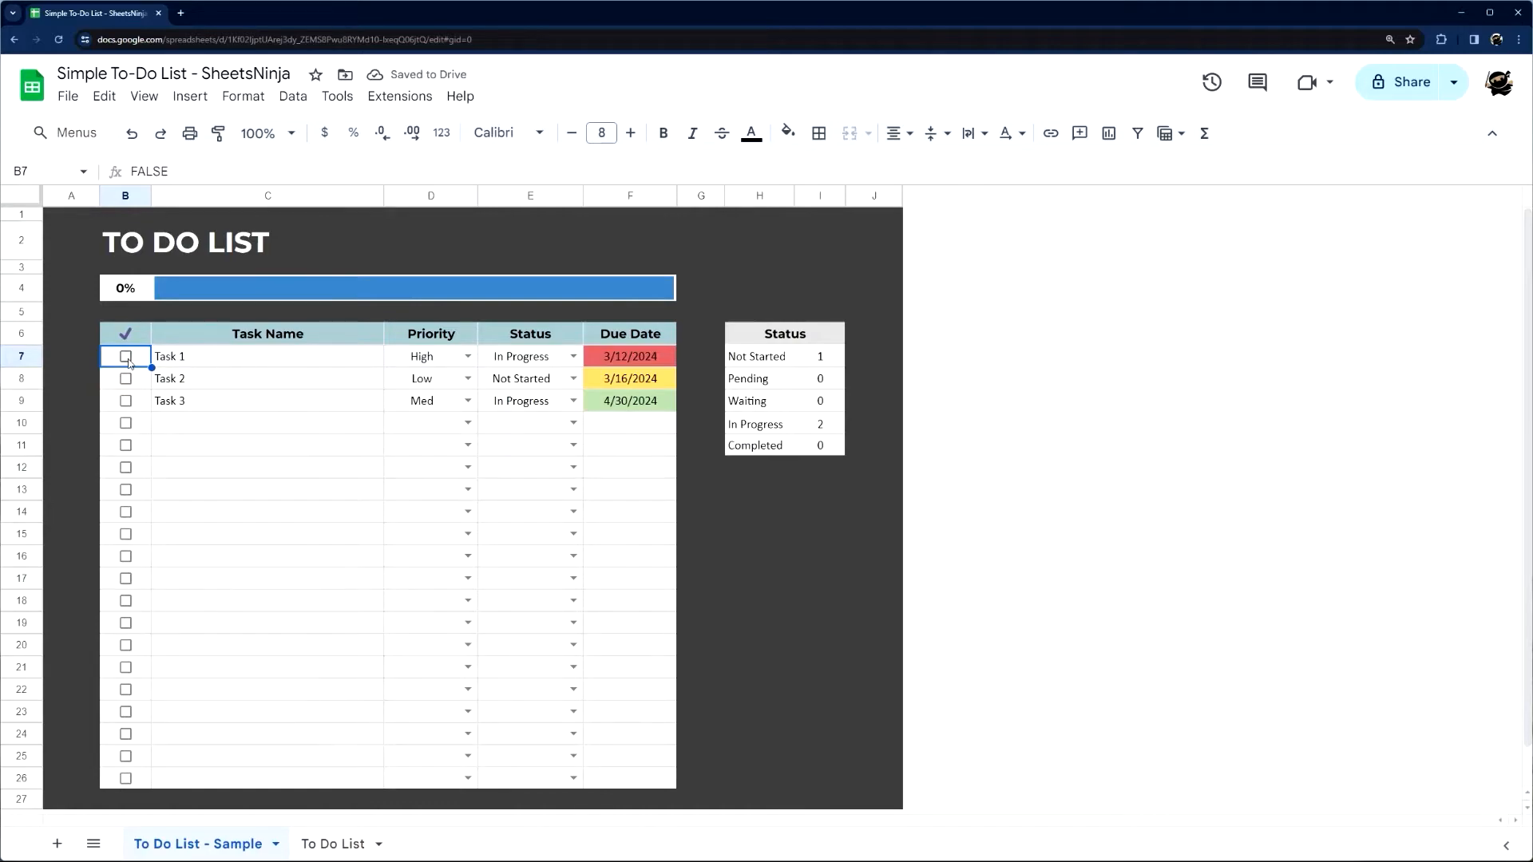
Mark Task 1, Task 2 and Task 3 as done in the sample sheet and select Task 1's details across C7:F7
{"action": "left_click", "coordinate": [130, 360]}
{"action": "left_click", "coordinate": [126, 379]}
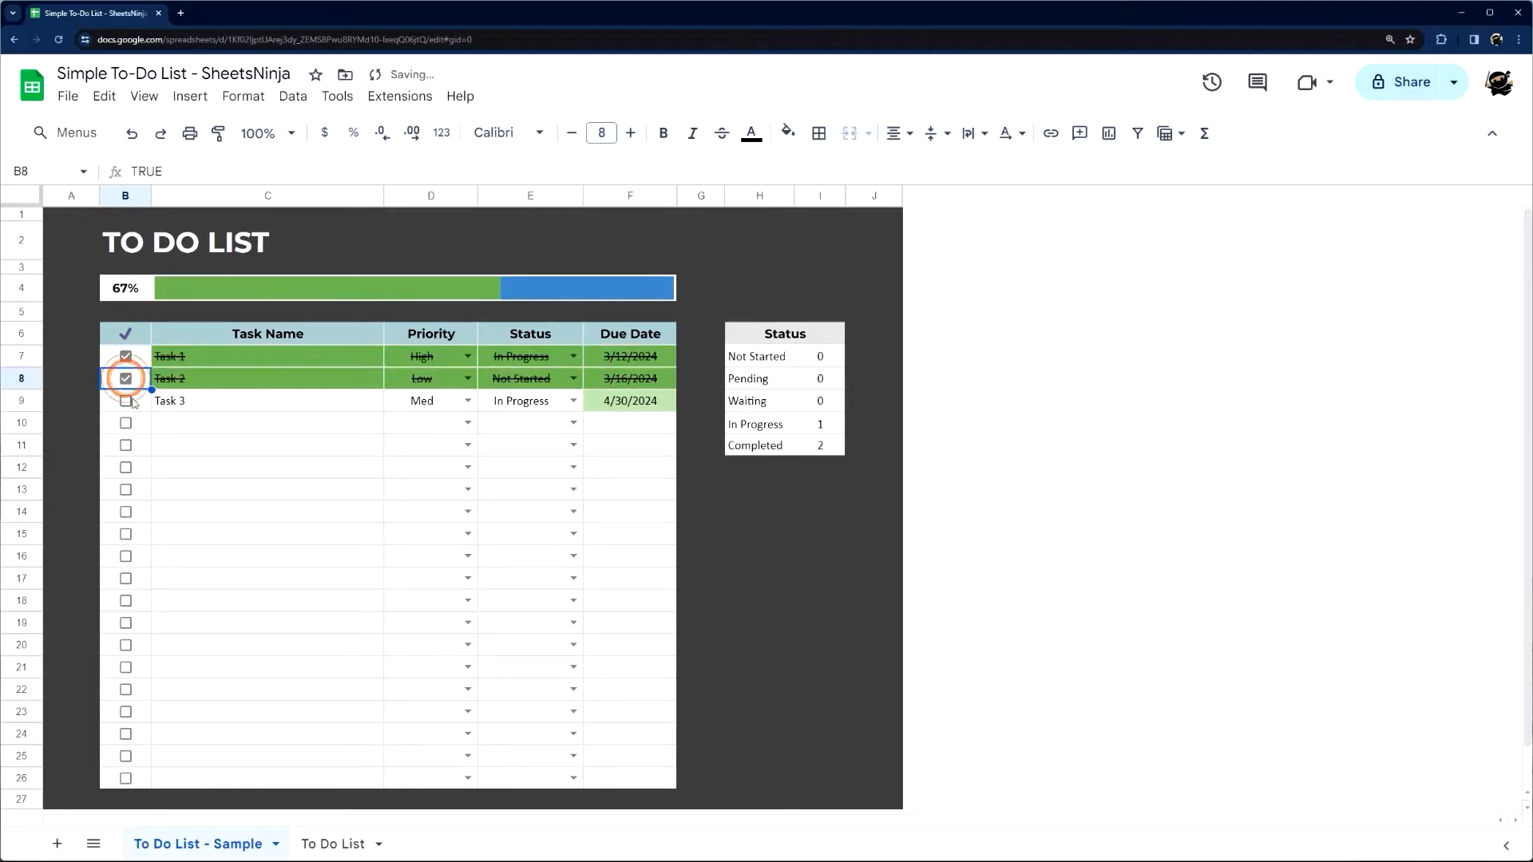
{"action": "left_click", "coordinate": [126, 401]}
{"action": "left_click_drag", "start_coordinate": [168, 357], "coordinate": [600, 360]}
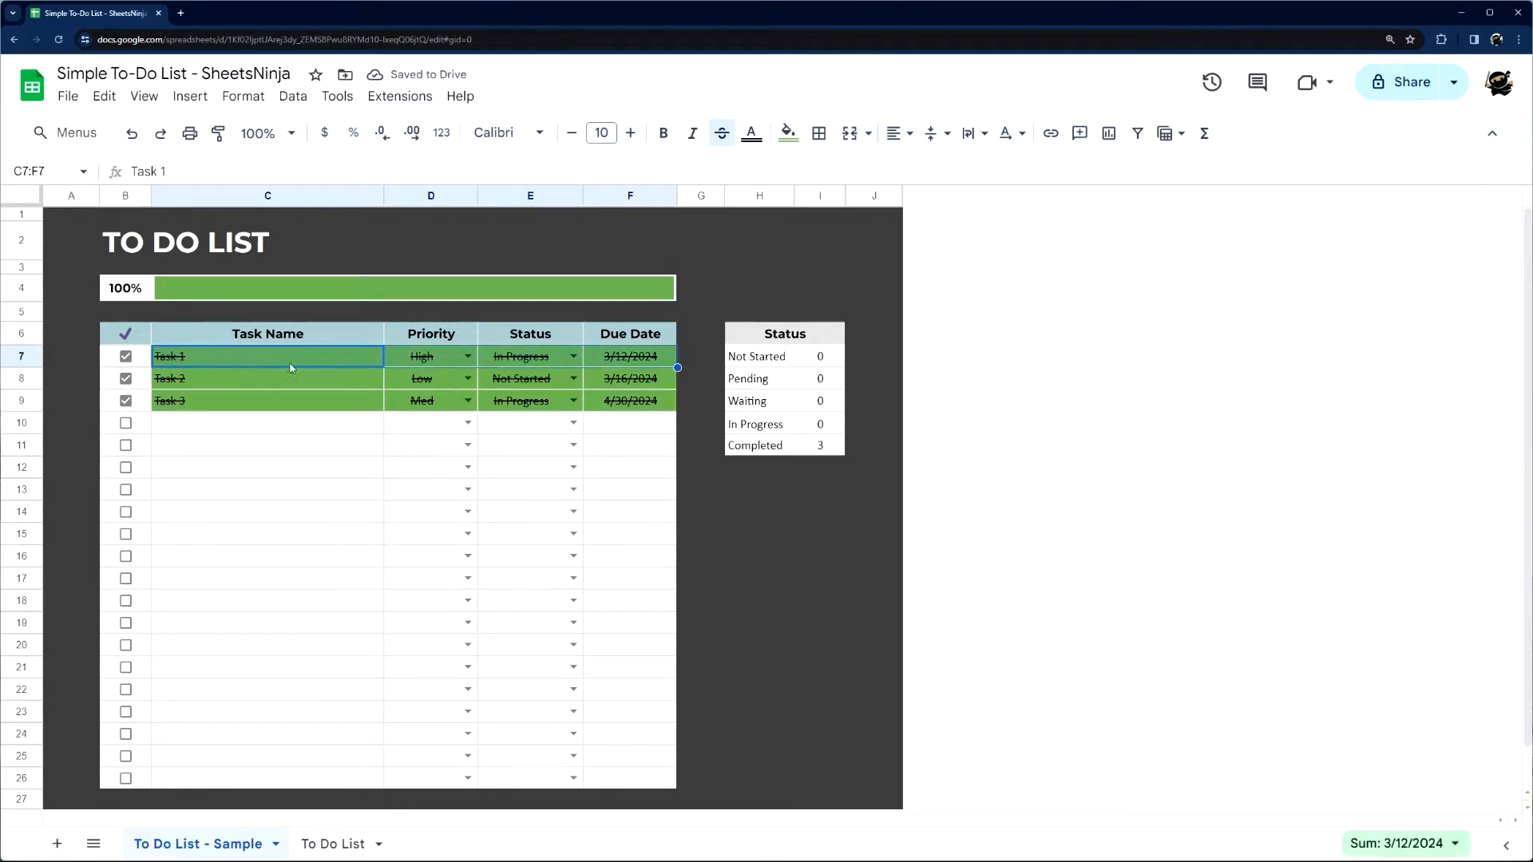
Clear the completion checkboxes of Task 3, Task 2 and Task 1
{"action": "left_click", "coordinate": [125, 401]}
{"action": "left_click", "coordinate": [125, 379]}
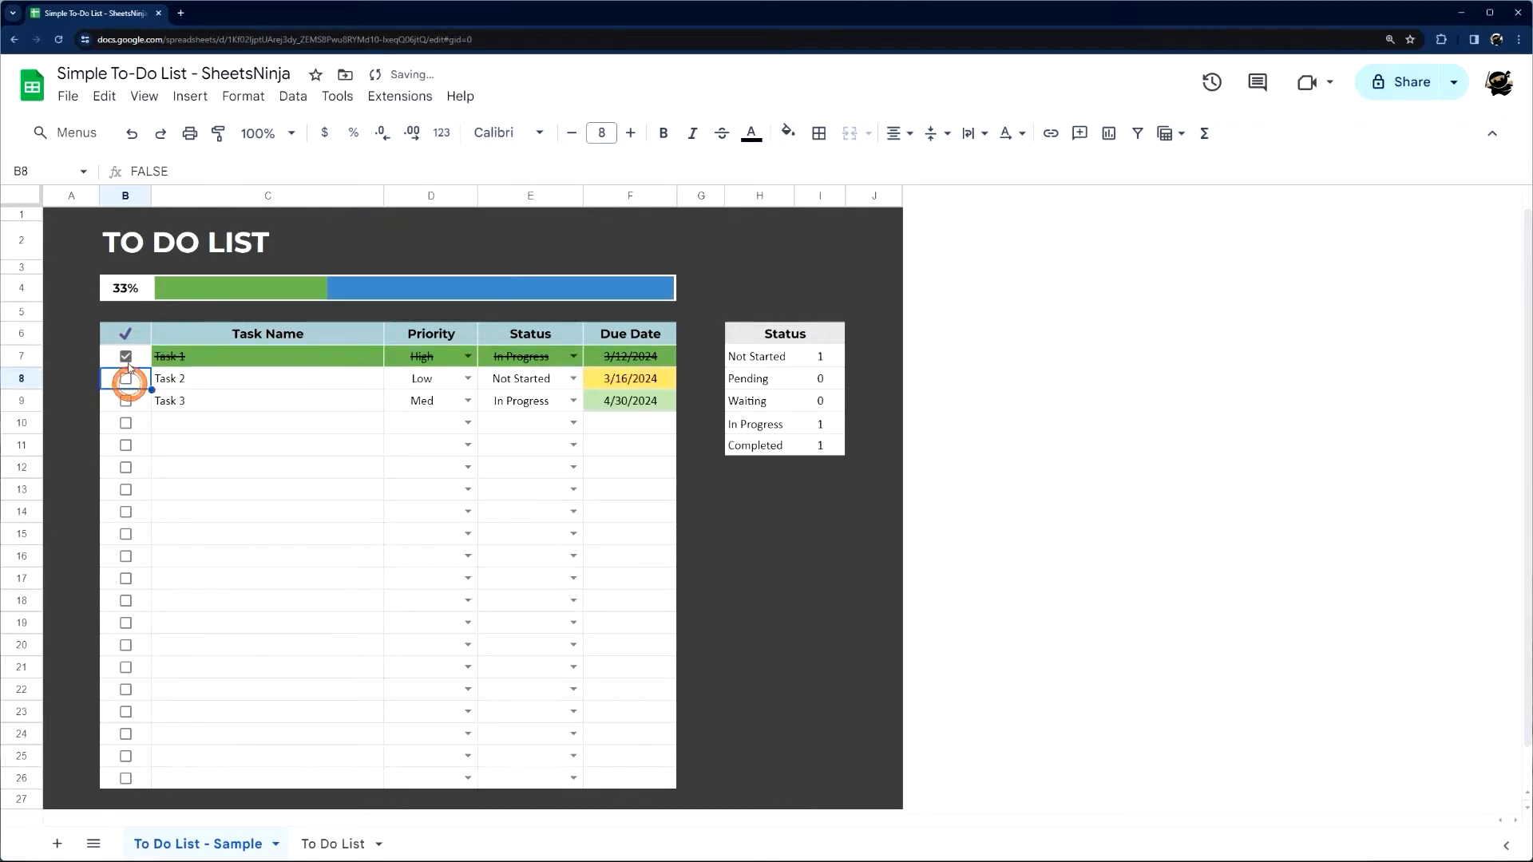
{"action": "left_click", "coordinate": [125, 356]}
Examine the Priority and Status dropdowns, the due-date picker and the status summary table of the sample sheet
{"action": "left_click", "coordinate": [438, 359]}
{"action": "left_click", "coordinate": [571, 357]}
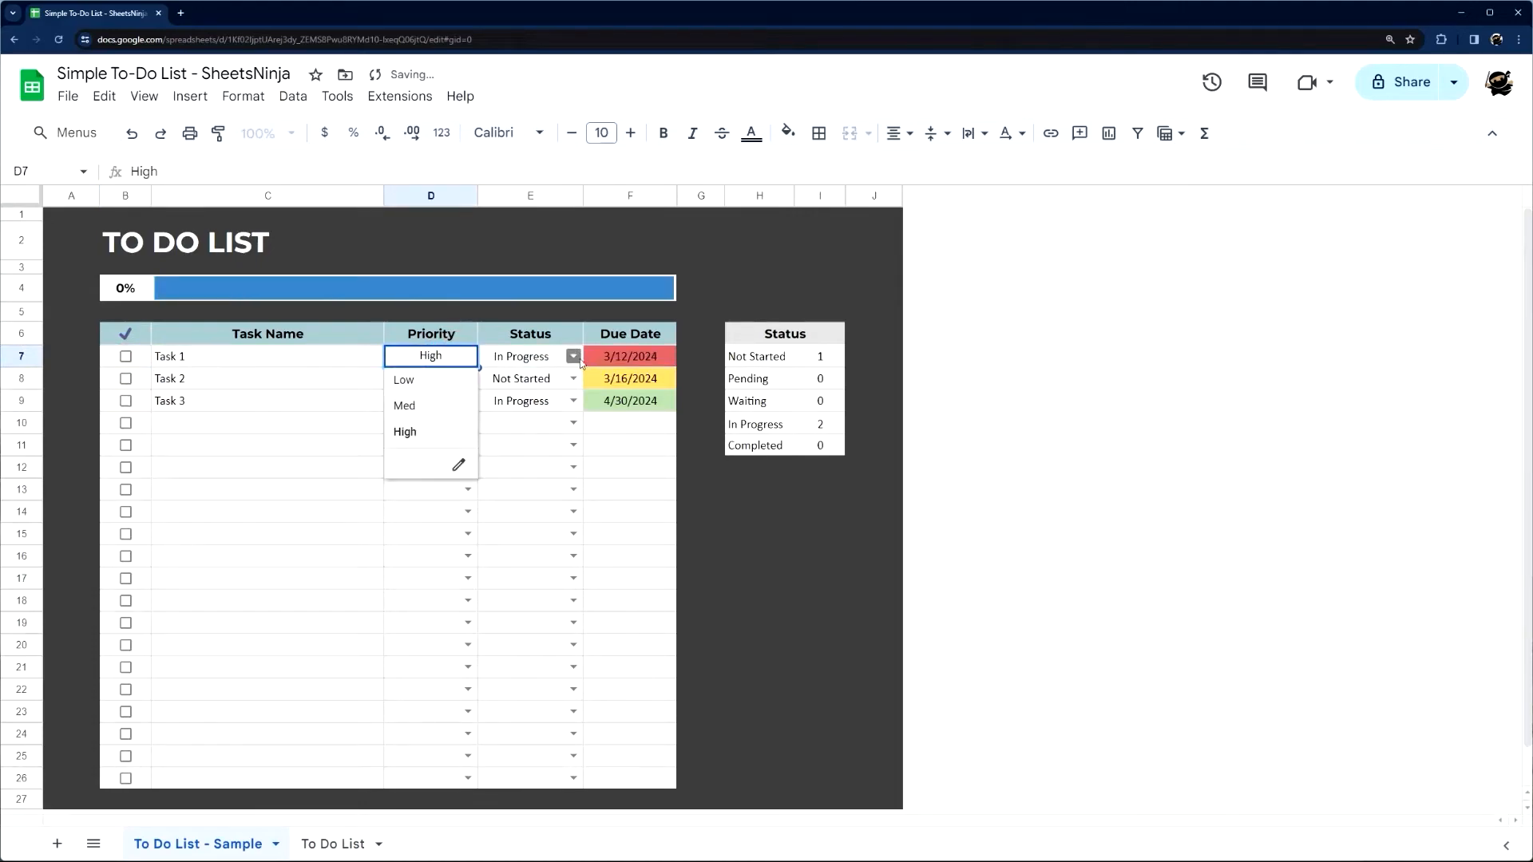
{"action": "left_click", "coordinate": [644, 361]}
{"action": "double_click", "coordinate": [627, 425]}
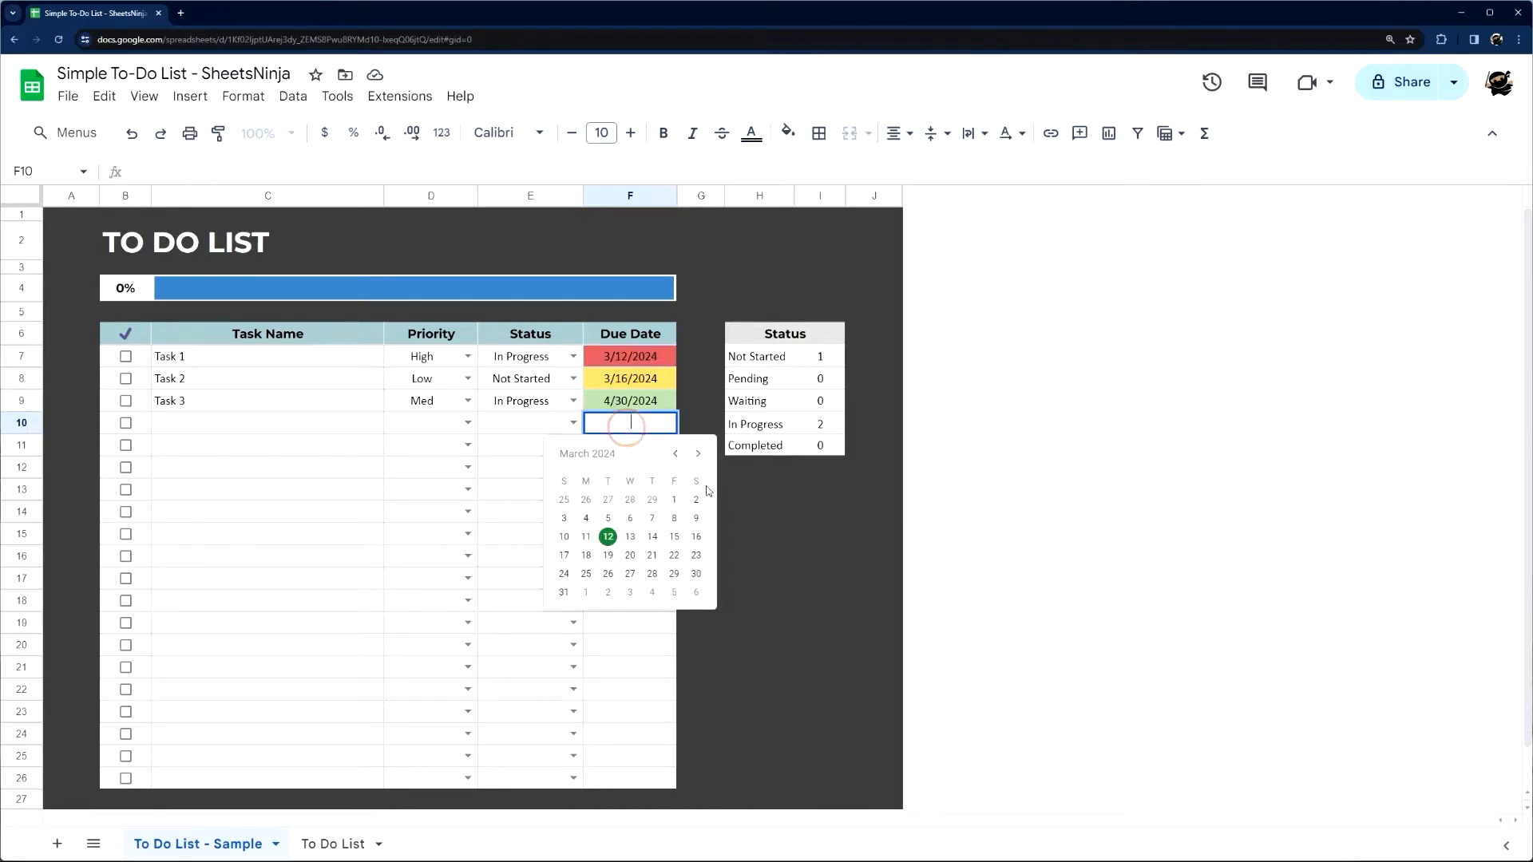
{"action": "left_click_drag", "start_coordinate": [759, 356], "coordinate": [823, 457]}
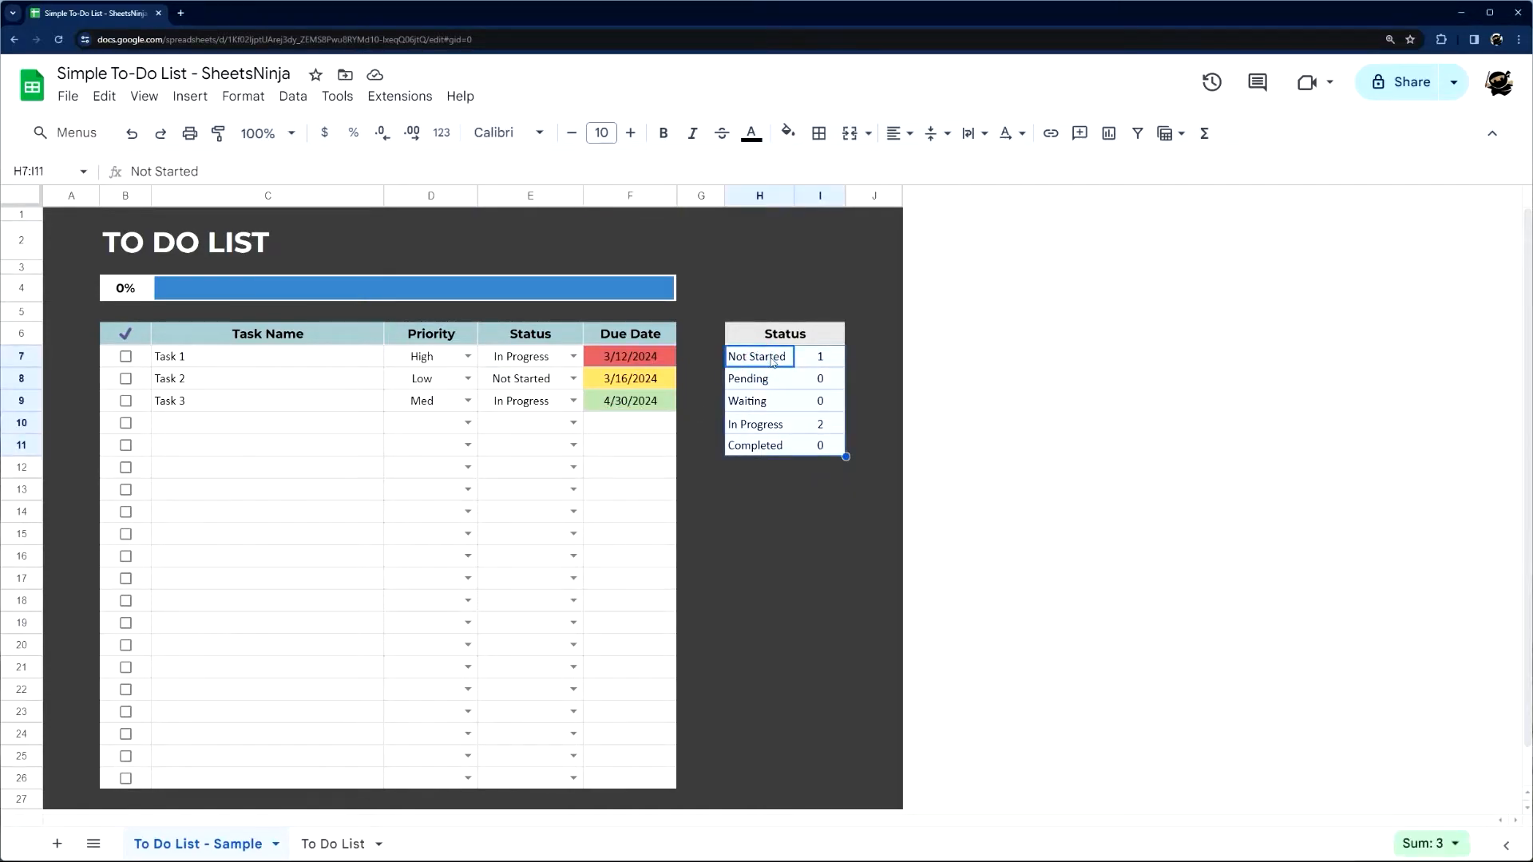
Check off Task 1, Task 2 and Task 3 as completed in the sample list
{"action": "left_click", "coordinate": [126, 356]}
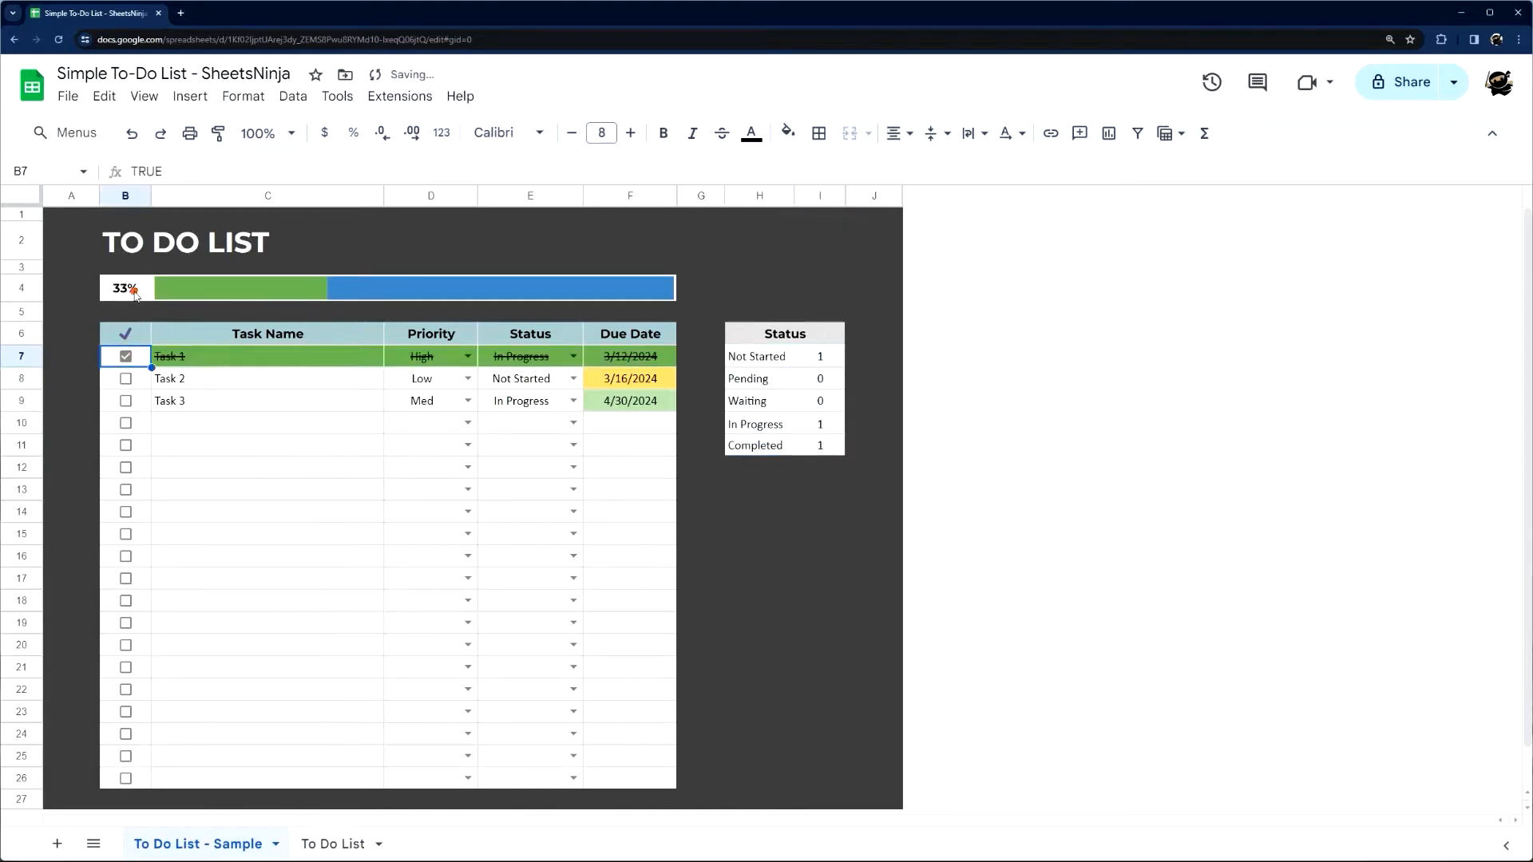
{"action": "left_click", "coordinate": [432, 295]}
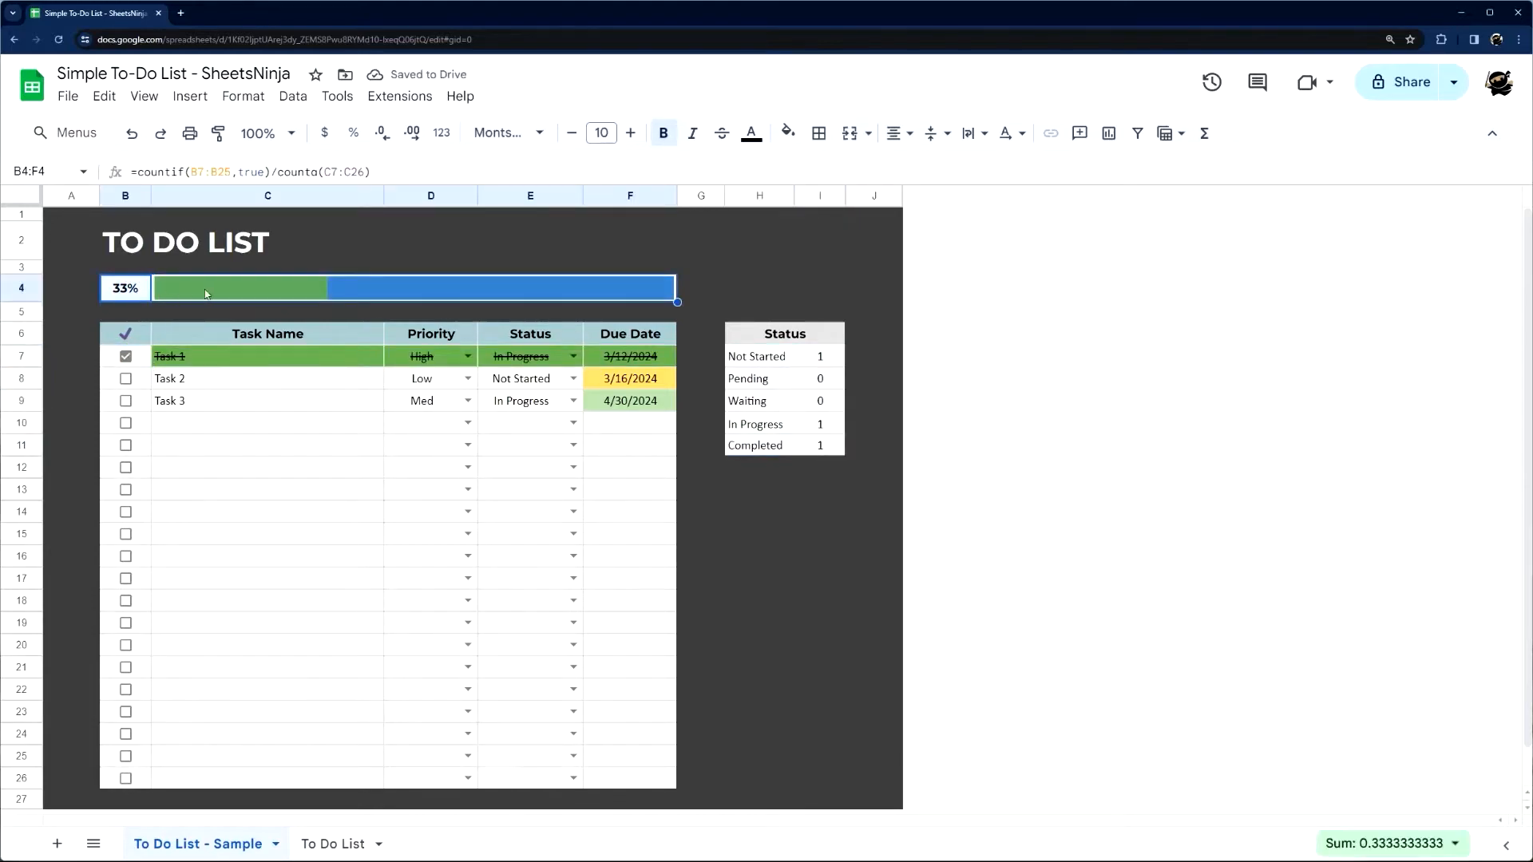
{"action": "left_click", "coordinate": [125, 378]}
{"action": "left_click", "coordinate": [125, 401]}
Add "Task 4" as a new task name in C10 and inspect the progress bar's formula
{"action": "left_click", "coordinate": [172, 416]}
{"action": "type", "text": "Task 4"}
{"action": "key", "text": "Return"}
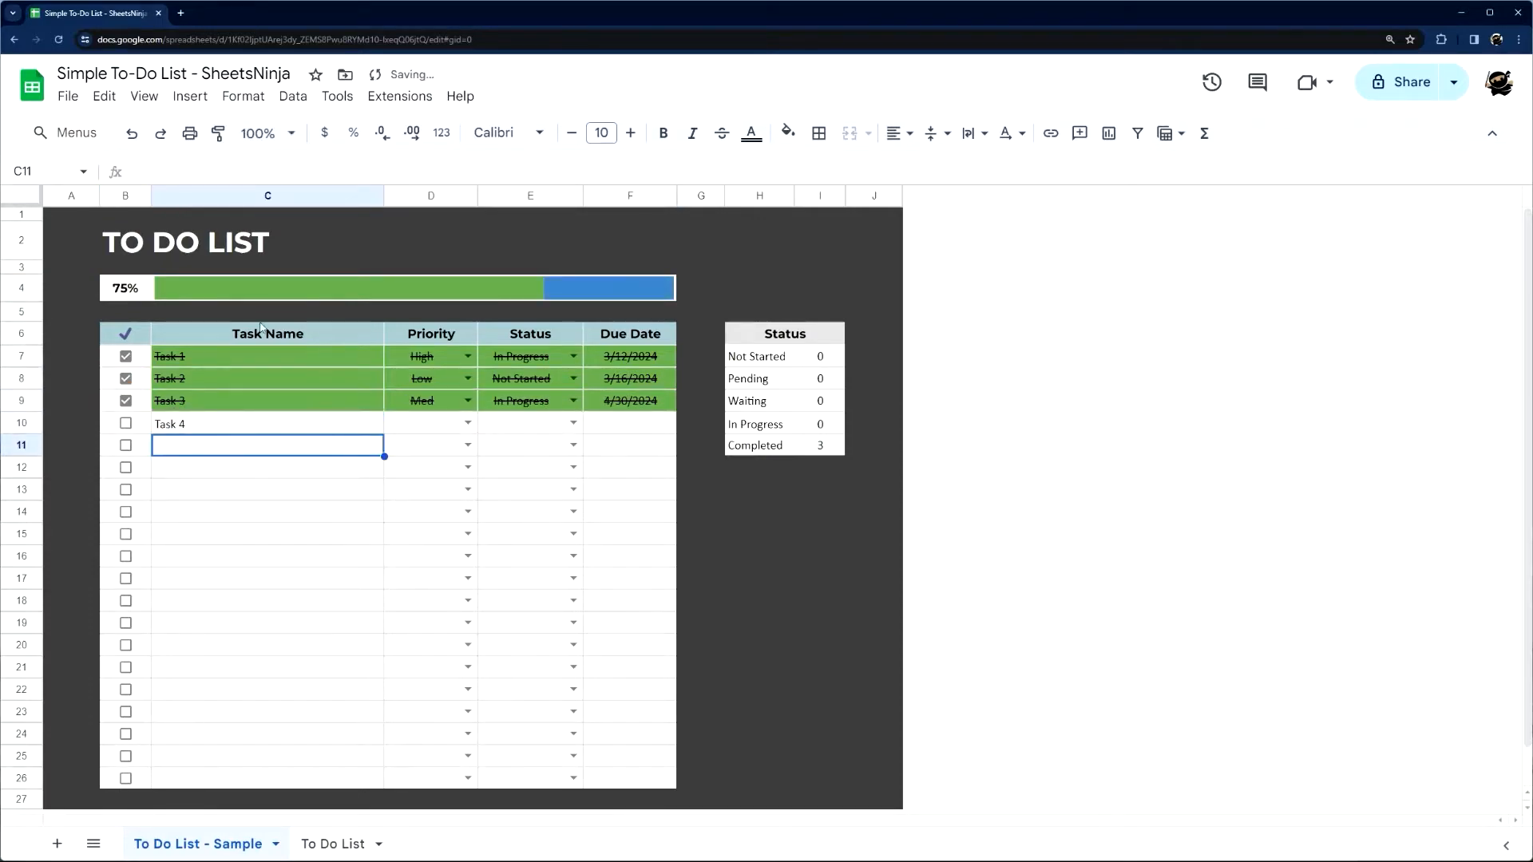
{"action": "left_click", "coordinate": [451, 286]}
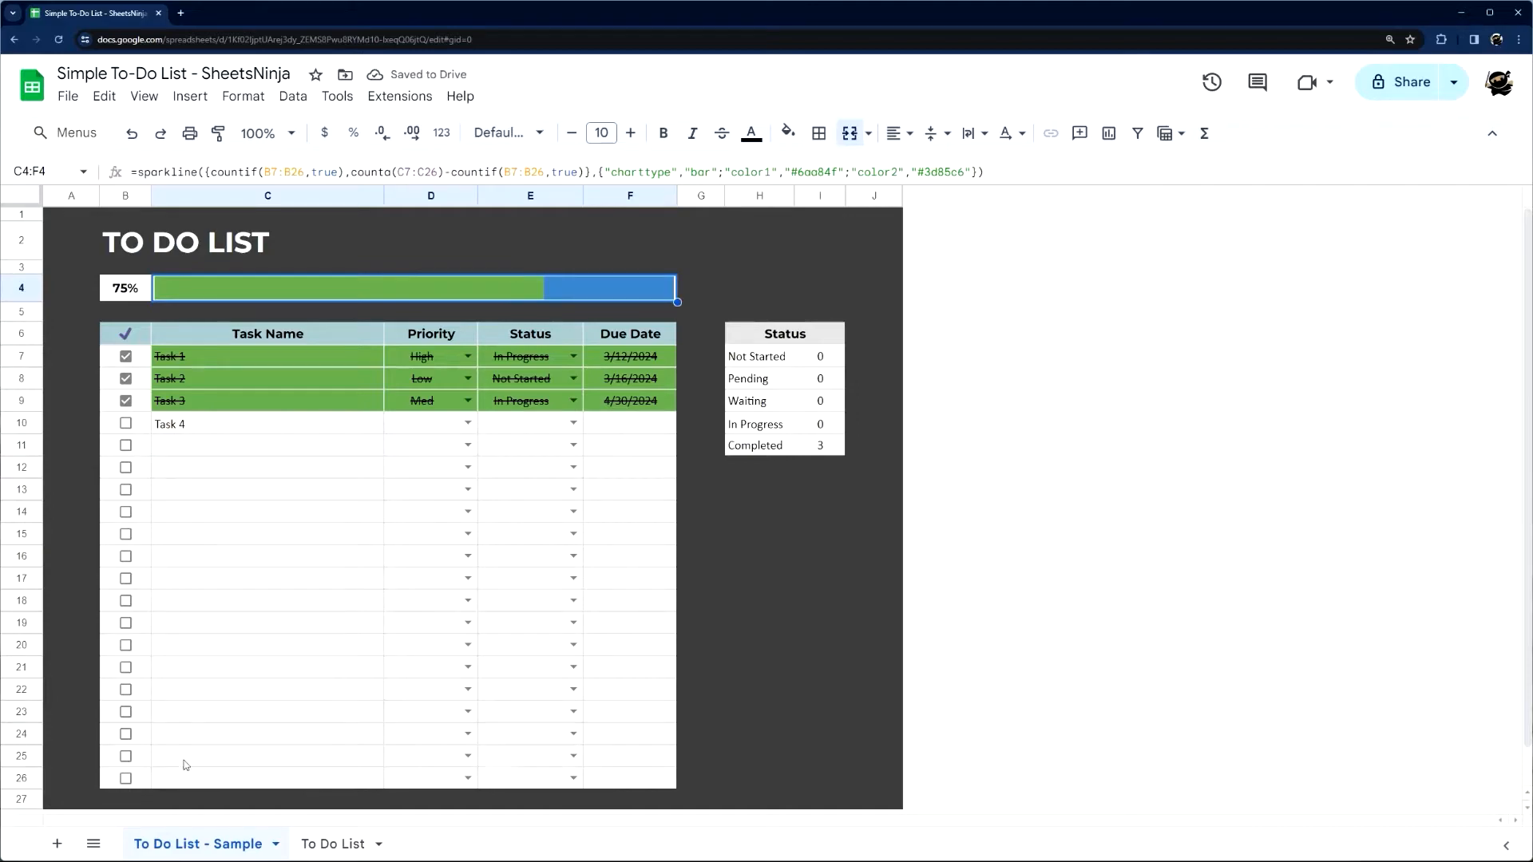
Duplicate the To Do List - Sample sheet and open the copy's name for editing
{"action": "right_click", "coordinate": [197, 853]}
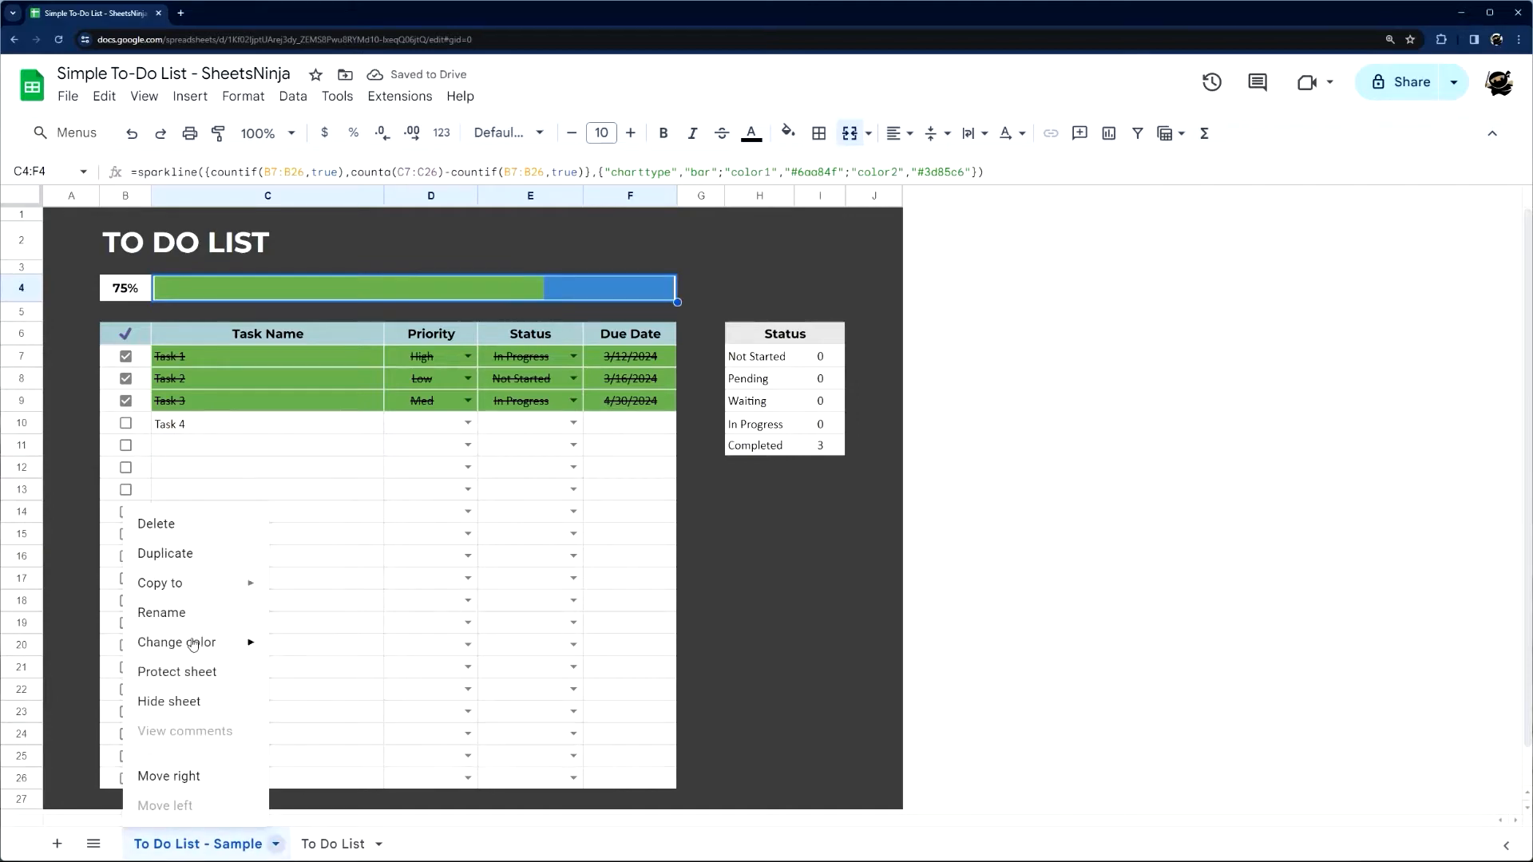
{"action": "left_click", "coordinate": [176, 562]}
{"action": "right_click", "coordinate": [335, 846]}
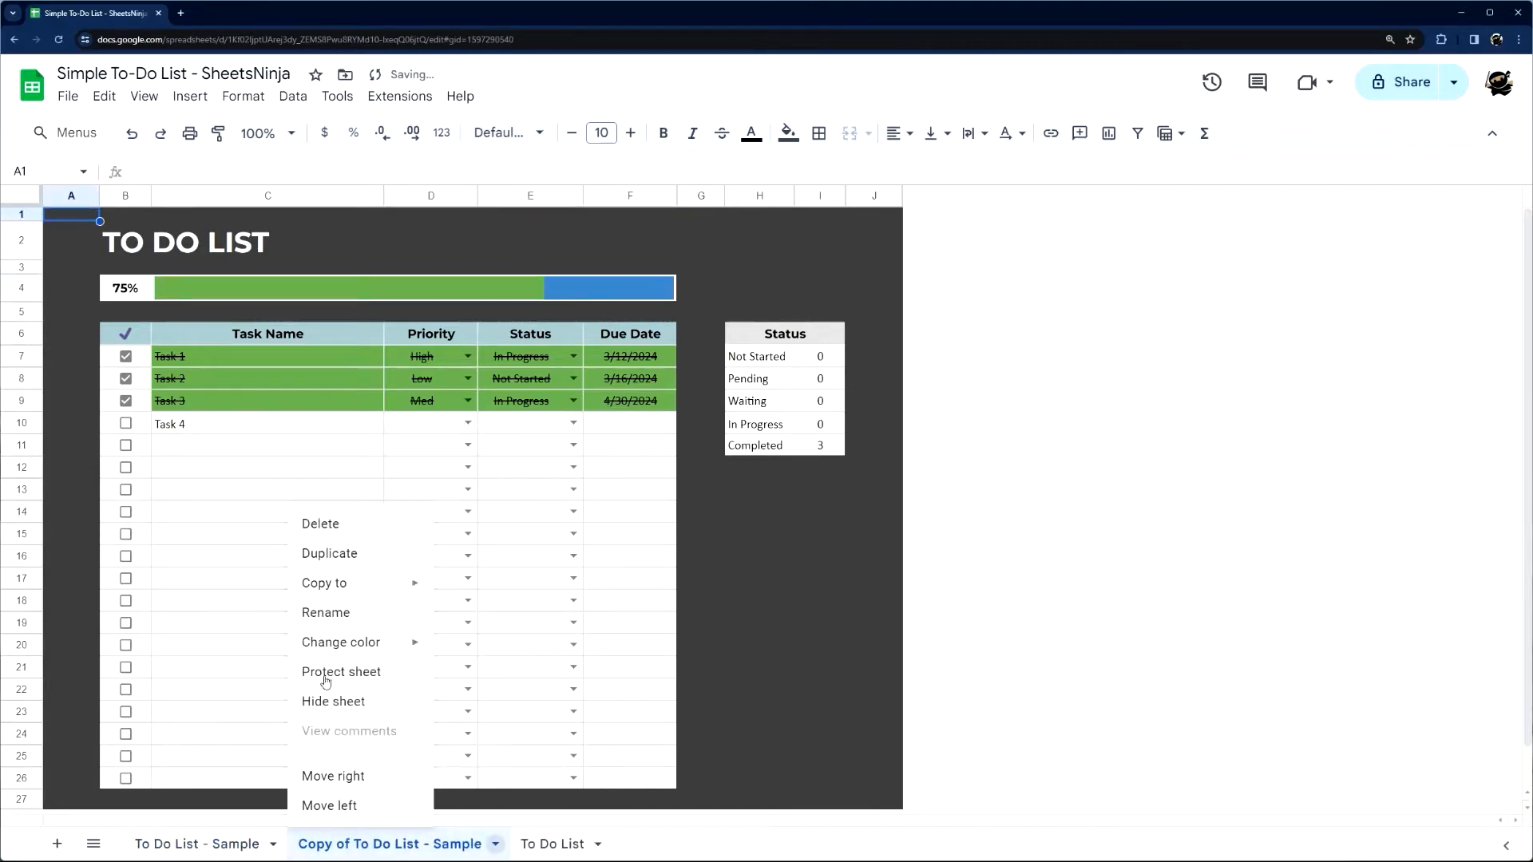
{"action": "left_click", "coordinate": [326, 613]}
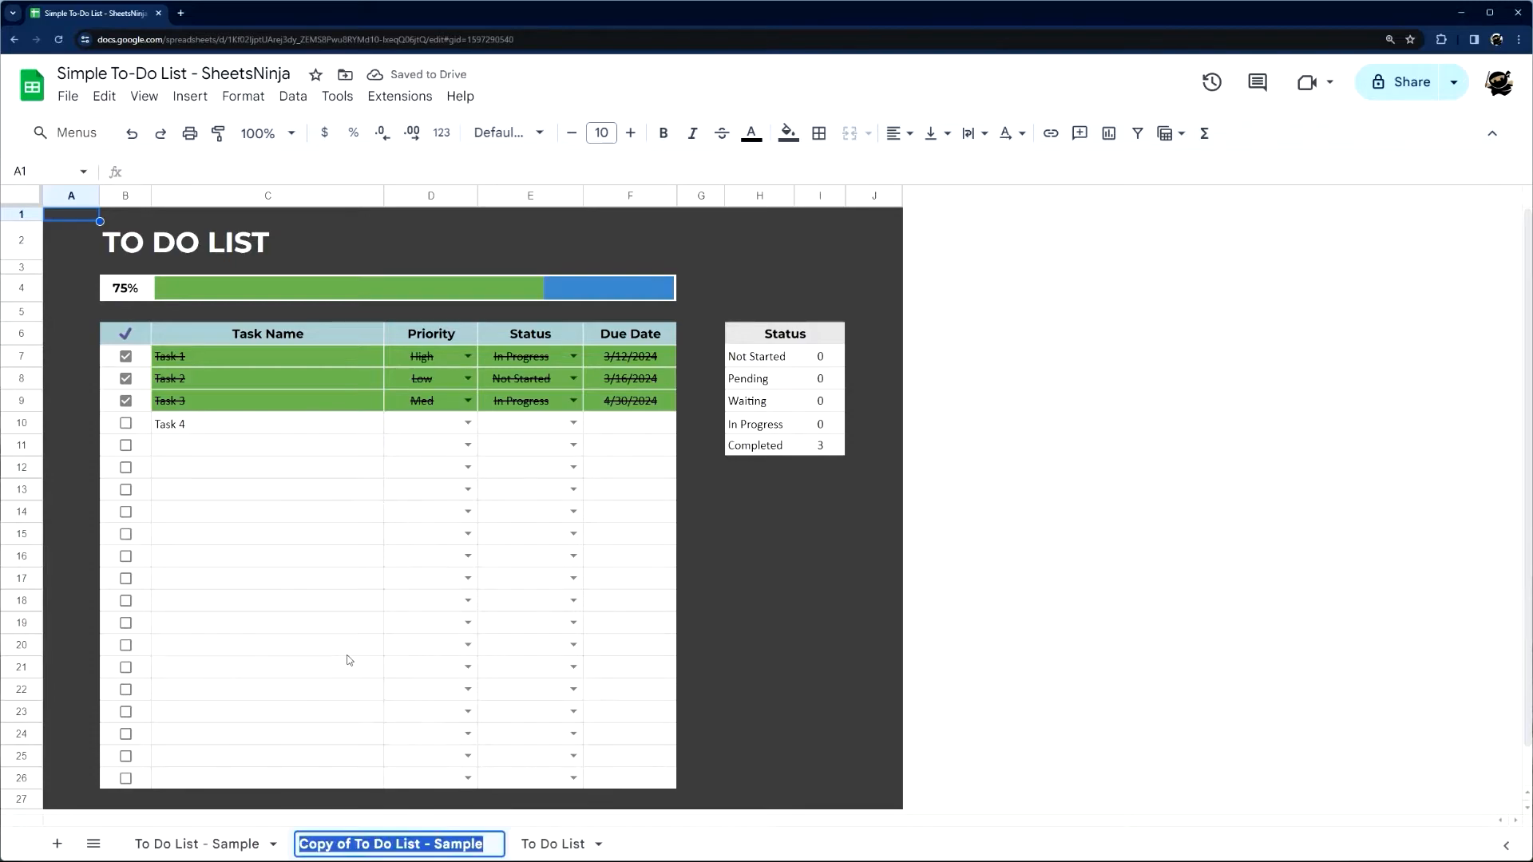
{"action": "left_click", "coordinate": [503, 801]}
Delete the duplicated copy of the sample sheet and confirm the deletion
{"action": "left_click", "coordinate": [495, 844]}
{"action": "left_click", "coordinate": [339, 519]}
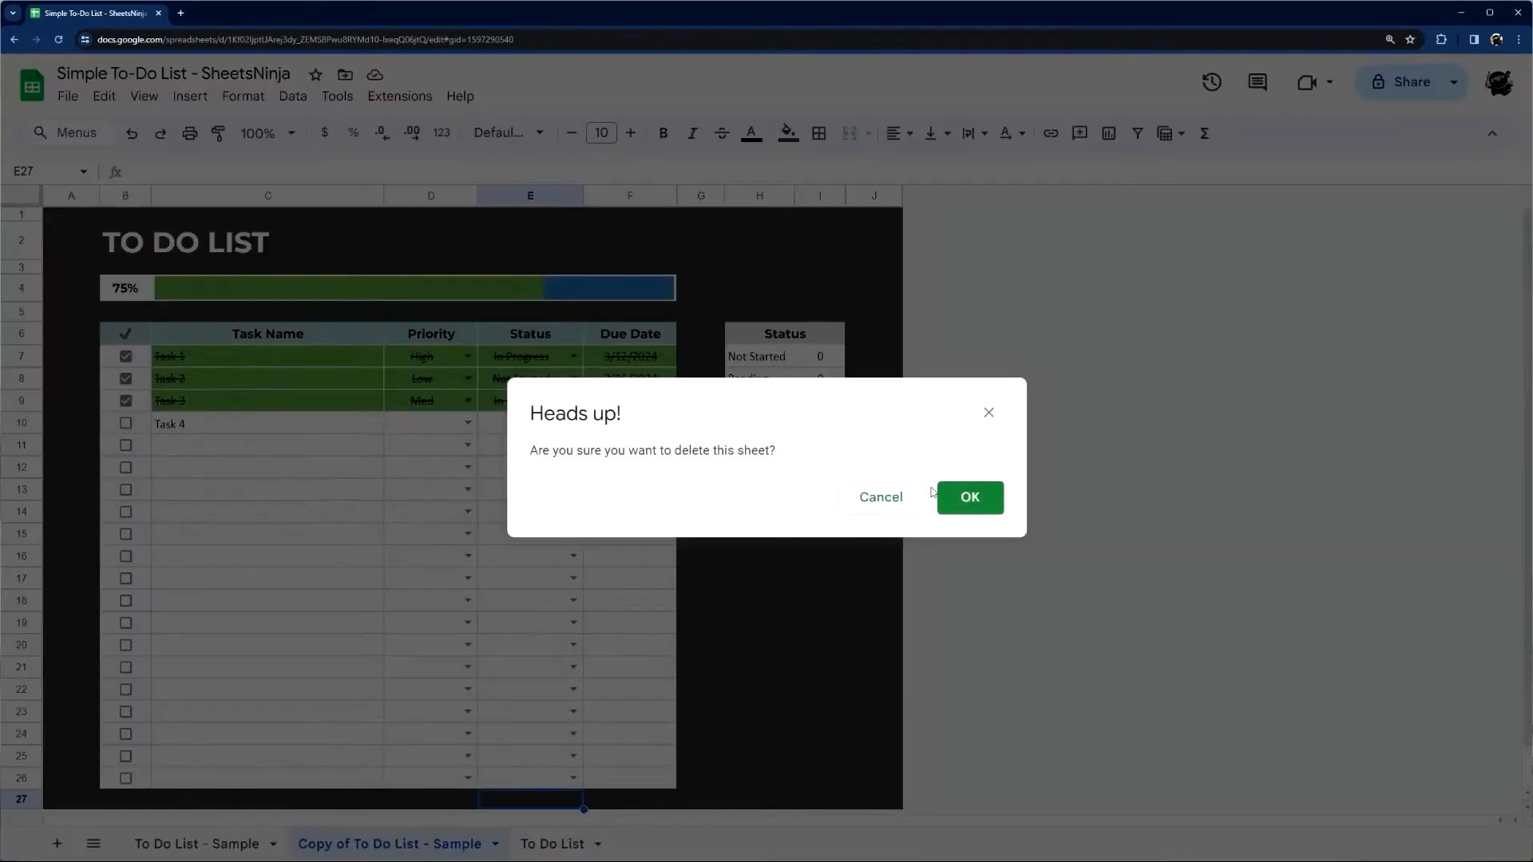
{"action": "left_click", "coordinate": [969, 498]}
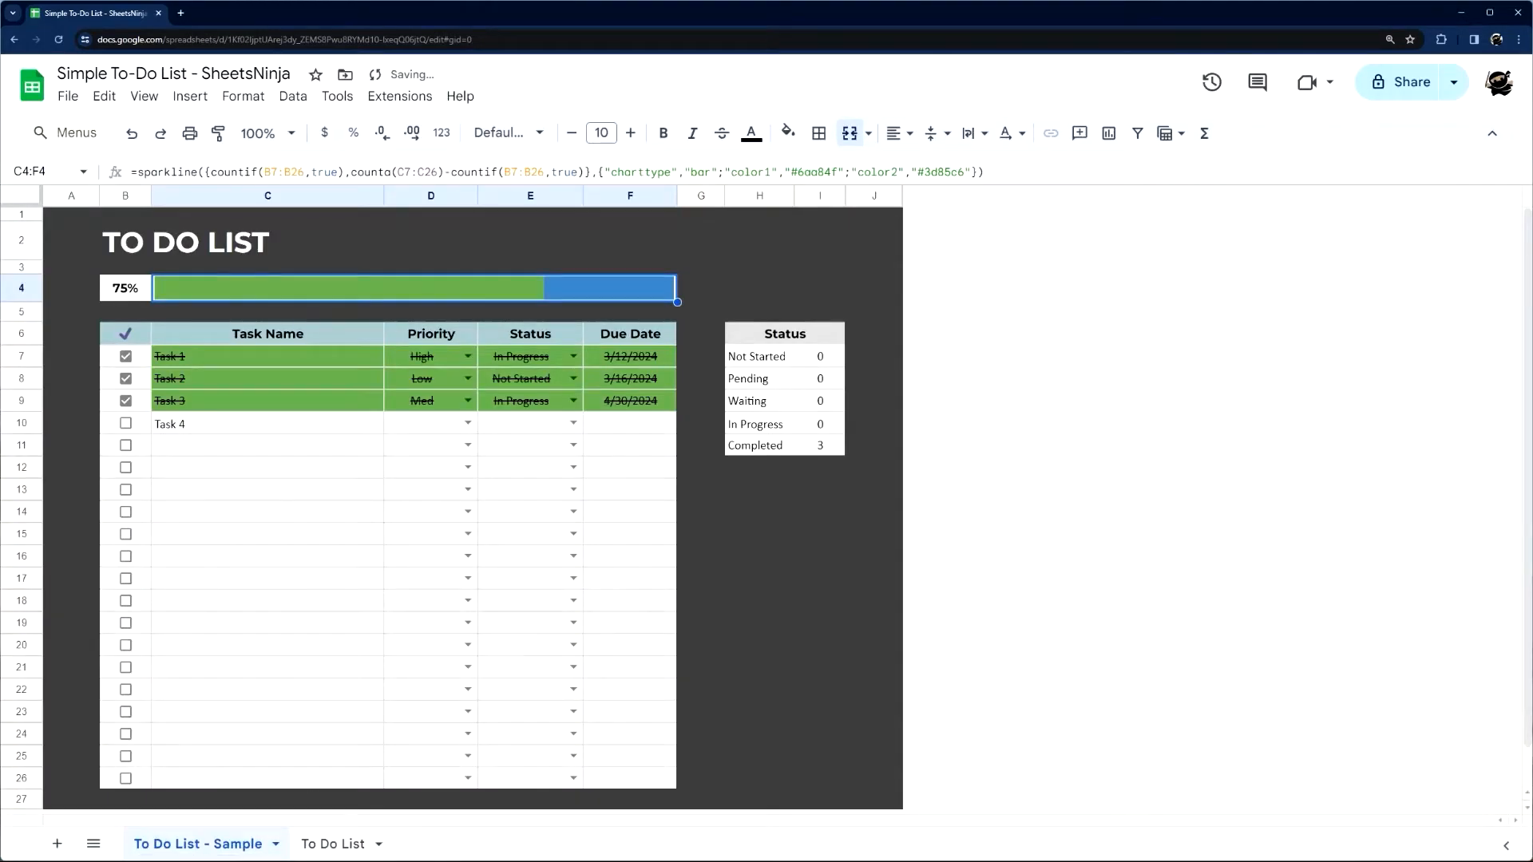
Resize column A of the blank To Do List sheet to 60 pixels
{"action": "left_click", "coordinate": [348, 844]}
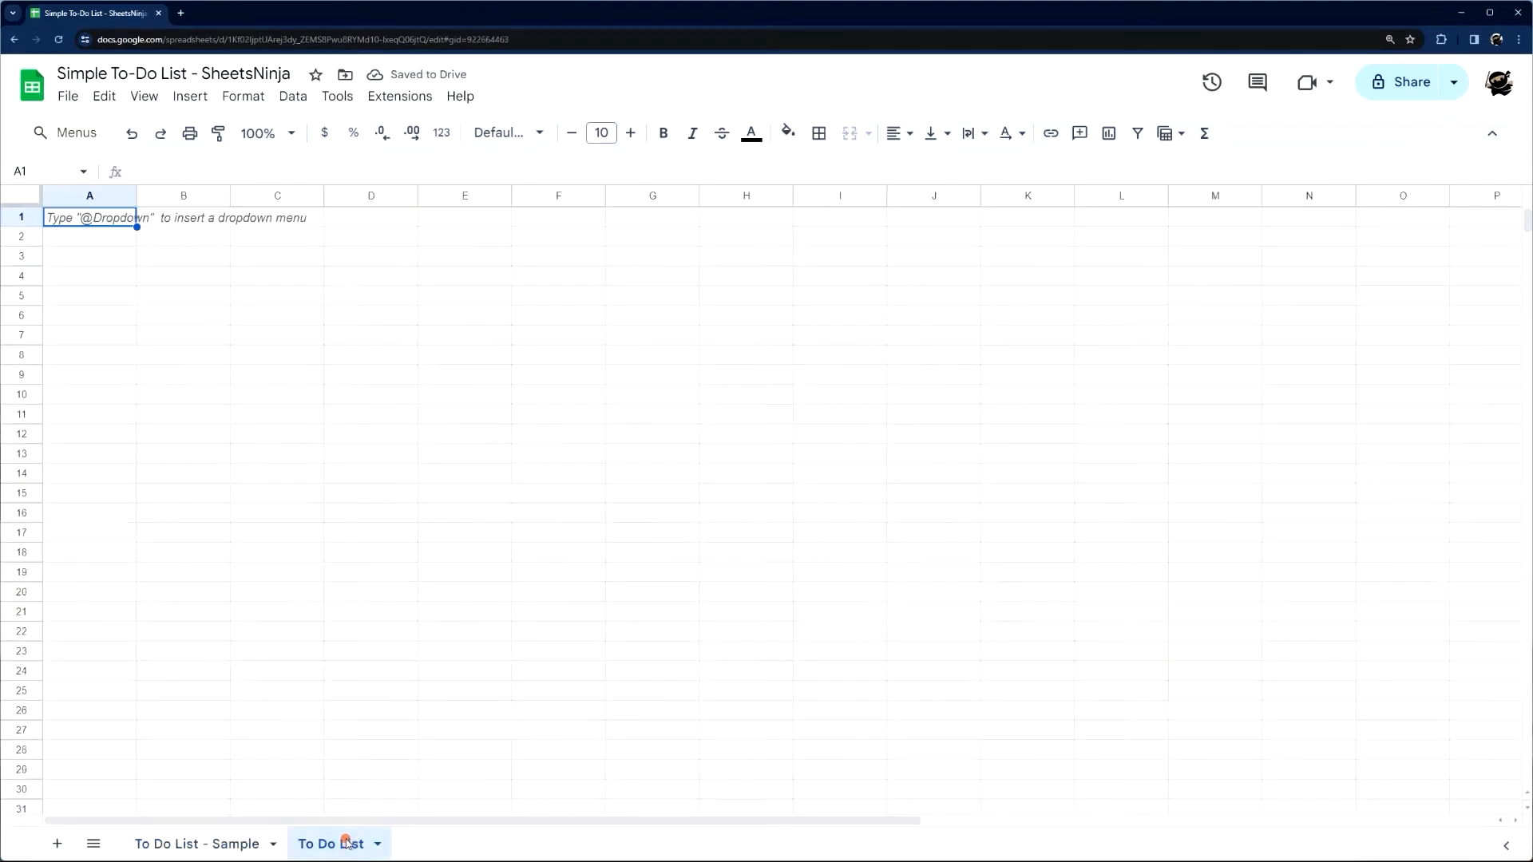
{"action": "right_click", "coordinate": [80, 192]}
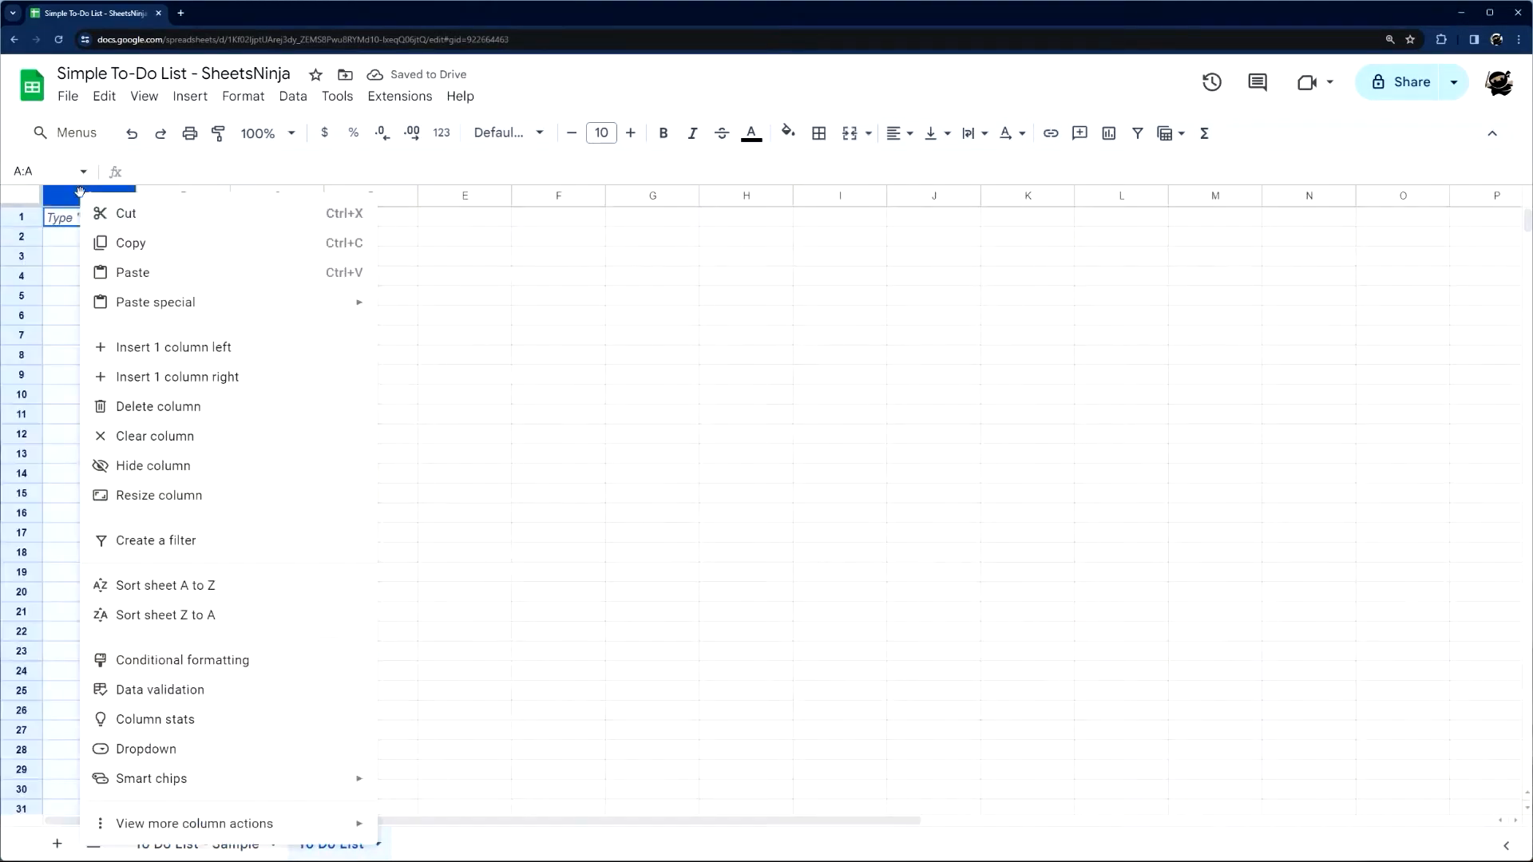
{"action": "left_click", "coordinate": [179, 509]}
{"action": "type", "text": "60"}
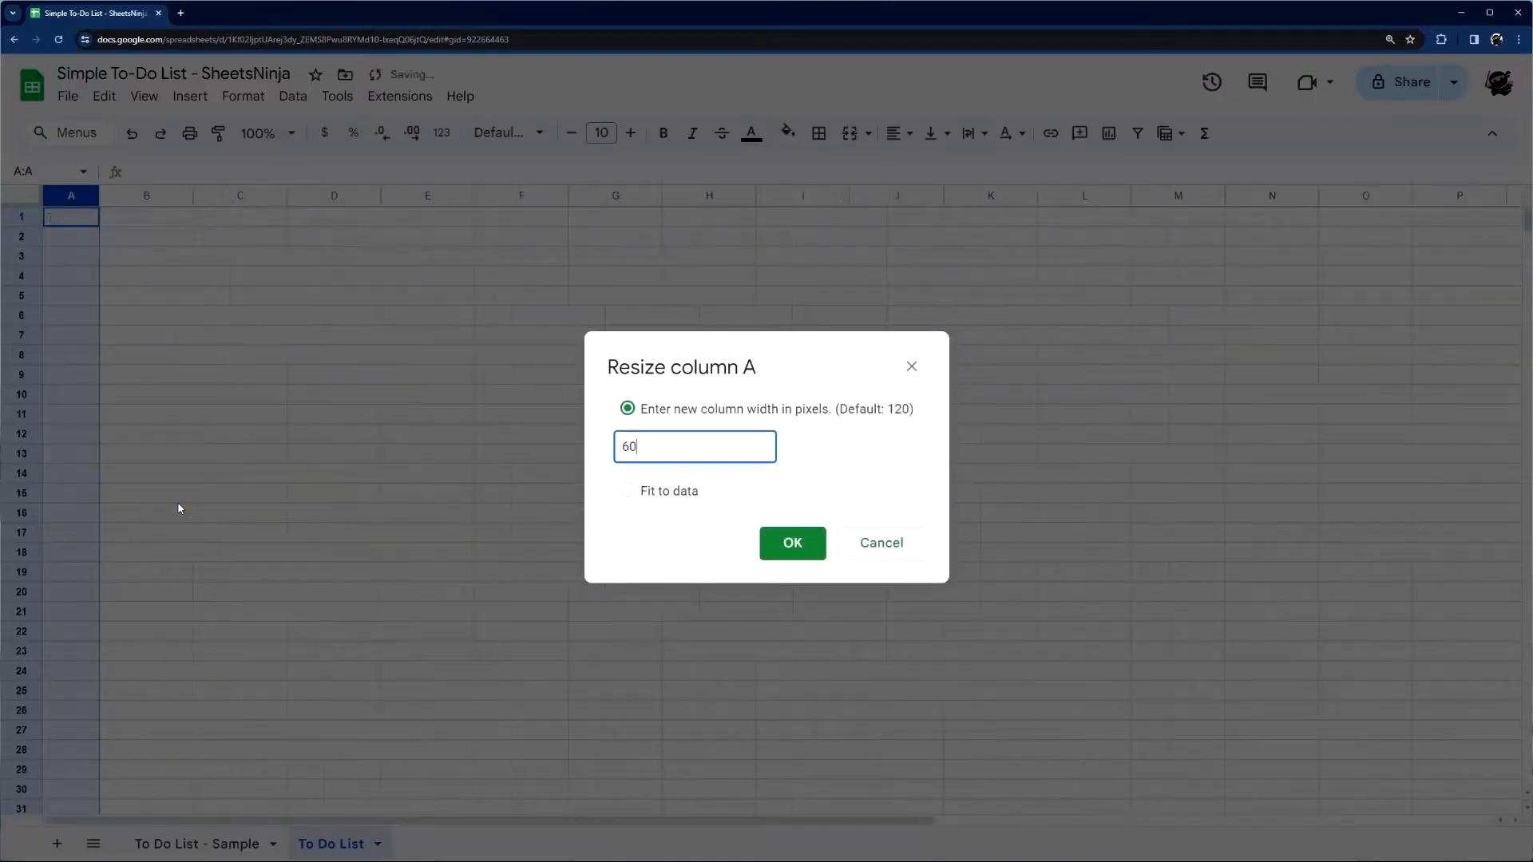
{"action": "key", "text": "Return"}
Examine the sample sheet's columns A and B and its check mark header against the blank To Do List sheet
{"action": "left_click", "coordinate": [204, 841]}
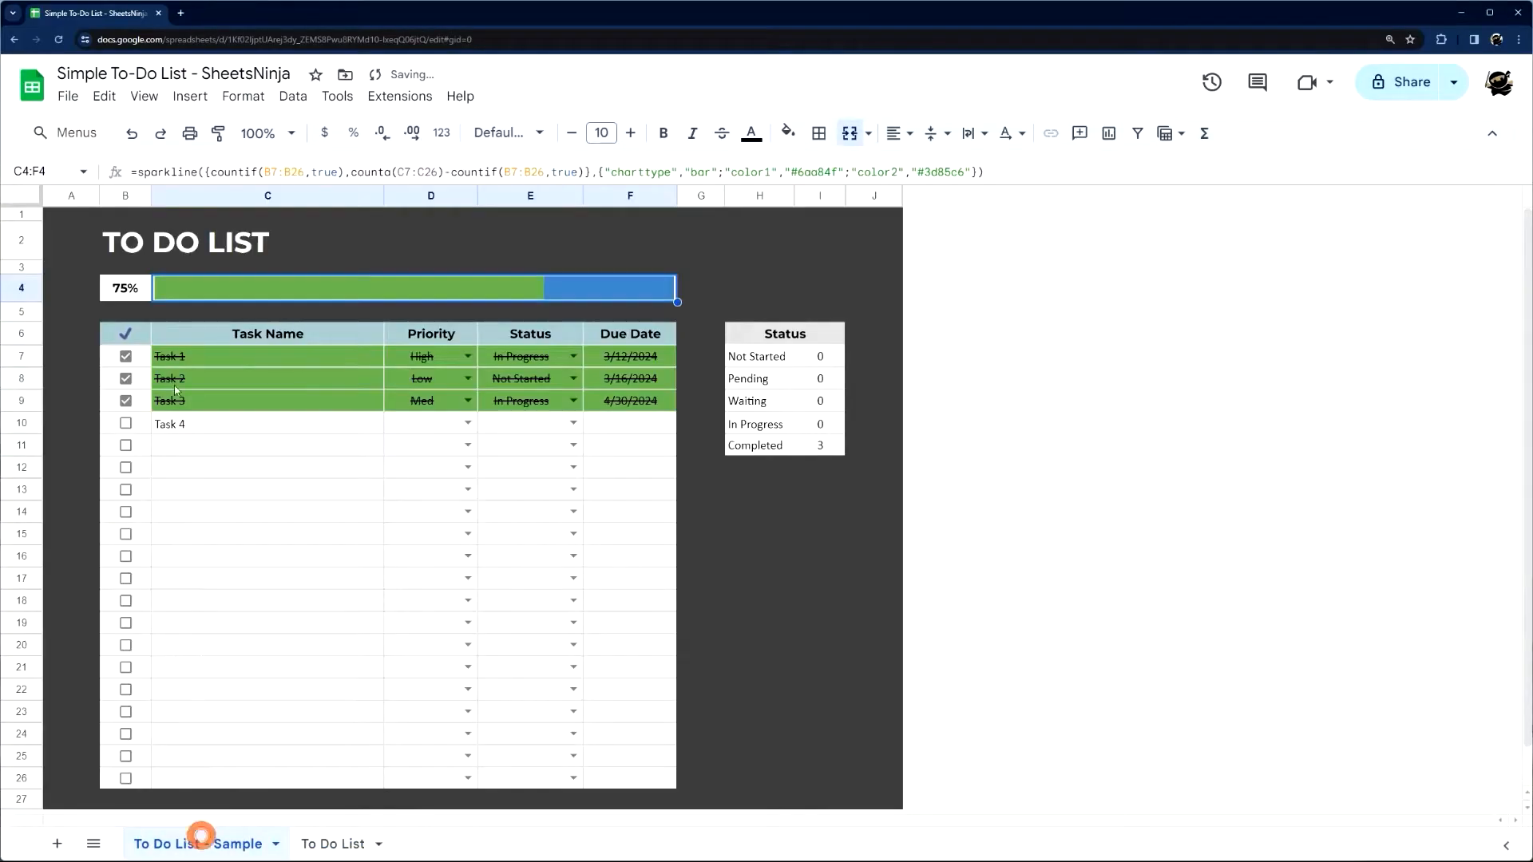
{"action": "right_click", "coordinate": [72, 195]}
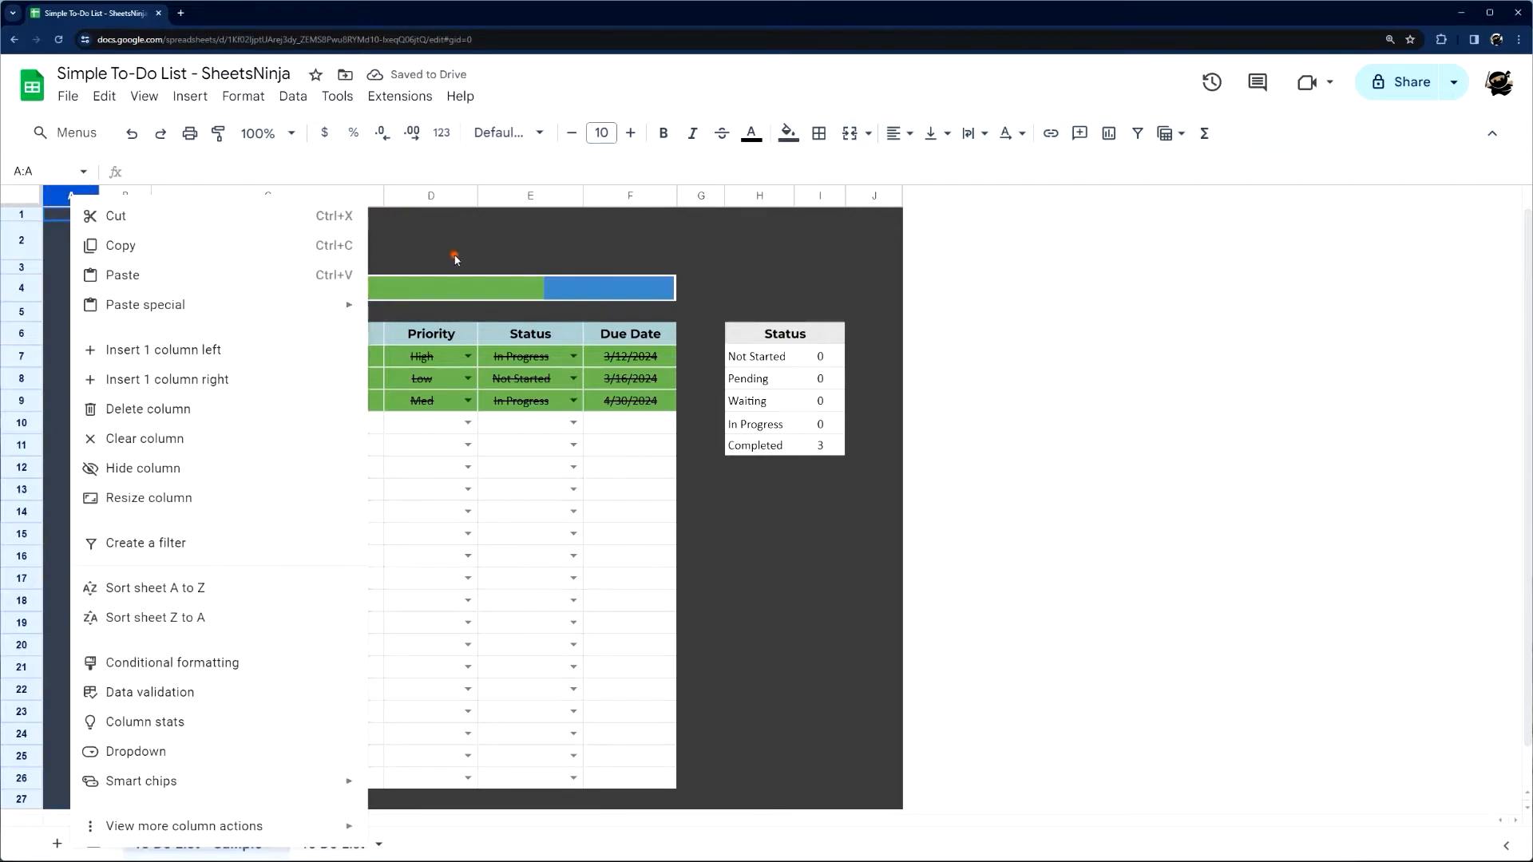
{"action": "left_click", "coordinate": [456, 258]}
{"action": "left_click", "coordinate": [125, 195]}
{"action": "left_click", "coordinate": [137, 335]}
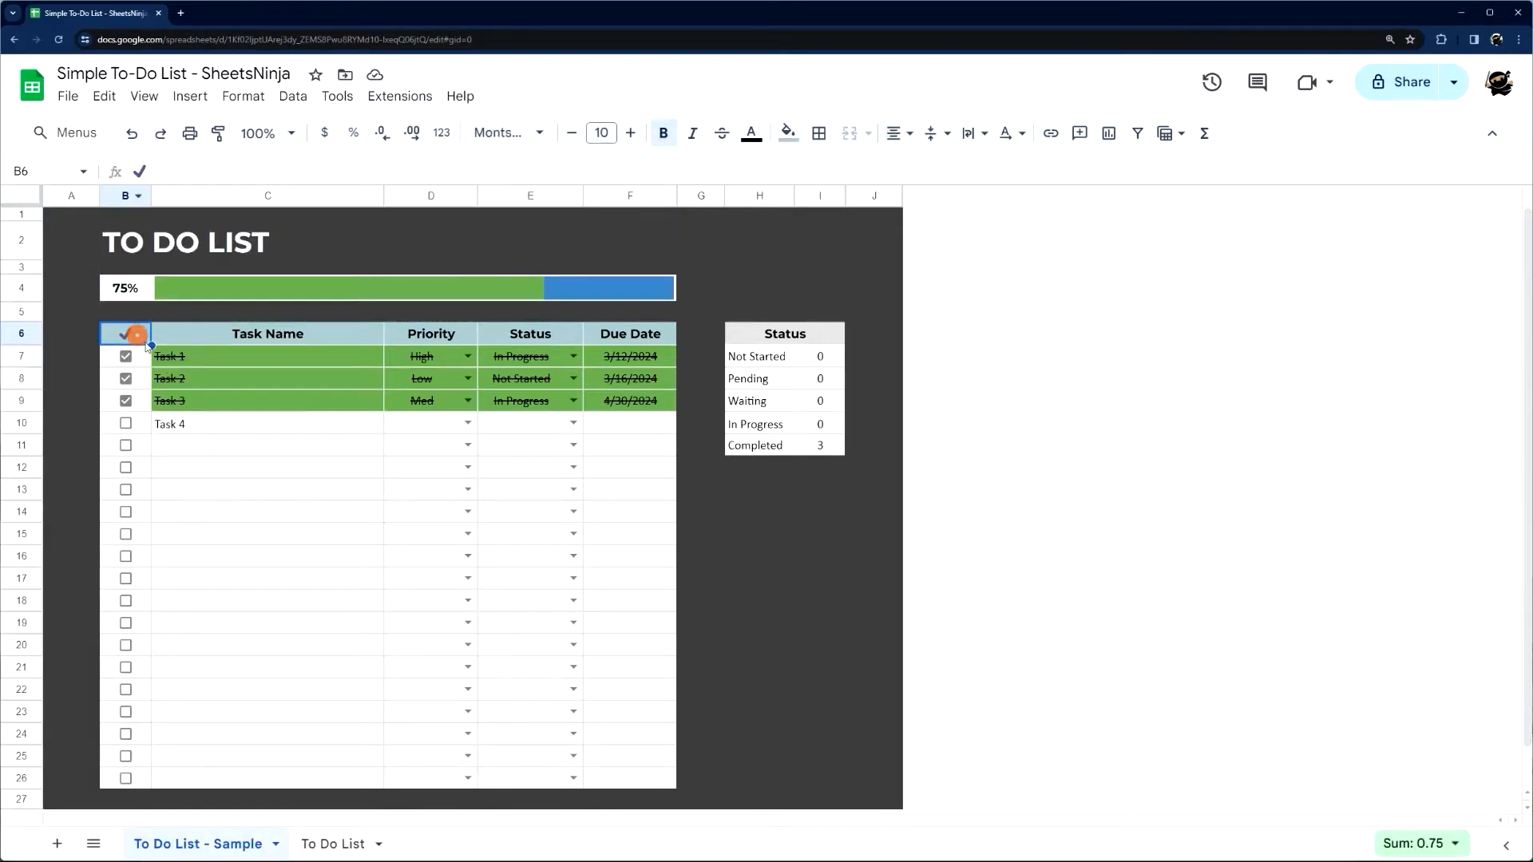
{"action": "left_click", "coordinate": [320, 841]}
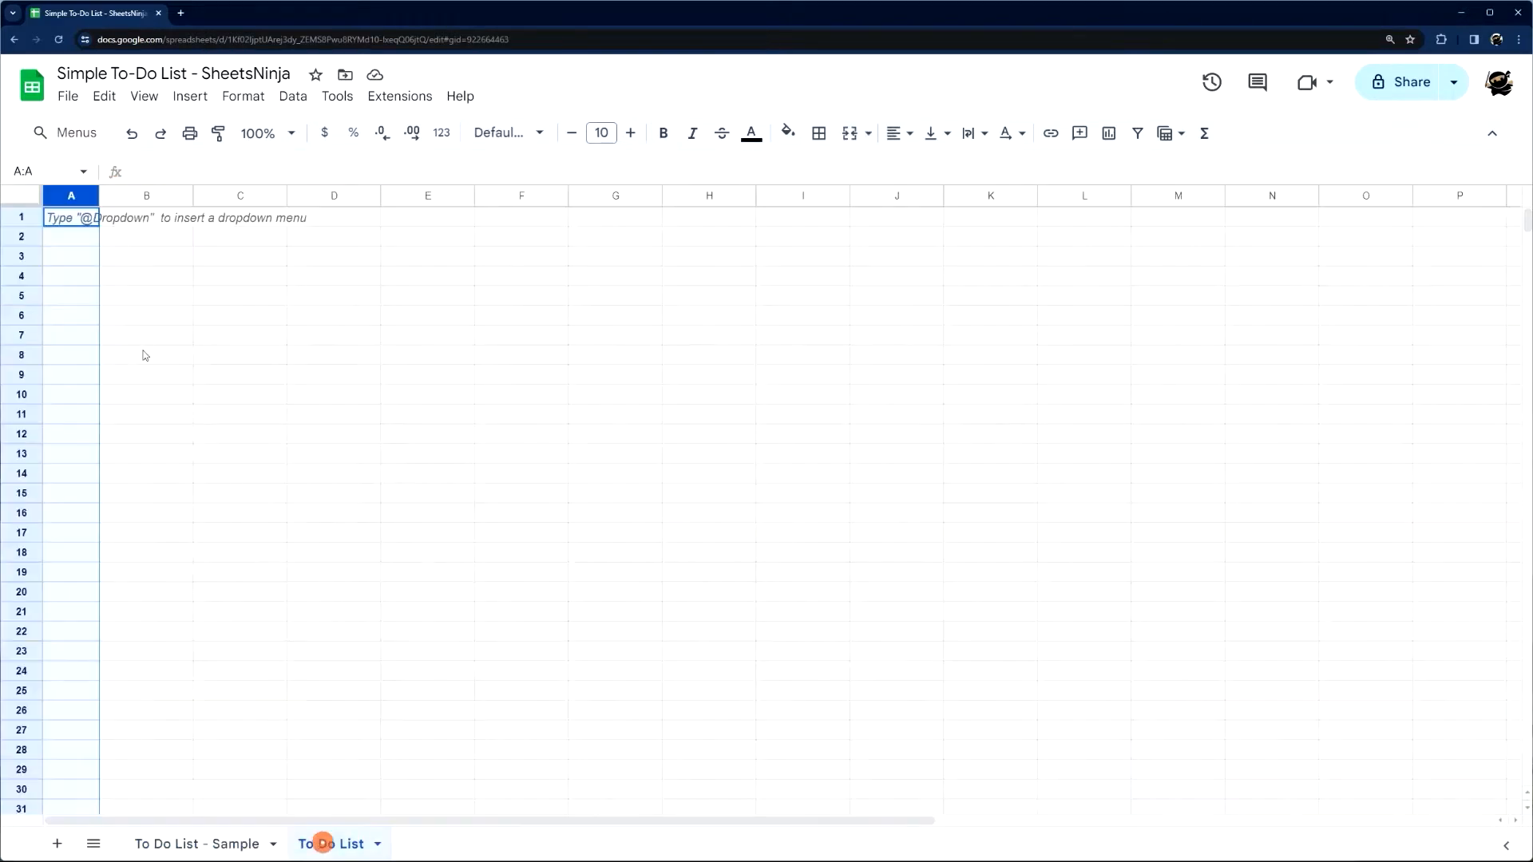
{"action": "left_click", "coordinate": [237, 843]}
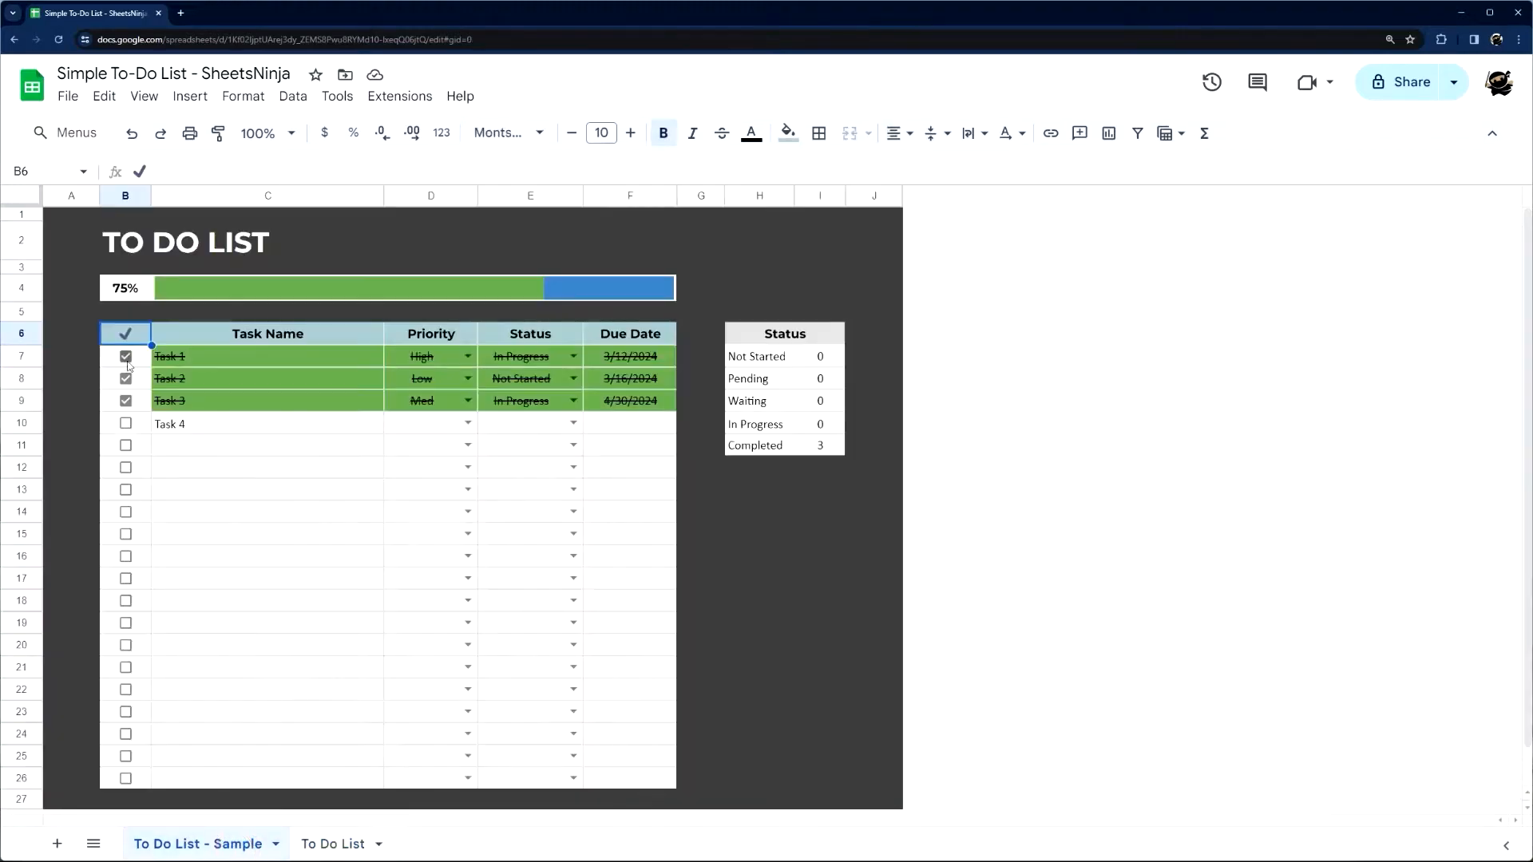
Insert the plain check mark emoji into cell B6 of the To Do List sheet, searching the emojis for "che"
{"action": "left_click", "coordinate": [372, 842]}
{"action": "left_click", "coordinate": [131, 315]}
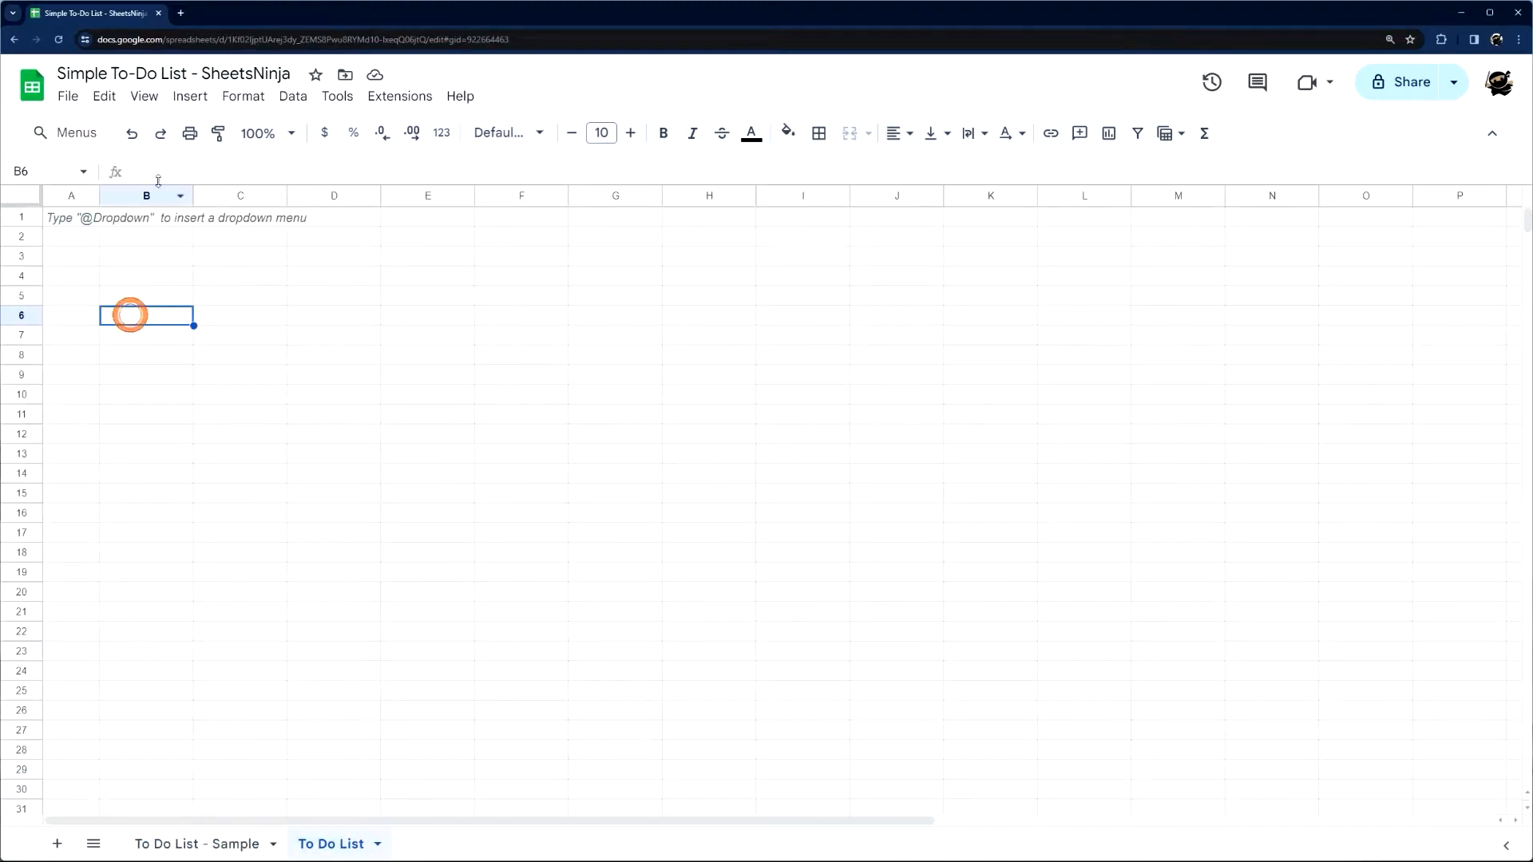
{"action": "left_click", "coordinate": [189, 96]}
{"action": "left_click", "coordinate": [285, 527]}
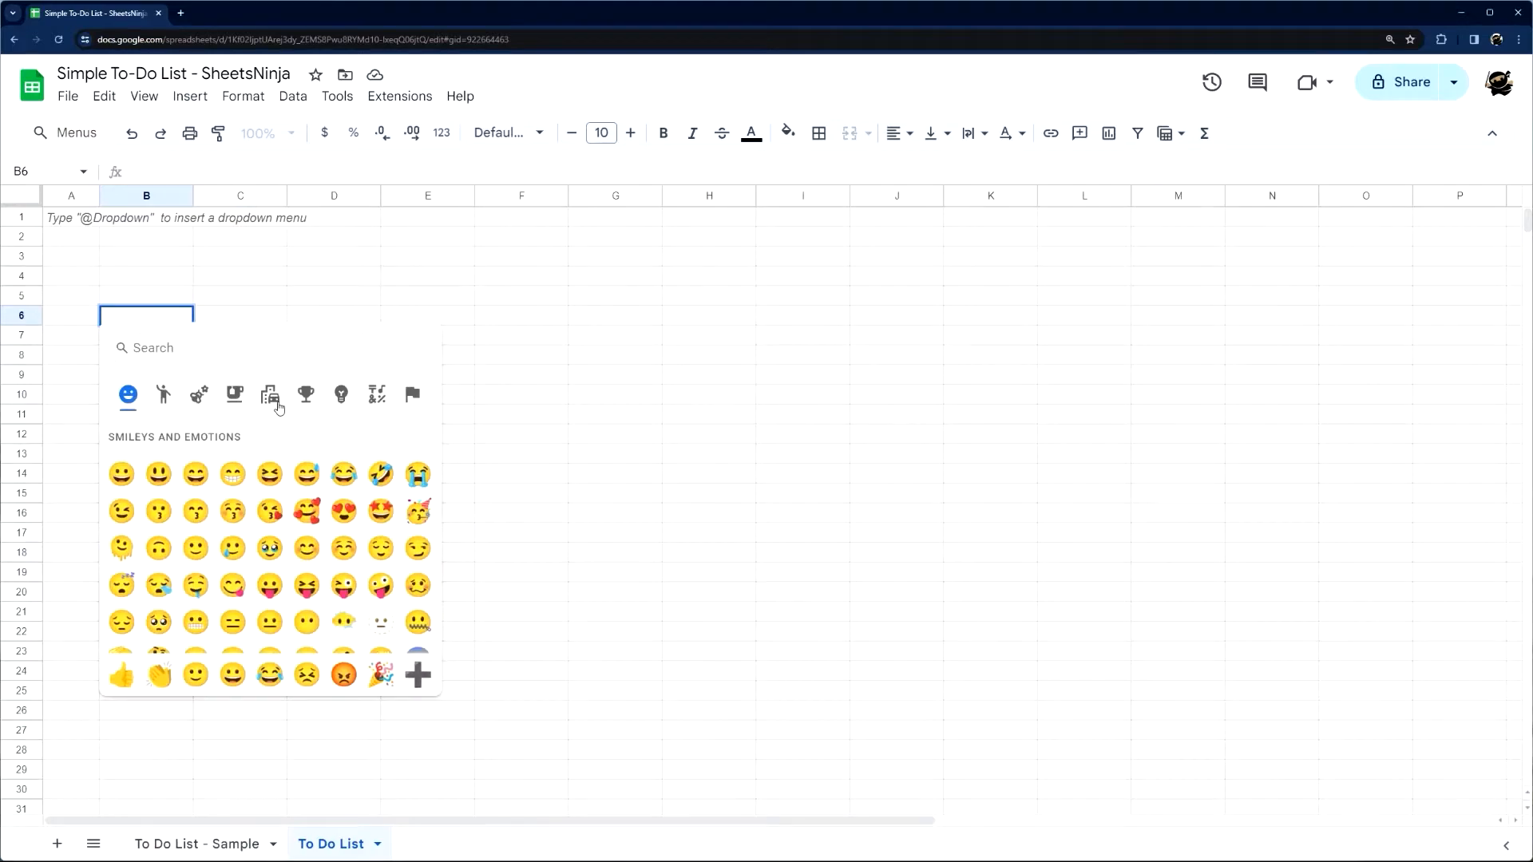
{"action": "type", "text": "che"}
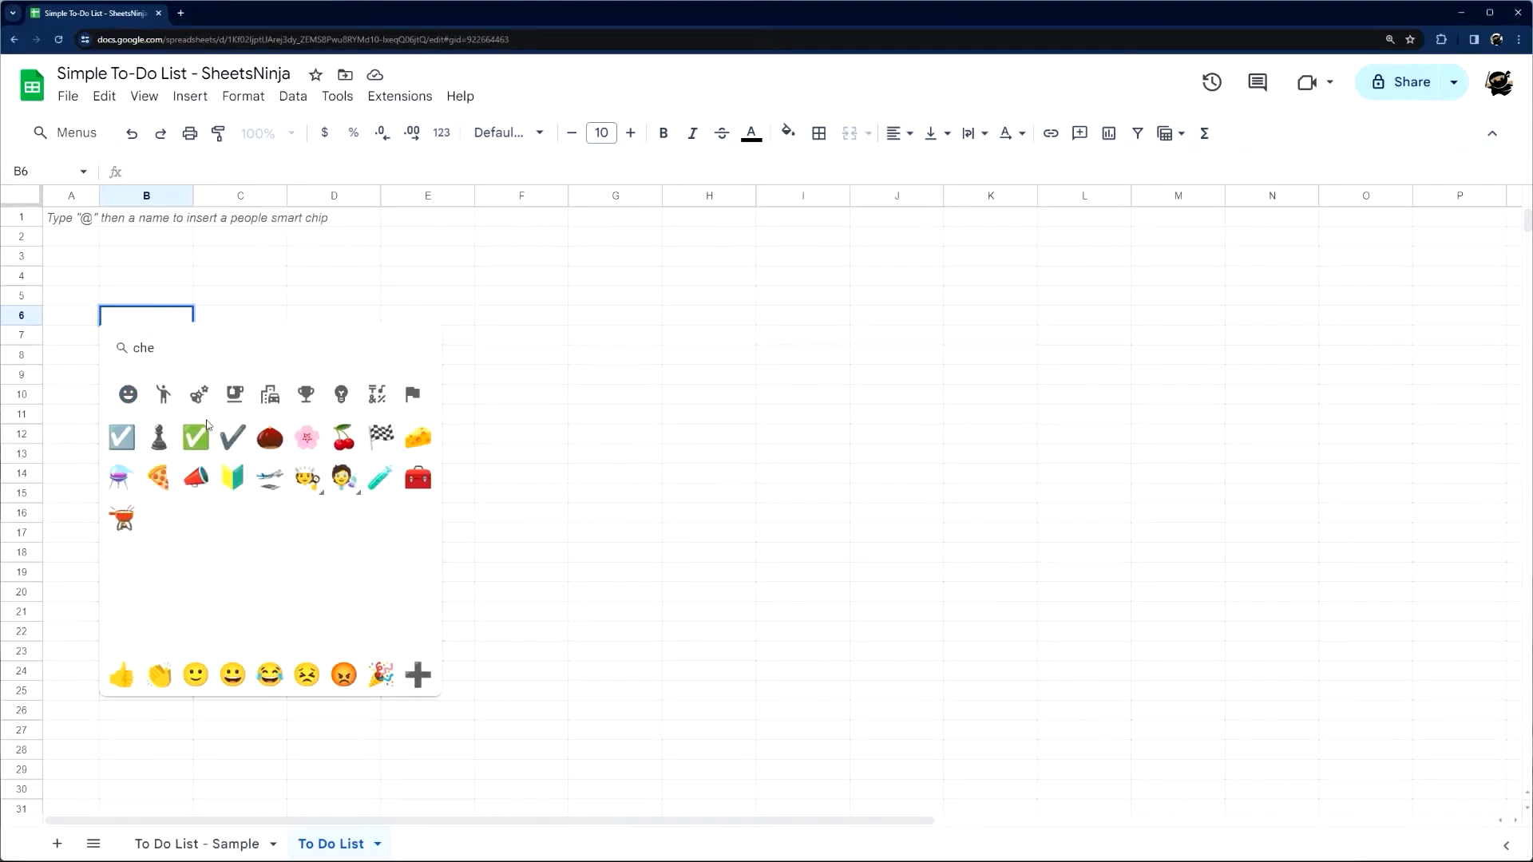
{"action": "left_click", "coordinate": [232, 437]}
Copy the Task Name, Priority, Status and Due Date headers from the sample sheet into C6:F6 of the To Do List sheet without formatting
{"action": "left_click", "coordinate": [278, 319]}
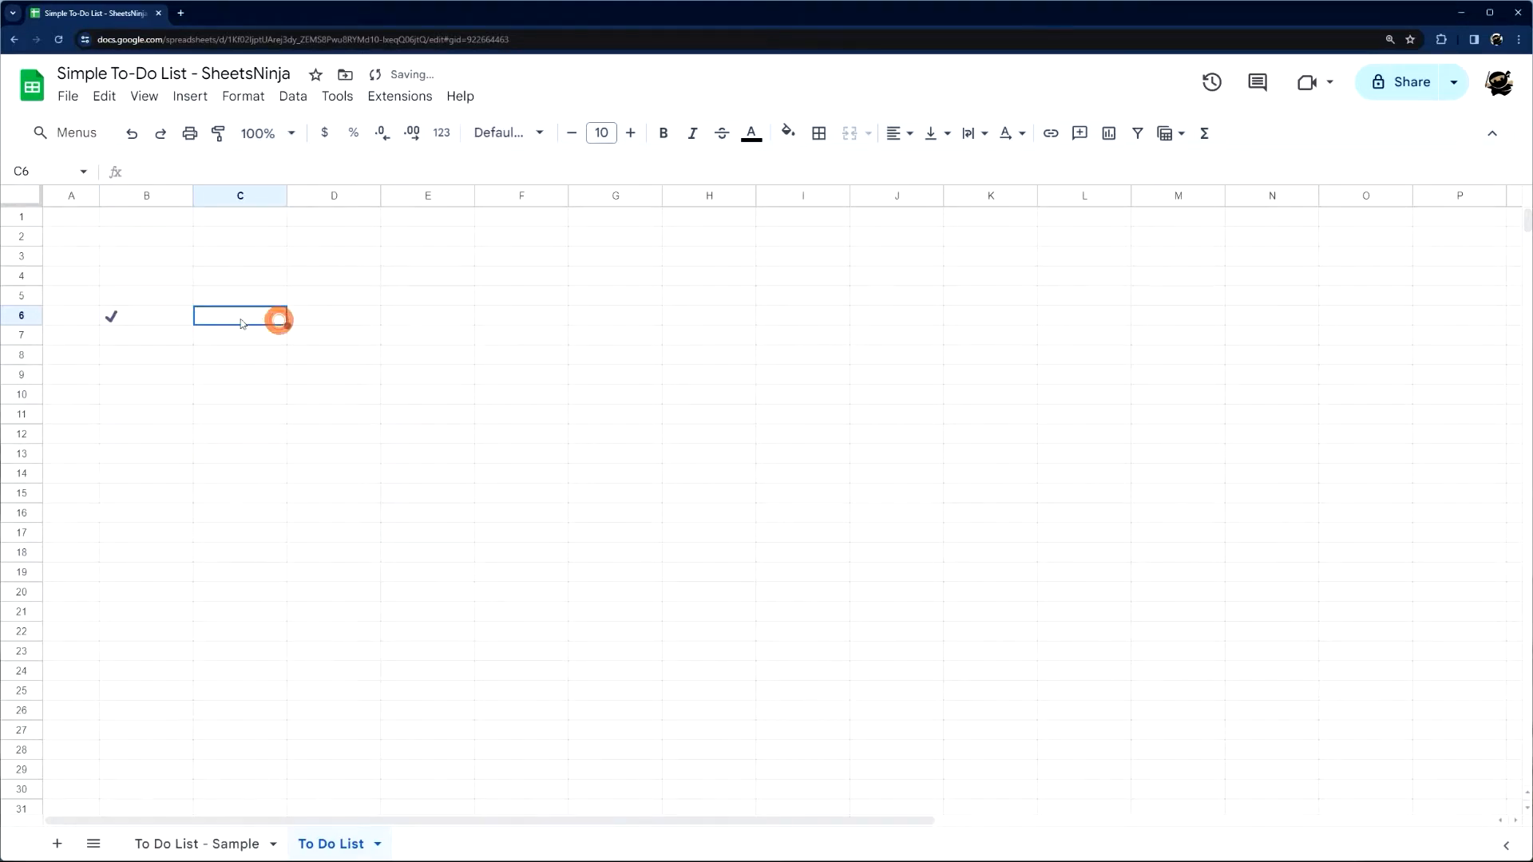
{"action": "left_click", "coordinate": [236, 844]}
{"action": "left_click_drag", "start_coordinate": [268, 334], "coordinate": [616, 337]}
{"action": "key", "text": "ctrl+c"}
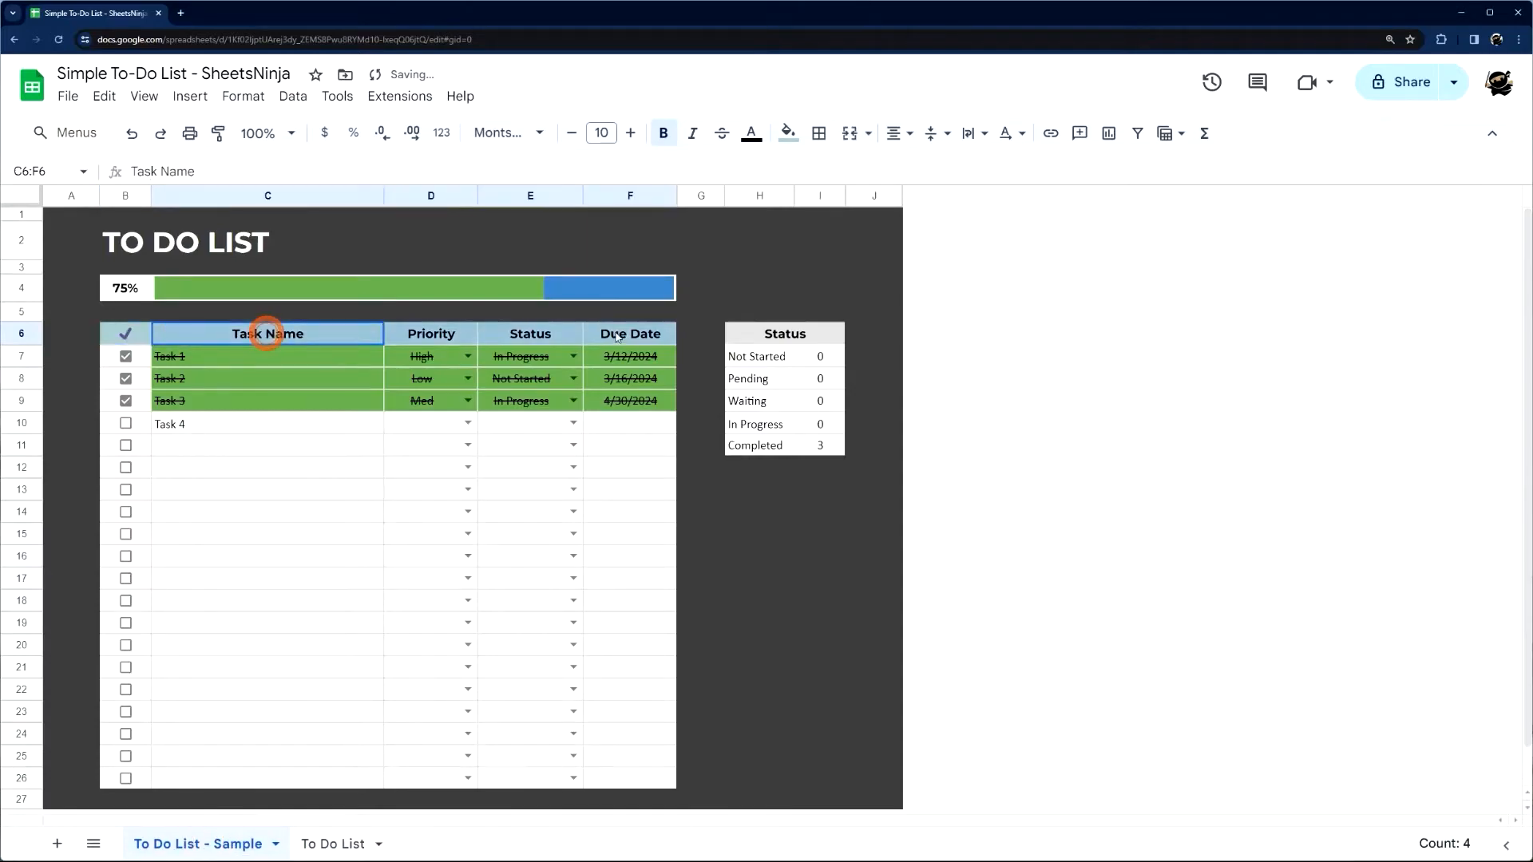
{"action": "left_click", "coordinate": [336, 844]}
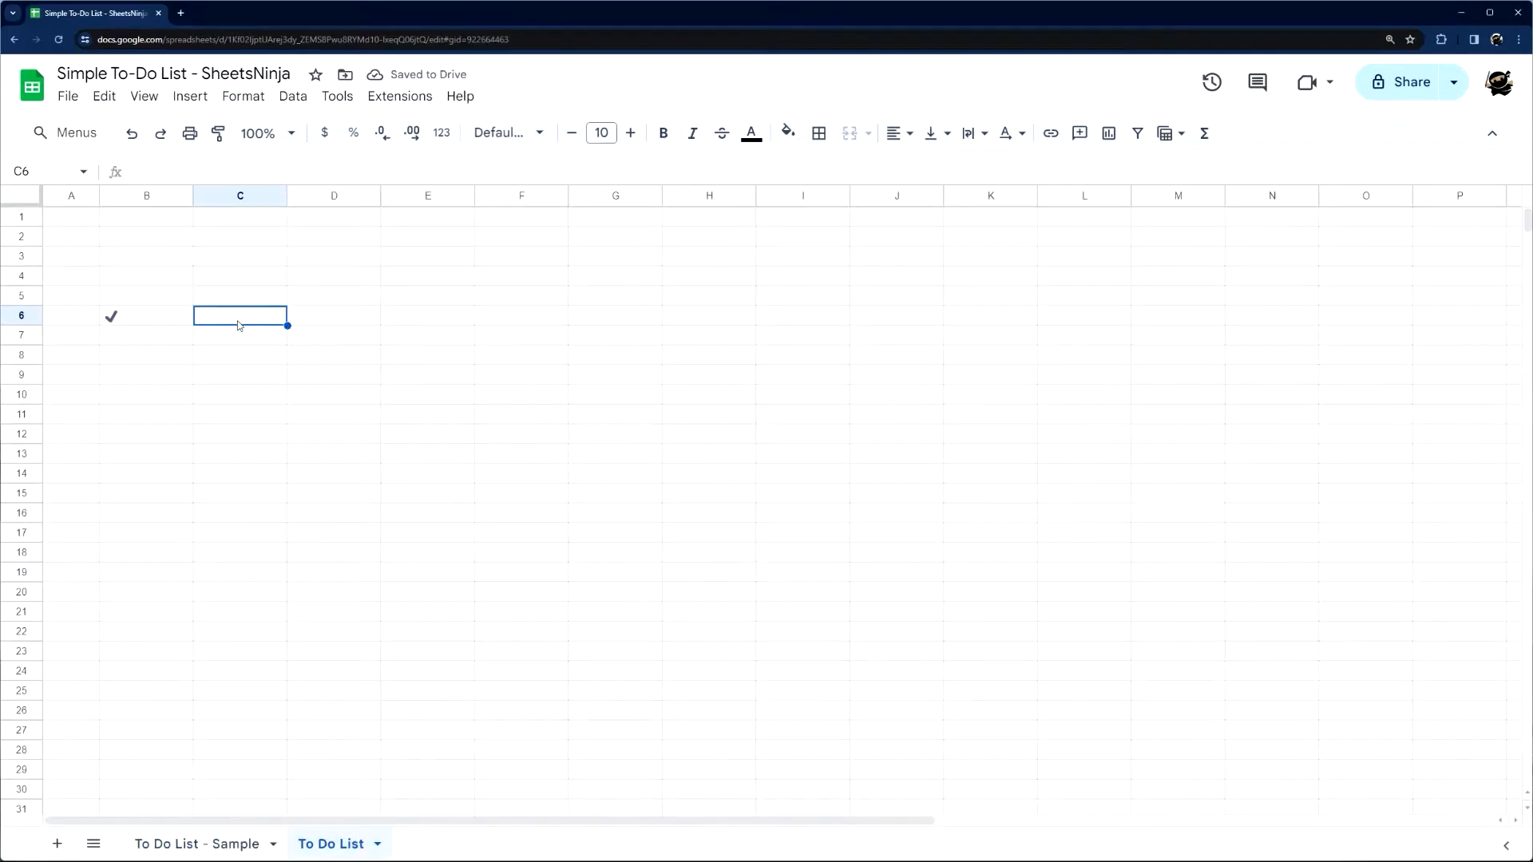
{"action": "key", "text": "ctrl+v"}
Copy the status summary table H6:I11 from the sample sheet into the To Do List sheet at H6 without formatting
{"action": "left_click", "coordinate": [216, 850]}
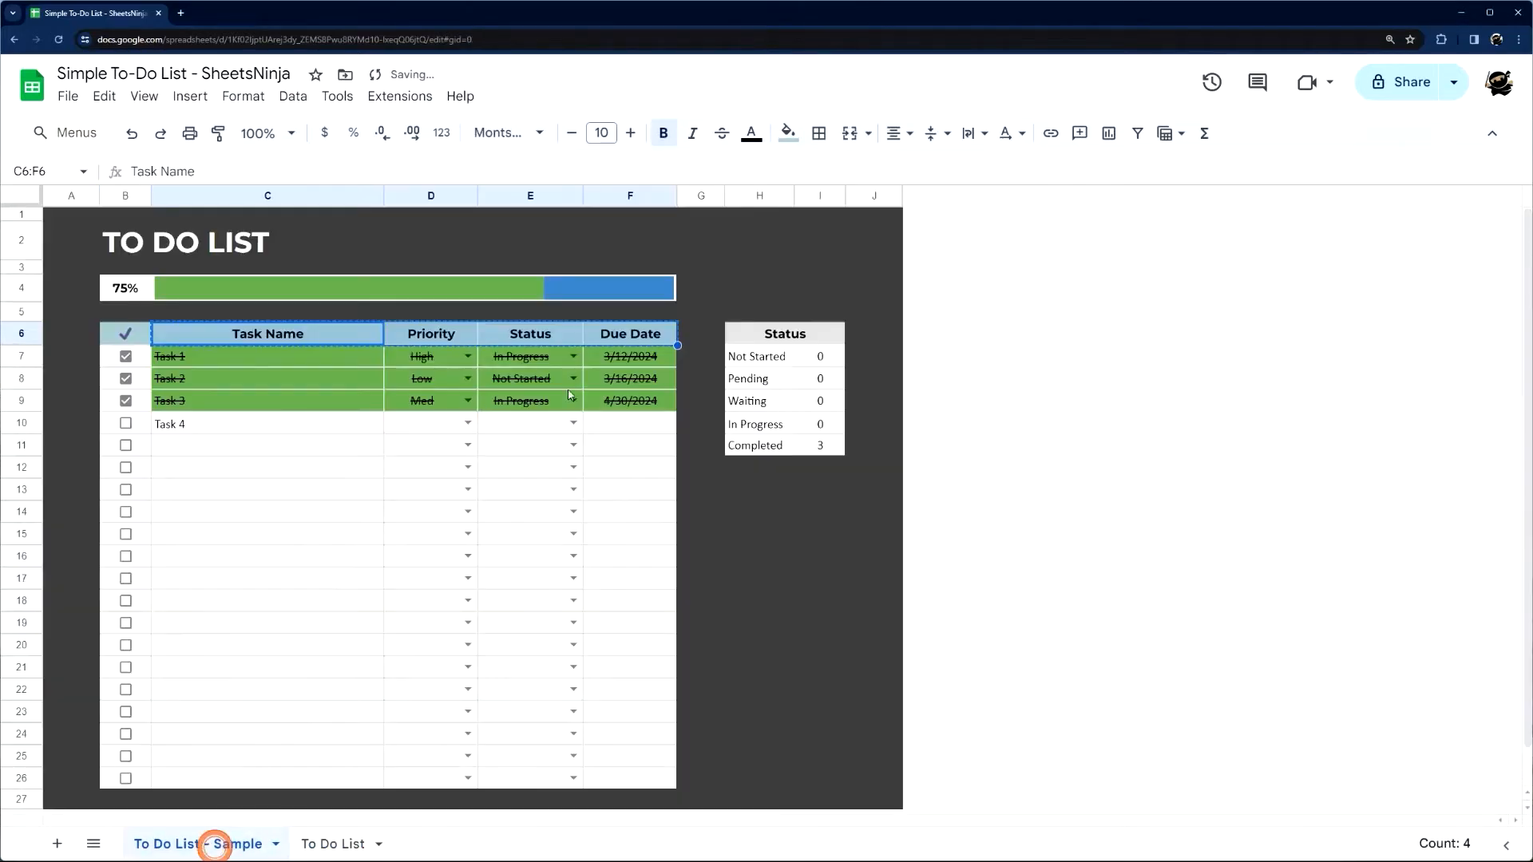
{"action": "left_click_drag", "start_coordinate": [765, 334], "coordinate": [747, 447]}
{"action": "key", "text": "ctrl+c"}
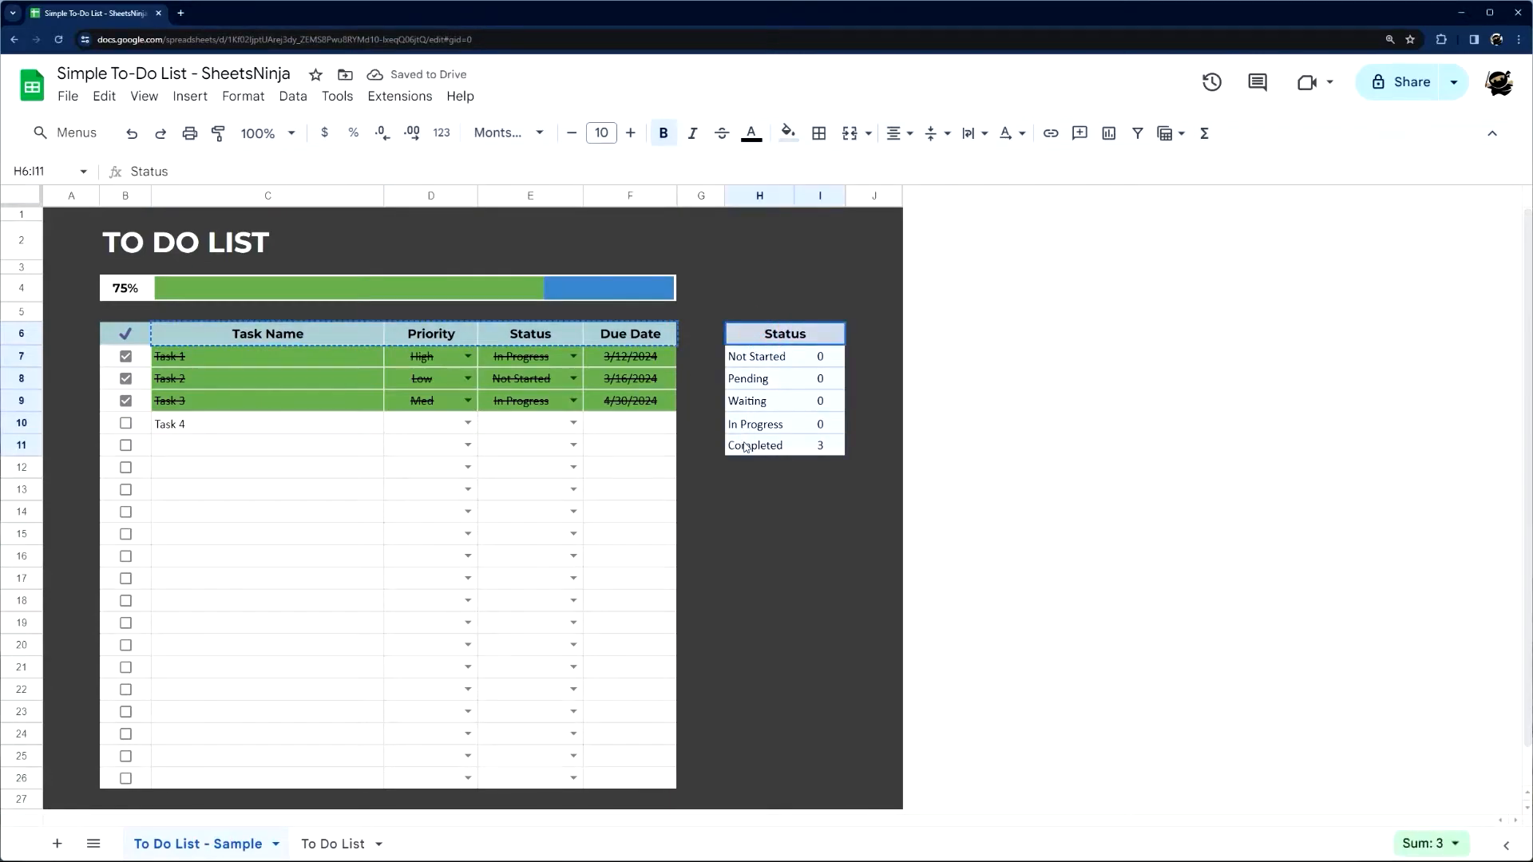
{"action": "left_click", "coordinate": [343, 845]}
{"action": "left_click", "coordinate": [703, 317]}
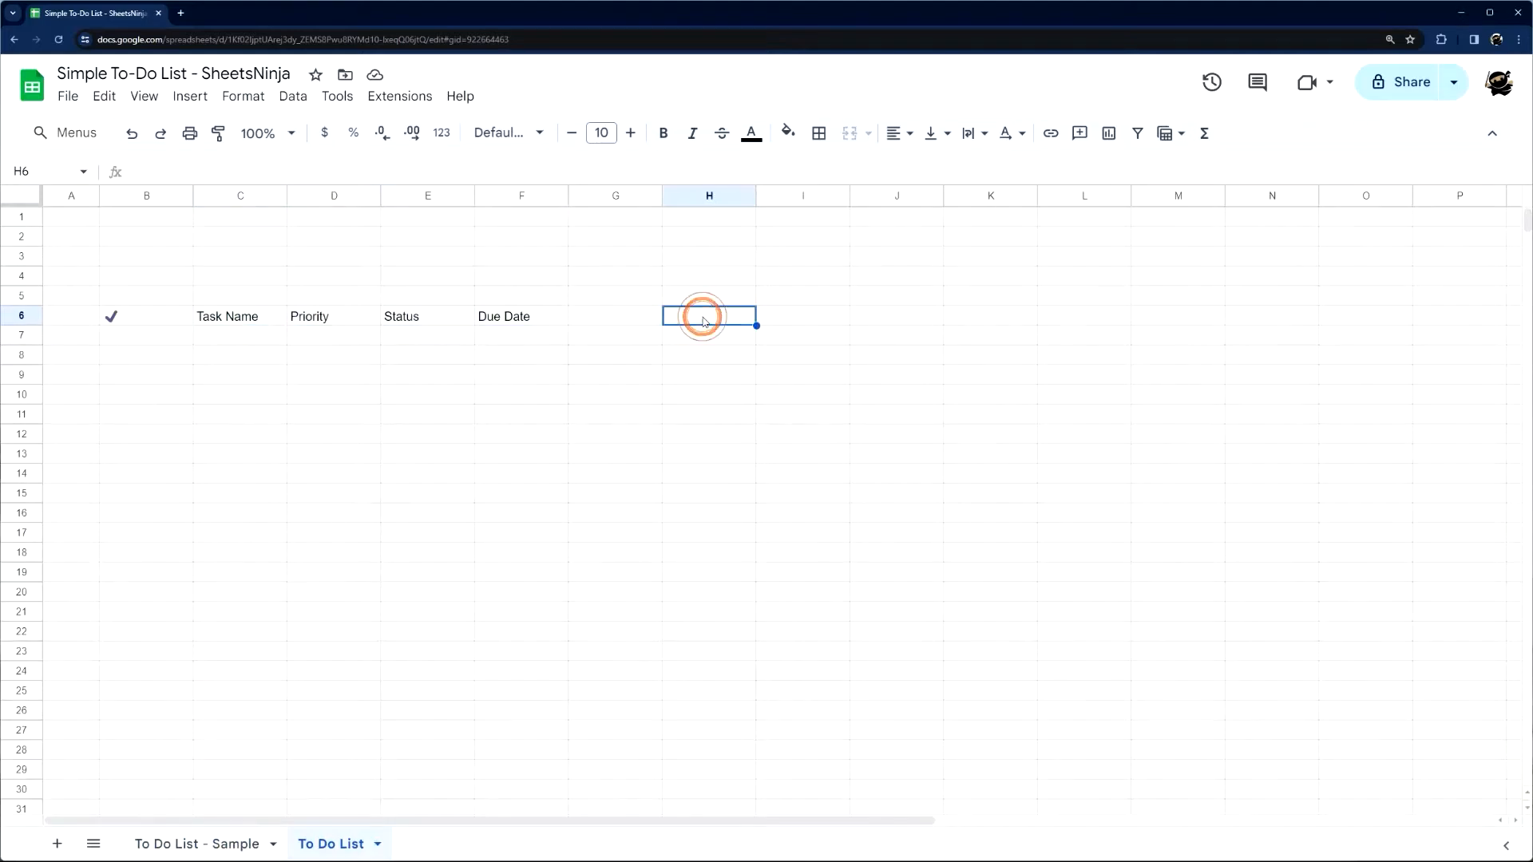
{"action": "key", "text": "ctrl+v"}
Clear the pasted status counts in I7:I11 and select the Status heading cells H6:I6
{"action": "left_click_drag", "start_coordinate": [811, 336], "coordinate": [805, 428]}
{"action": "key", "text": "Delete"}
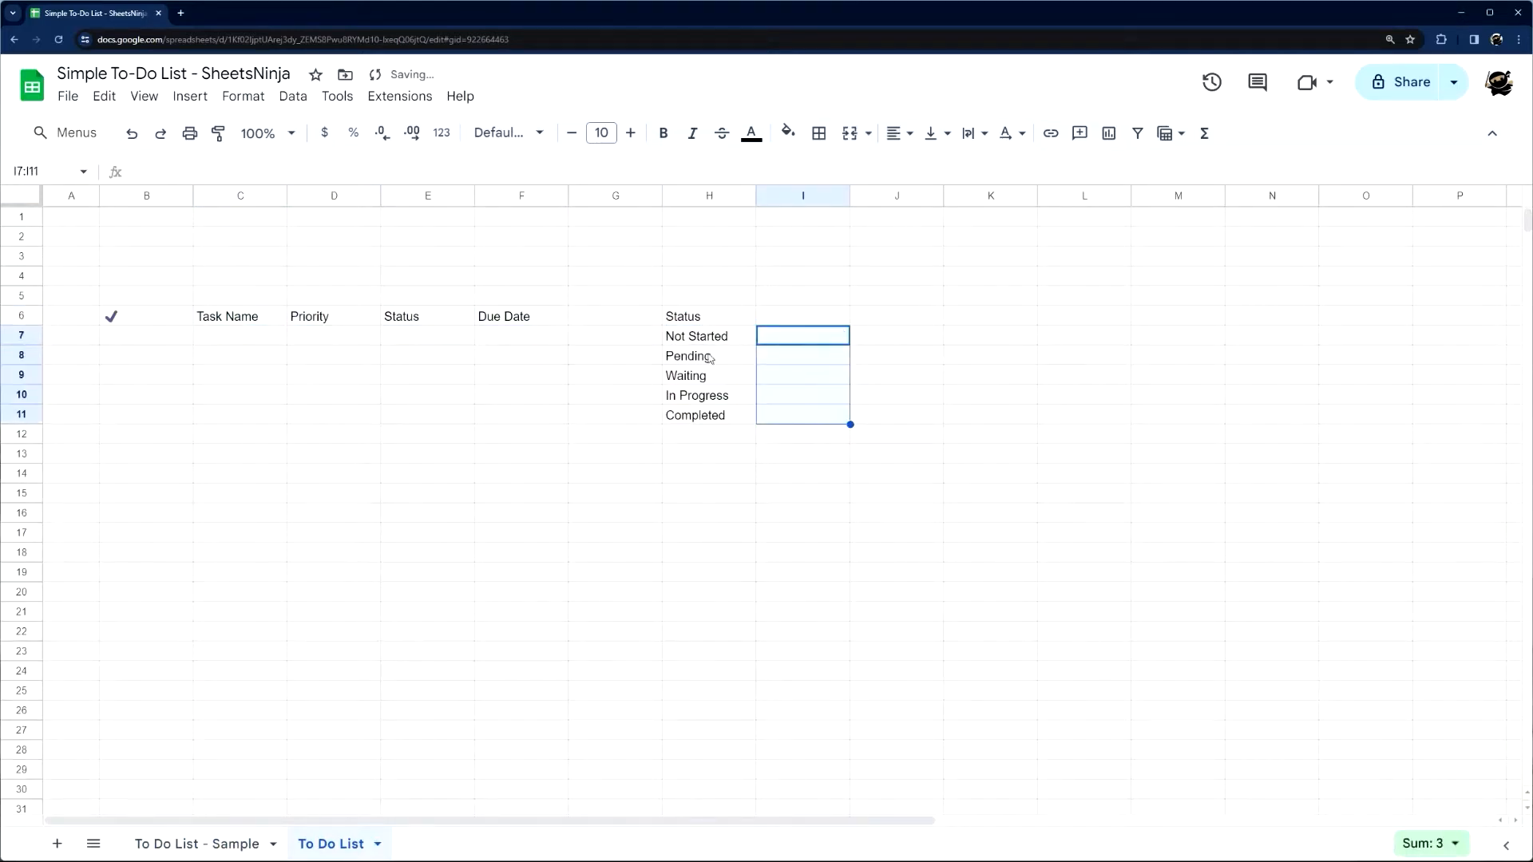
{"action": "left_click_drag", "start_coordinate": [688, 316], "coordinate": [803, 313]}
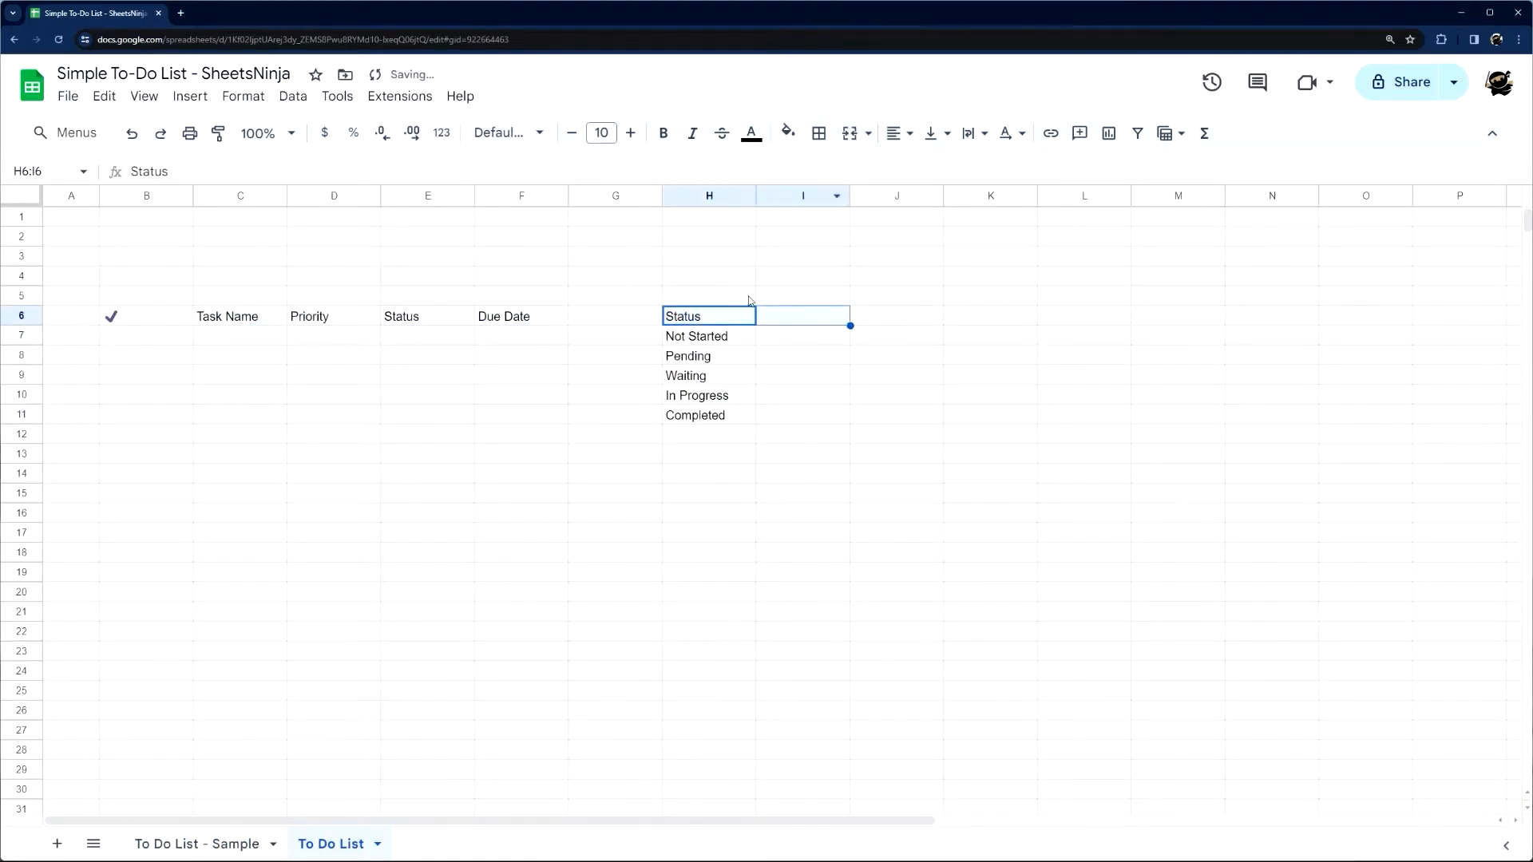
Enter the sample sheet's title TO DO LIST into cell B2 of the To Do List sheet
{"action": "left_click", "coordinate": [231, 842]}
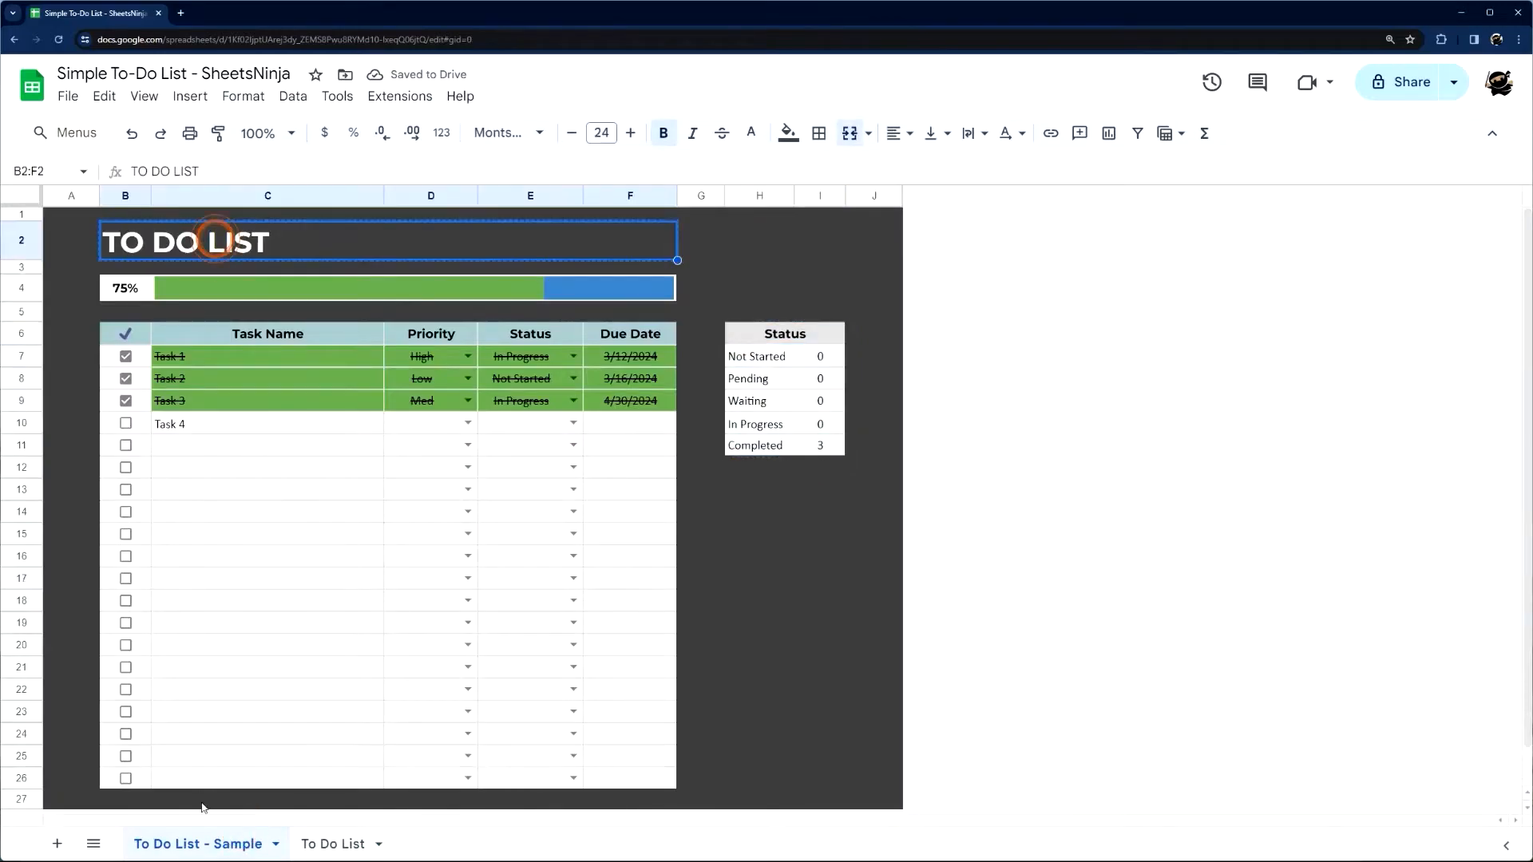
{"action": "left_click", "coordinate": [304, 843]}
{"action": "double_click", "coordinate": [162, 237]}
{"action": "type", "text": "TO DO LIST"}
{"action": "key", "text": "Return"}
Remove the trailing spaces after the TO DO LIST title in cell B2
{"action": "left_click", "coordinate": [170, 236]}
{"action": "double_click", "coordinate": [171, 237]}
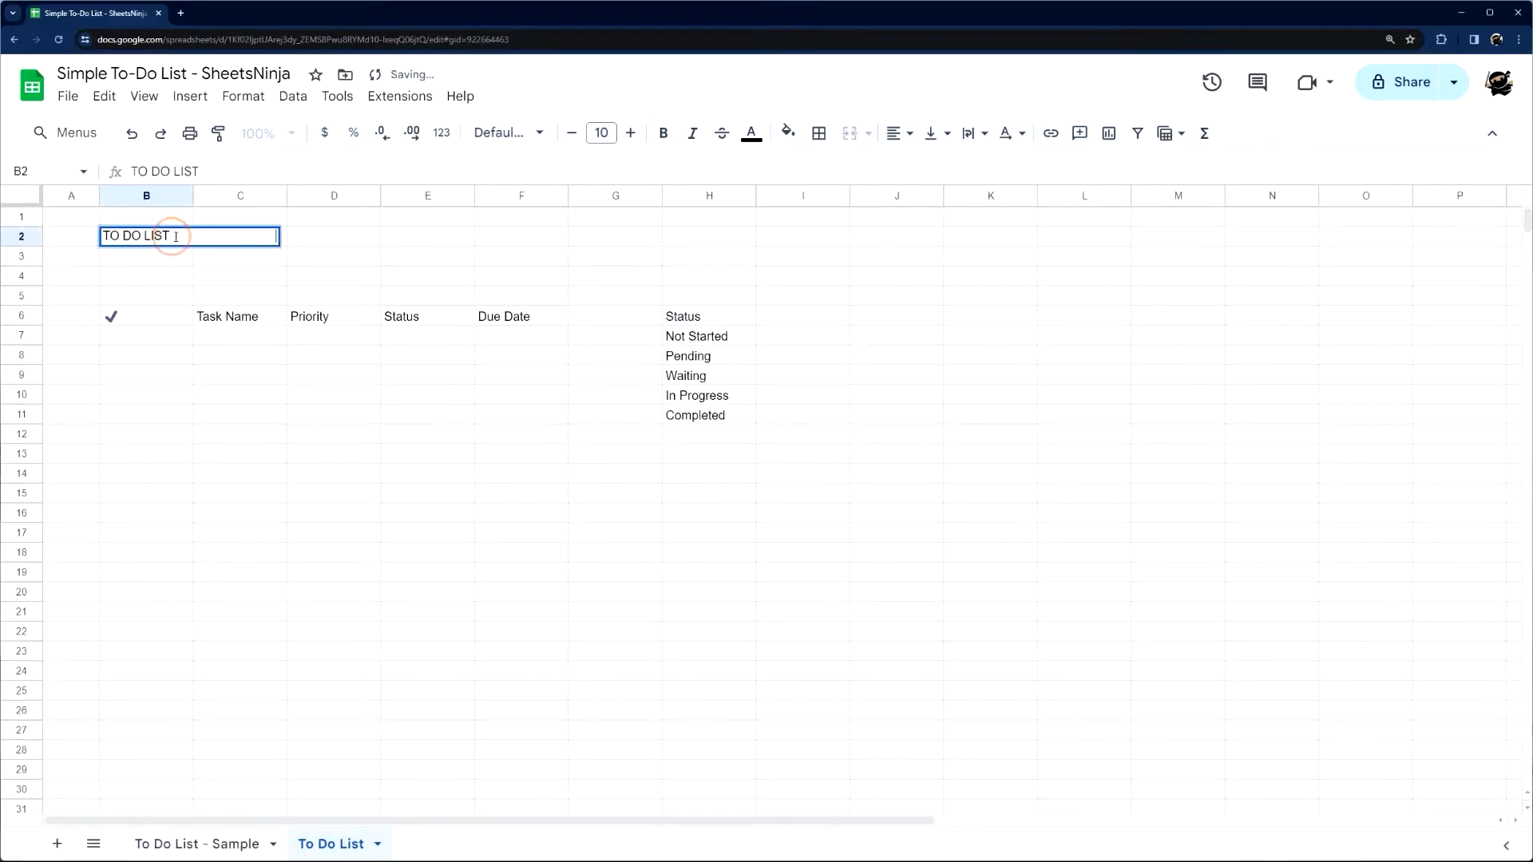
{"action": "key", "text": "BackSpace"}
{"action": "key", "text": "BackSpace"}
{"action": "key", "text": "BackSpace"}
{"action": "key", "text": "BackSpace"}
{"action": "key", "text": "BackSpace"}
{"action": "key", "text": "BackSpace"}
{"action": "key", "text": "BackSpace"}
{"action": "key", "text": "BackSpace"}
{"action": "key", "text": "BackSpace"}
{"action": "key", "text": "BackSpace"}
{"action": "key", "text": "BackSpace"}
{"action": "key", "text": "BackSpace"}
{"action": "key", "text": "BackSpace"}
{"action": "key", "text": "BackSpace"}
{"action": "key", "text": "BackSpace"}
{"action": "key", "text": "BackSpace"}
{"action": "key", "text": "BackSpace"}
{"action": "key", "text": "BackSpace"}
{"action": "key", "text": "BackSpace"}
{"action": "key", "text": "BackSpace"}
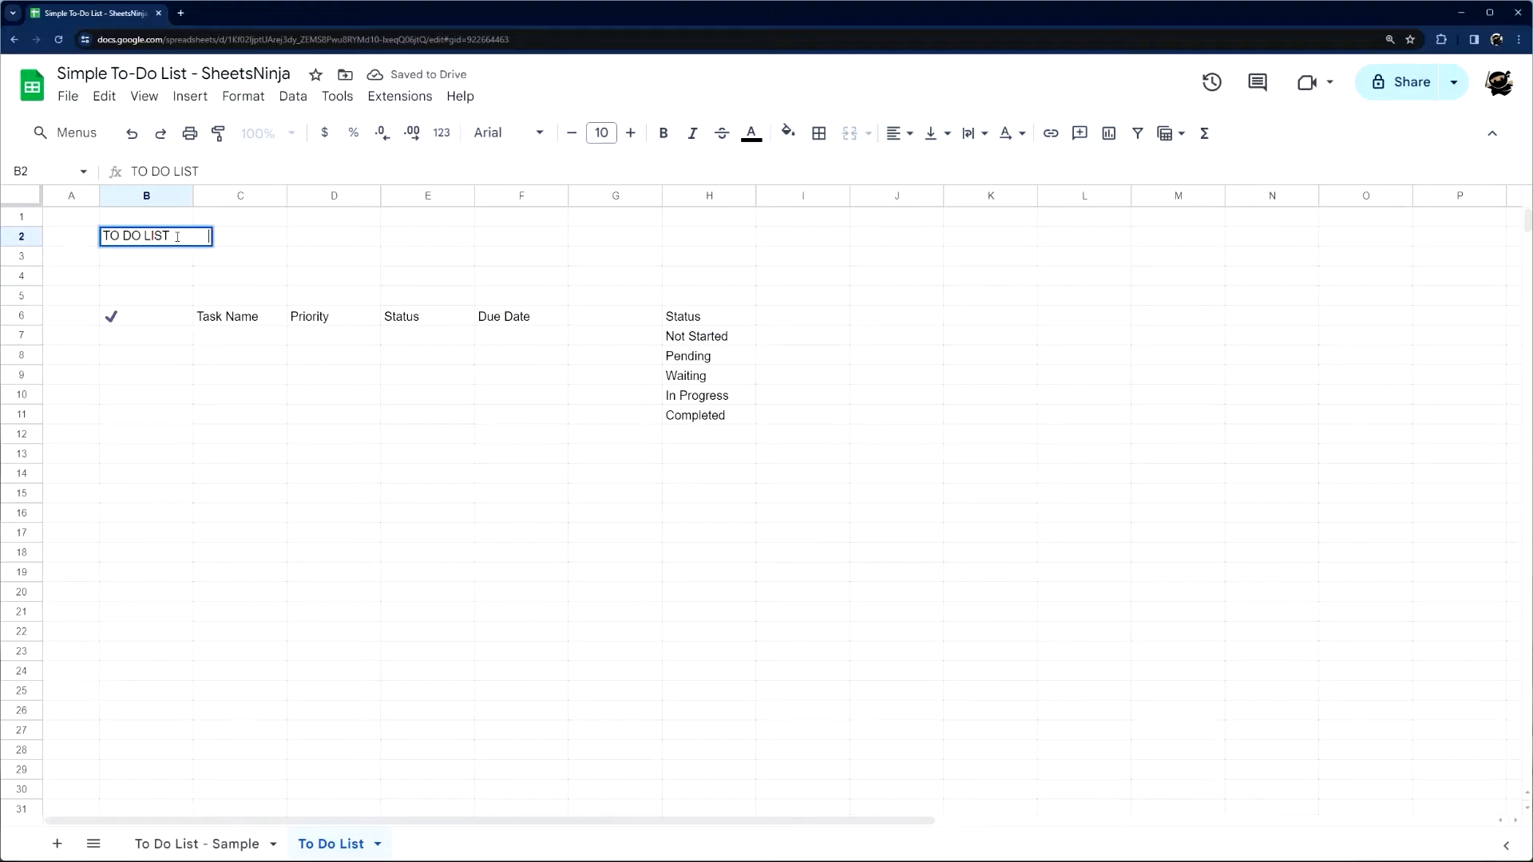
{"action": "key", "text": "Return"}
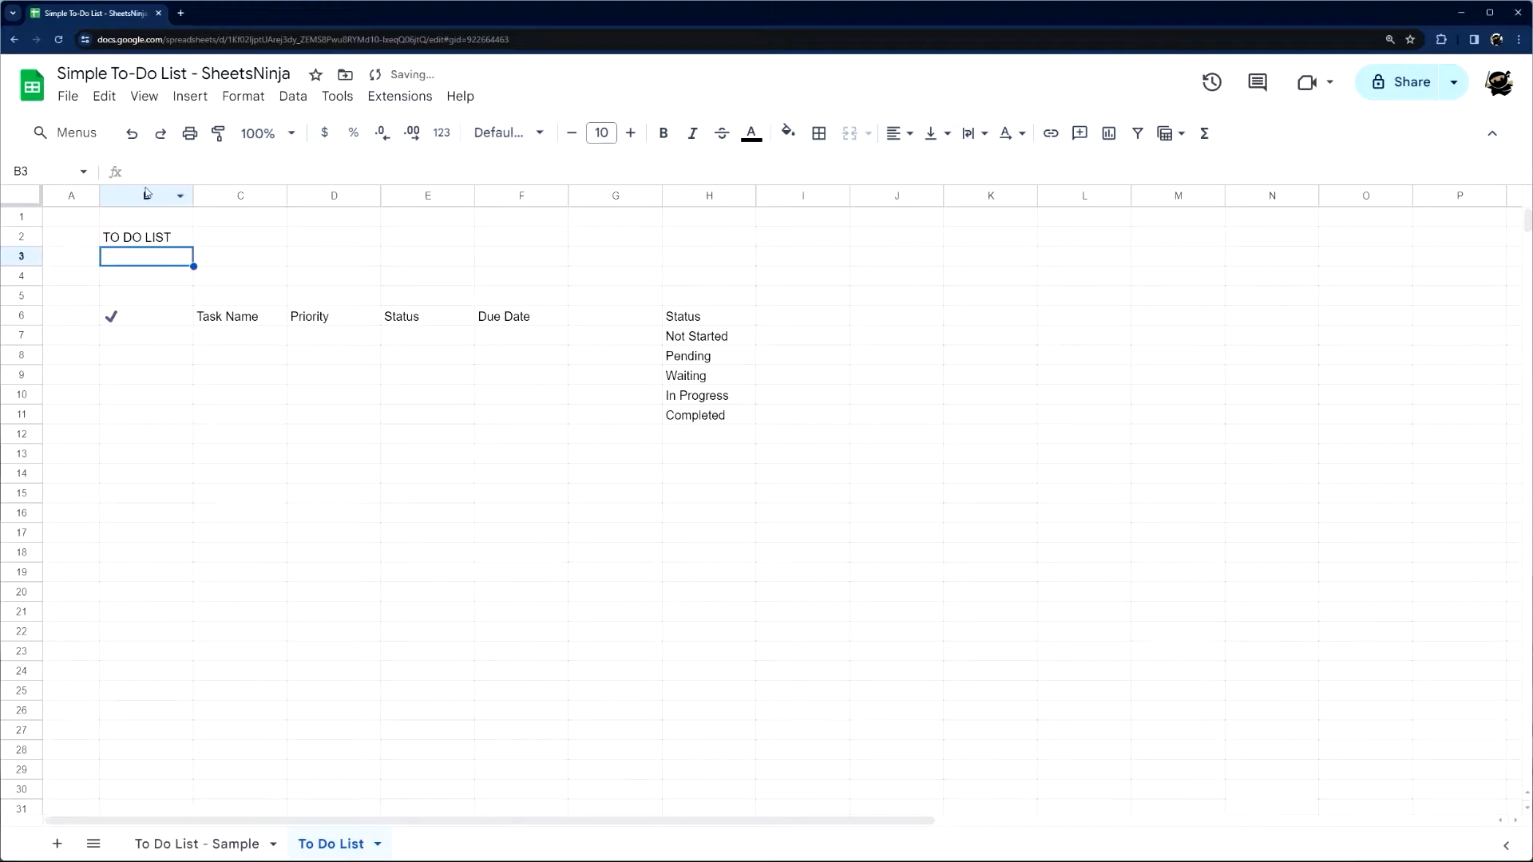
Enter the placeholder texts "percentage formula" in cell B4 and "sparkline" in cell C4
{"action": "left_click", "coordinate": [118, 278]}
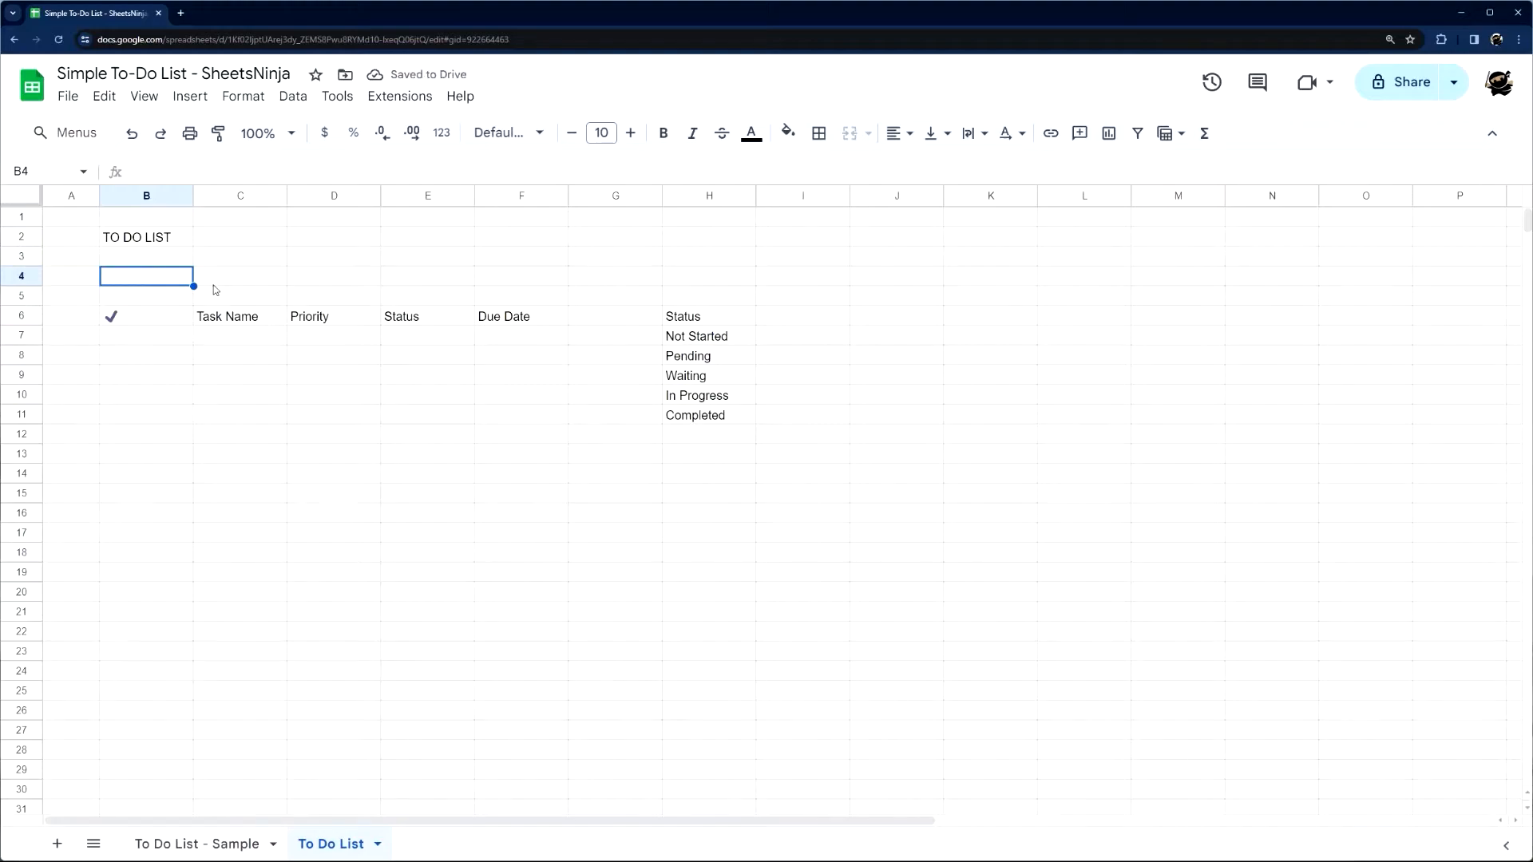
{"action": "type", "text": "peren"}
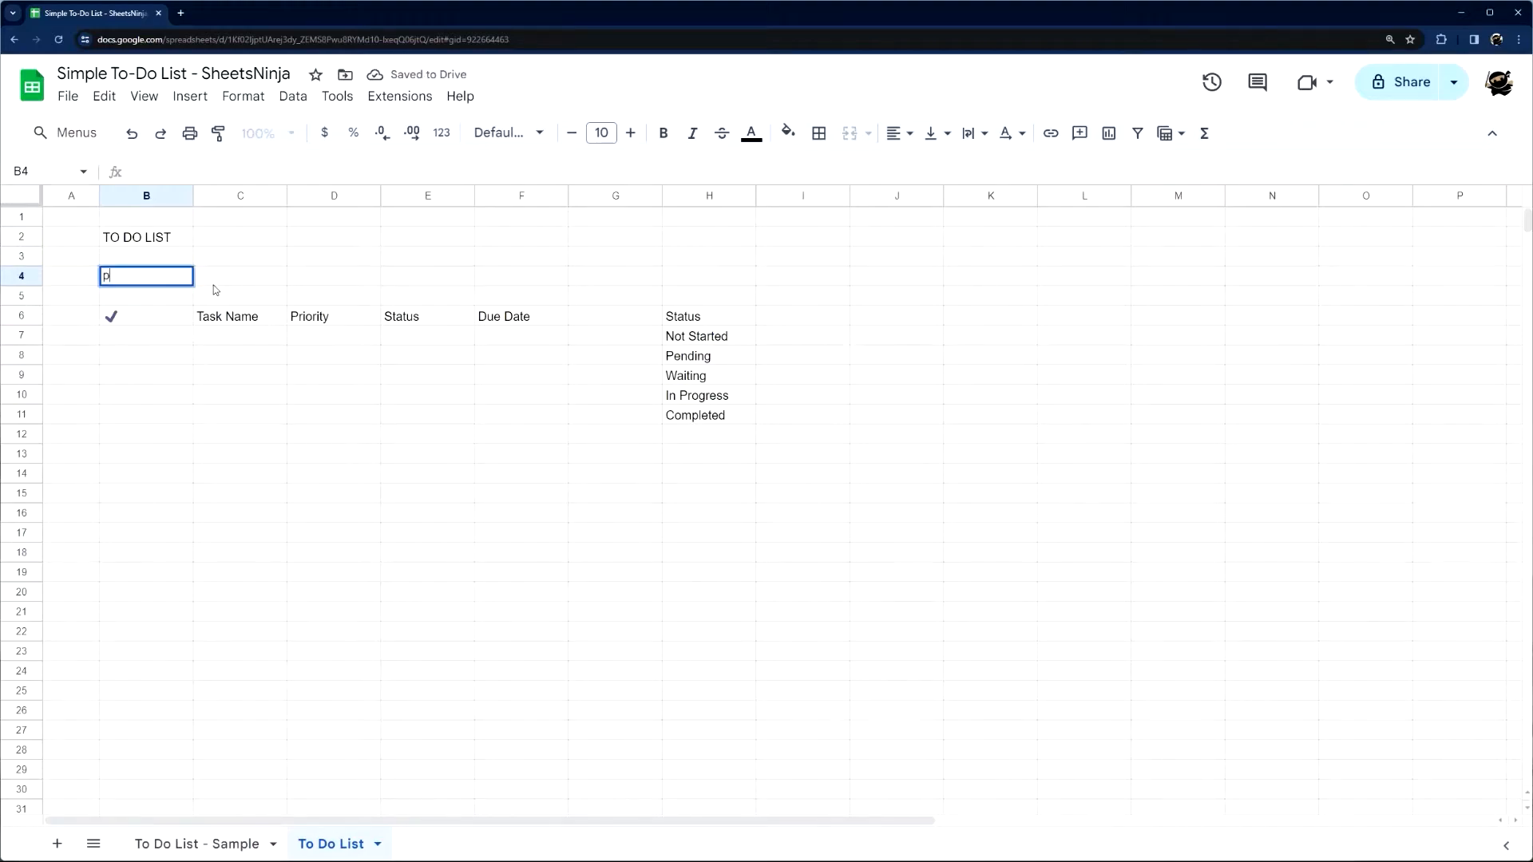
{"action": "key", "text": "BackSpace"}
{"action": "key", "text": "BackSpace"}
{"action": "type", "text": "enc"}
{"action": "key", "text": "BackSpace"}
{"action": "key", "text": "BackSpace"}
{"action": "key", "text": "BackSpace"}
{"action": "type", "text": "e"}
{"action": "key", "text": "BackSpace"}
{"action": "type", "text": "cent"}
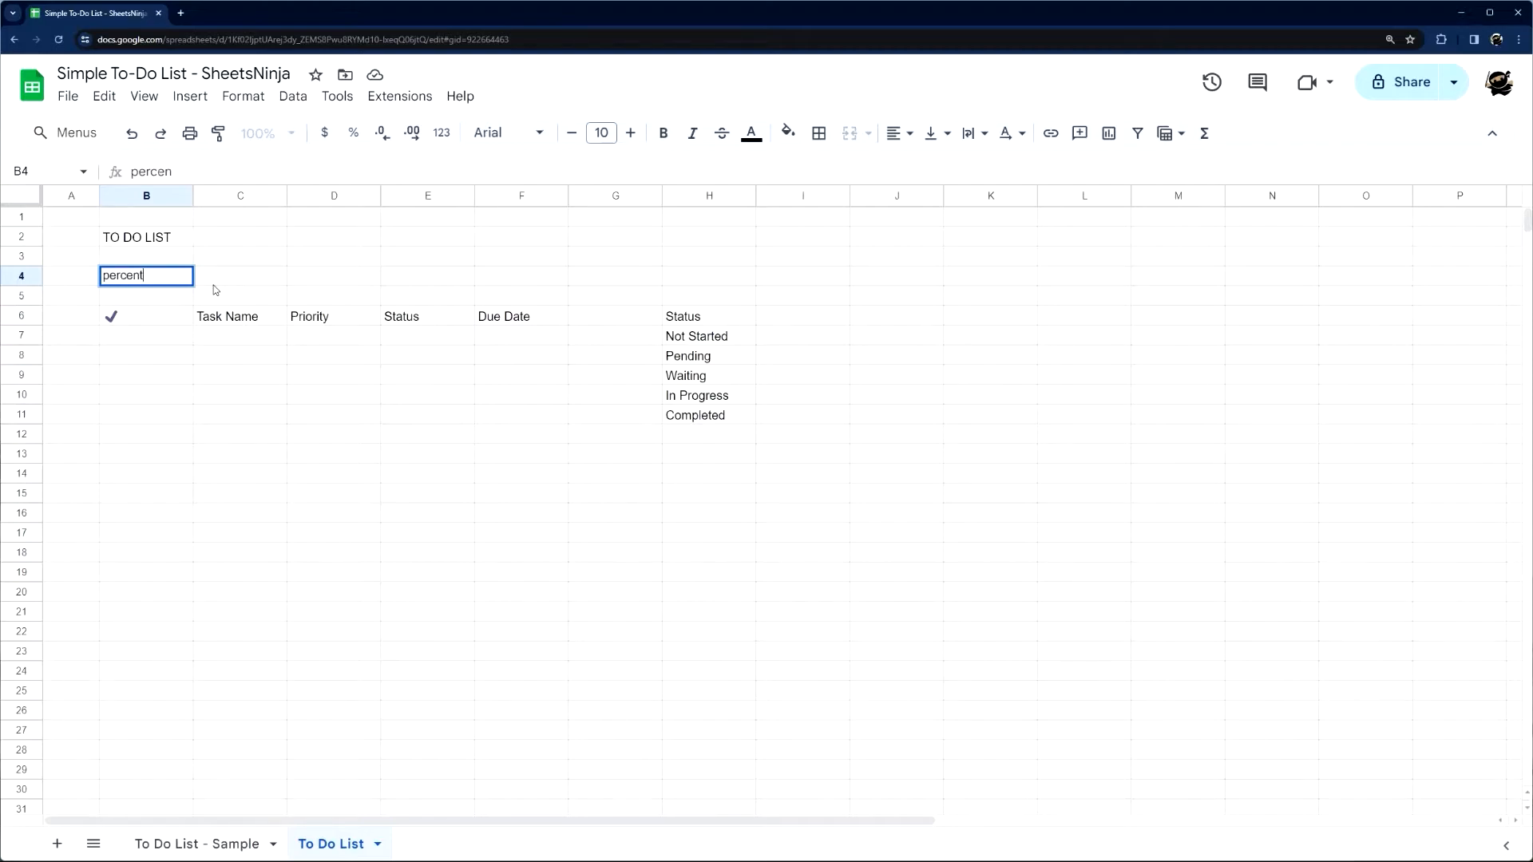
{"action": "type", "text": "age formula"}
{"action": "key", "text": "Tab"}
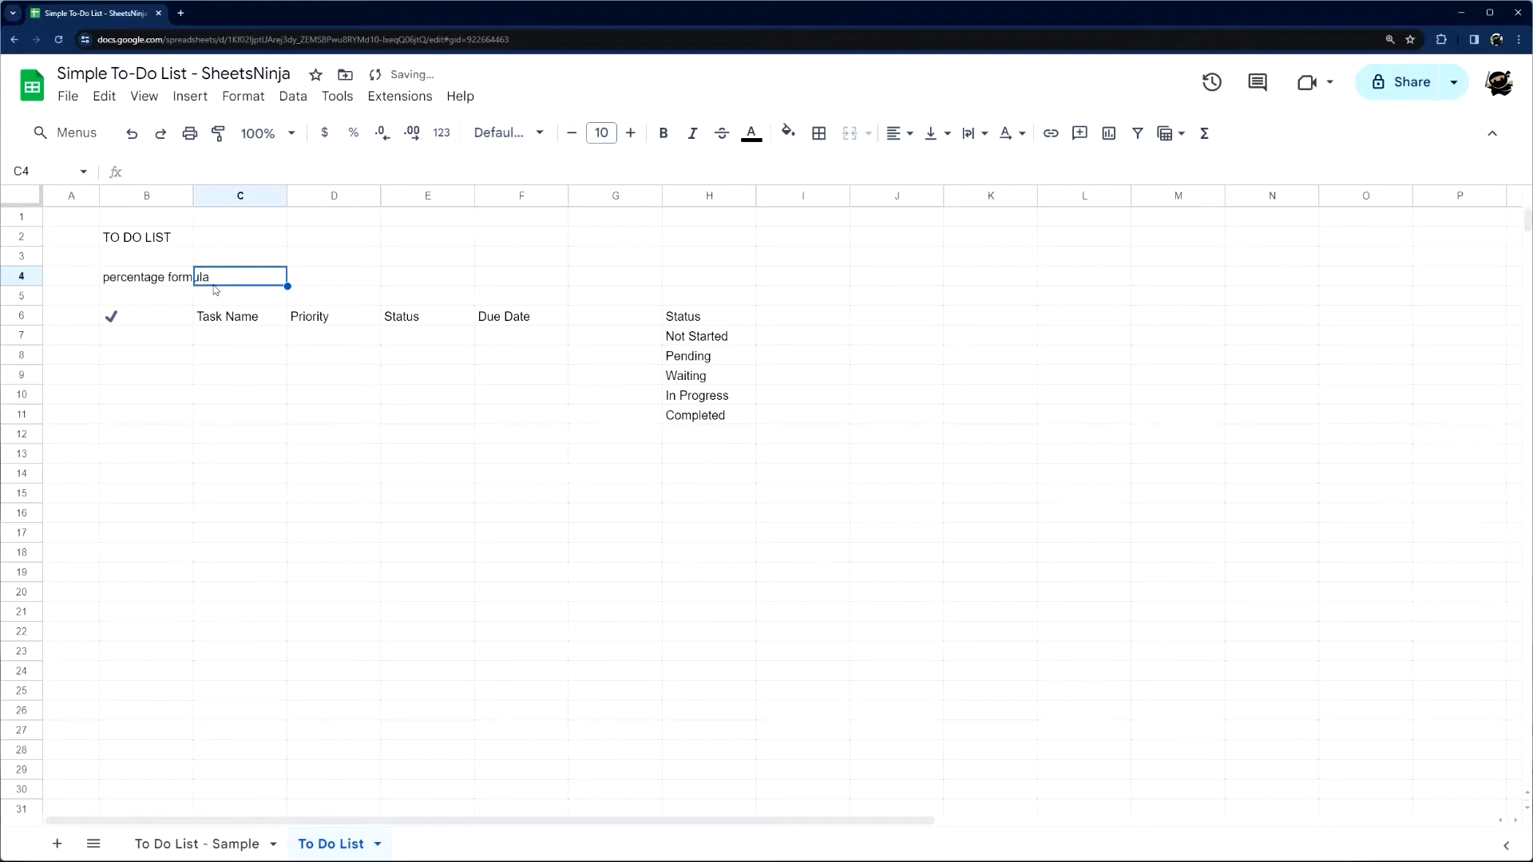
{"action": "type", "text": "sparkline"}
{"action": "key", "text": "Return"}
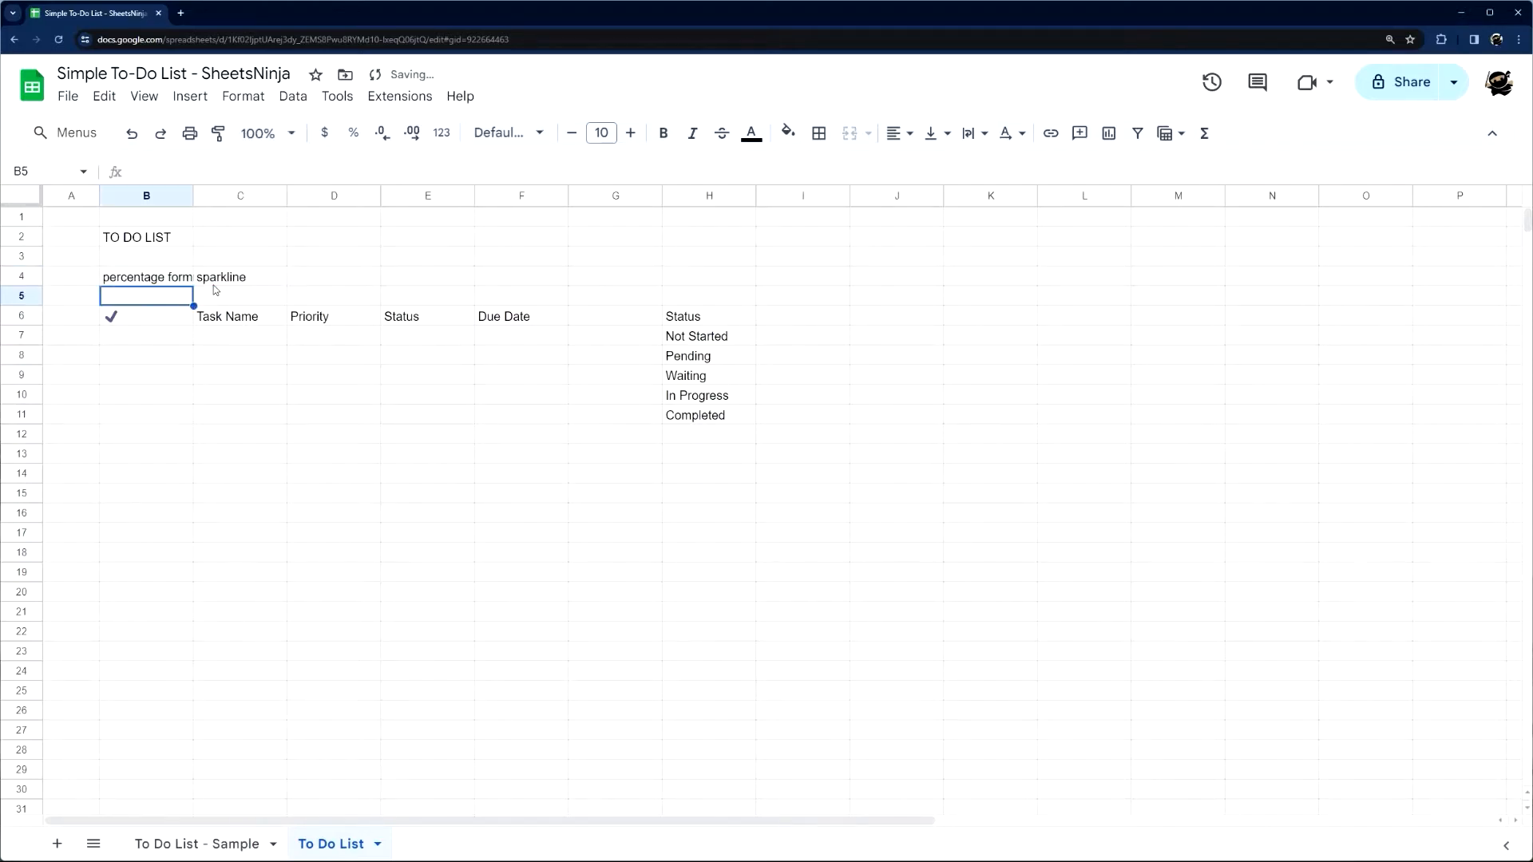
Examine the progress bar's sparkline formula in C4 and the percentage formula in B4 on the sample sheet
{"action": "left_click", "coordinate": [216, 847]}
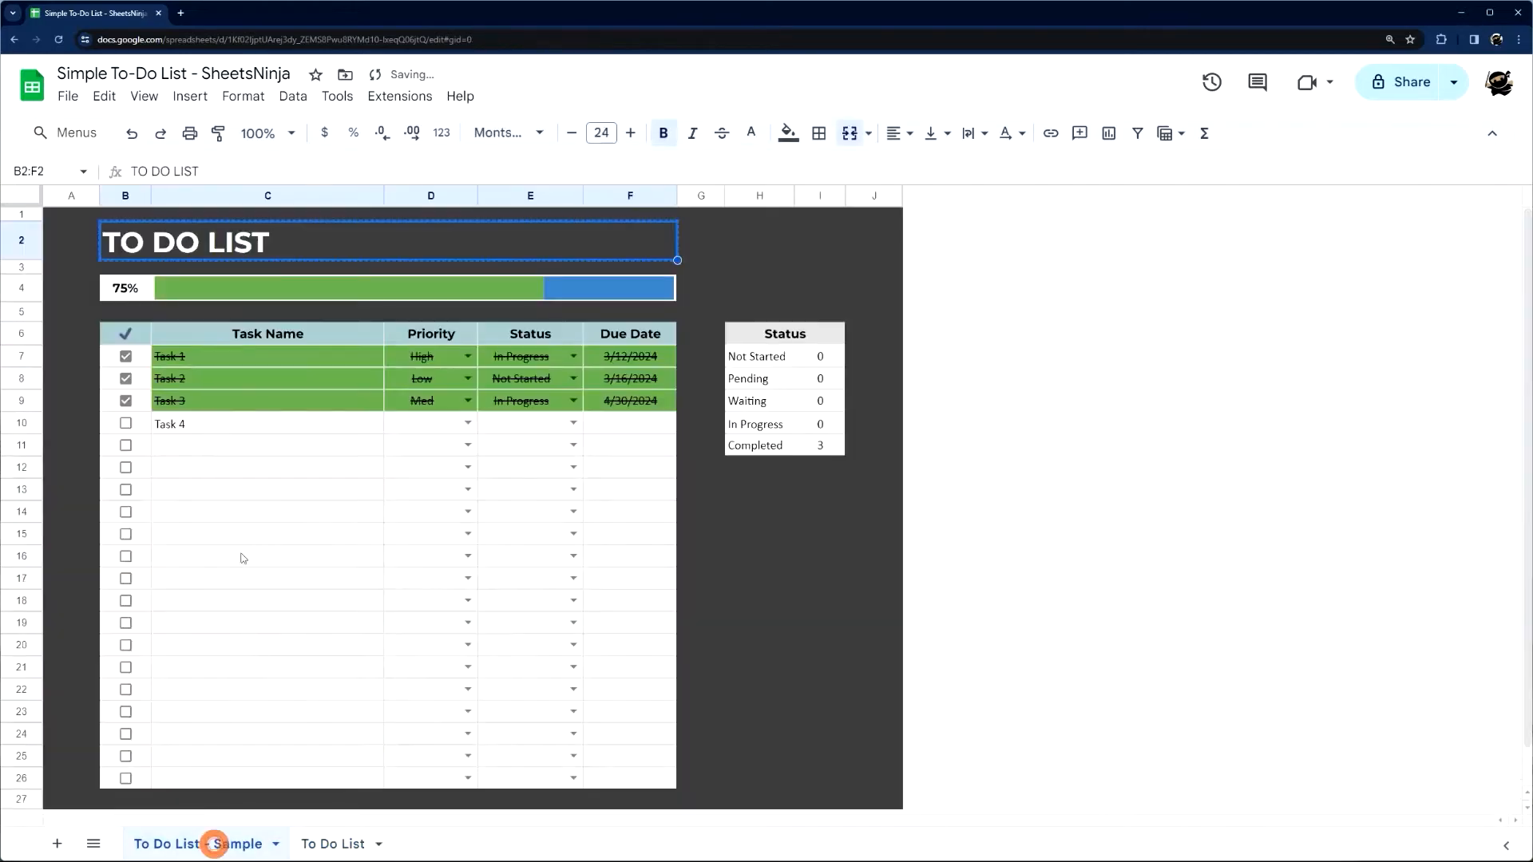
{"action": "left_click", "coordinate": [232, 289]}
{"action": "left_click_drag", "start_coordinate": [132, 173], "coordinate": [1040, 171]}
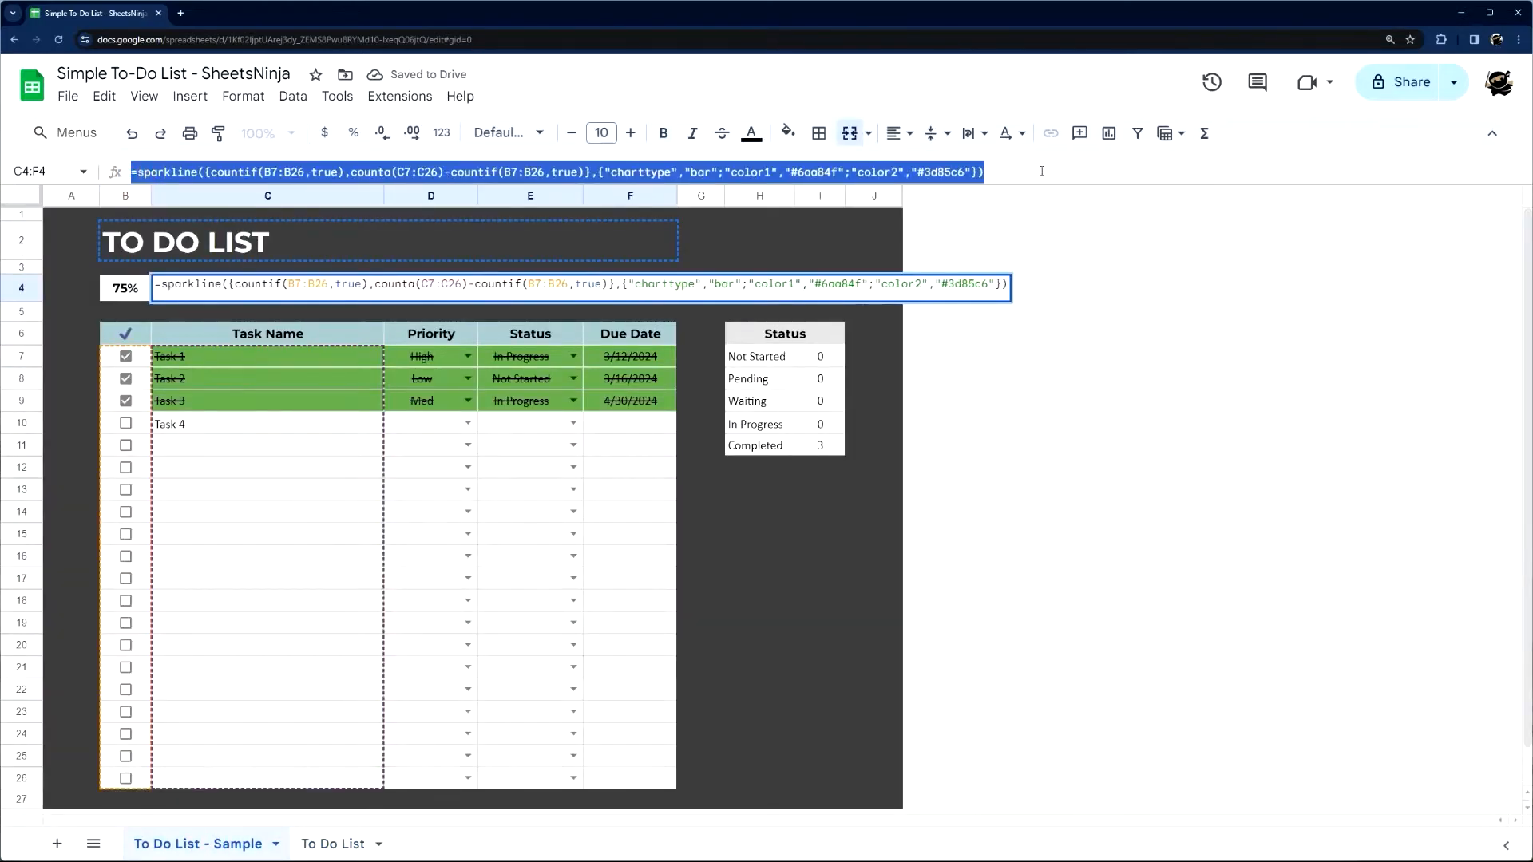
{"action": "key", "text": "Escape"}
{"action": "left_click", "coordinate": [125, 288]}
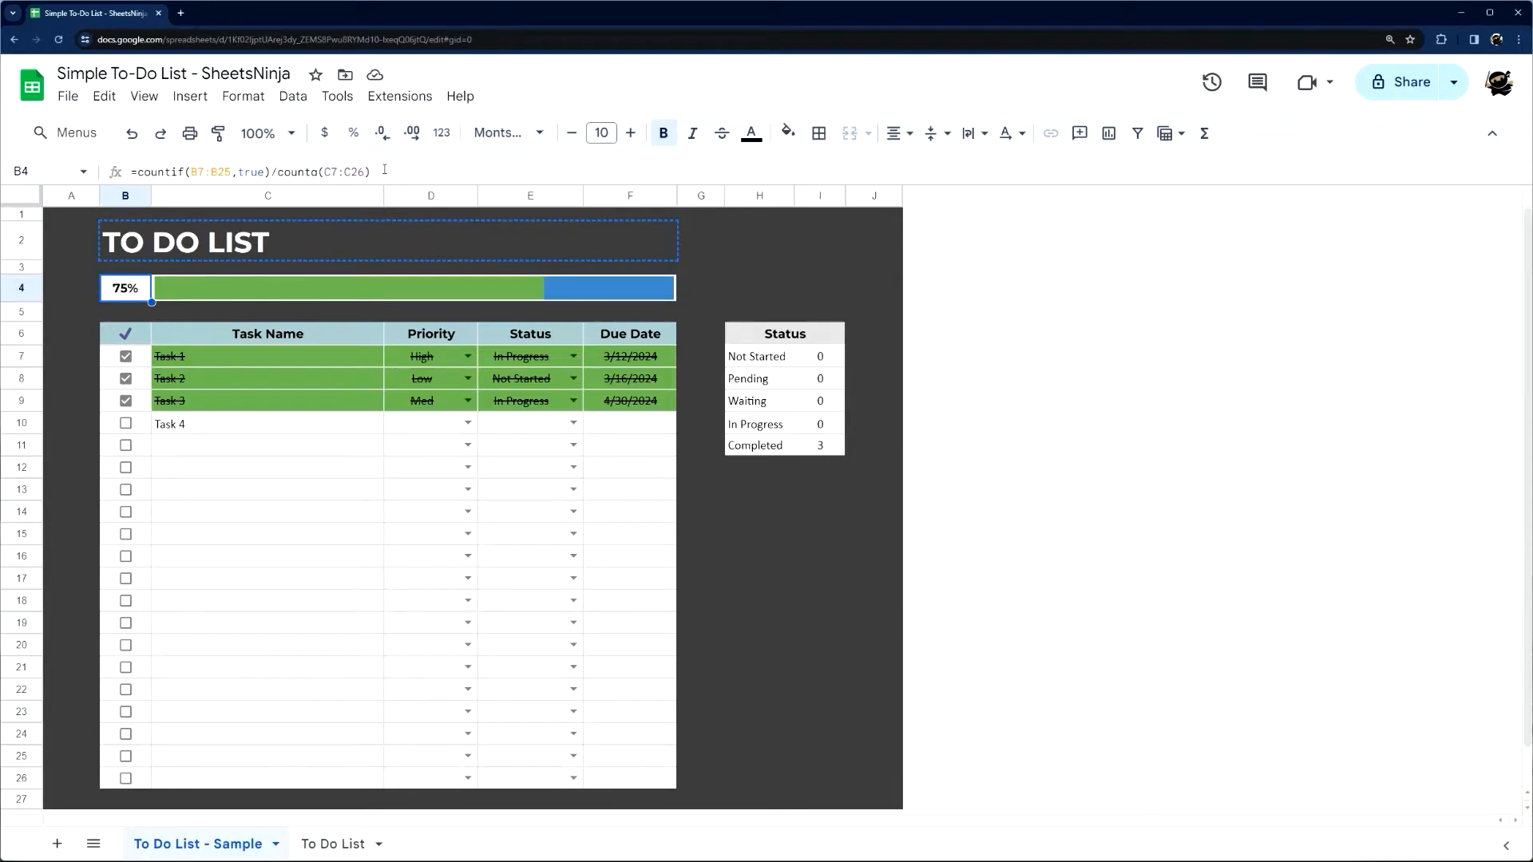
{"action": "left_click_drag", "start_coordinate": [405, 169], "coordinate": [95, 171]}
{"action": "key", "text": "Escape"}
Examine the sample table's checkbox, Task Name, Priority, Status and Due Date cells, and return to the To Do List sheet
{"action": "left_click_drag", "start_coordinate": [139, 361], "coordinate": [134, 759]}
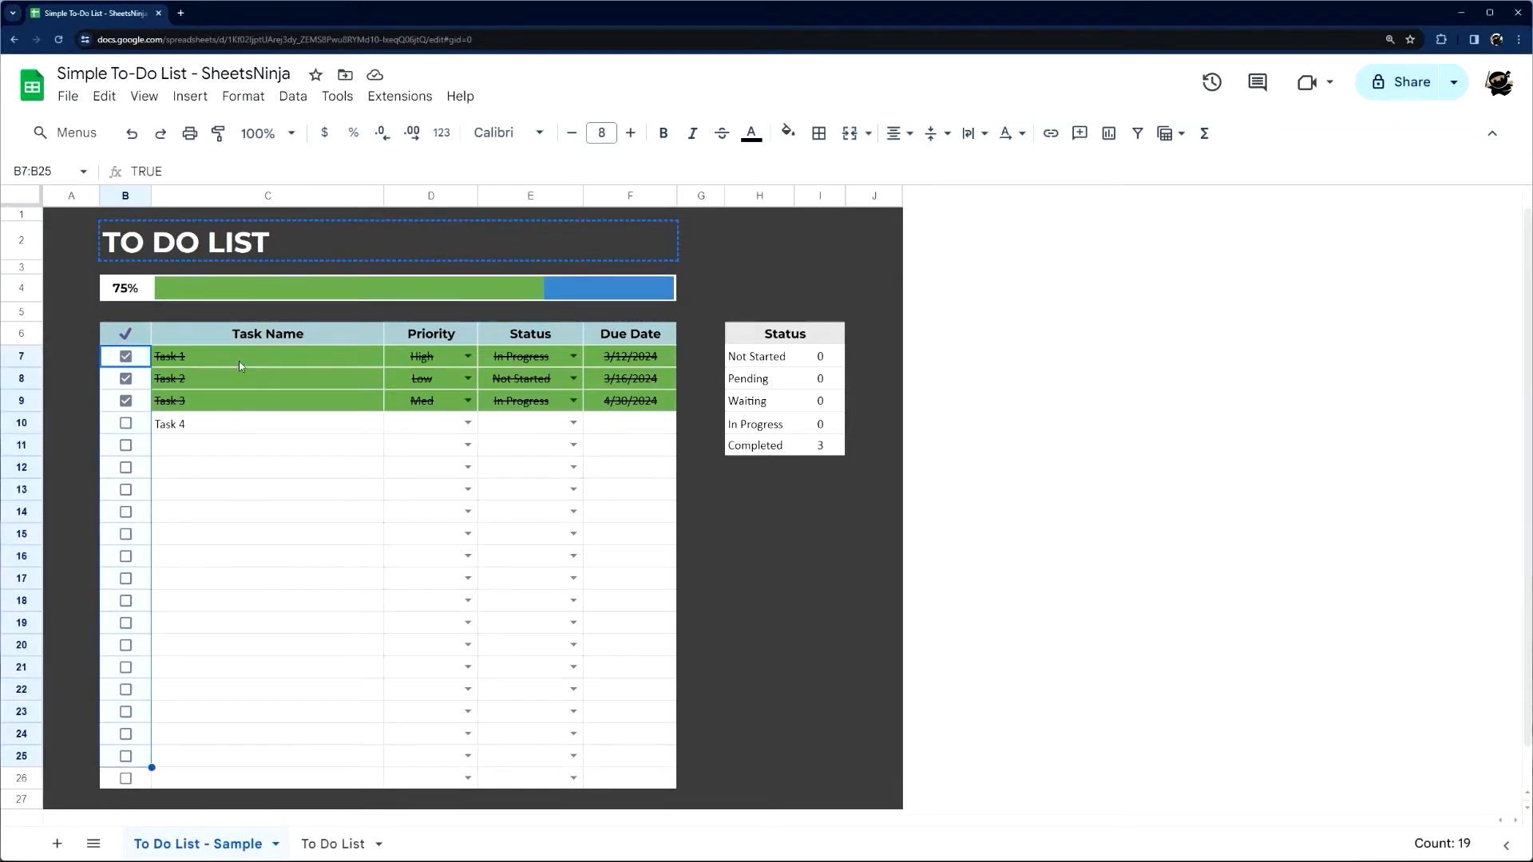
{"action": "left_click_drag", "start_coordinate": [240, 358], "coordinate": [243, 402]}
{"action": "left_click_drag", "start_coordinate": [258, 472], "coordinate": [265, 764]}
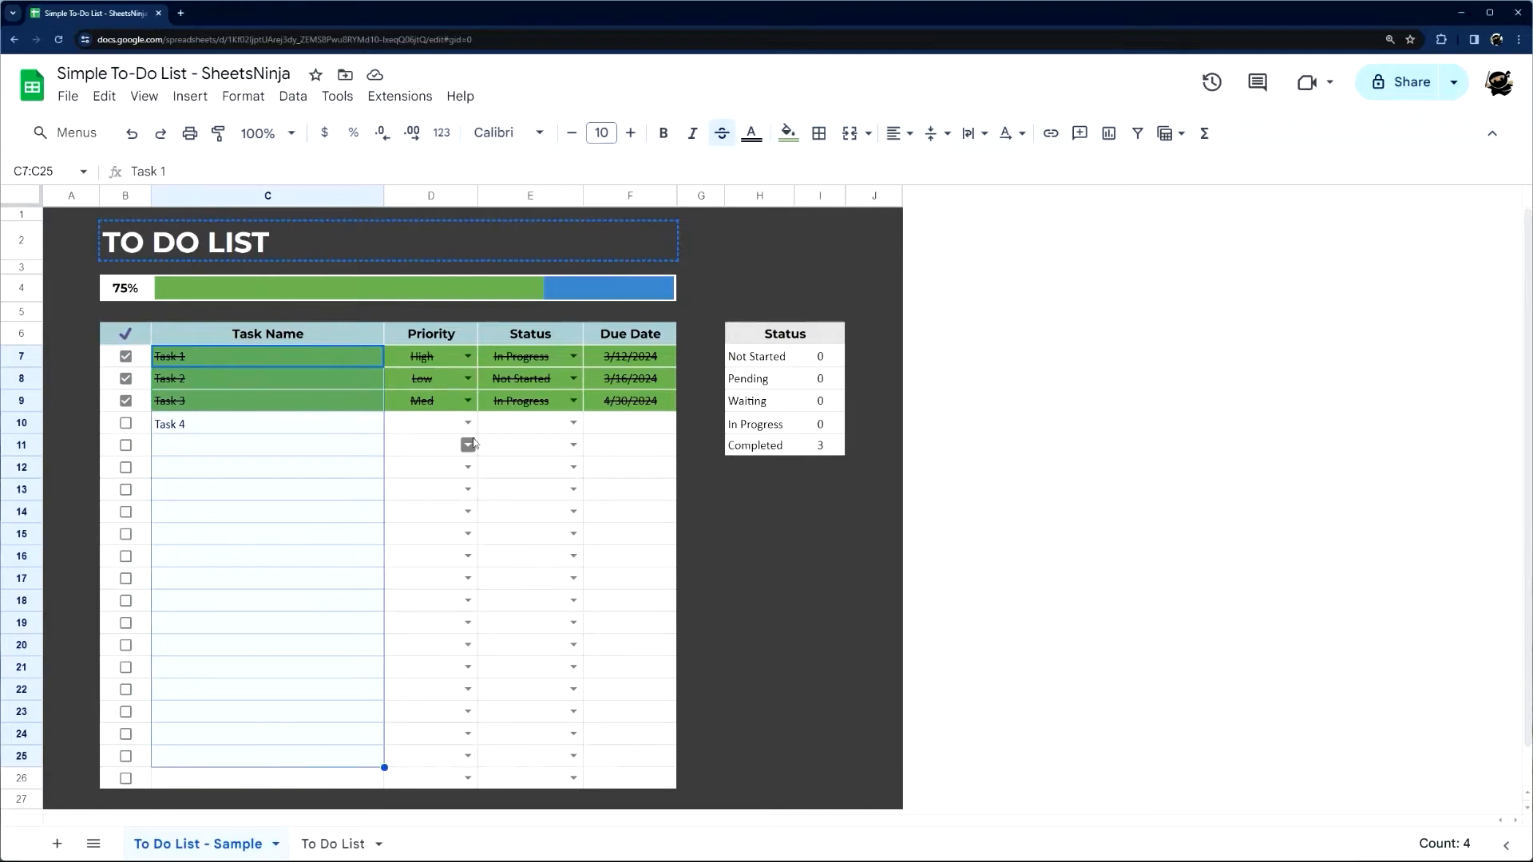
{"action": "left_click", "coordinate": [447, 364]}
{"action": "left_click", "coordinate": [505, 356]}
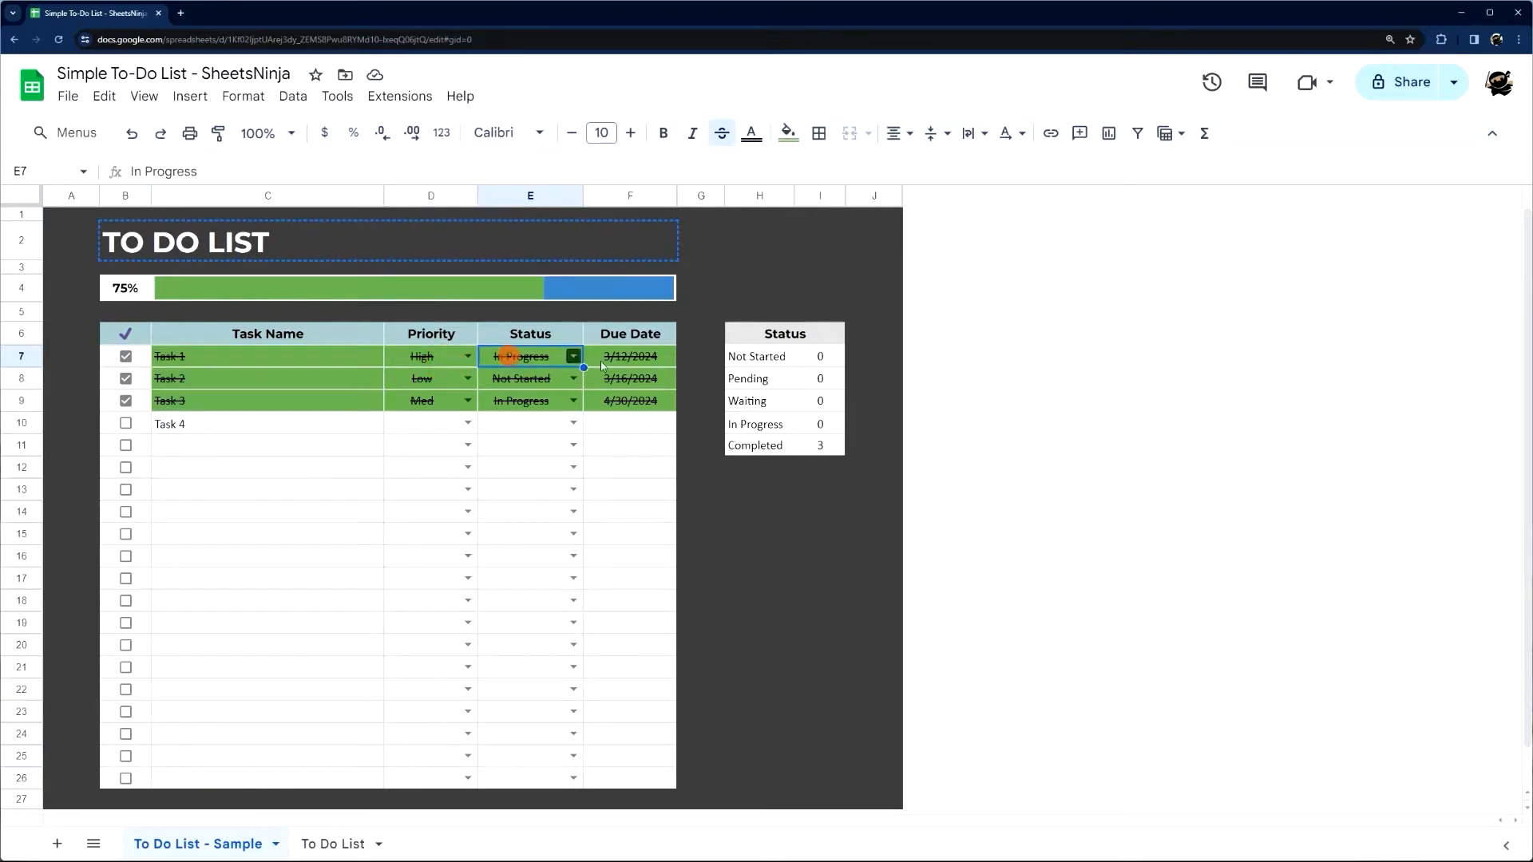
{"action": "left_click", "coordinate": [611, 356]}
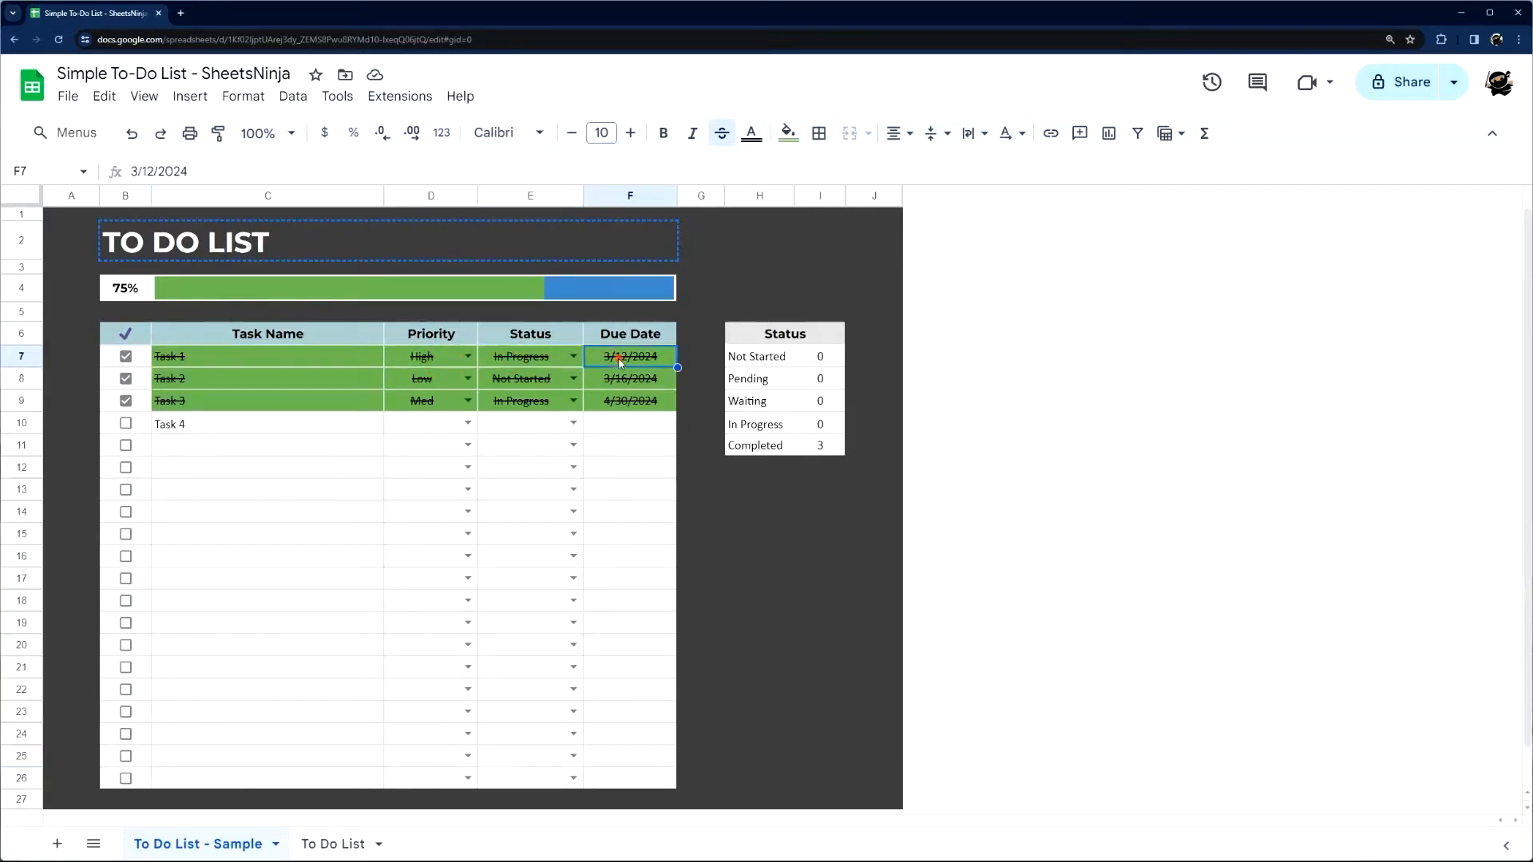
{"action": "left_click", "coordinate": [330, 846]}
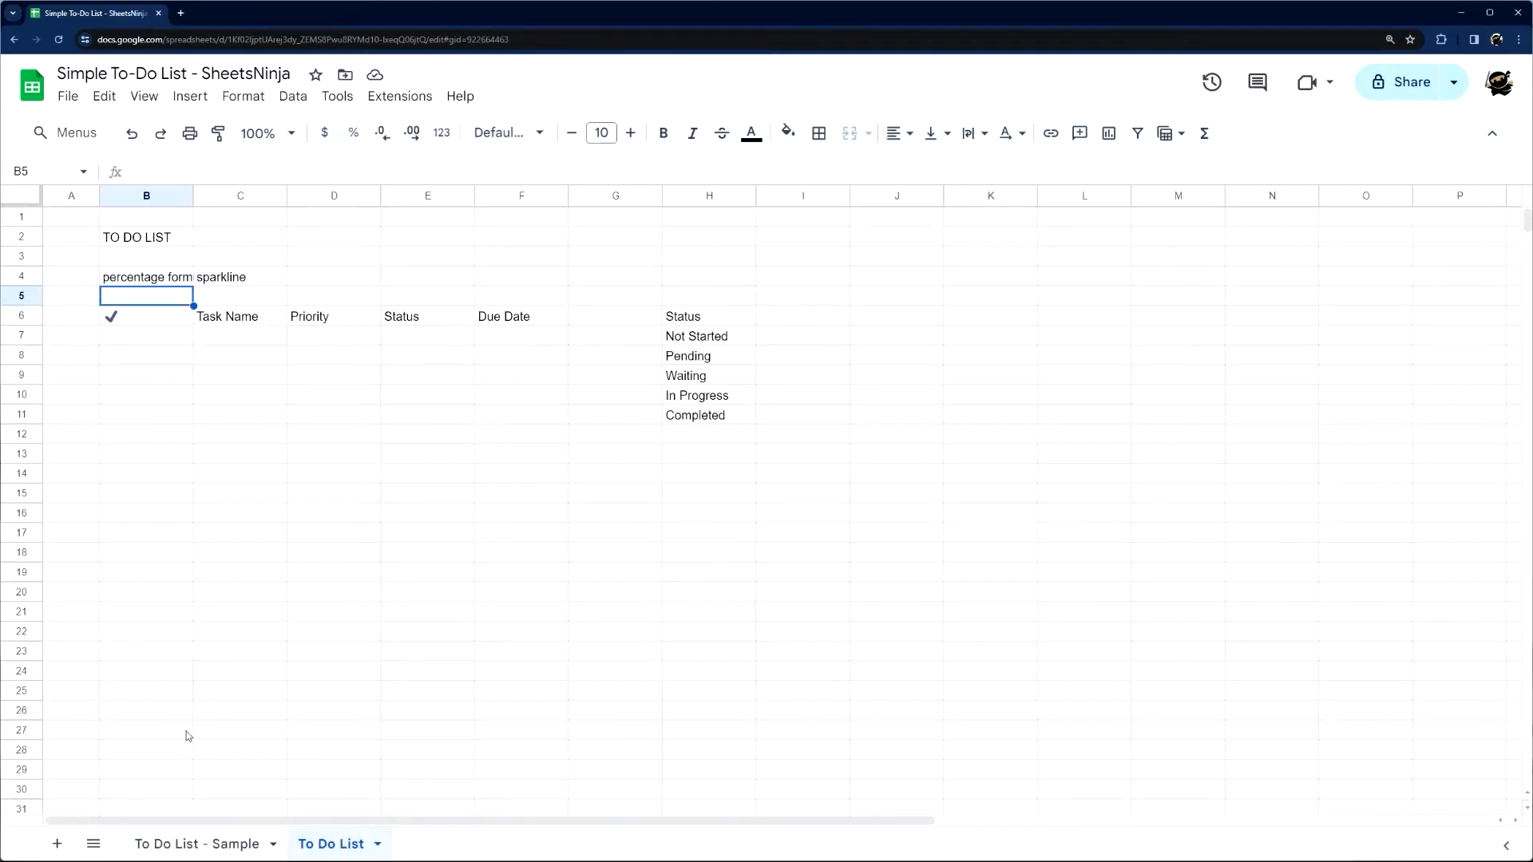
Insert checkboxes in B7:B26 of the To Do List sheet, matching the sample's range, and set their font size to 8
{"action": "left_click", "coordinate": [182, 846]}
{"action": "left_click_drag", "start_coordinate": [139, 357], "coordinate": [142, 779]}
{"action": "left_click", "coordinate": [328, 844]}
{"action": "left_click", "coordinate": [140, 336]}
{"action": "left_click_drag", "start_coordinate": [142, 342], "coordinate": [146, 710]}
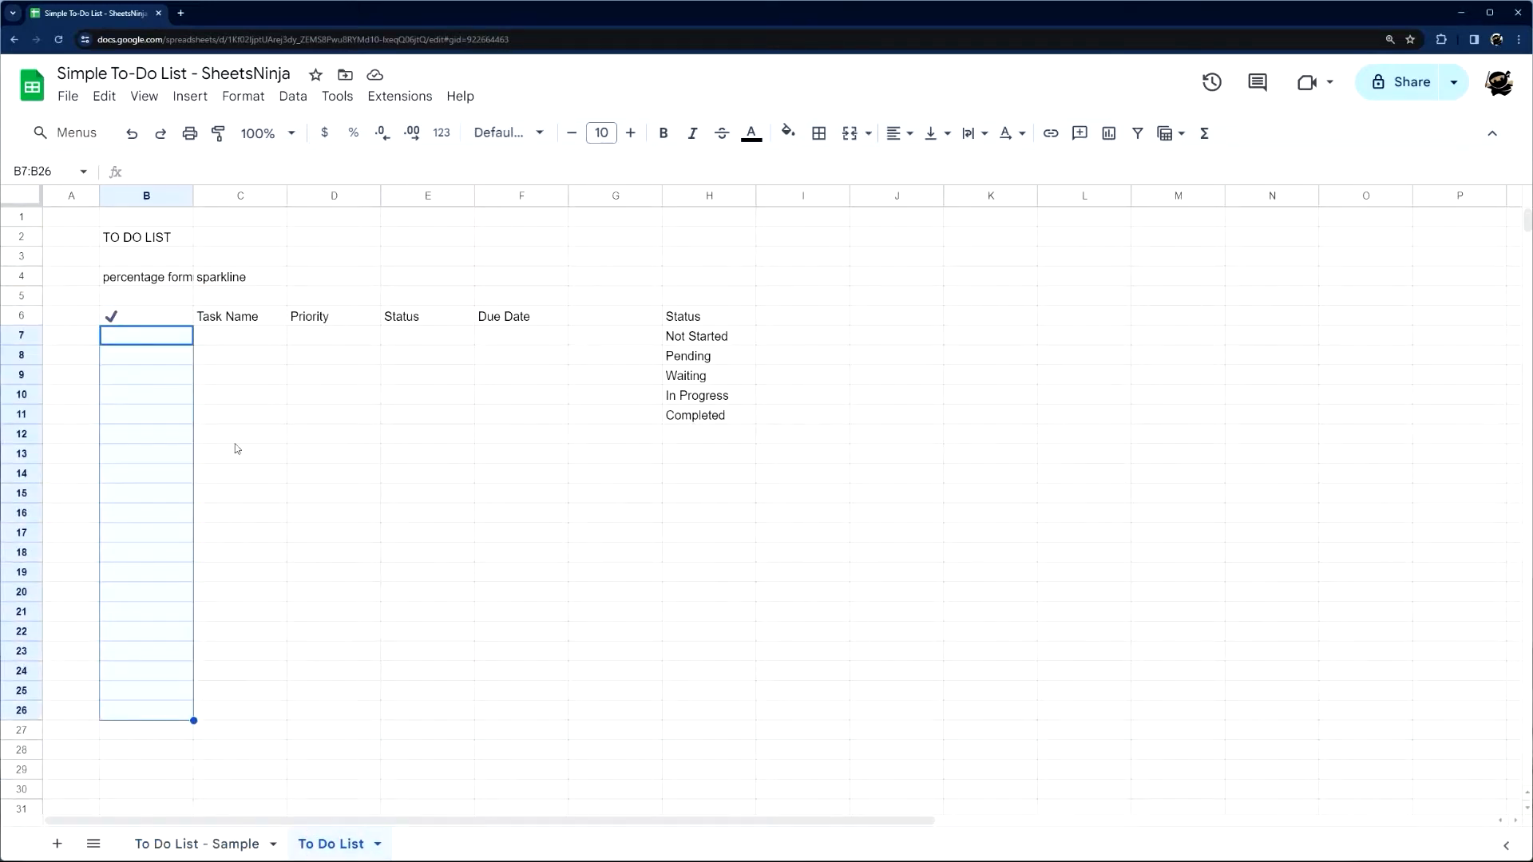
{"action": "right_click", "coordinate": [162, 353]}
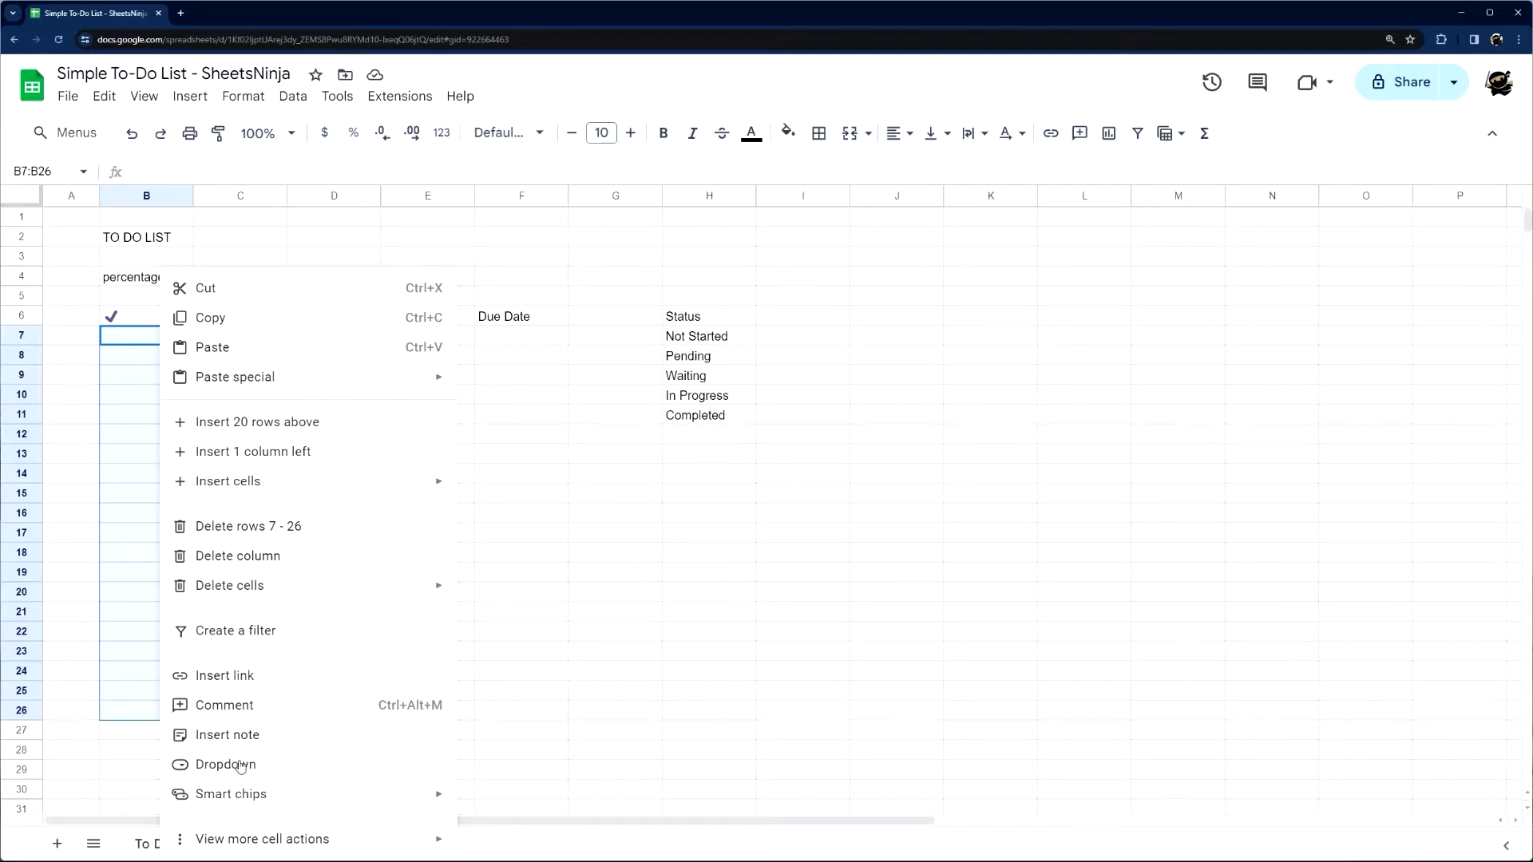
{"action": "left_click", "coordinate": [178, 98]}
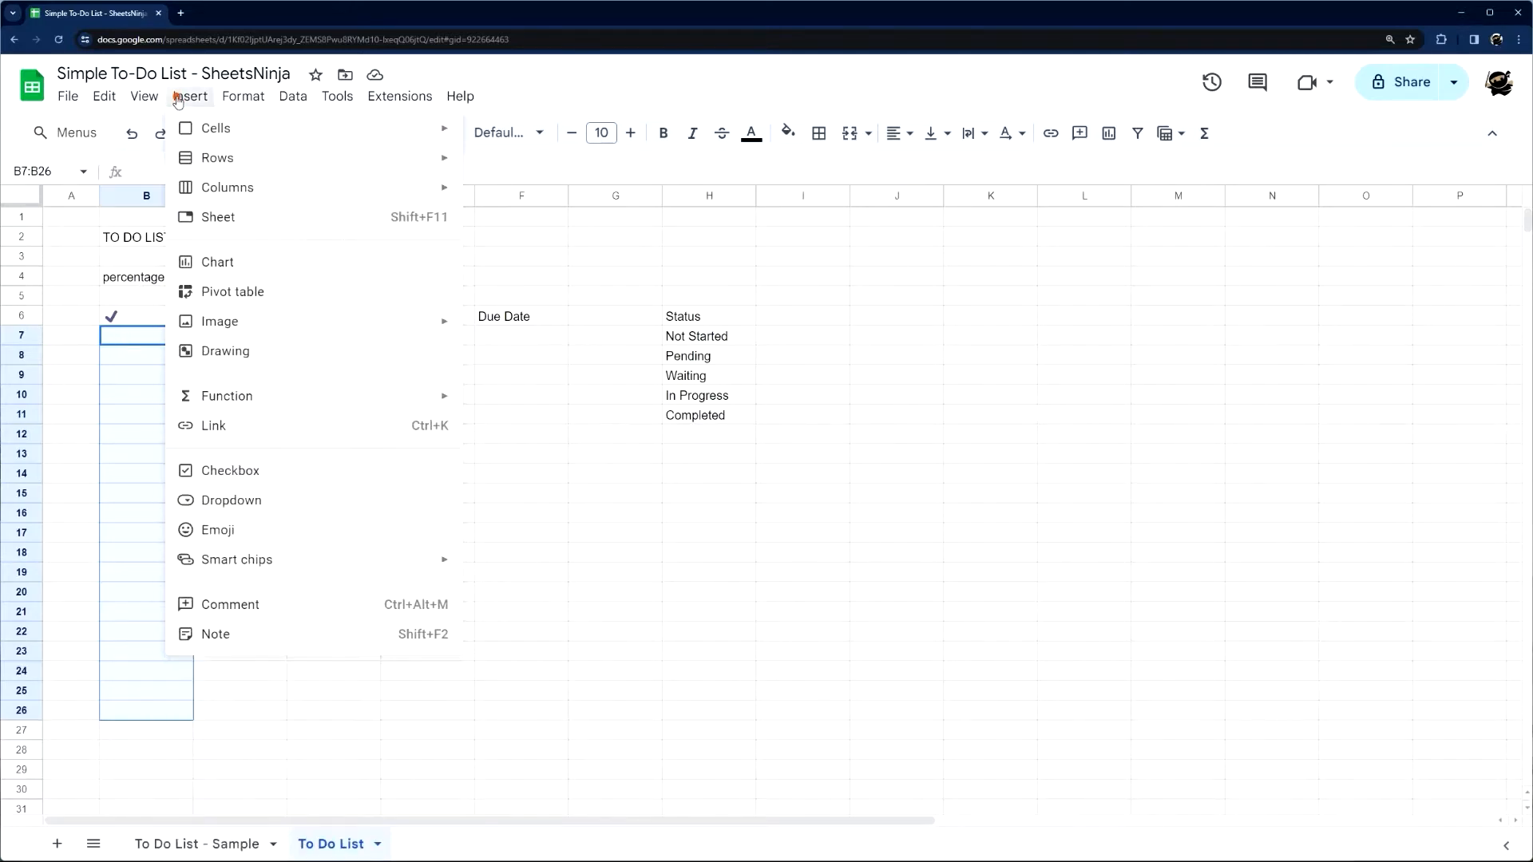
{"action": "right_click", "coordinate": [150, 447]}
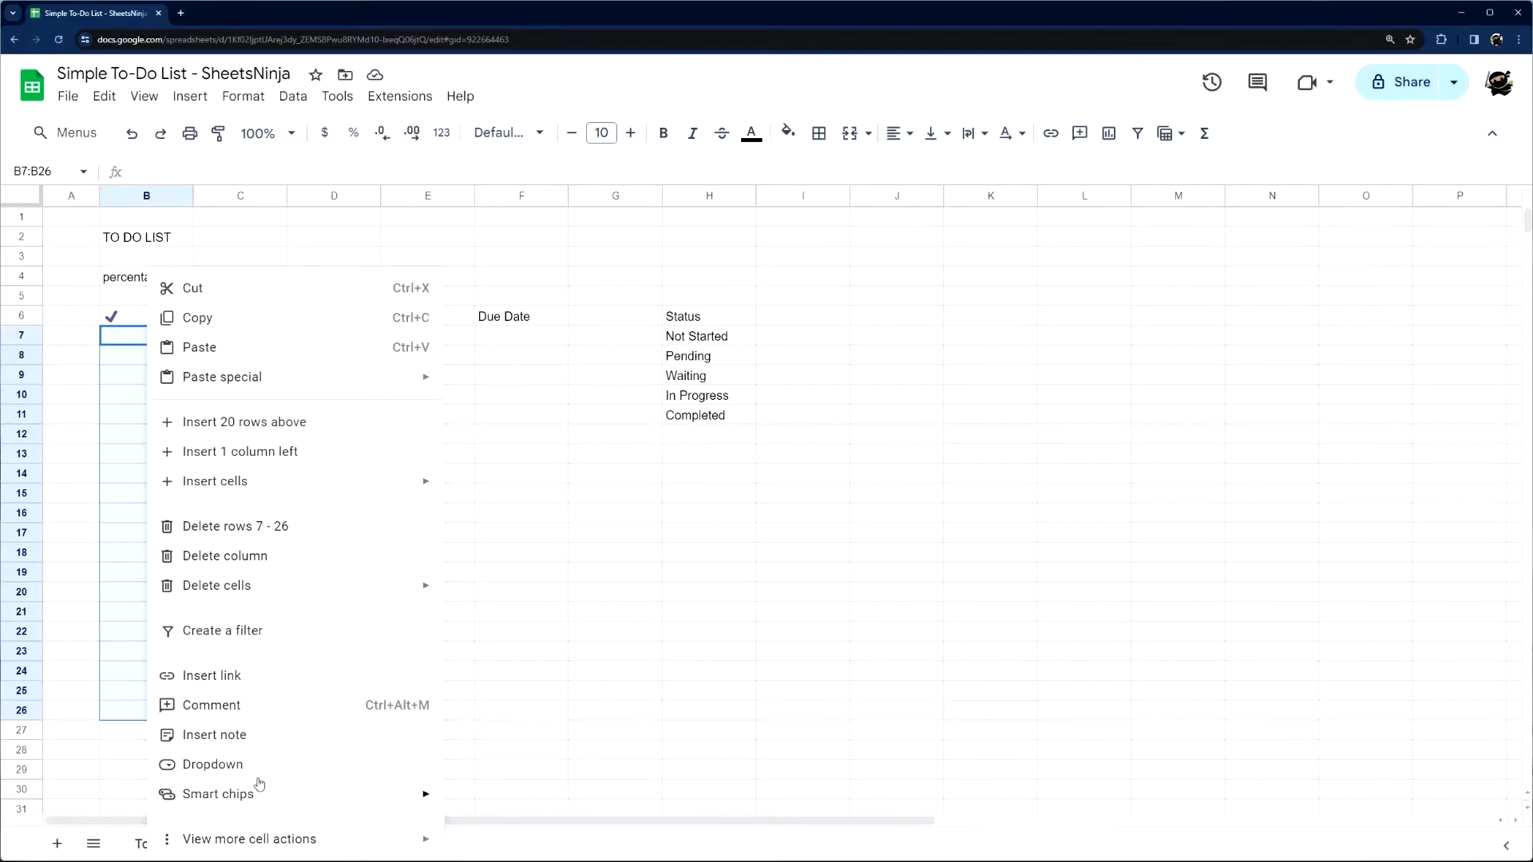
{"action": "left_click", "coordinate": [183, 96]}
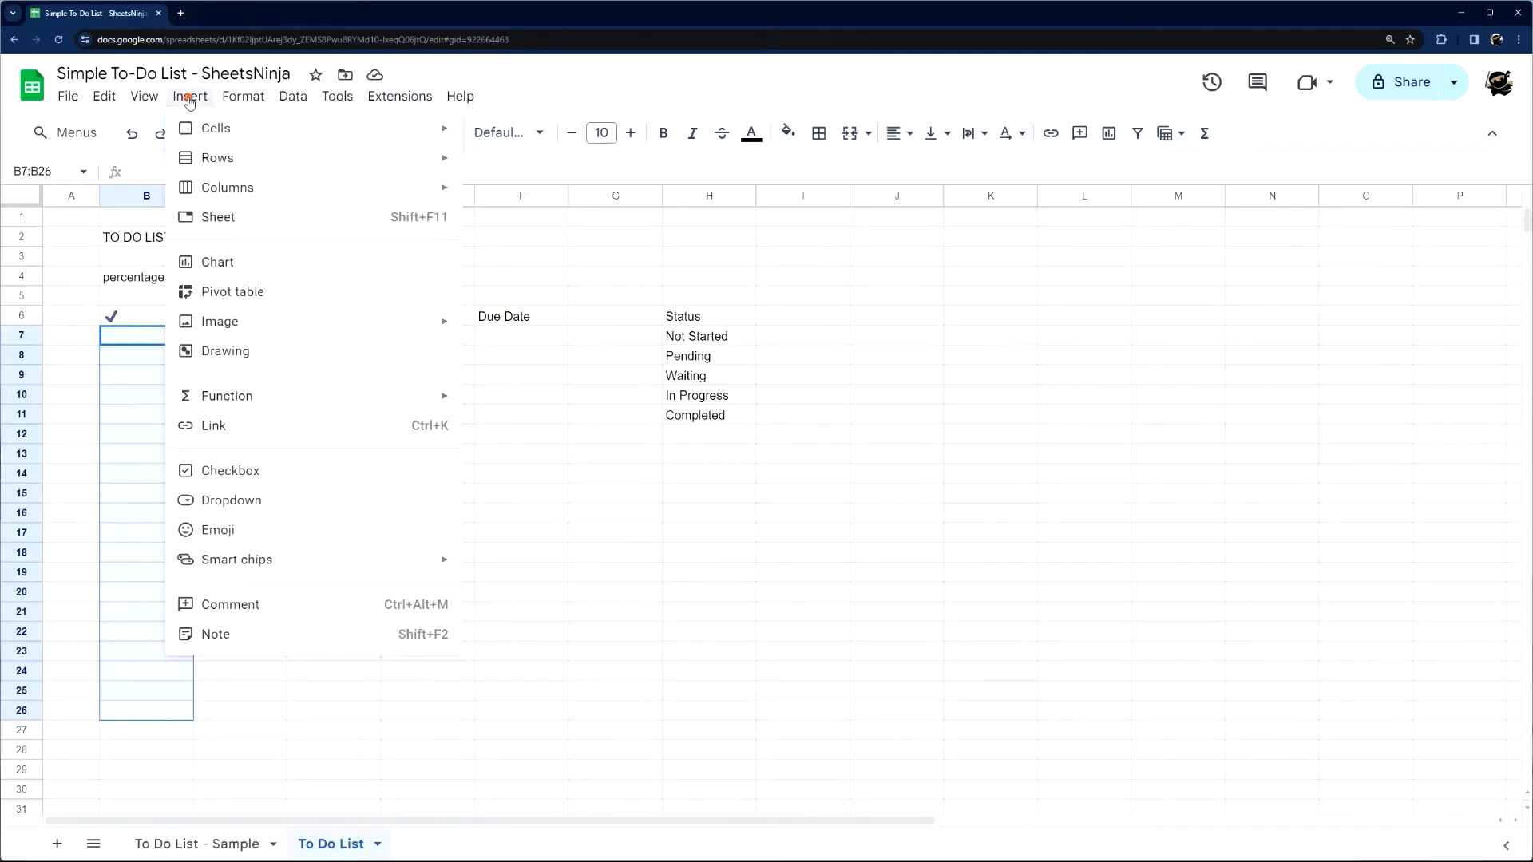
{"action": "left_click", "coordinate": [256, 476]}
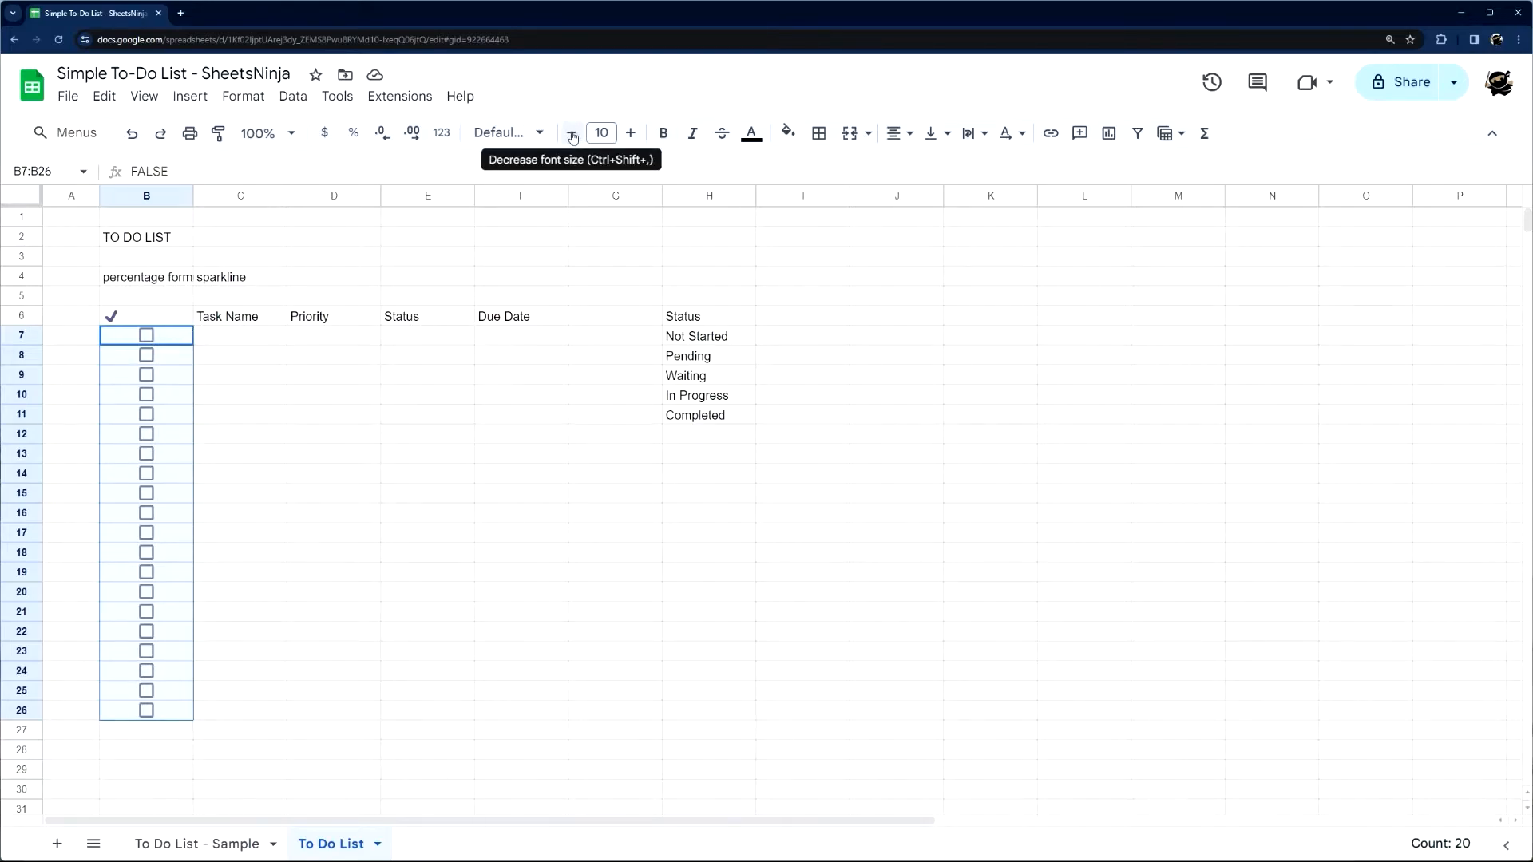
{"action": "left_click", "coordinate": [572, 135]}
{"action": "left_click", "coordinate": [571, 135]}
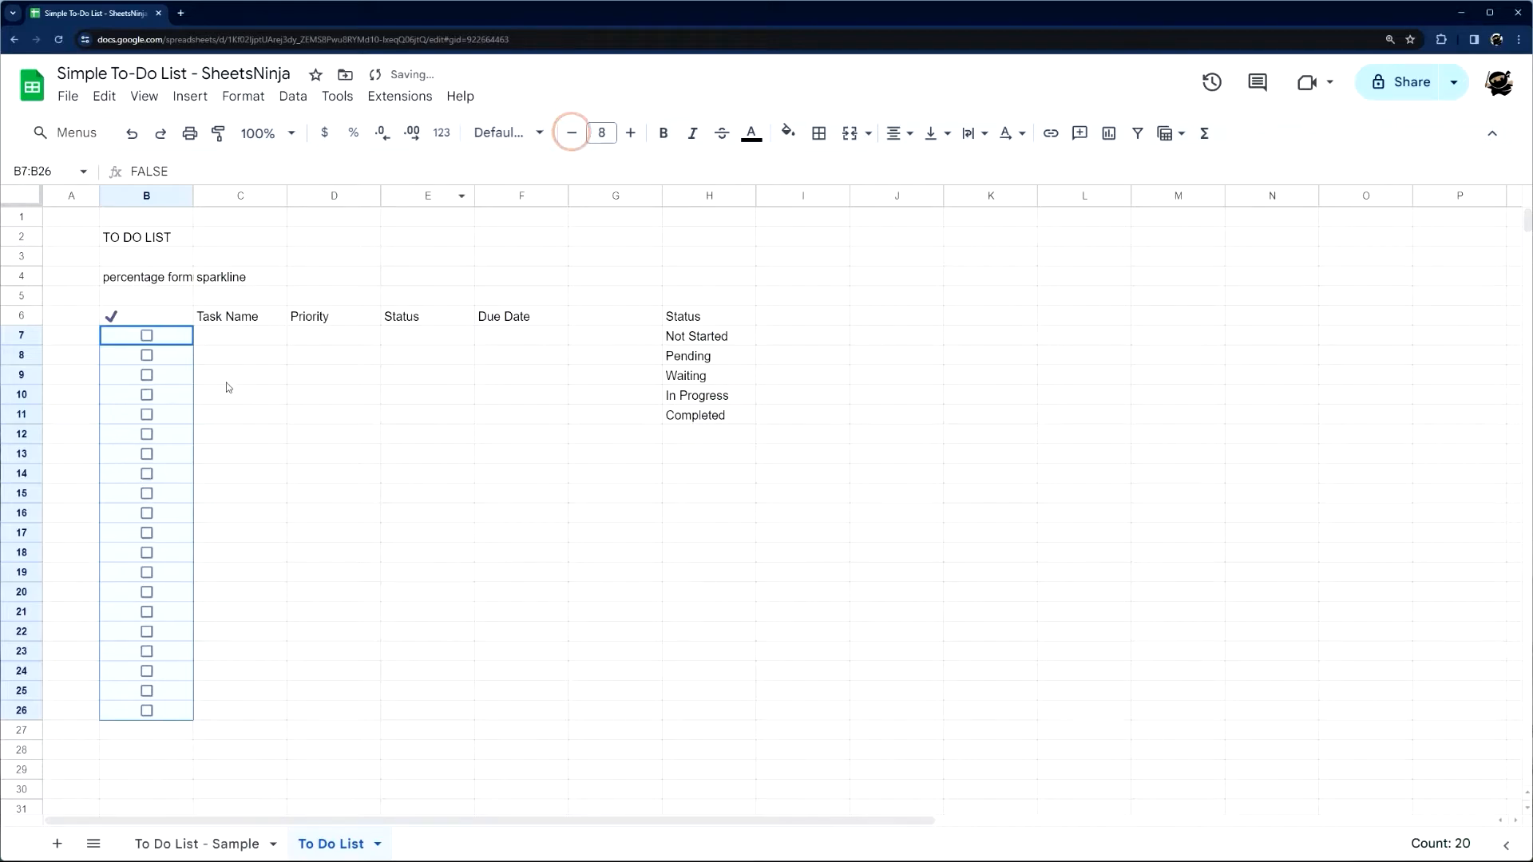
Set the height of rows 7 to 26 to 24 pixels and align their contents vertically to the middle
{"action": "left_click", "coordinate": [178, 343]}
{"action": "left_click_drag", "start_coordinate": [22, 339], "coordinate": [18, 710]}
{"action": "right_click", "coordinate": [18, 710]}
{"action": "left_click", "coordinate": [97, 527]}
{"action": "left_click", "coordinate": [706, 447]}
{"action": "type", "text": "24"}
{"action": "key", "text": "Return"}
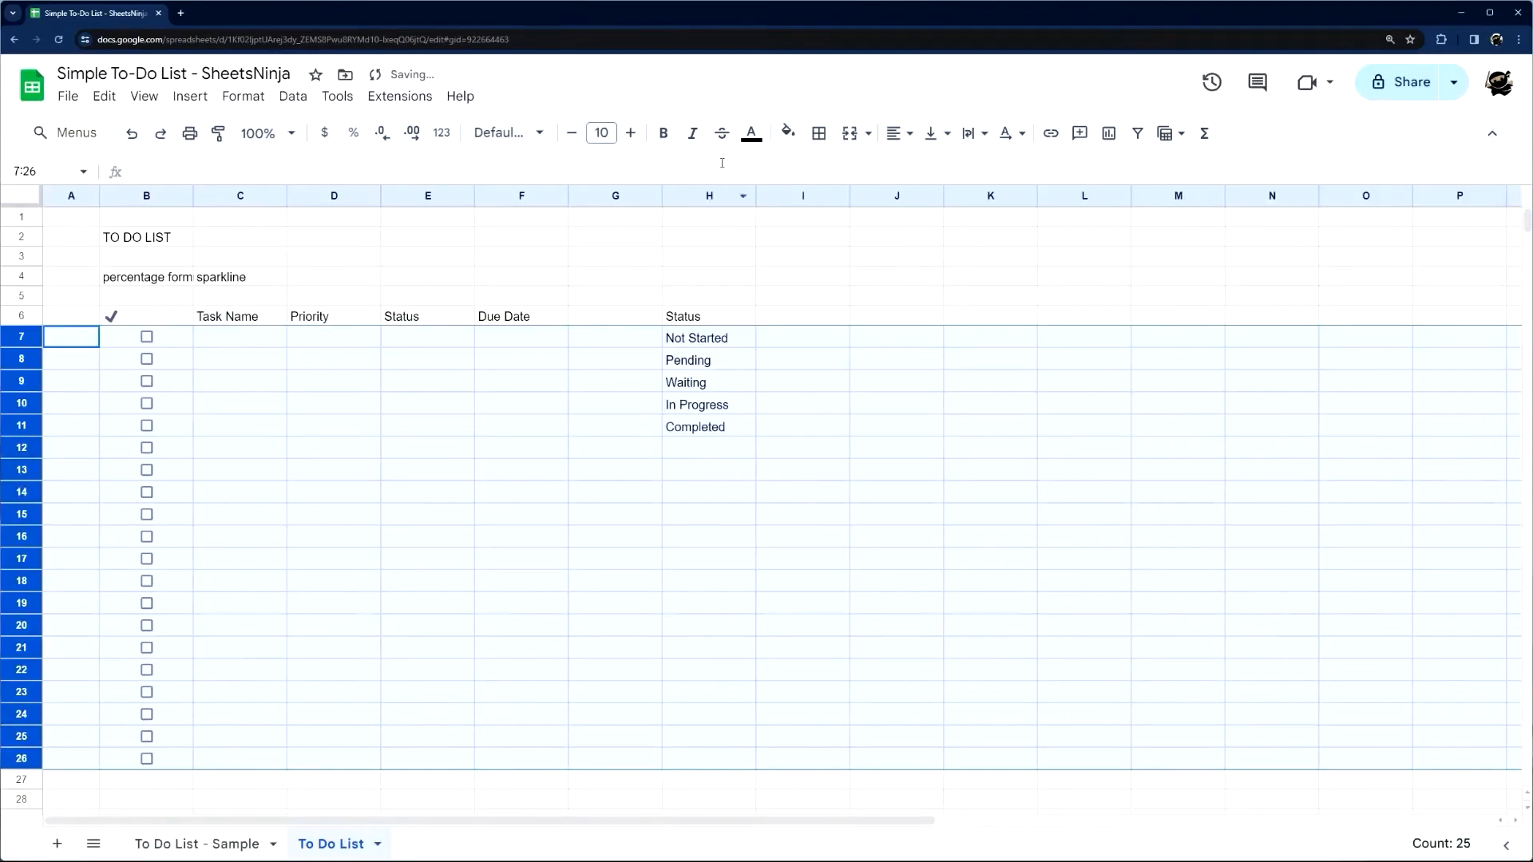
{"action": "left_click", "coordinate": [930, 133]}
{"action": "left_click", "coordinate": [966, 169]}
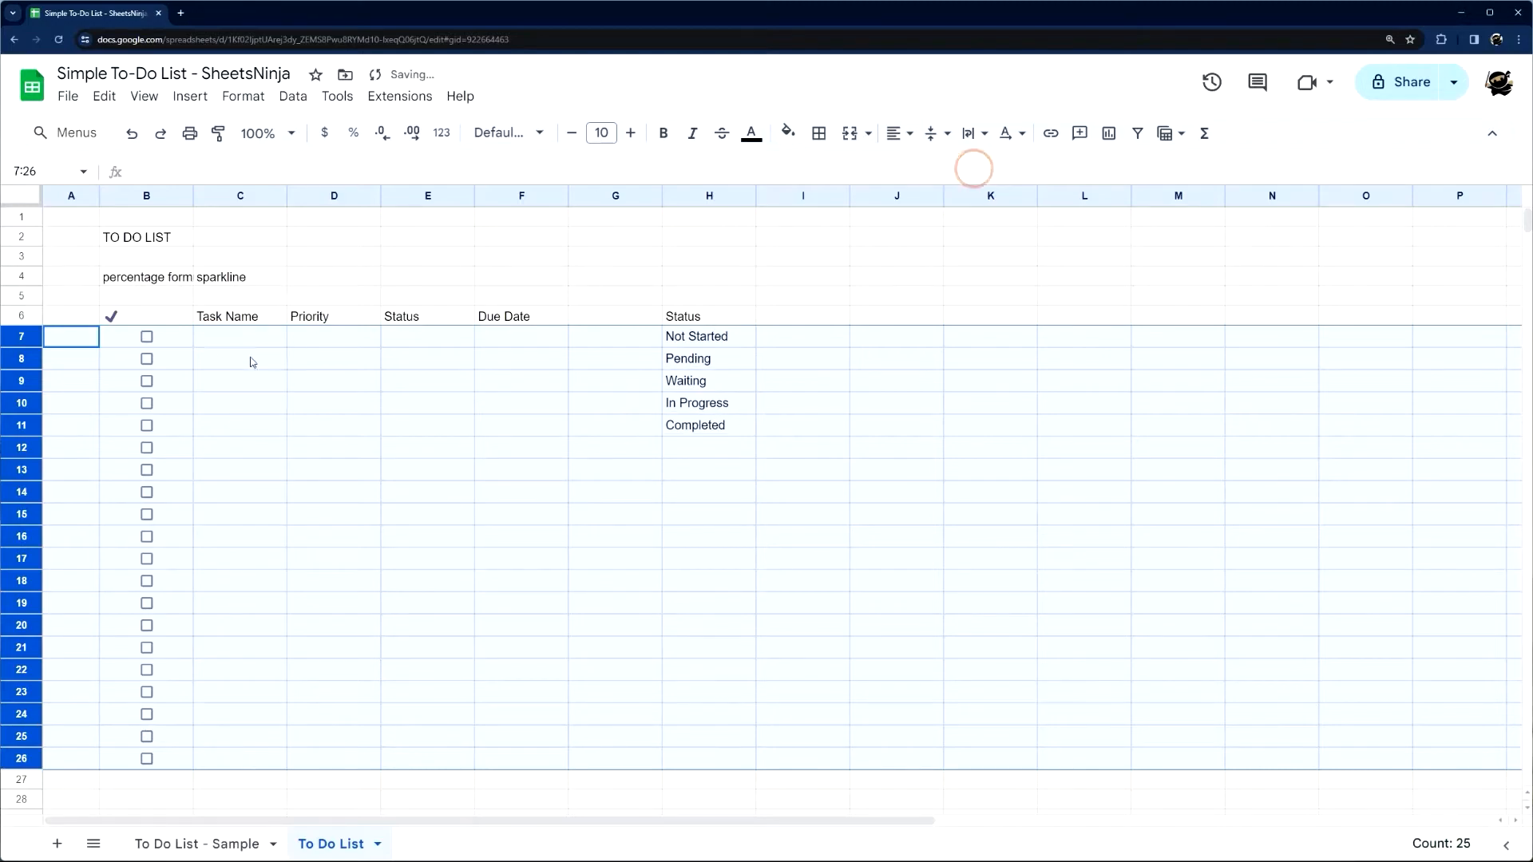
Set the width of the Task Name column C to 250 pixels
{"action": "left_click_drag", "start_coordinate": [220, 335], "coordinate": [511, 651]}
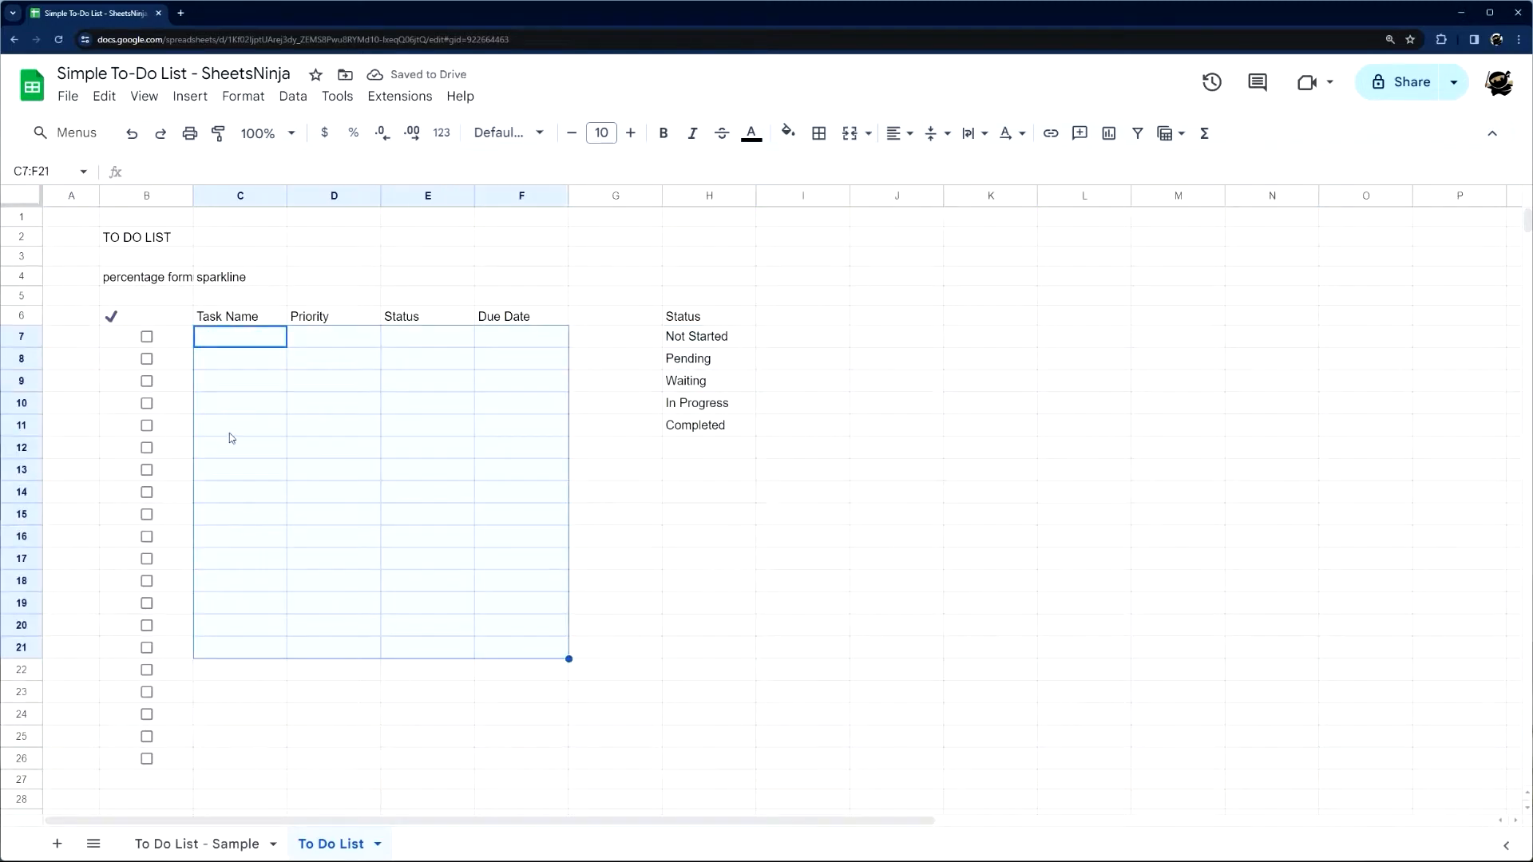
{"action": "left_click", "coordinate": [240, 200]}
{"action": "right_click", "coordinate": [240, 201]}
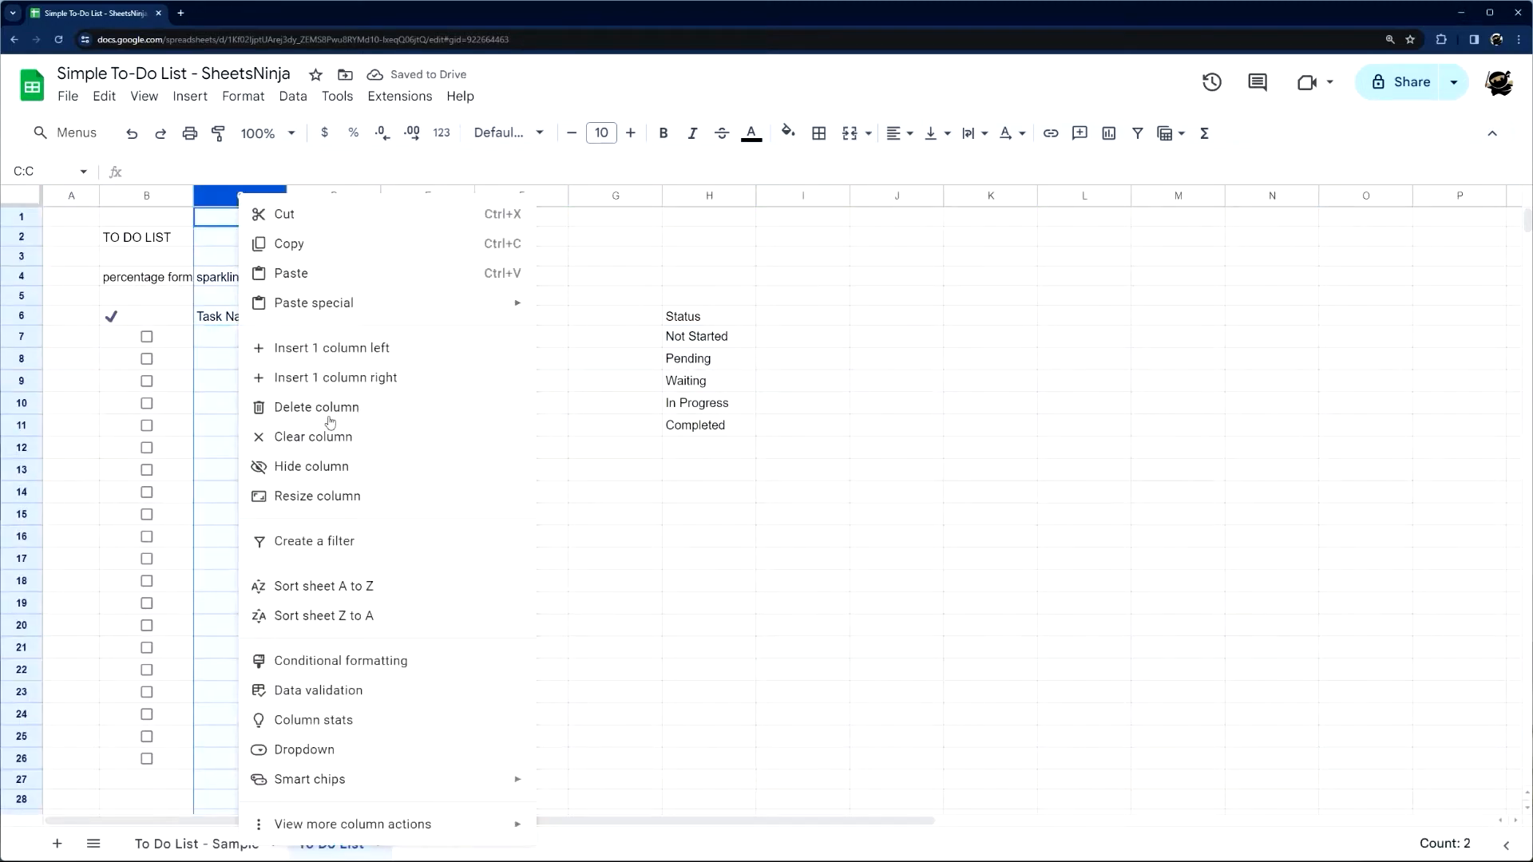
{"action": "left_click", "coordinate": [330, 495]}
{"action": "type", "text": "250"}
{"action": "key", "text": "Return"}
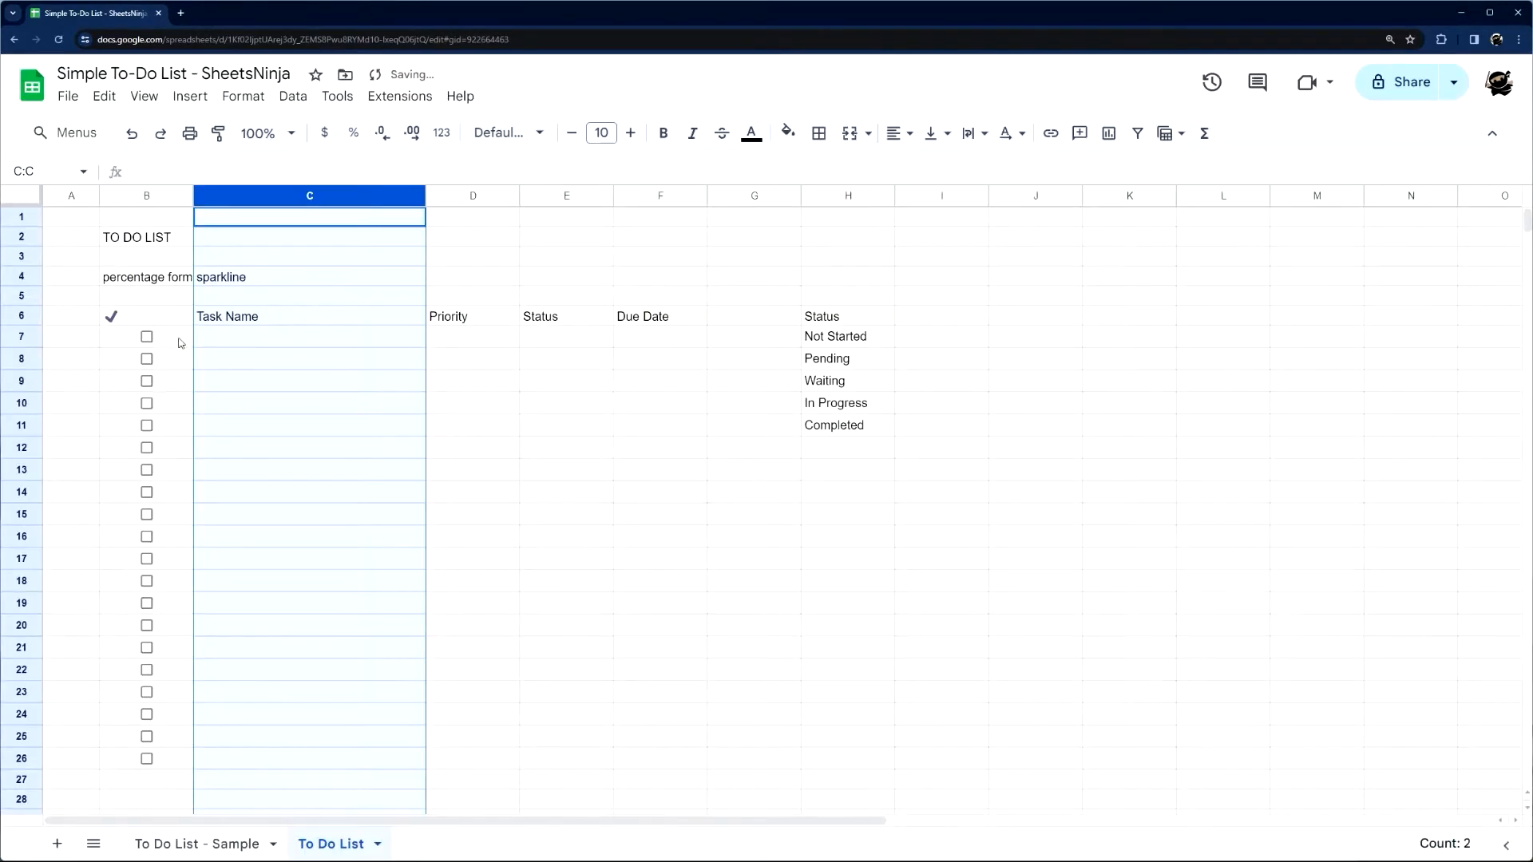
Fill the entire To Do List sheet with dark gray
{"action": "left_click_drag", "start_coordinate": [141, 320], "coordinate": [651, 320]}
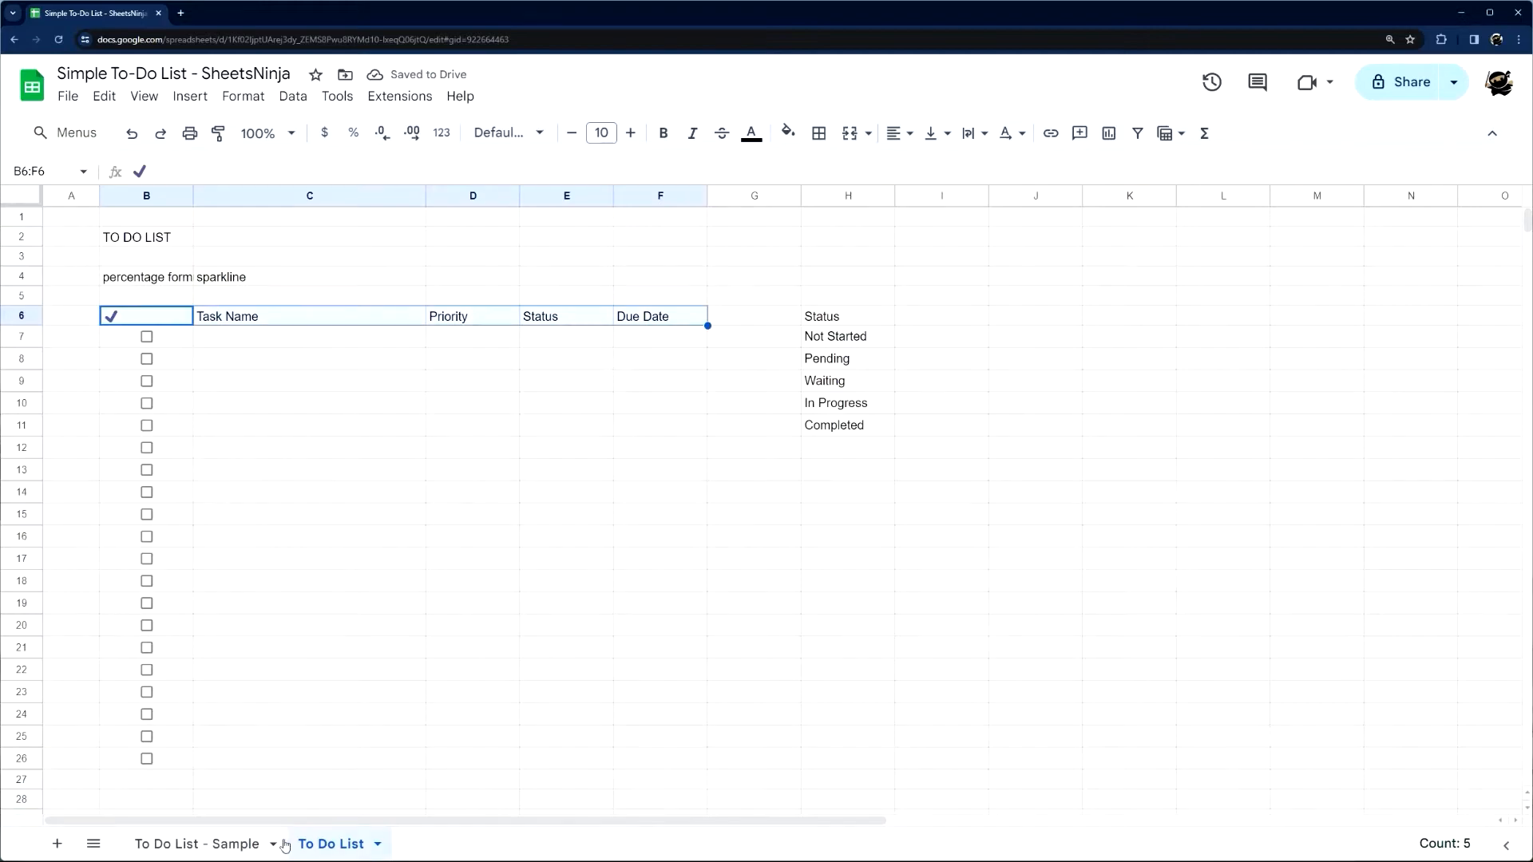
{"action": "left_click", "coordinate": [21, 197]}
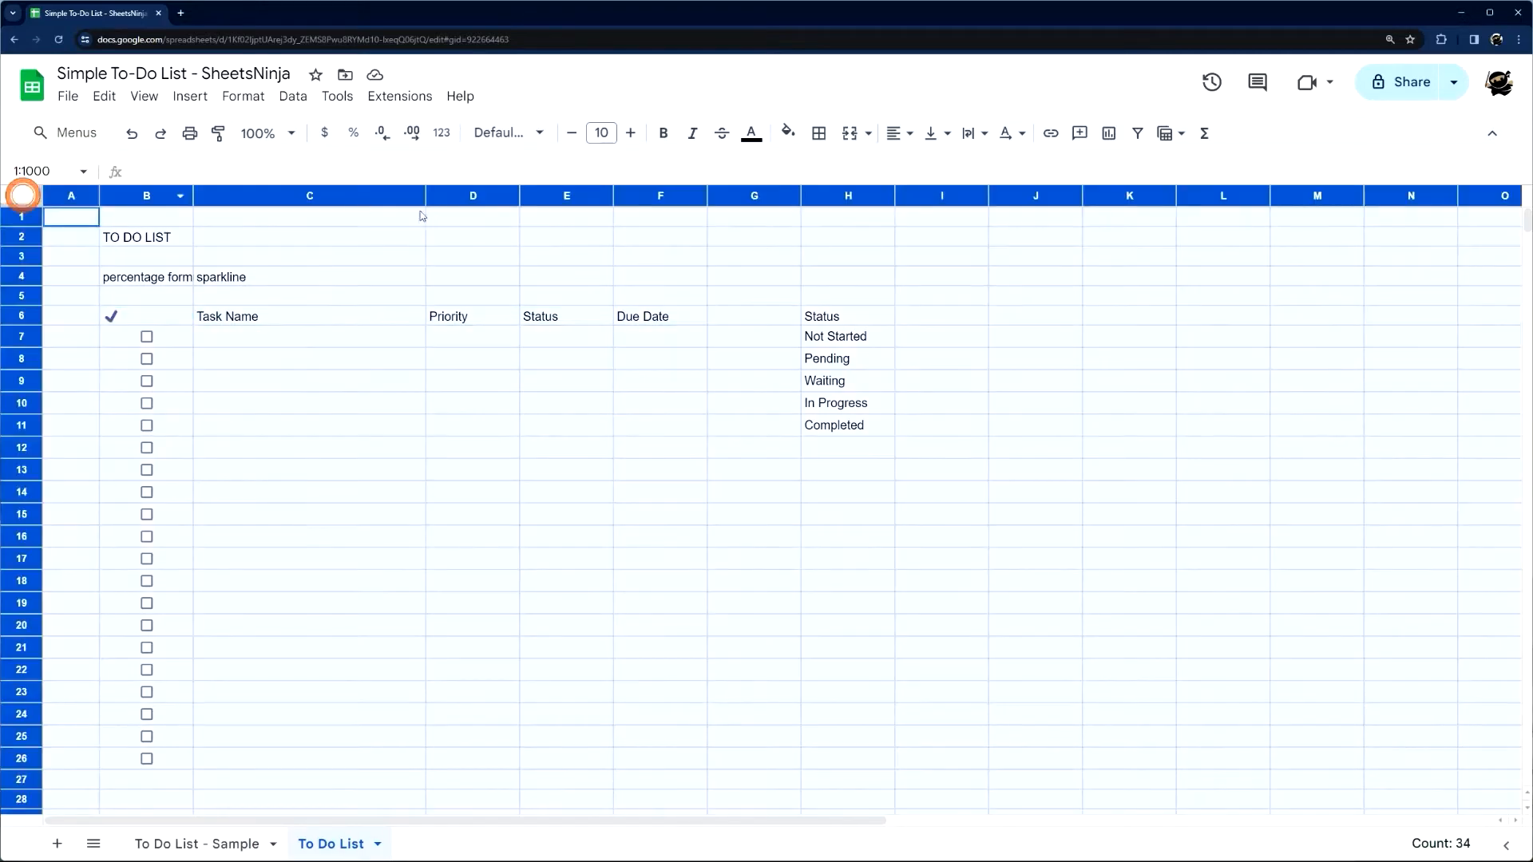
{"action": "left_click", "coordinate": [788, 133]}
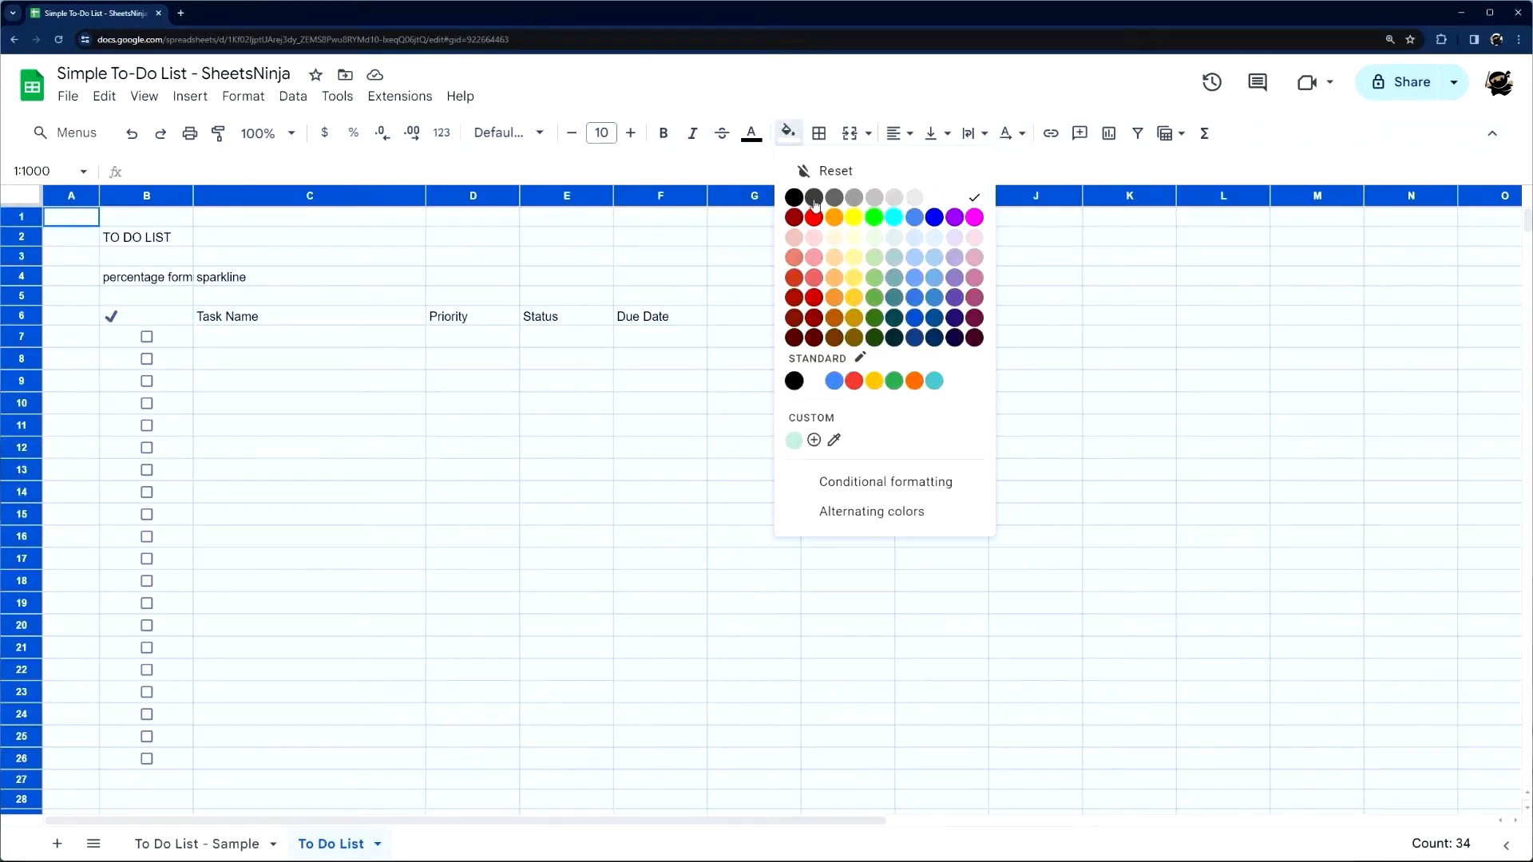
{"action": "left_click", "coordinate": [815, 201]}
{"action": "left_click", "coordinate": [314, 491]}
Fill the task table range B6:F26 with white
{"action": "left_click_drag", "start_coordinate": [151, 316], "coordinate": [628, 759]}
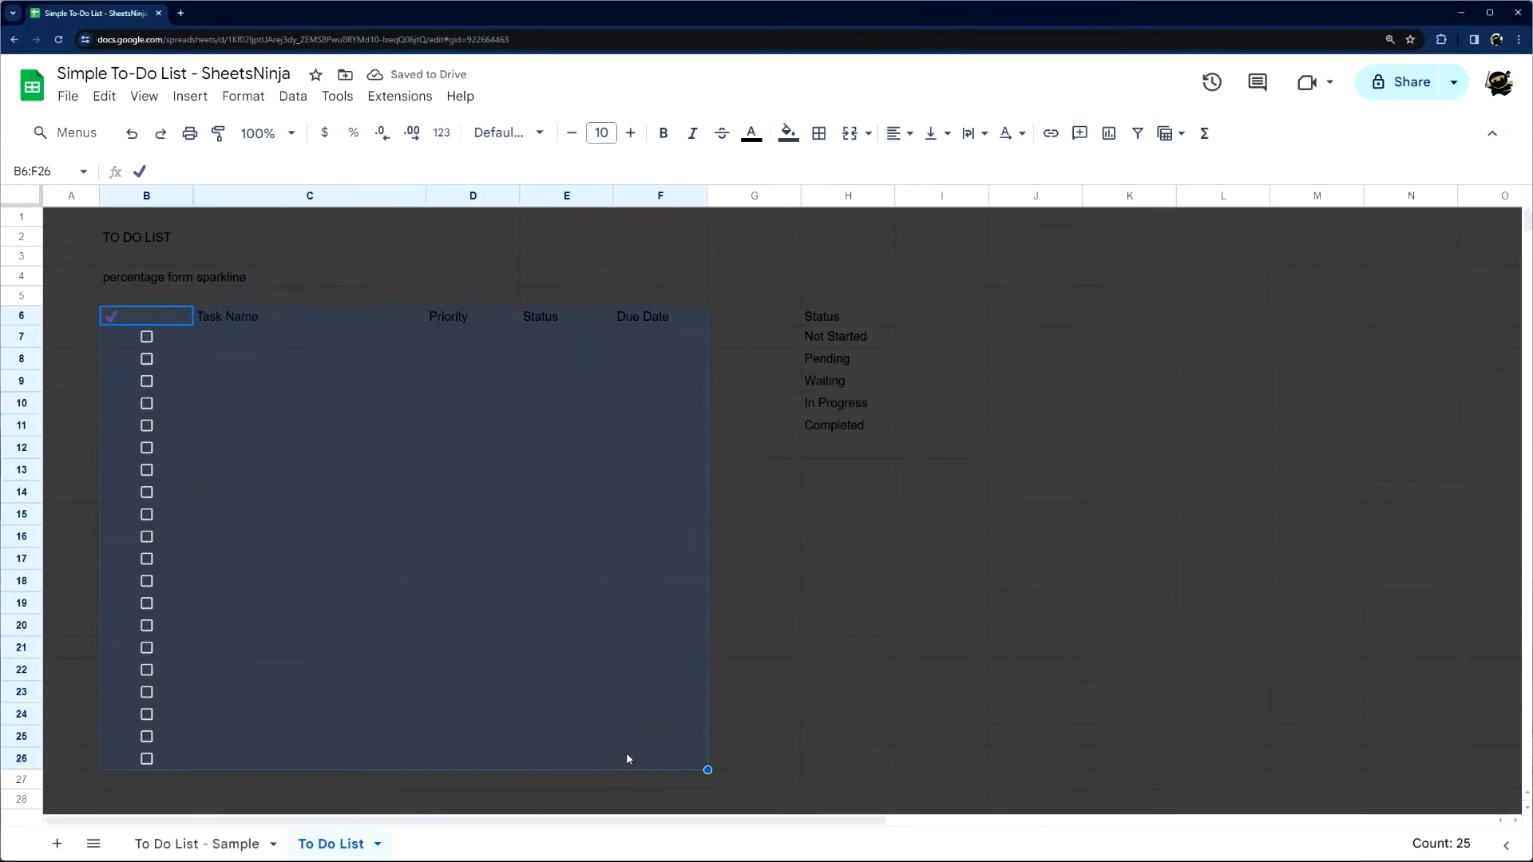
{"action": "left_click", "coordinate": [787, 132]}
{"action": "left_click", "coordinate": [977, 197]}
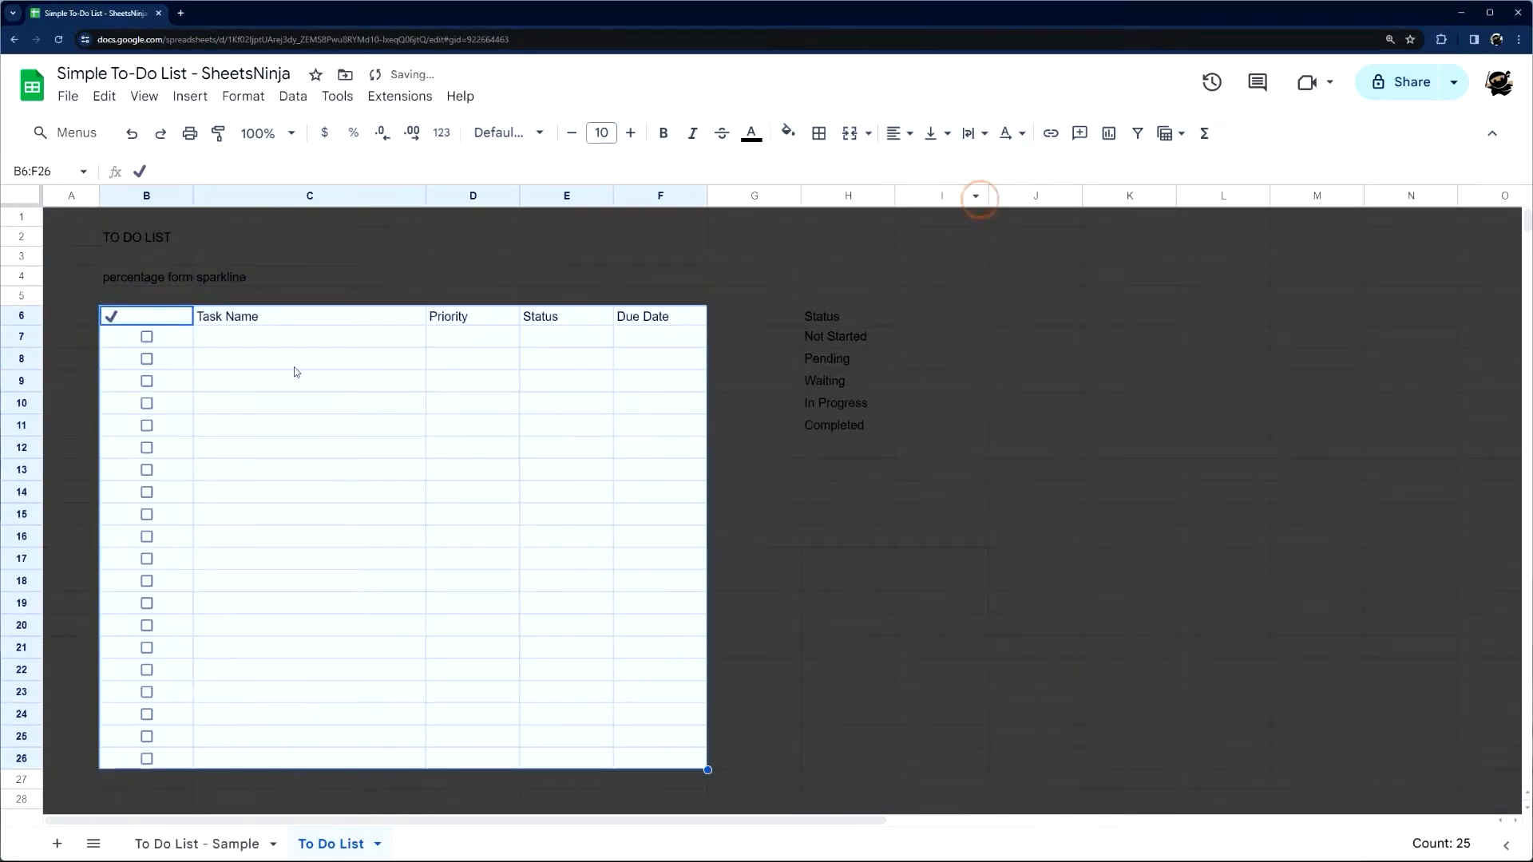
Fill the task table's header row B6:F6 with light cyan and center its text horizontally
{"action": "left_click_drag", "start_coordinate": [162, 323], "coordinate": [663, 318]}
{"action": "left_click", "coordinate": [787, 132]}
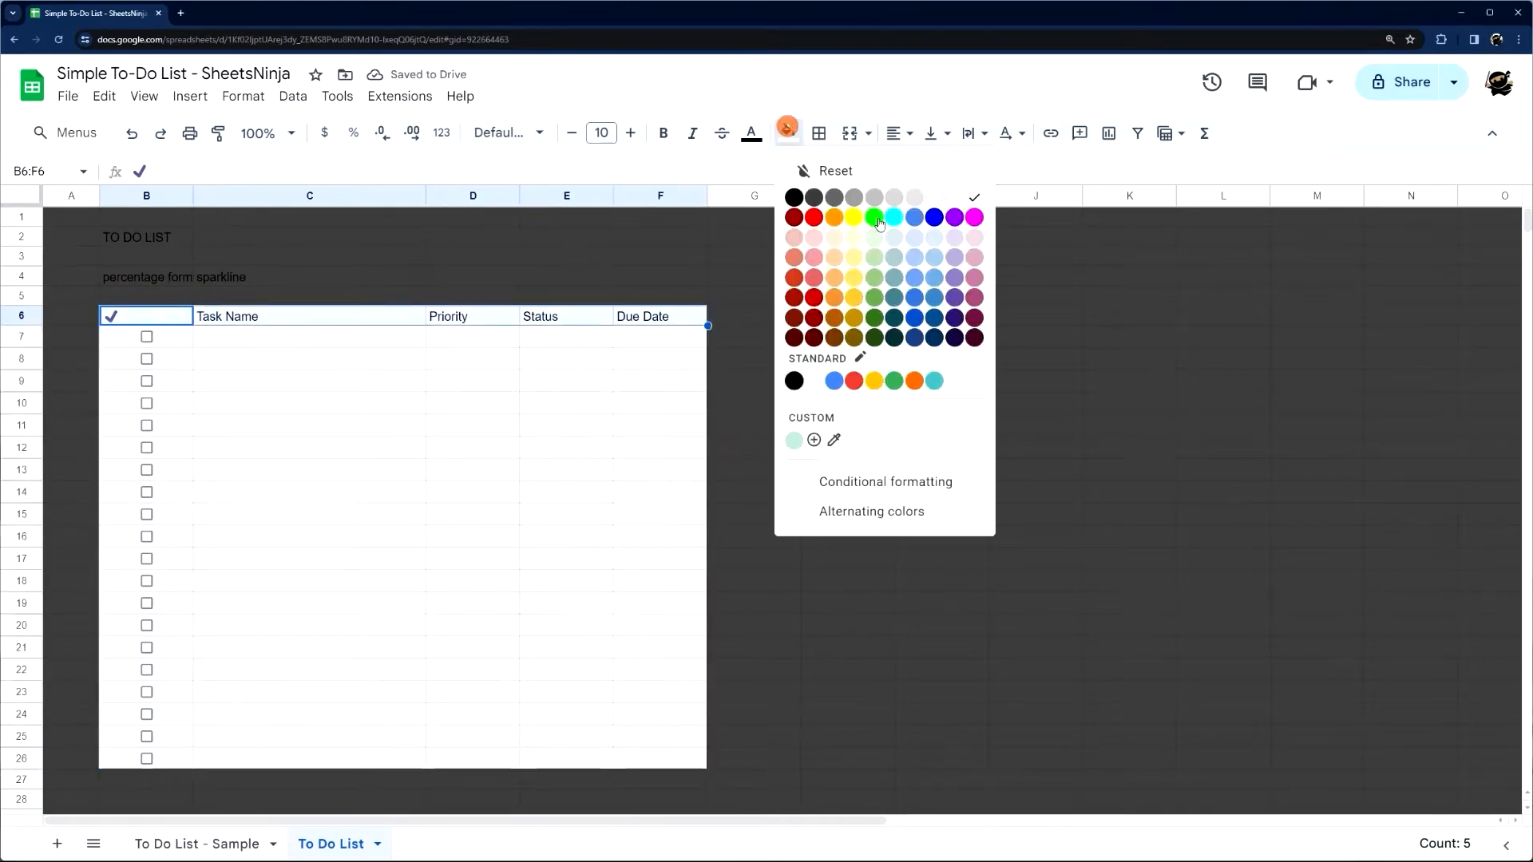
{"action": "left_click", "coordinate": [892, 256]}
{"action": "left_click", "coordinate": [899, 134]}
{"action": "left_click", "coordinate": [927, 169]}
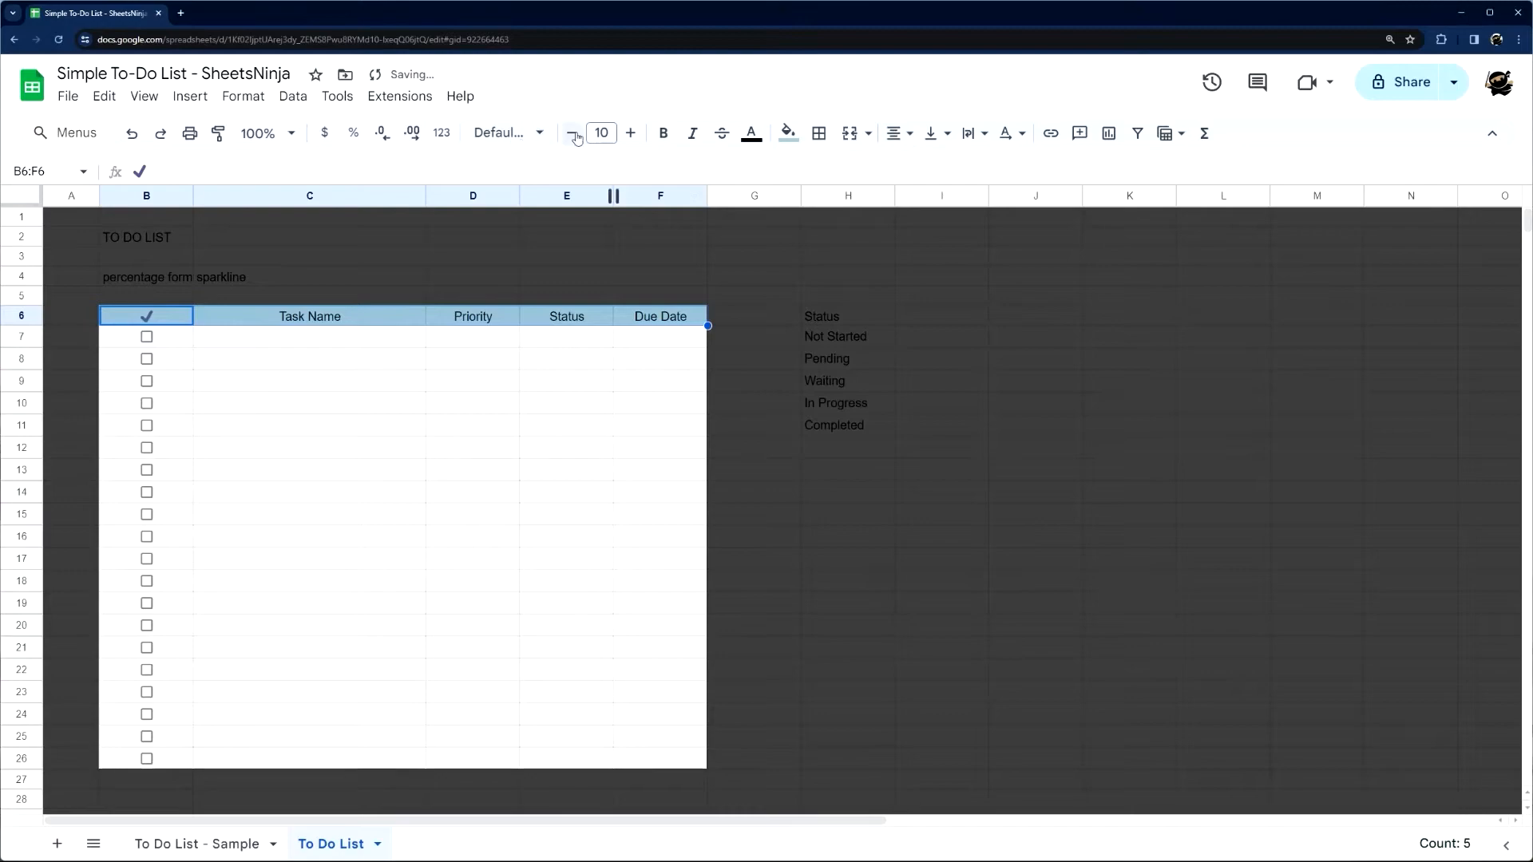
Set the font of the header row B6:F6 to bold Montserrat
{"action": "left_click", "coordinate": [523, 134]}
{"action": "left_click", "coordinate": [531, 348]}
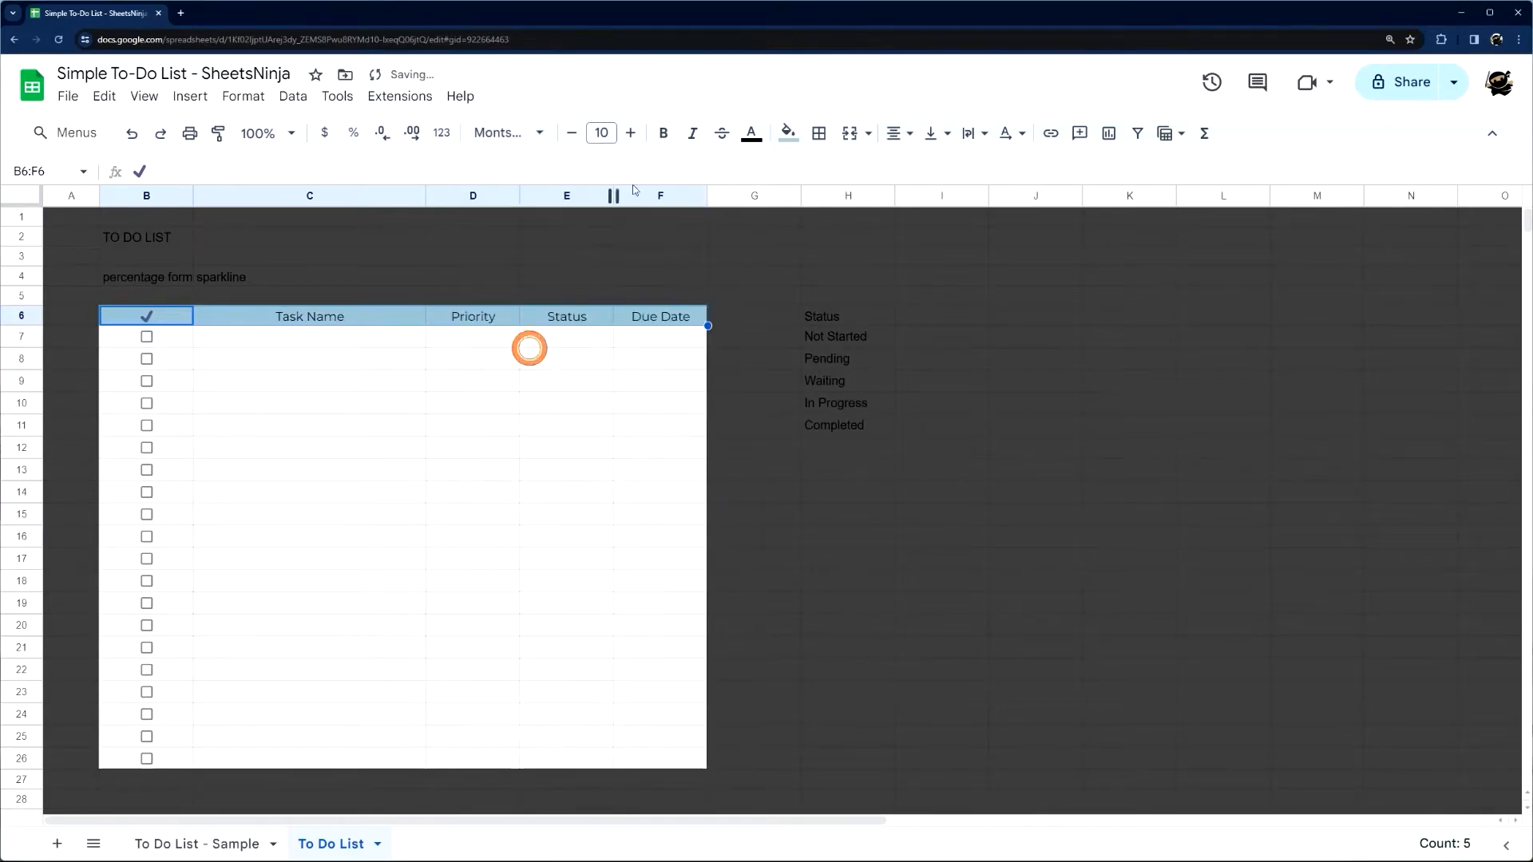
{"action": "left_click", "coordinate": [662, 133]}
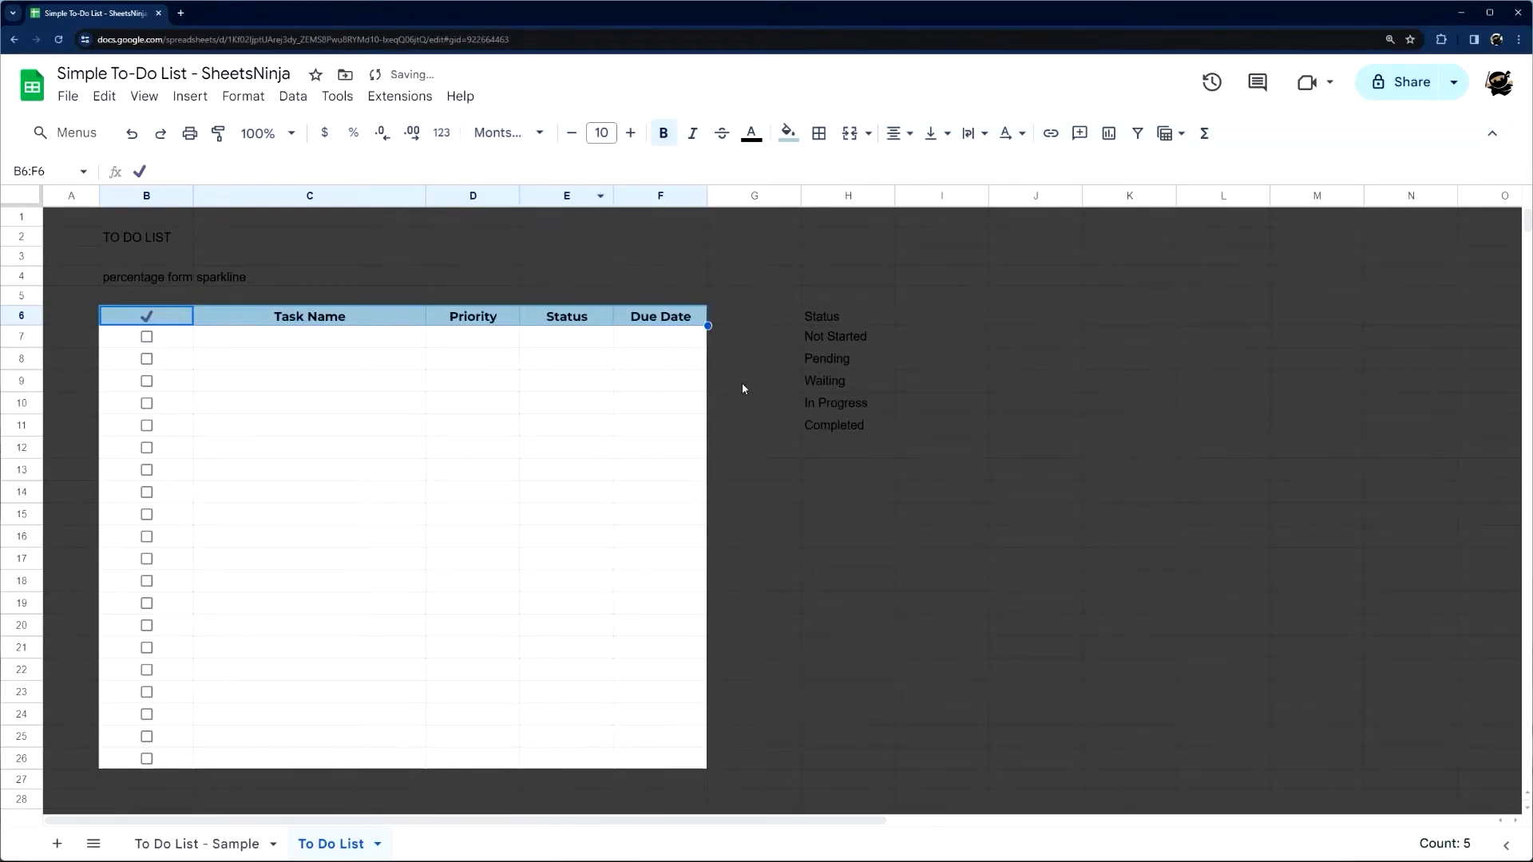
{"action": "left_click", "coordinate": [742, 382]}
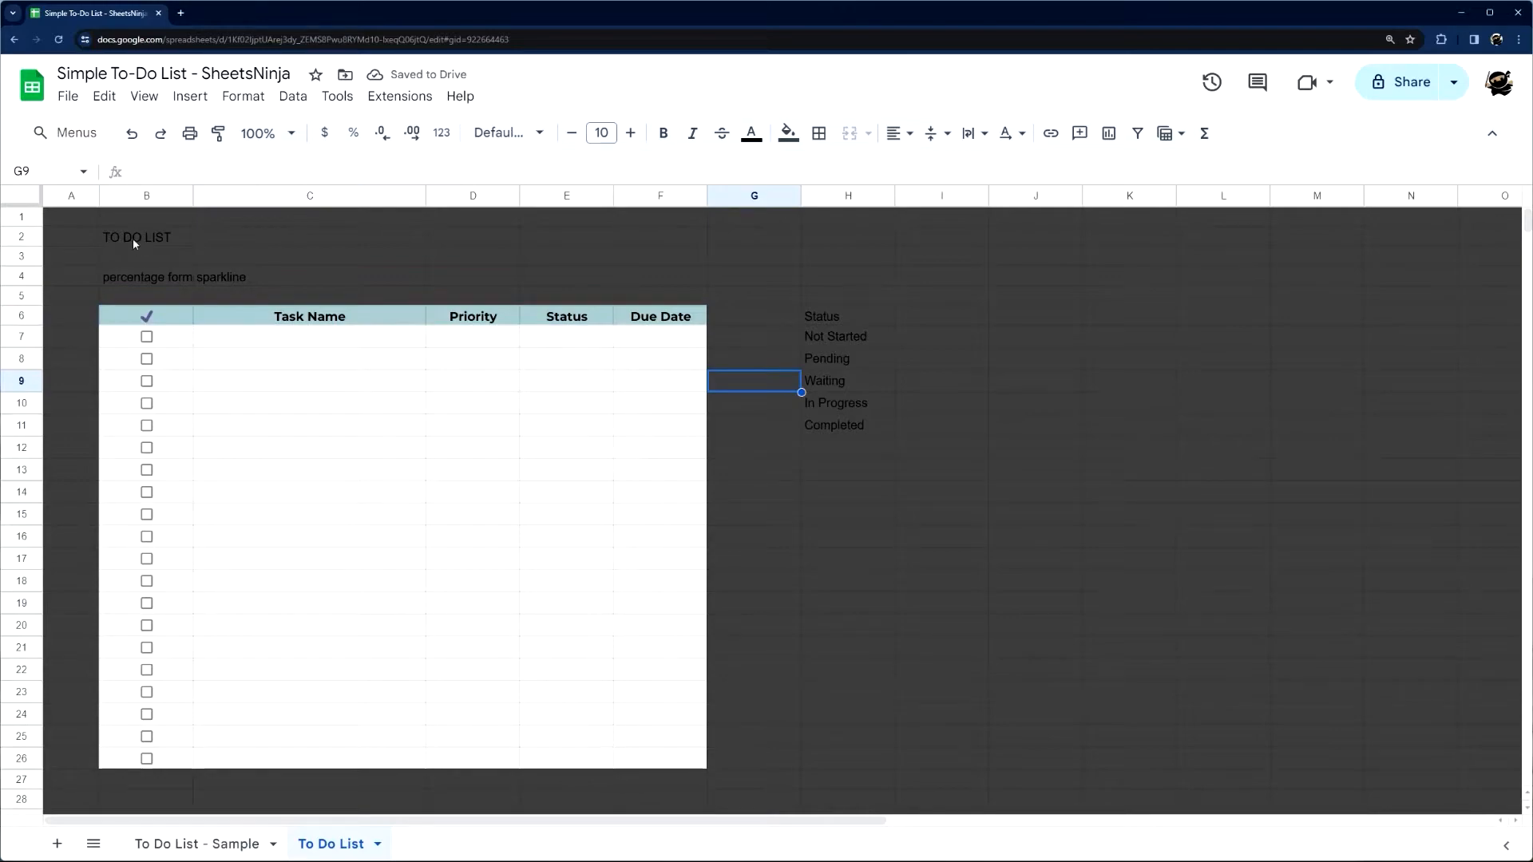
Merge the title cells B2:F2 and color the TO DO LIST text white
{"action": "left_click_drag", "start_coordinate": [133, 238], "coordinate": [686, 238]}
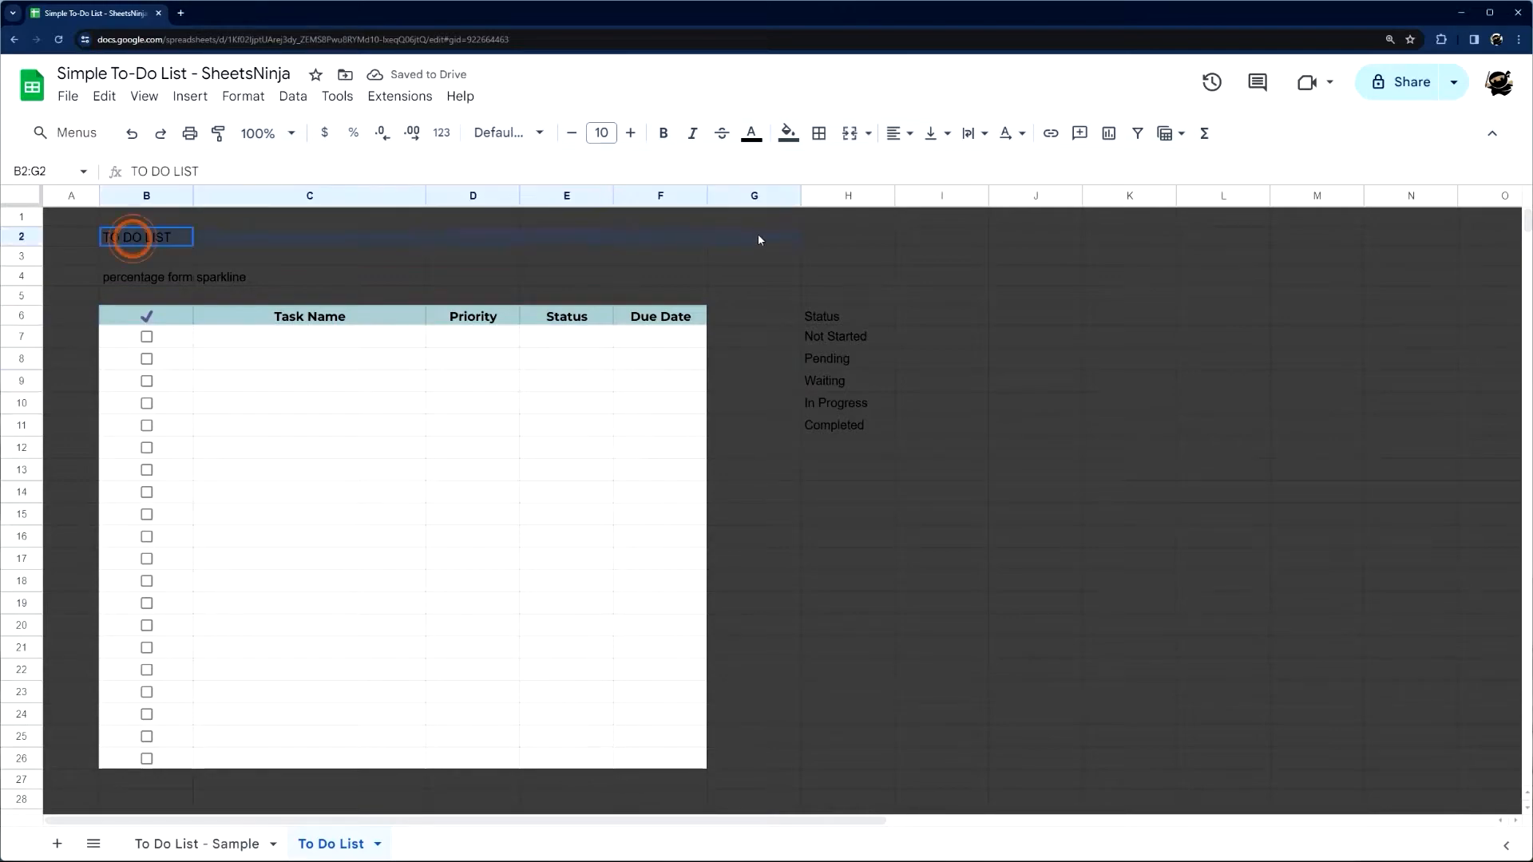
{"action": "left_click", "coordinate": [848, 133]}
{"action": "left_click", "coordinate": [751, 133]}
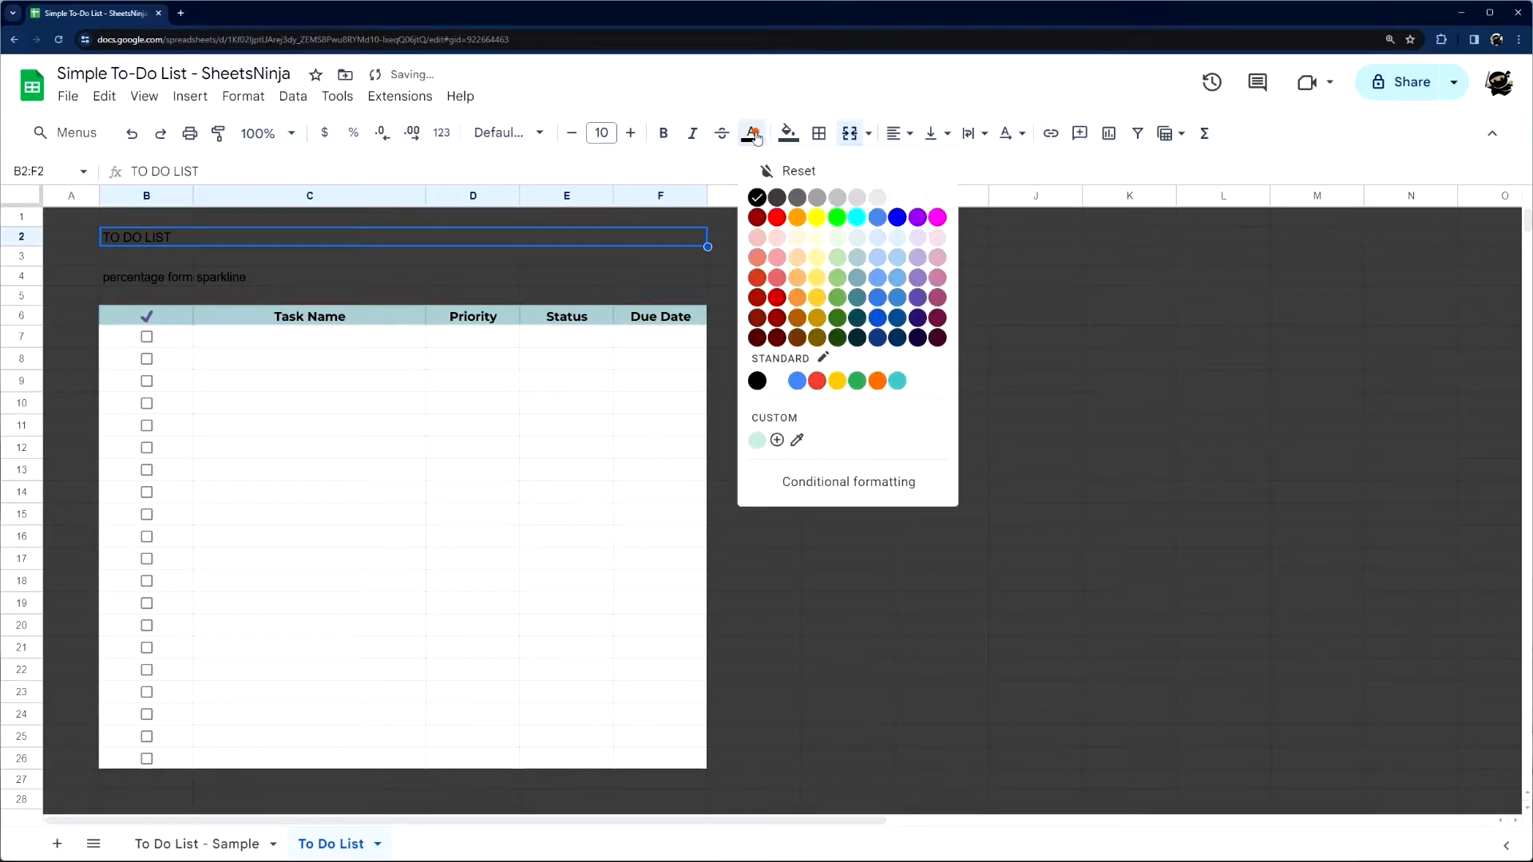
{"action": "left_click", "coordinate": [943, 199]}
Format the TO DO LIST title in bold Montserrat at size 24
{"action": "left_click", "coordinate": [491, 133]}
{"action": "left_click", "coordinate": [543, 311]}
{"action": "left_click", "coordinate": [601, 132]}
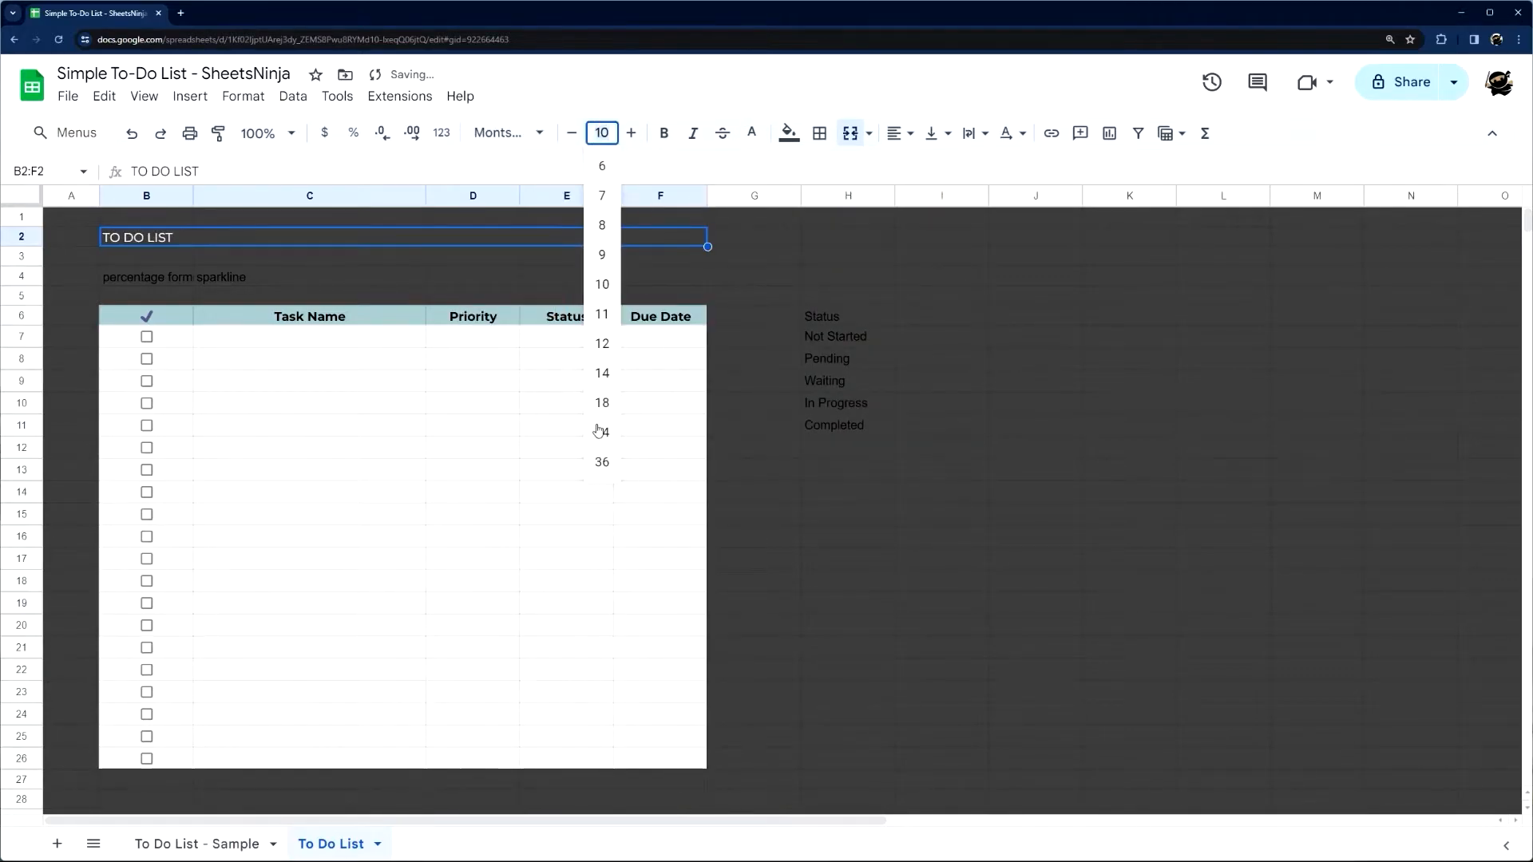
{"action": "left_click", "coordinate": [596, 429]}
{"action": "left_click", "coordinate": [663, 134]}
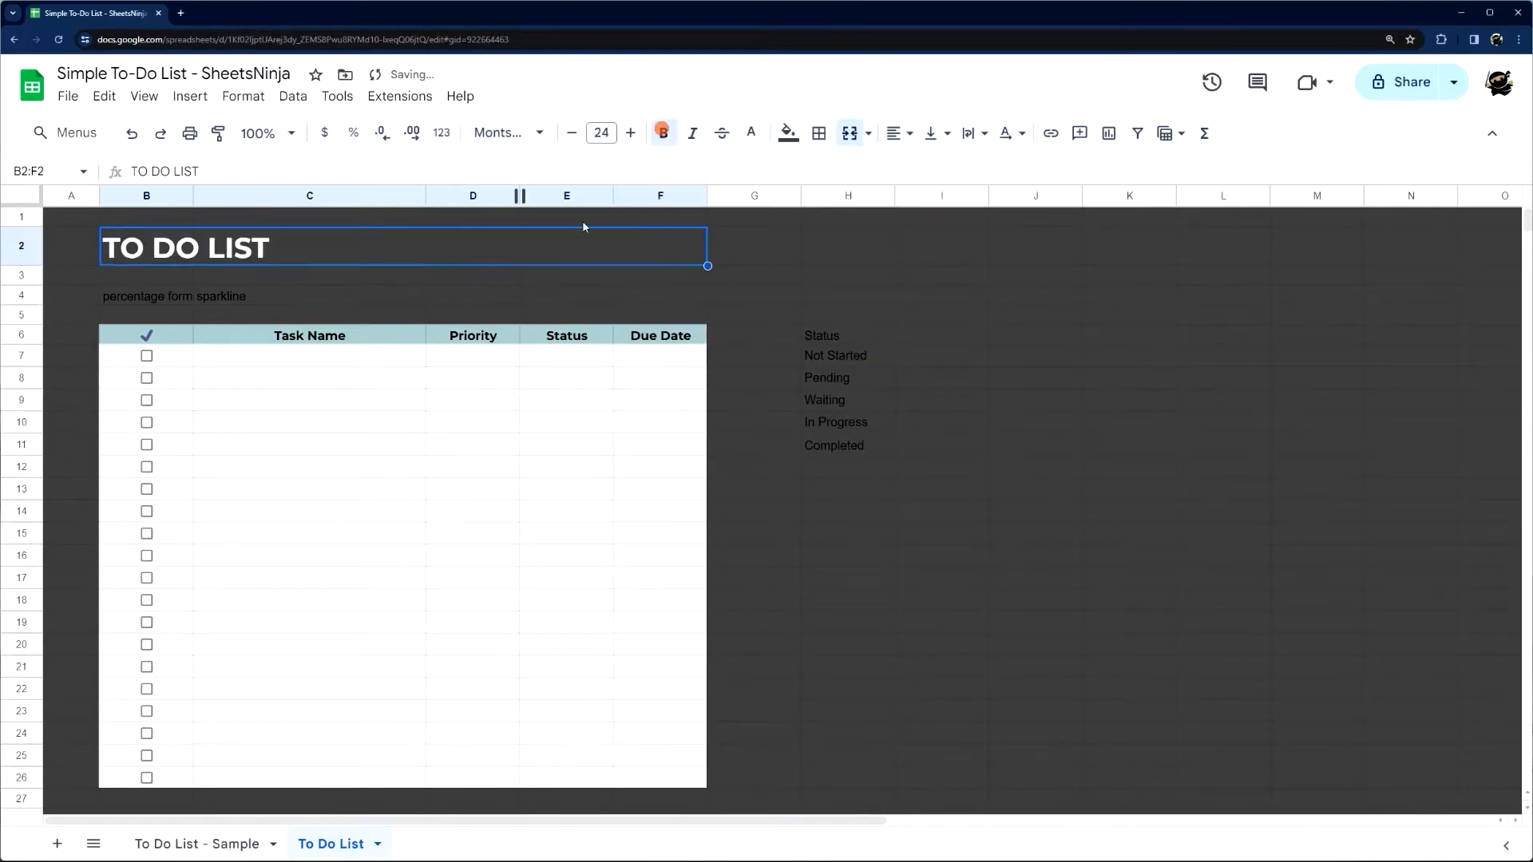
{"action": "left_click", "coordinate": [470, 295]}
Merge the Status header cells H6:I6 and fill the status summary range H6:I11 with white
{"action": "left_click_drag", "start_coordinate": [825, 340], "coordinate": [958, 339]}
{"action": "left_click_drag", "start_coordinate": [854, 336], "coordinate": [917, 437]}
{"action": "left_click", "coordinate": [789, 132]}
{"action": "left_click", "coordinate": [968, 195]}
Fill the merged Status header H6:I6 with light gray and center its text
{"action": "left_click", "coordinate": [852, 340]}
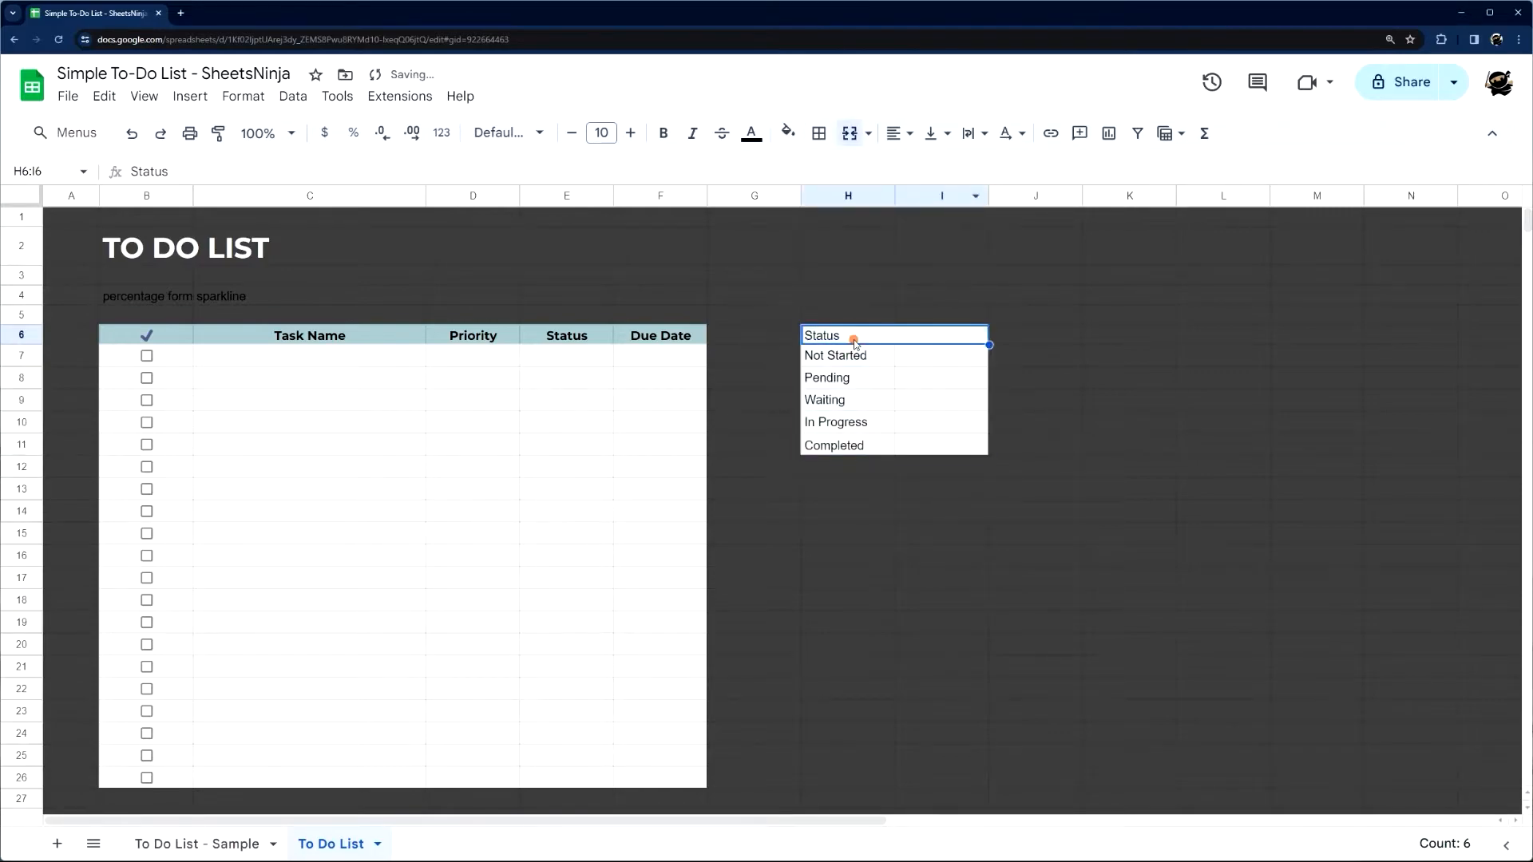
{"action": "left_click", "coordinate": [788, 132]}
{"action": "left_click", "coordinate": [918, 200]}
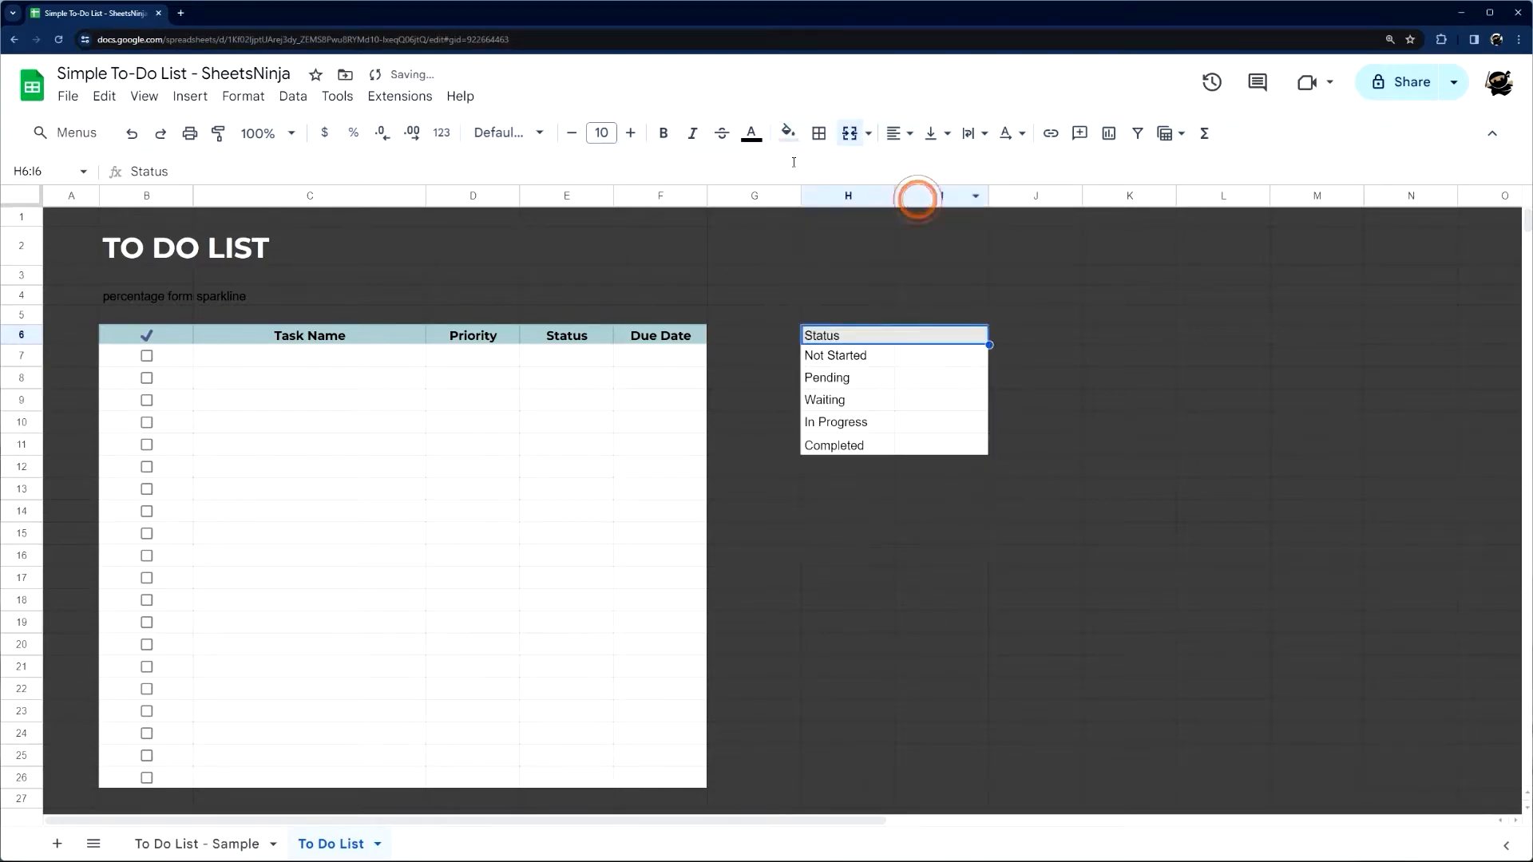
{"action": "left_click", "coordinate": [888, 133]}
{"action": "left_click", "coordinate": [926, 164]}
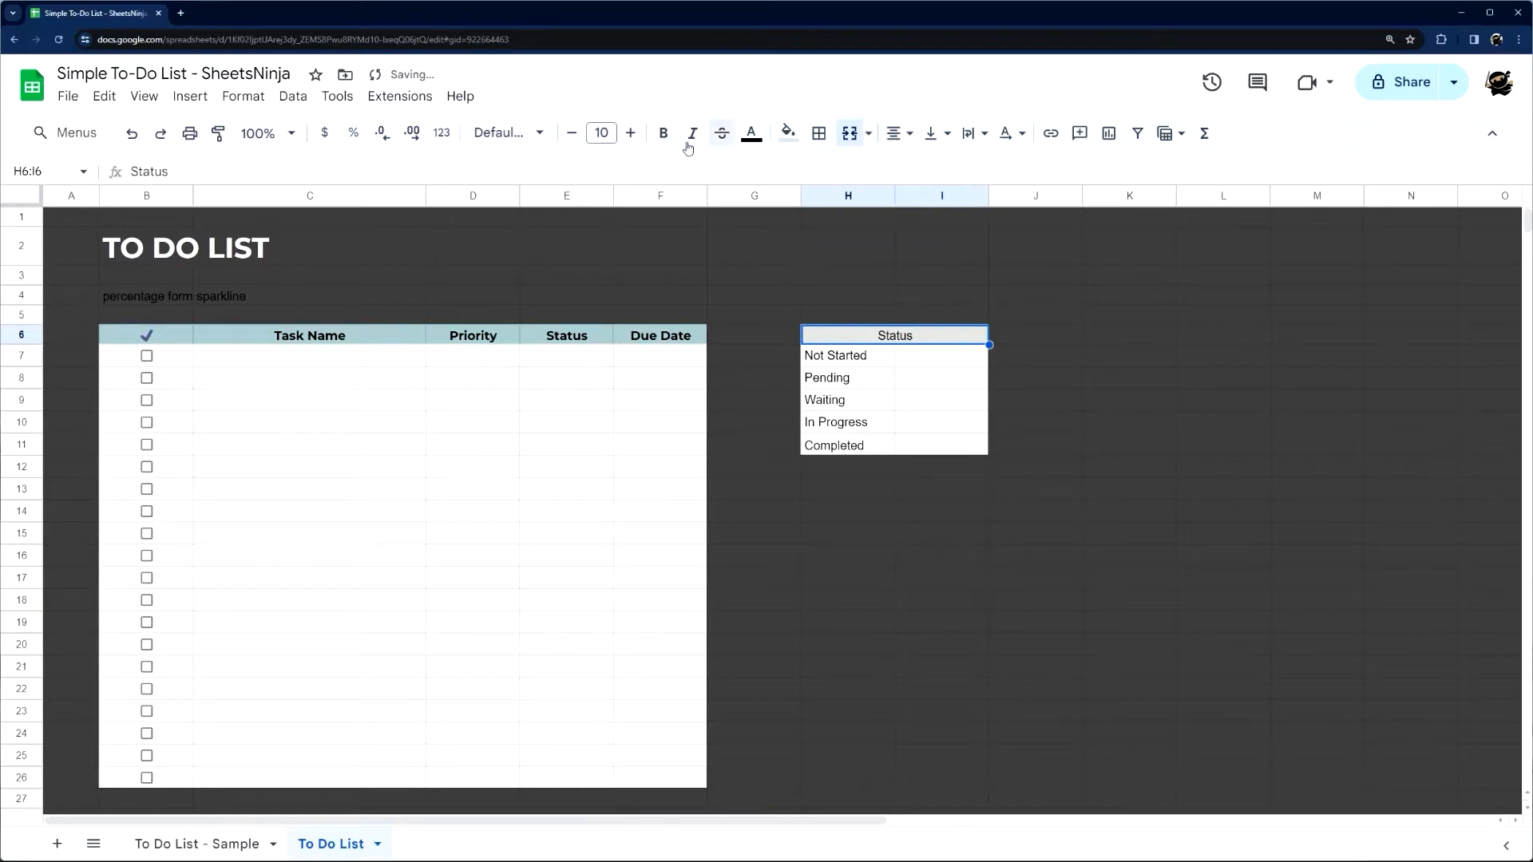
Make the Status summary header bold and set its font to Montserrat
{"action": "left_click", "coordinate": [663, 133]}
{"action": "left_click", "coordinate": [517, 136]}
{"action": "left_click", "coordinate": [534, 313]}
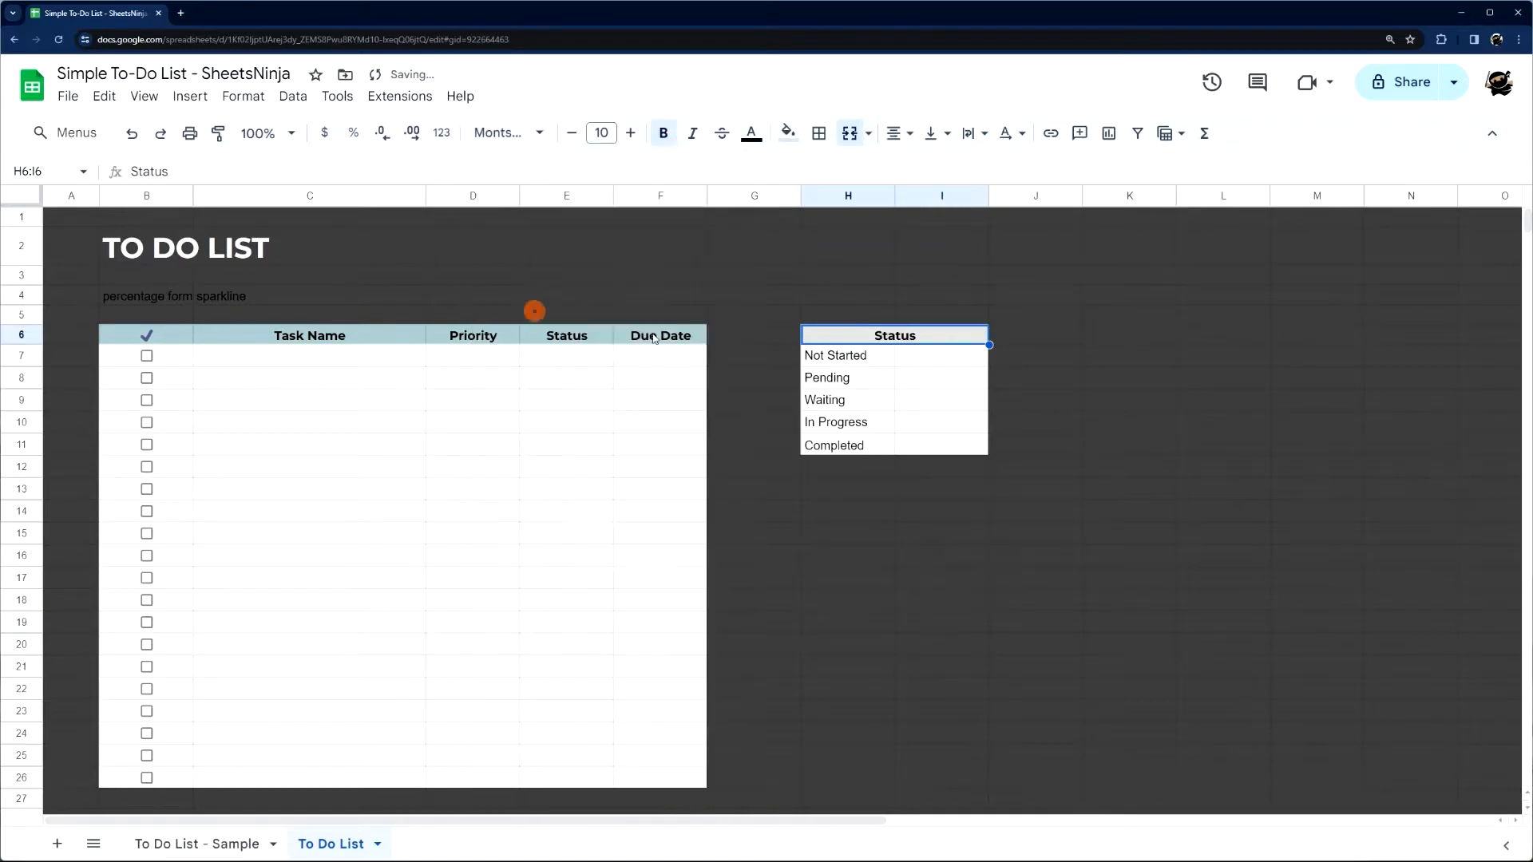
{"action": "left_click_drag", "start_coordinate": [1078, 397], "coordinate": [1078, 380]}
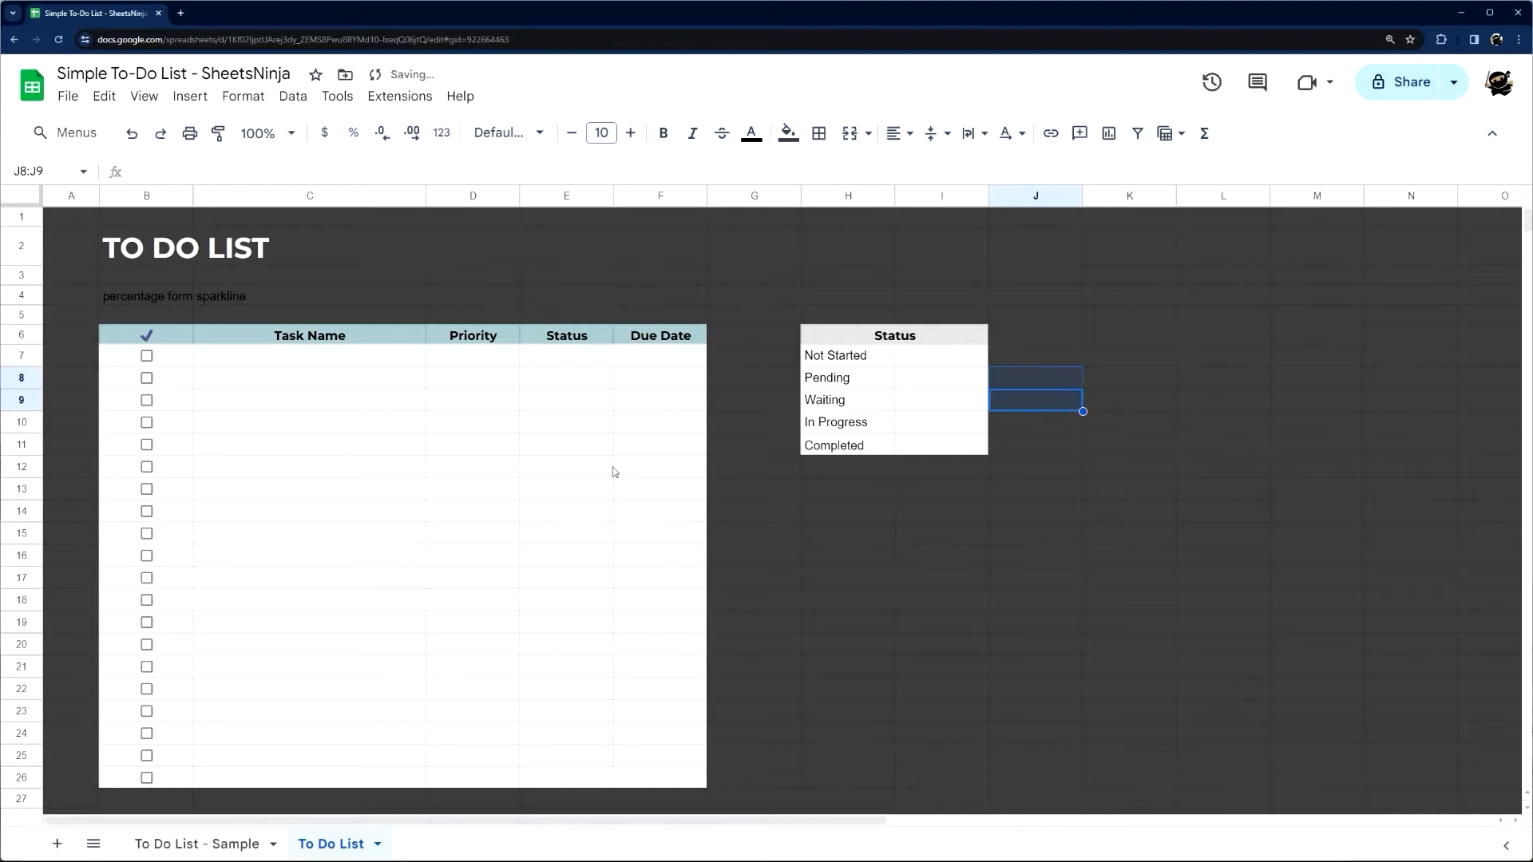
Check the sample sheet's extent, then delete all columns after column J in the To Do List sheet
{"action": "left_click", "coordinate": [209, 844]}
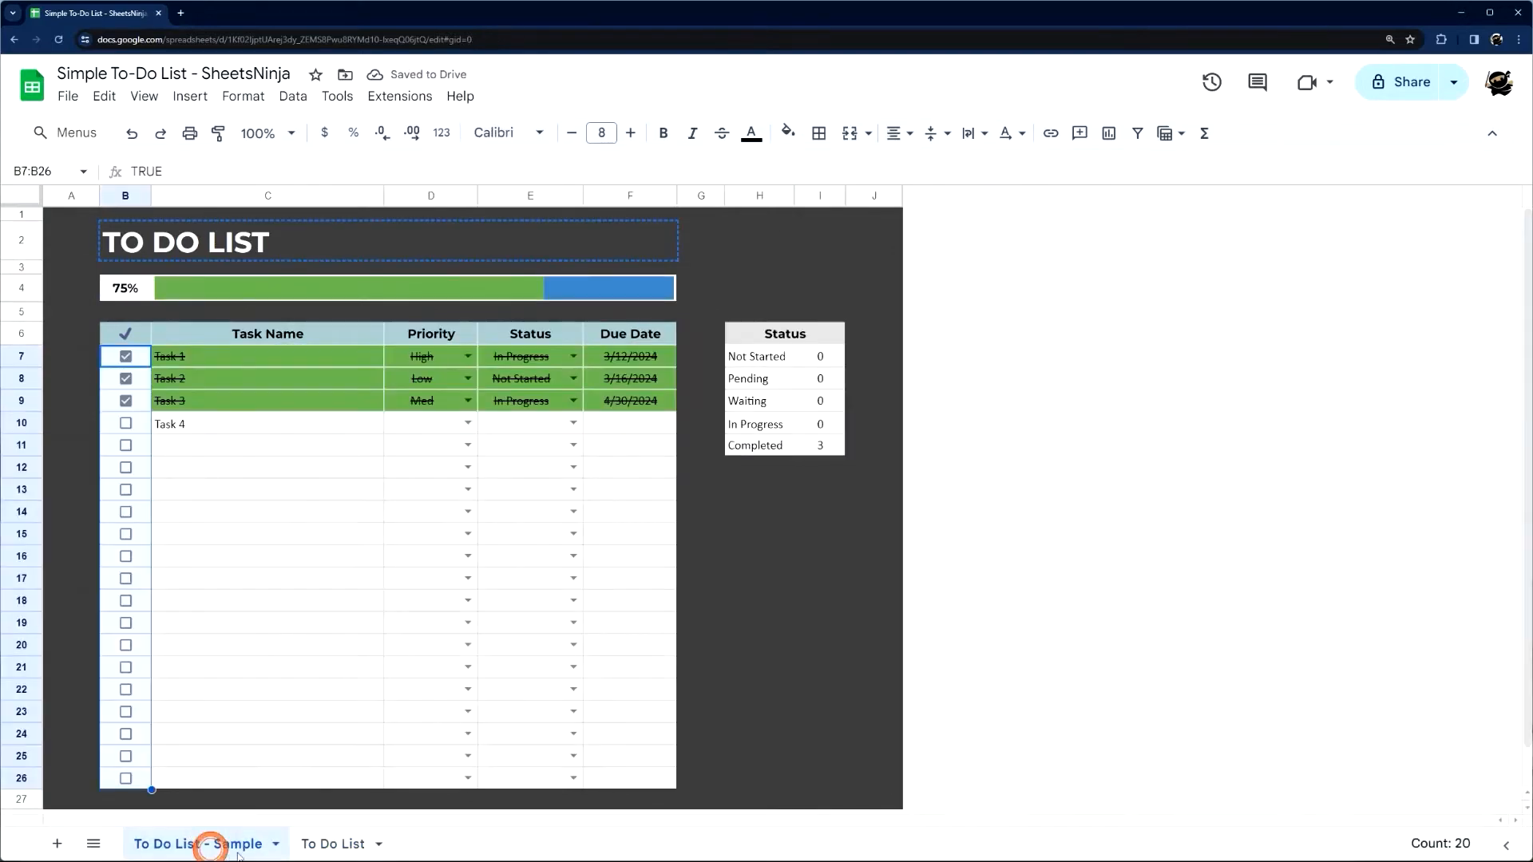
{"action": "left_click", "coordinate": [320, 845]}
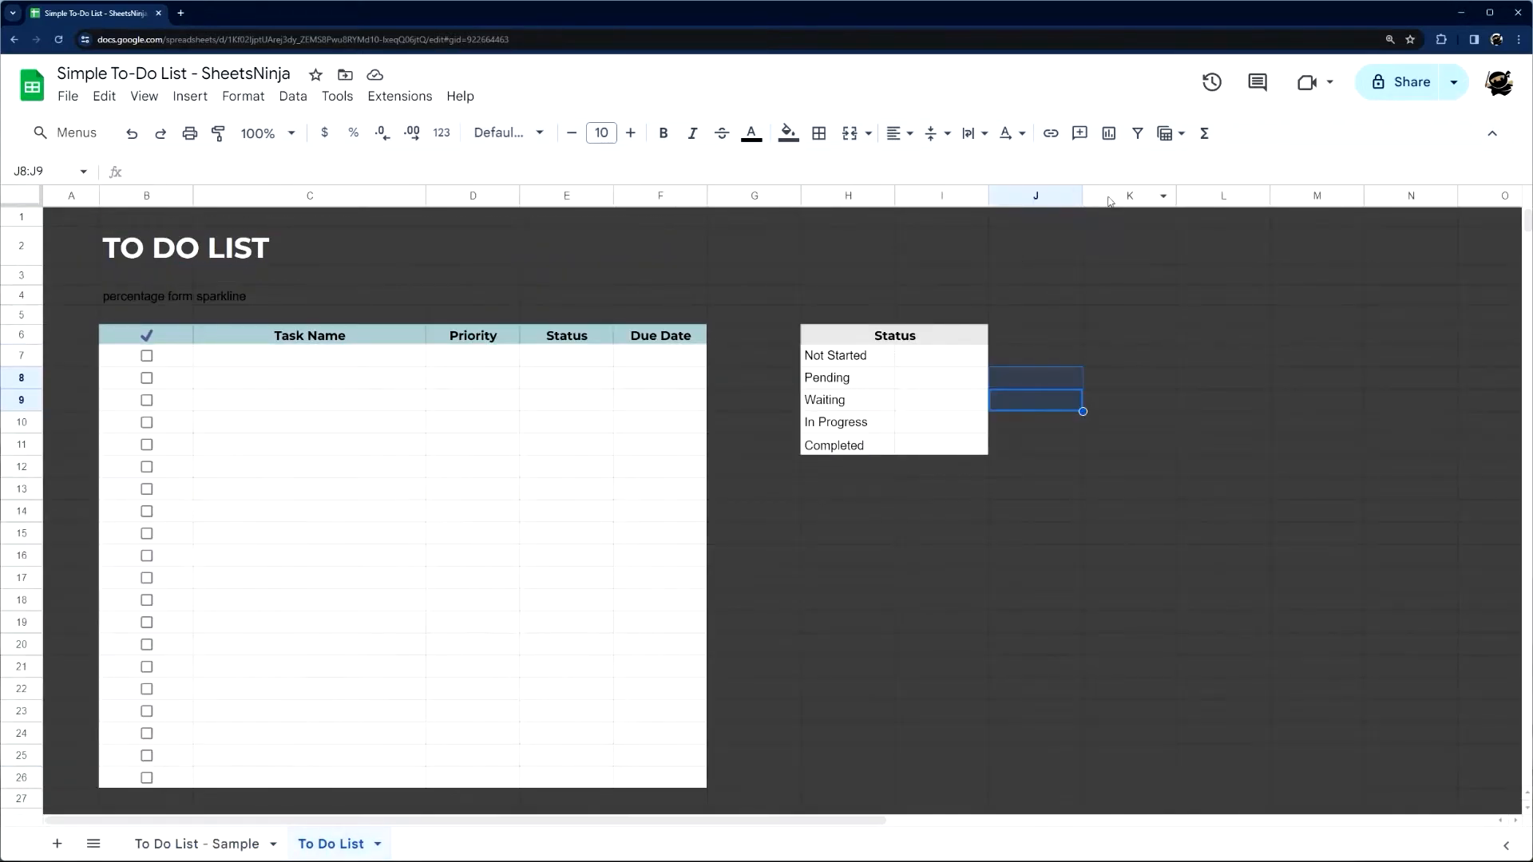
{"action": "left_click_drag", "start_coordinate": [1109, 201], "coordinate": [1517, 200]}
{"action": "right_click", "coordinate": [930, 214]}
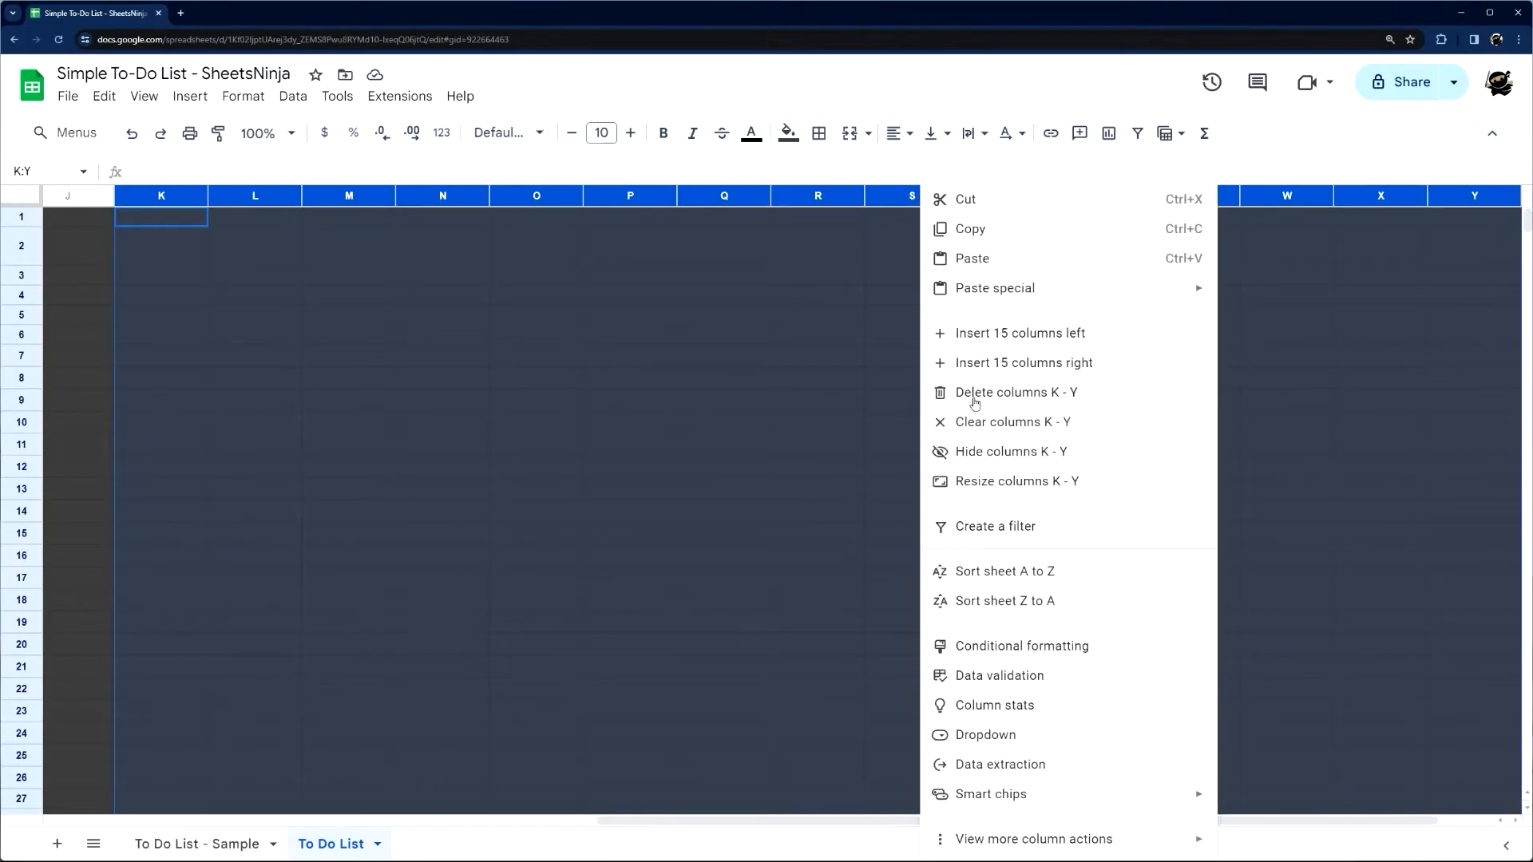
{"action": "left_click", "coordinate": [975, 392]}
{"action": "right_click", "coordinate": [1104, 263]}
{"action": "left_click", "coordinate": [1141, 416]}
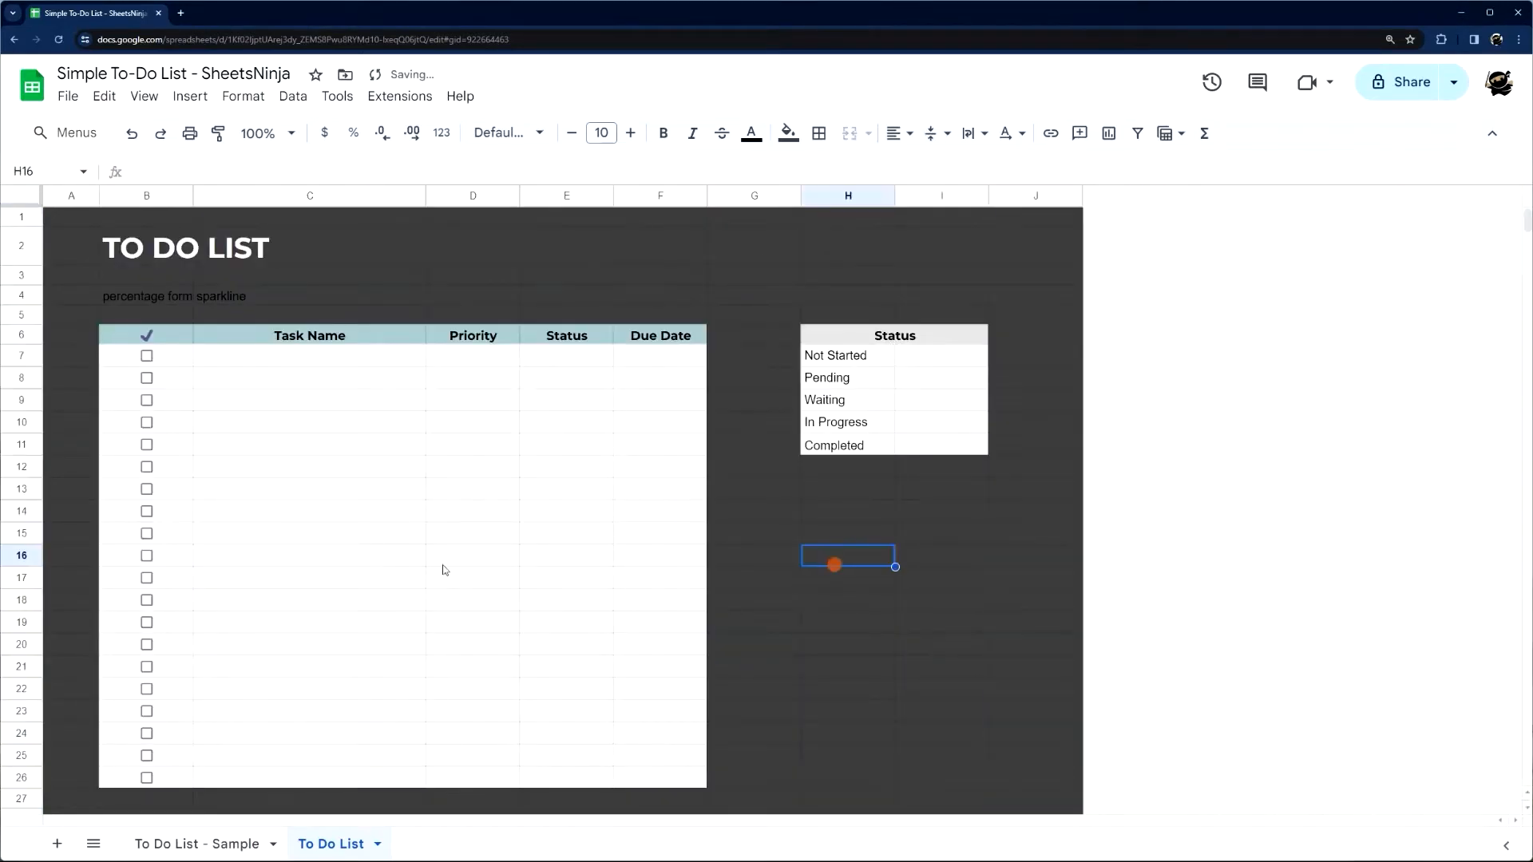
Delete all rows from row 28 to the end of the sheet
{"action": "scroll", "coordinate": [442, 567], "scroll_direction": "down", "scroll_amount": 3}
{"action": "left_click", "coordinate": [21, 633]}
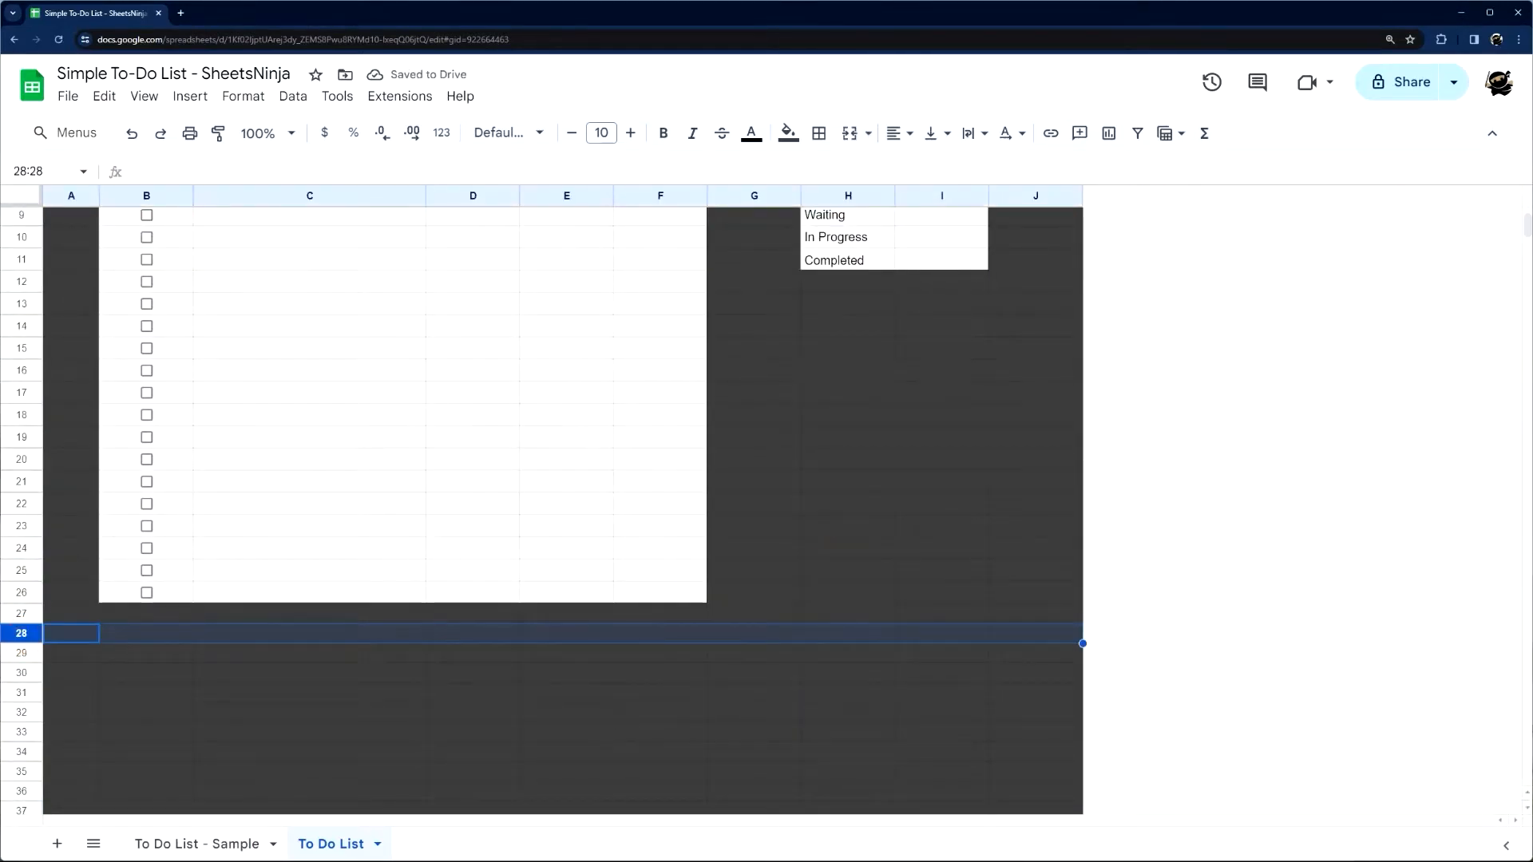
{"action": "left_click_drag", "start_coordinate": [1527, 226], "coordinate": [1527, 776]}
{"action": "left_click", "coordinate": [22, 757], "text": "shift"}
{"action": "right_click", "coordinate": [21, 757]}
{"action": "left_click", "coordinate": [116, 481]}
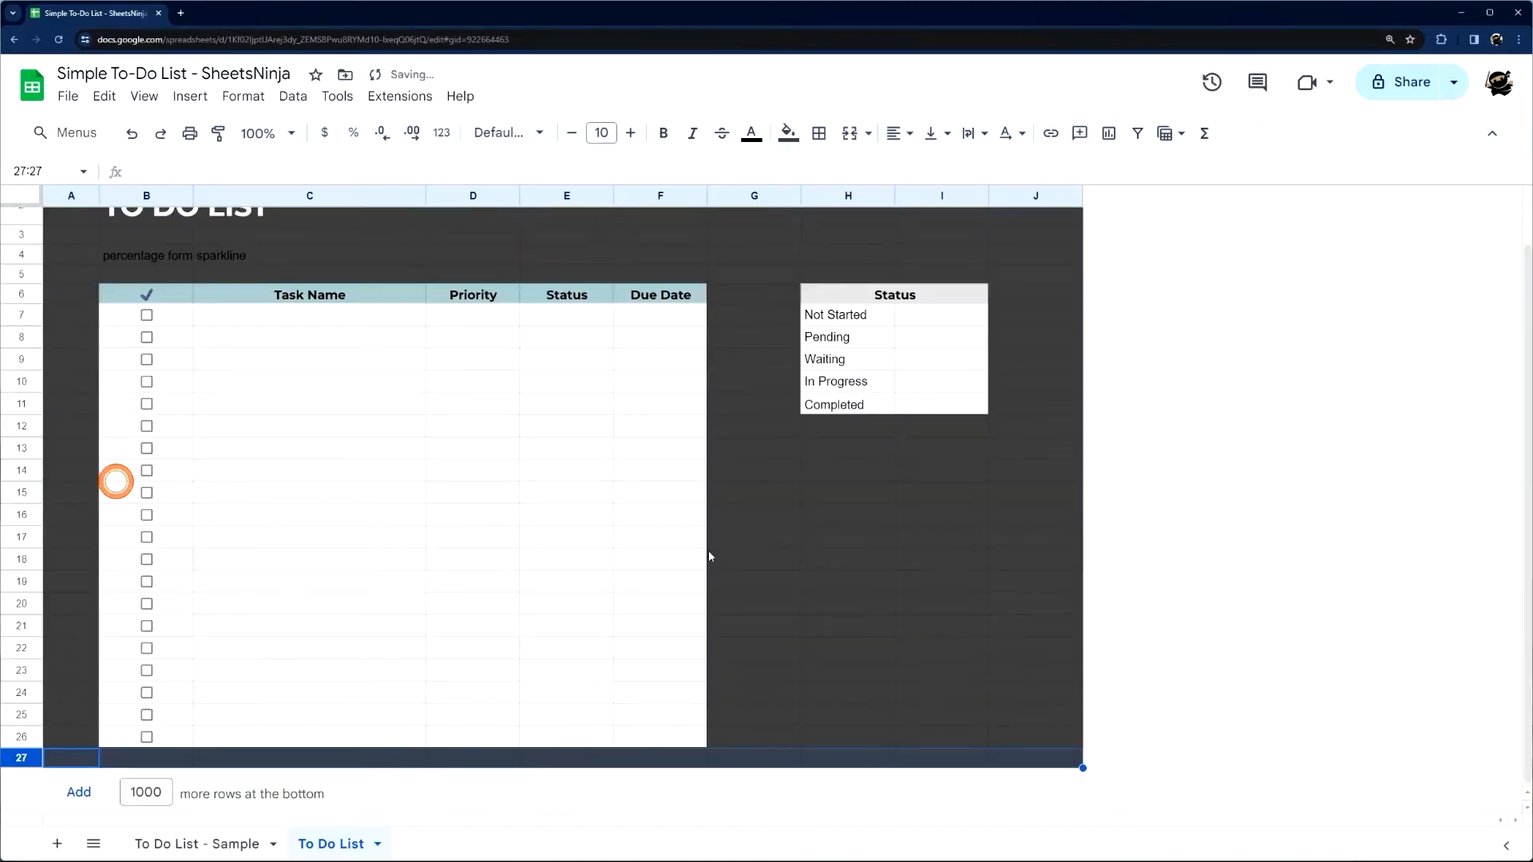
{"action": "left_click", "coordinate": [932, 555]}
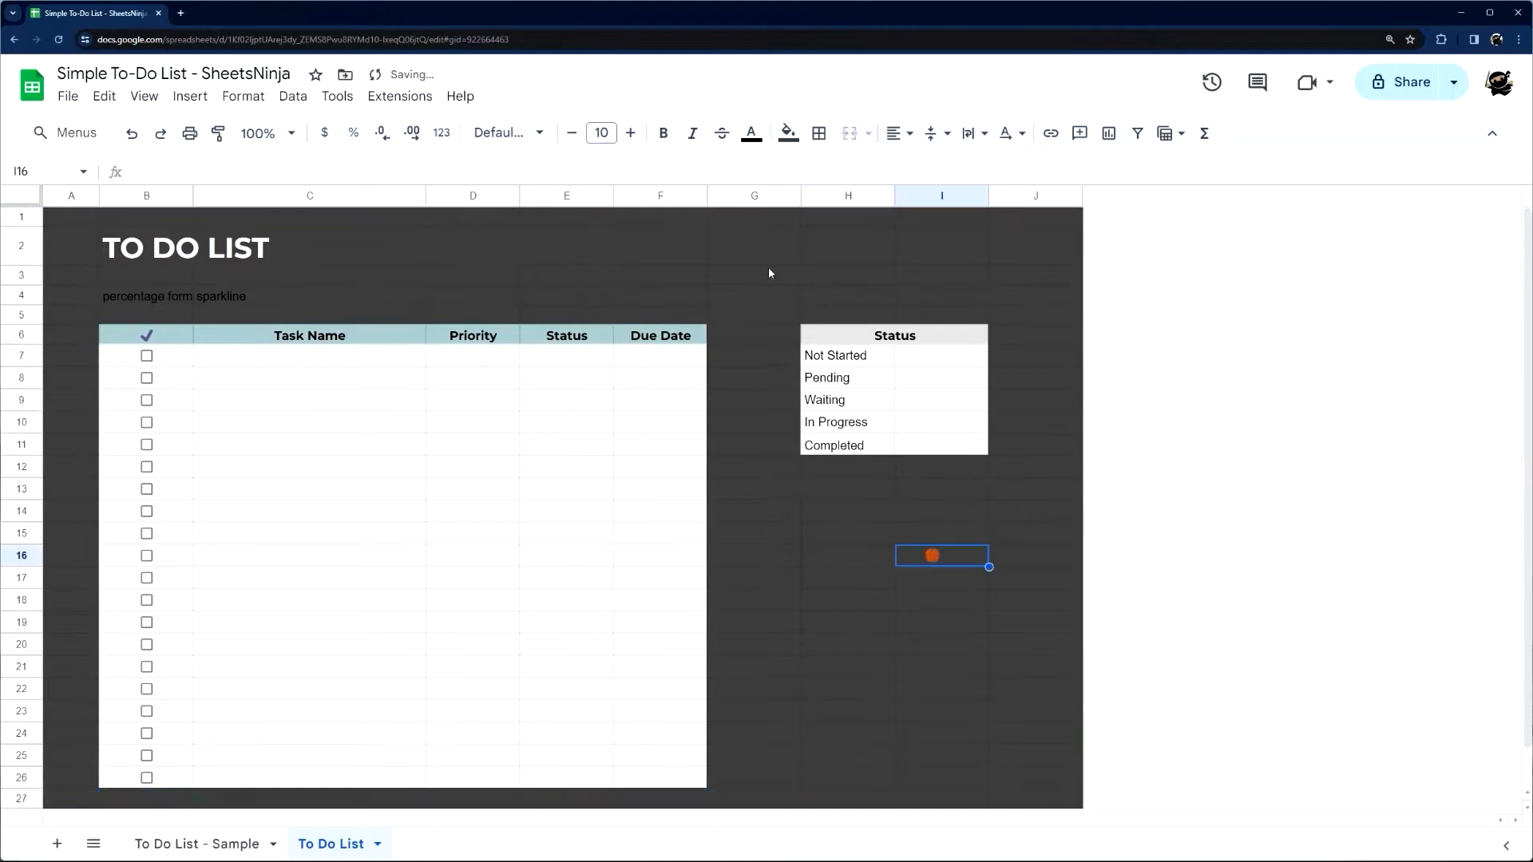
Set the width of the spacer column G to 50 pixels
{"action": "right_click", "coordinate": [753, 197]}
{"action": "left_click", "coordinate": [802, 499]}
{"action": "type", "text": "5"}
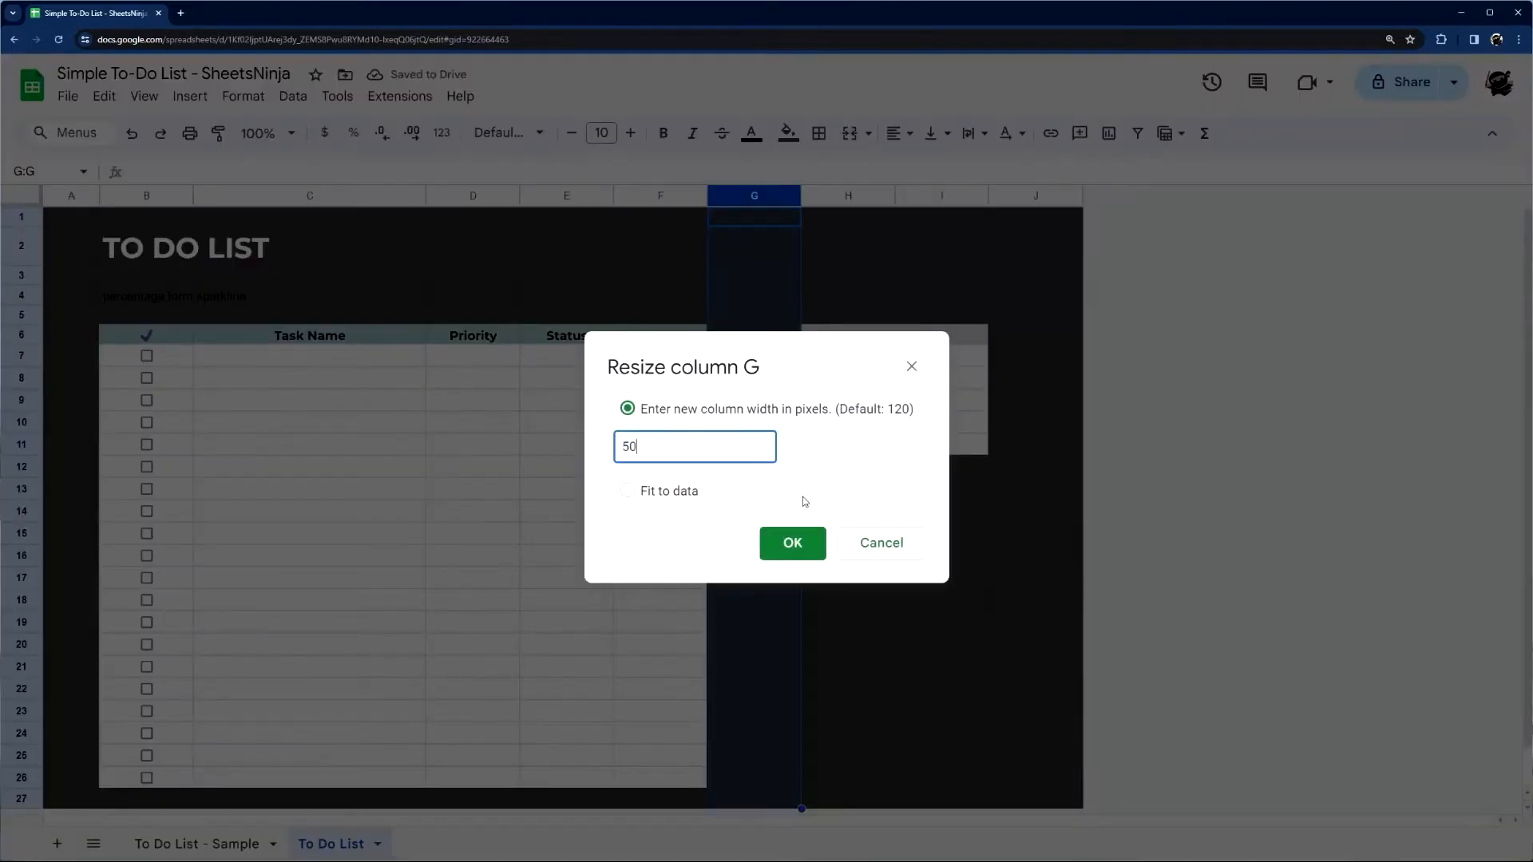
{"action": "type", "text": "0"}
{"action": "key", "text": "Return"}
Set the width of column J to 60 pixels
{"action": "right_click", "coordinate": [977, 196]}
{"action": "left_click", "coordinate": [1039, 498]}
{"action": "type", "text": "60"}
{"action": "key", "text": "Return"}
{"action": "left_click", "coordinate": [833, 515]}
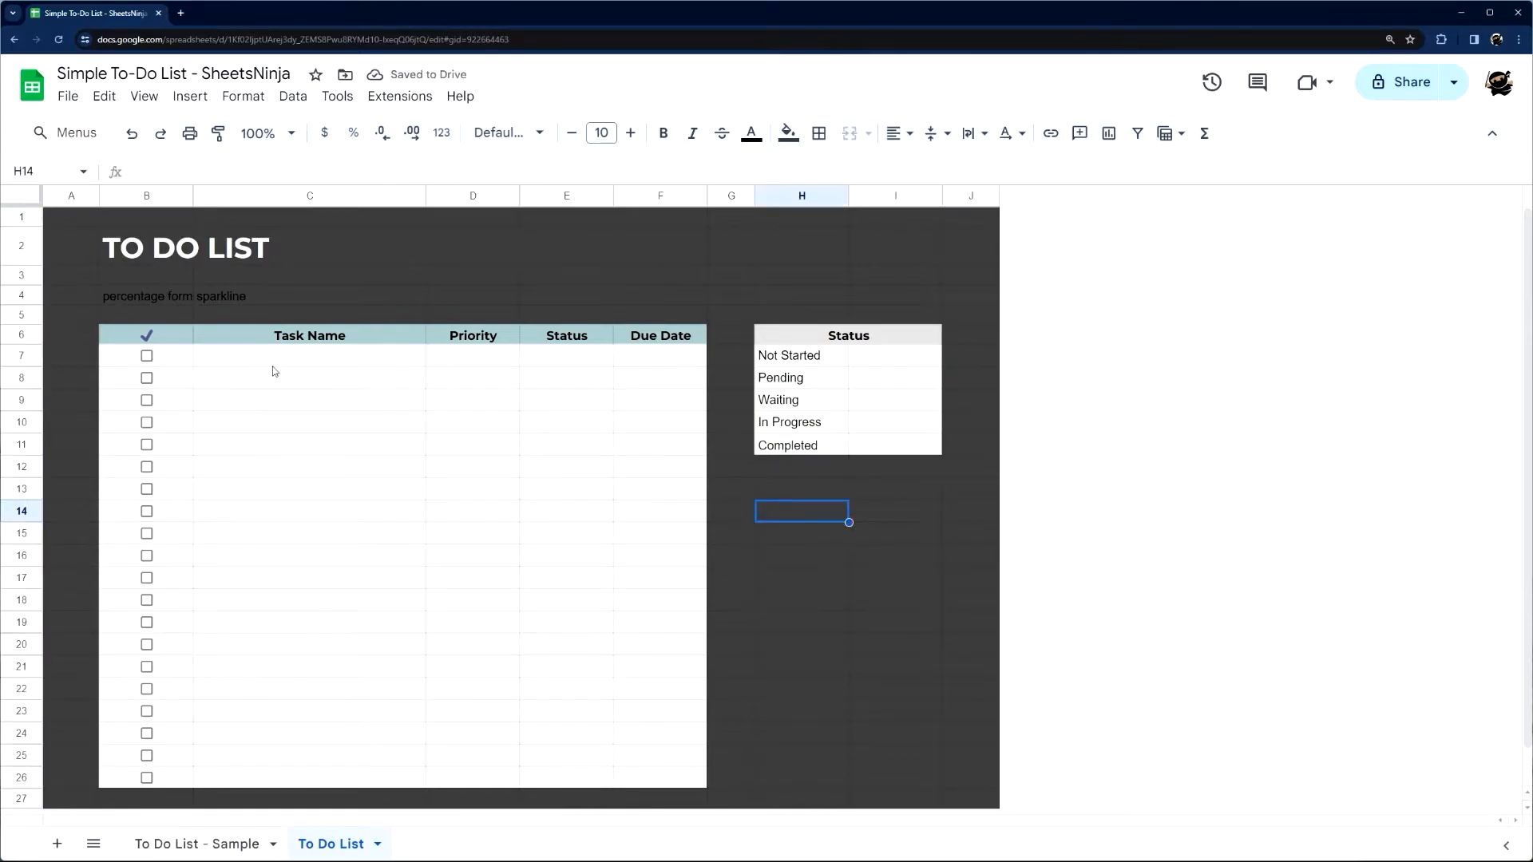
Set the font of the task rows and status summary, range B7:I26, to Calibri
{"action": "left_click_drag", "start_coordinate": [172, 355], "coordinate": [941, 787]}
{"action": "left_click", "coordinate": [504, 132]}
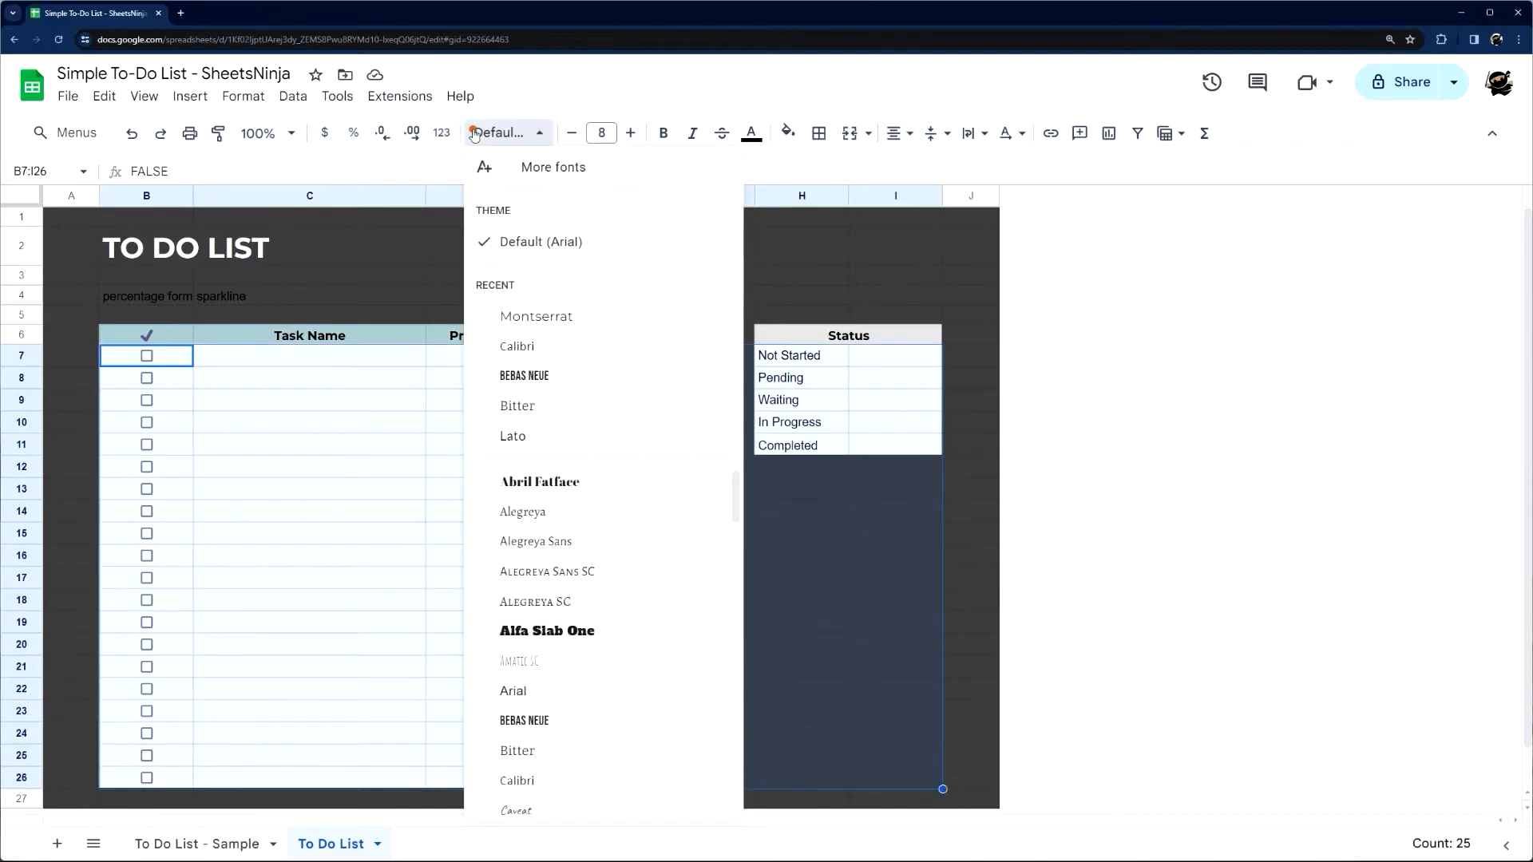
{"action": "left_click", "coordinate": [523, 348]}
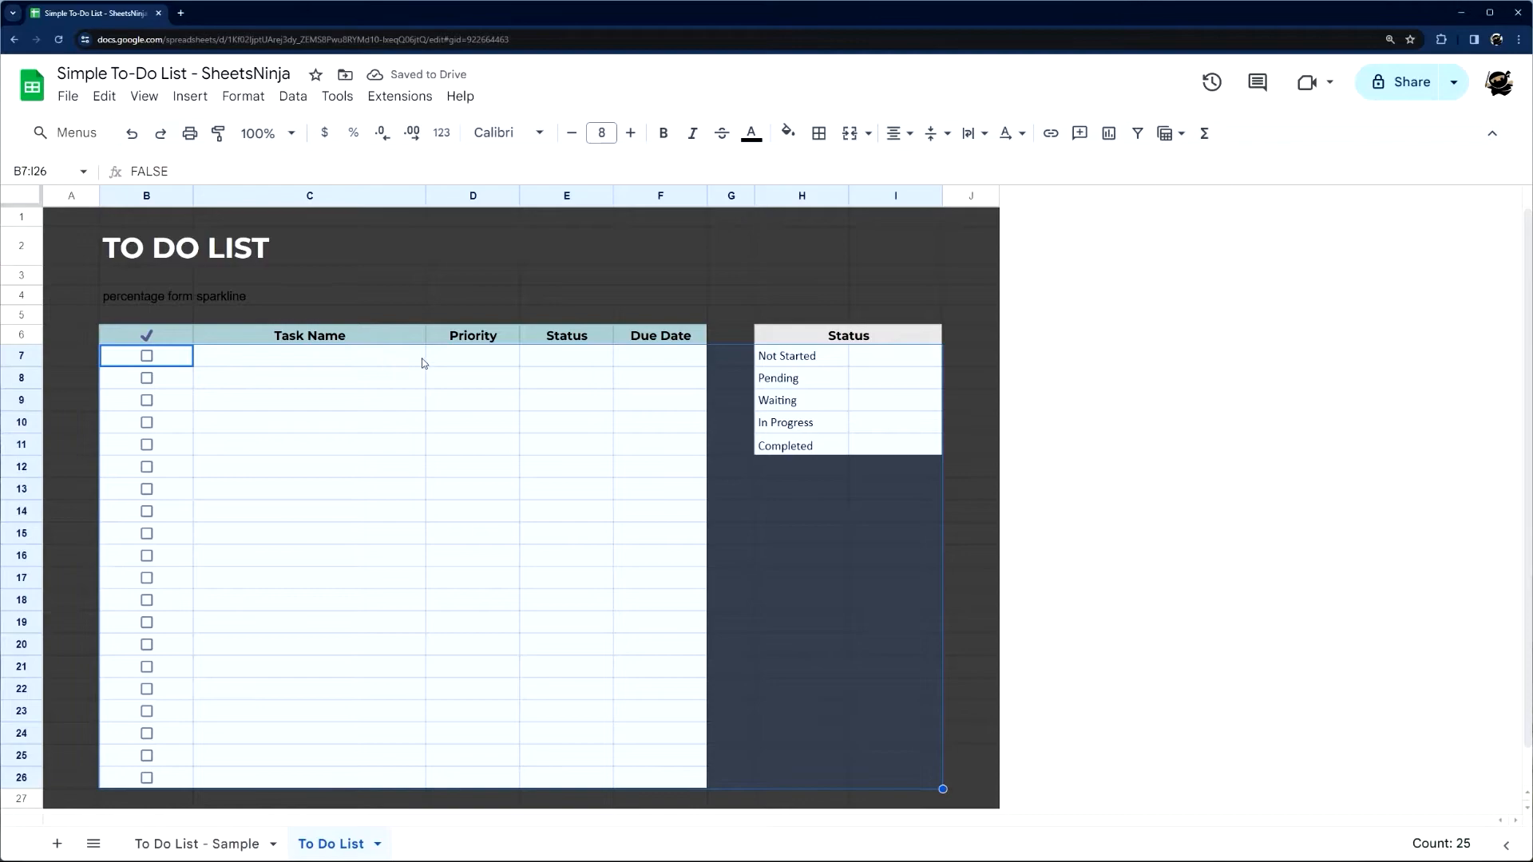
{"action": "left_click_drag", "start_coordinate": [786, 357], "coordinate": [887, 448]}
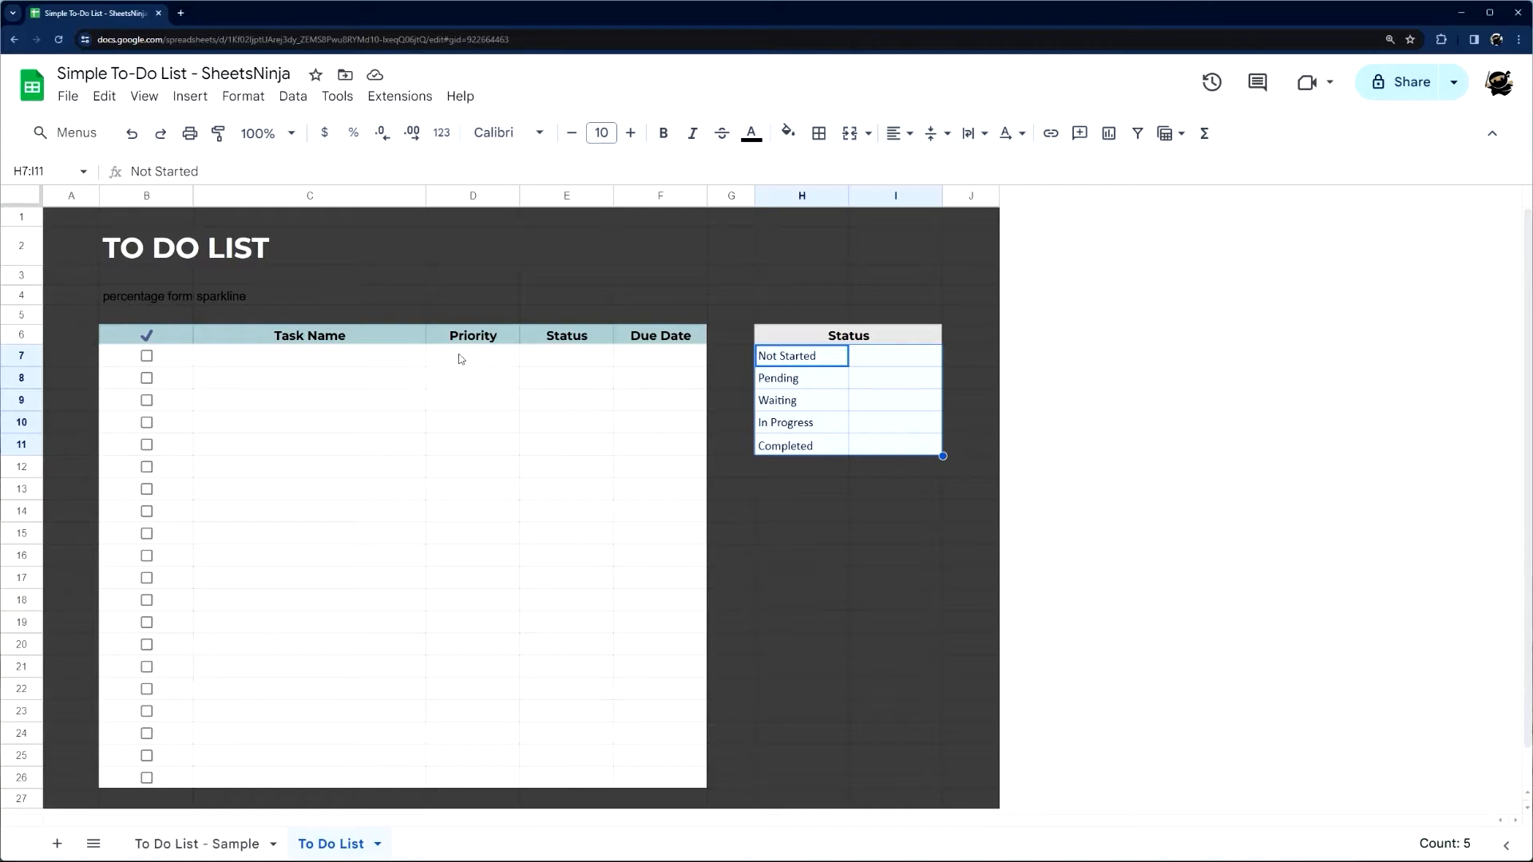
{"action": "left_click_drag", "start_coordinate": [185, 343], "coordinate": [651, 773]}
{"action": "left_click_drag", "start_coordinate": [155, 300], "coordinate": [659, 294]}
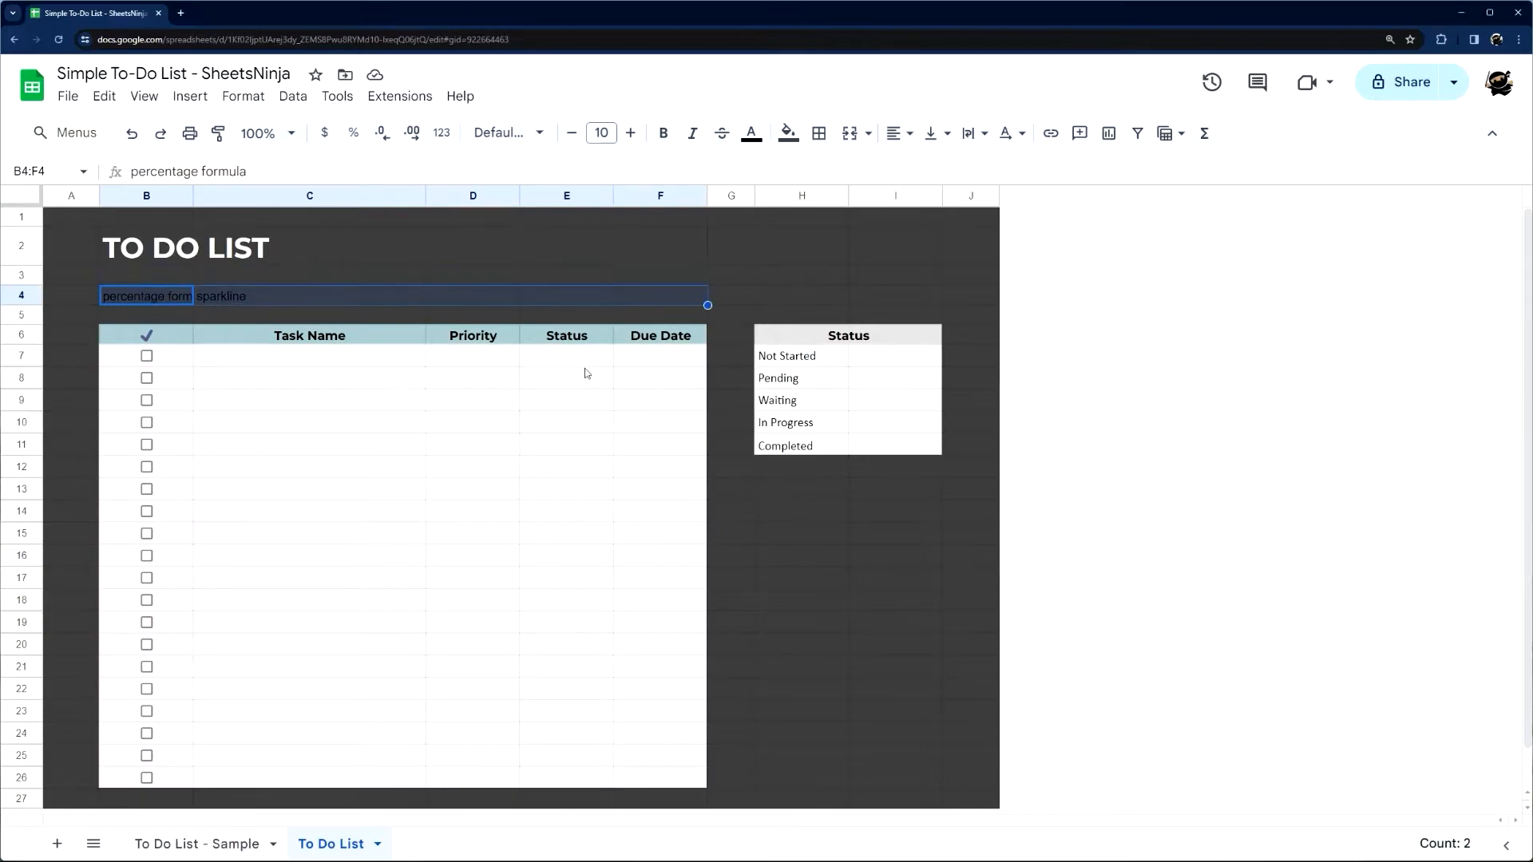
In the To Do List - Sample sheet, uncheck Task 3, Task 2 and Task 1 and examine the due date colors
{"action": "left_click", "coordinate": [192, 840]}
{"action": "left_click_drag", "start_coordinate": [202, 353], "coordinate": [583, 359]}
{"action": "left_click", "coordinate": [126, 400]}
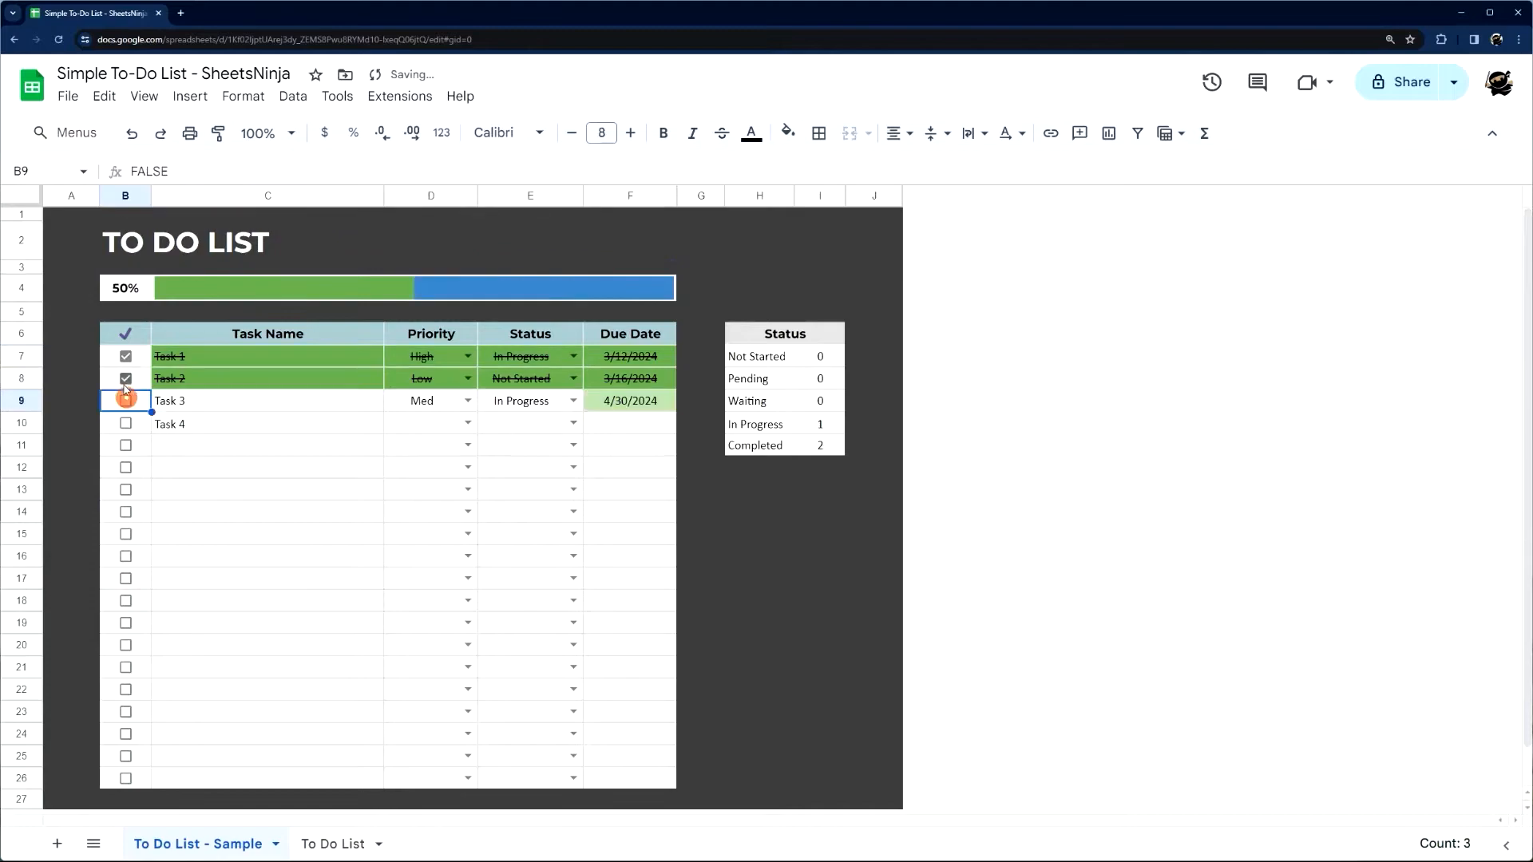
{"action": "left_click", "coordinate": [125, 378]}
{"action": "left_click", "coordinate": [126, 356]}
{"action": "left_click", "coordinate": [617, 362]}
{"action": "left_click_drag", "start_coordinate": [618, 362], "coordinate": [626, 441]}
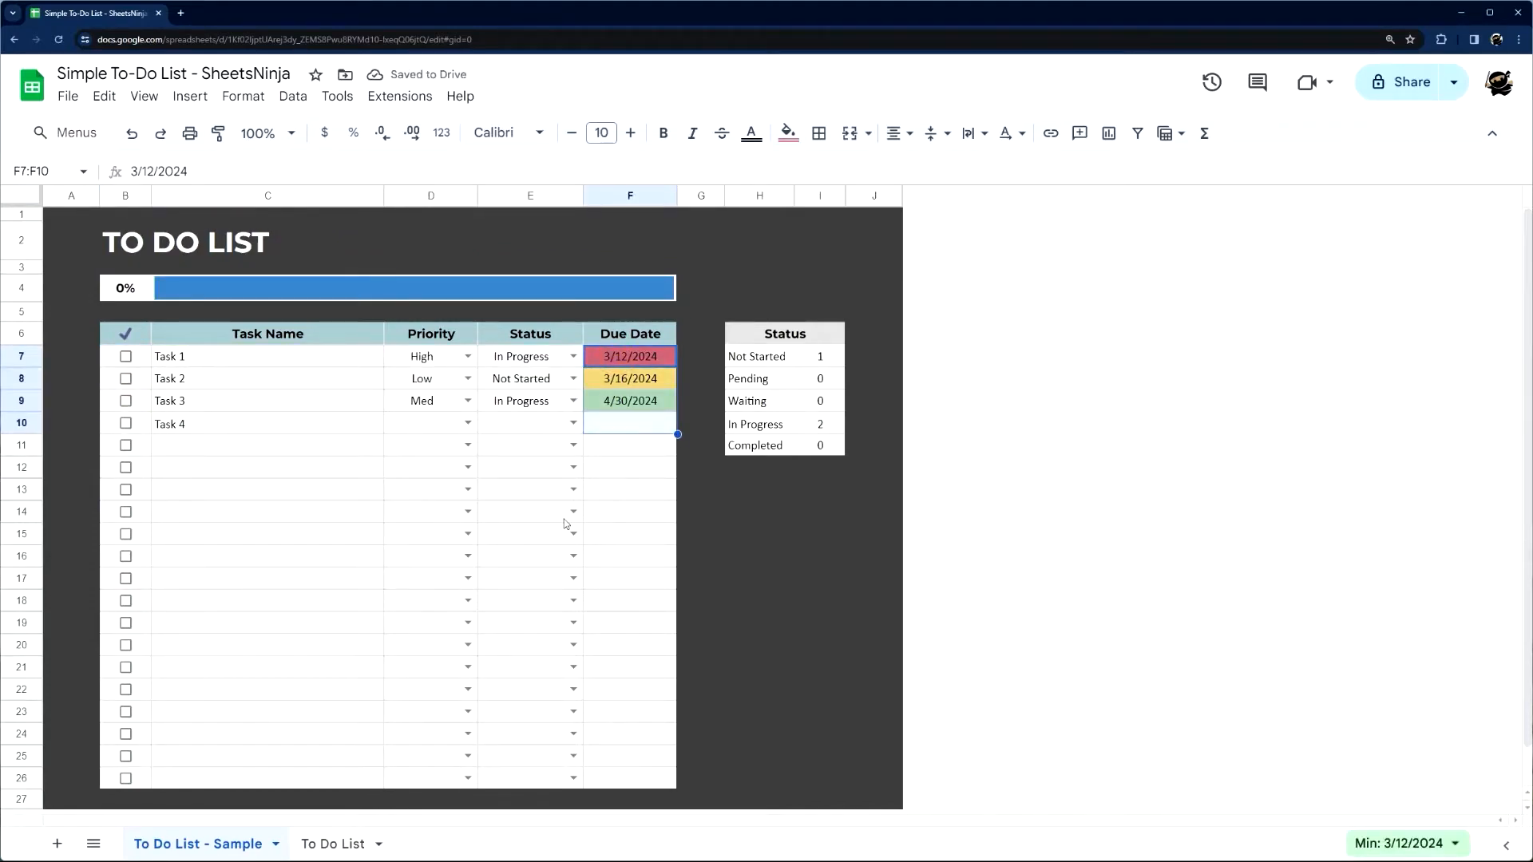
Add a dropdown validation rule to the Priority cells D7:D26 of the To Do List sheet
{"action": "left_click", "coordinate": [320, 845]}
{"action": "left_click_drag", "start_coordinate": [484, 356], "coordinate": [469, 780]}
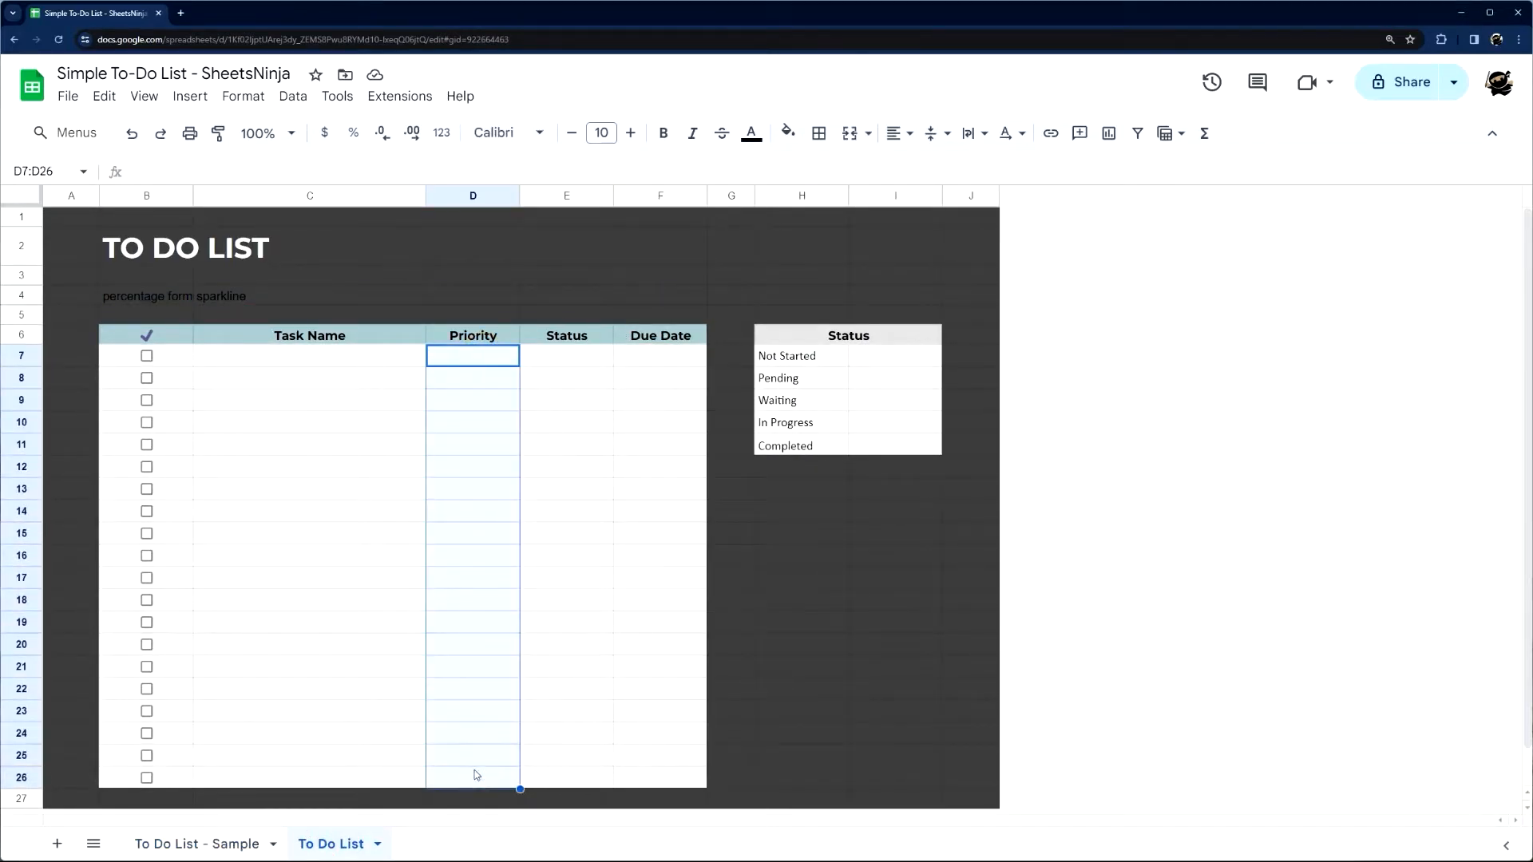
{"action": "right_click", "coordinate": [457, 587]}
{"action": "left_click", "coordinate": [527, 771]}
{"action": "left_click_drag", "start_coordinate": [1368, 358], "coordinate": [1234, 357]}
Enter Low, Med and High as the Priority dropdown's items
{"action": "type", "text": "Low"}
{"action": "key", "text": "Tab"}
{"action": "key", "text": "Tab"}
{"action": "key", "text": "Tab"}
{"action": "key", "text": "Tab"}
{"action": "type", "text": "Me"}
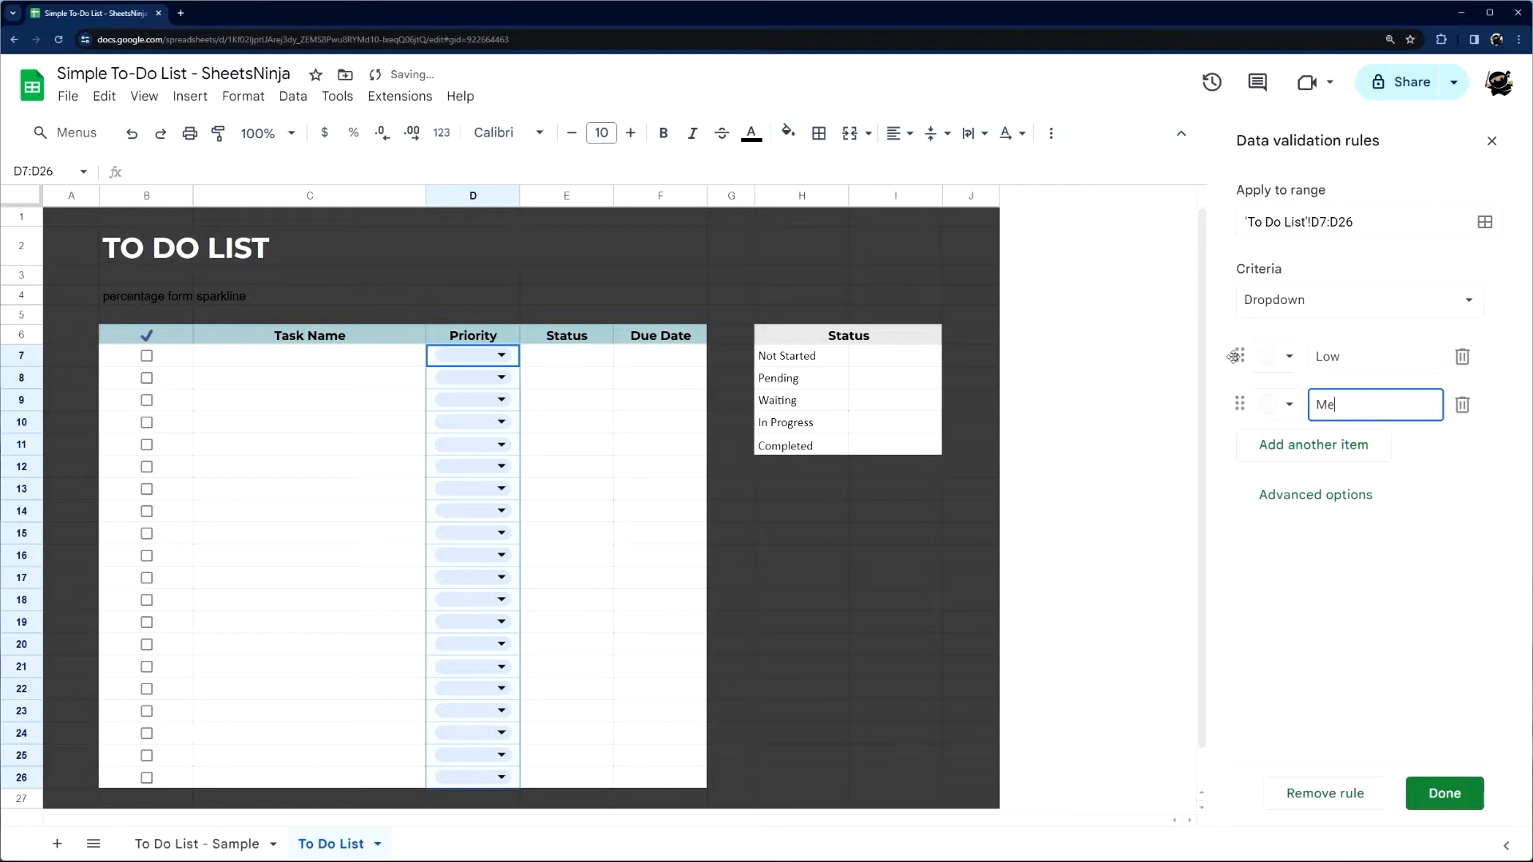
{"action": "type", "text": "d"}
{"action": "key", "text": "Return"}
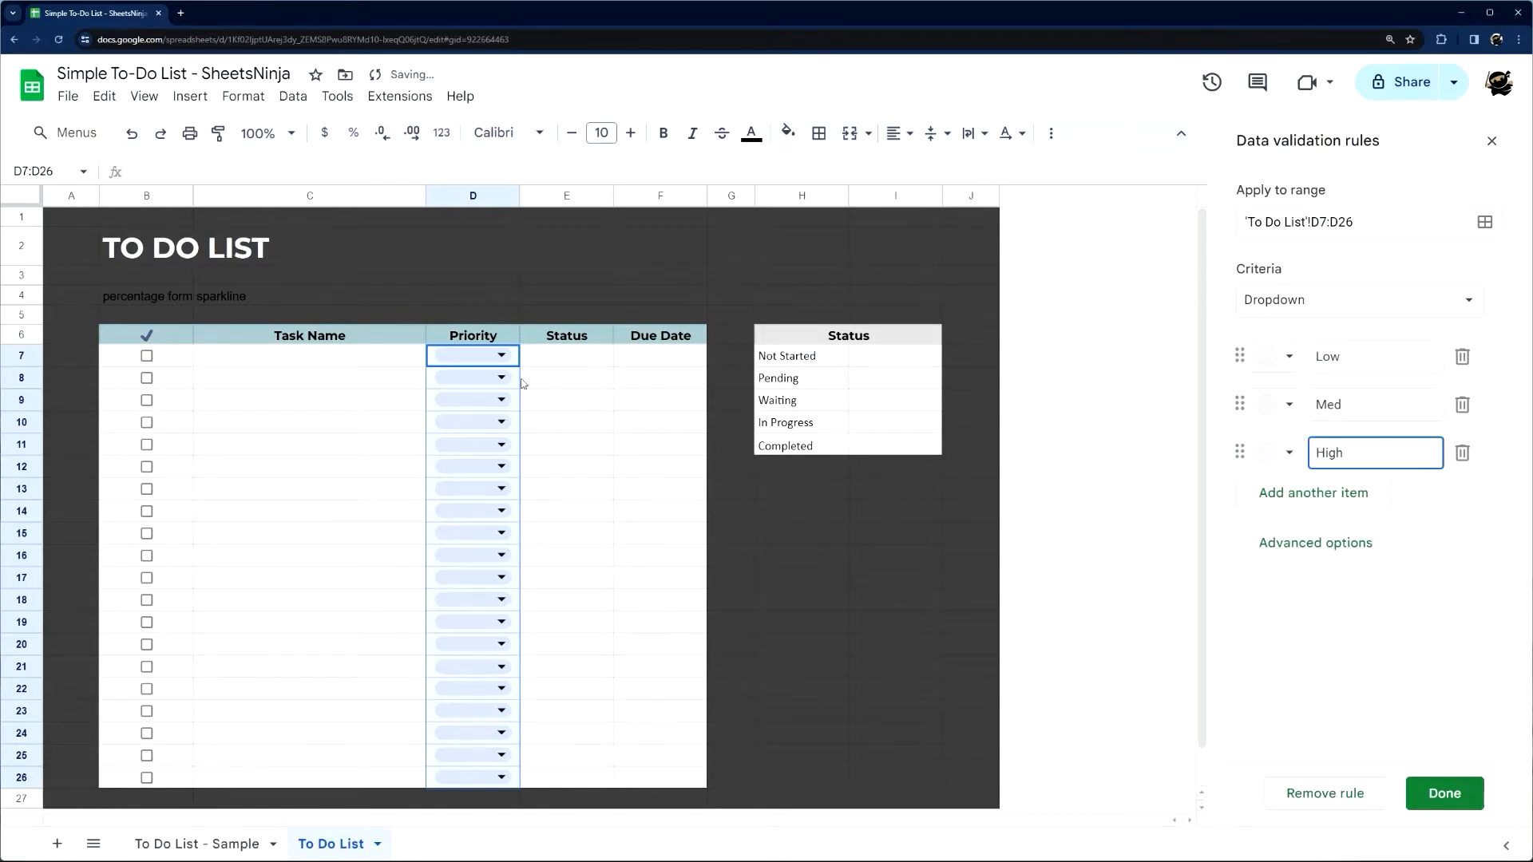
Set the Priority dropdown's display style to Arrow and save the rule
{"action": "left_click", "coordinate": [1316, 549]}
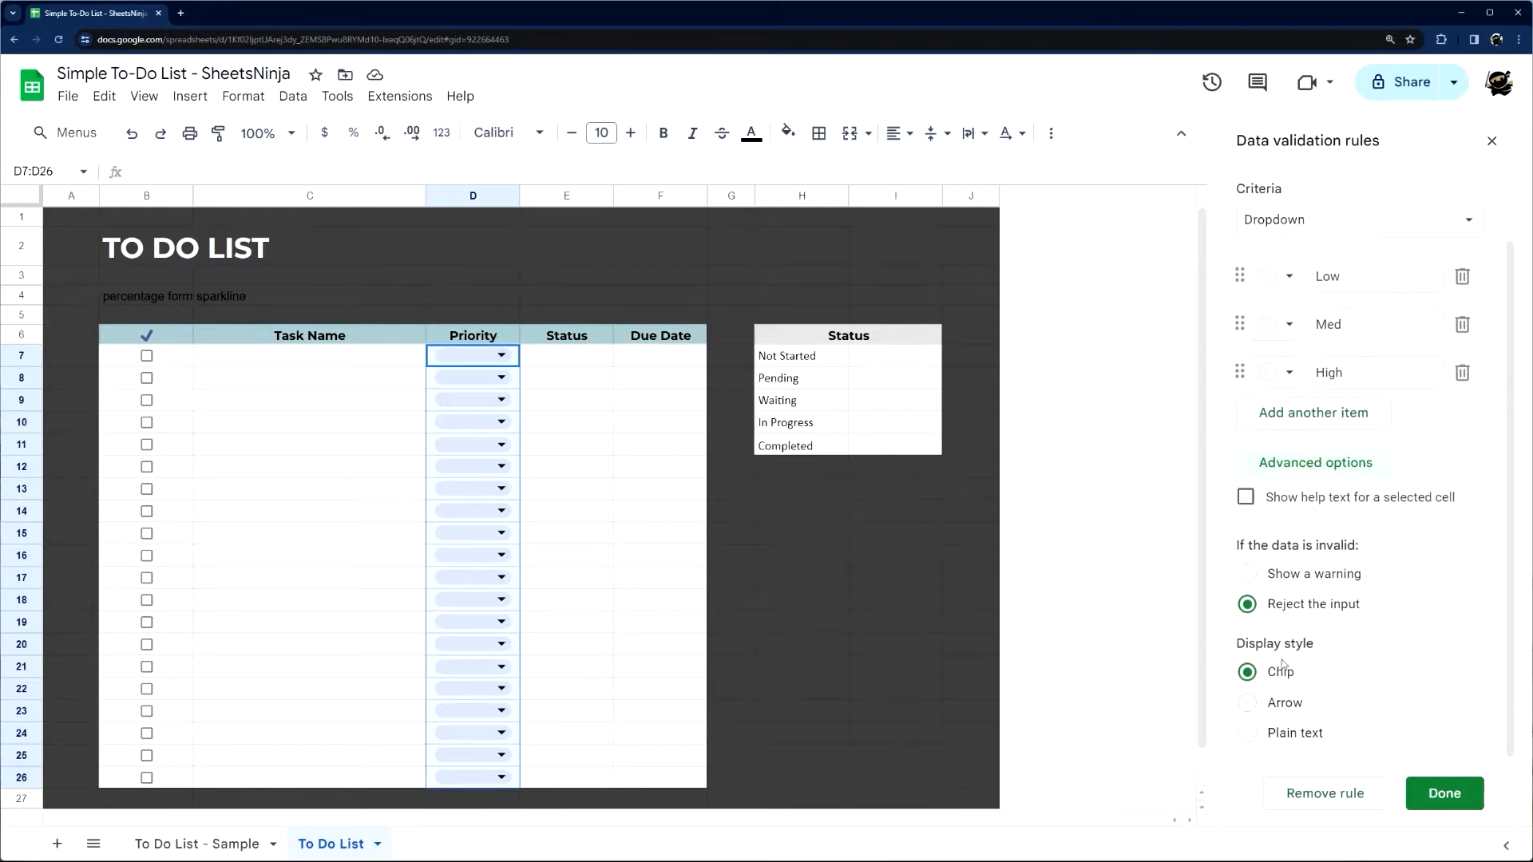
{"action": "left_click", "coordinate": [1249, 706]}
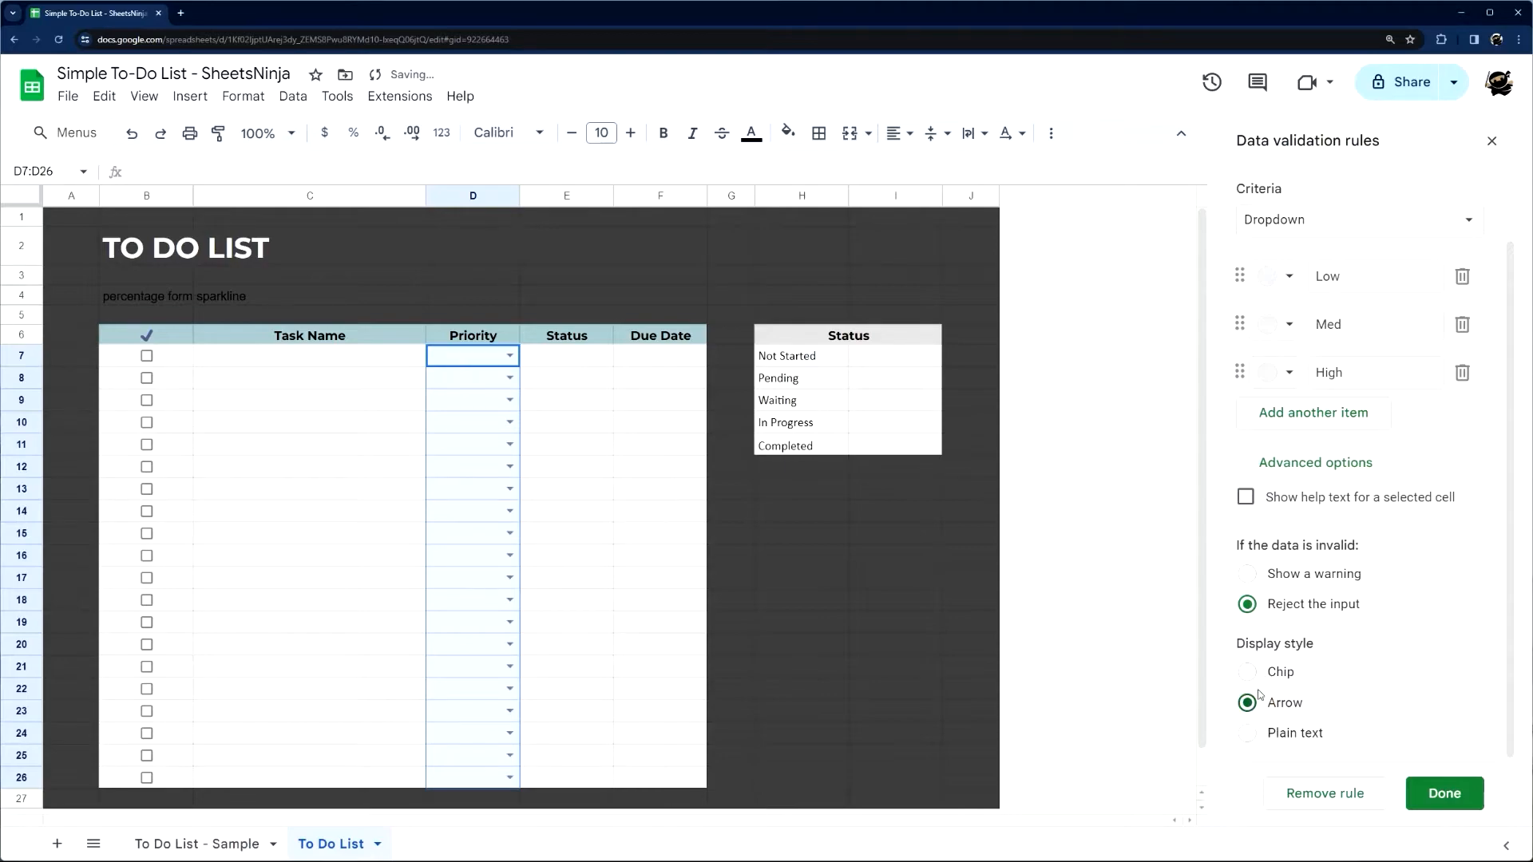
{"action": "left_click", "coordinate": [1435, 792]}
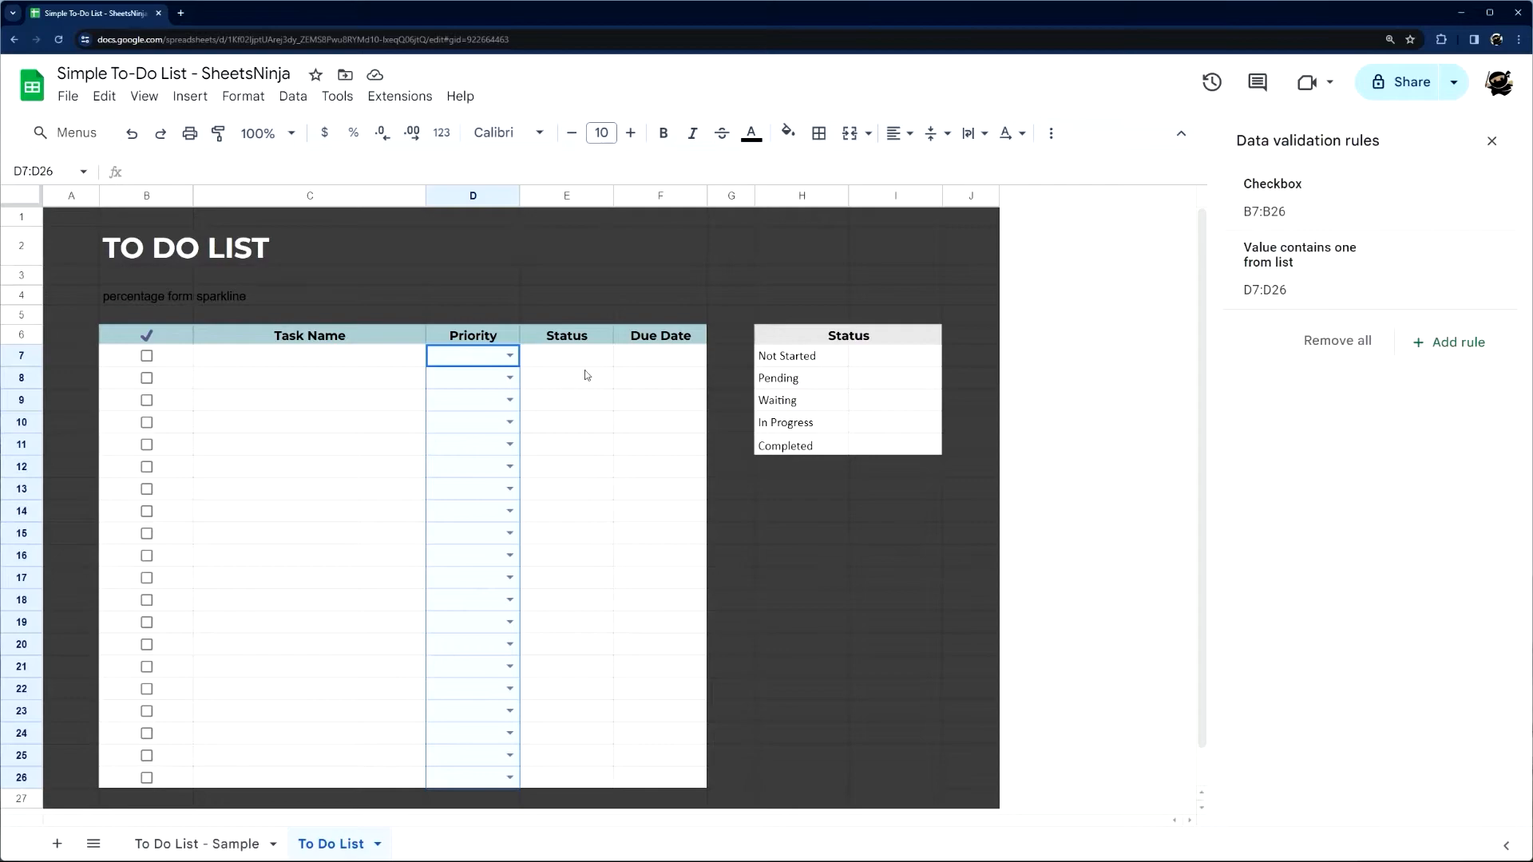
Add a dropdown validation rule to the Status cells E7:E26 of the To Do List sheet
{"action": "left_click_drag", "start_coordinate": [581, 361], "coordinate": [580, 775]}
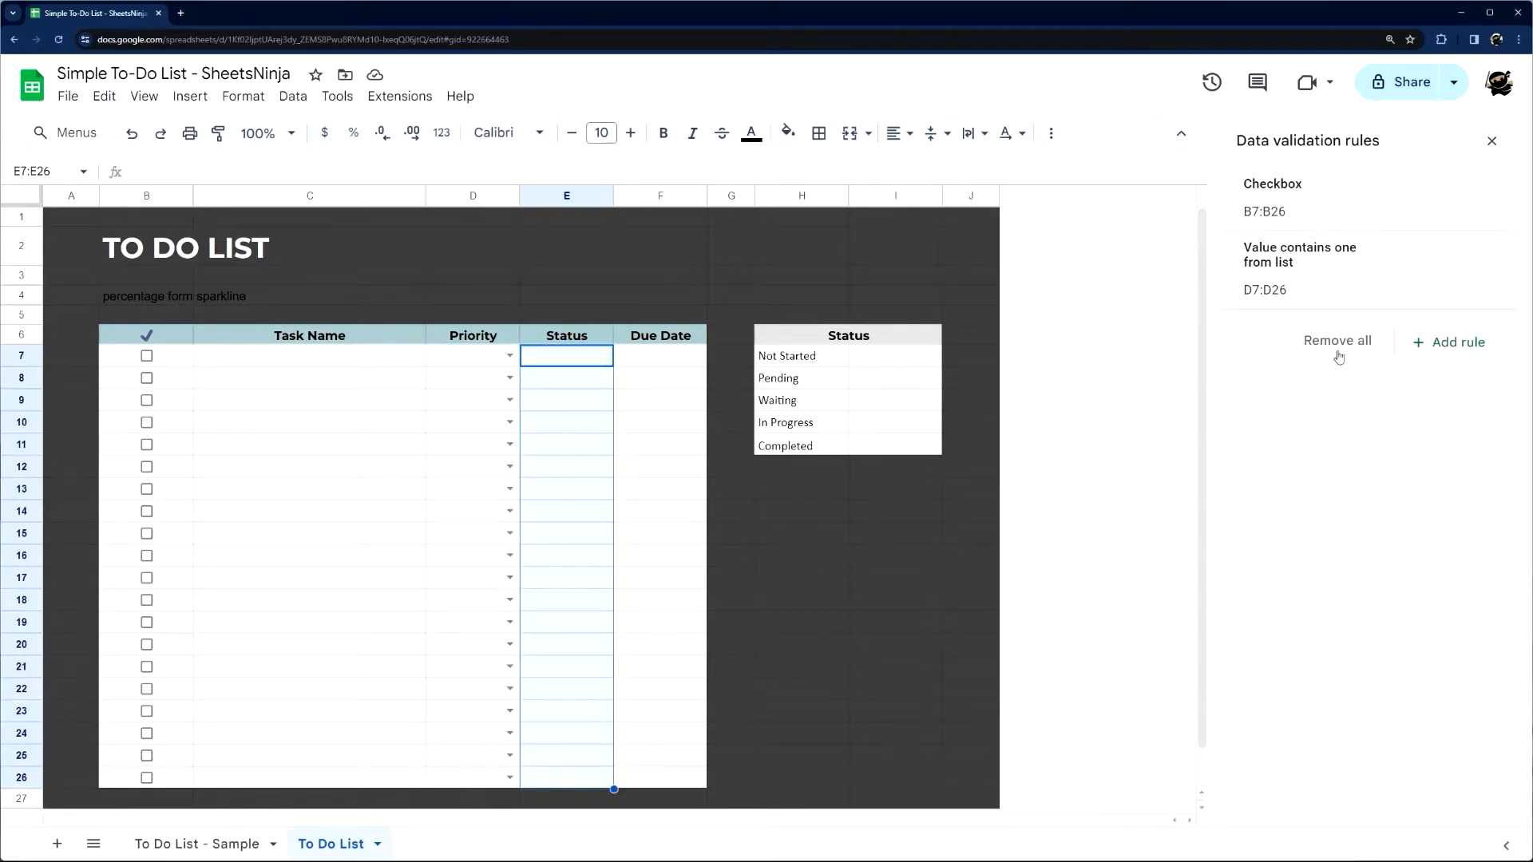
{"action": "left_click", "coordinate": [1439, 342]}
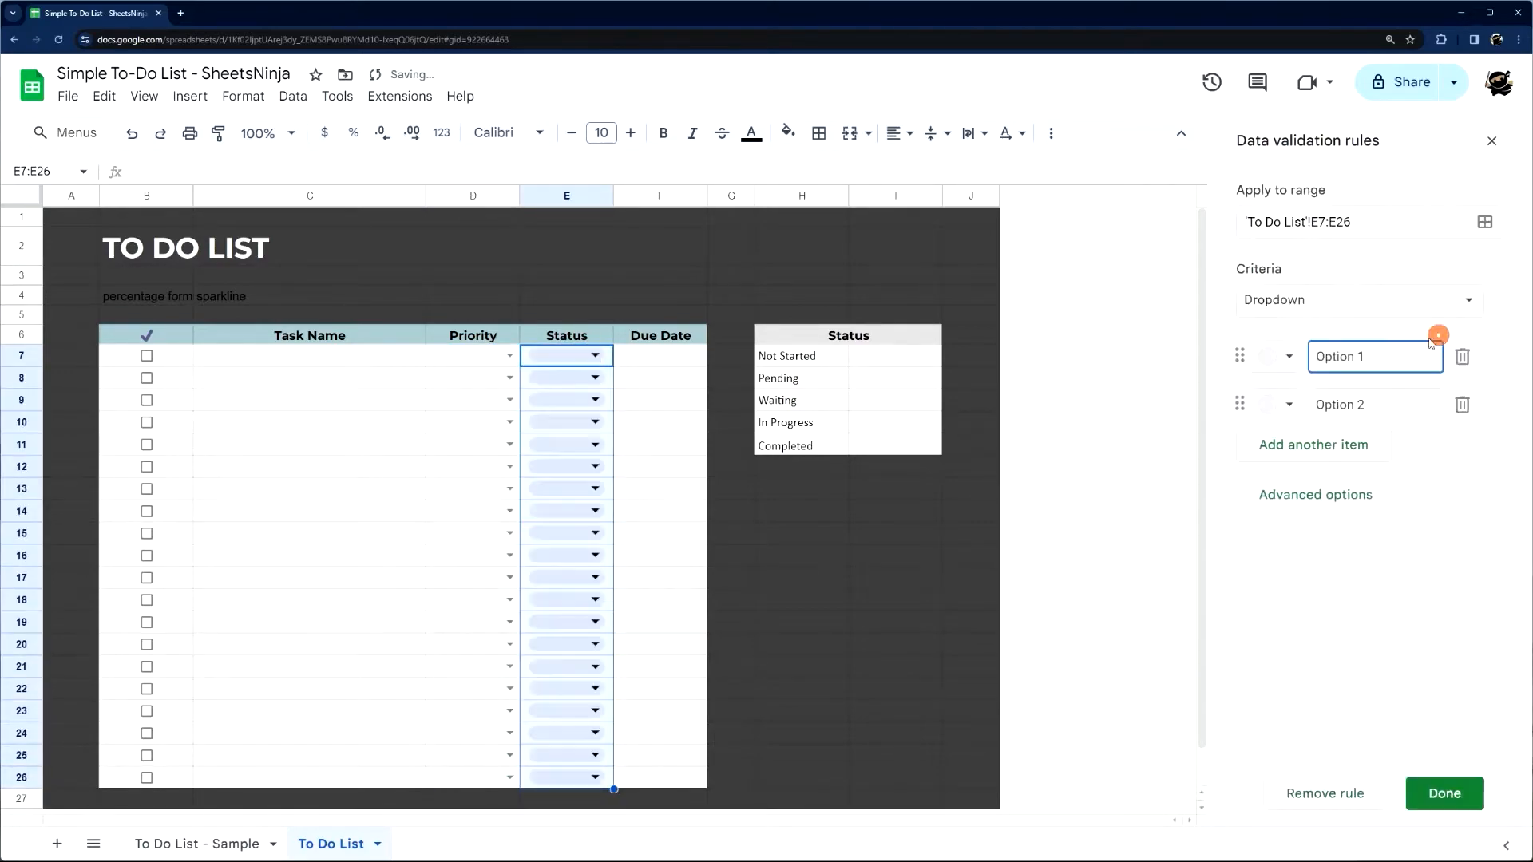
{"action": "left_click", "coordinate": [1318, 310]}
{"action": "left_click", "coordinate": [1339, 309]}
Enter Not Started, Pending, Waiting and In Progress as the Status dropdown's items
{"action": "left_click", "coordinate": [1369, 356]}
{"action": "type", "text": "Not S"}
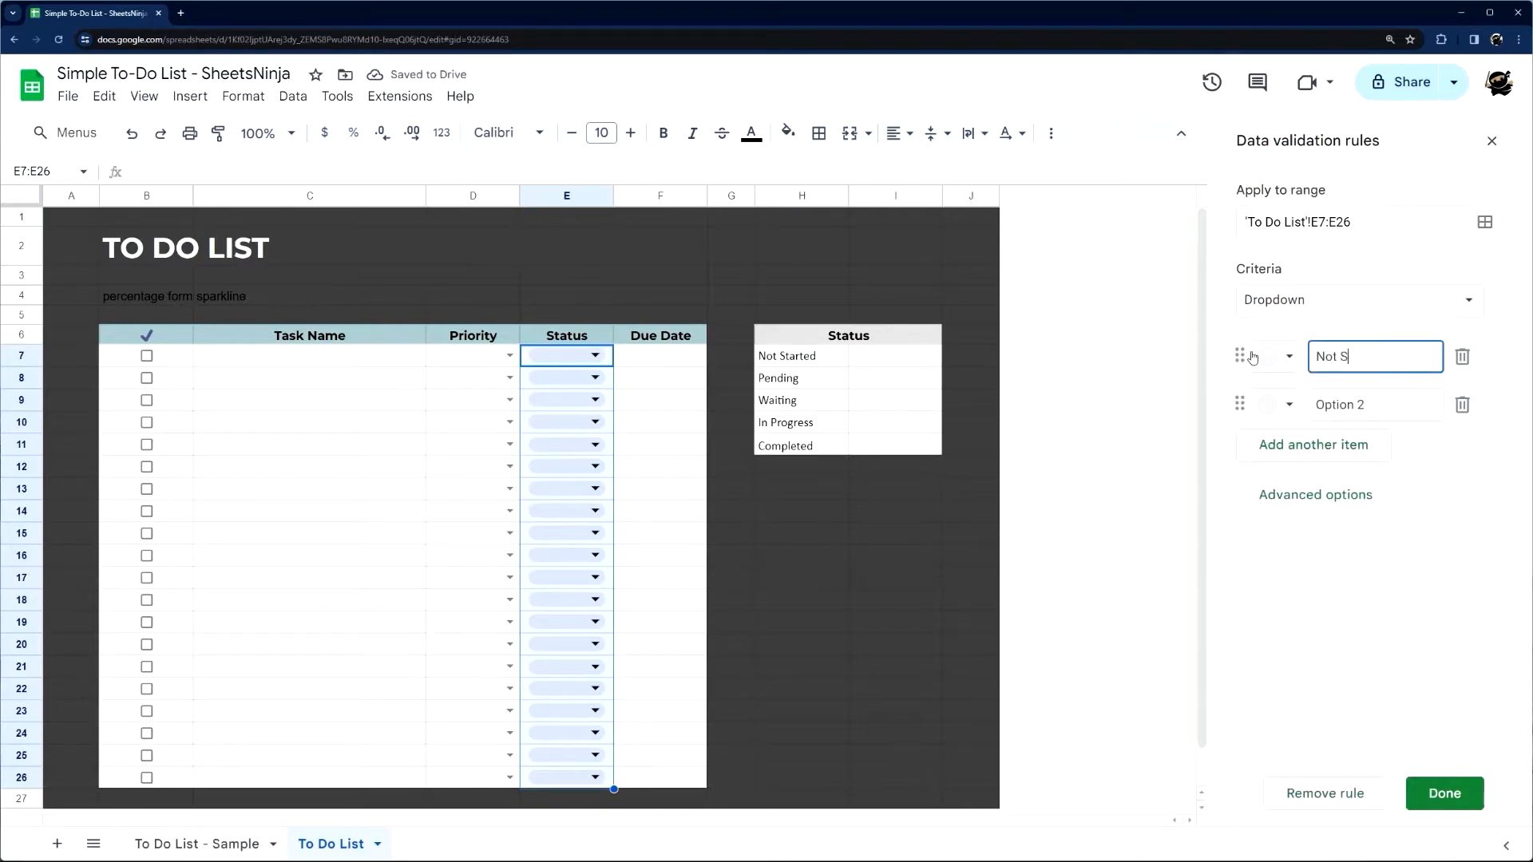
{"action": "type", "text": "tarted"}
{"action": "key", "text": "Tab"}
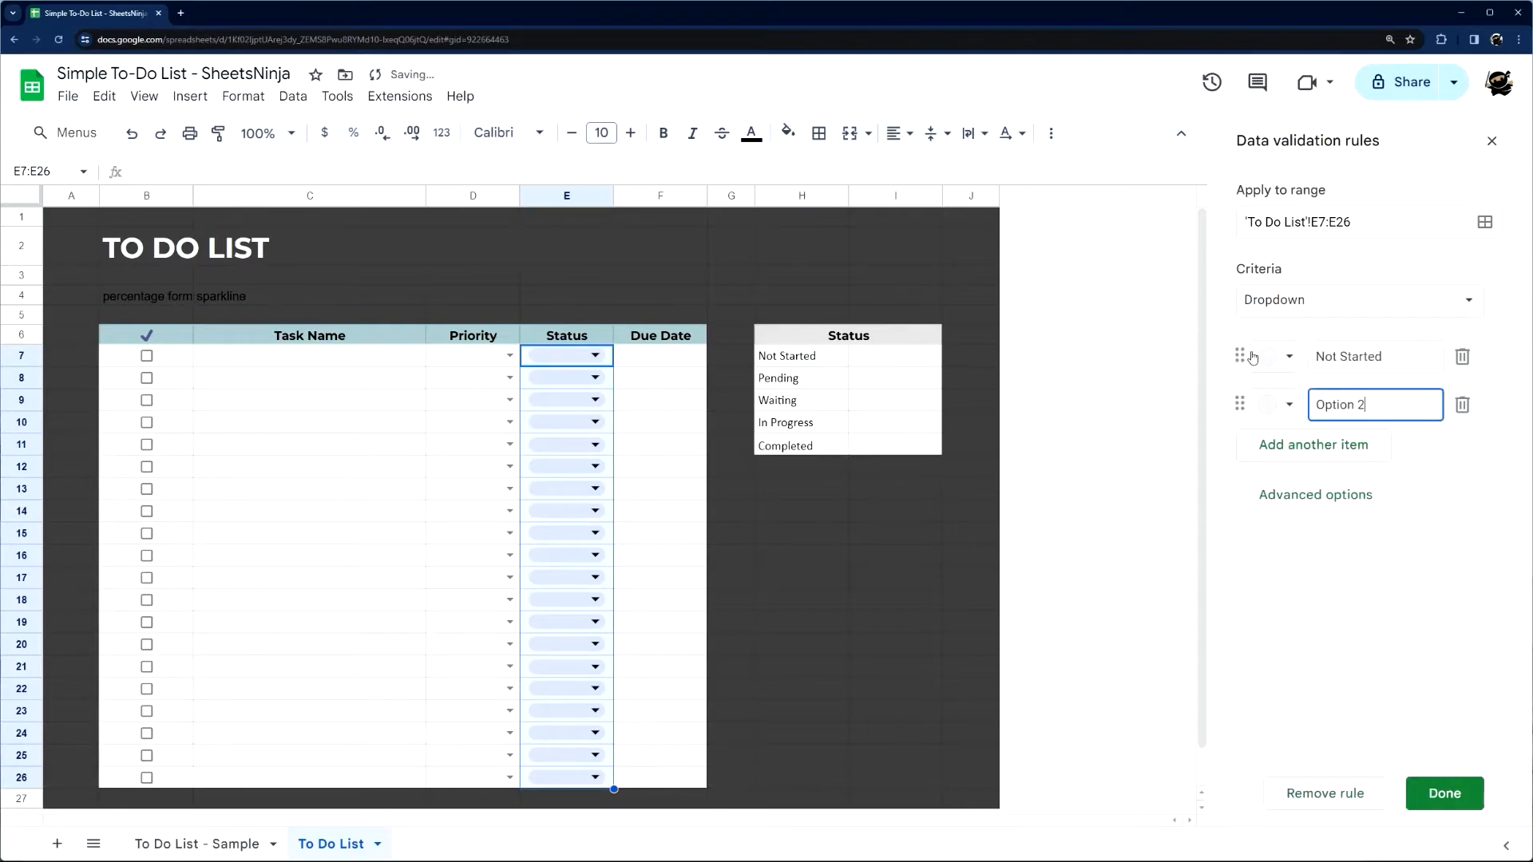
{"action": "type", "text": "Pending"}
{"action": "key", "text": "Return"}
{"action": "type", "text": "Waiting"}
{"action": "key", "text": "Return"}
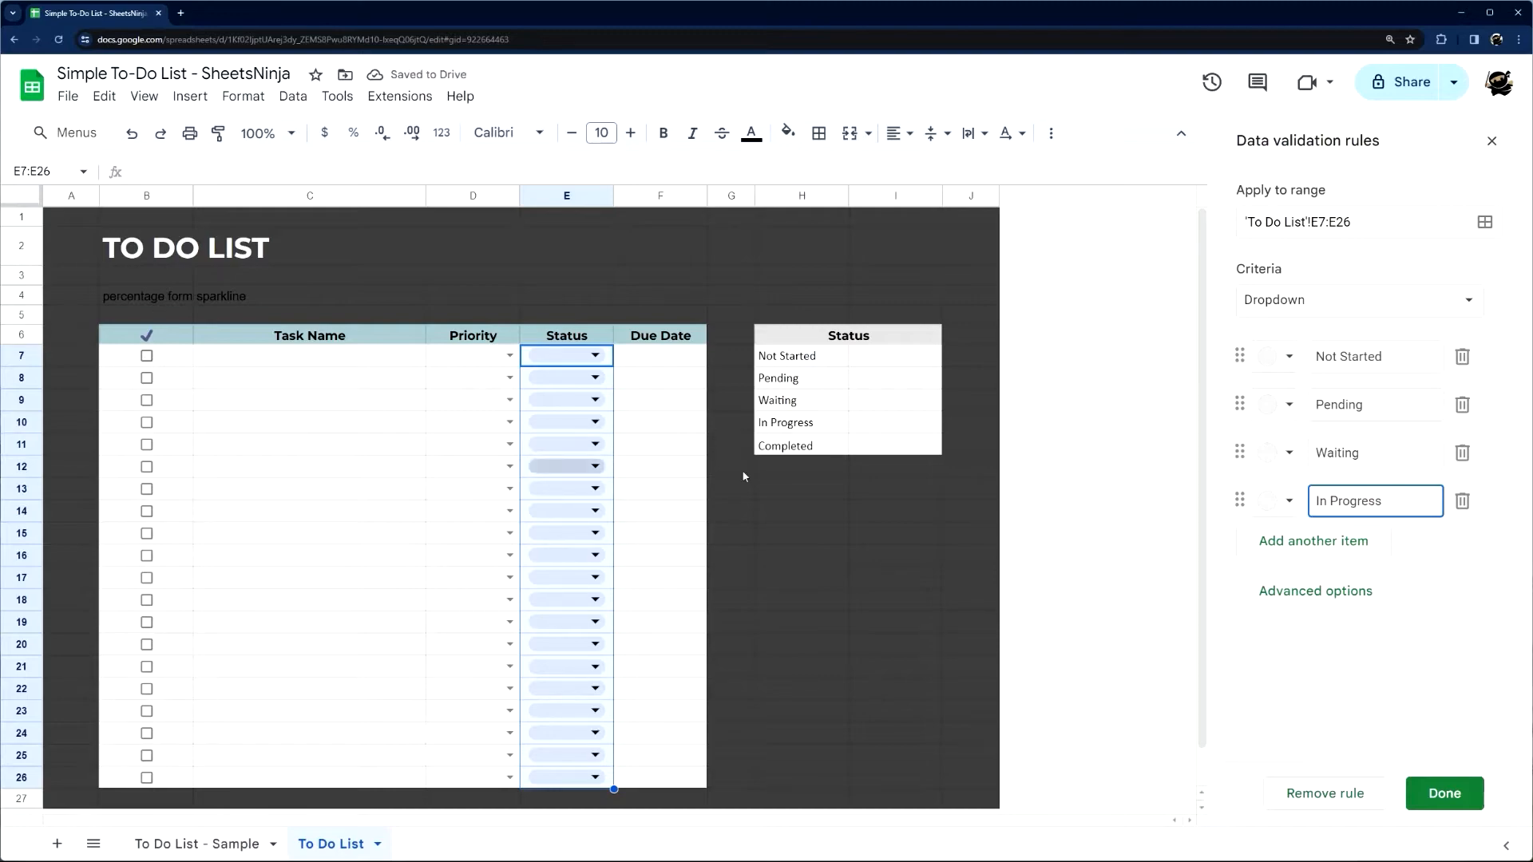
Set the Status dropdown's display style to Arrow and save the rule
{"action": "left_click", "coordinate": [1320, 591]}
{"action": "scroll", "coordinate": [1317, 622], "scroll_direction": "down", "scroll_amount": 2}
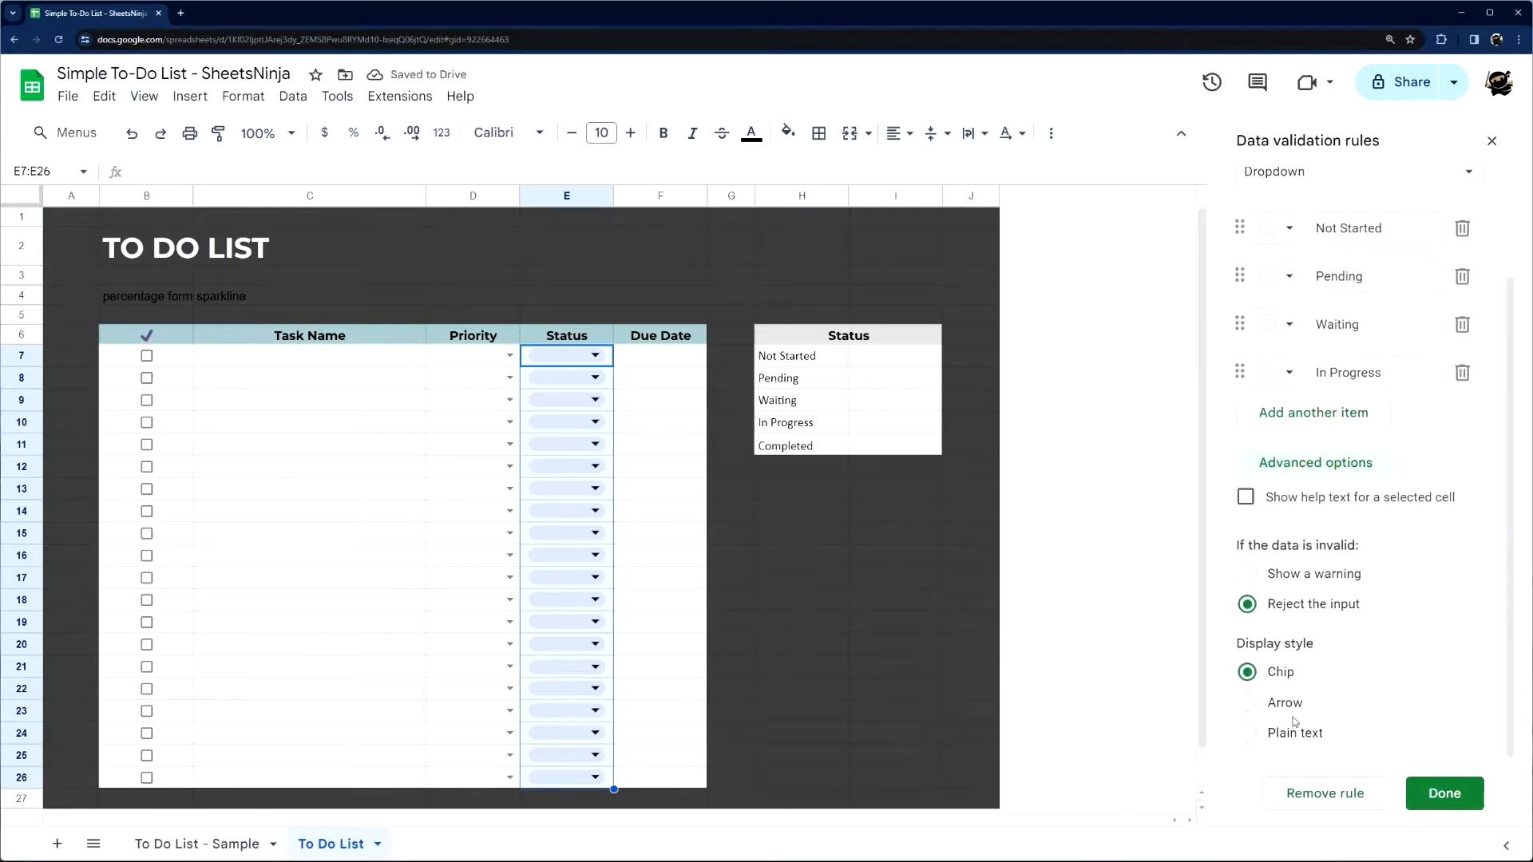
{"action": "left_click", "coordinate": [1247, 702]}
{"action": "left_click", "coordinate": [1441, 796]}
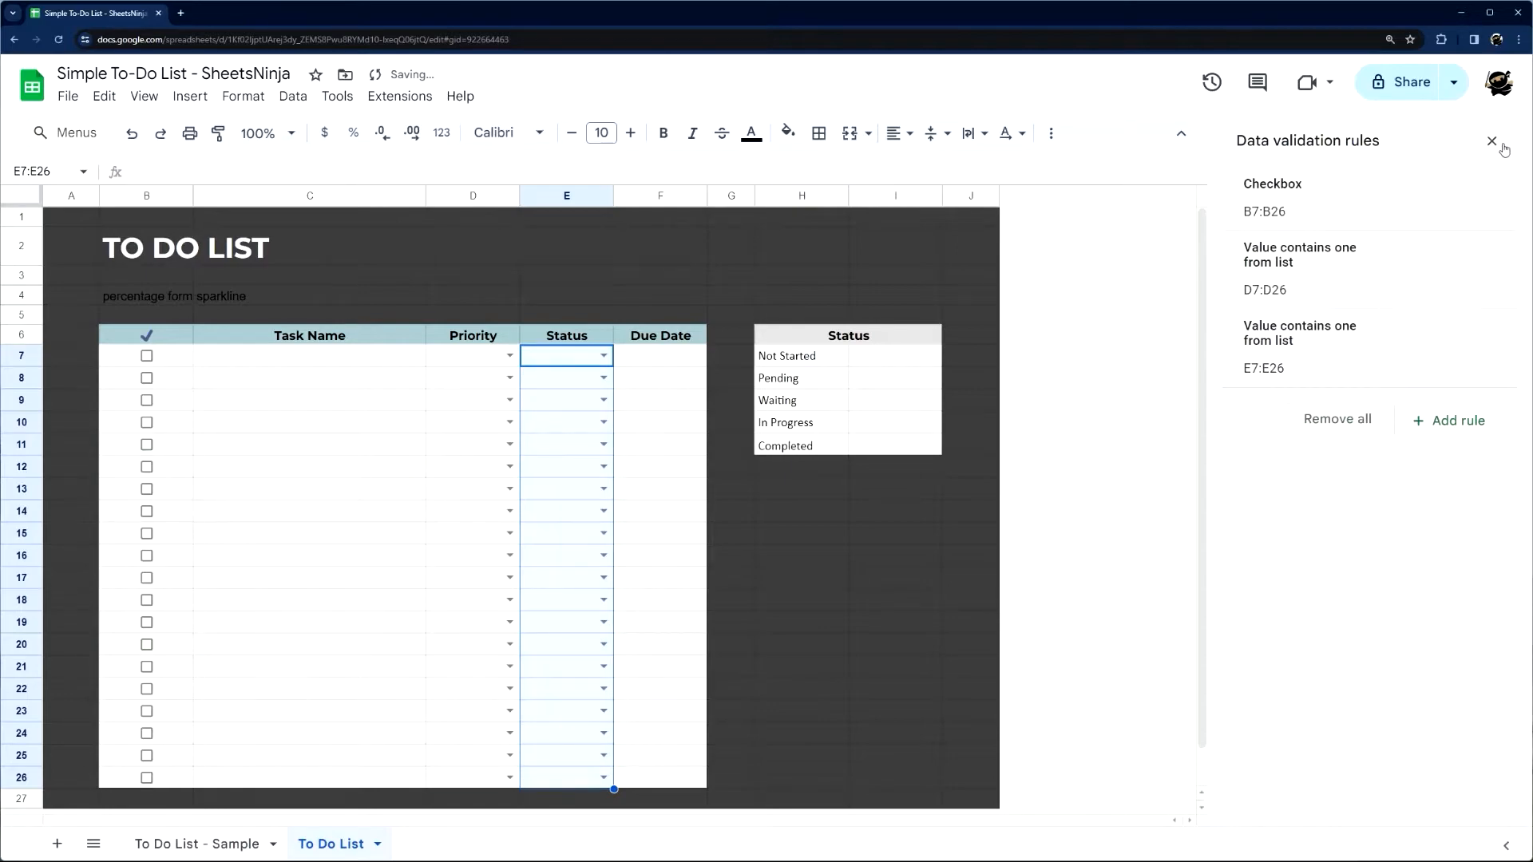
Compare how empty Due Date cells respond to editing in the To Do List sheet and in the To Do List - Sample sheet
{"action": "left_click", "coordinate": [651, 354]}
{"action": "double_click", "coordinate": [653, 357]}
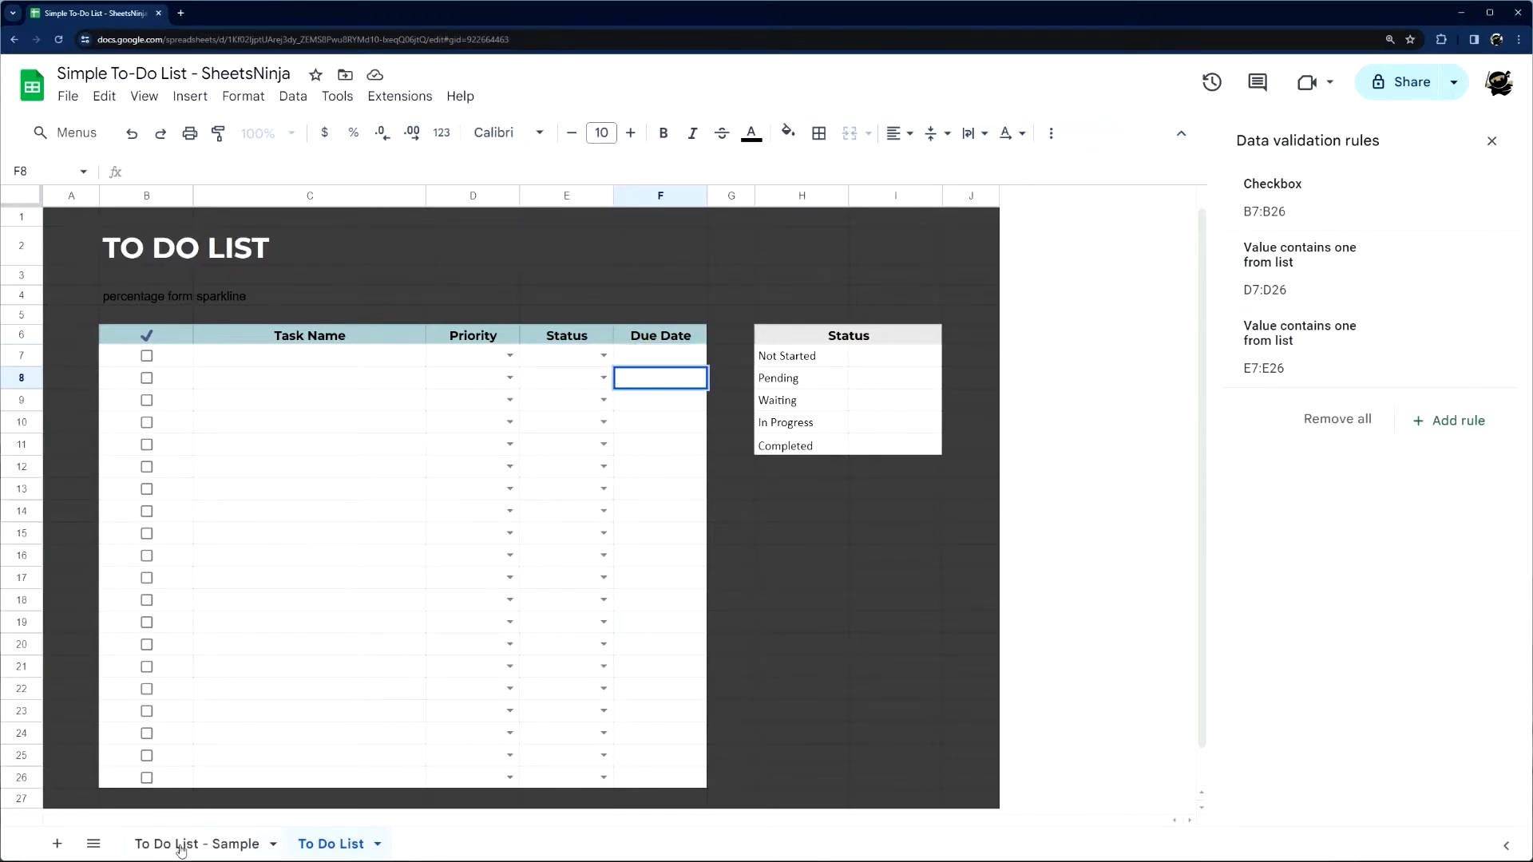
{"action": "left_click", "coordinate": [177, 844]}
{"action": "left_click", "coordinate": [633, 423]}
{"action": "double_click", "coordinate": [634, 424]}
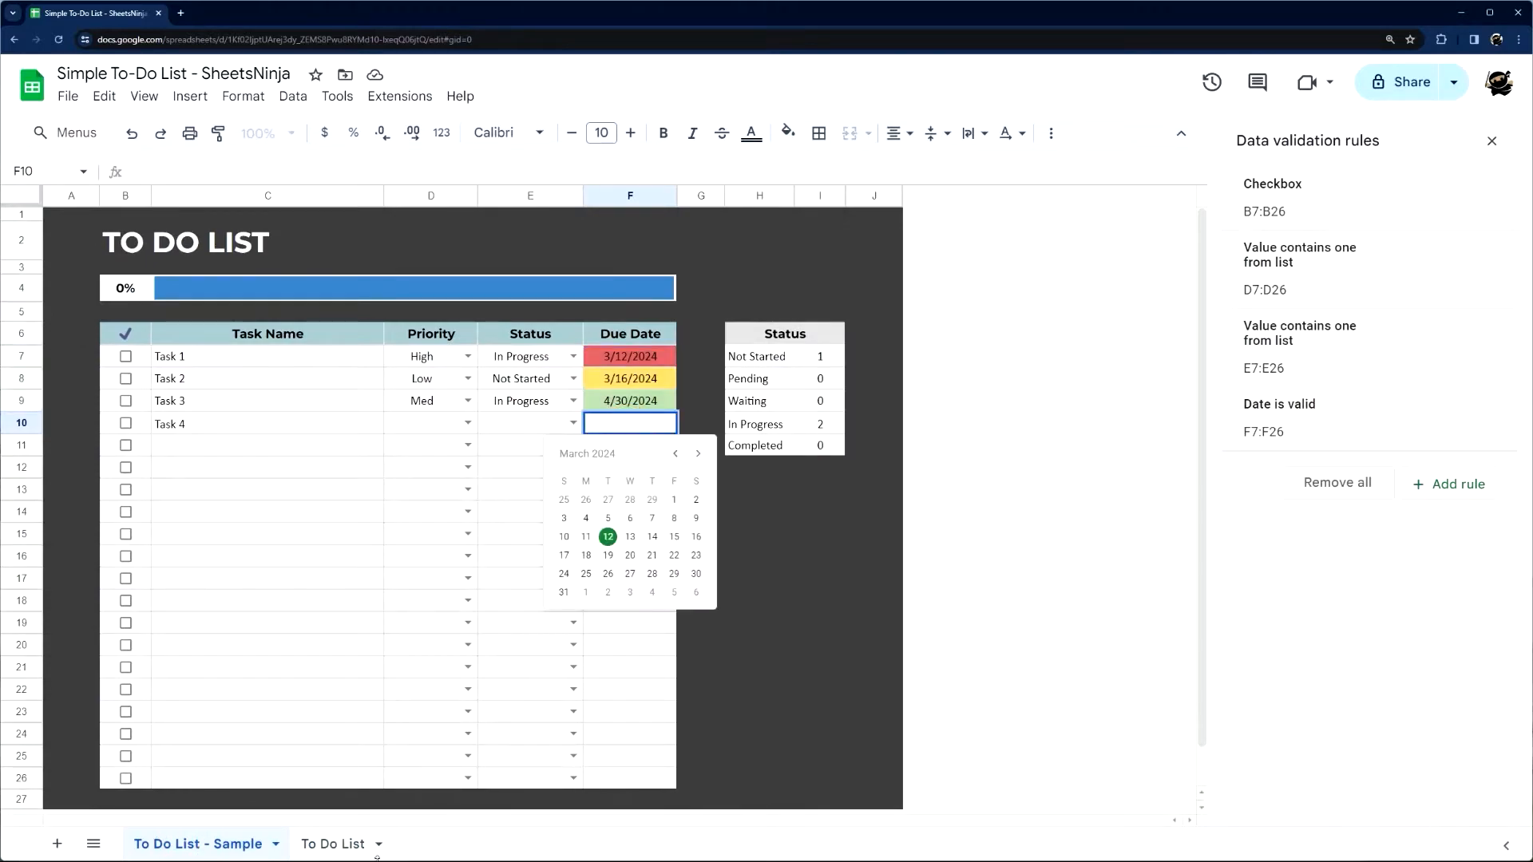
Add an Is valid date validation rule to the Due Date cells F7:F26 of the To Do List sheet
{"action": "left_click", "coordinate": [335, 844]}
{"action": "left_click_drag", "start_coordinate": [648, 355], "coordinate": [656, 779]}
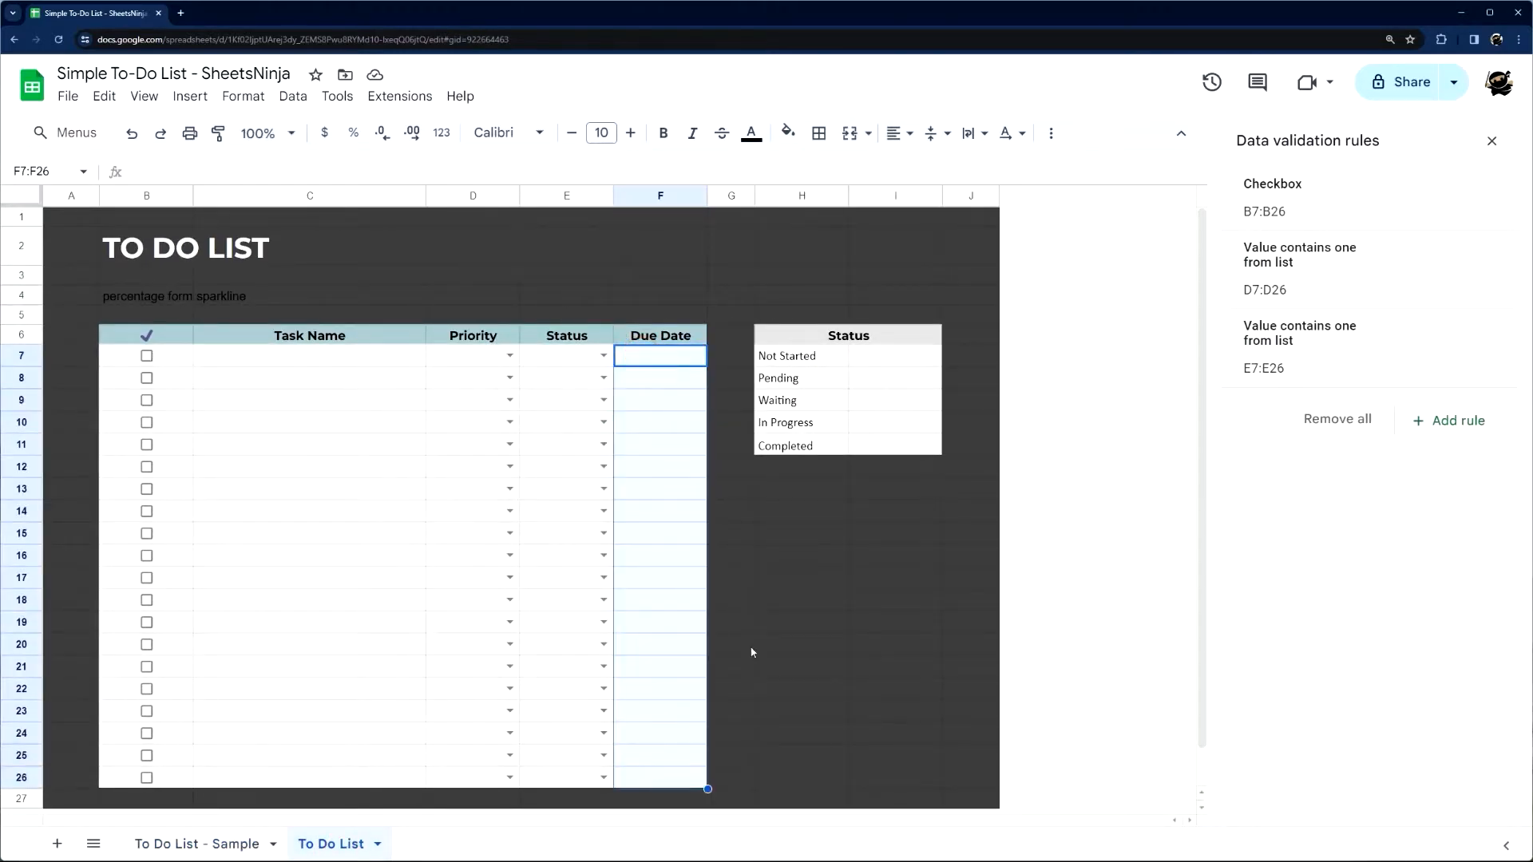
{"action": "right_click", "coordinate": [669, 436]}
{"action": "left_click", "coordinate": [745, 758]}
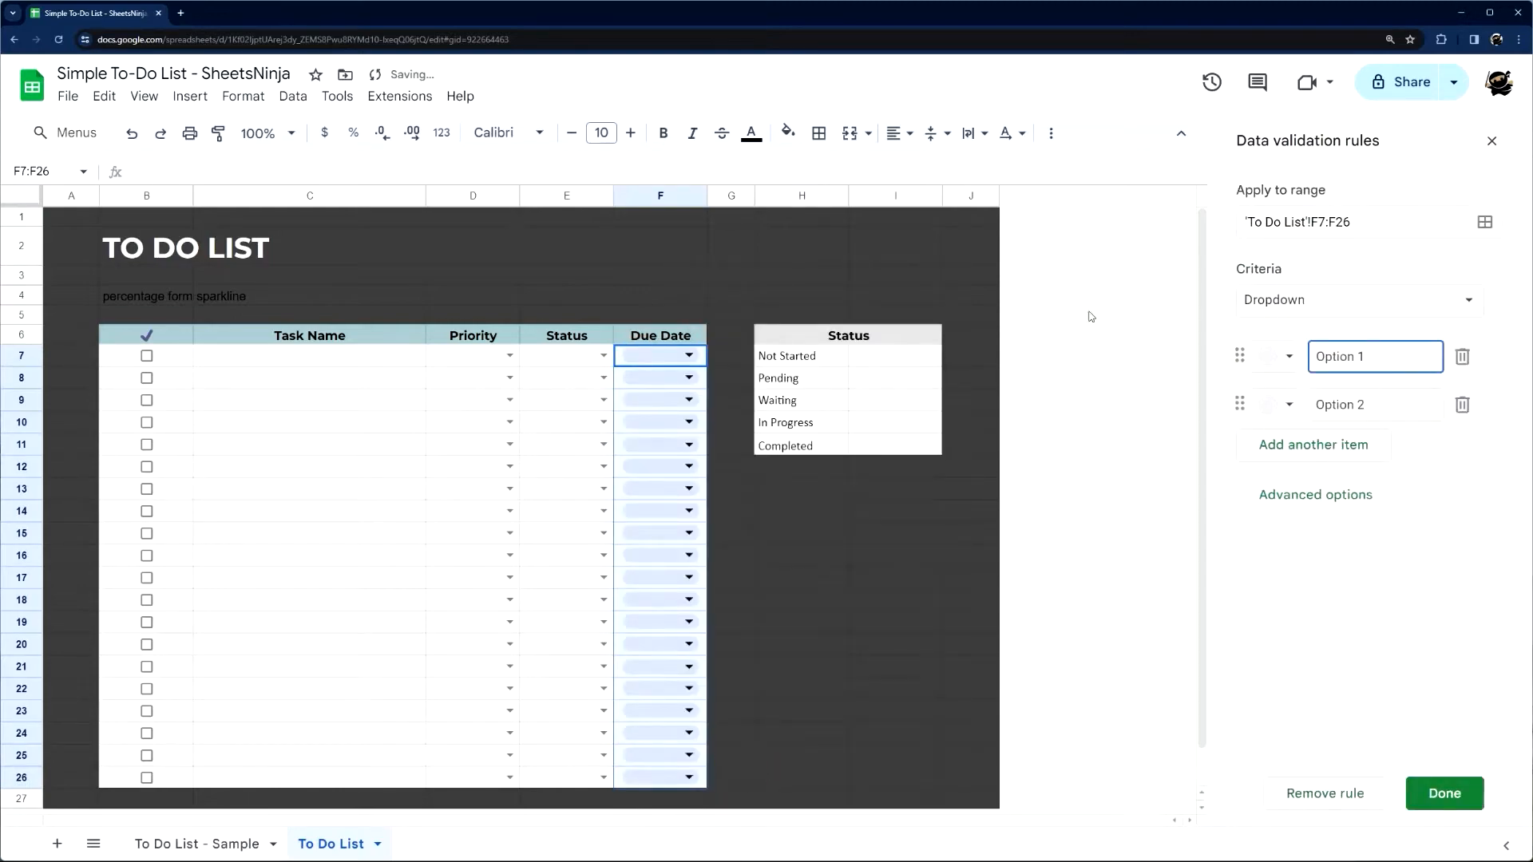
{"action": "left_click", "coordinate": [1243, 297]}
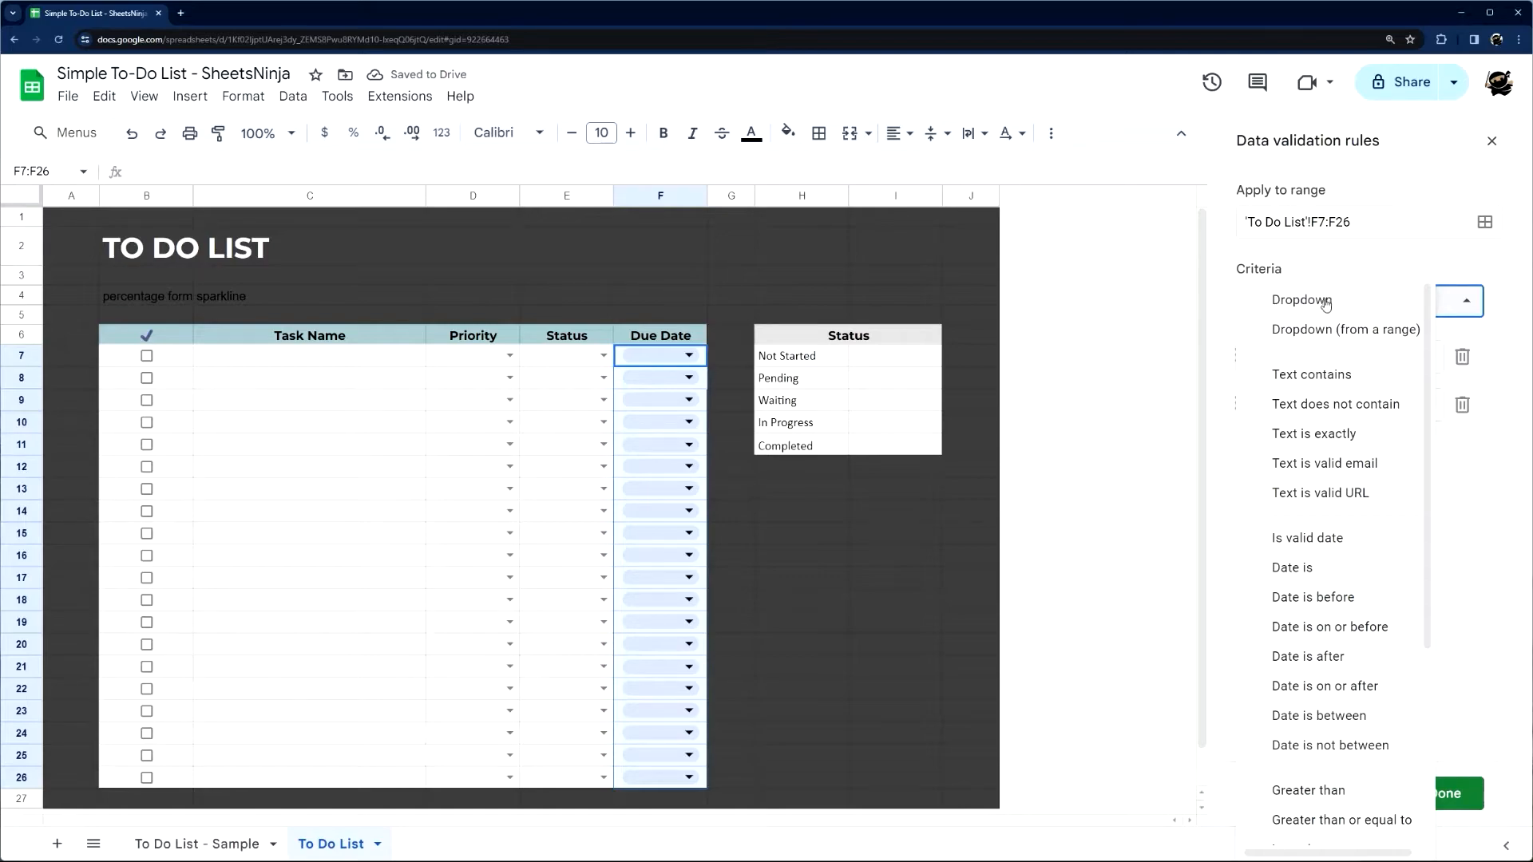
{"action": "left_click", "coordinate": [1304, 541]}
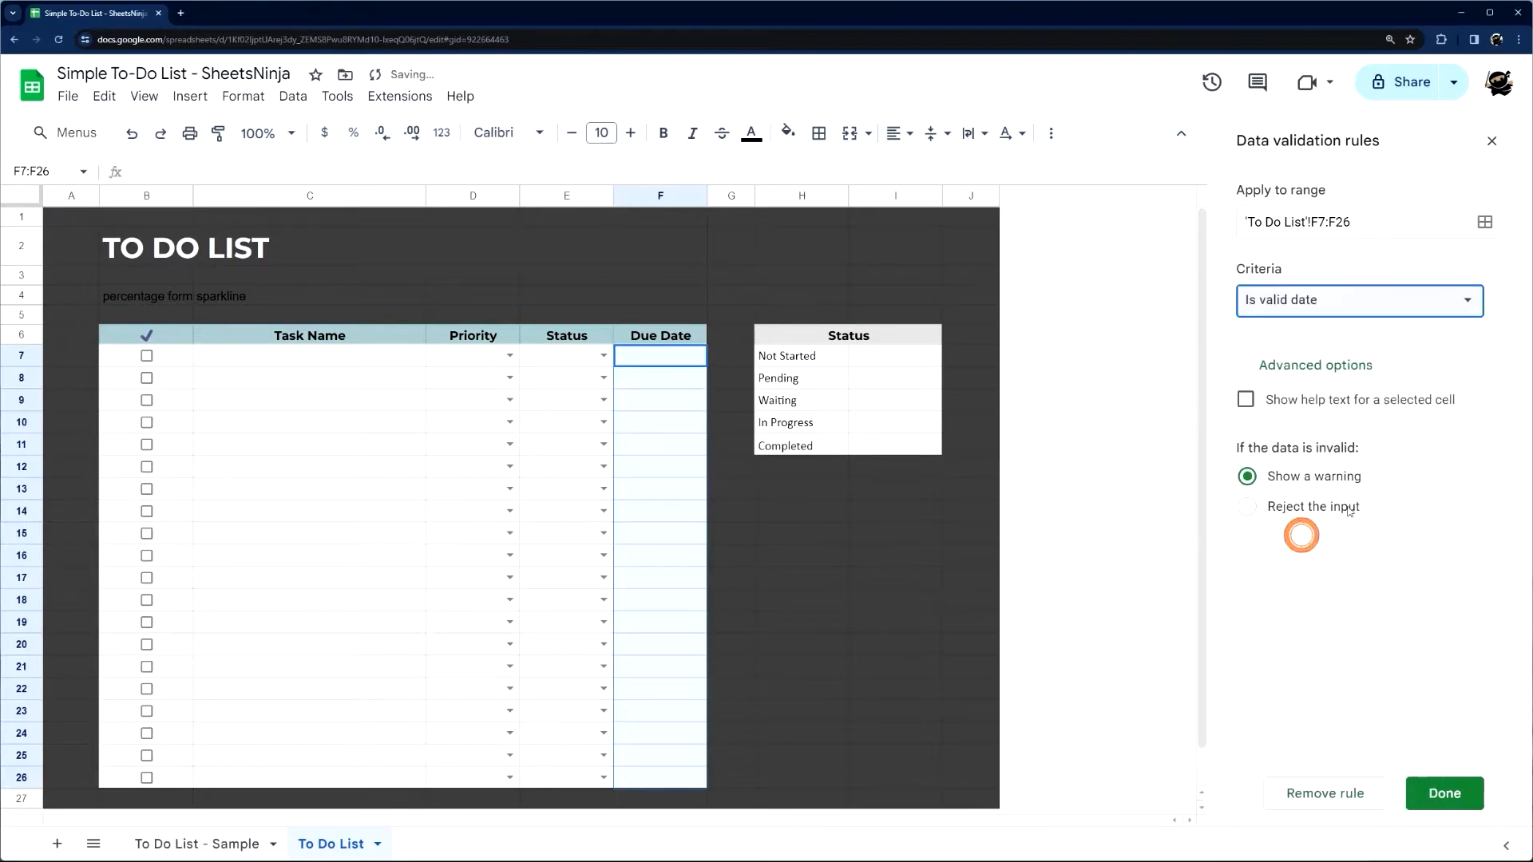
{"action": "left_click", "coordinate": [1449, 793]}
Pick 3/12/2024 as the due date in F7 and center the cells D7:F26 horizontally
{"action": "double_click", "coordinate": [684, 356]}
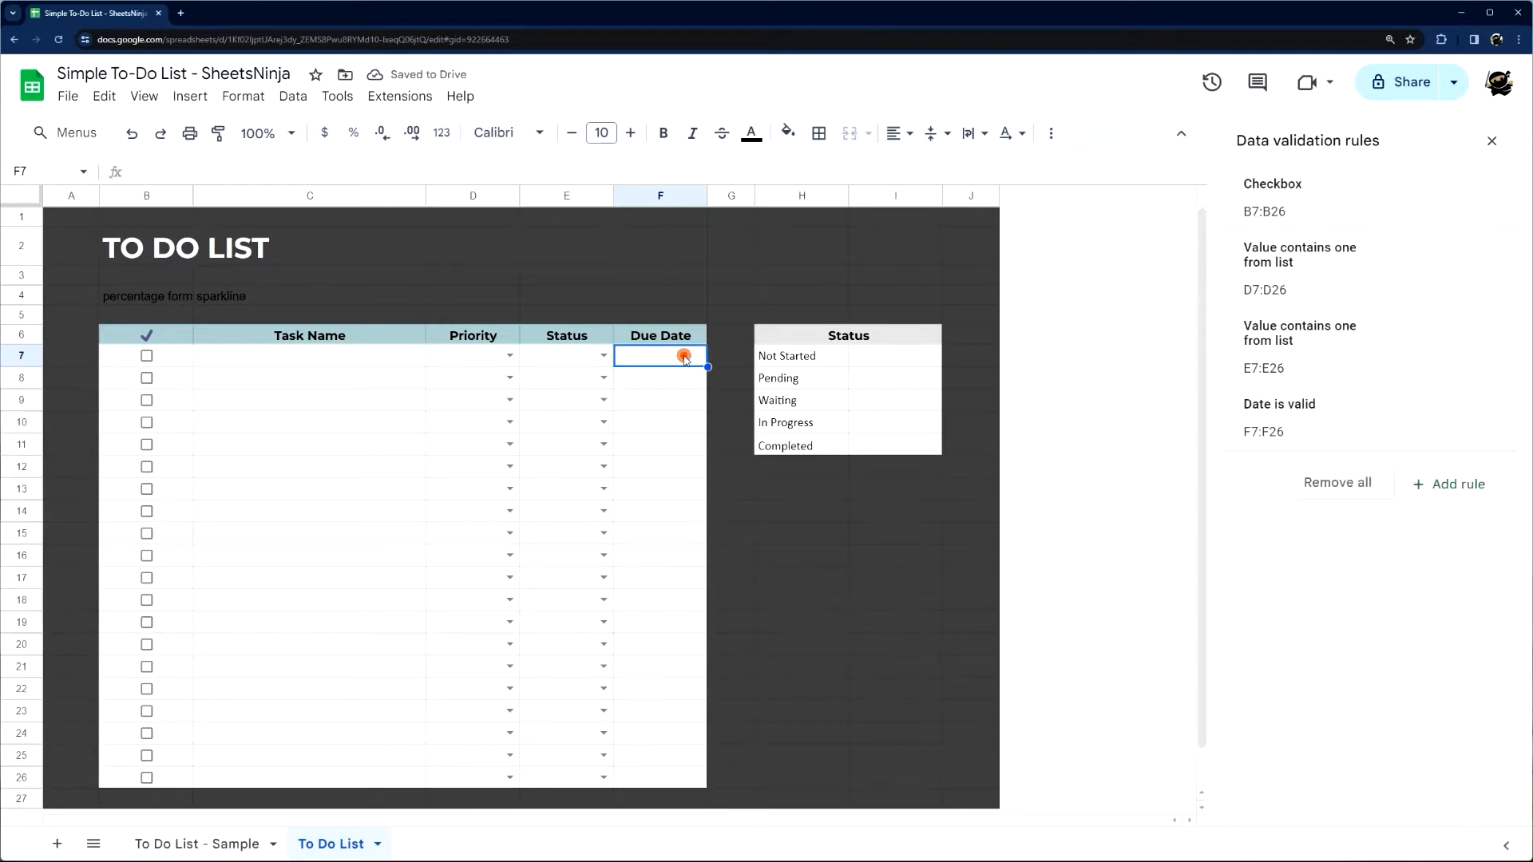
{"action": "left_click", "coordinate": [642, 468]}
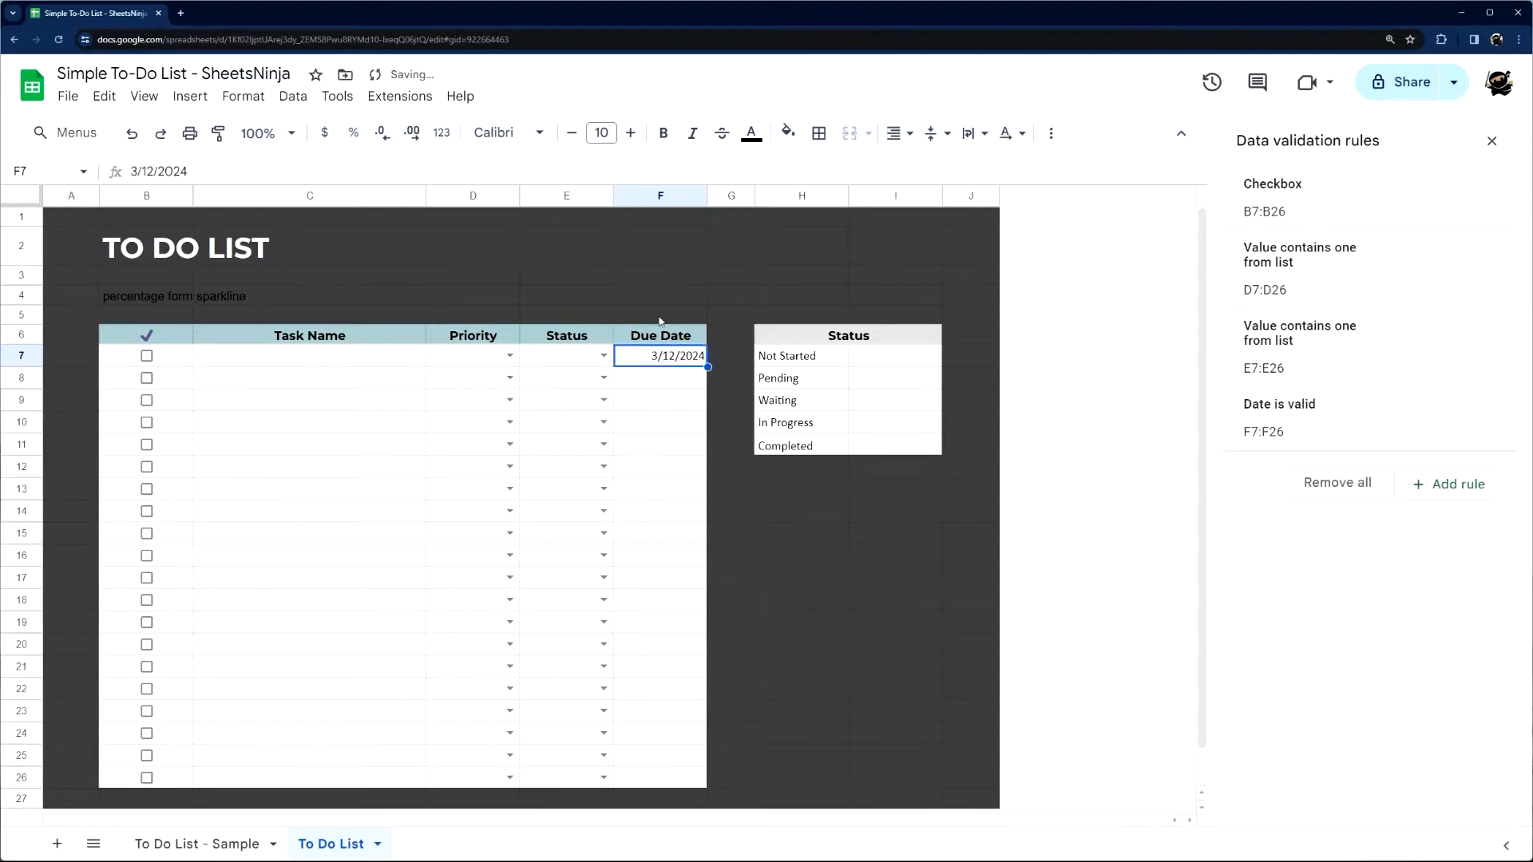
{"action": "left_click_drag", "start_coordinate": [483, 355], "coordinate": [678, 781]}
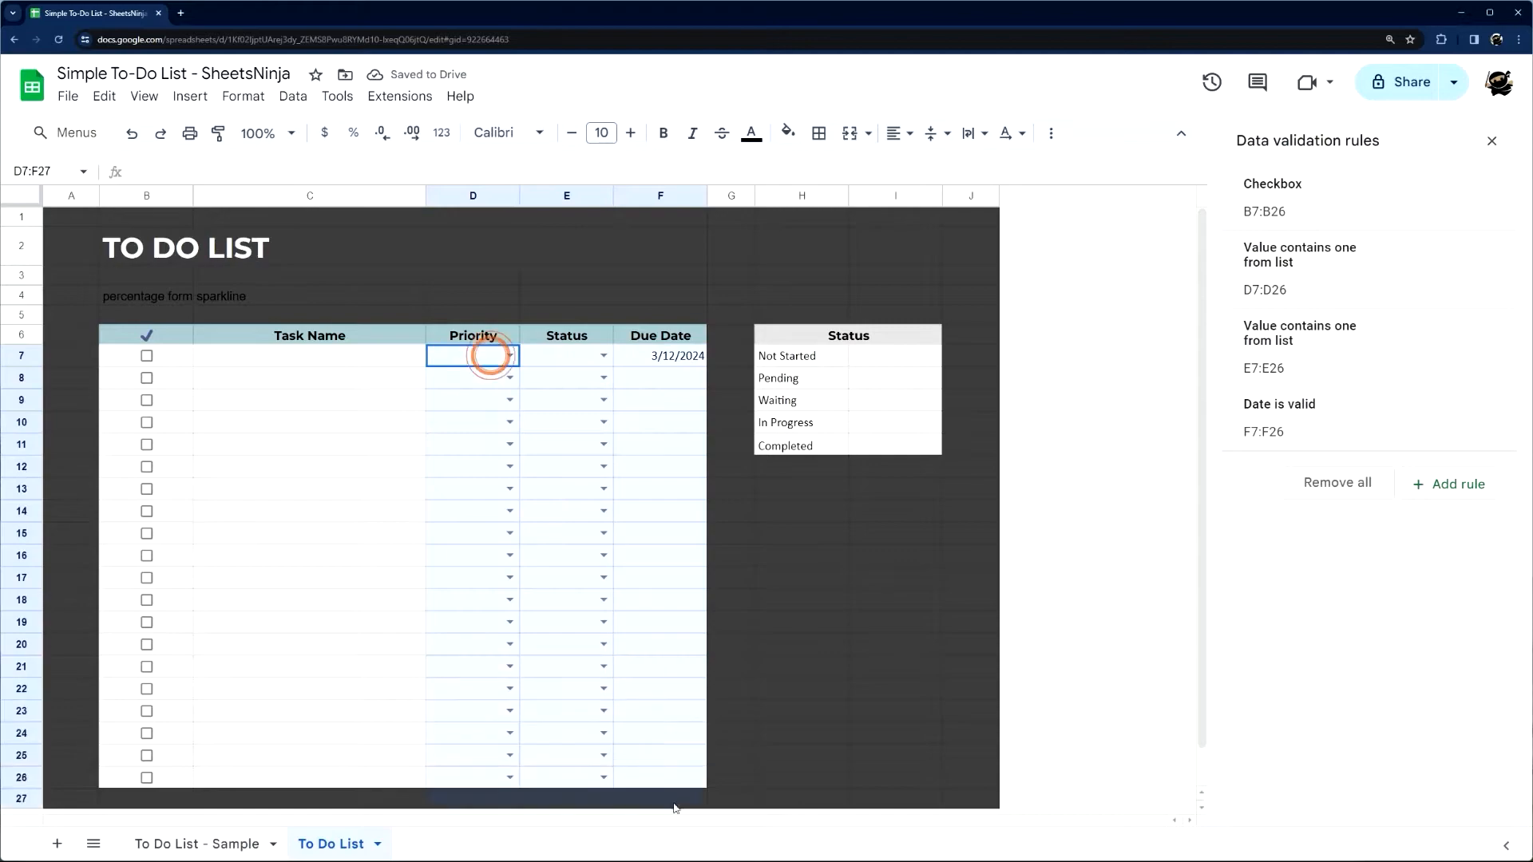
{"action": "left_click", "coordinate": [898, 133]}
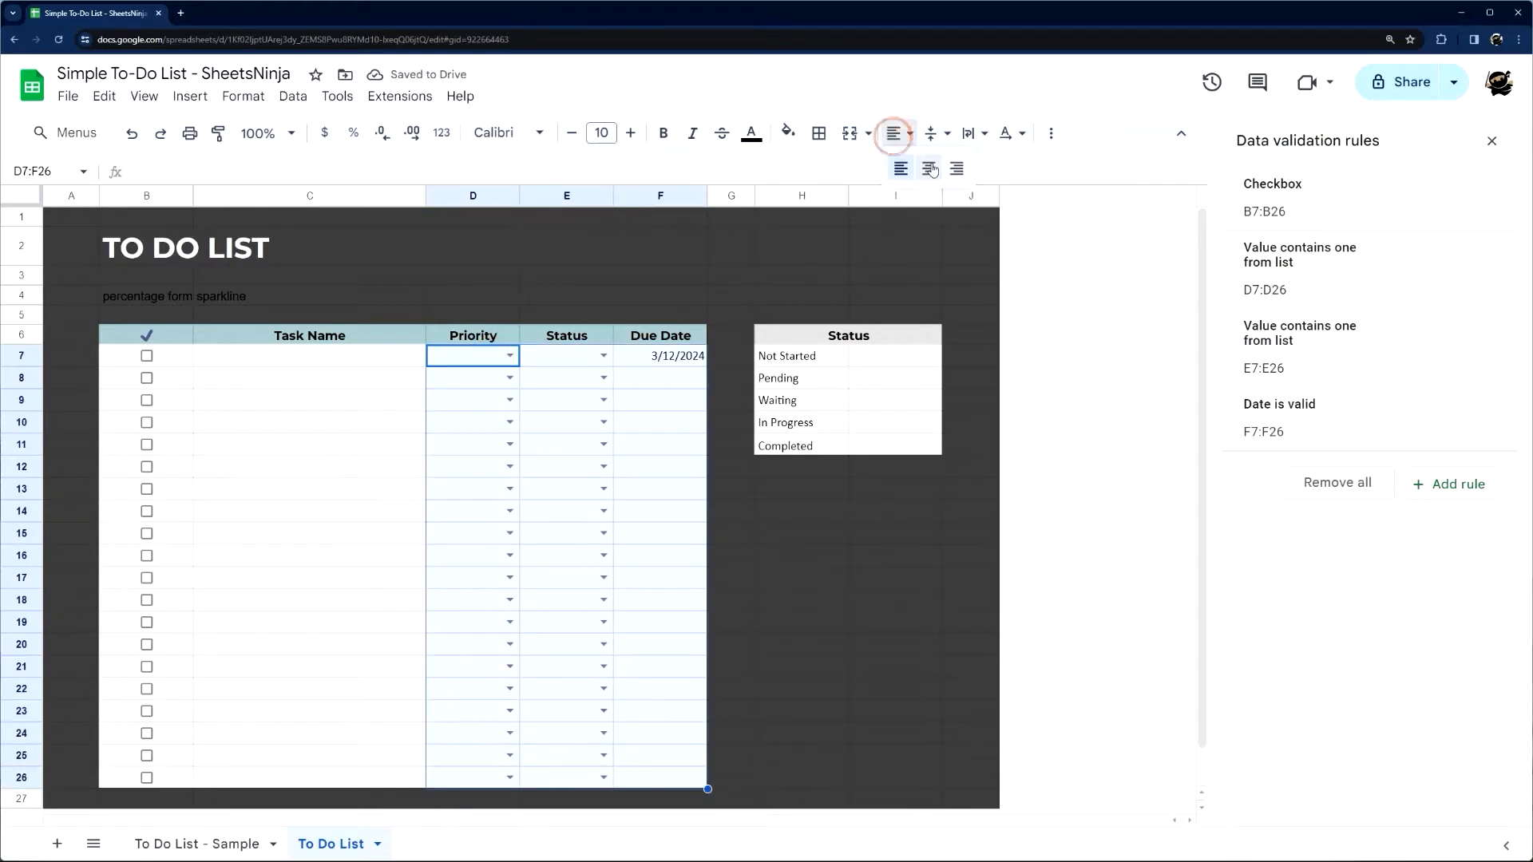
{"action": "left_click", "coordinate": [920, 163]}
Choose Low priority and Not Started status in row 7, and close the data validation rules
{"action": "left_click", "coordinate": [503, 359]}
{"action": "left_click", "coordinate": [458, 383]}
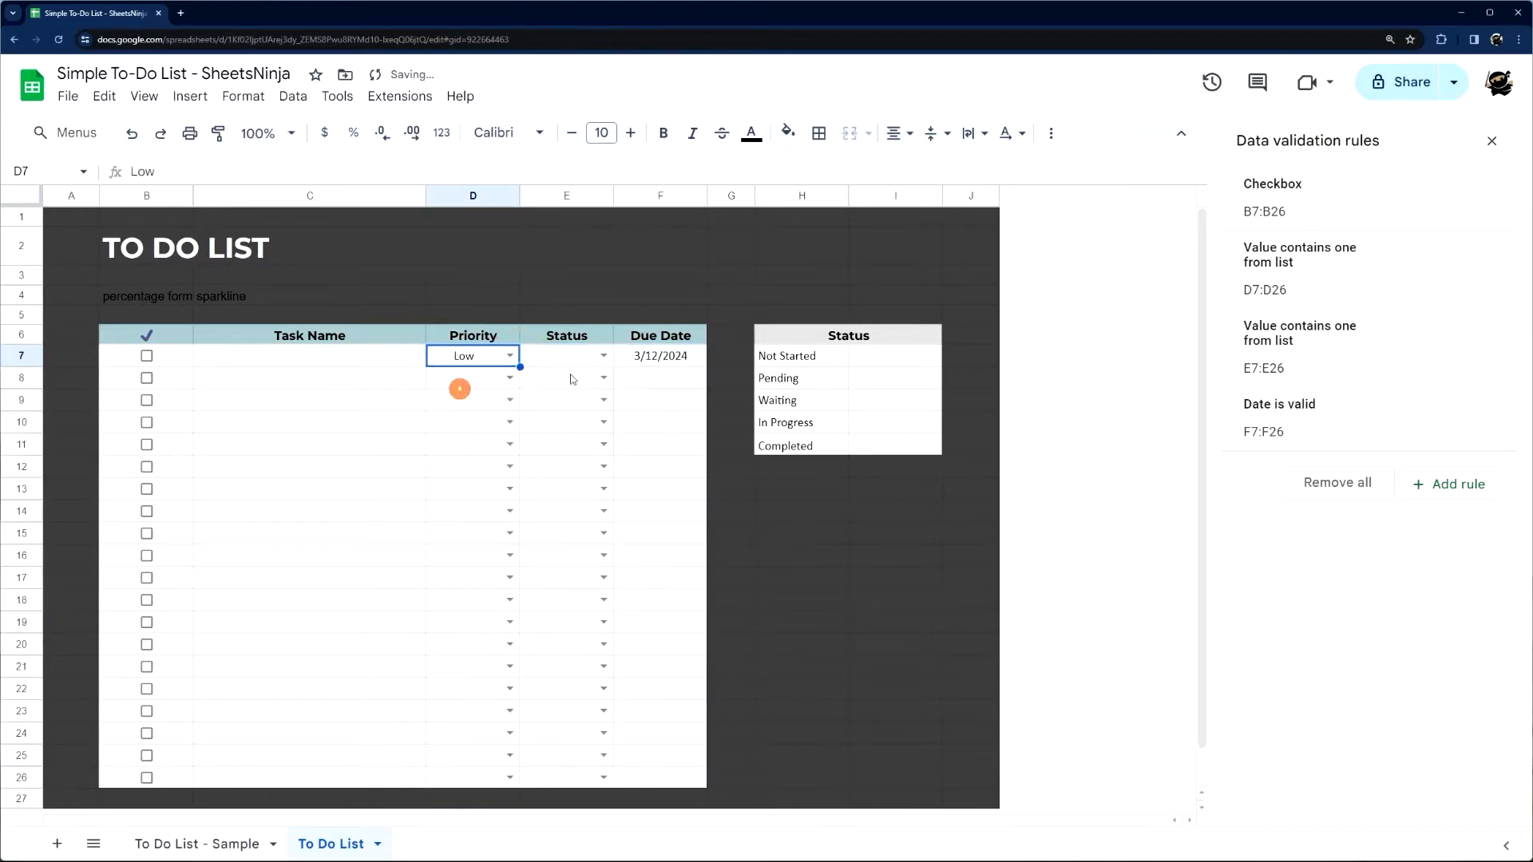
{"action": "left_click", "coordinate": [605, 356]}
{"action": "left_click", "coordinate": [558, 380]}
{"action": "left_click", "coordinate": [650, 380]}
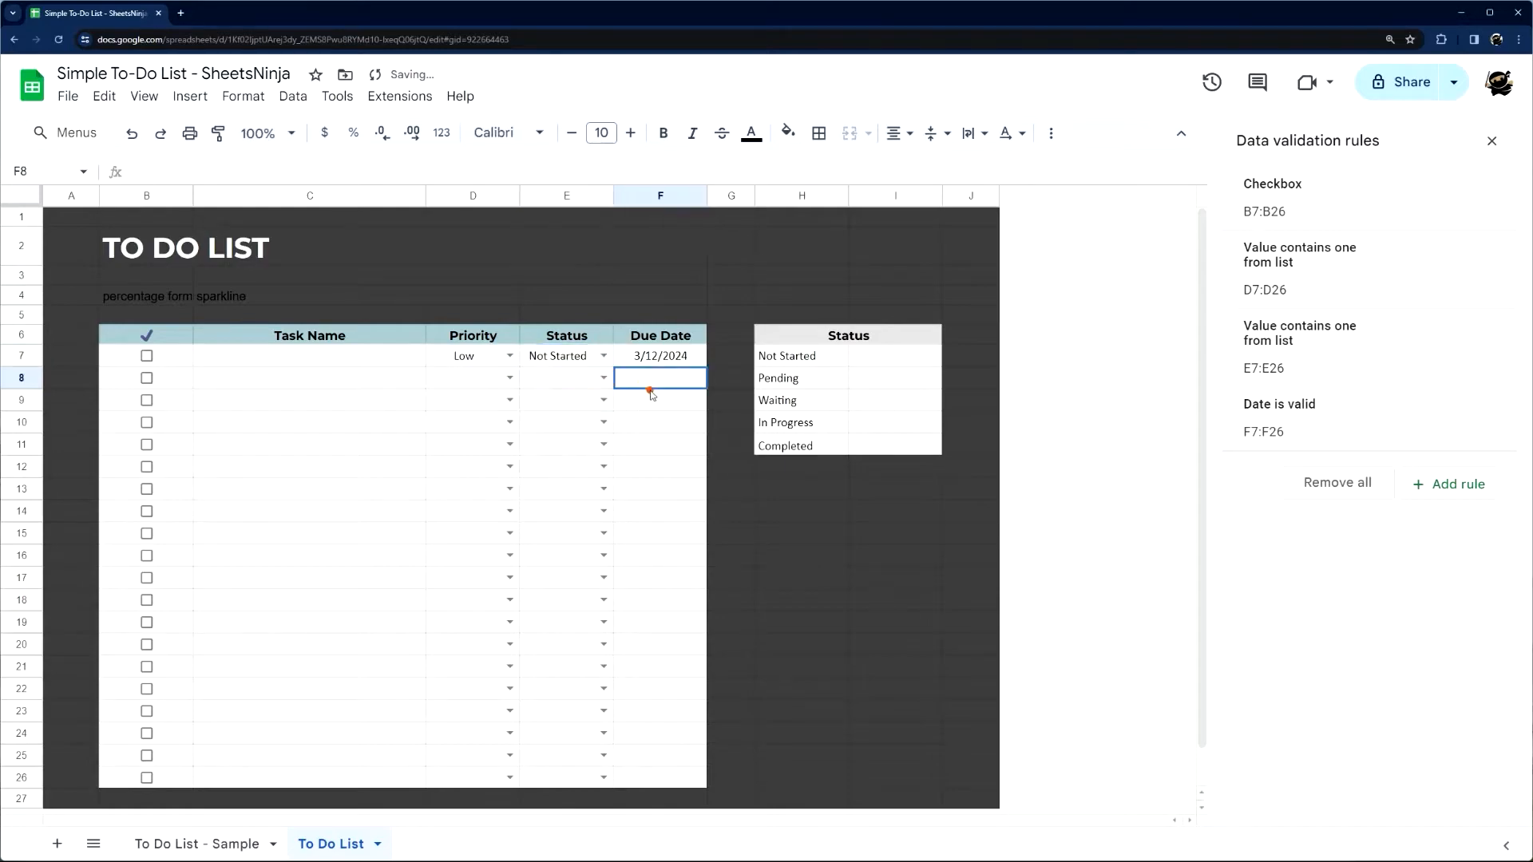
{"action": "left_click_drag", "start_coordinate": [467, 357], "coordinate": [651, 603]}
{"action": "left_click", "coordinate": [659, 357]}
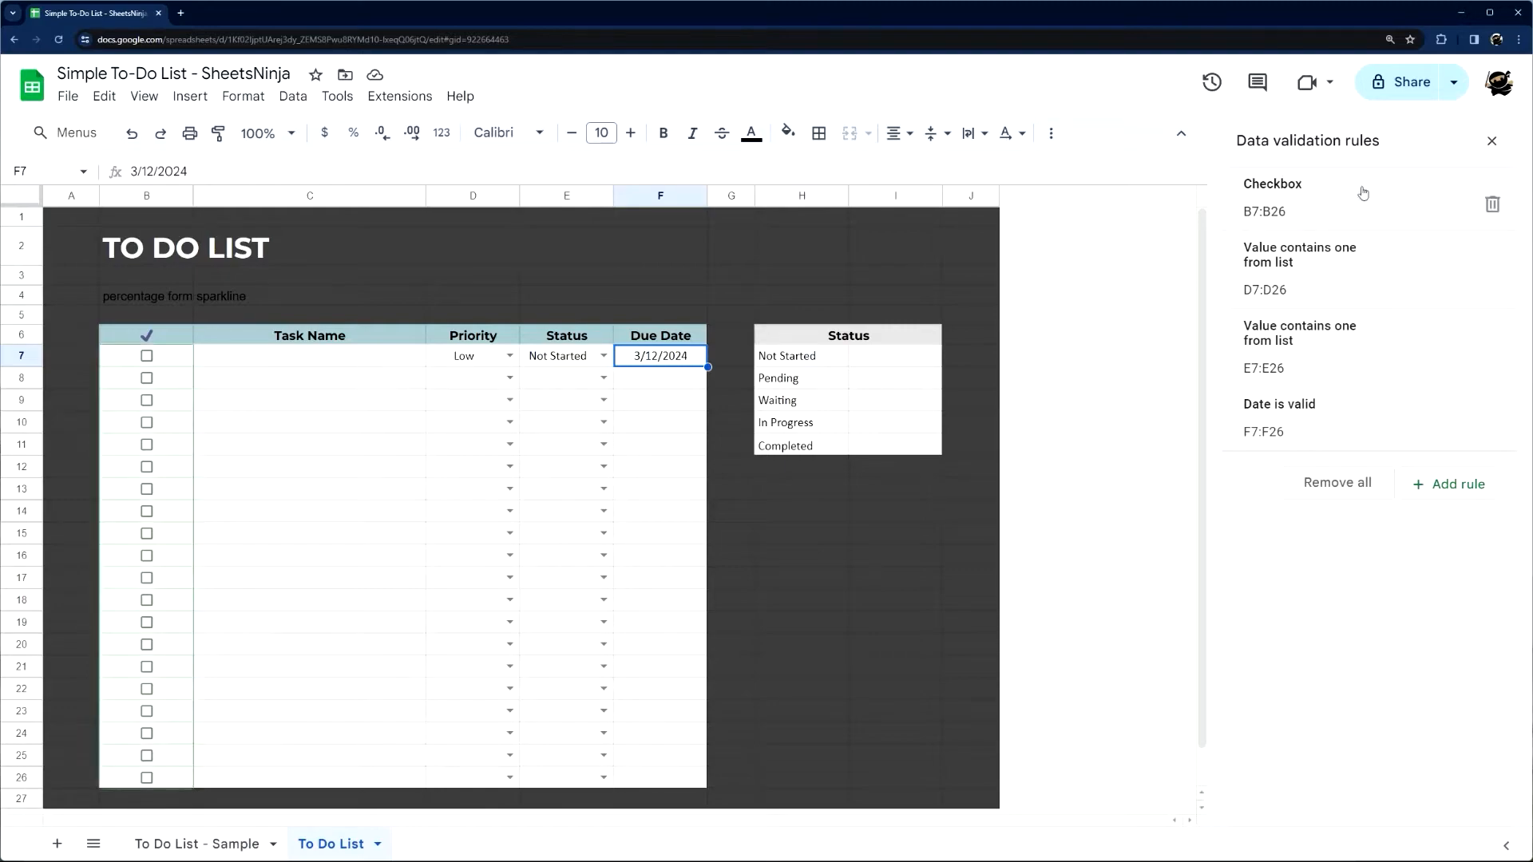
{"action": "left_click", "coordinate": [1492, 140]}
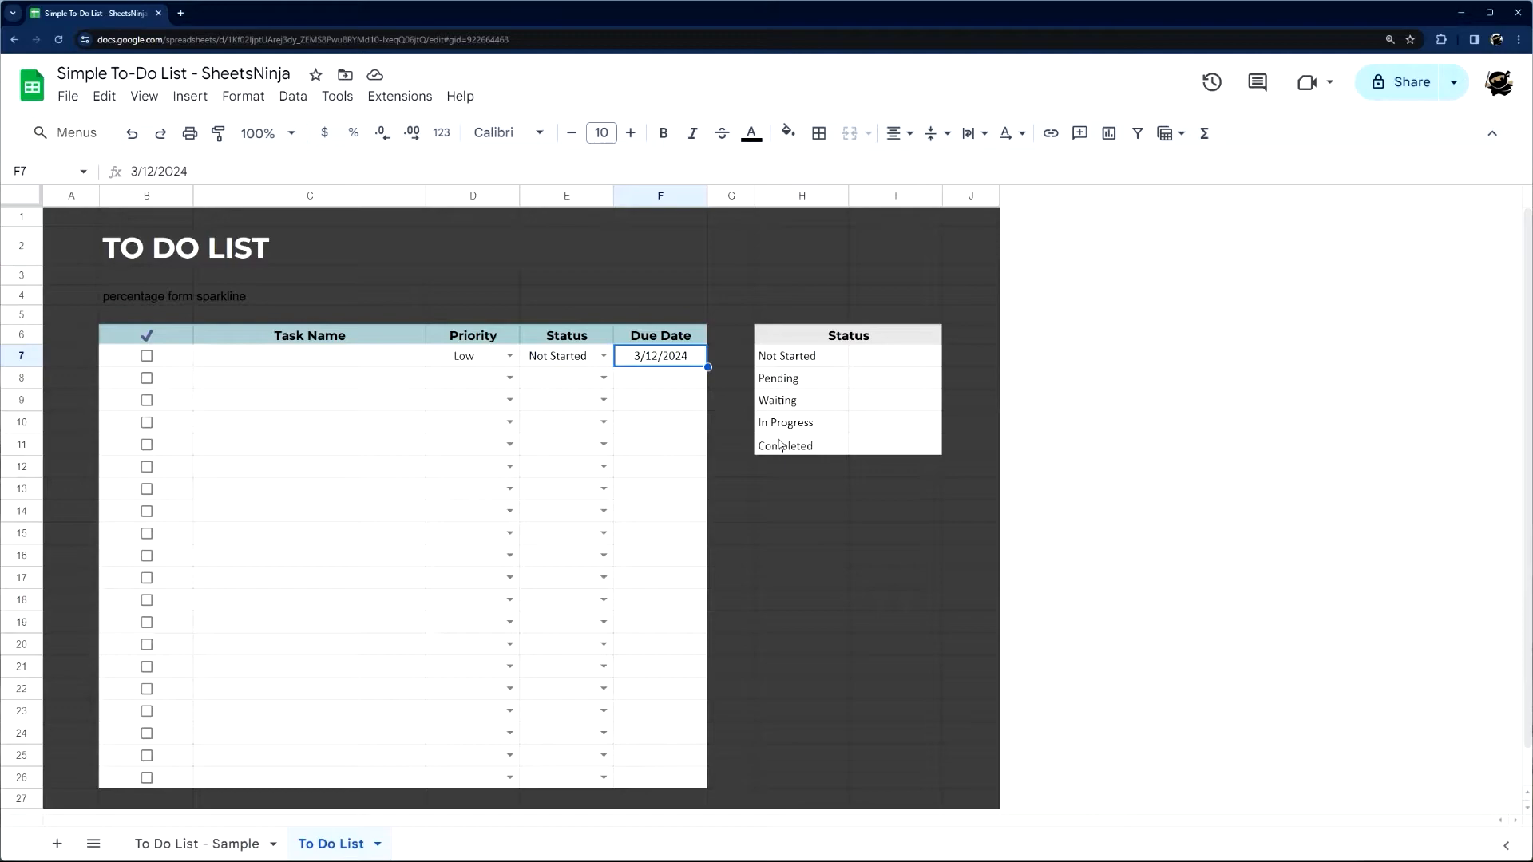
Compare the background with the To Do List - Sample sheet and hide the gridlines in the To Do List sheet
{"action": "left_click_drag", "start_coordinate": [371, 280], "coordinate": [432, 282]}
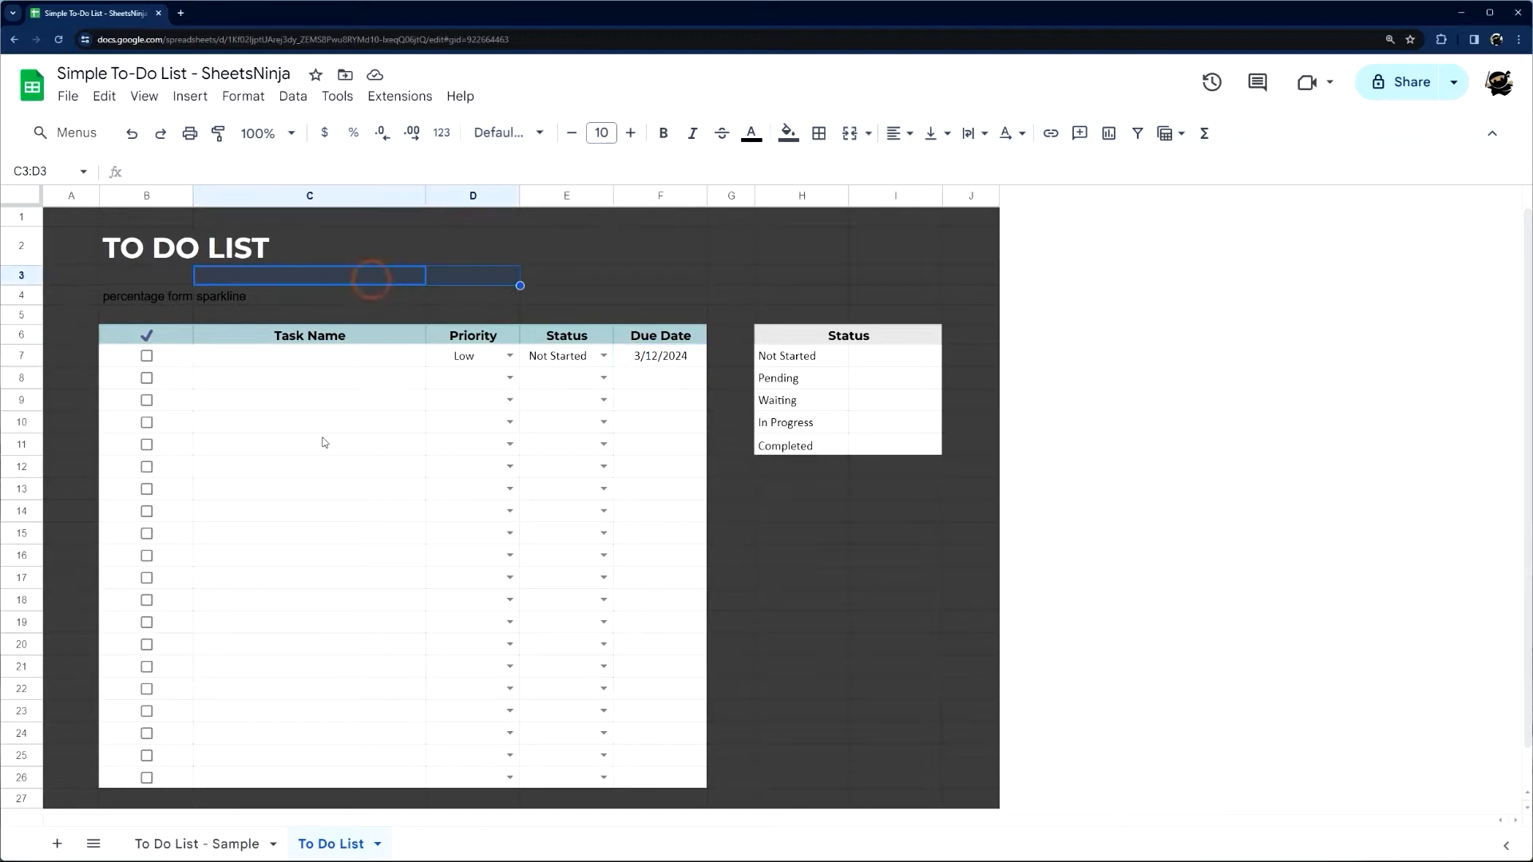
{"action": "left_click", "coordinate": [650, 272]}
{"action": "left_click_drag", "start_coordinate": [845, 274], "coordinate": [931, 300]}
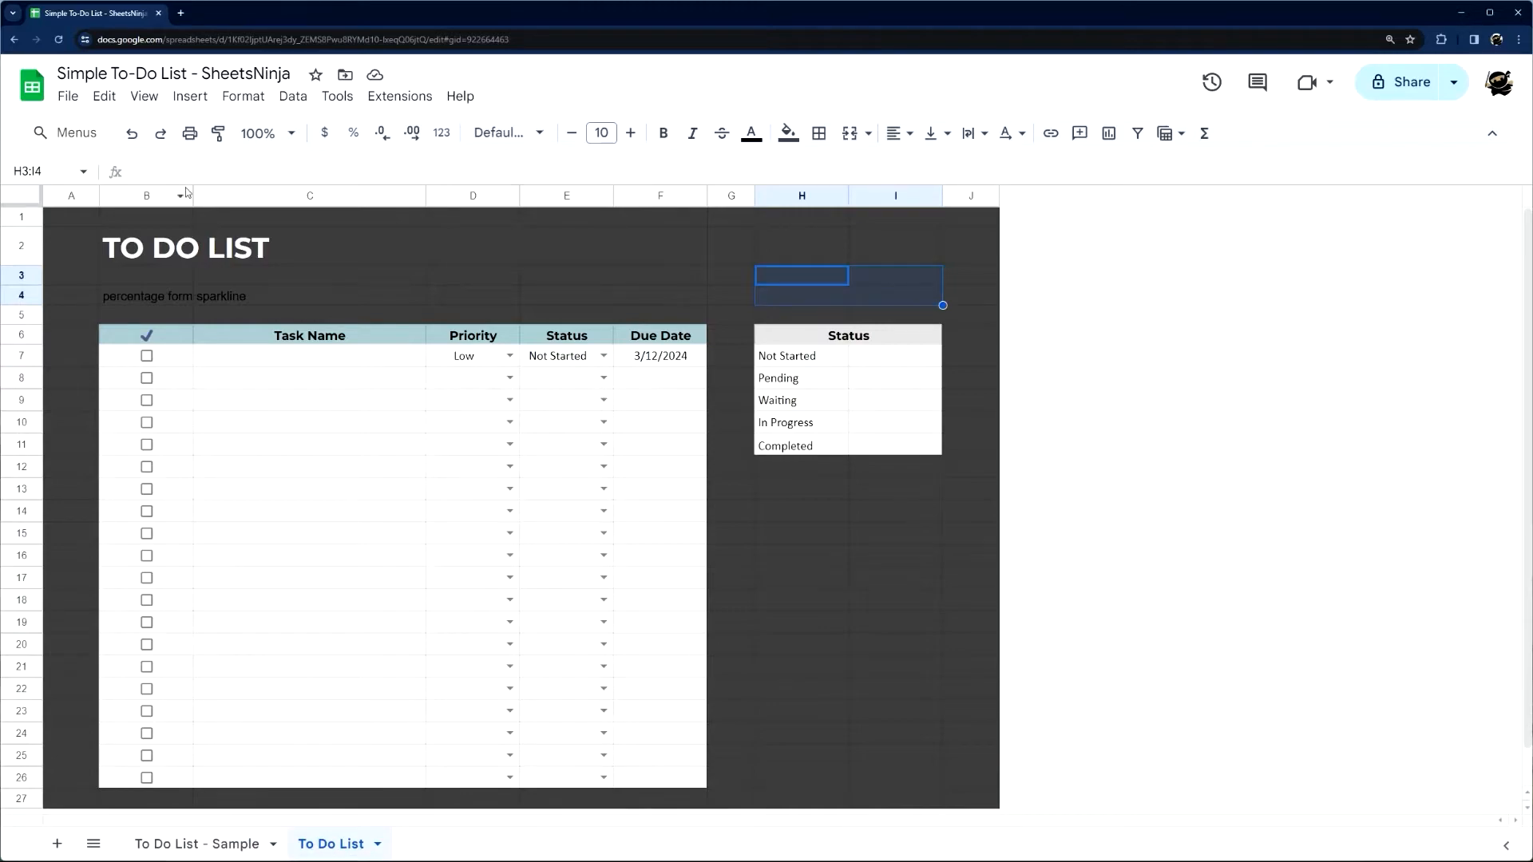
{"action": "left_click", "coordinate": [194, 842]}
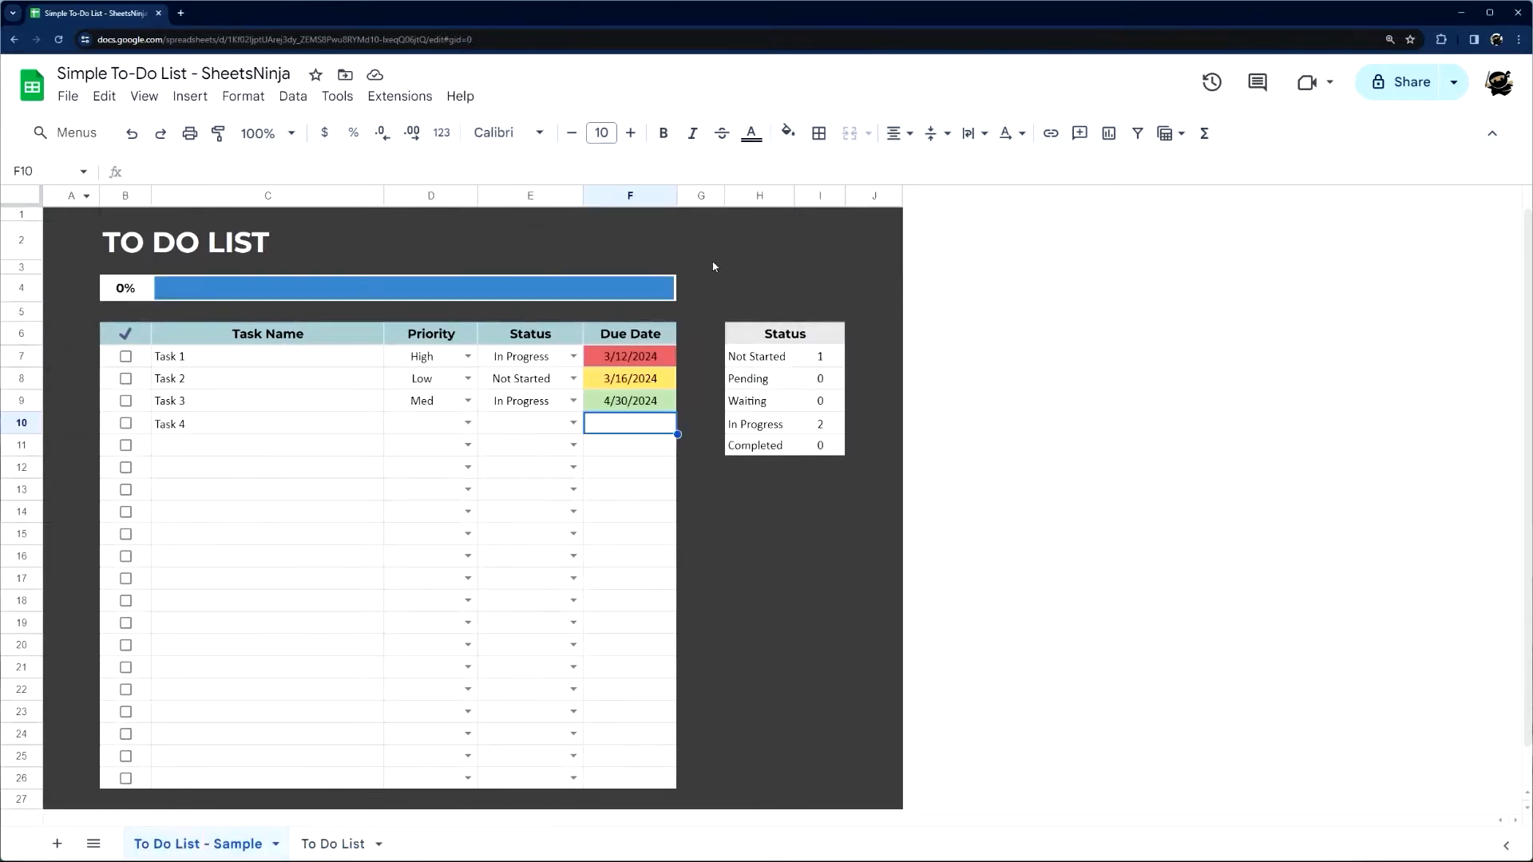
{"action": "left_click", "coordinate": [303, 847]}
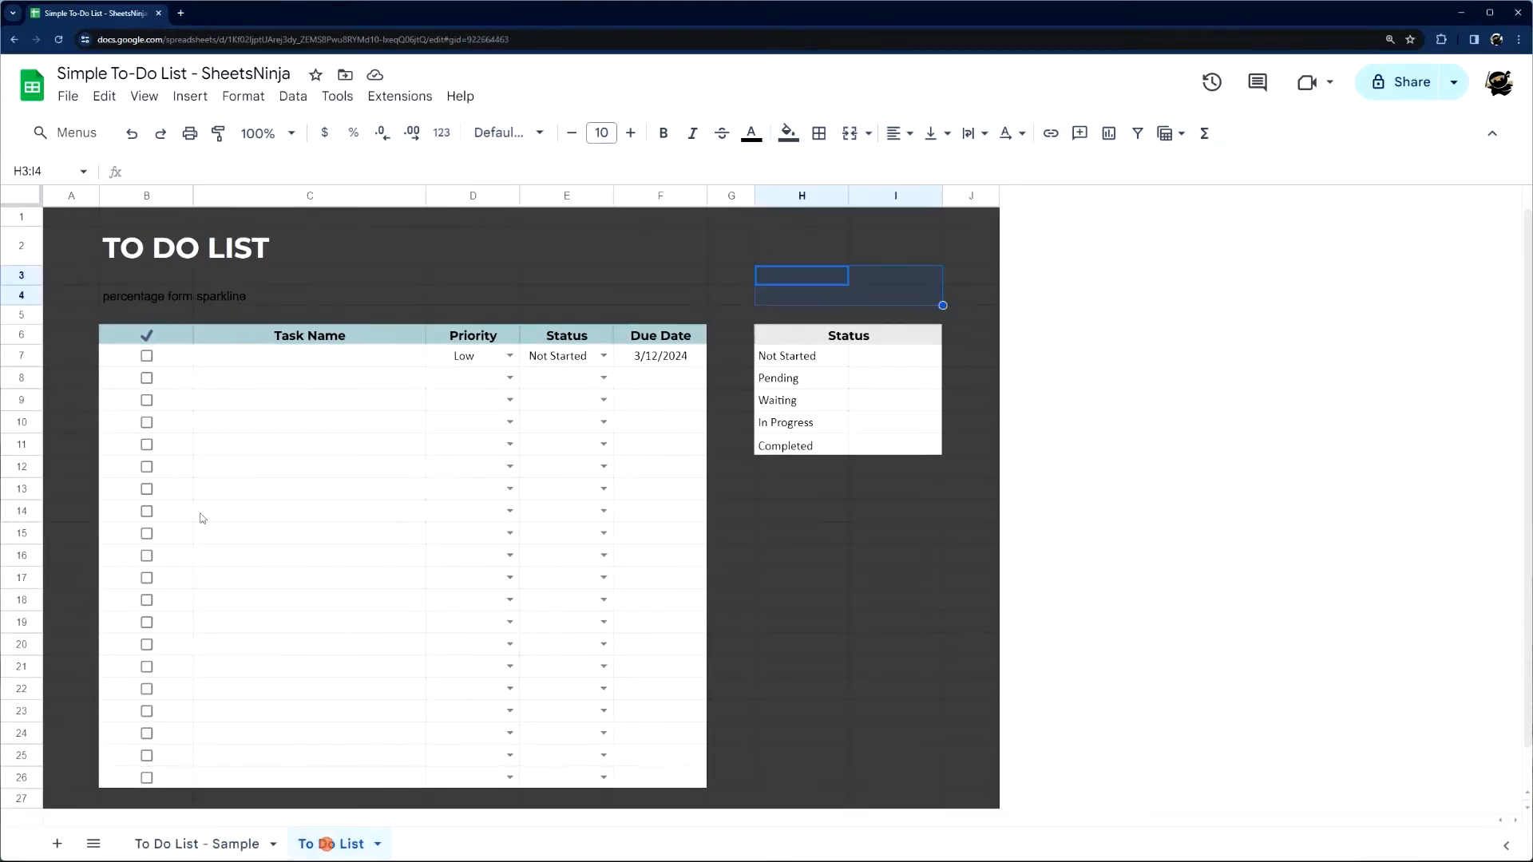
{"action": "left_click", "coordinate": [146, 99]}
{"action": "mouse_move", "coordinate": [163, 134]}
{"action": "left_click", "coordinate": [475, 168]}
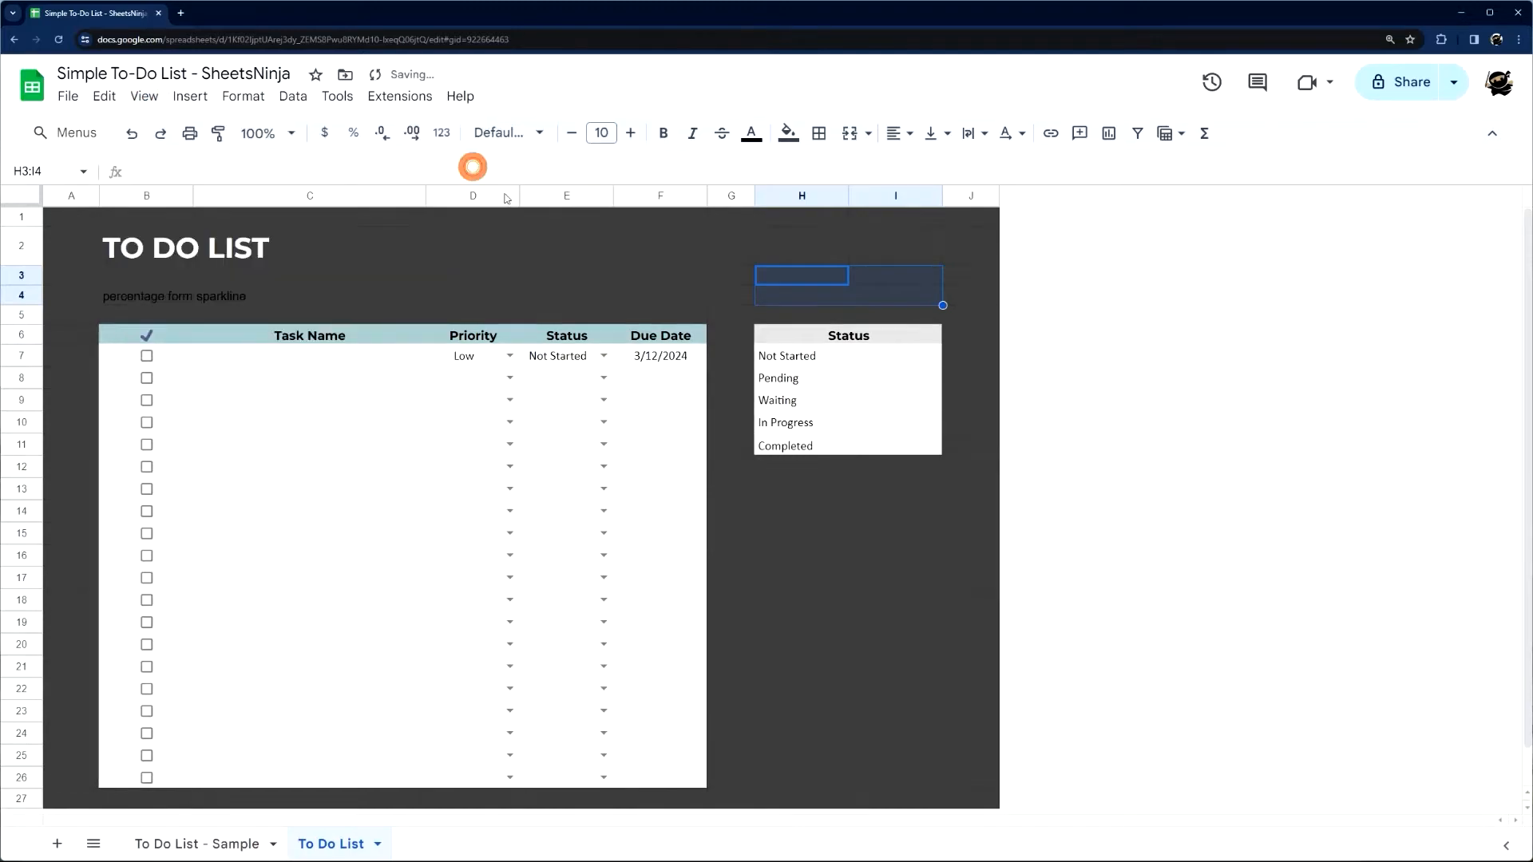
Apply light gray dotted inner borders to the to-do table B6:F26
{"action": "left_click_drag", "start_coordinate": [126, 341], "coordinate": [647, 784]}
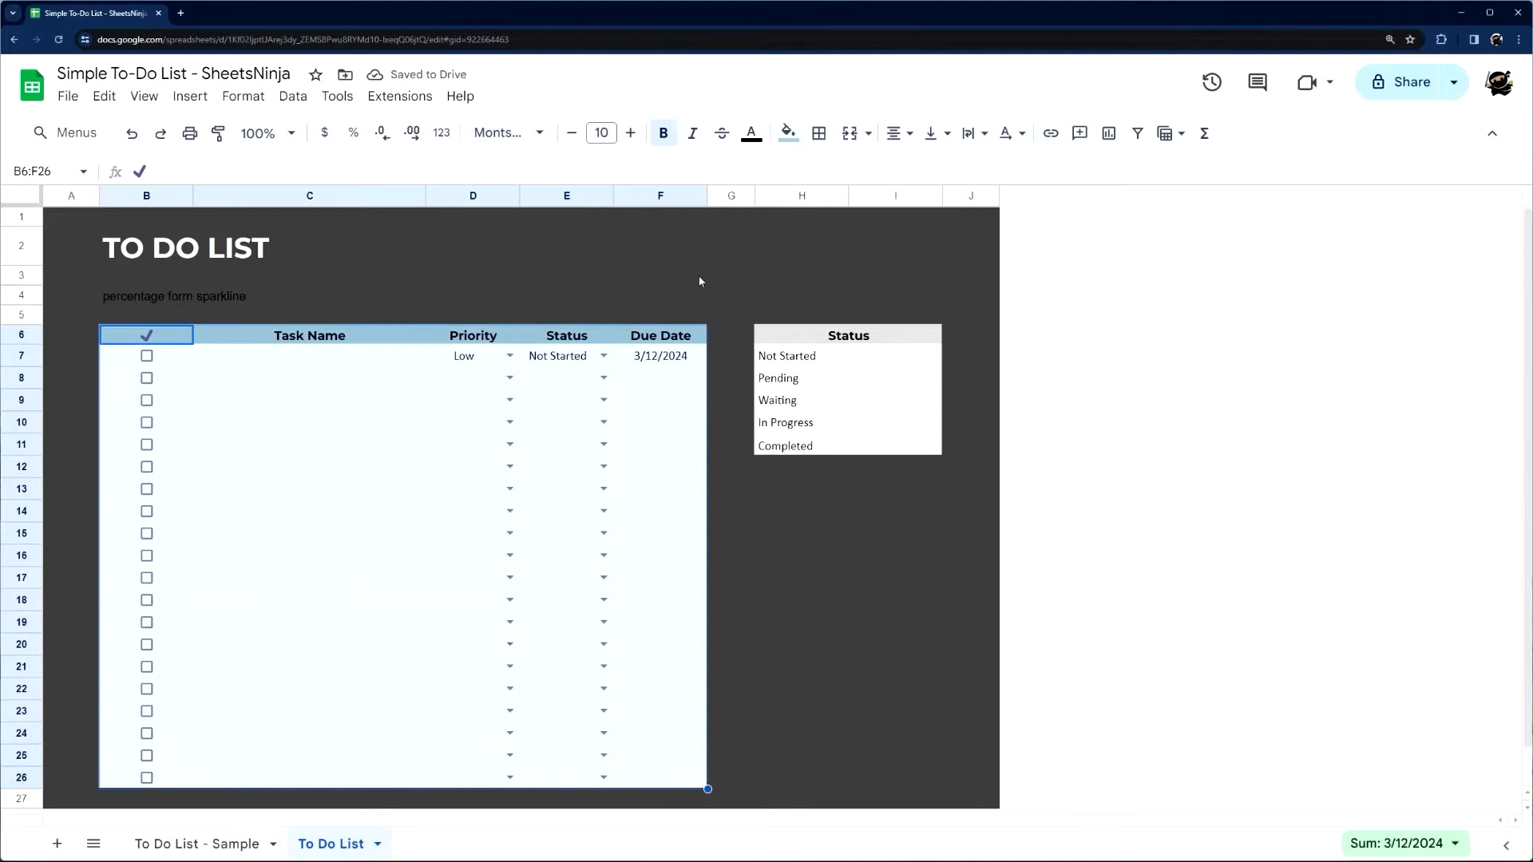
{"action": "left_click", "coordinate": [818, 133]}
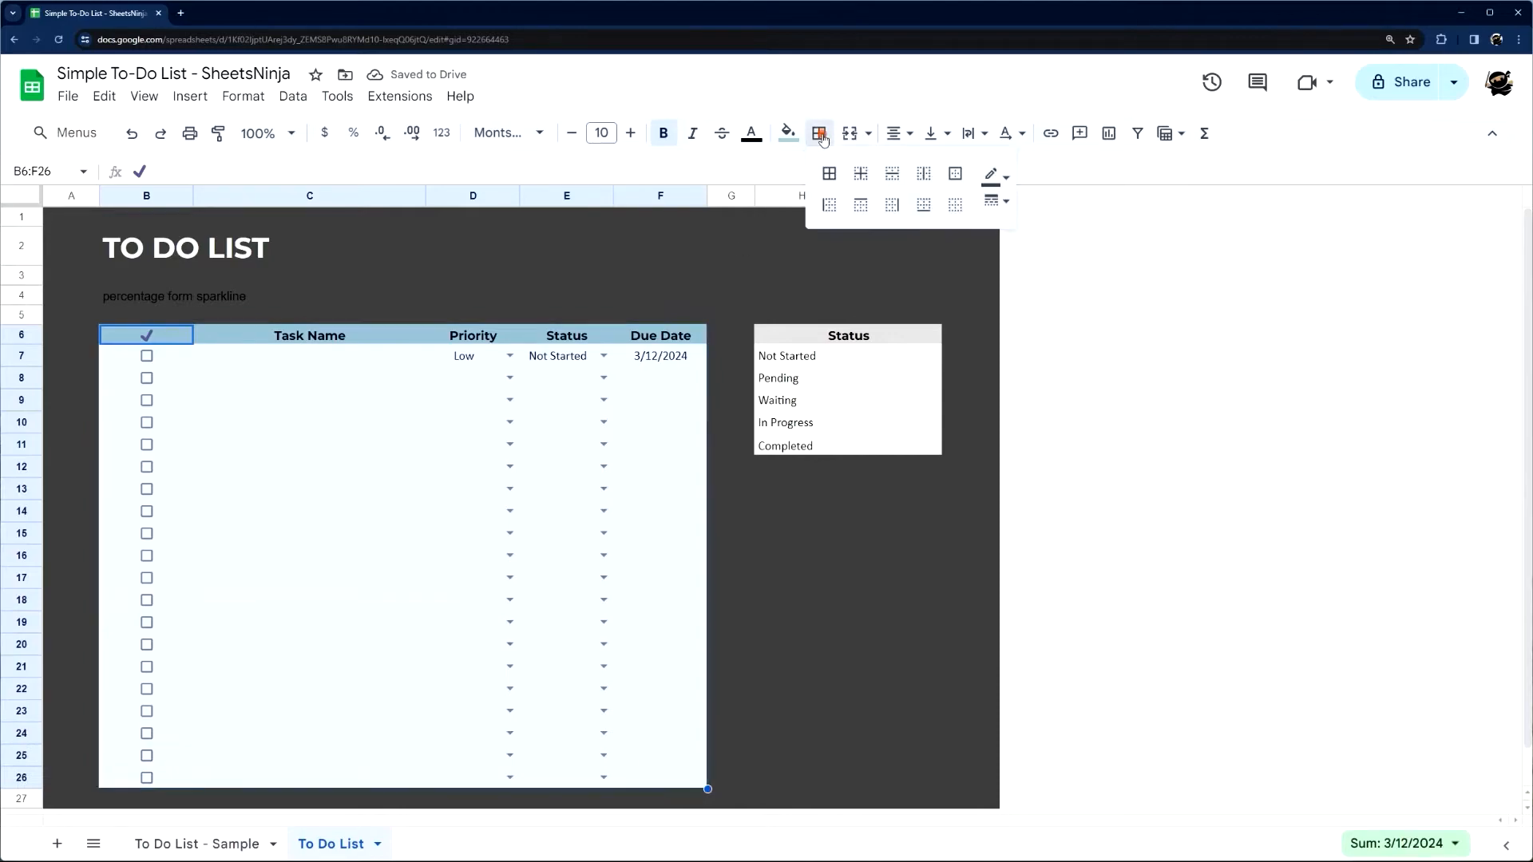
{"action": "left_click", "coordinate": [998, 176]}
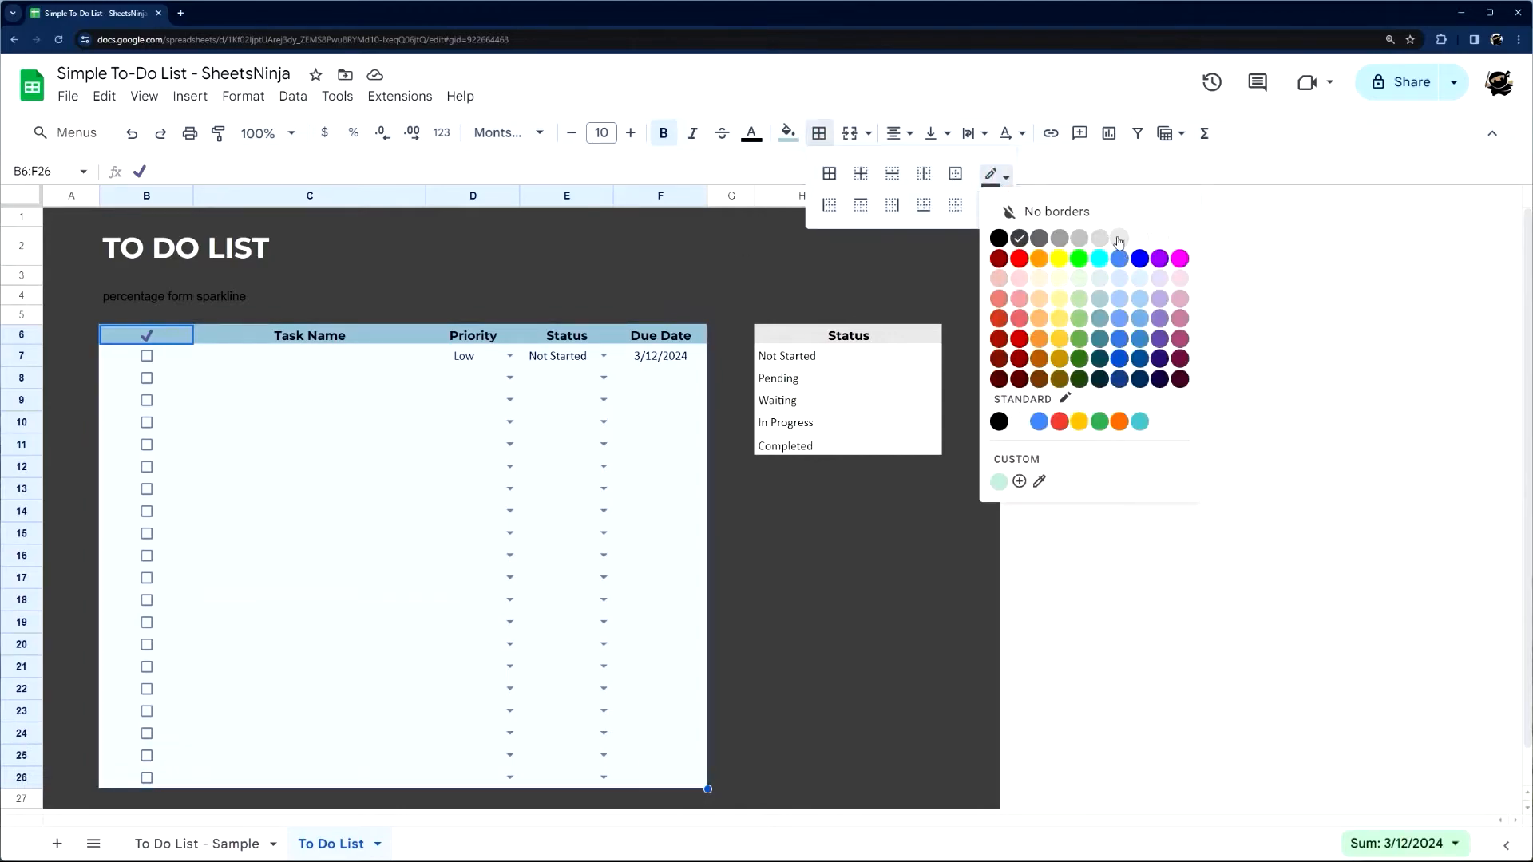
{"action": "left_click", "coordinate": [1119, 239]}
{"action": "left_click", "coordinate": [991, 209]}
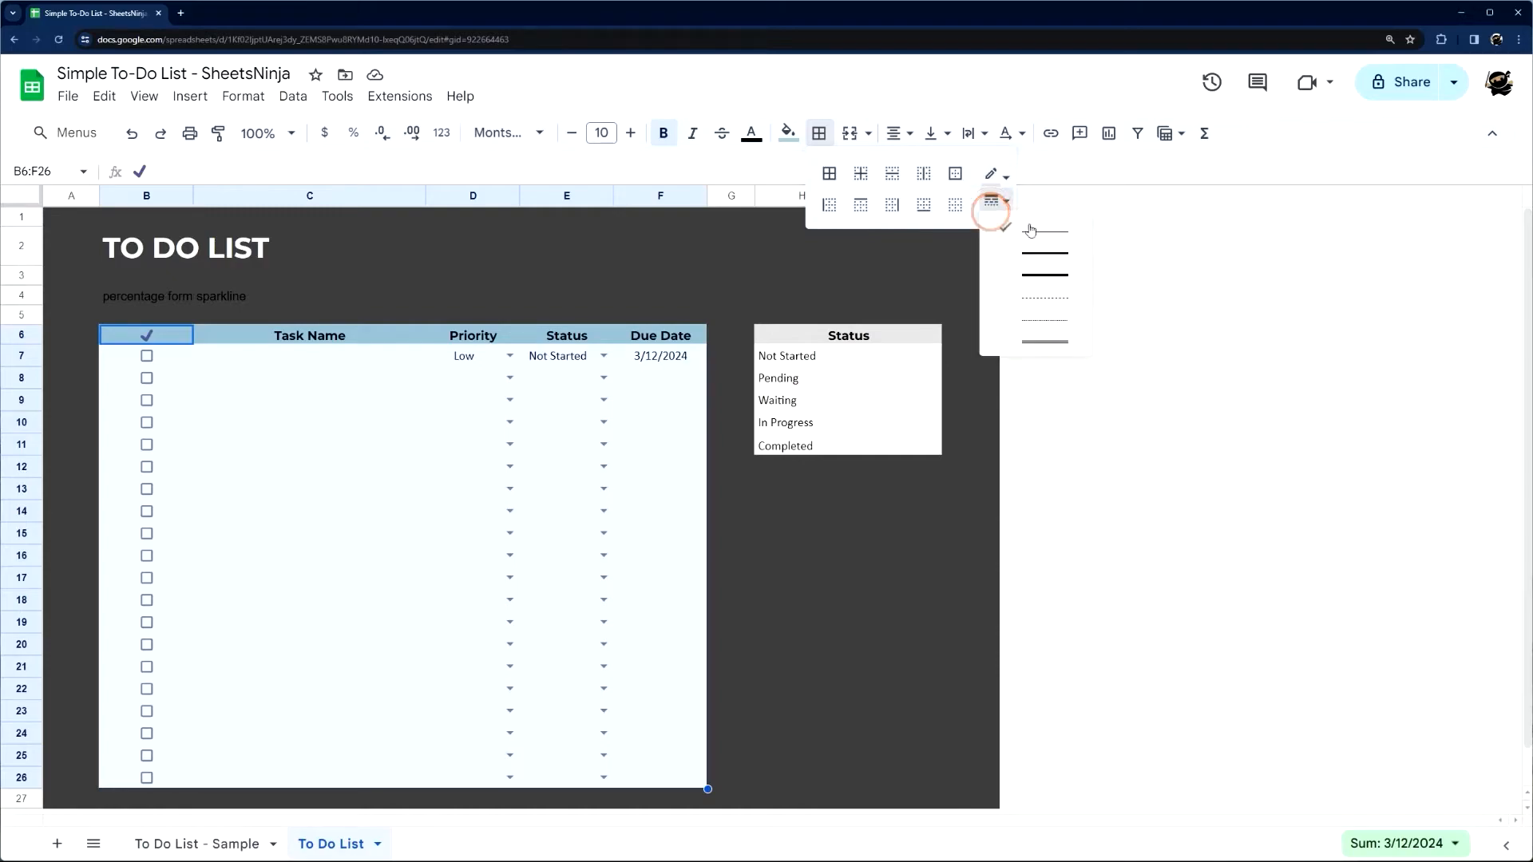
{"action": "left_click", "coordinate": [1030, 302]}
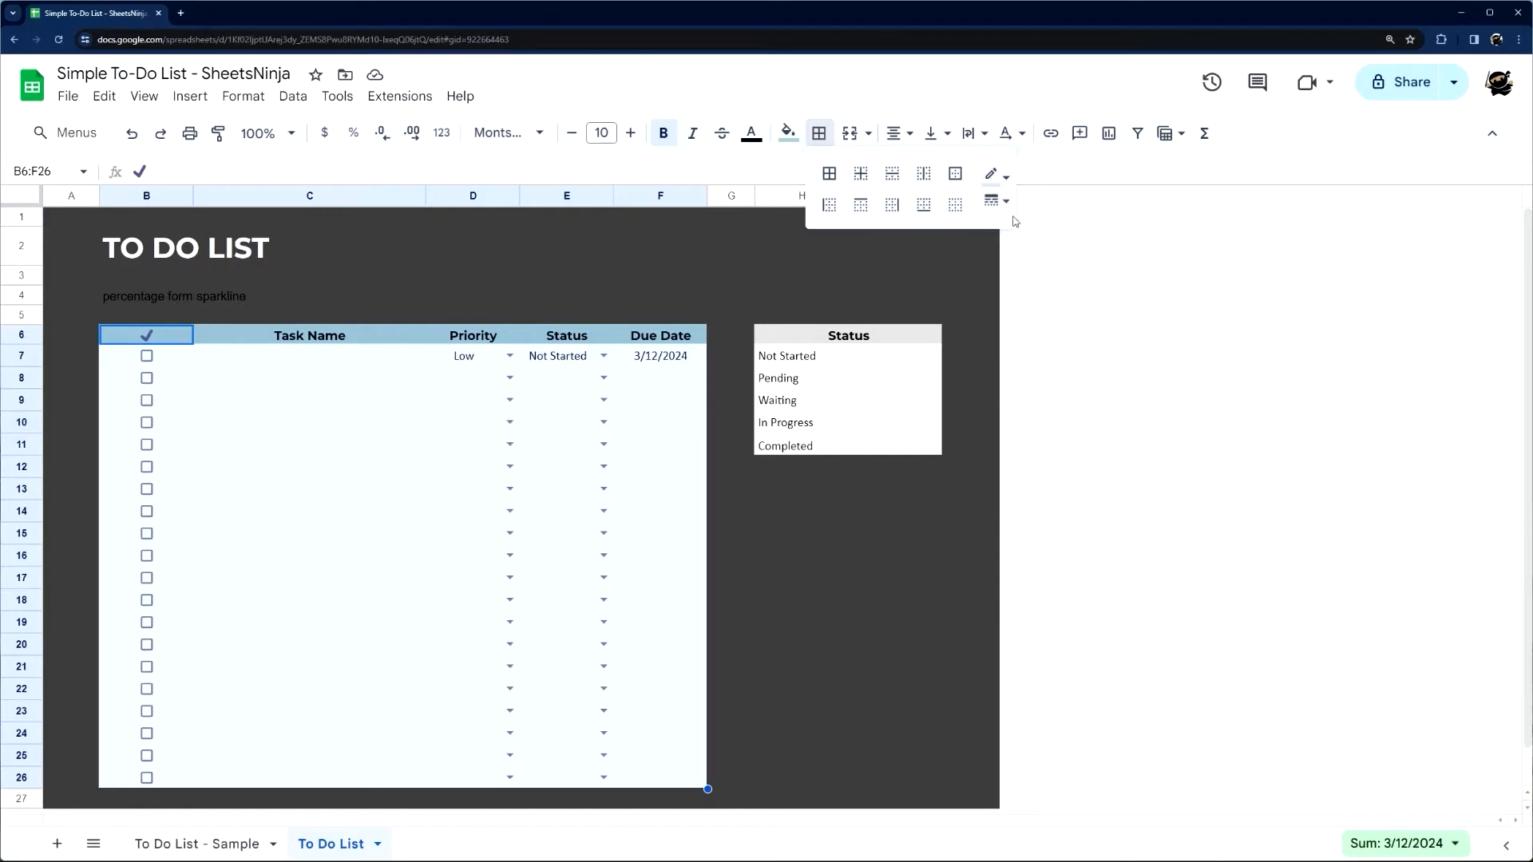
{"action": "left_click", "coordinate": [864, 177]}
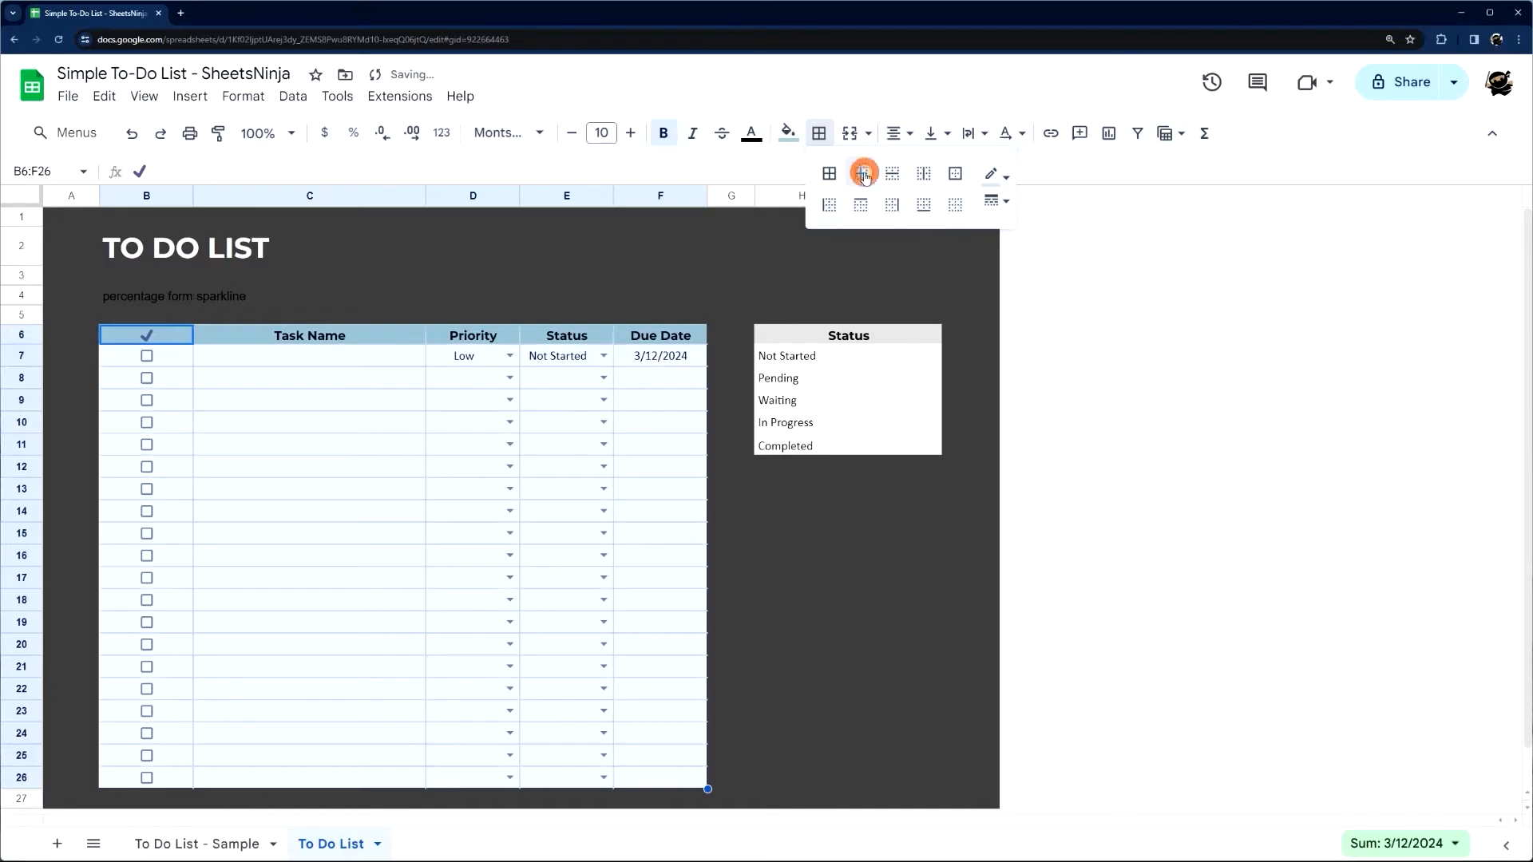
{"action": "left_click", "coordinate": [815, 555]}
Apply a thin solid dark gray outer border around the to-do table B6:F26
{"action": "left_click_drag", "start_coordinate": [705, 343], "coordinate": [728, 424]}
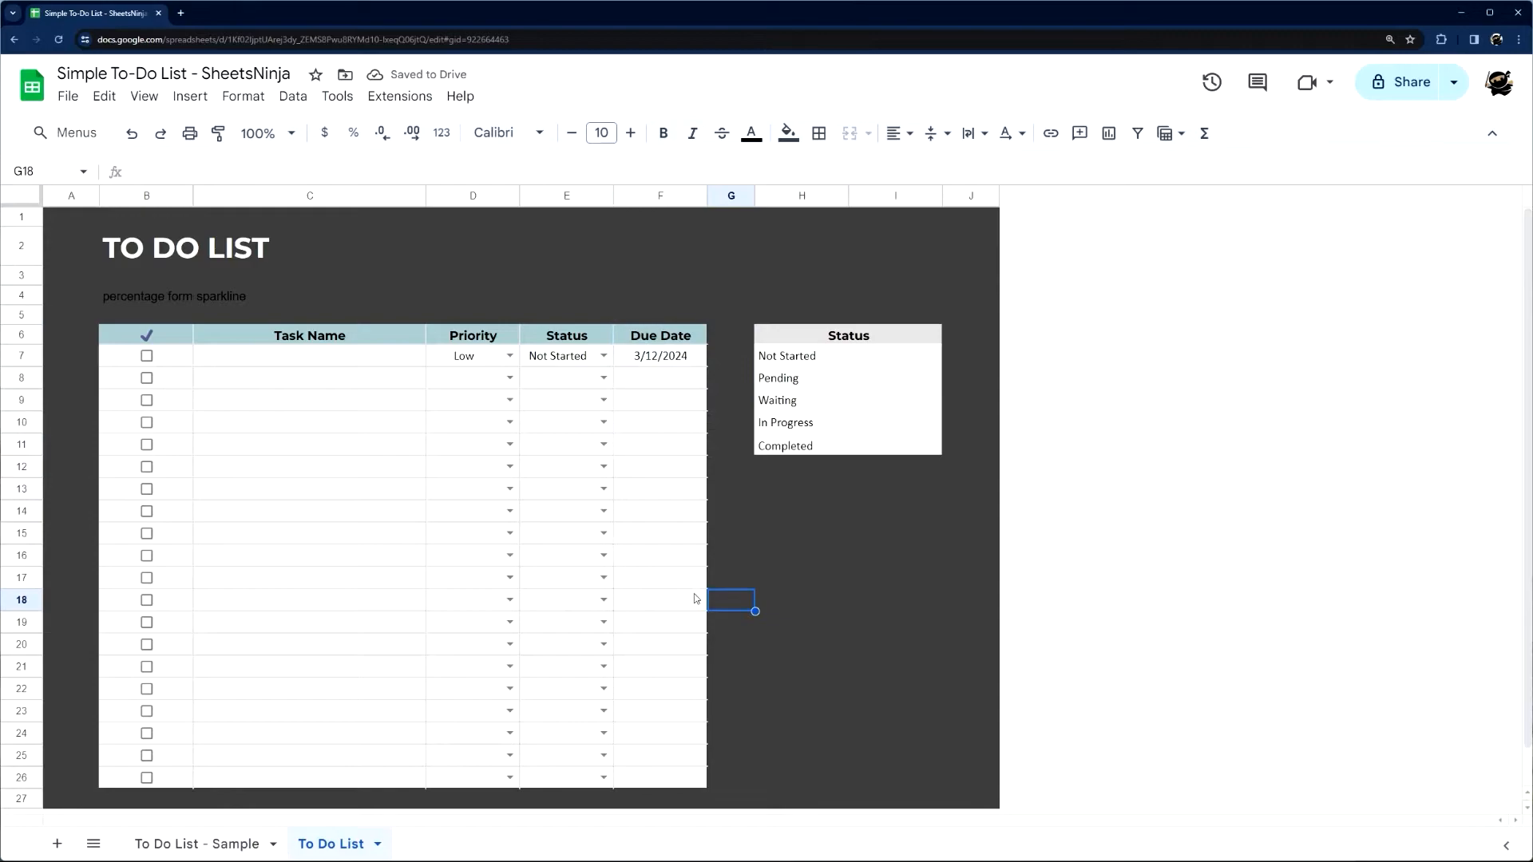
{"action": "left_click_drag", "start_coordinate": [688, 783], "coordinate": [269, 322]}
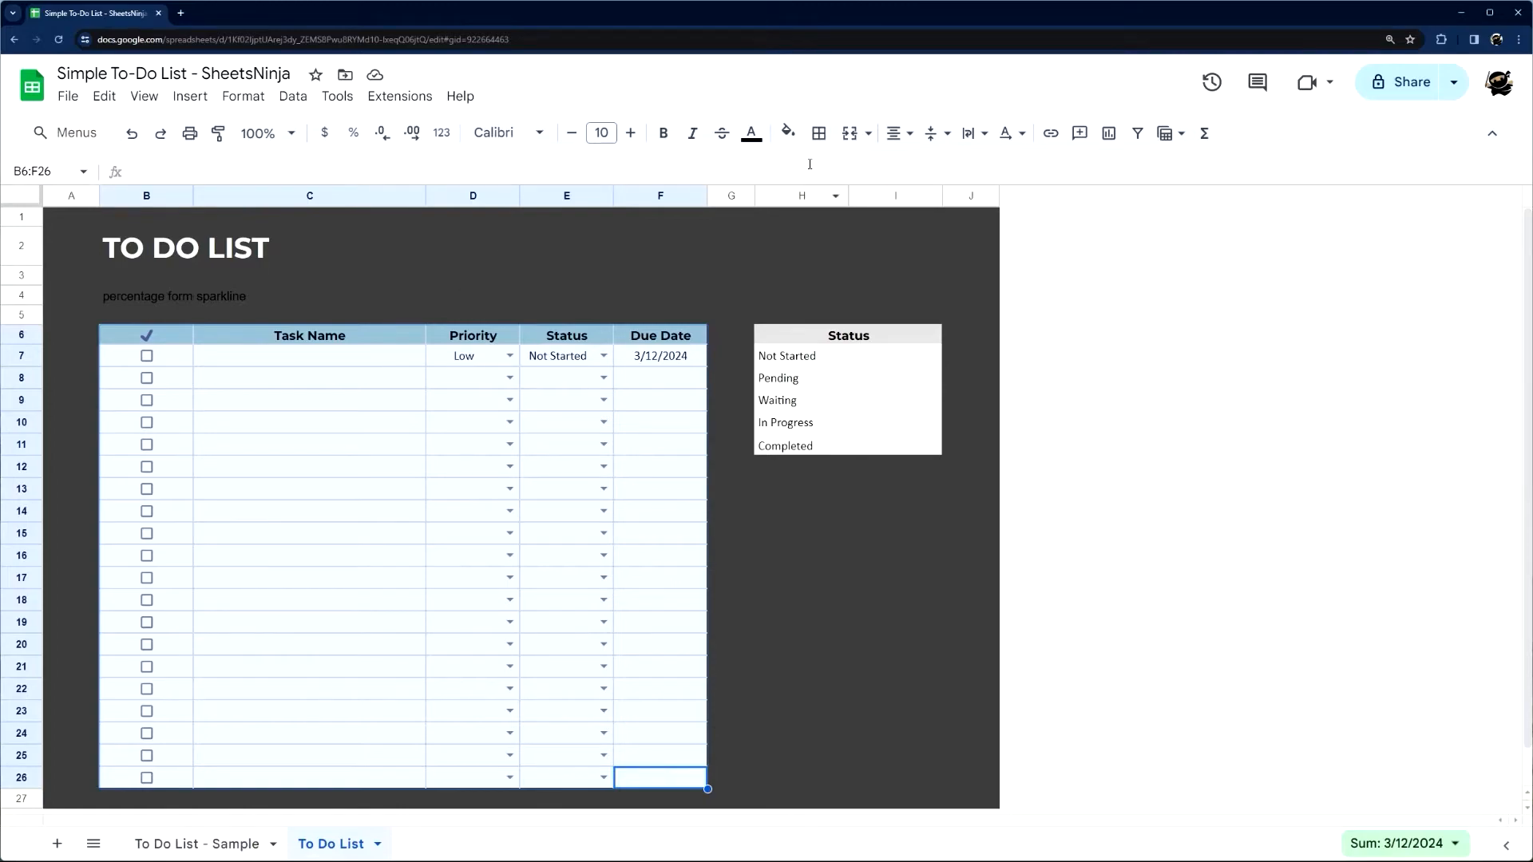
{"action": "left_click", "coordinate": [818, 133]}
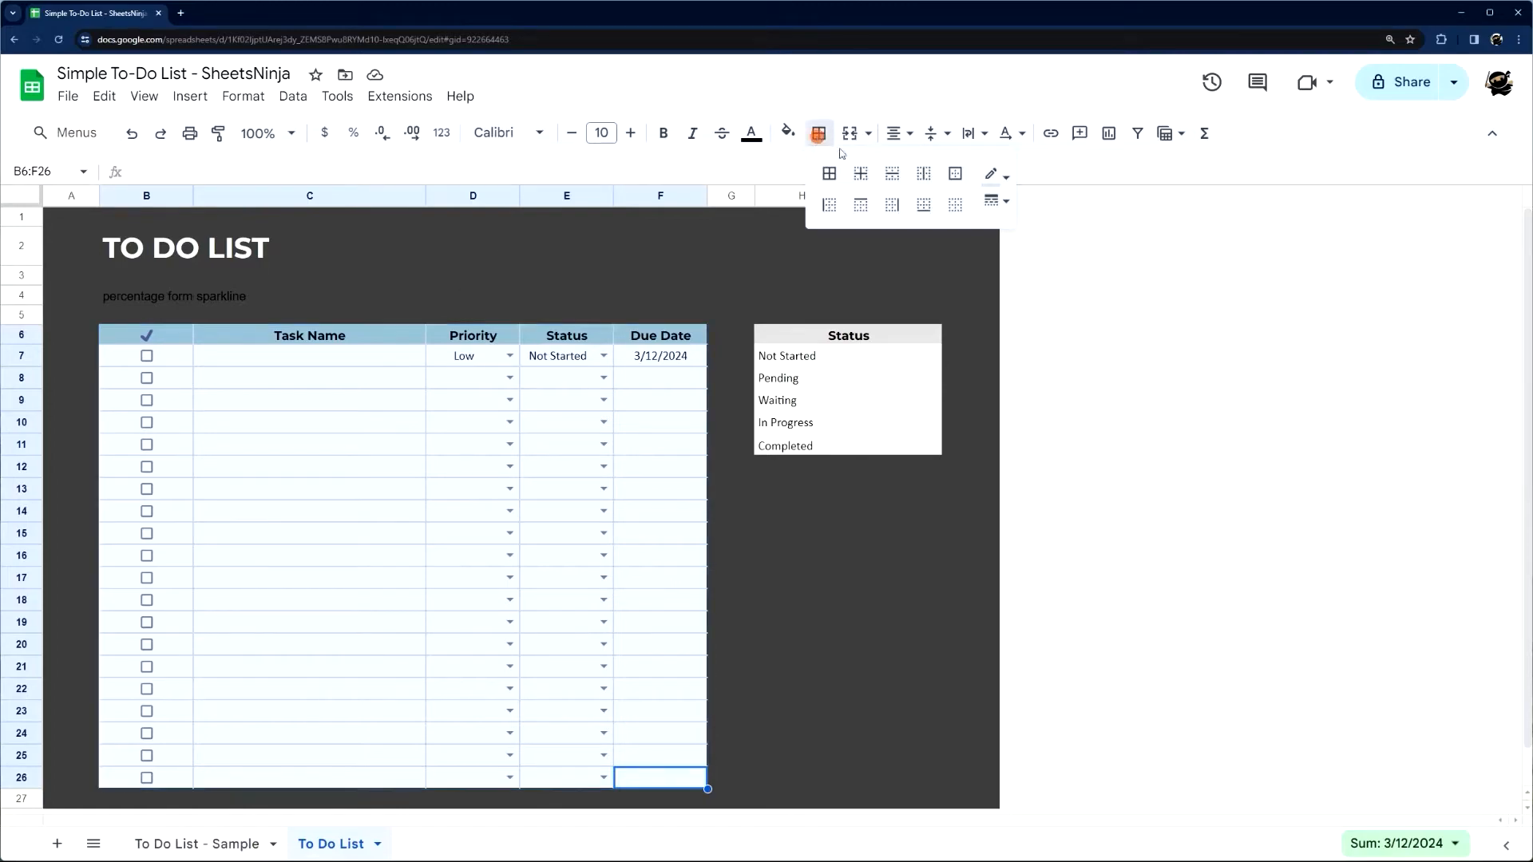
{"action": "left_click", "coordinate": [995, 175]}
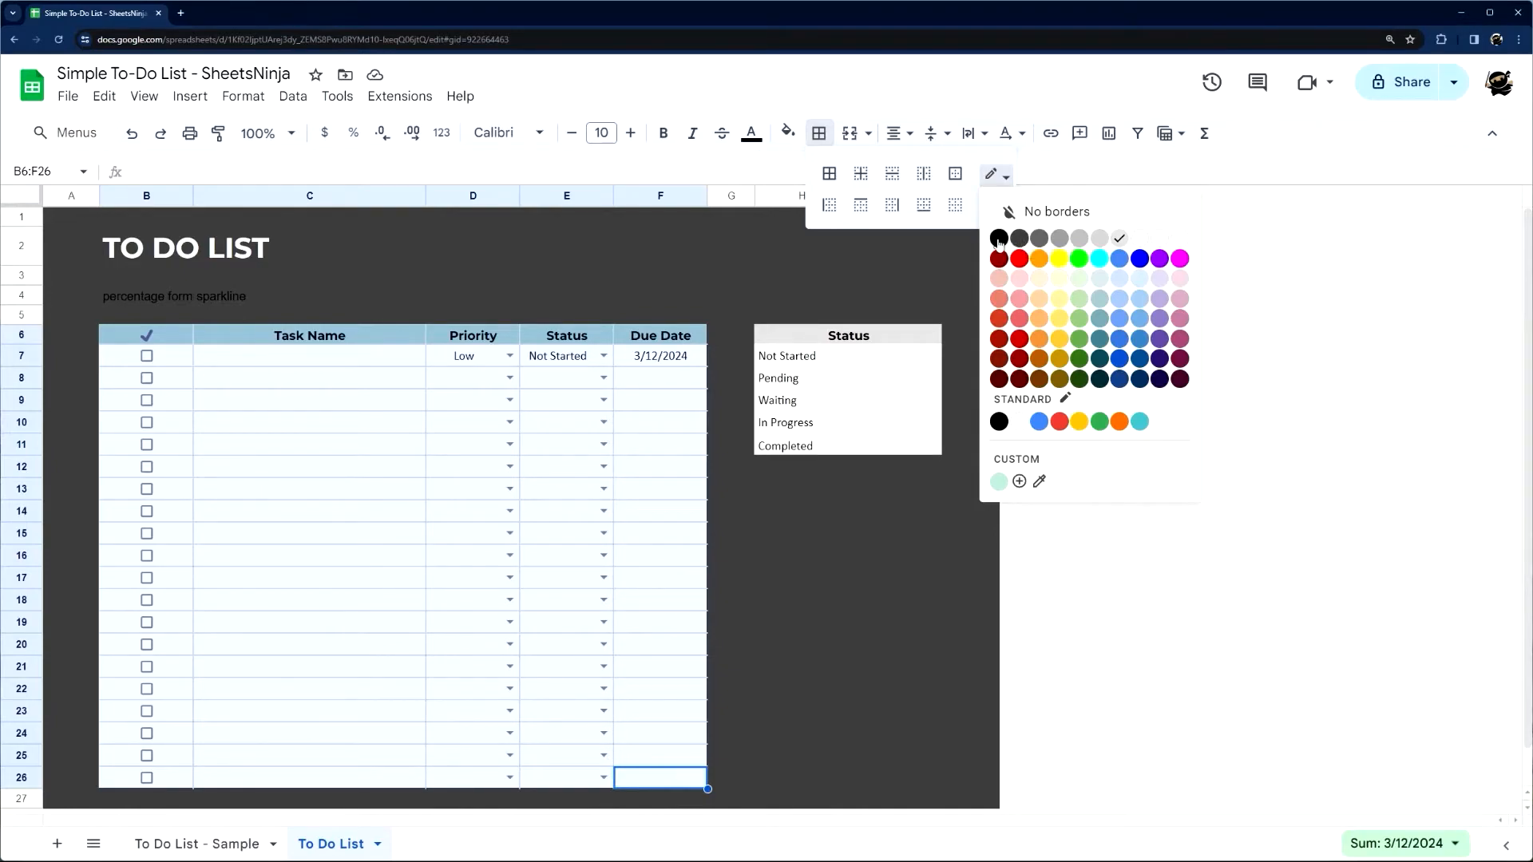
{"action": "left_click", "coordinate": [1019, 238]}
{"action": "left_click", "coordinate": [995, 200]}
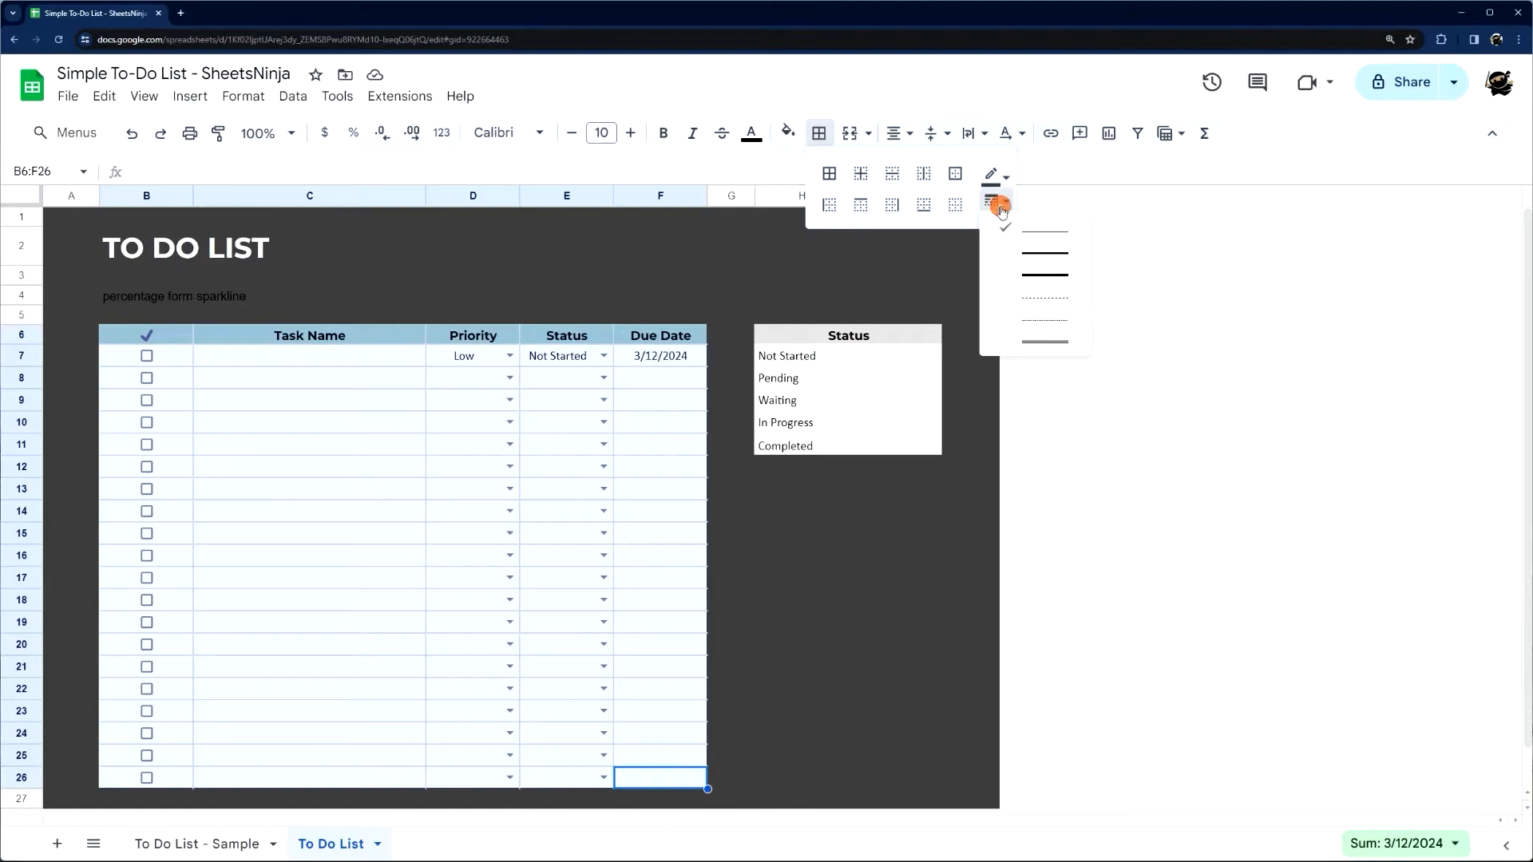
{"action": "left_click", "coordinate": [1051, 238]}
{"action": "left_click", "coordinate": [957, 175]}
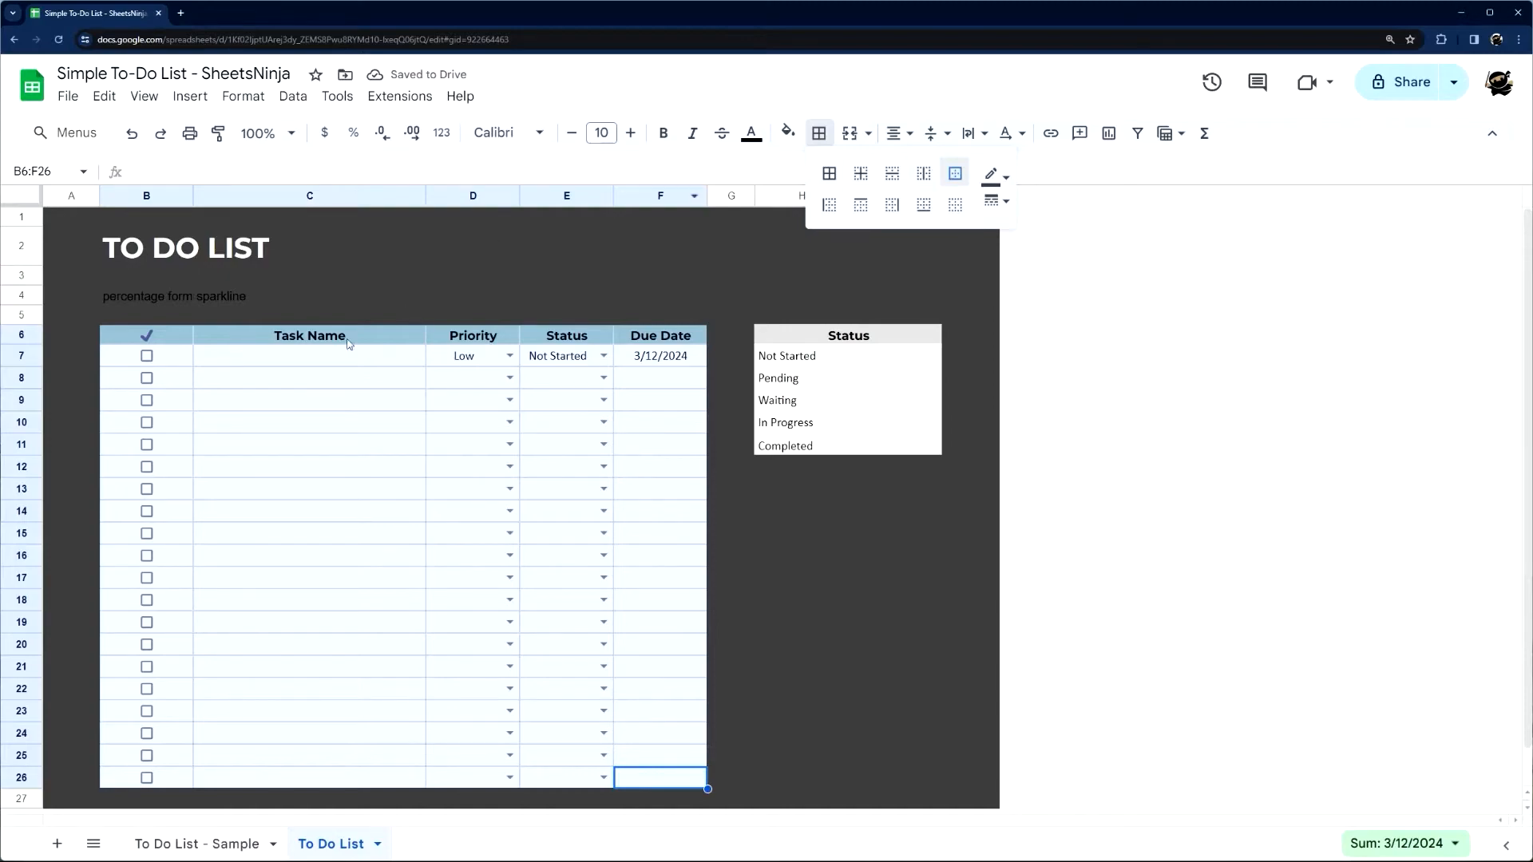
Reapply inner borders to the to-do table B6:F26 in the lightest gray
{"action": "left_click", "coordinate": [987, 179]}
{"action": "left_click", "coordinate": [988, 179]}
{"action": "left_click", "coordinate": [987, 179]}
{"action": "left_click", "coordinate": [987, 179]}
{"action": "left_click", "coordinate": [990, 178]}
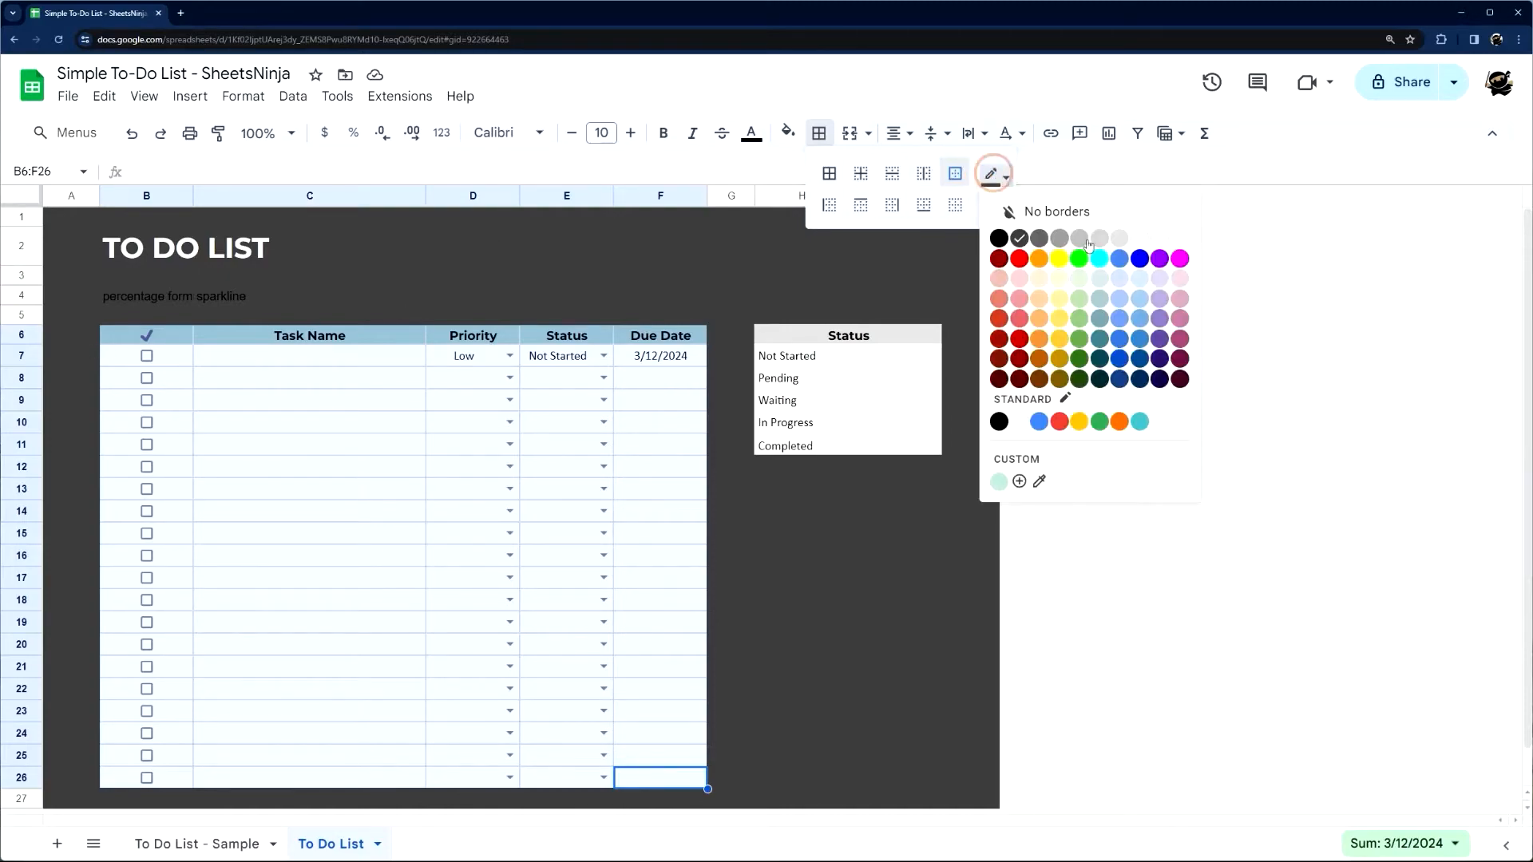
{"action": "left_click", "coordinate": [1120, 238]}
{"action": "left_click", "coordinate": [861, 174]}
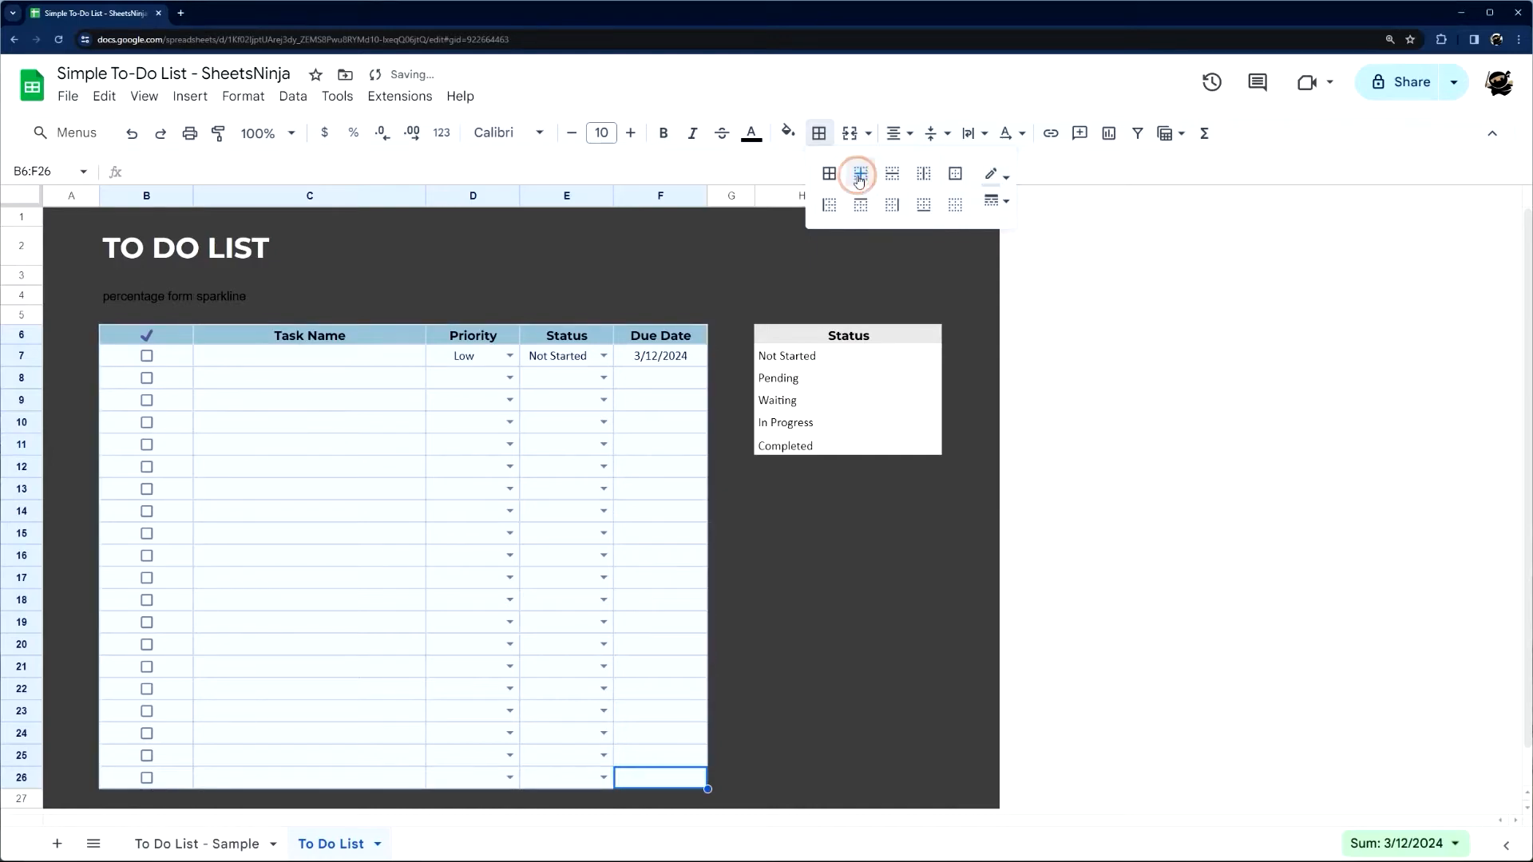
{"action": "left_click", "coordinate": [747, 644]}
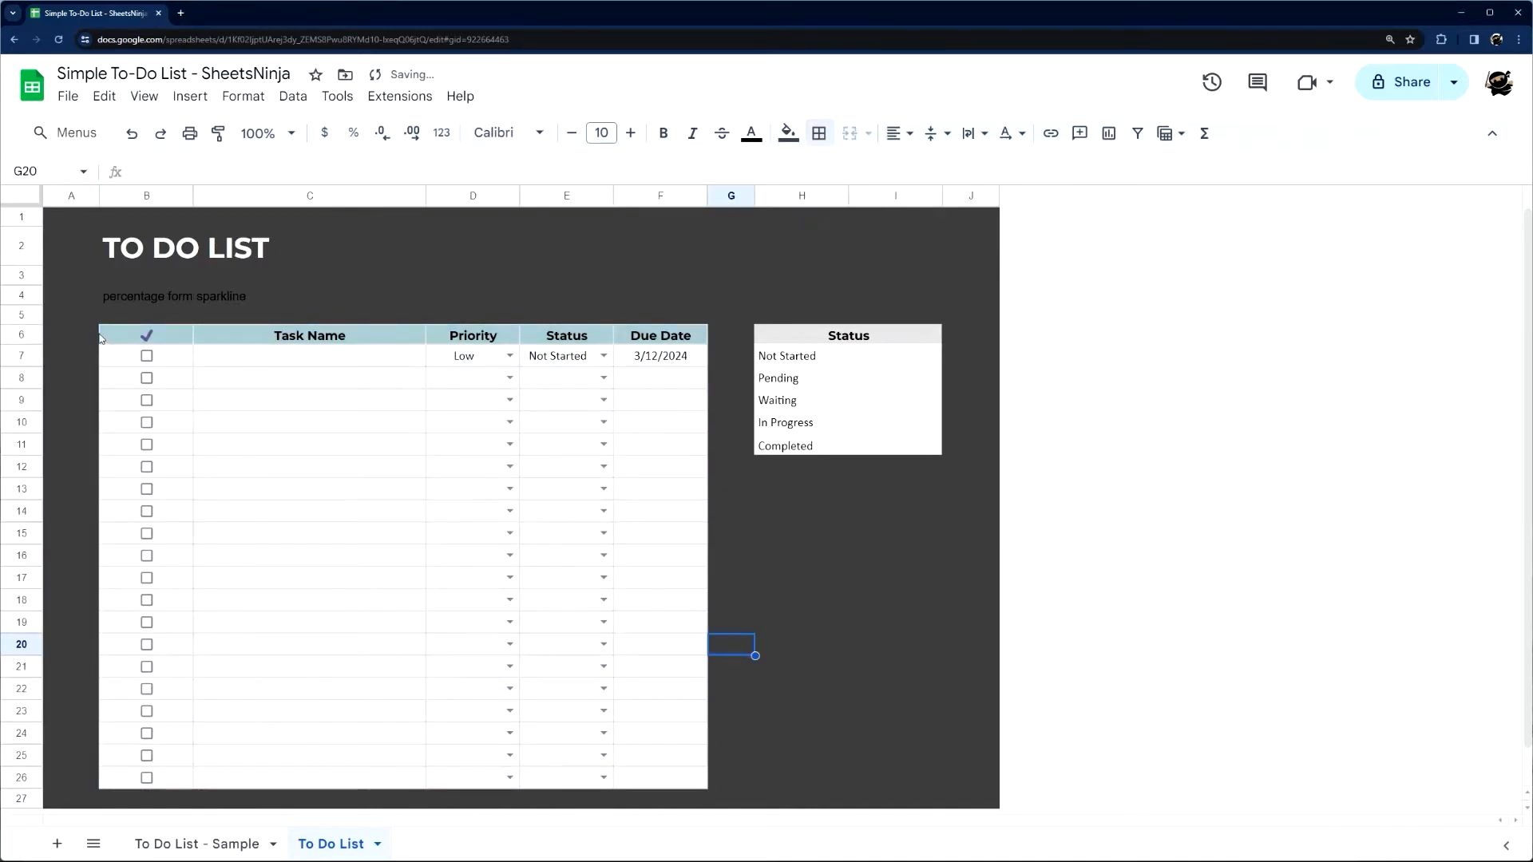
Undo the last inner border change on the to-do table
{"action": "key", "text": "ctrl+z"}
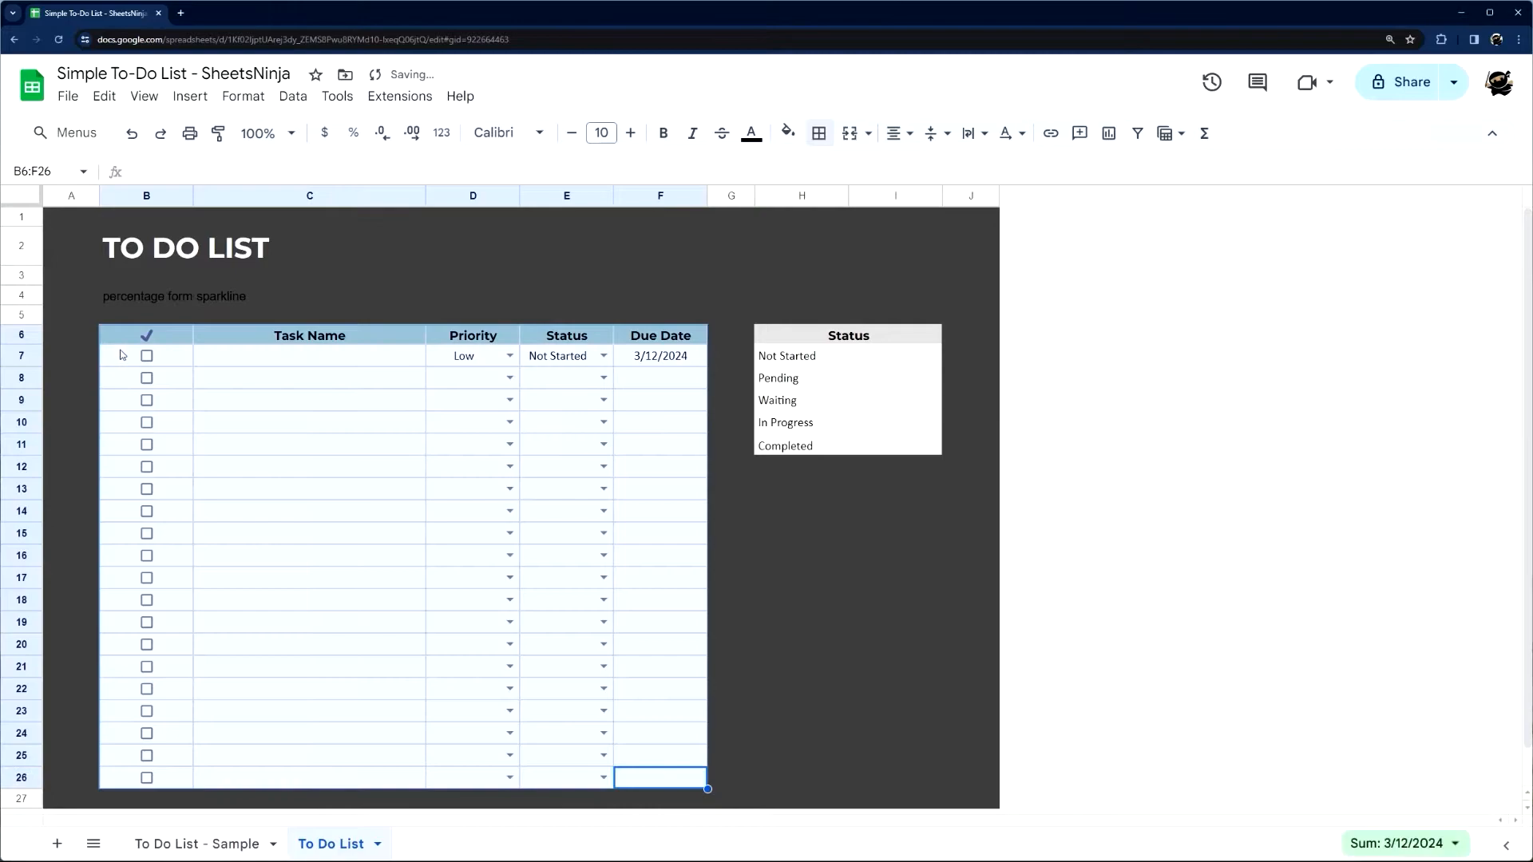
{"action": "left_click", "coordinate": [712, 409]}
{"action": "key", "text": "ctrl+z"}
{"action": "left_click", "coordinate": [316, 316]}
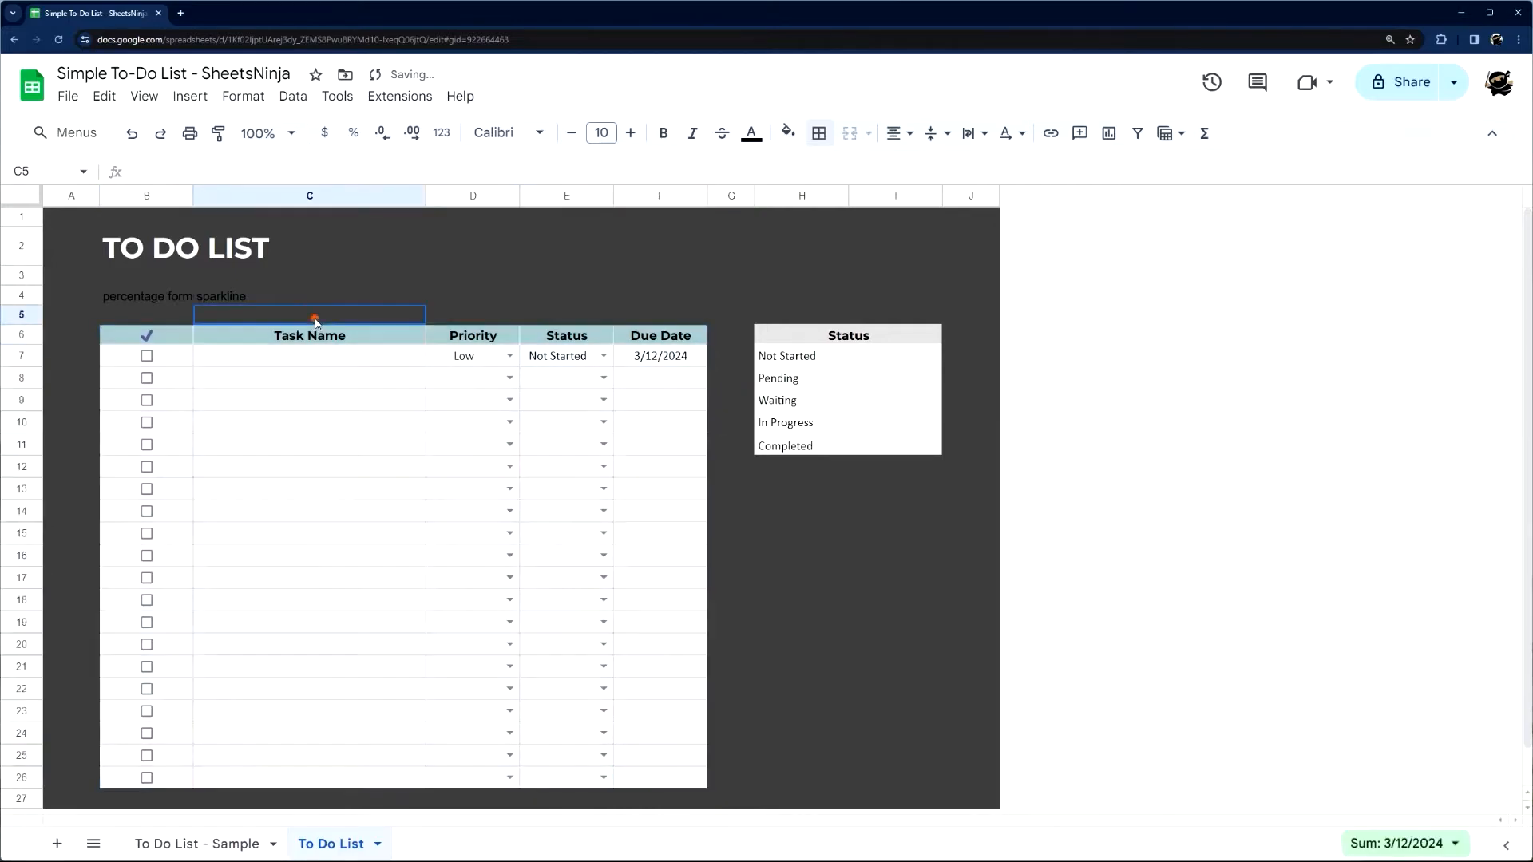
{"action": "left_click_drag", "start_coordinate": [139, 339], "coordinate": [659, 775]}
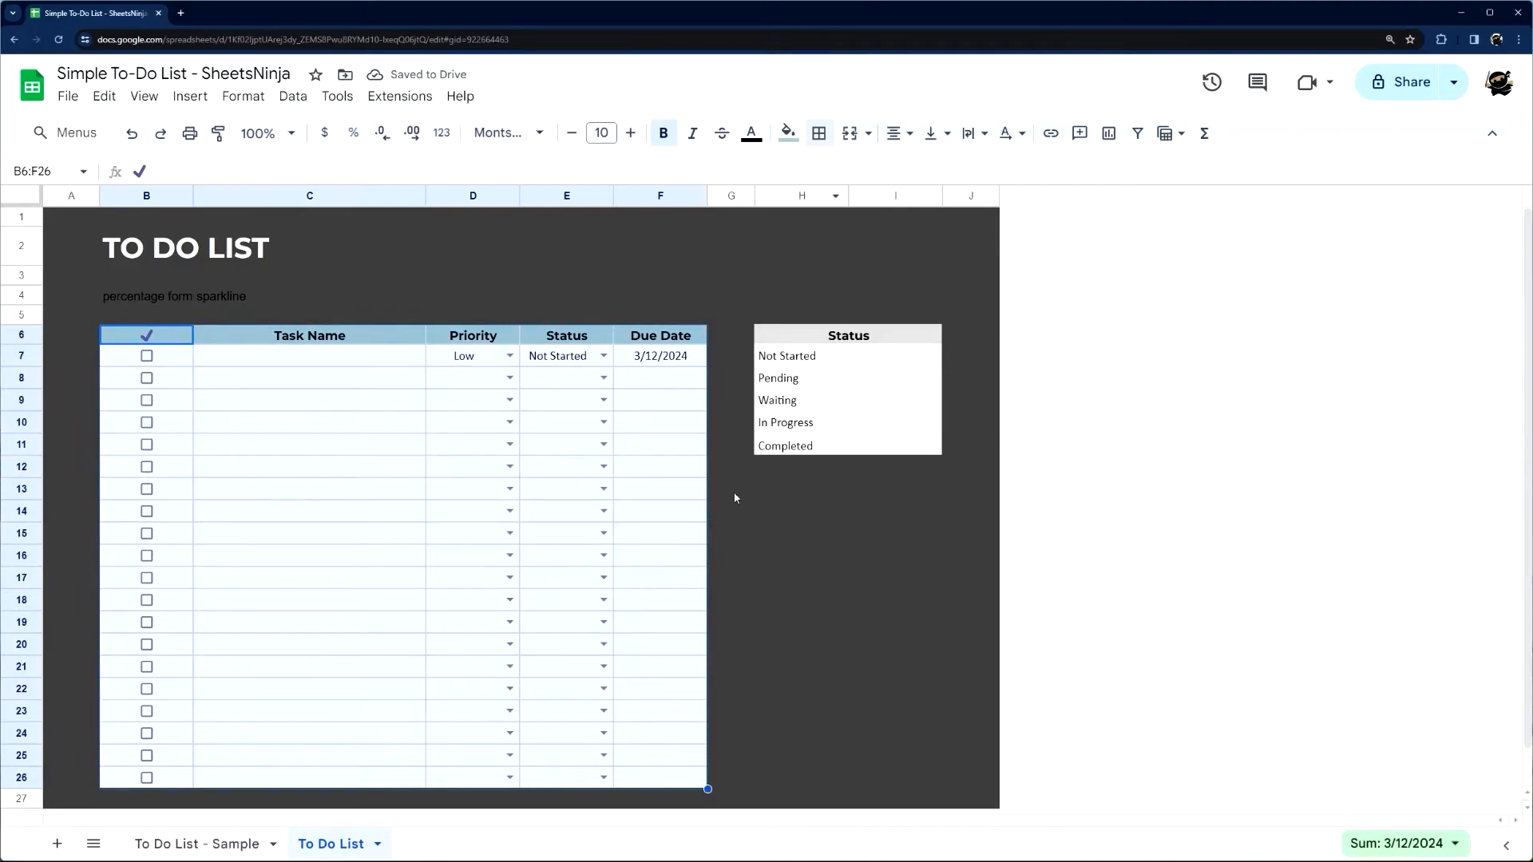
{"action": "left_click", "coordinate": [729, 534]}
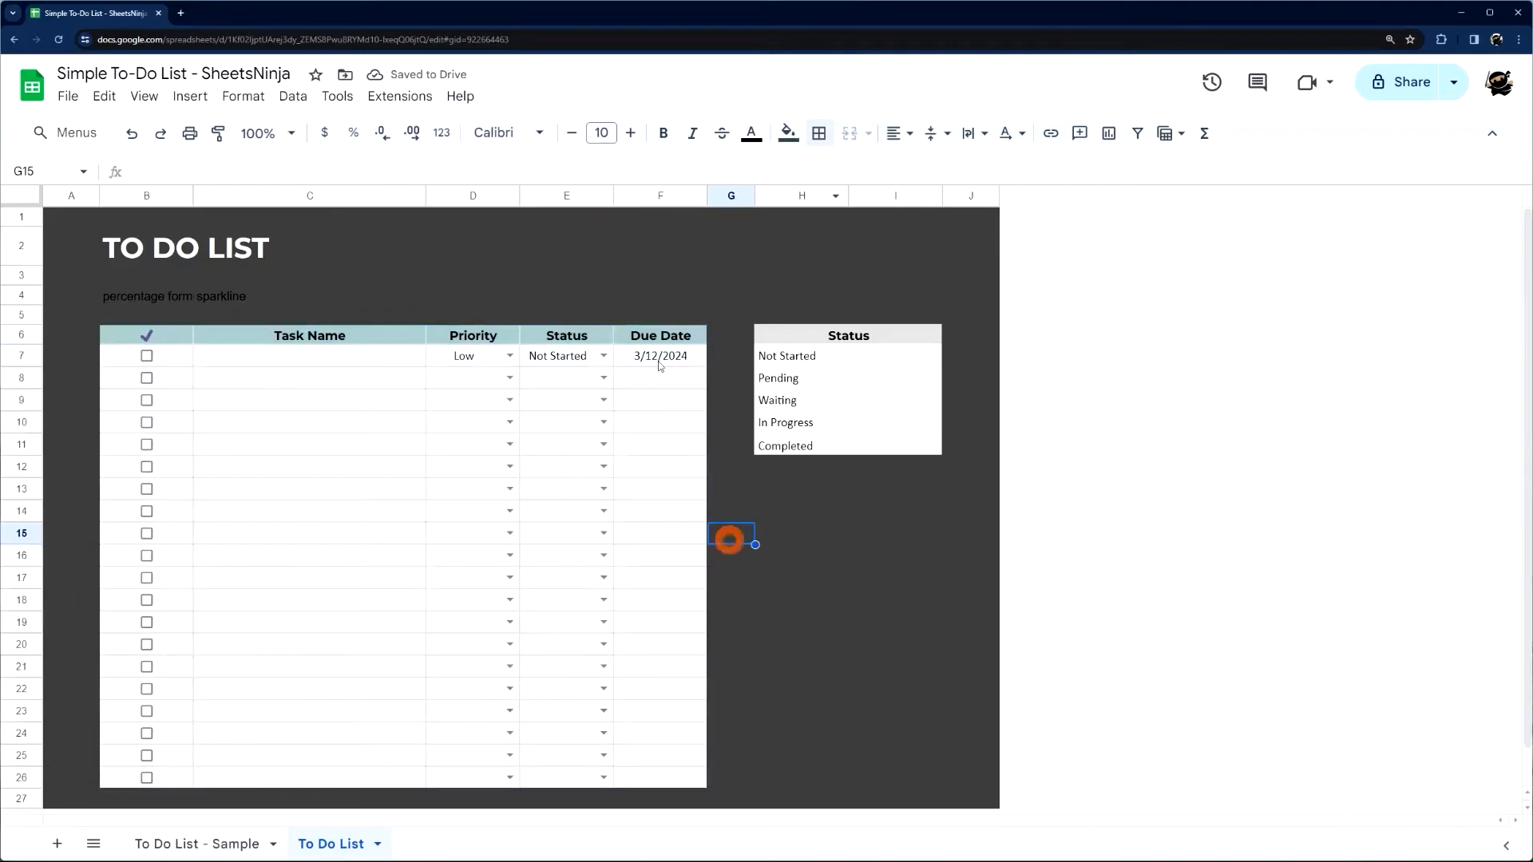
{"action": "left_click", "coordinate": [820, 134]}
{"action": "left_click", "coordinate": [993, 174]}
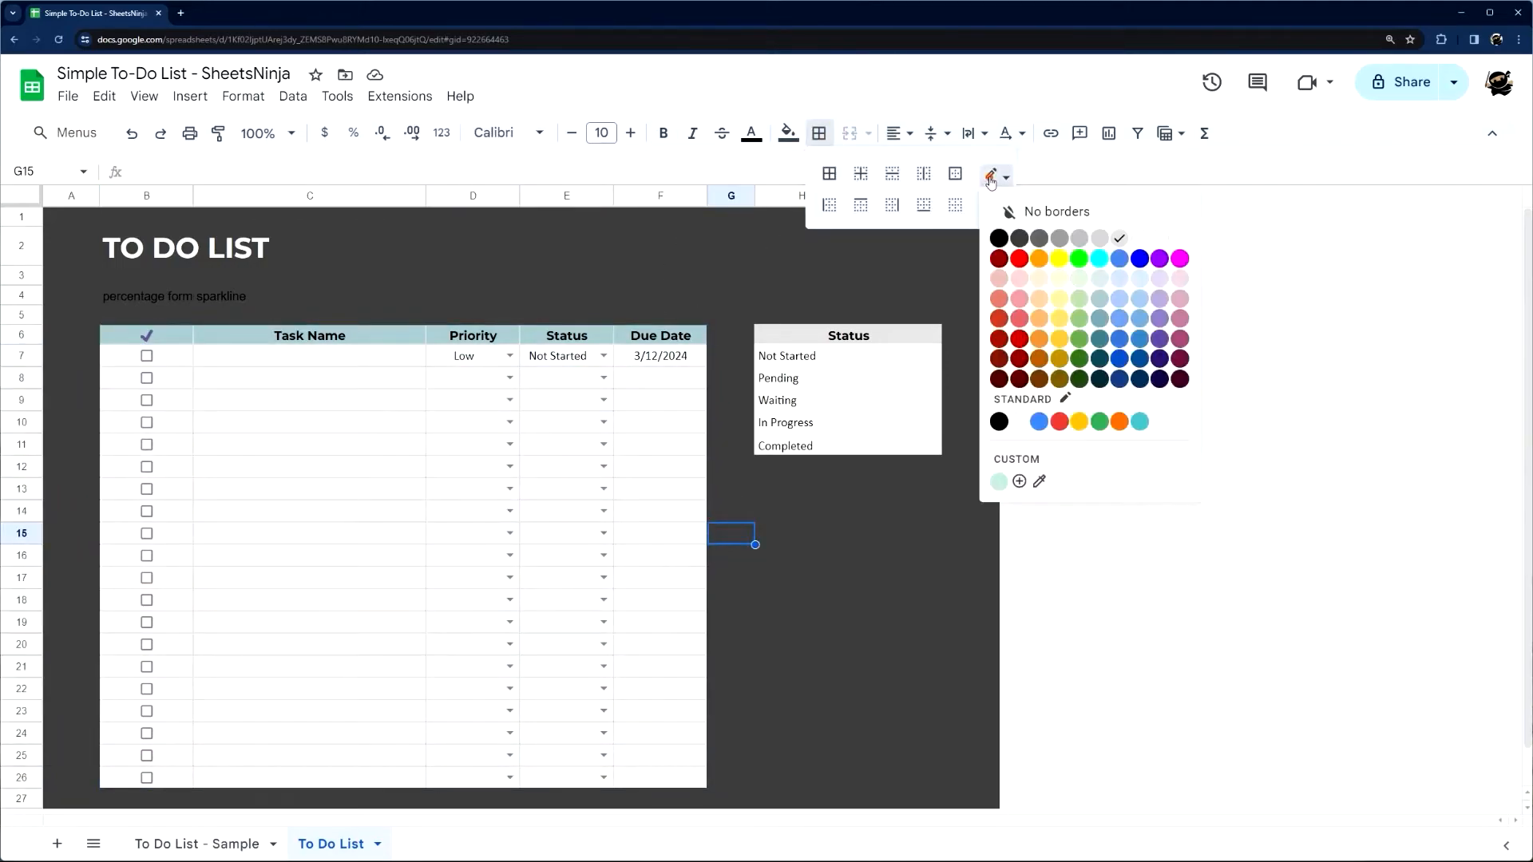
{"action": "left_click", "coordinate": [1000, 238]}
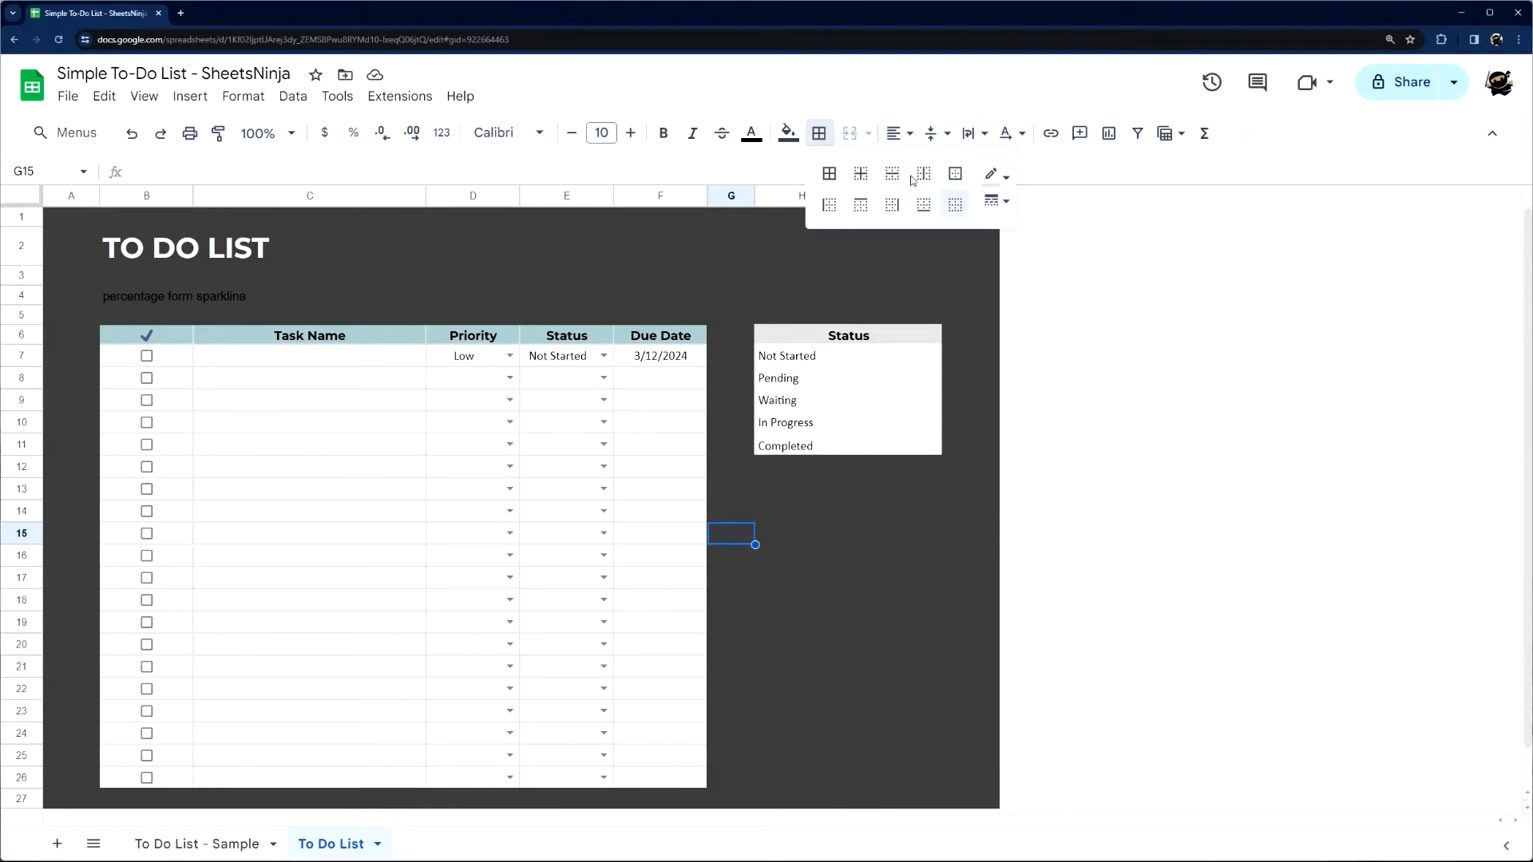
{"action": "left_click", "coordinate": [771, 556]}
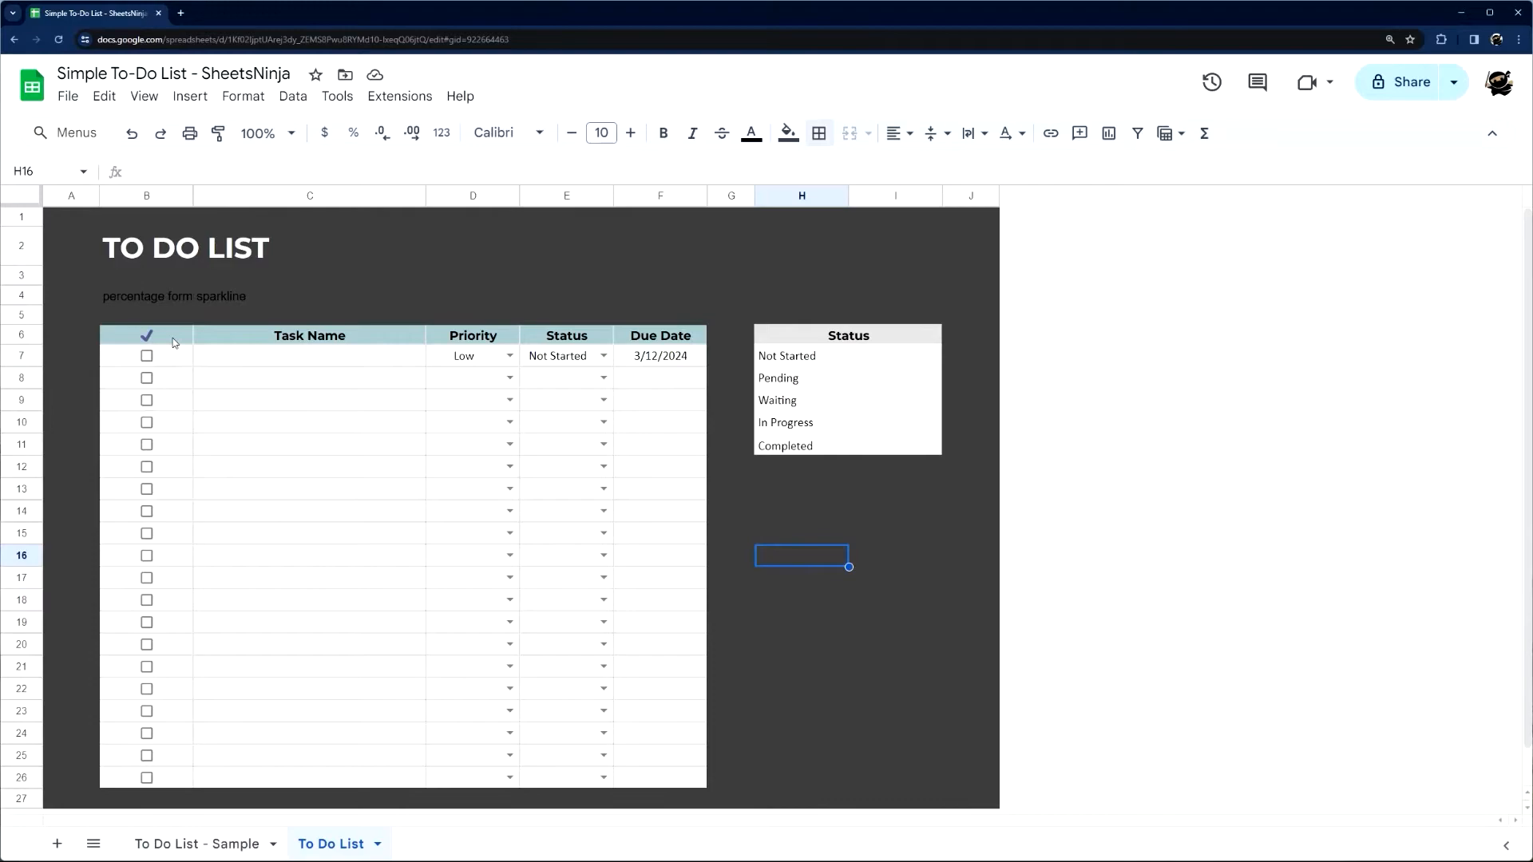
Set the height of header row 6 to 30 pixels and align its text vertically to the middle
{"action": "right_click", "coordinate": [30, 335]}
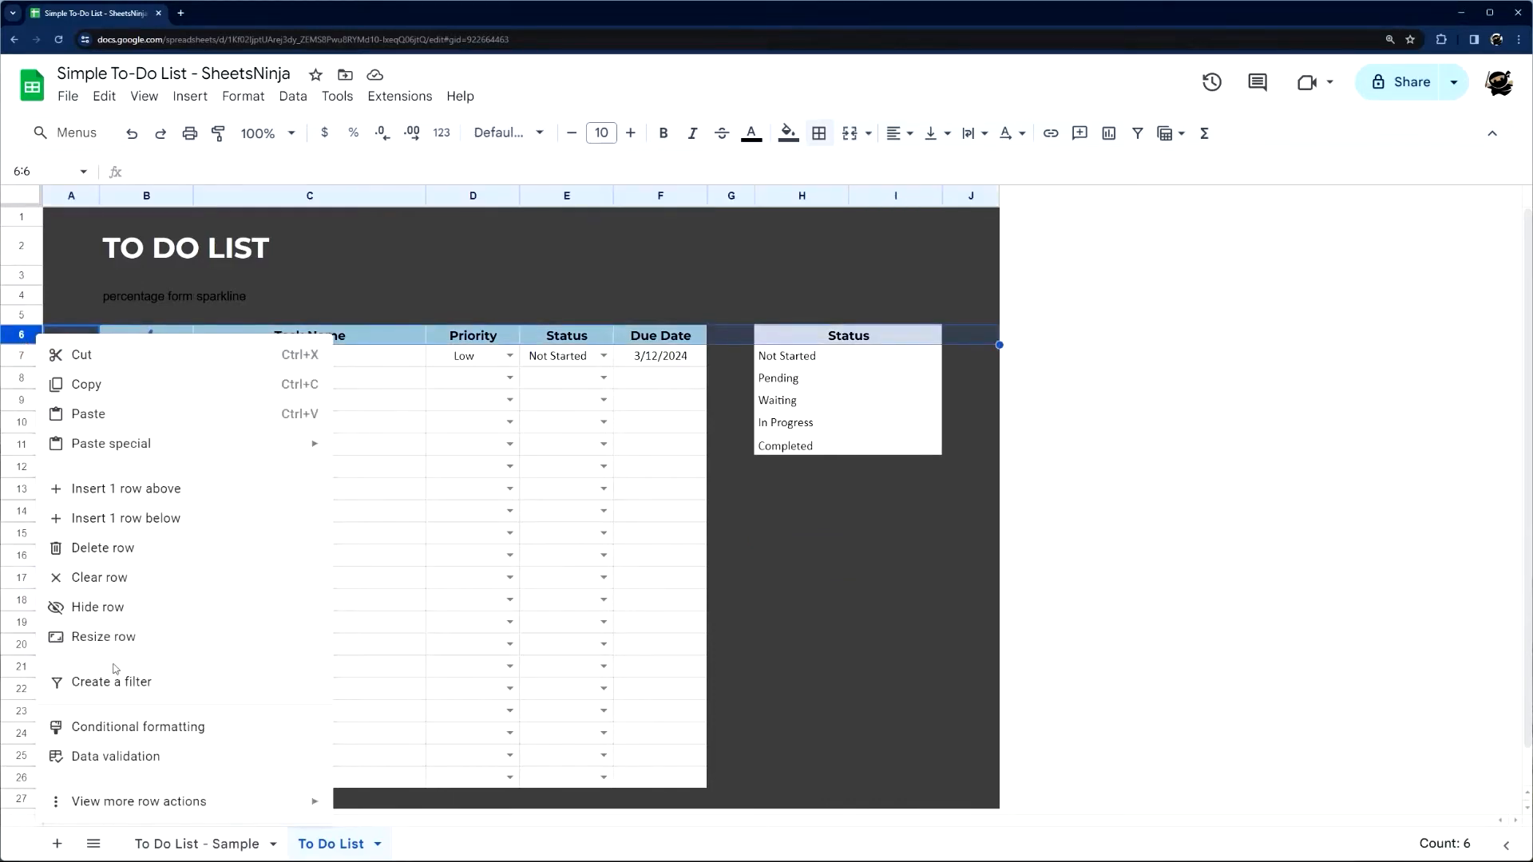
{"action": "left_click", "coordinate": [108, 637]}
{"action": "left_click", "coordinate": [718, 444]}
{"action": "type", "text": "3"}
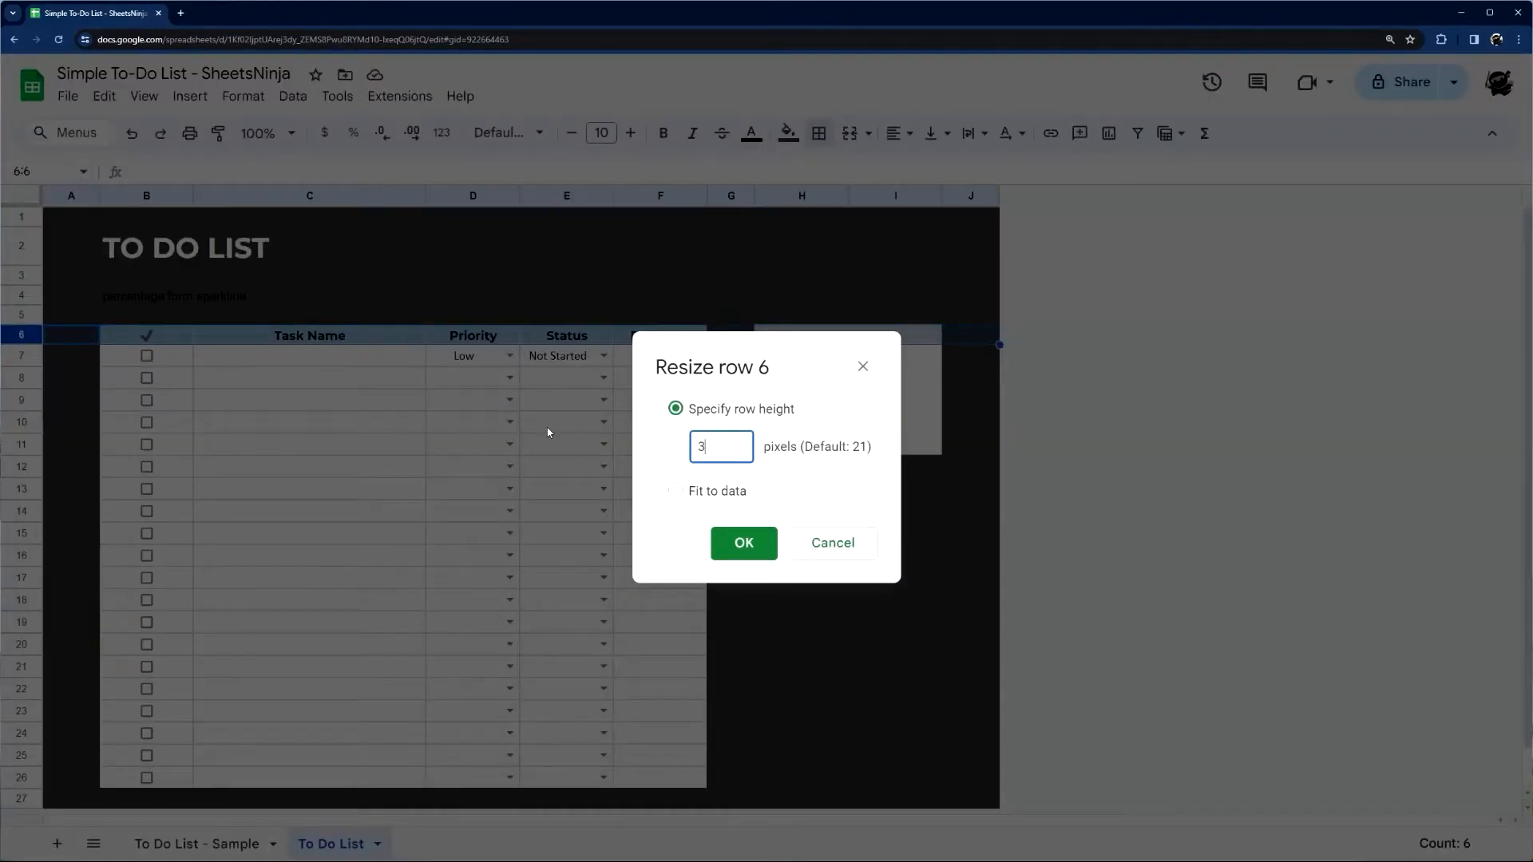
{"action": "type", "text": "0"}
{"action": "key", "text": "Return"}
{"action": "left_click", "coordinate": [932, 135]}
{"action": "left_click", "coordinate": [961, 167]}
{"action": "left_click", "coordinate": [908, 502]}
Compare the layout with the To Do List - Sample sheet and narrow checkbox column B in the To Do List sheet
{"action": "left_click", "coordinate": [147, 844]}
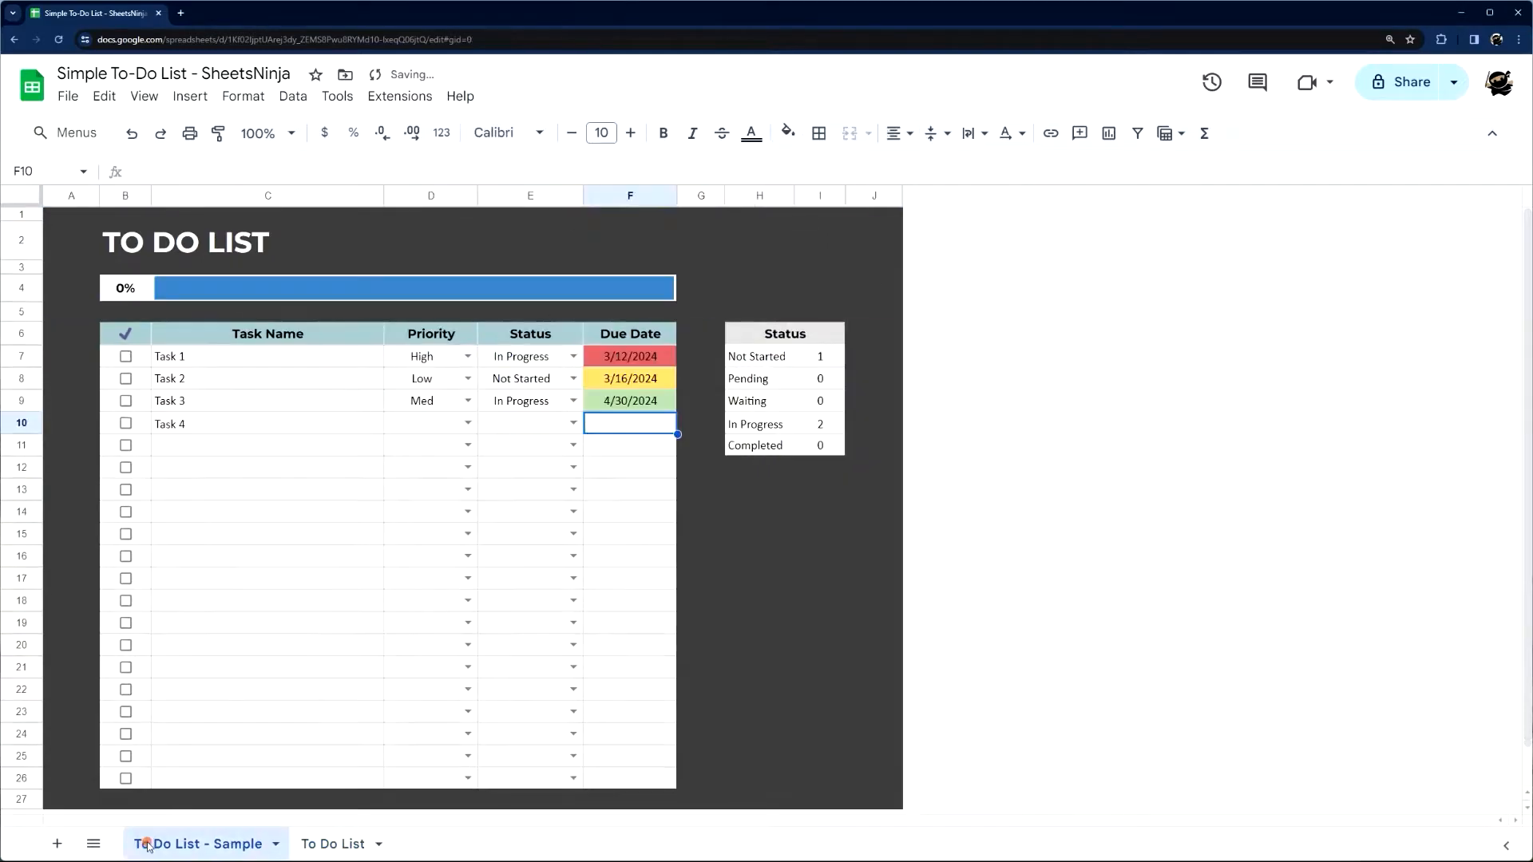
{"action": "left_click", "coordinate": [316, 842]}
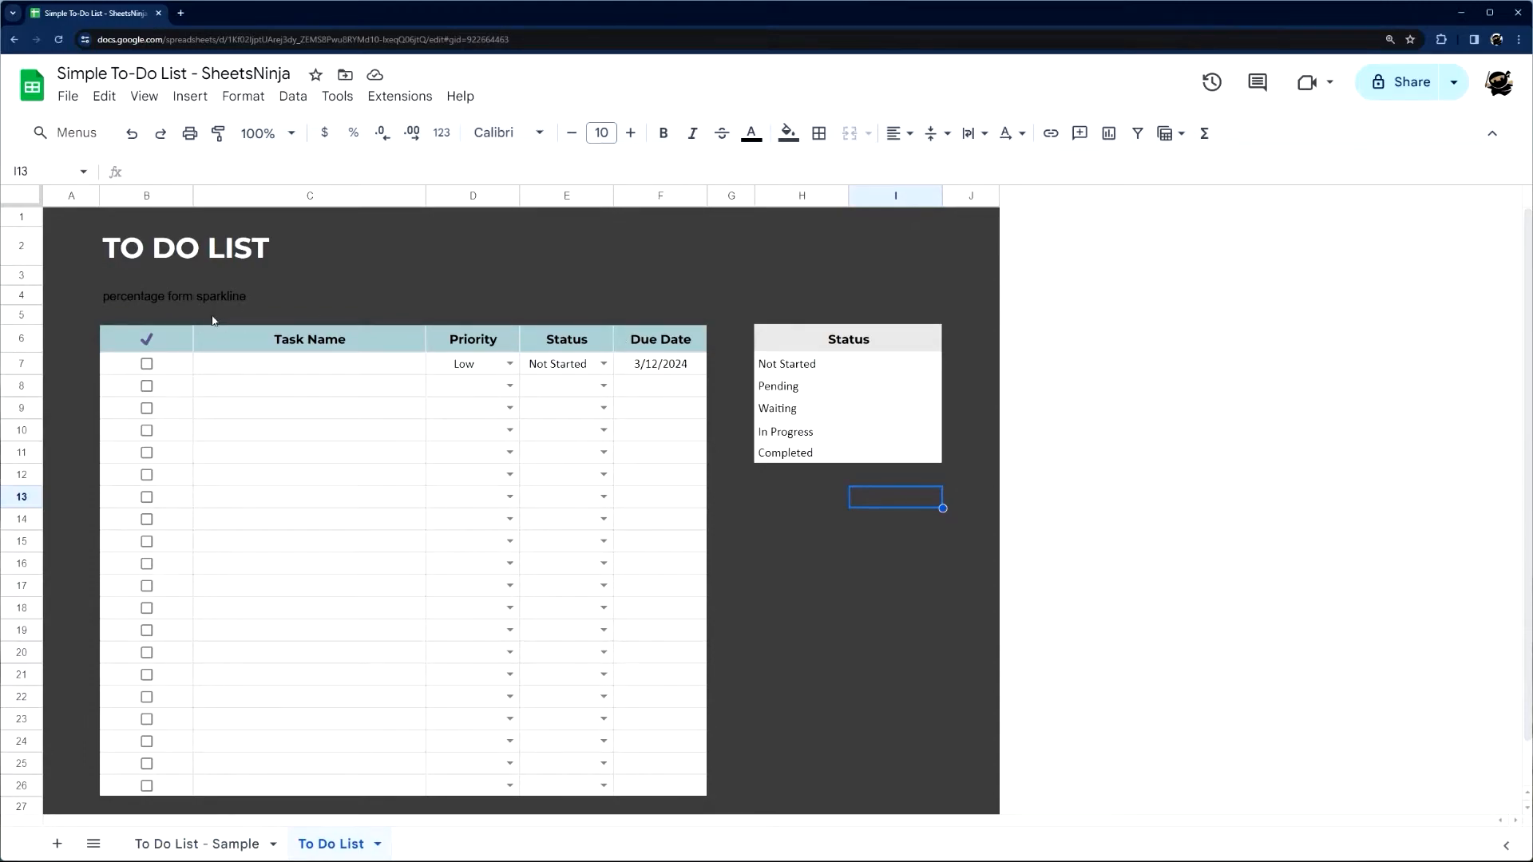
{"action": "left_click_drag", "start_coordinate": [157, 303], "coordinate": [678, 289]}
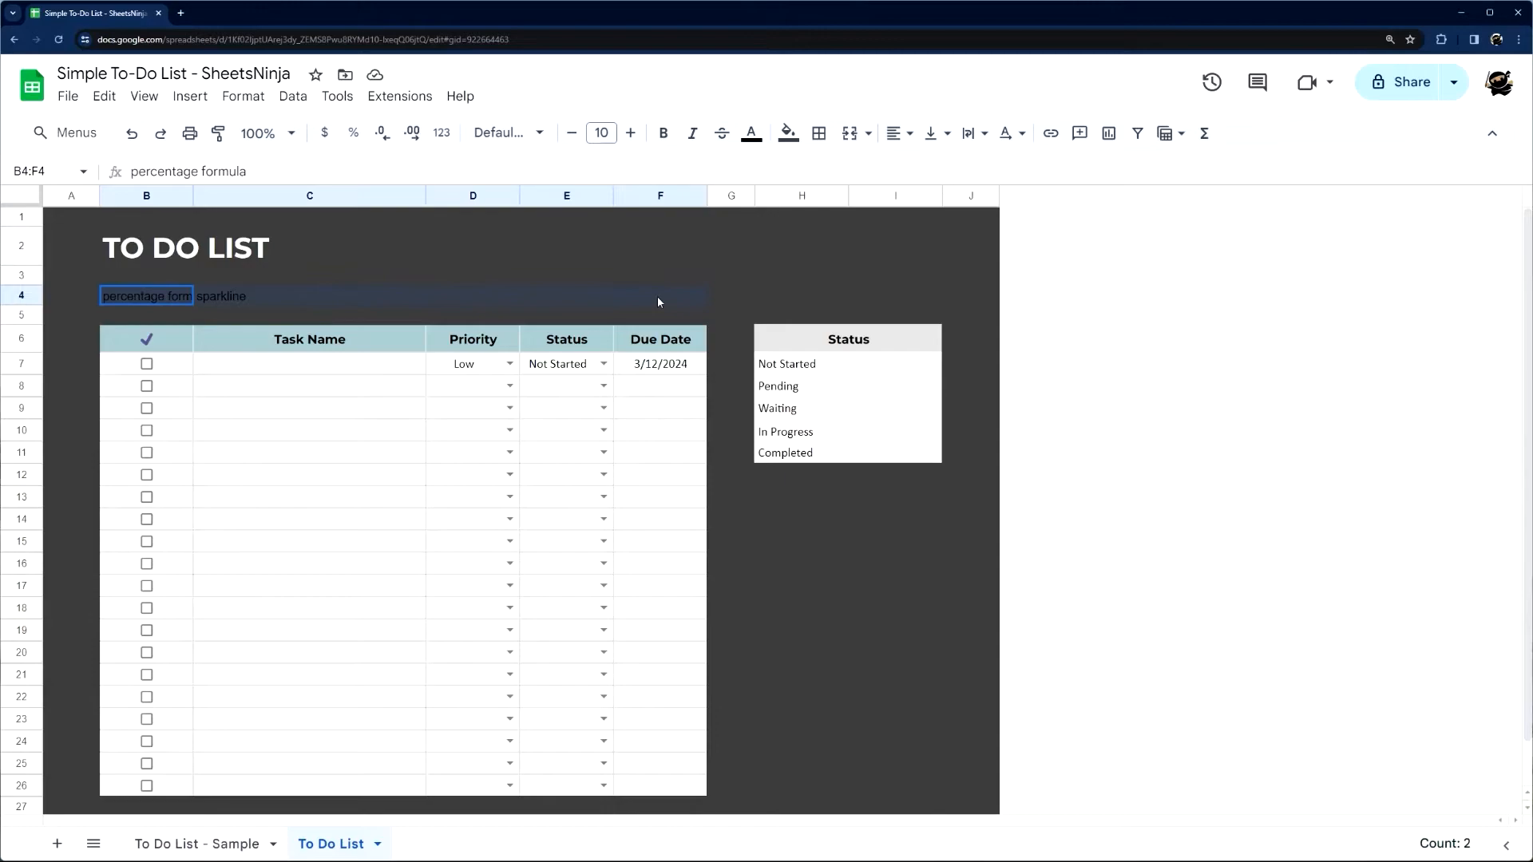
{"action": "left_click_drag", "start_coordinate": [366, 362], "coordinate": [739, 589]}
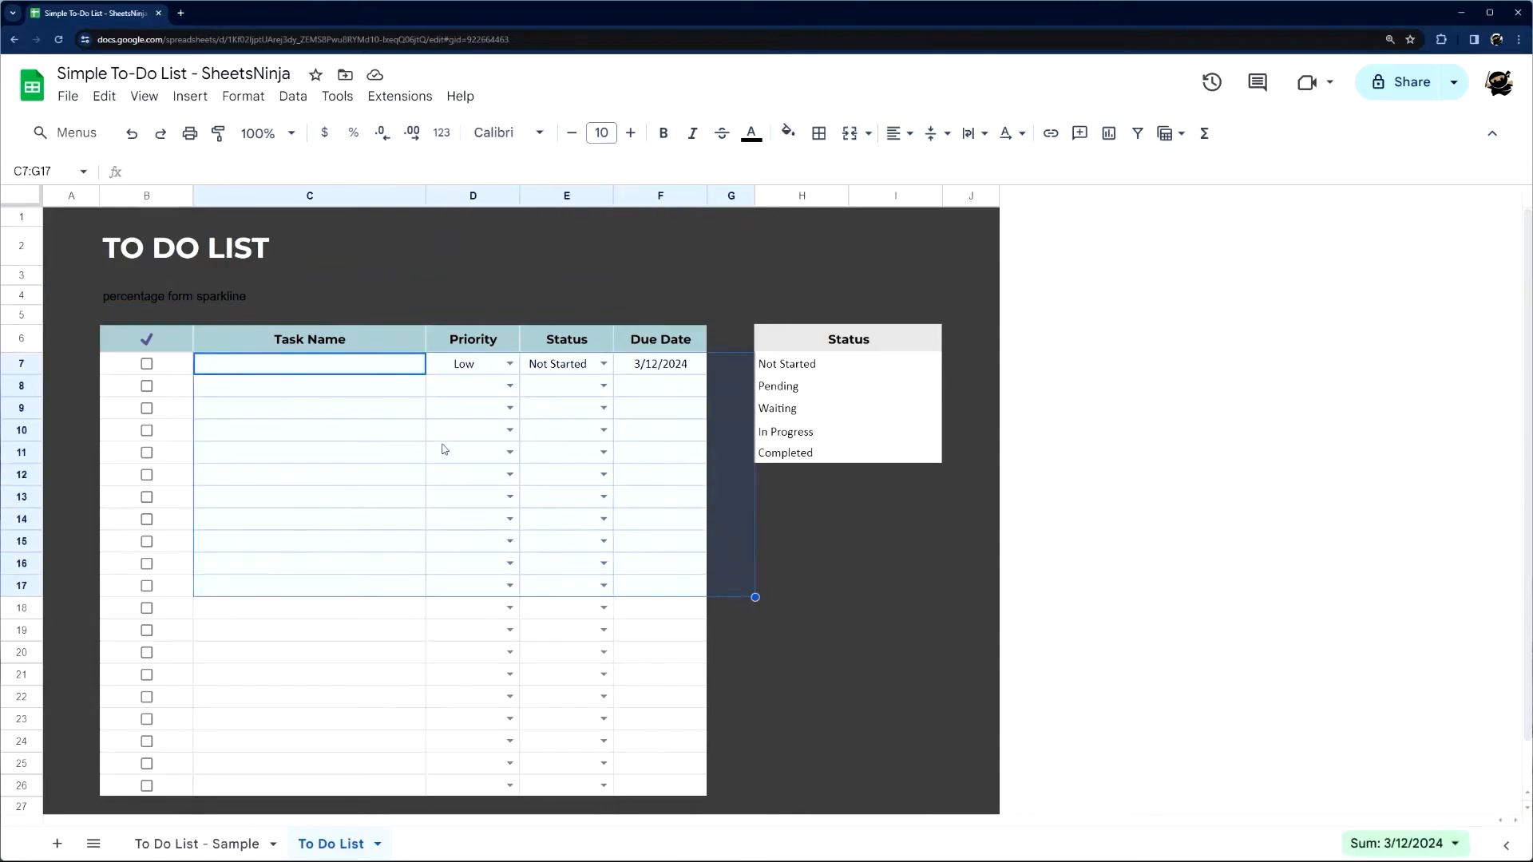
{"action": "left_click_drag", "start_coordinate": [193, 195], "coordinate": [149, 197]}
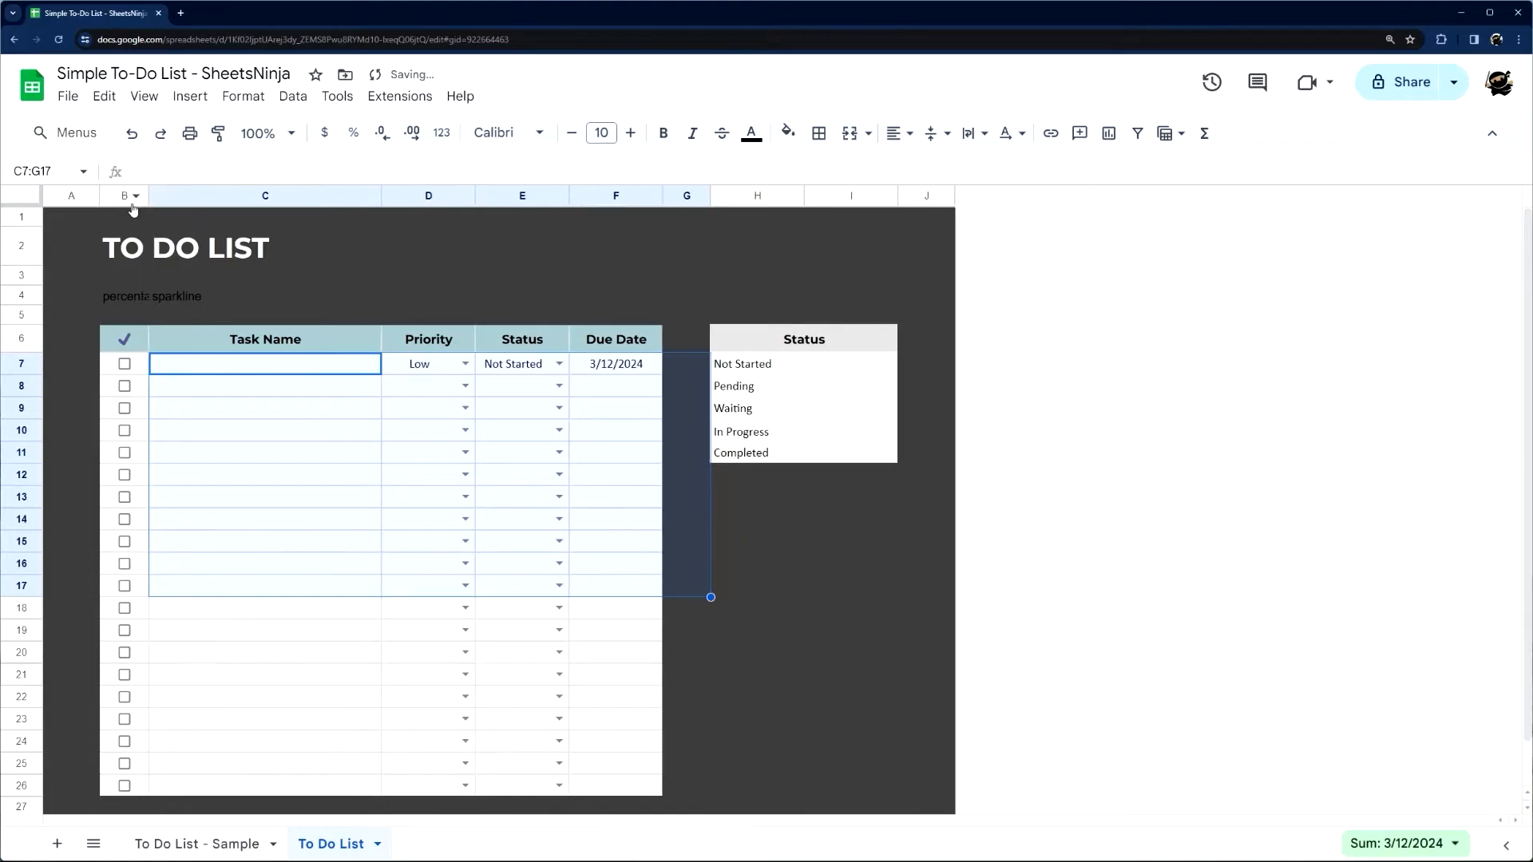
{"action": "left_click", "coordinate": [204, 369]}
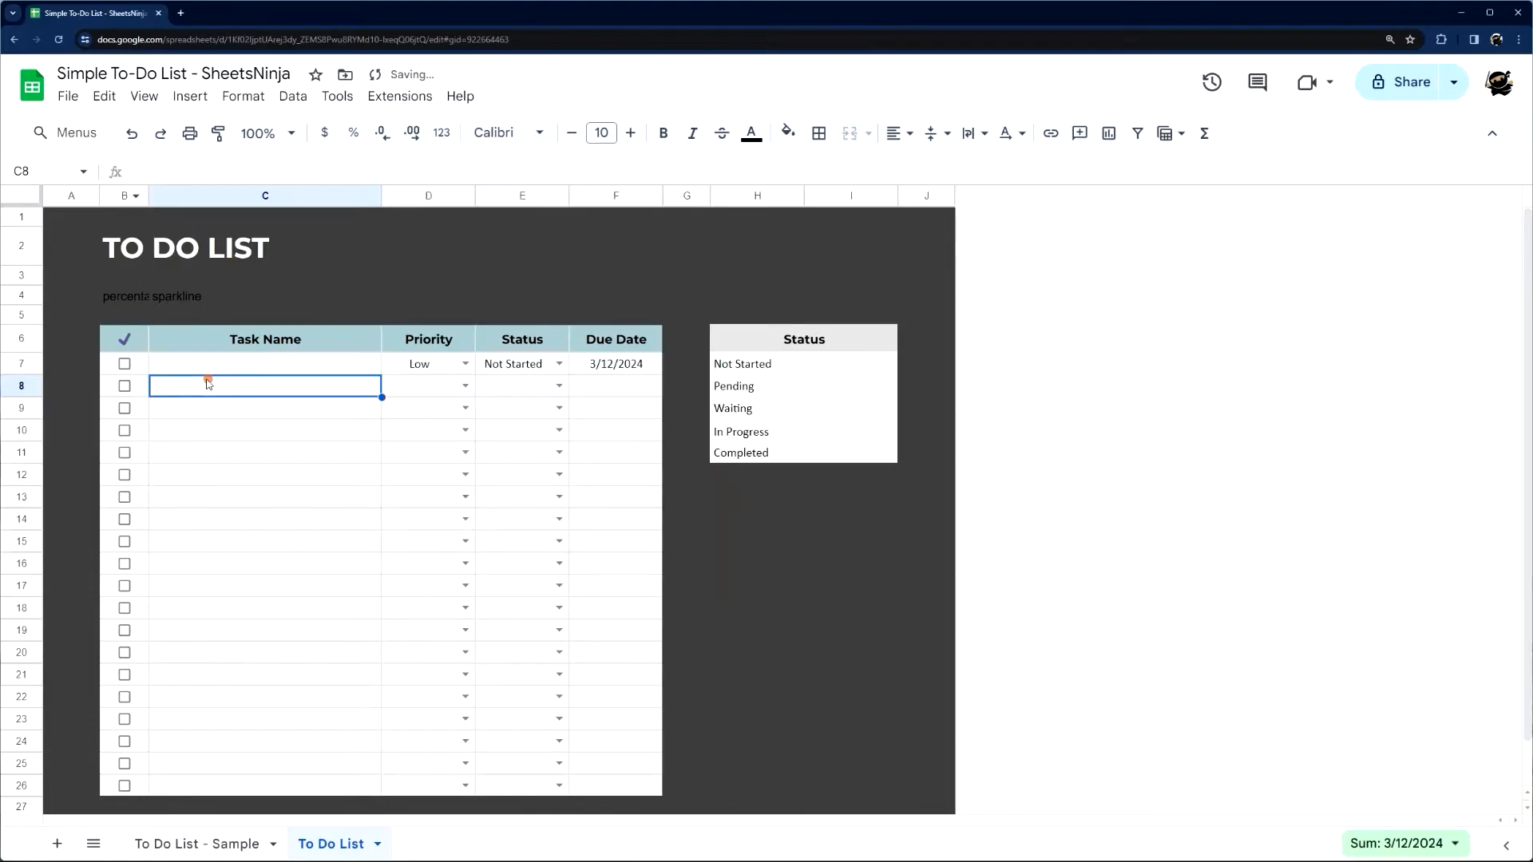
Tick the checkbox in B7 and enter Task 1, Task 2 and Task 3 as task names in C7:C9
{"action": "left_click", "coordinate": [125, 364]}
{"action": "left_click_drag", "start_coordinate": [180, 361], "coordinate": [598, 536]}
{"action": "left_click", "coordinate": [295, 432]}
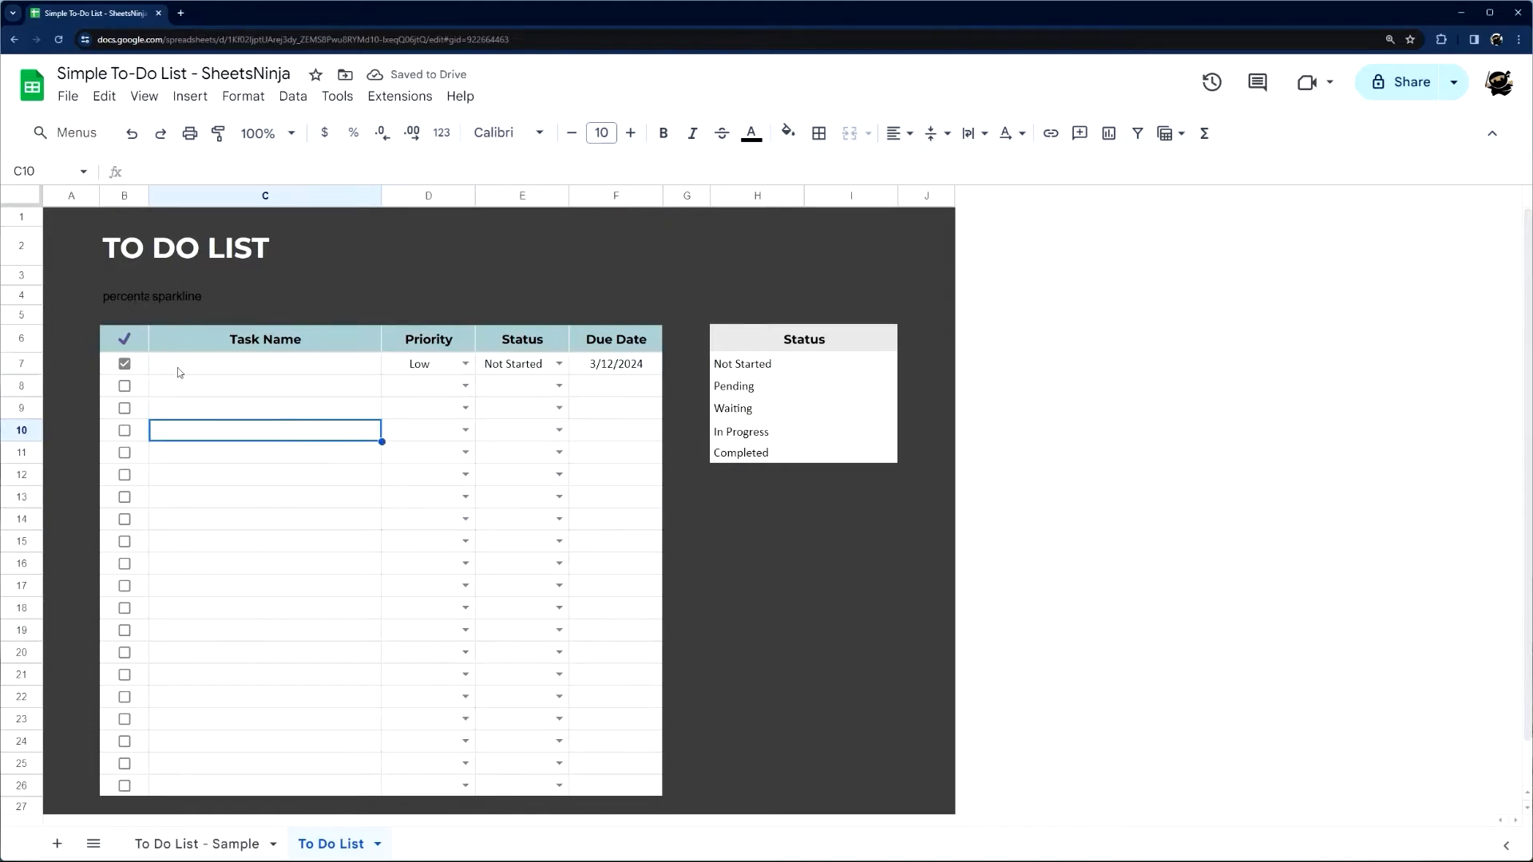
{"action": "left_click_drag", "start_coordinate": [162, 369], "coordinate": [607, 535]}
{"action": "left_click", "coordinate": [308, 364]}
{"action": "type", "text": "Task 1"}
{"action": "key", "text": "Return"}
{"action": "type", "text": "Task 2"}
{"action": "key", "text": "Return"}
{"action": "type", "text": "Task 3"}
{"action": "key", "text": "Return"}
Copy the priorities, statuses and due dates of the first three tasks from To Do List - Sample and paste values only at D7 in To Do List
{"action": "left_click", "coordinate": [239, 845]}
{"action": "left_click_drag", "start_coordinate": [427, 356], "coordinate": [631, 403]}
{"action": "key", "text": "ctrl+c"}
{"action": "left_click", "coordinate": [331, 844]}
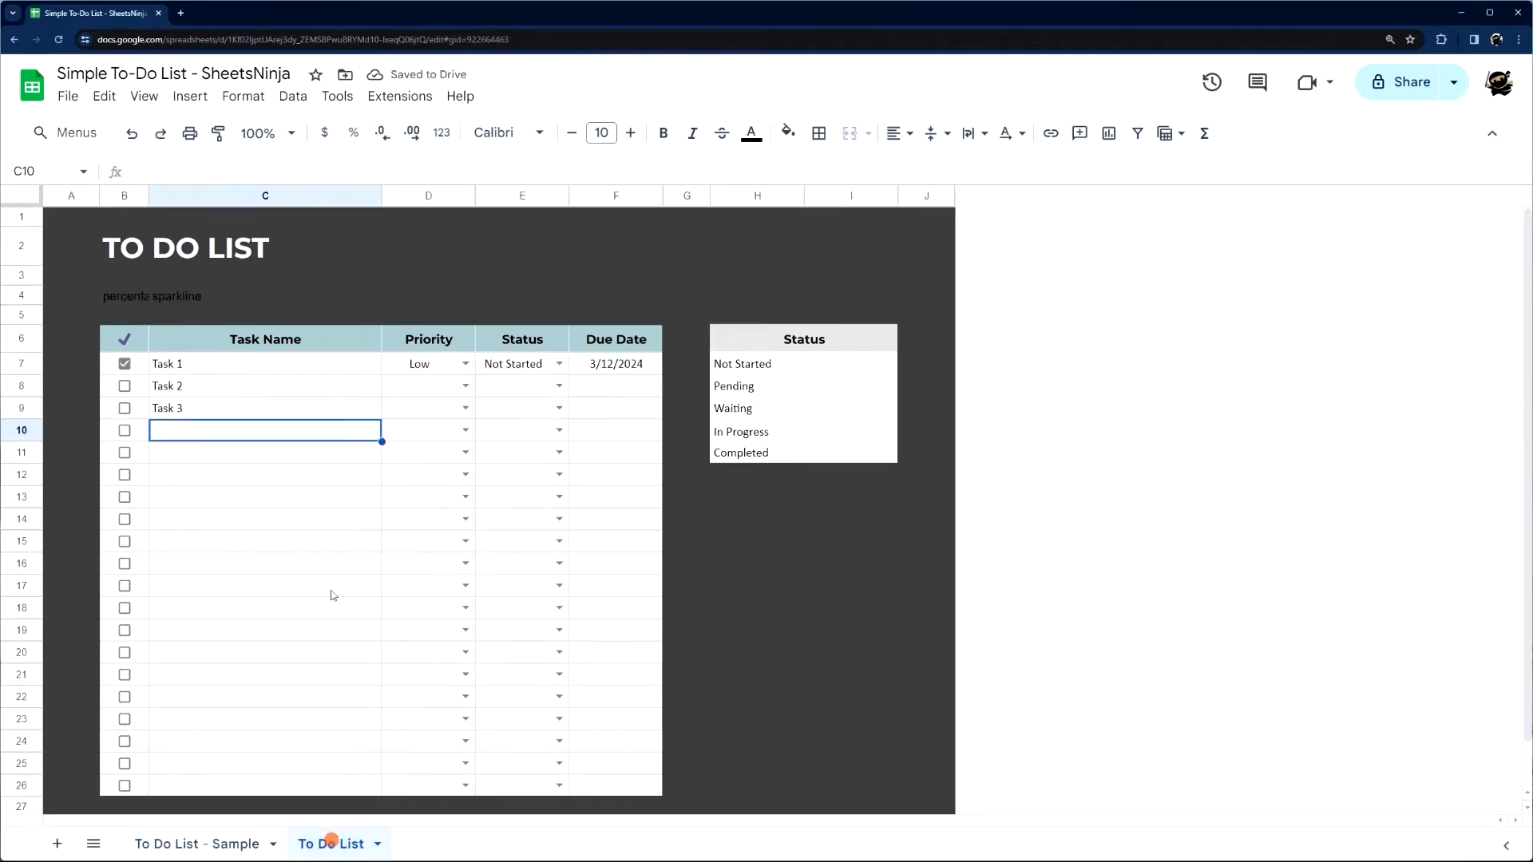
{"action": "right_click", "coordinate": [405, 366]}
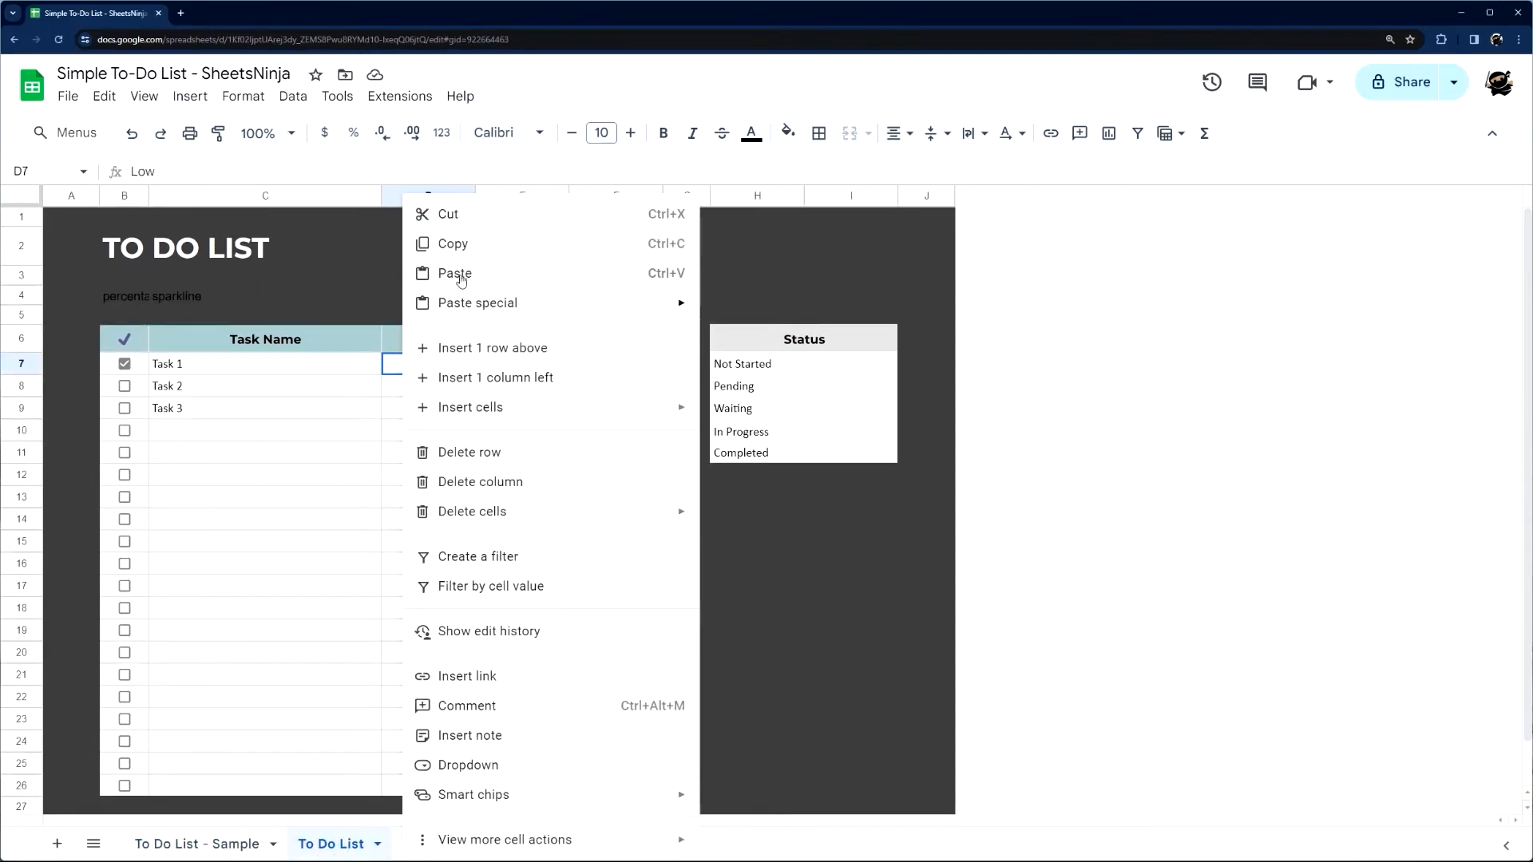
{"action": "mouse_move", "coordinate": [481, 310]}
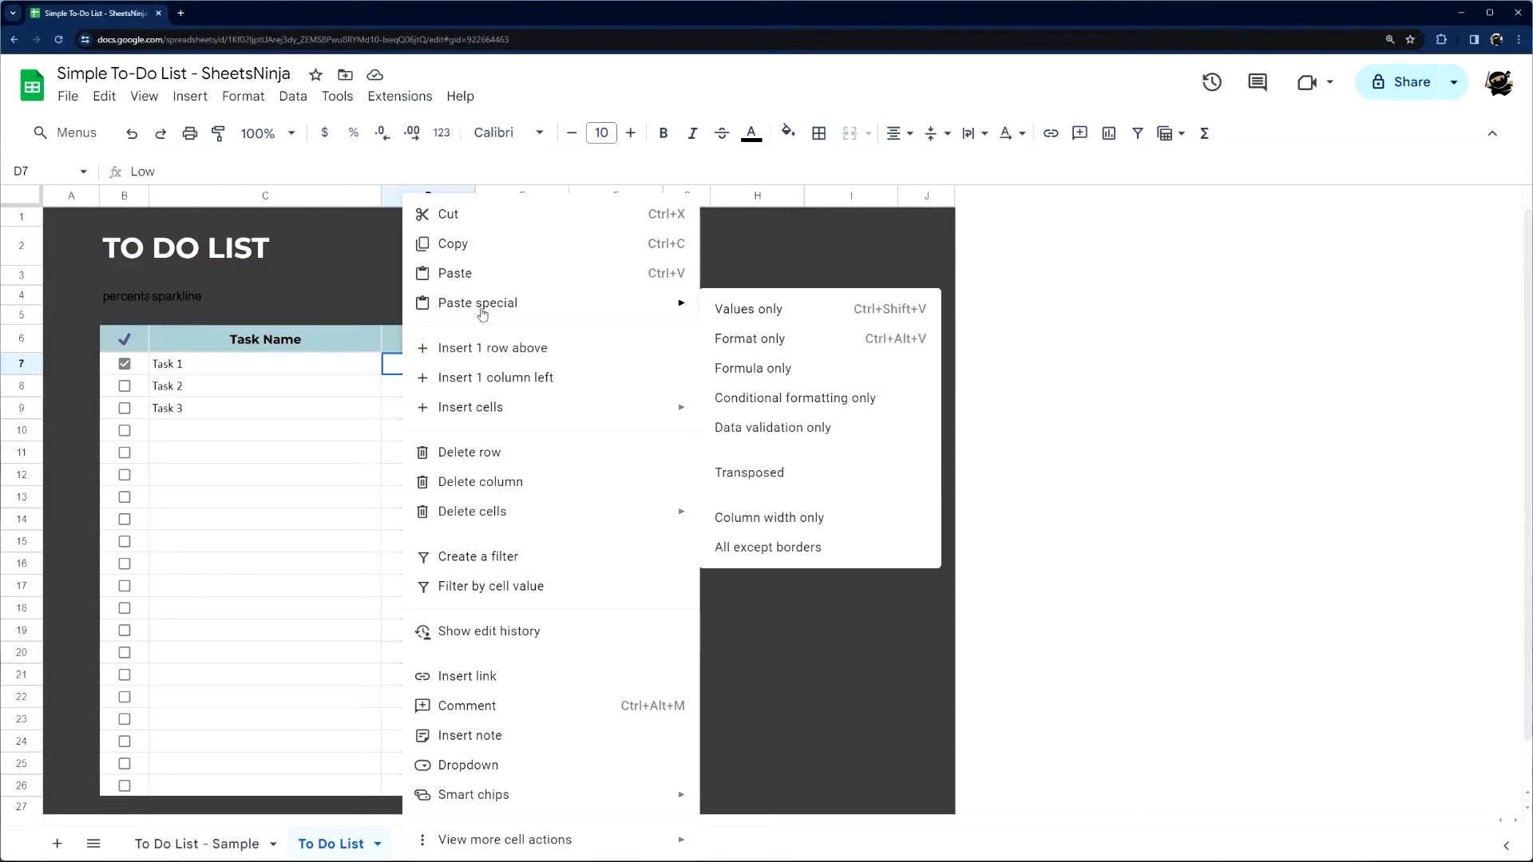
{"action": "left_click", "coordinate": [764, 321]}
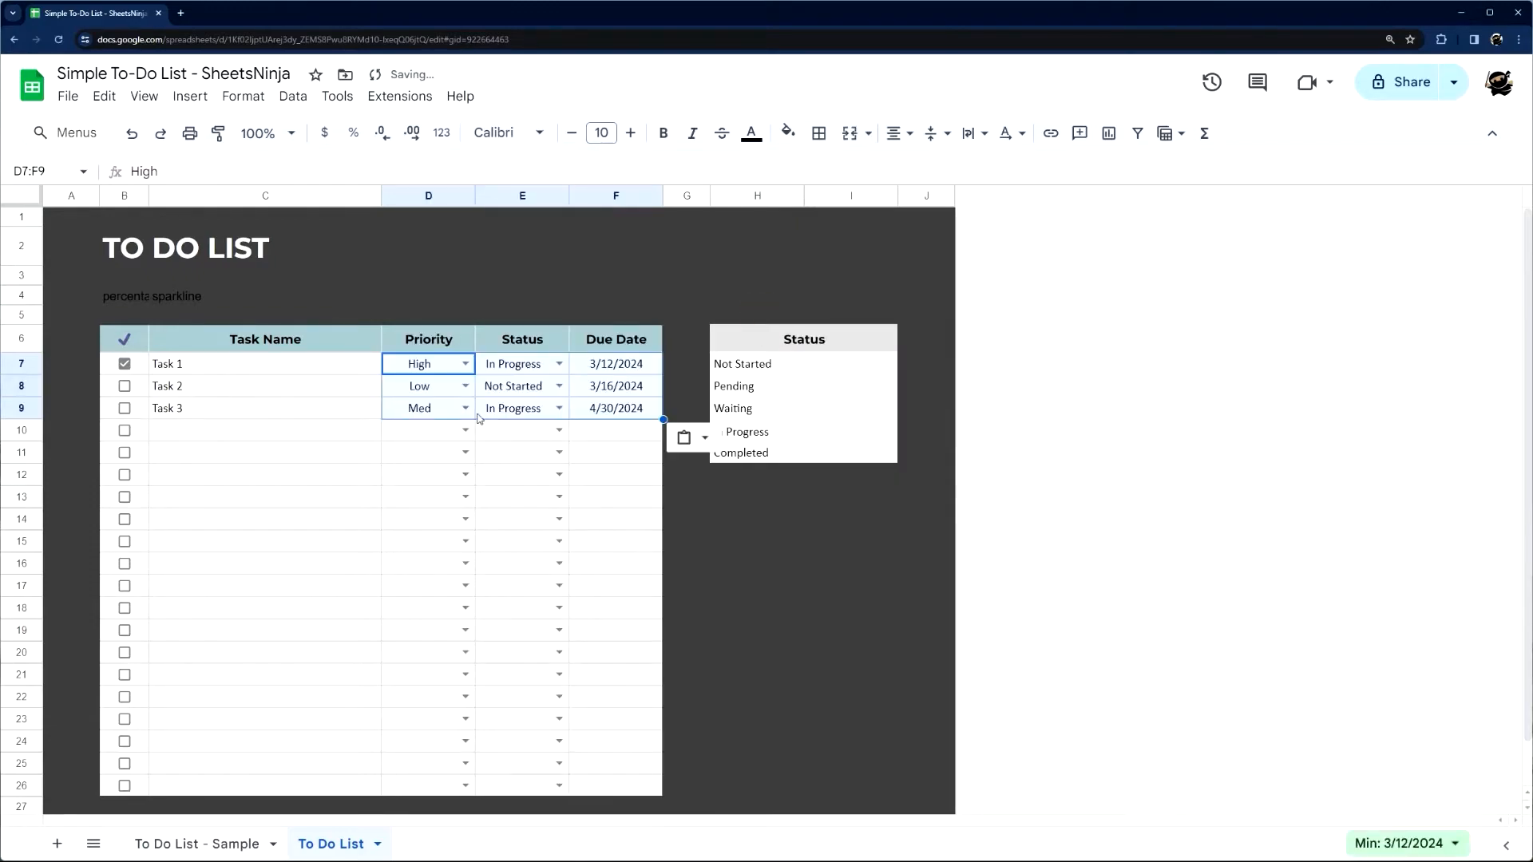
Try a regular paste with formatting at D7 in place of the values-only paste, and undo it
{"action": "key", "text": "ctrl+z"}
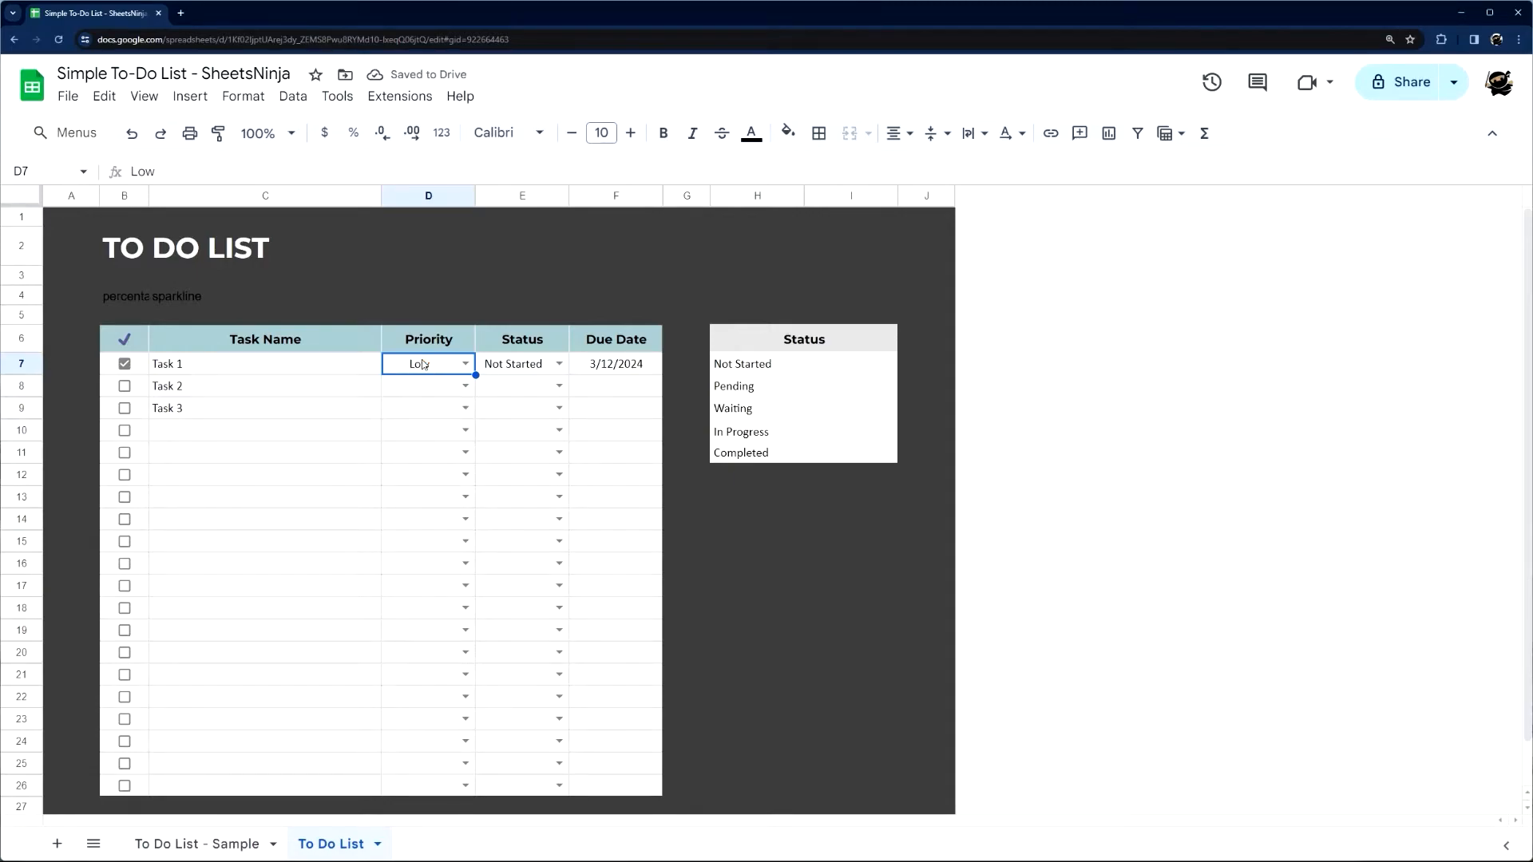
{"action": "right_click", "coordinate": [423, 365]}
{"action": "left_click", "coordinate": [497, 275]}
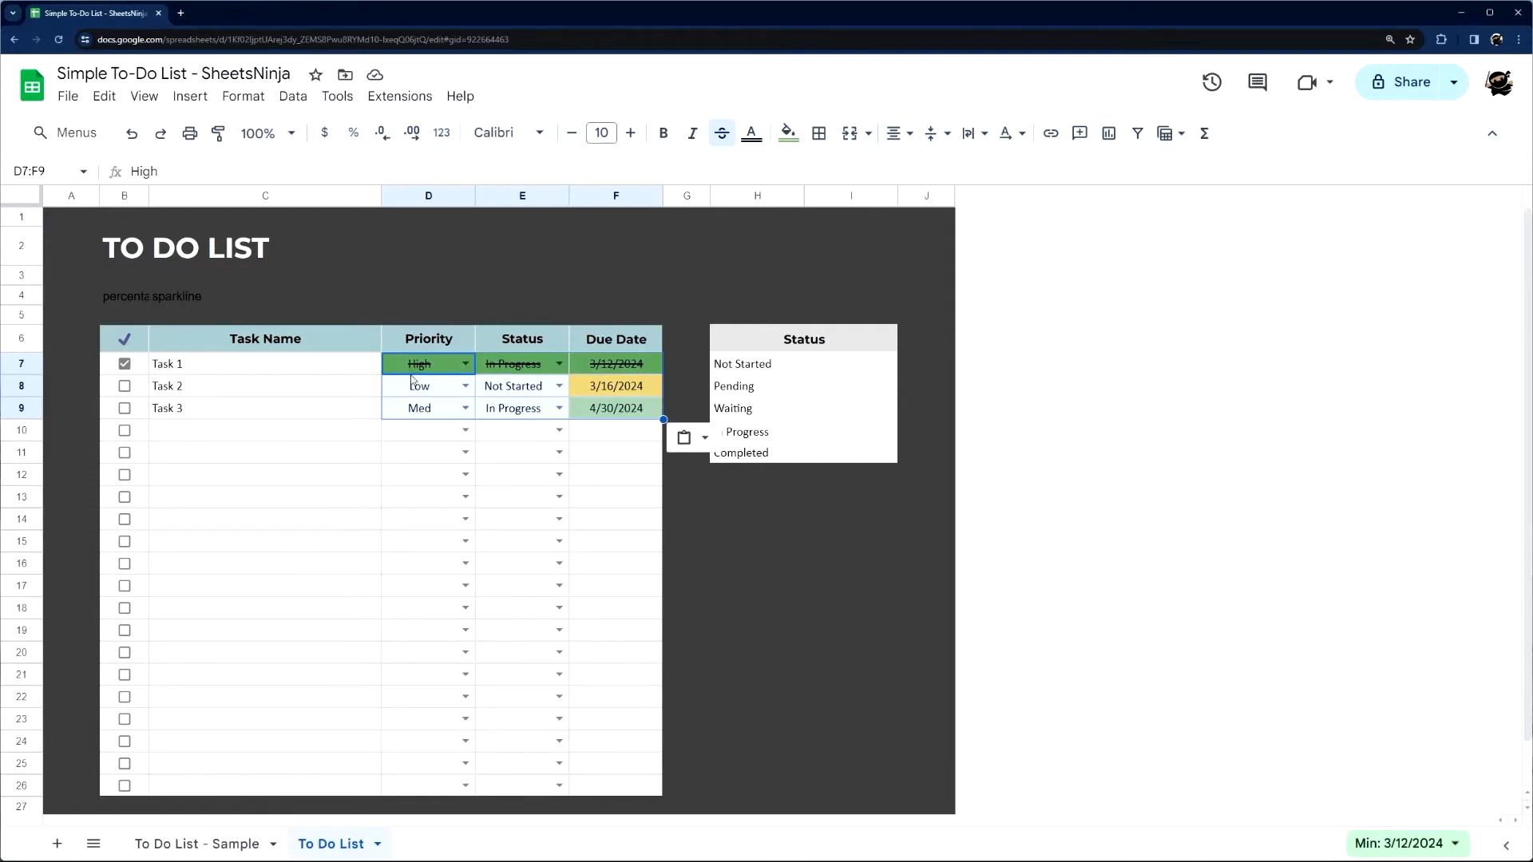
{"action": "left_click", "coordinate": [220, 370]}
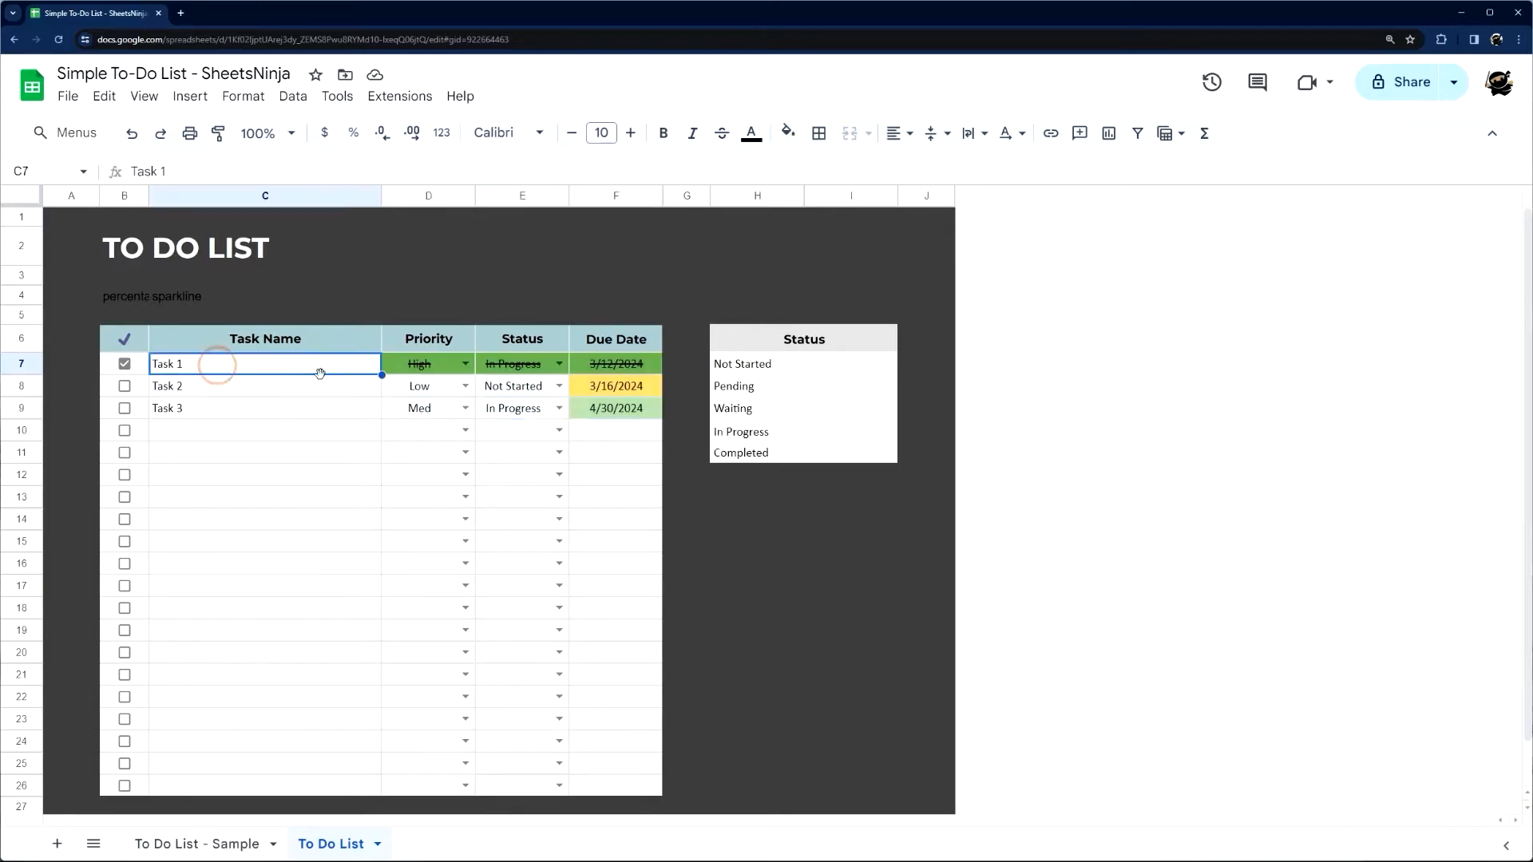
{"action": "key", "text": "ctrl+z"}
Paste the copied priorities, statuses and due dates as values only at D7, and select D7:F9
{"action": "right_click", "coordinate": [422, 369]}
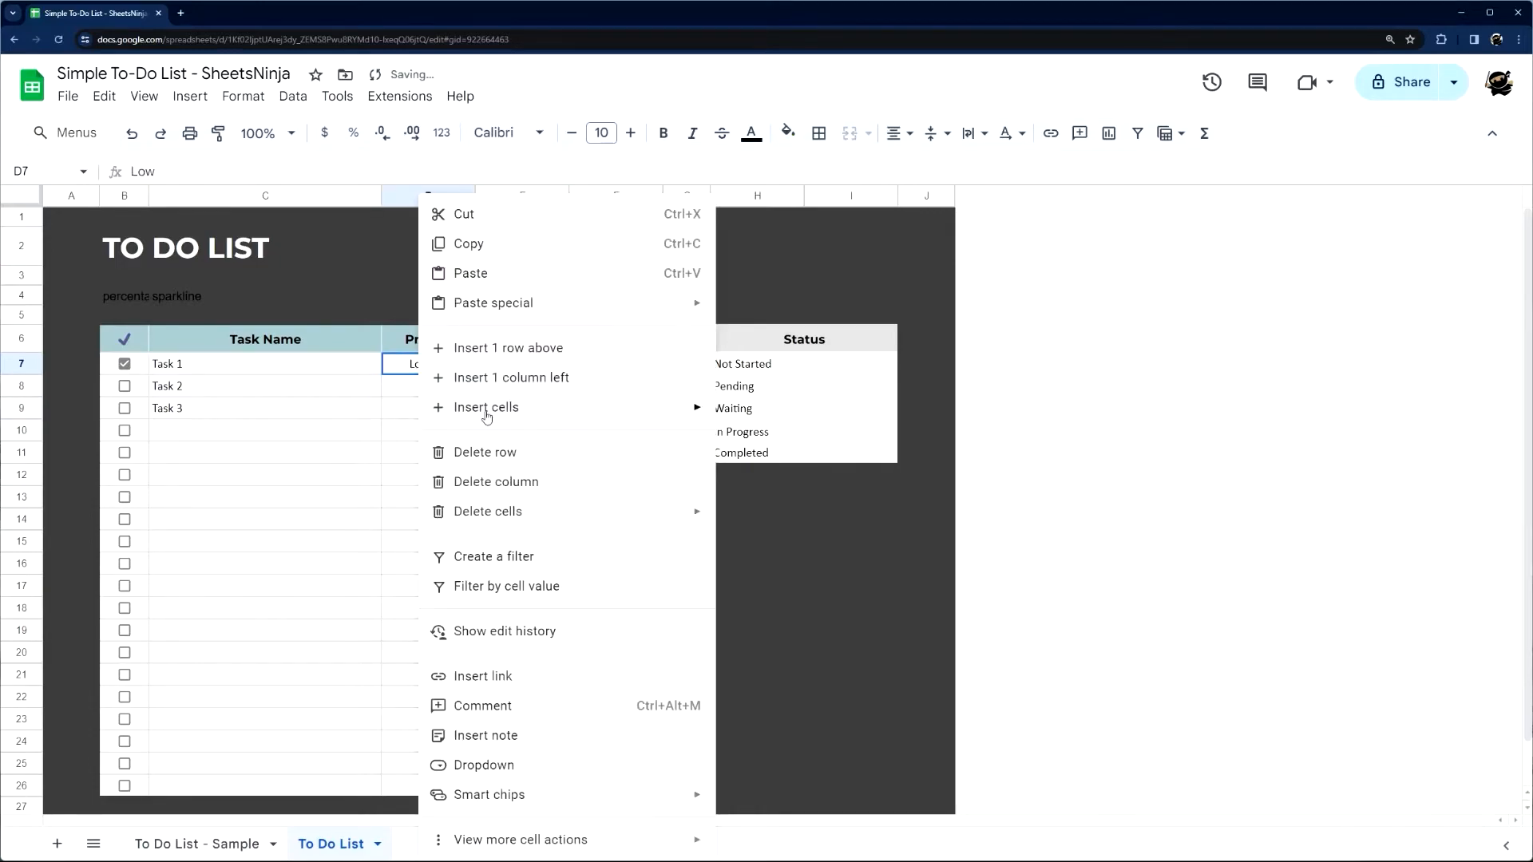
{"action": "mouse_move", "coordinate": [520, 305]}
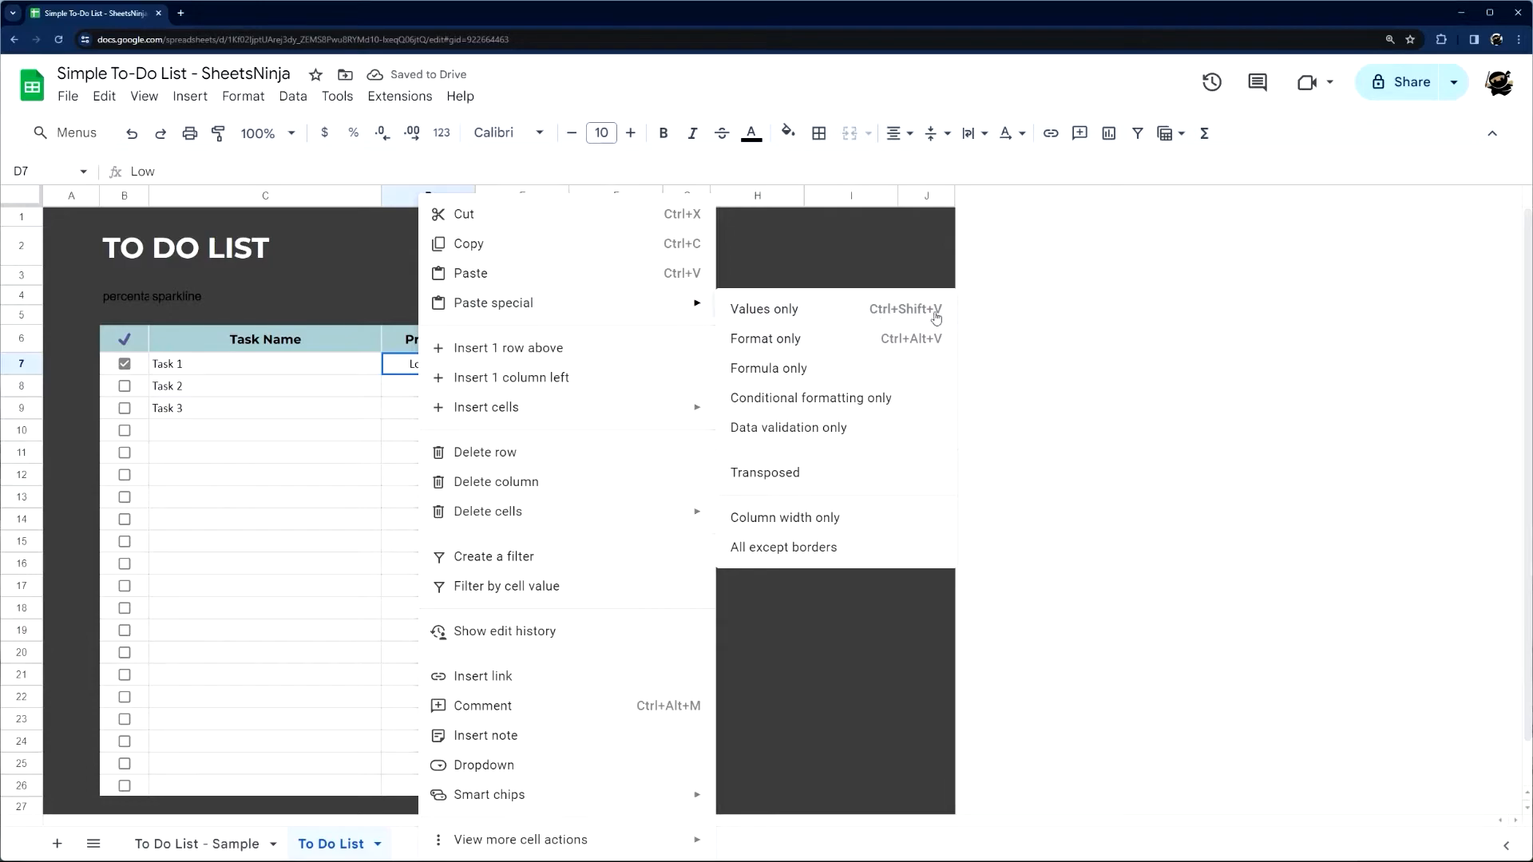
{"action": "left_click", "coordinate": [824, 317]}
{"action": "left_click", "coordinate": [356, 431]}
{"action": "left_click_drag", "start_coordinate": [422, 365], "coordinate": [595, 417]}
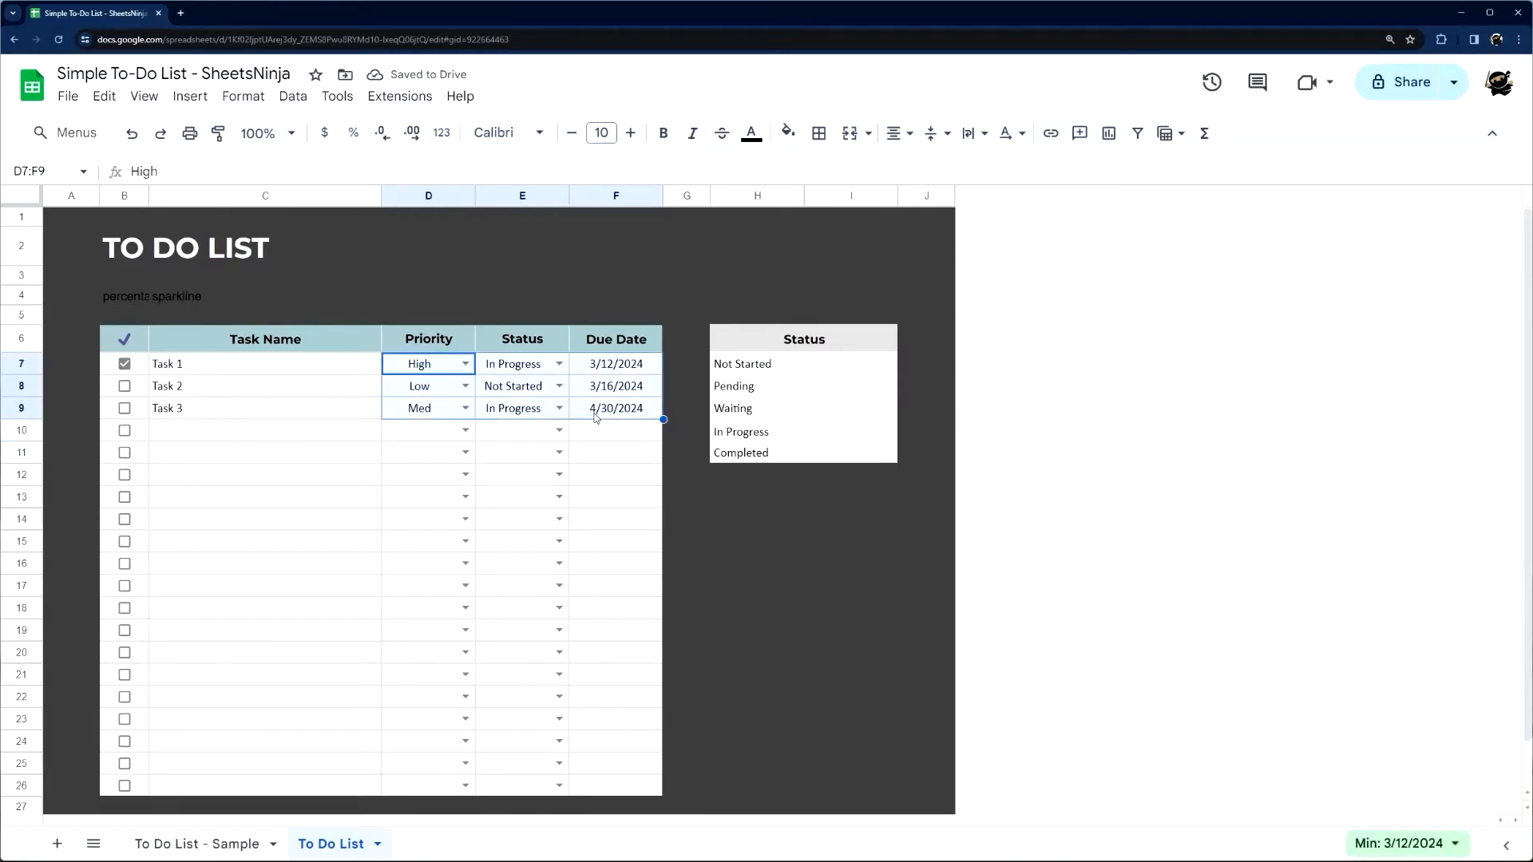
Add a conditional formatting rule to C7:F26 in To Do List with the custom formula =$B7=true
{"action": "left_click", "coordinate": [319, 429]}
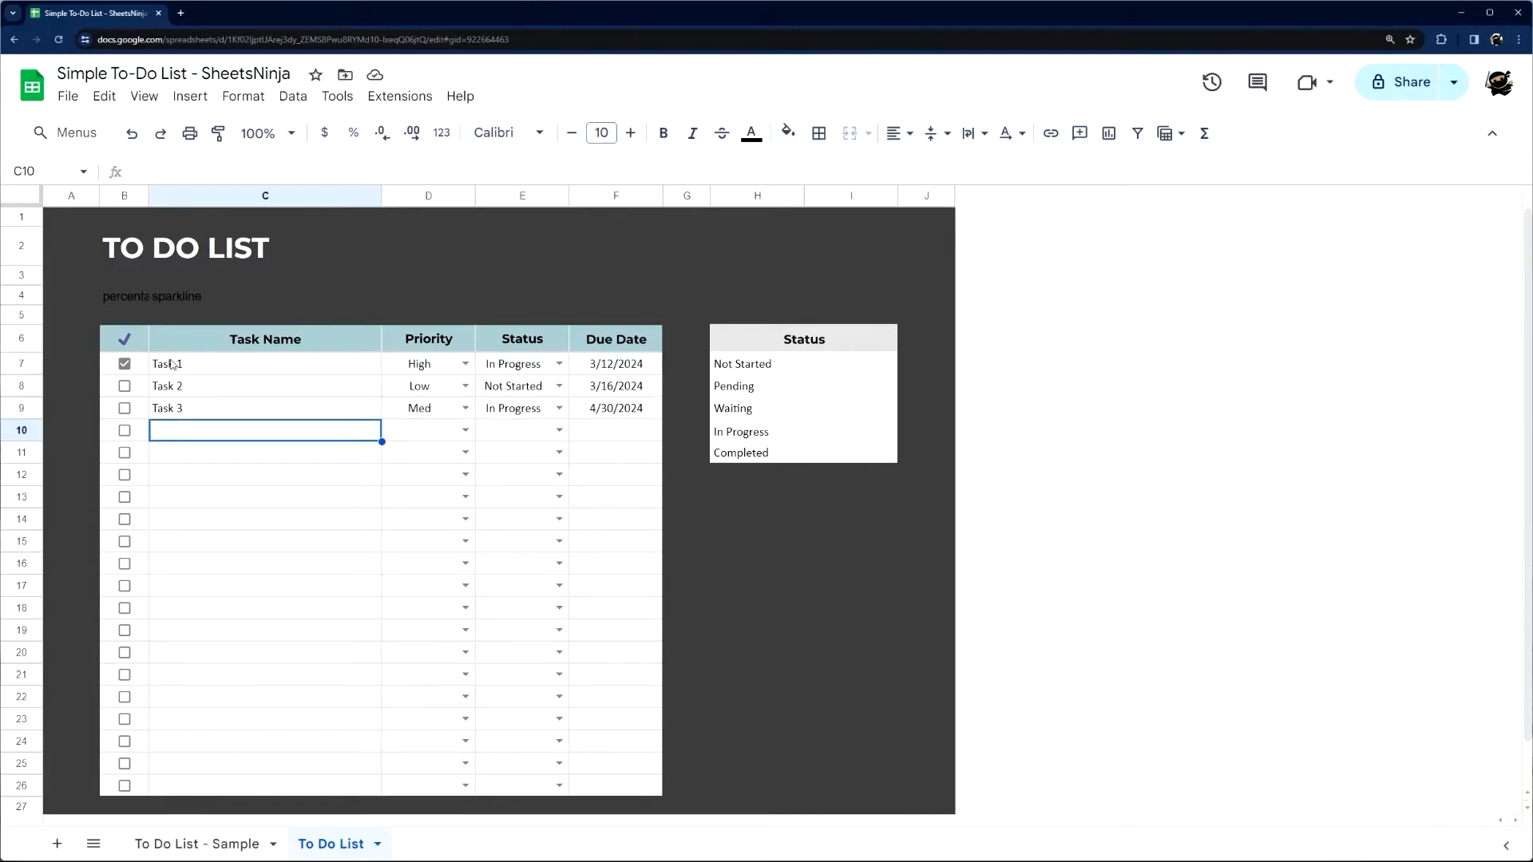
{"action": "left_click_drag", "start_coordinate": [168, 368], "coordinate": [589, 779]}
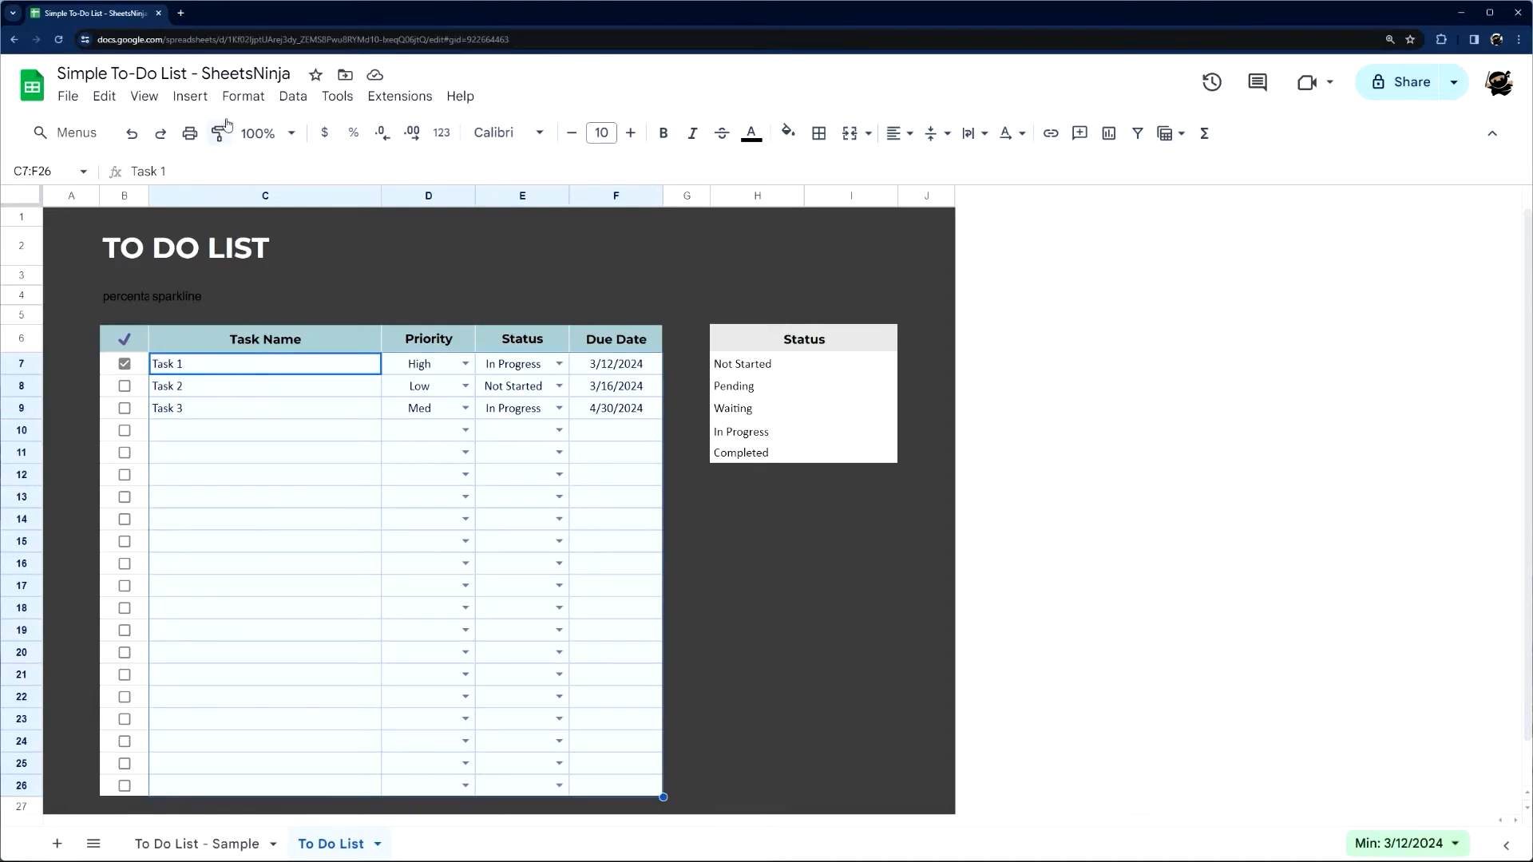
{"action": "left_click", "coordinate": [238, 97]}
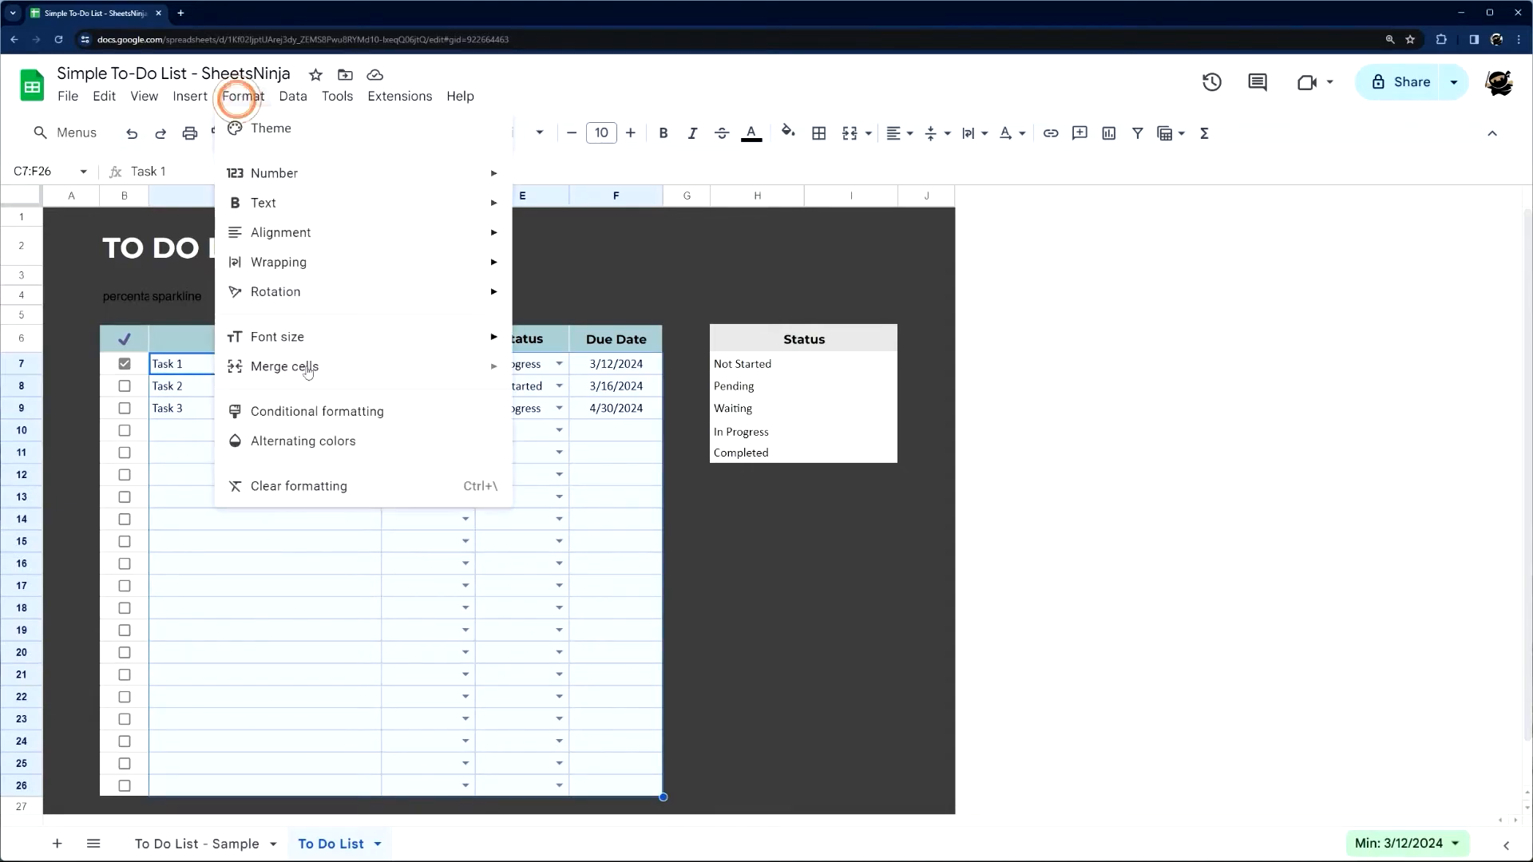
{"action": "left_click", "coordinate": [306, 415]}
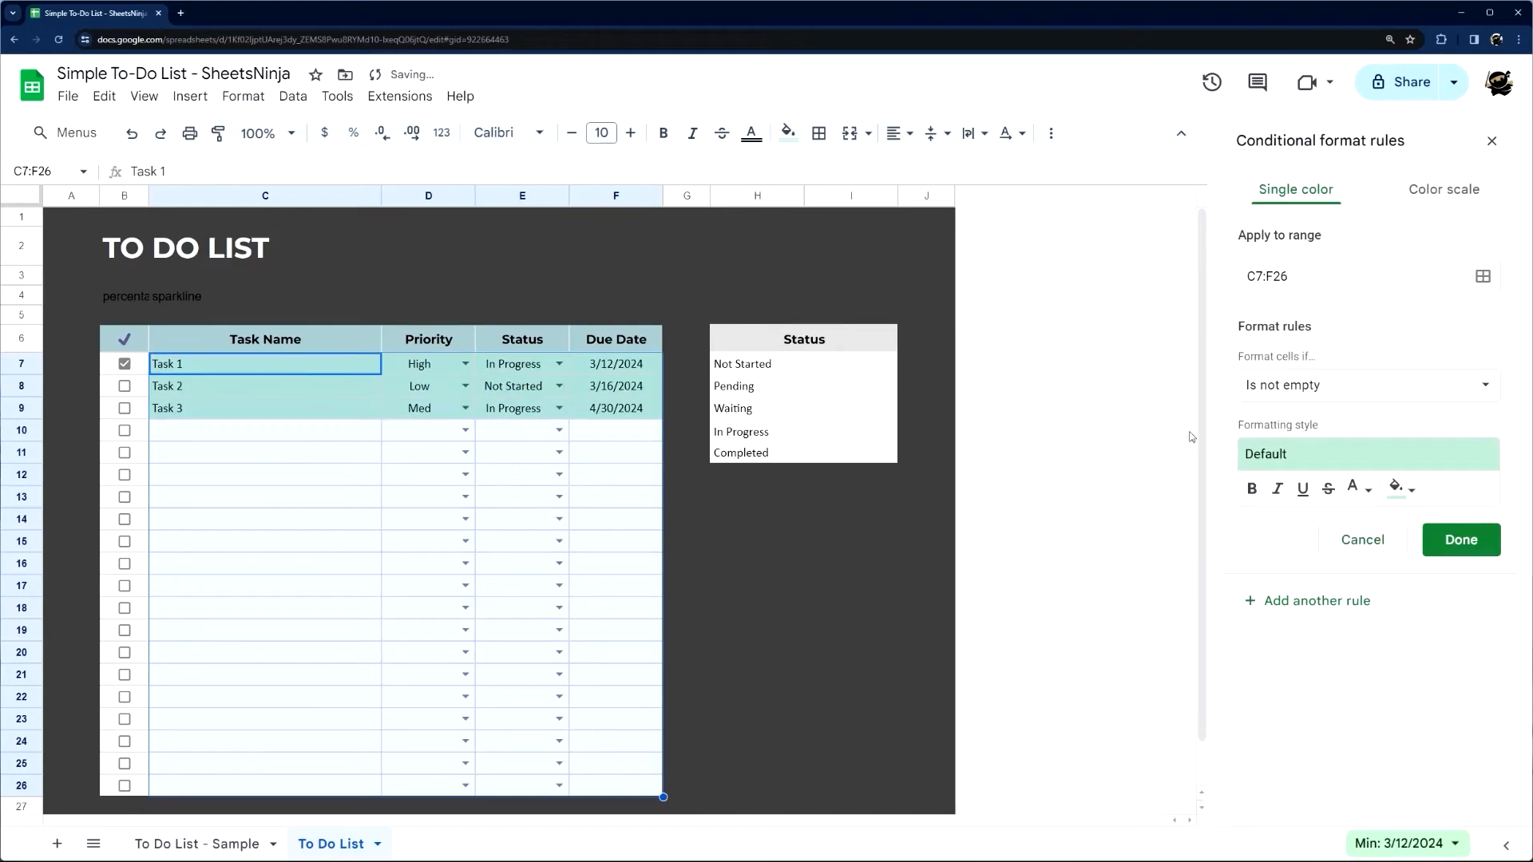
{"action": "left_click", "coordinate": [1319, 385]}
{"action": "scroll", "coordinate": [1356, 575], "scroll_direction": "down", "scroll_amount": 2}
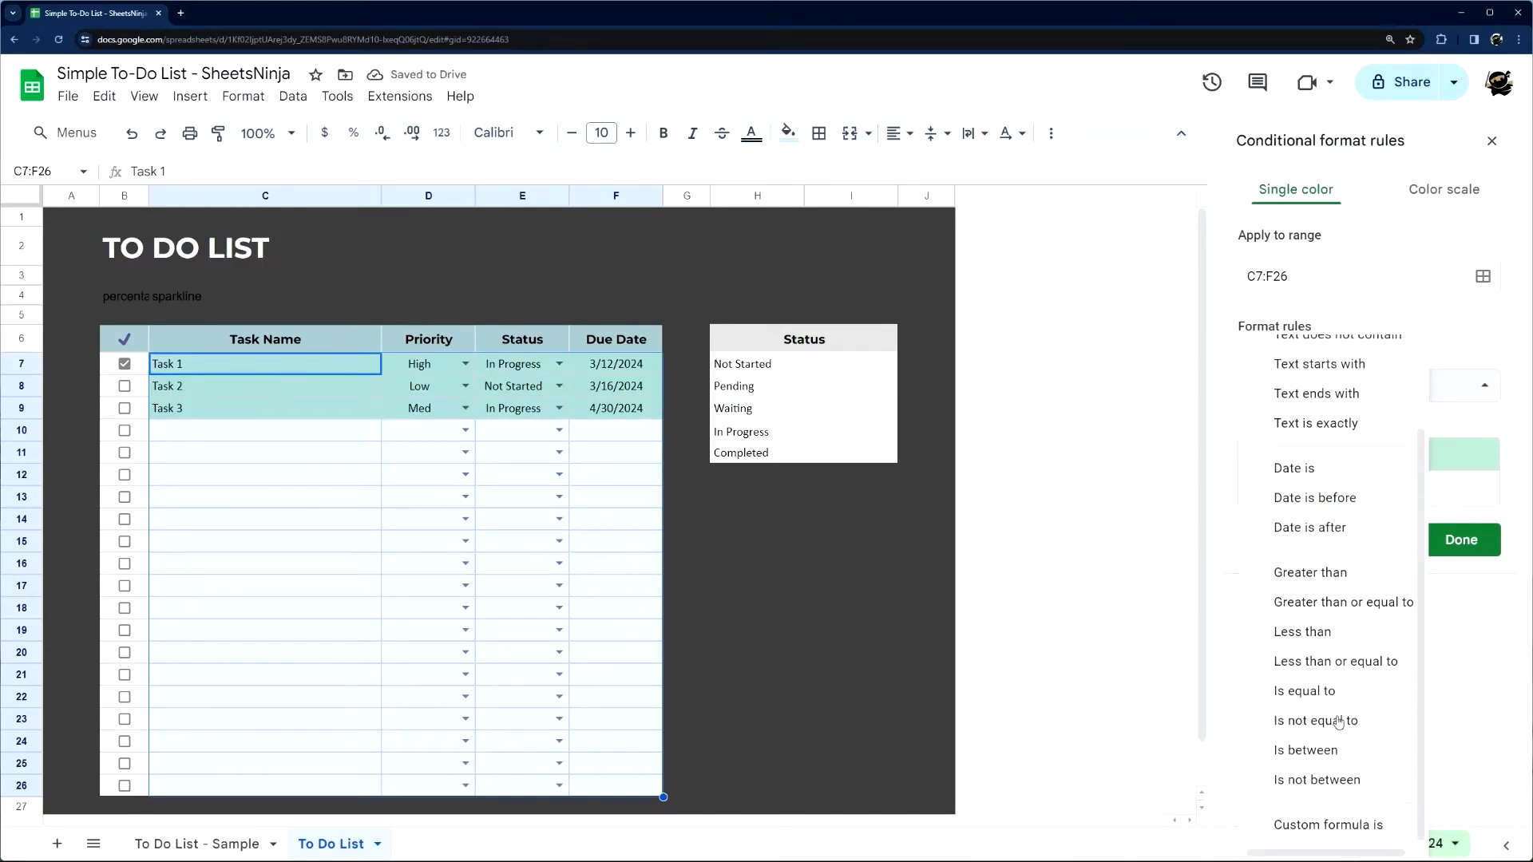
{"action": "left_click", "coordinate": [1345, 829]}
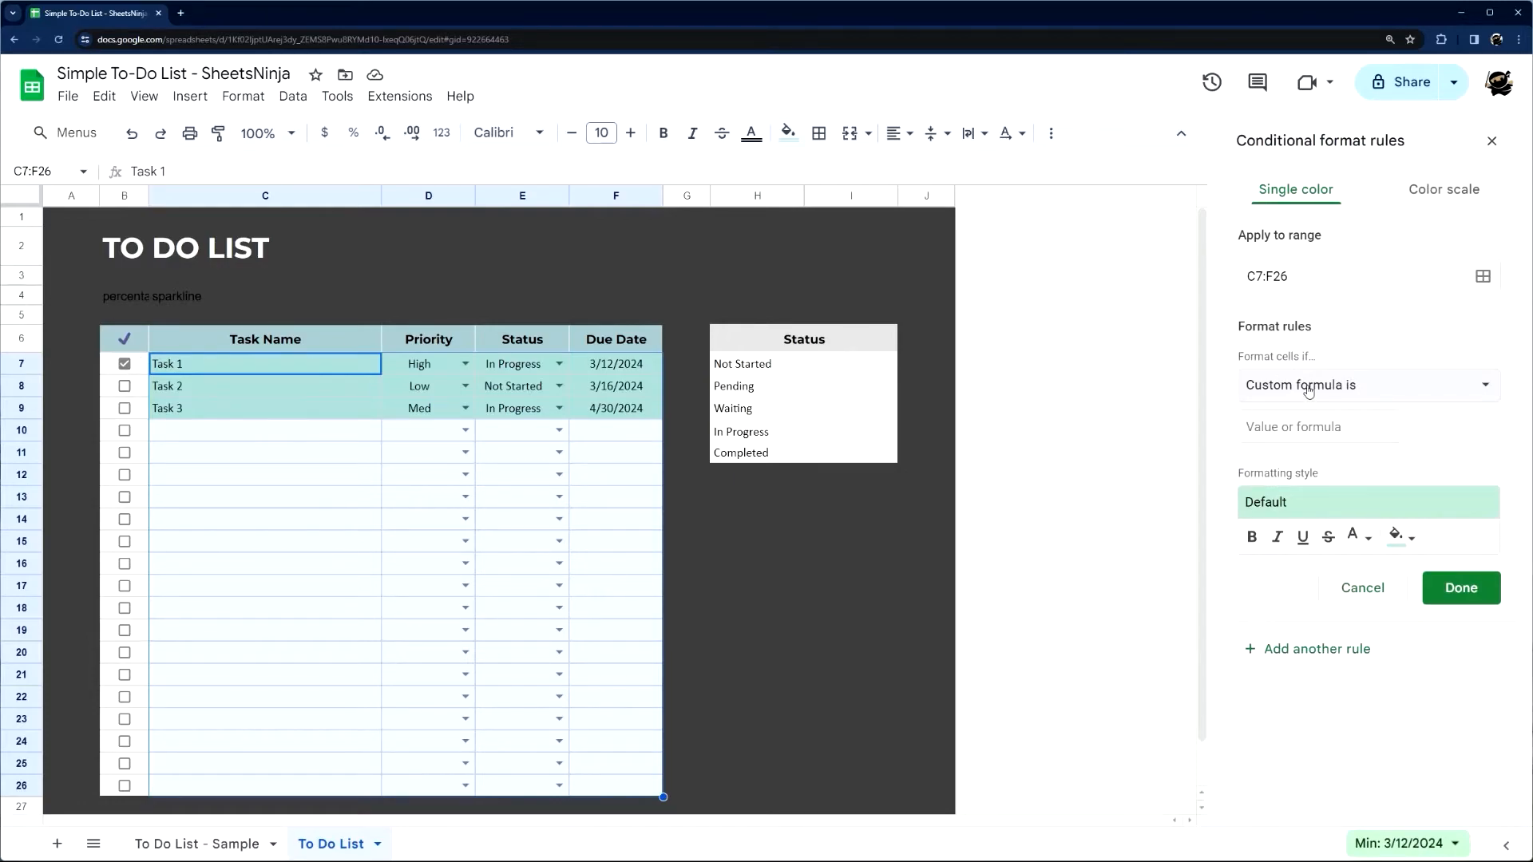
{"action": "left_click", "coordinate": [1310, 435]}
{"action": "type", "text": "=$B"}
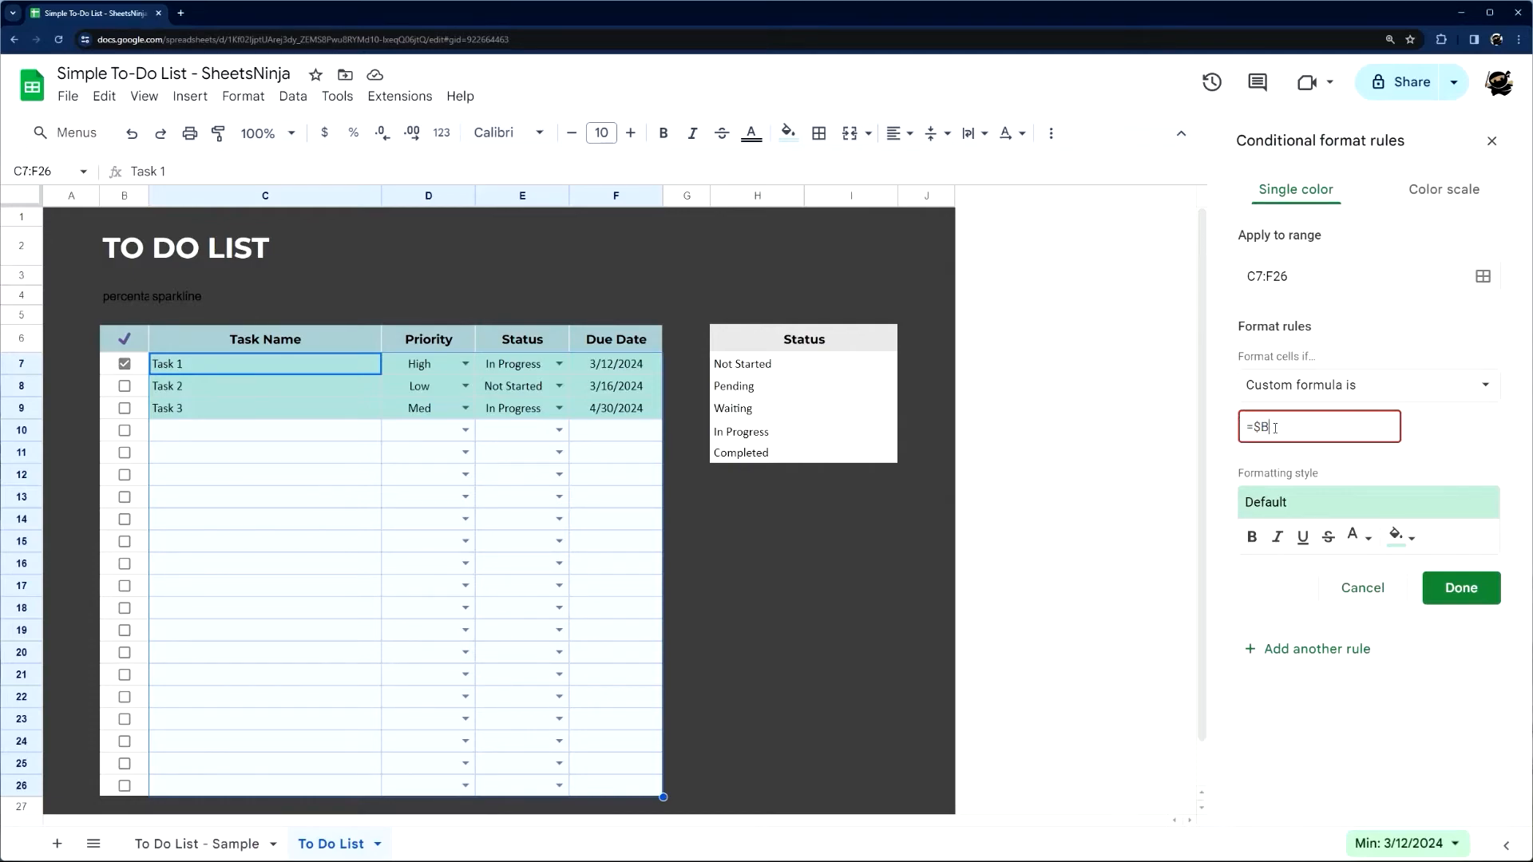
{"action": "type", "text": "=true"}
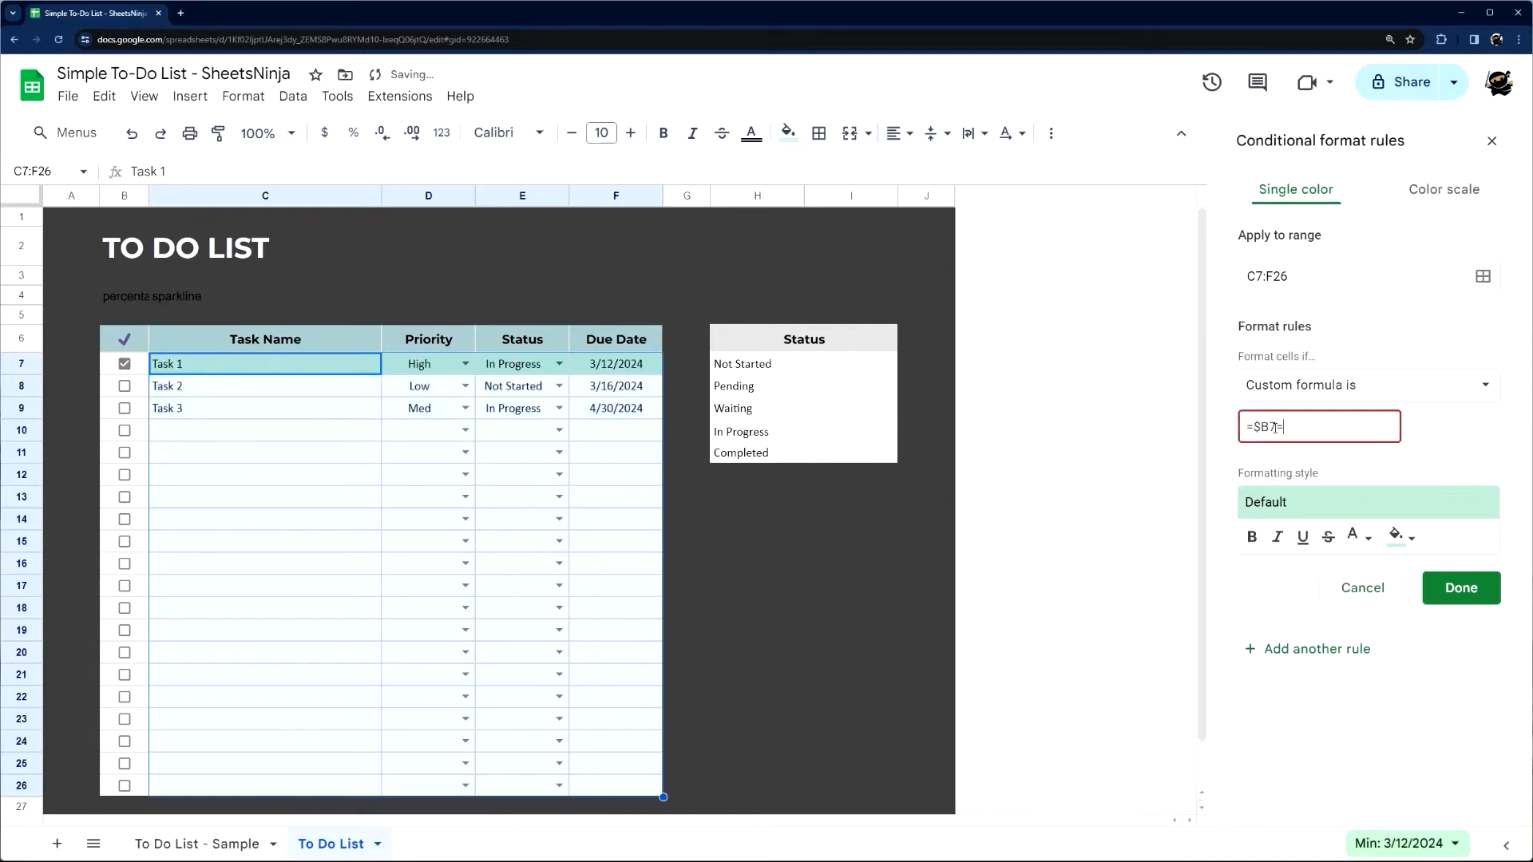
Set the checked-task rule's fill color to a medium green, after trying no fill and a lighter green
{"action": "left_click", "coordinate": [1410, 537]}
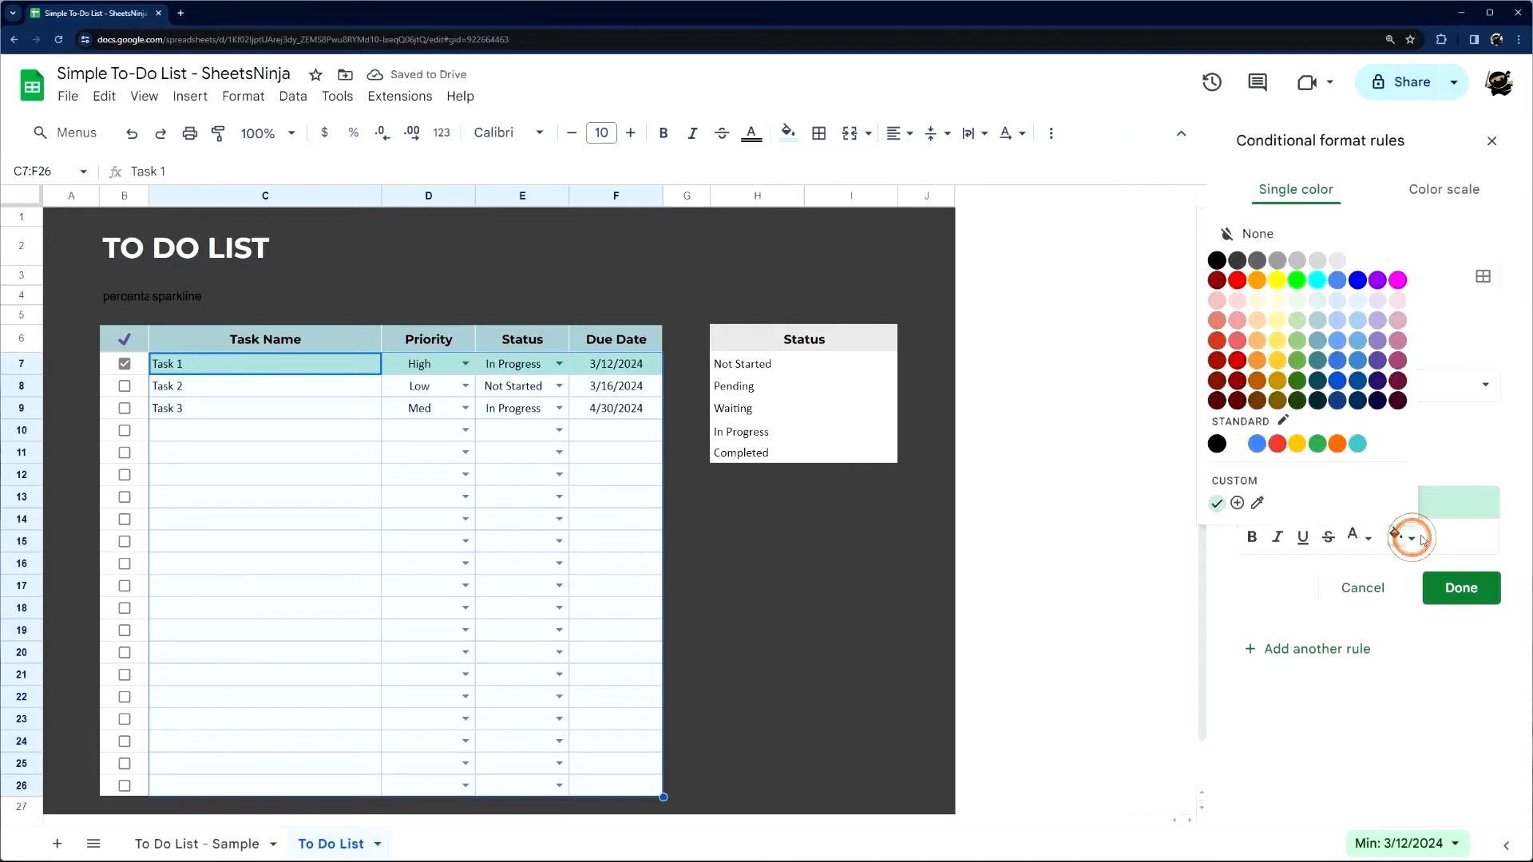
{"action": "left_click", "coordinate": [1319, 238]}
{"action": "left_click", "coordinate": [1404, 541]}
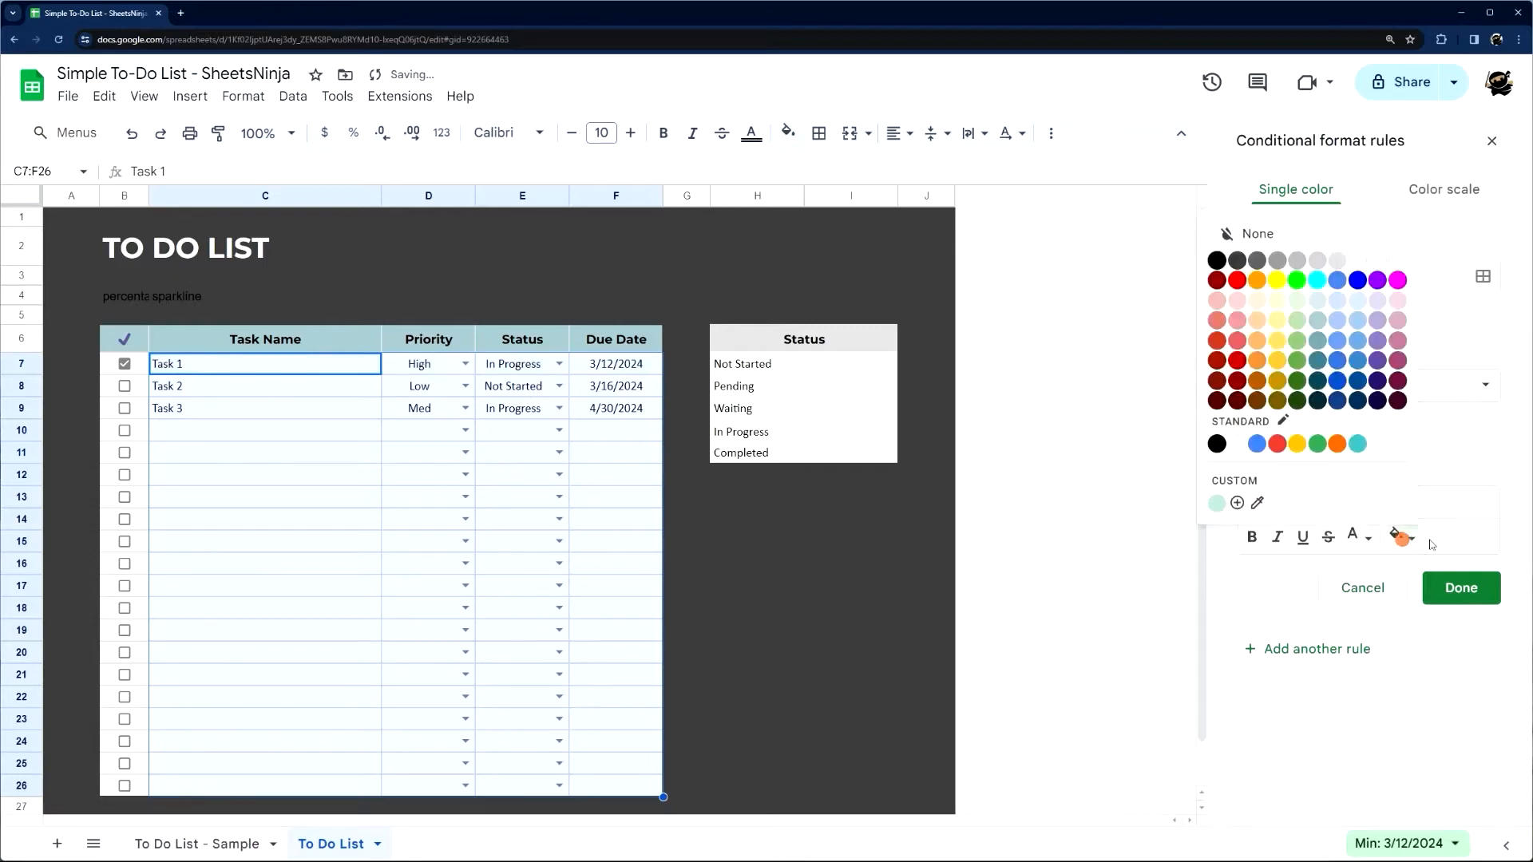
{"action": "left_click", "coordinate": [1297, 340]}
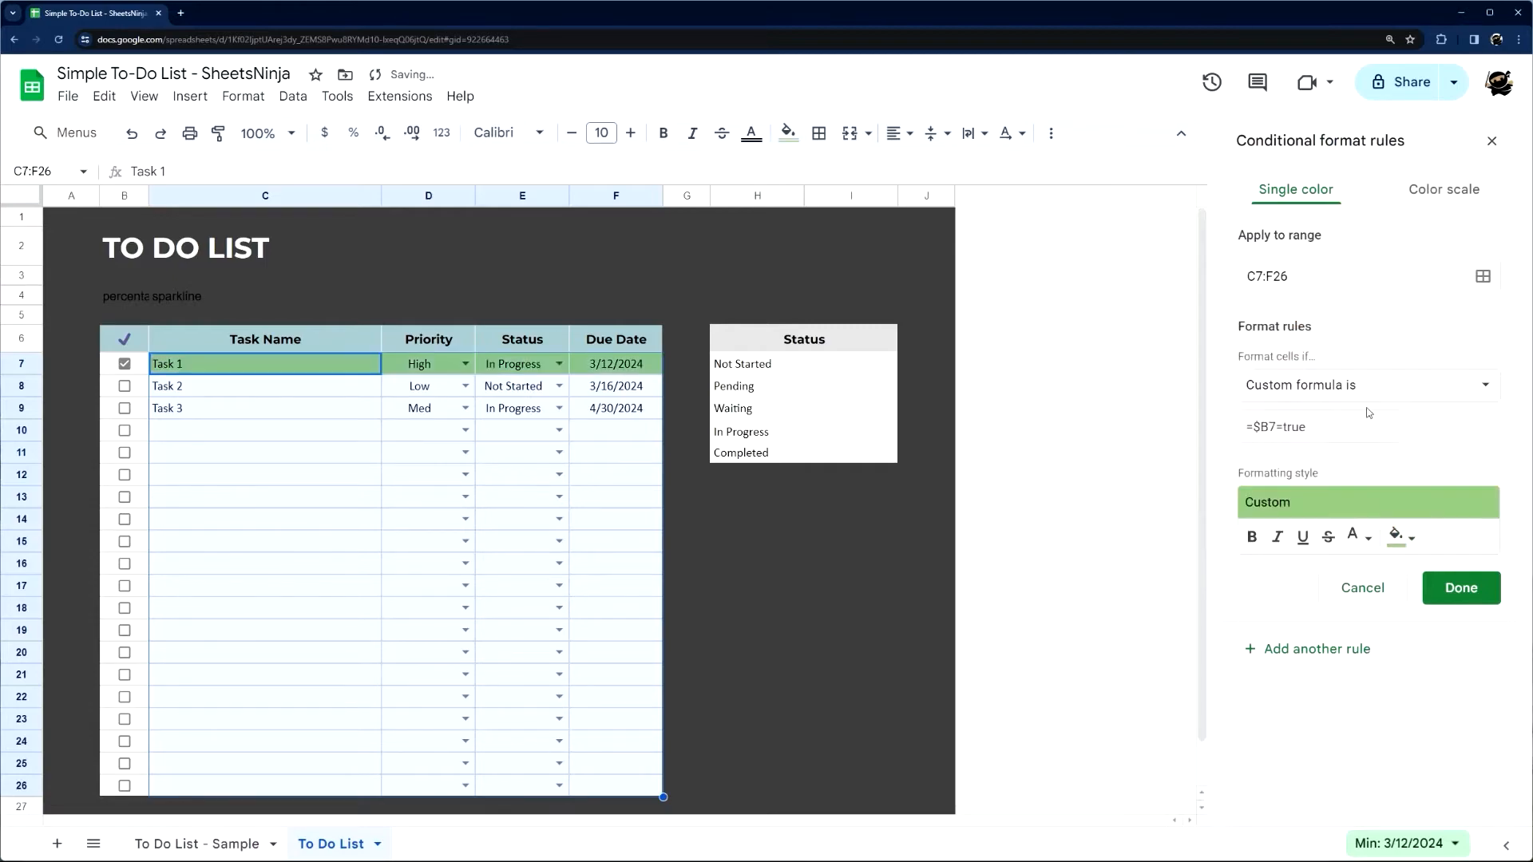
{"action": "left_click", "coordinate": [1411, 542]}
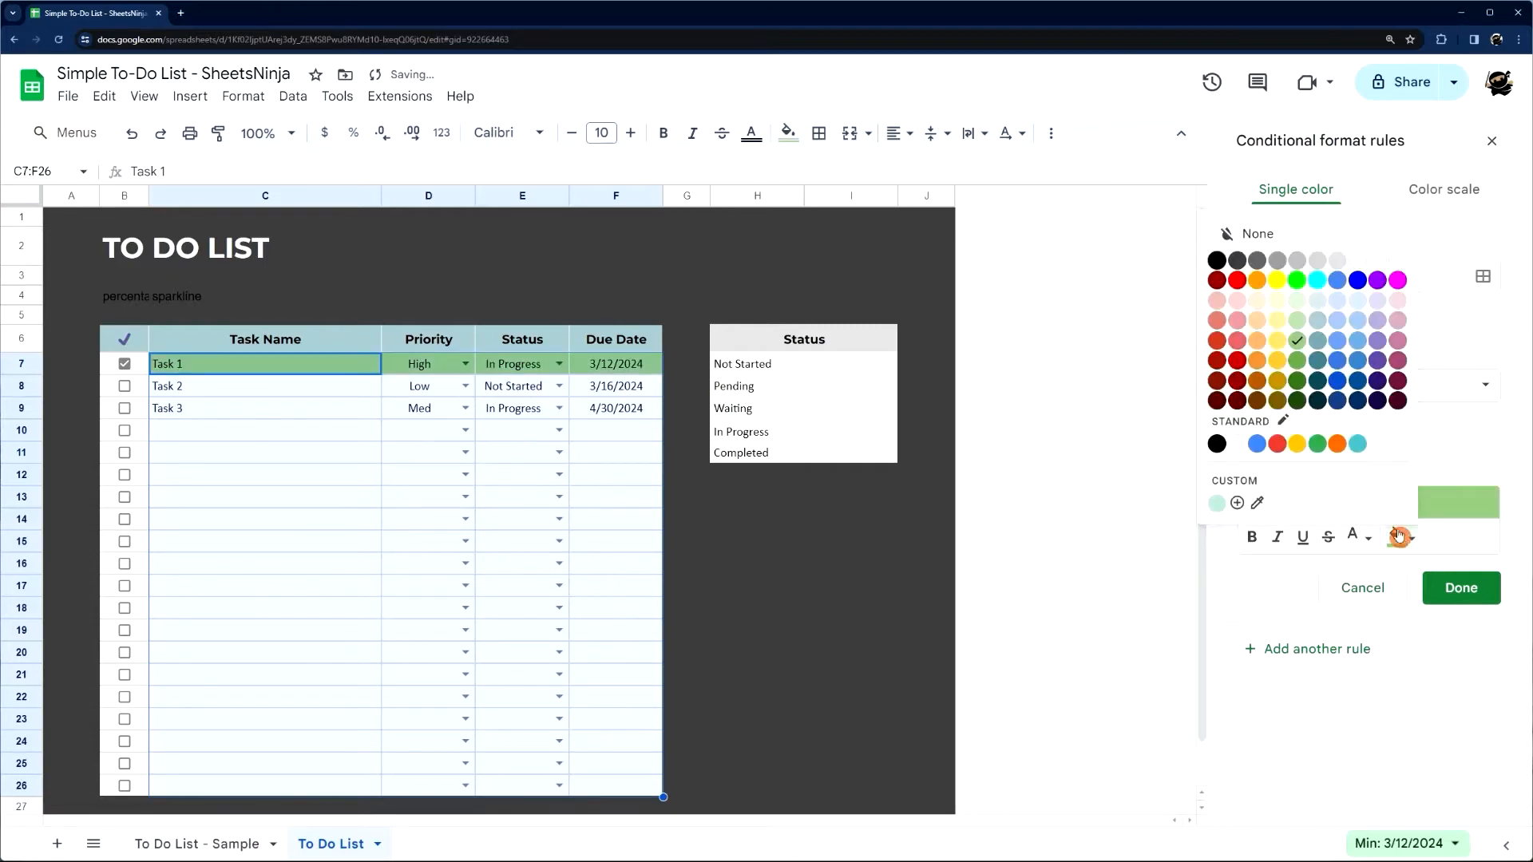
{"action": "left_click", "coordinate": [1293, 362]}
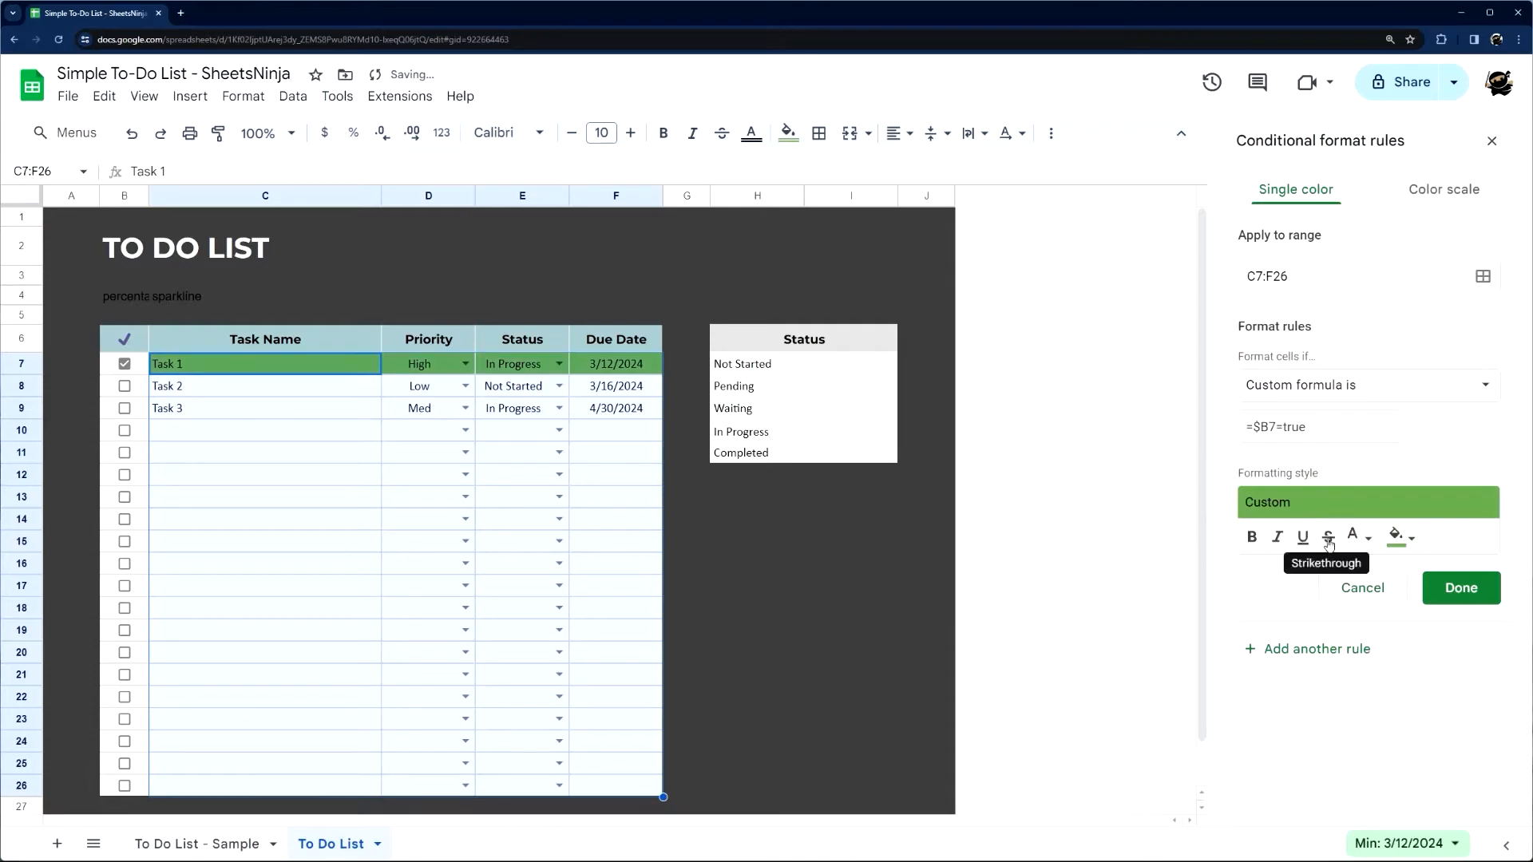
Apply strikethrough to the rule's text style and set its text color to light gray, after trying dark gray and white
{"action": "left_click", "coordinate": [1329, 538]}
{"action": "left_click", "coordinate": [1253, 538]}
{"action": "left_click", "coordinate": [1357, 537]}
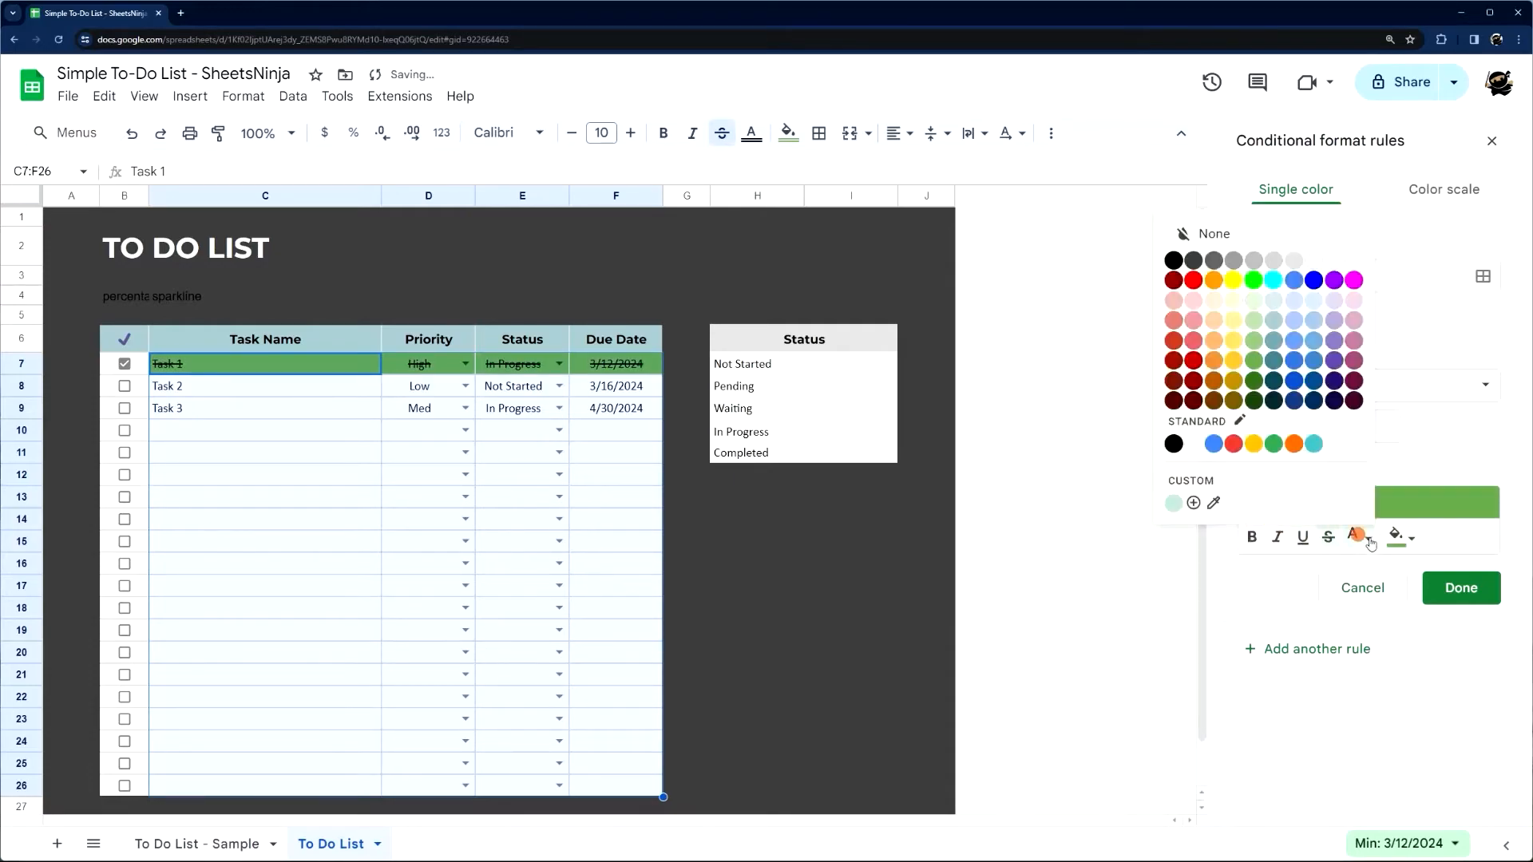
{"action": "left_click", "coordinate": [1214, 260]}
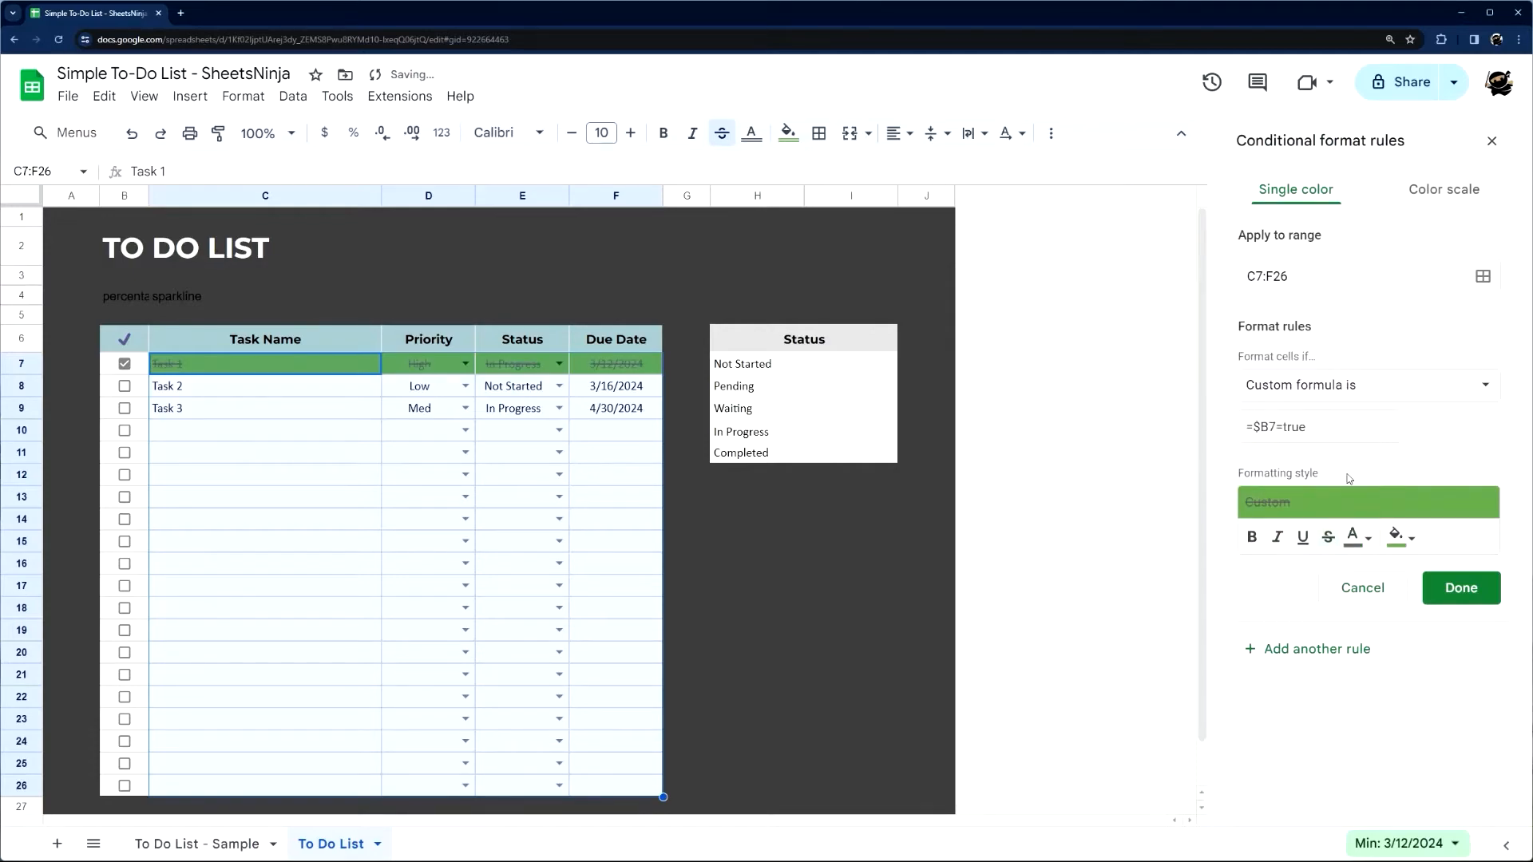
{"action": "left_click", "coordinate": [1355, 538]}
{"action": "left_click", "coordinate": [1314, 262]}
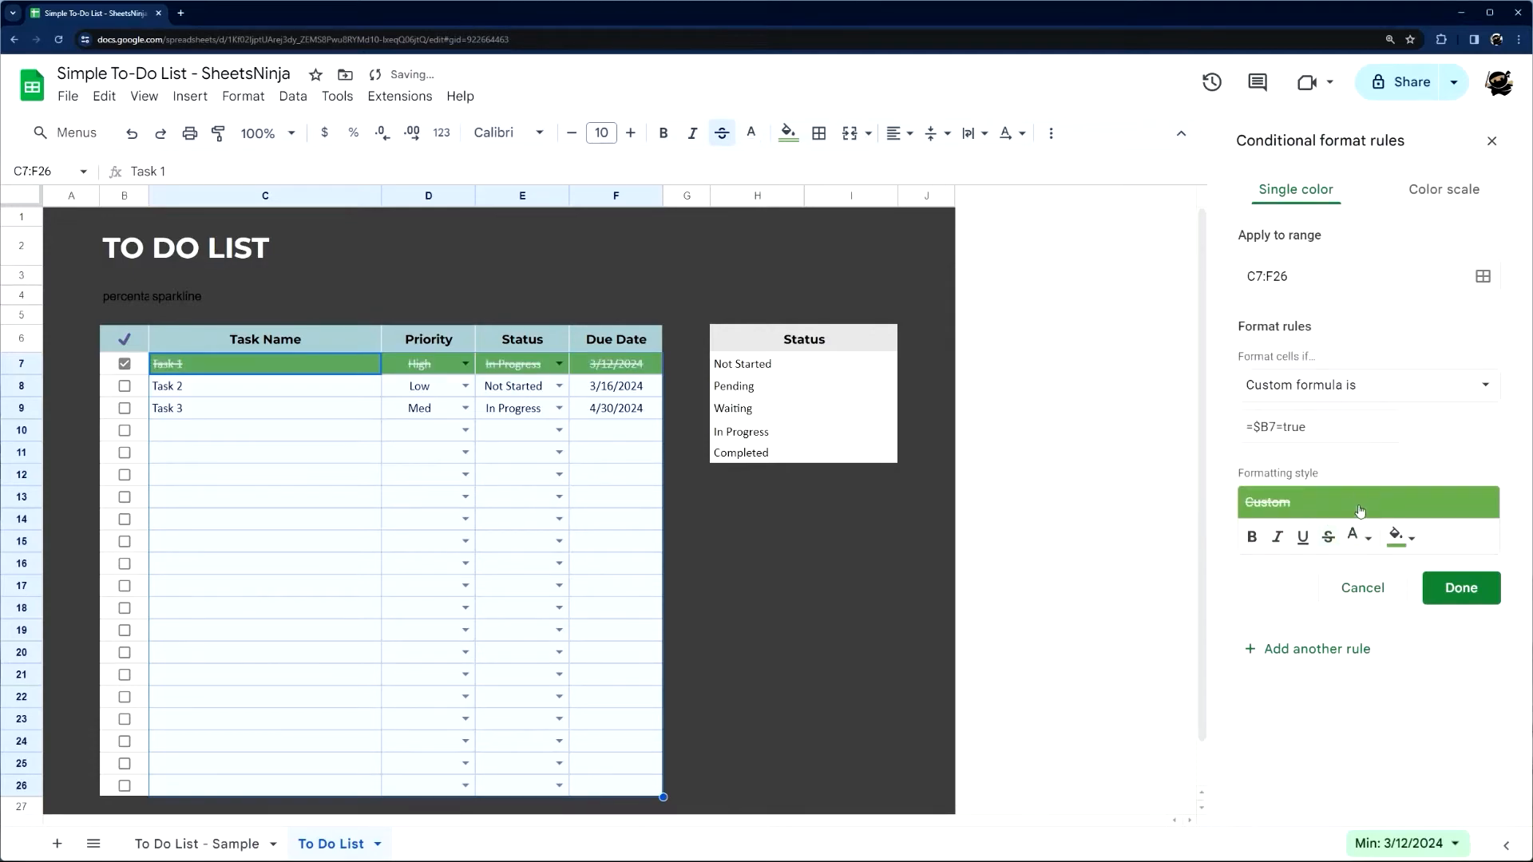
{"action": "left_click", "coordinate": [1356, 536]}
{"action": "left_click", "coordinate": [1257, 263]}
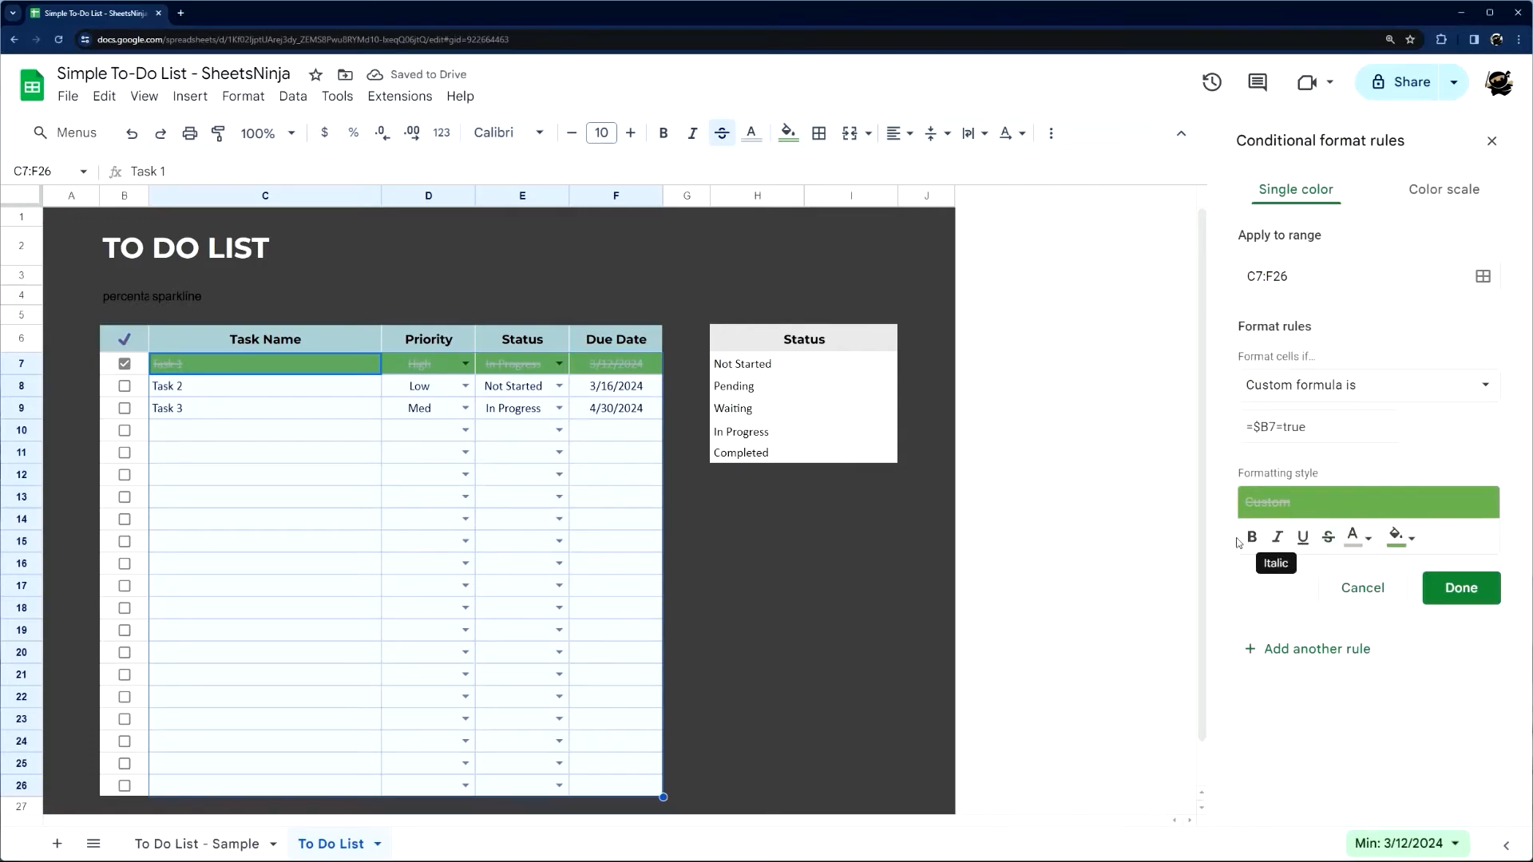
{"action": "left_click", "coordinate": [1303, 537]}
Try the rule's formula without the dollar sign as =B7=true, and restore it to =$B7=true
{"action": "left_click", "coordinate": [1259, 427]}
{"action": "key", "text": "BackSpace"}
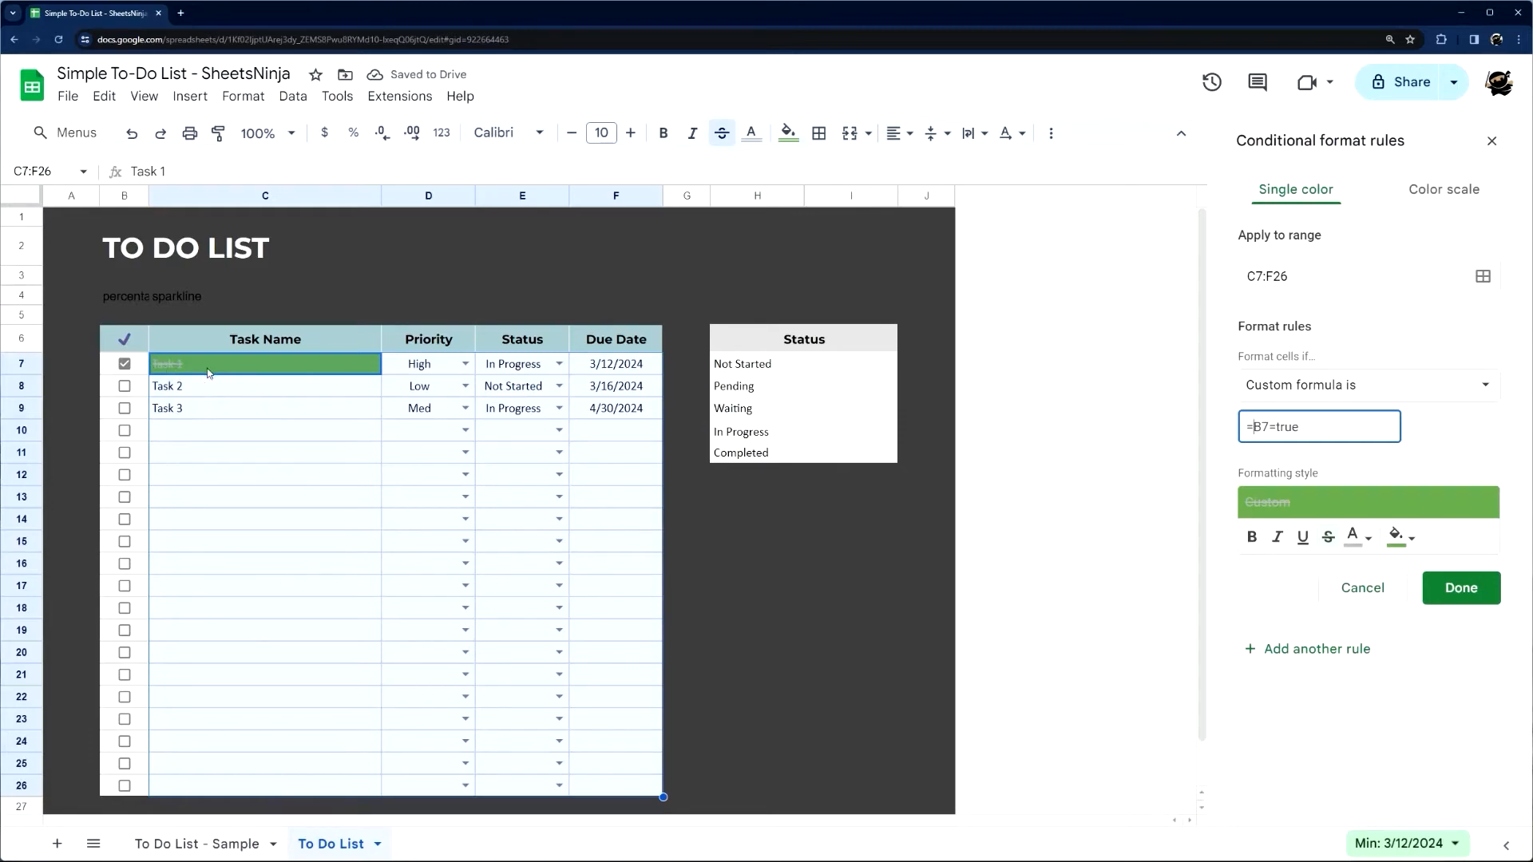
{"action": "type", "text": "$"}
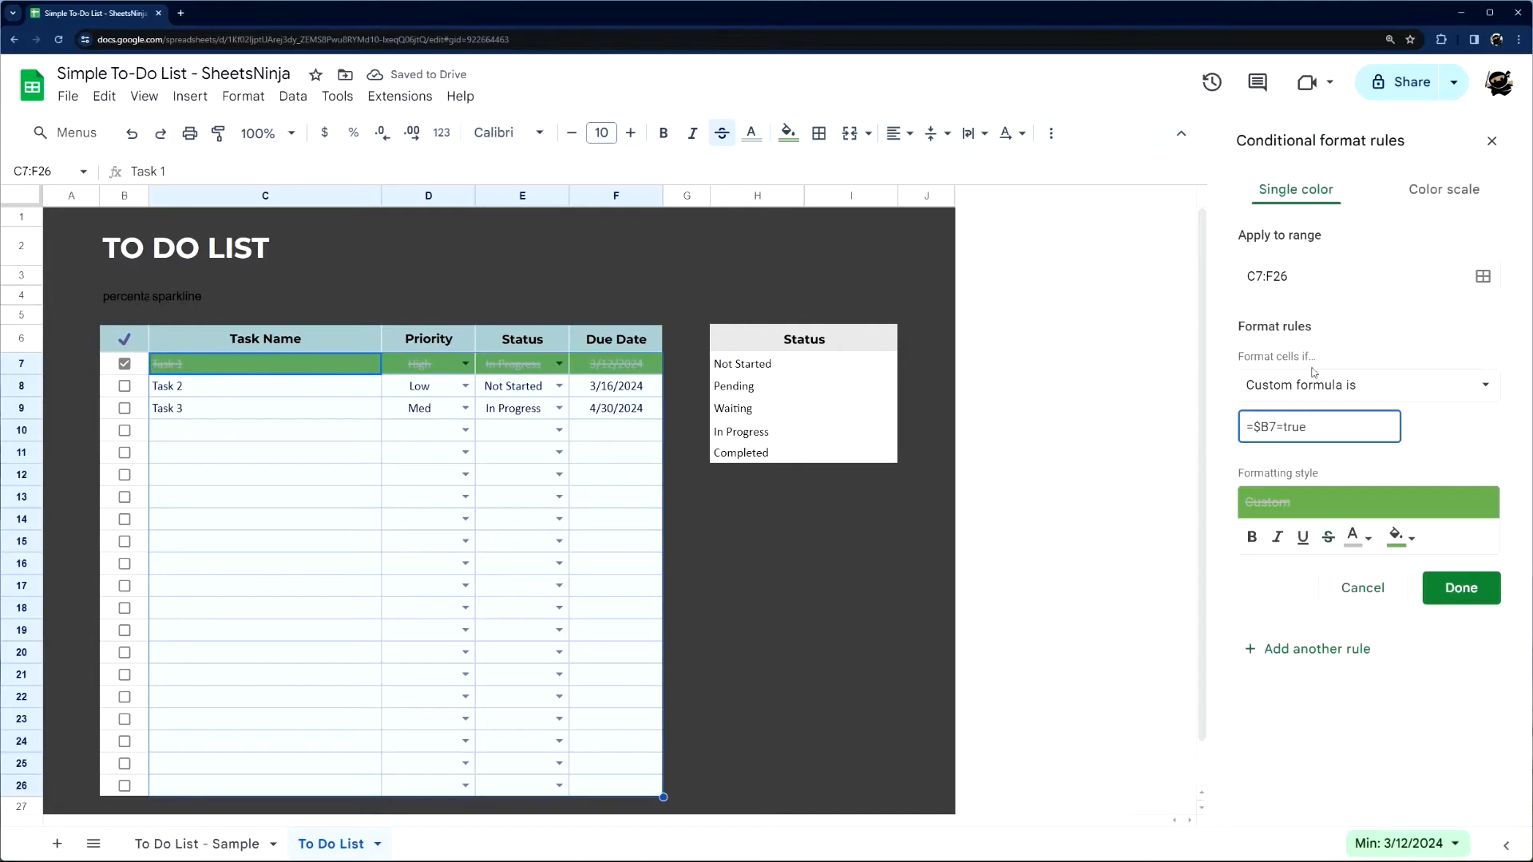
Compare the starting row number in the rule's C7:F26 range with the row number in its custom formula
{"action": "left_click", "coordinate": [1259, 424]}
{"action": "left_click", "coordinate": [1256, 276]}
{"action": "left_click", "coordinate": [1321, 424]}
{"action": "double_click", "coordinate": [1257, 426]}
{"action": "left_click", "coordinate": [1257, 276]}
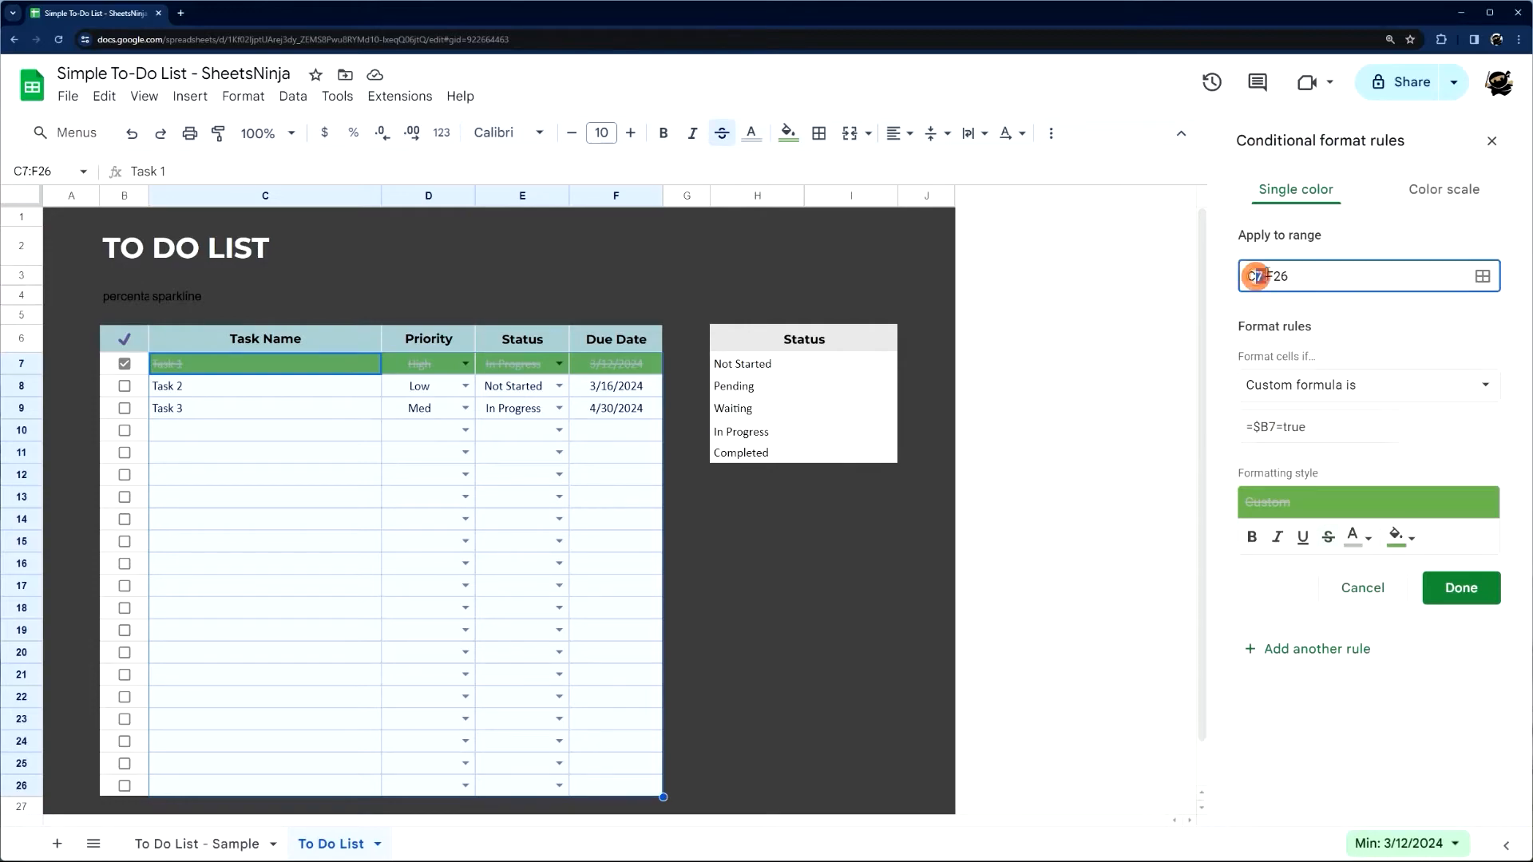
{"action": "left_click", "coordinate": [1262, 425]}
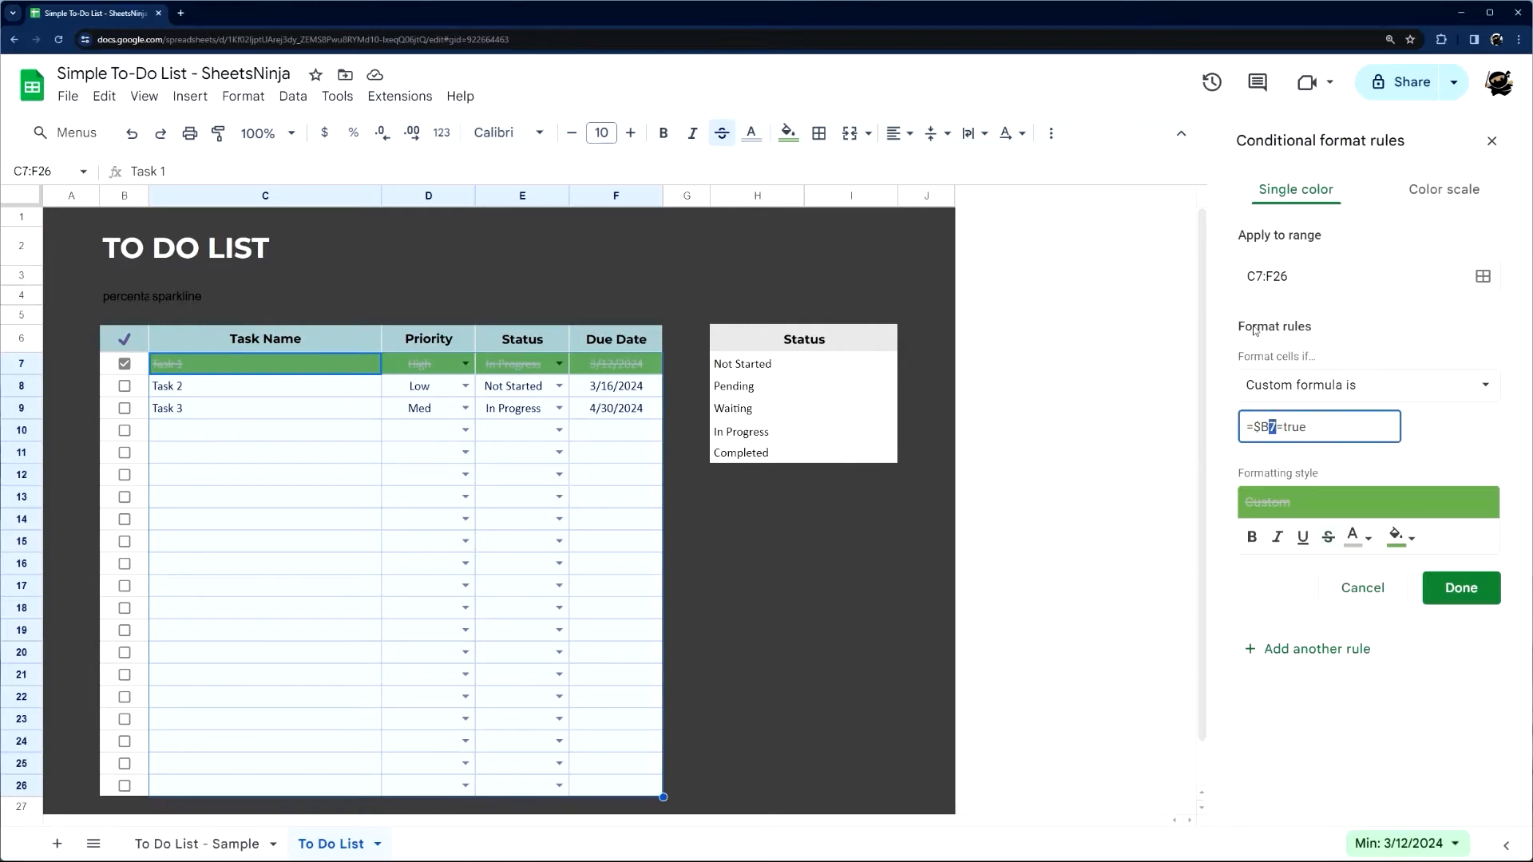
{"action": "left_click", "coordinate": [1256, 276]}
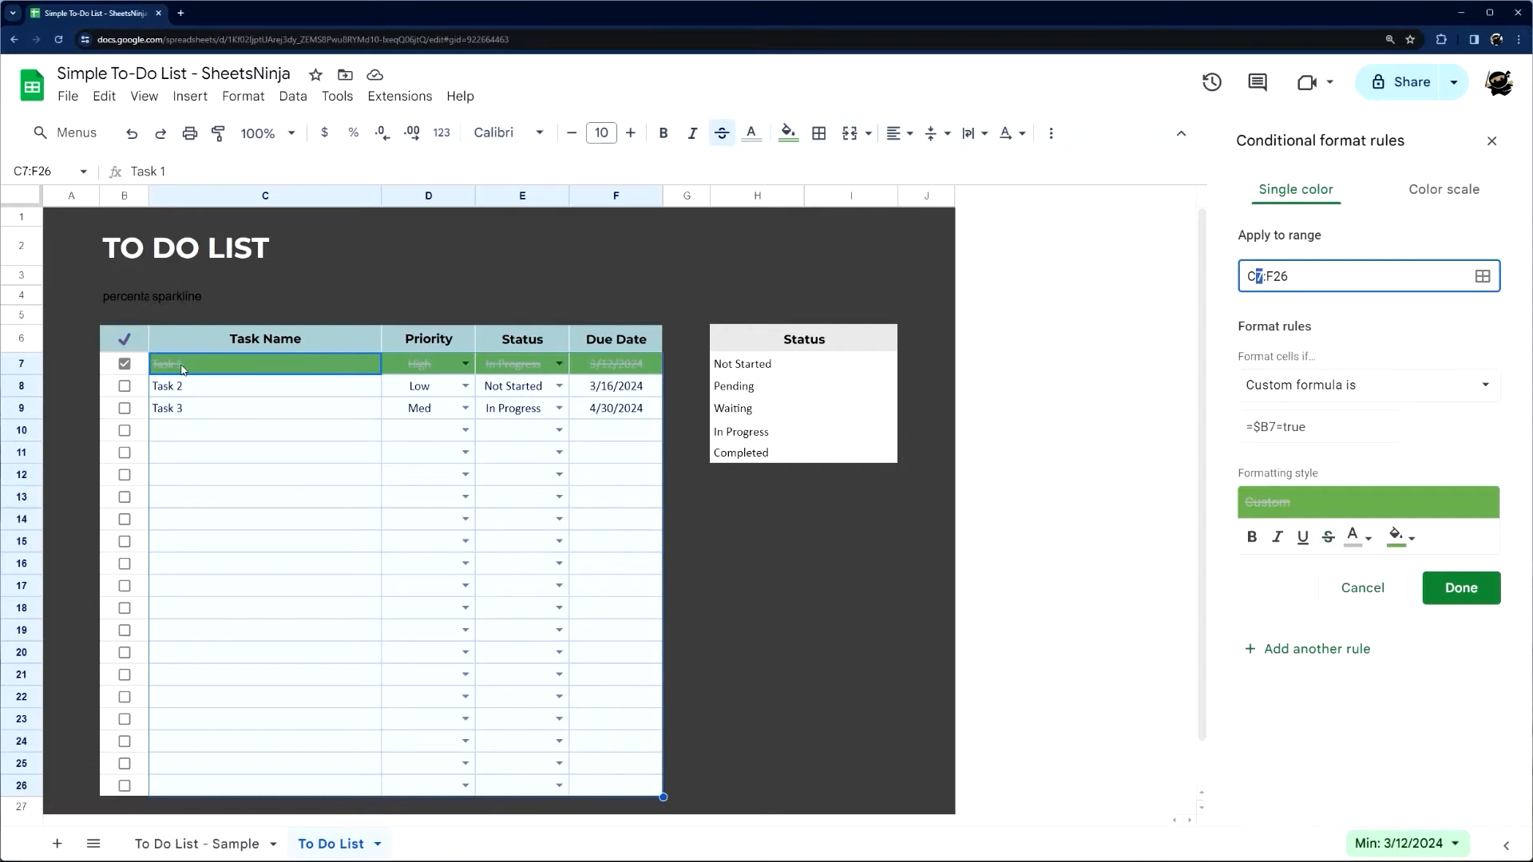
Try mismatched row numbers in the rule's formula, first =$B8=true and then =$B6=true
{"action": "left_click", "coordinate": [1278, 427]}
{"action": "key", "text": "BackSpace"}
{"action": "type", "text": "8"}
{"action": "left_click", "coordinate": [1359, 436]}
{"action": "left_click", "coordinate": [1275, 428]}
{"action": "key", "text": "BackSpace"}
{"action": "type", "text": "6"}
{"action": "left_click", "coordinate": [1418, 441]}
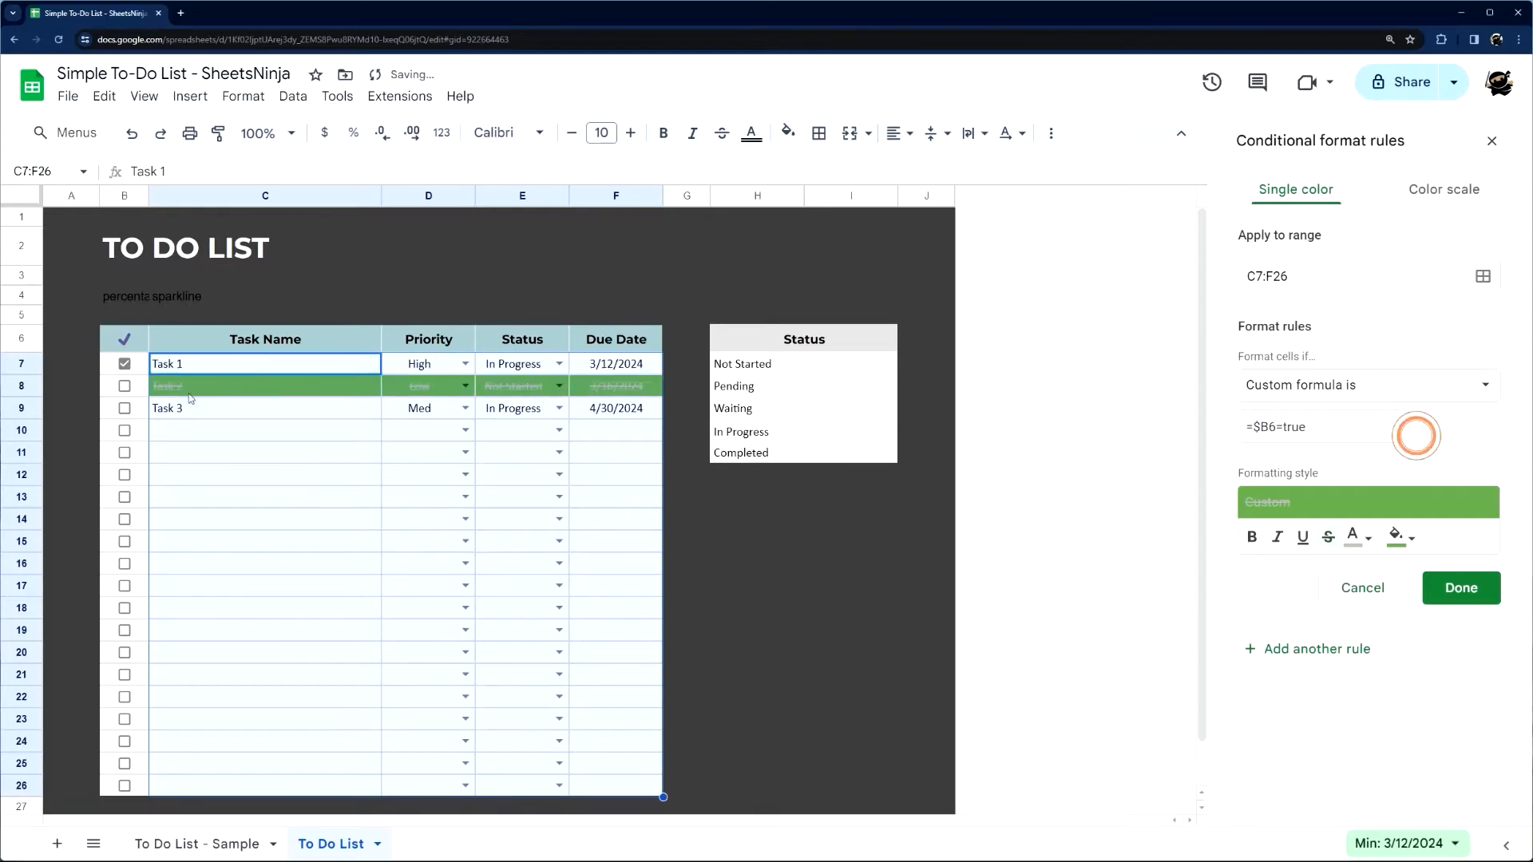
Set the rule's custom formula back to =$B7=true and save the rule
{"action": "left_click", "coordinate": [1277, 429]}
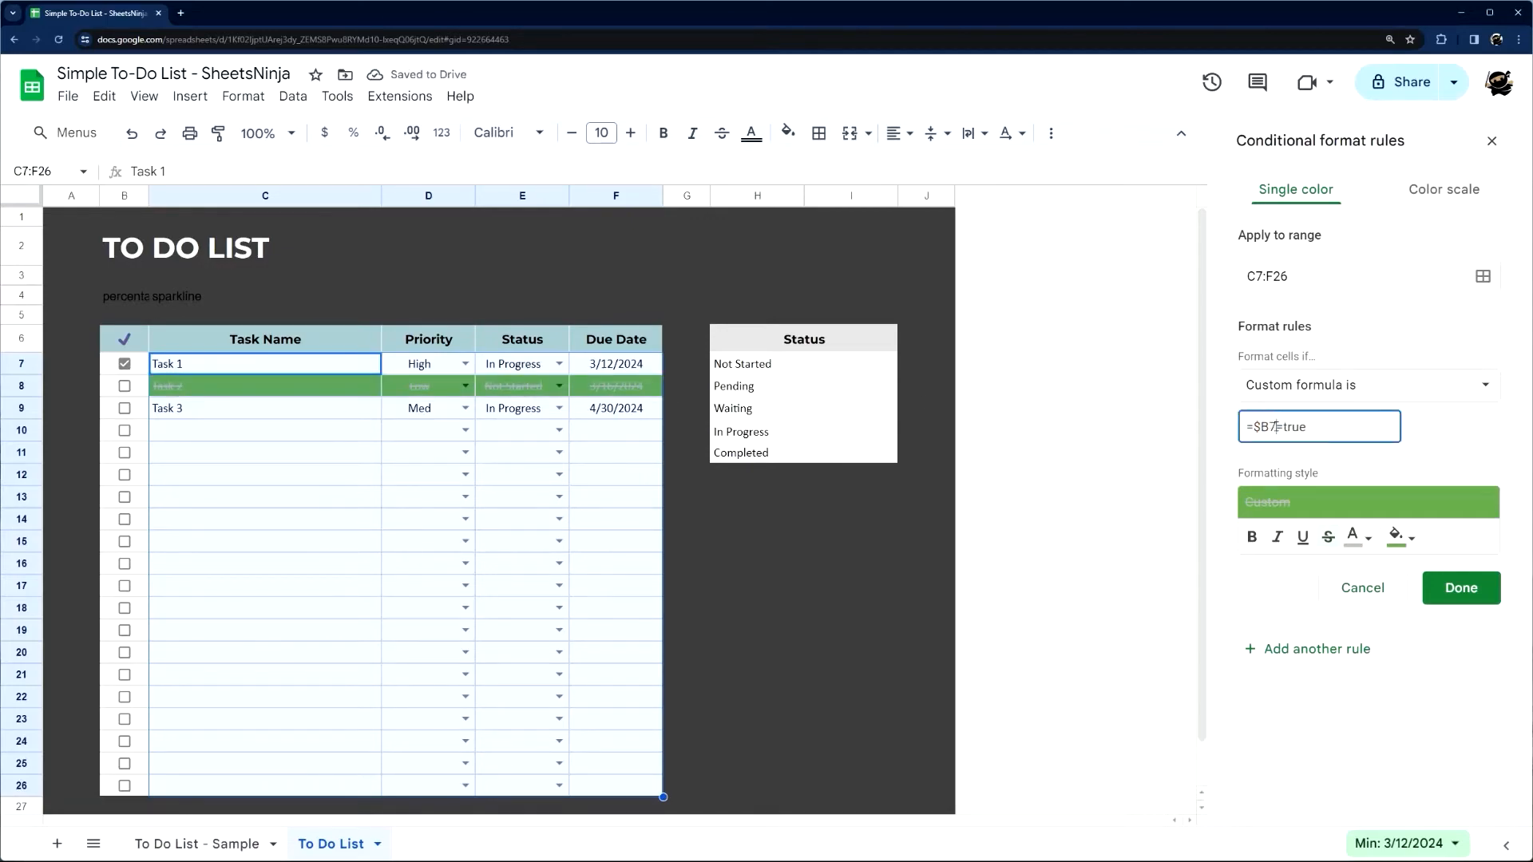
{"action": "key", "text": "BackSpace"}
{"action": "type", "text": "7"}
{"action": "left_click", "coordinate": [1461, 588]}
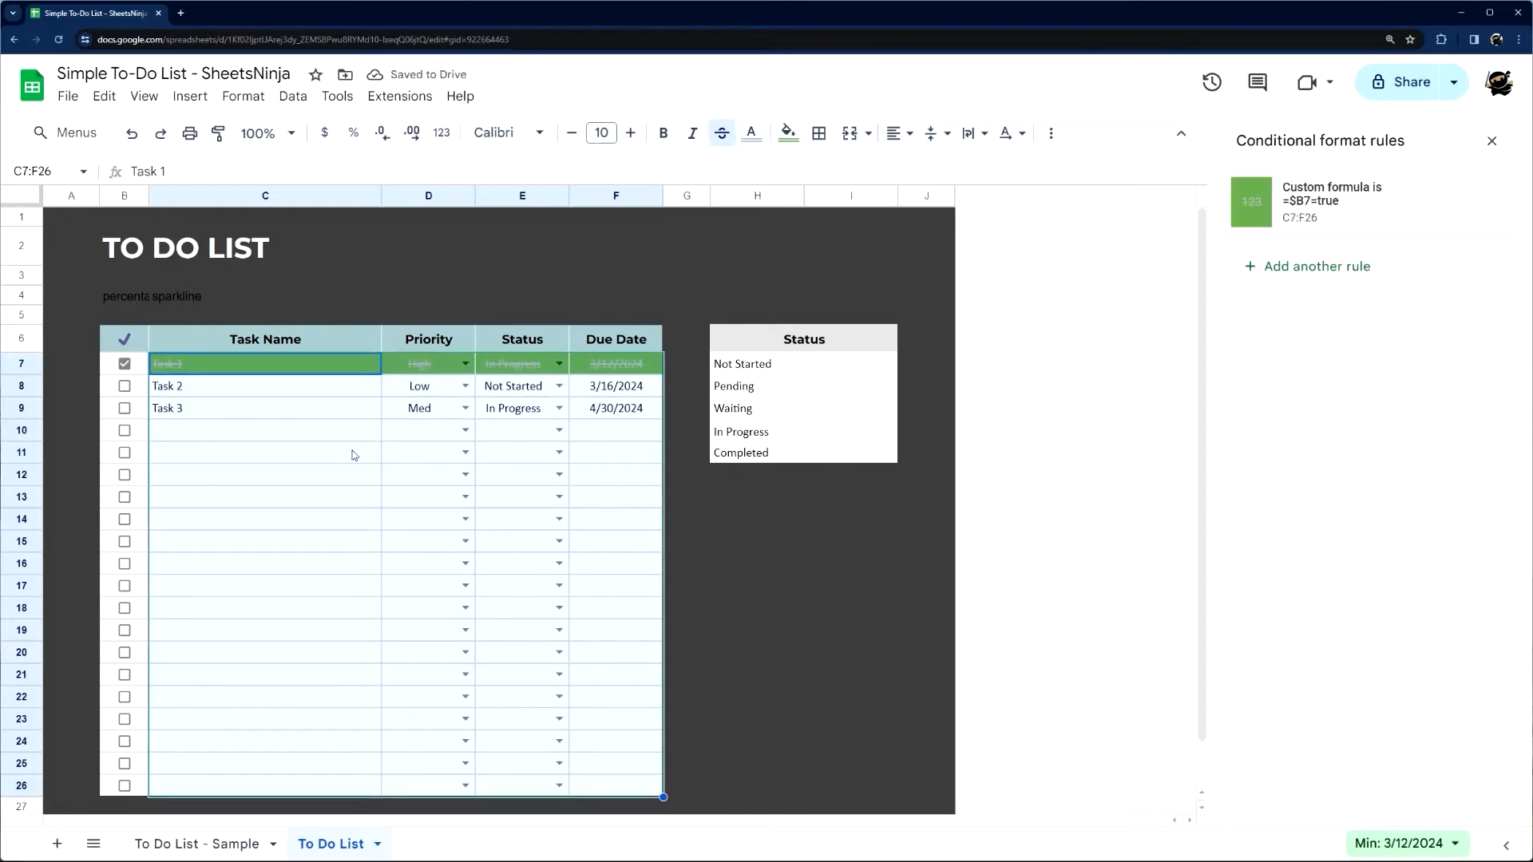
Open the red due-date rule in To Do List - Sample and examine its AND formula against the Due Date cells
{"action": "left_click", "coordinate": [231, 846]}
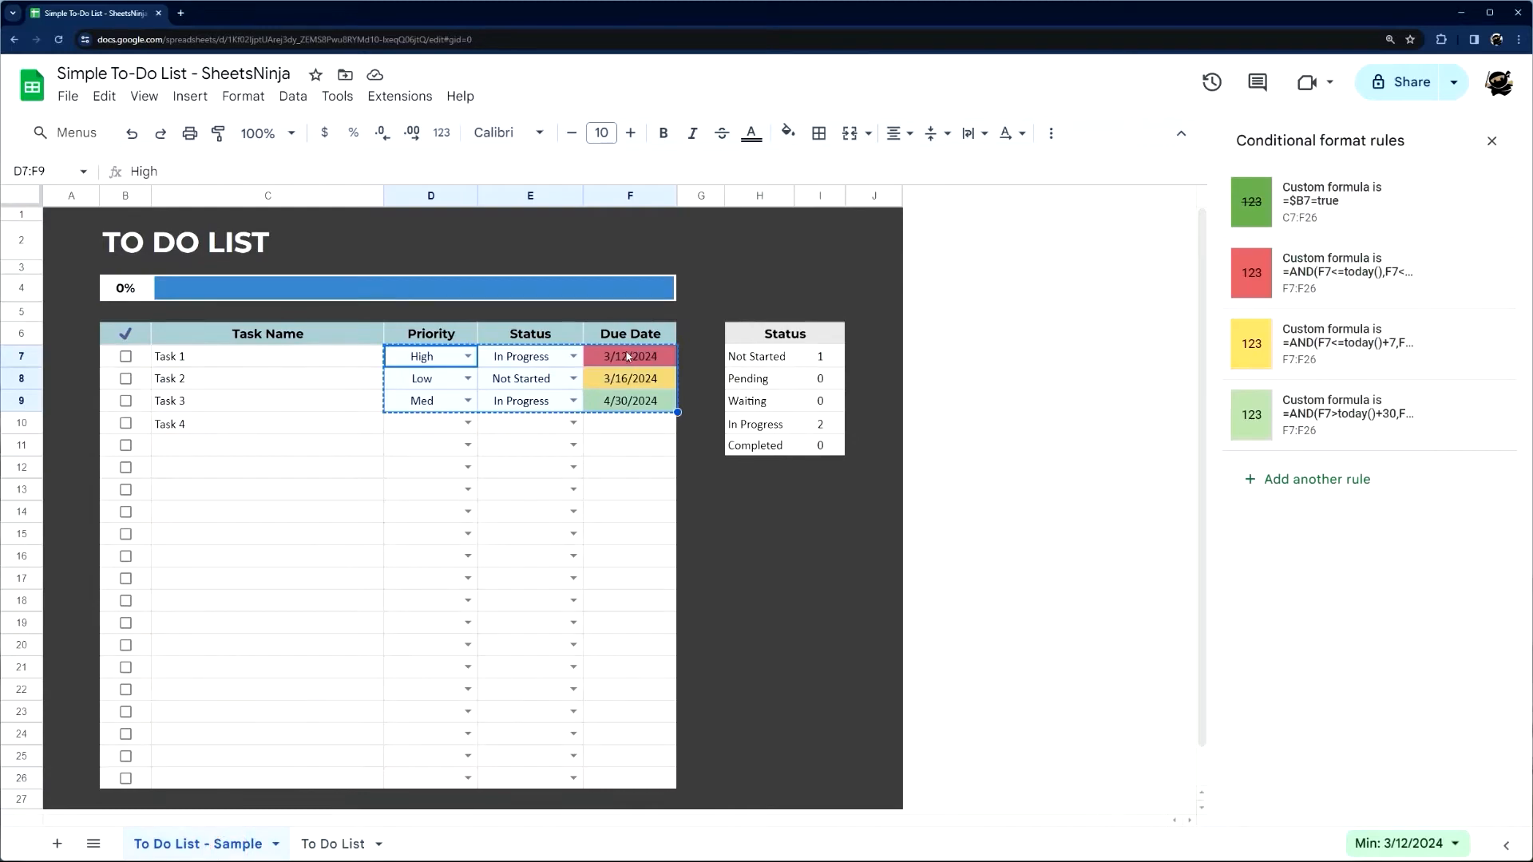
{"action": "mouse_move", "coordinate": [1331, 258]}
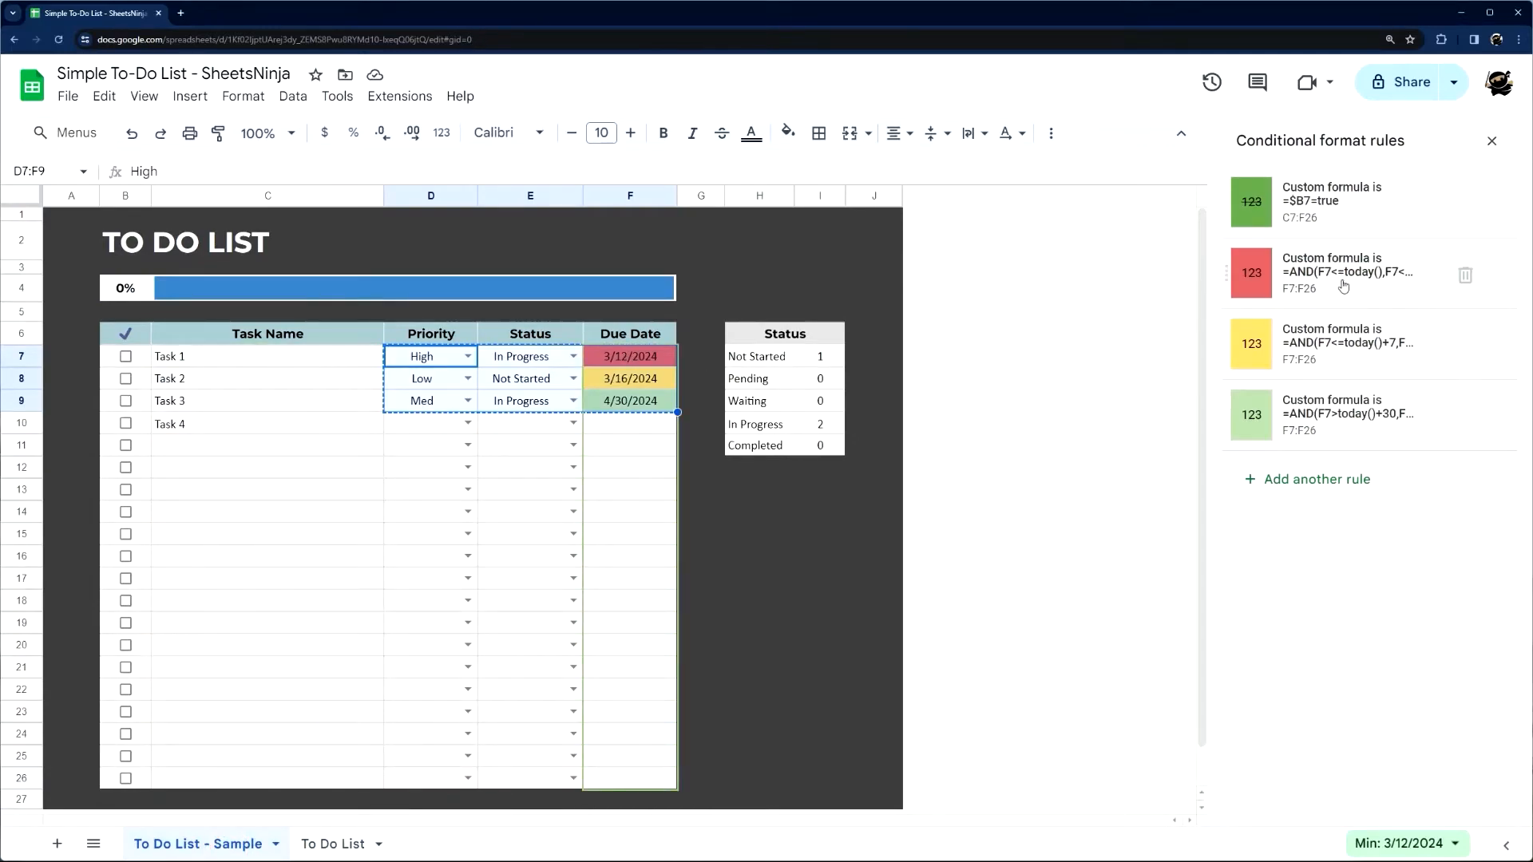
{"action": "left_click", "coordinate": [1344, 285]}
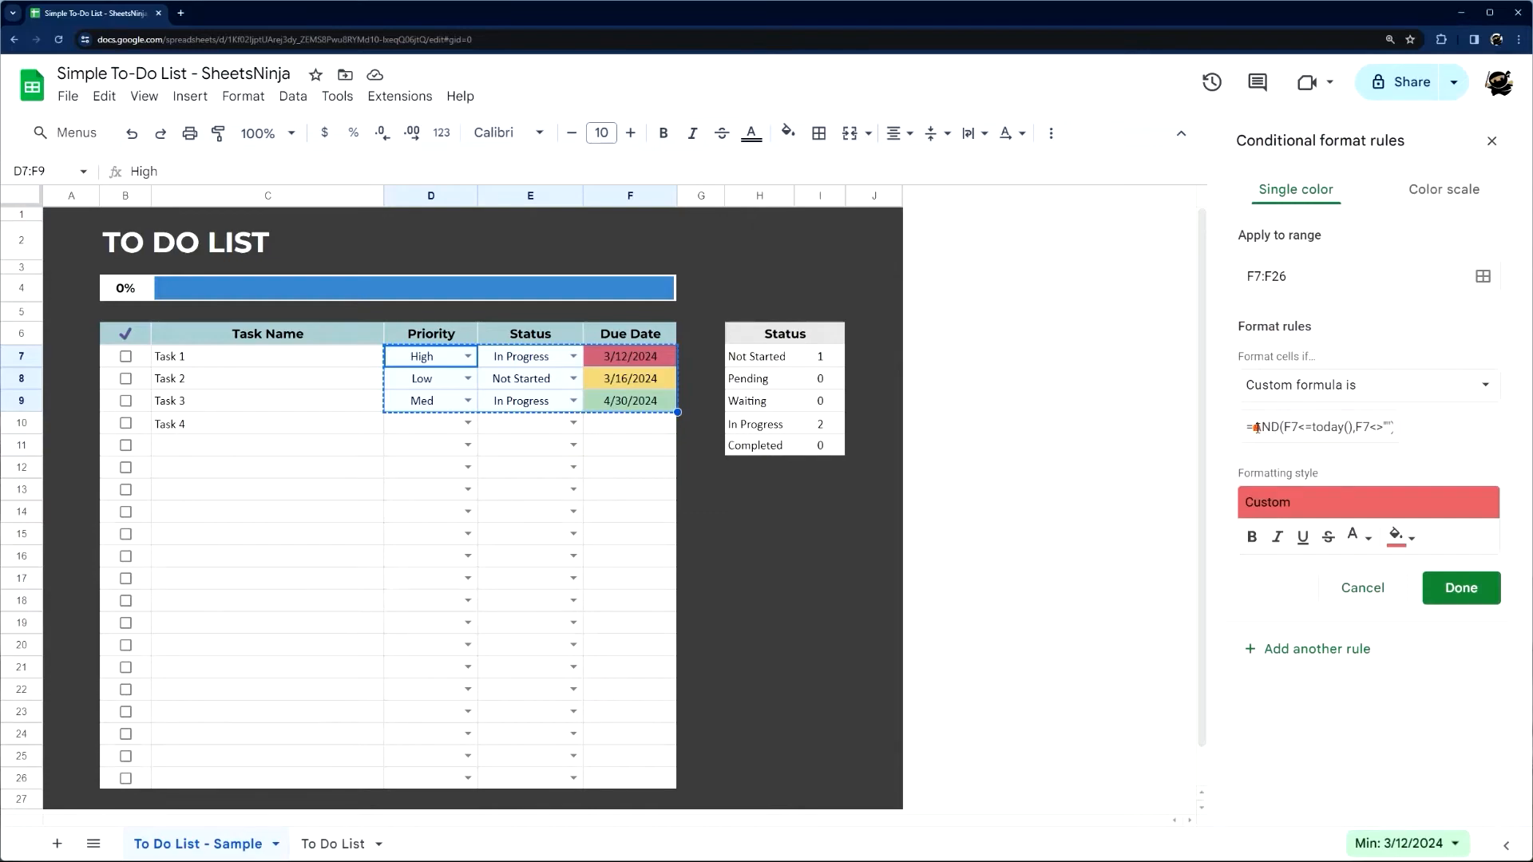
{"action": "left_click_drag", "start_coordinate": [1257, 428], "coordinate": [1396, 428]}
{"action": "left_click_drag", "start_coordinate": [624, 360], "coordinate": [626, 498]}
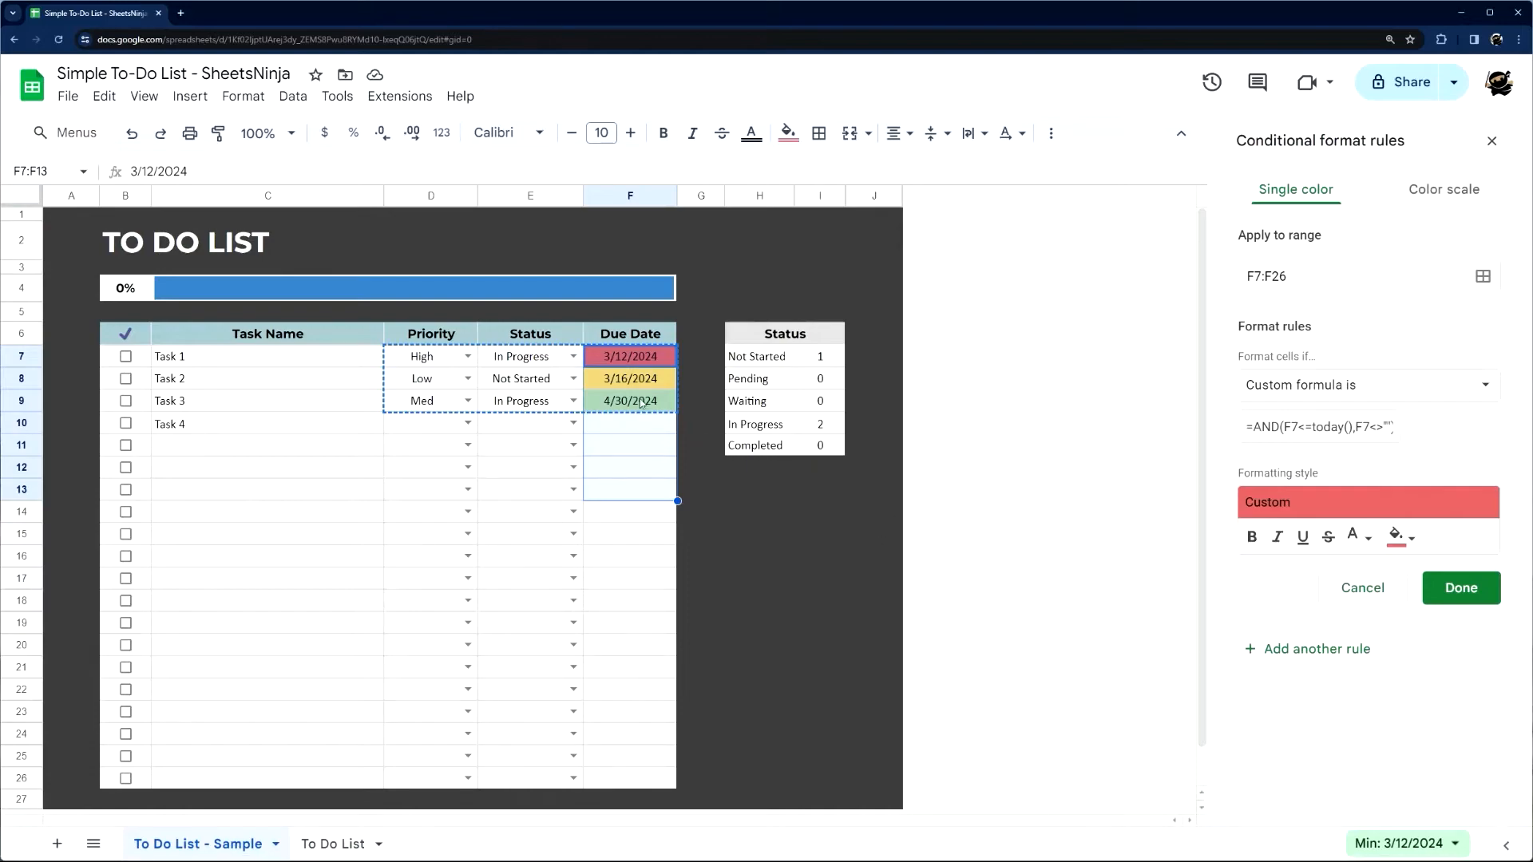
{"action": "left_click", "coordinate": [641, 360]}
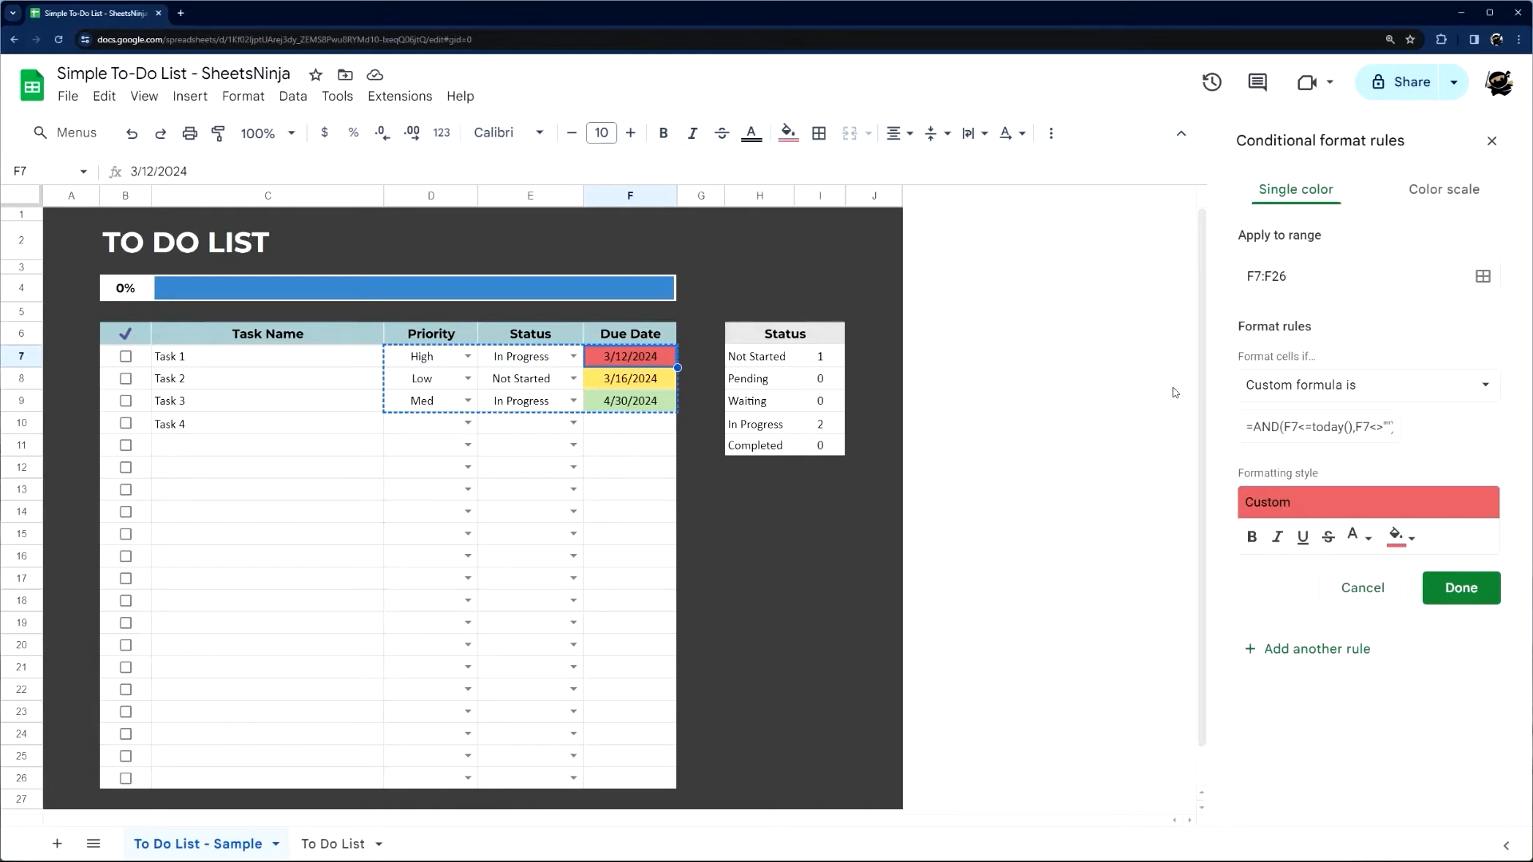
{"action": "left_click_drag", "start_coordinate": [1256, 426], "coordinate": [1285, 424]}
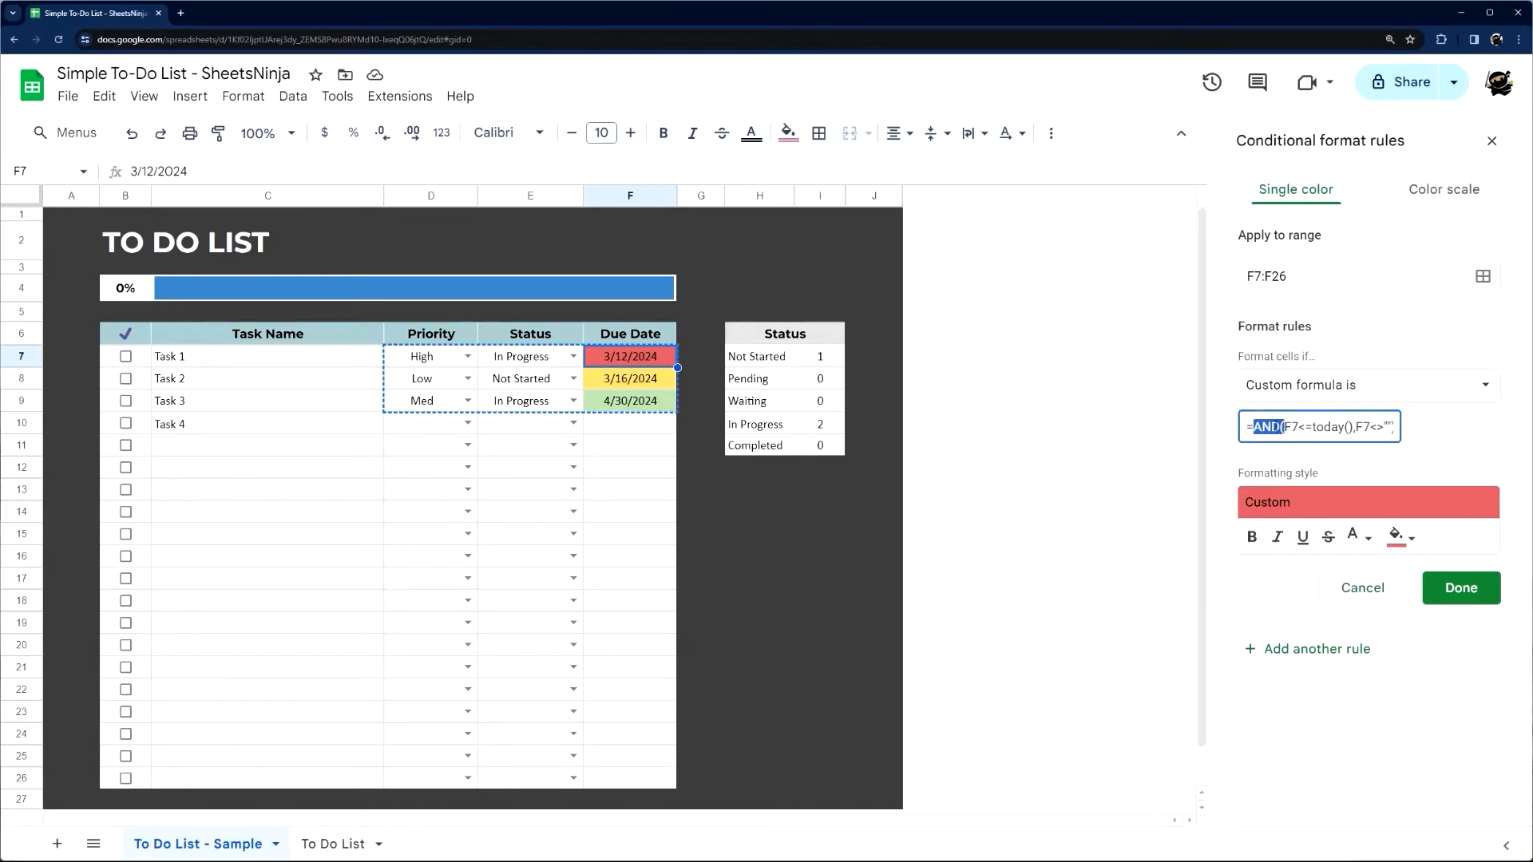
Try the sample's red rule without the F7<>"" condition, and restore the formula to =AND(F7<=today(),F7<>"")
{"action": "left_click_drag", "start_coordinate": [1356, 426], "coordinate": [1393, 427]}
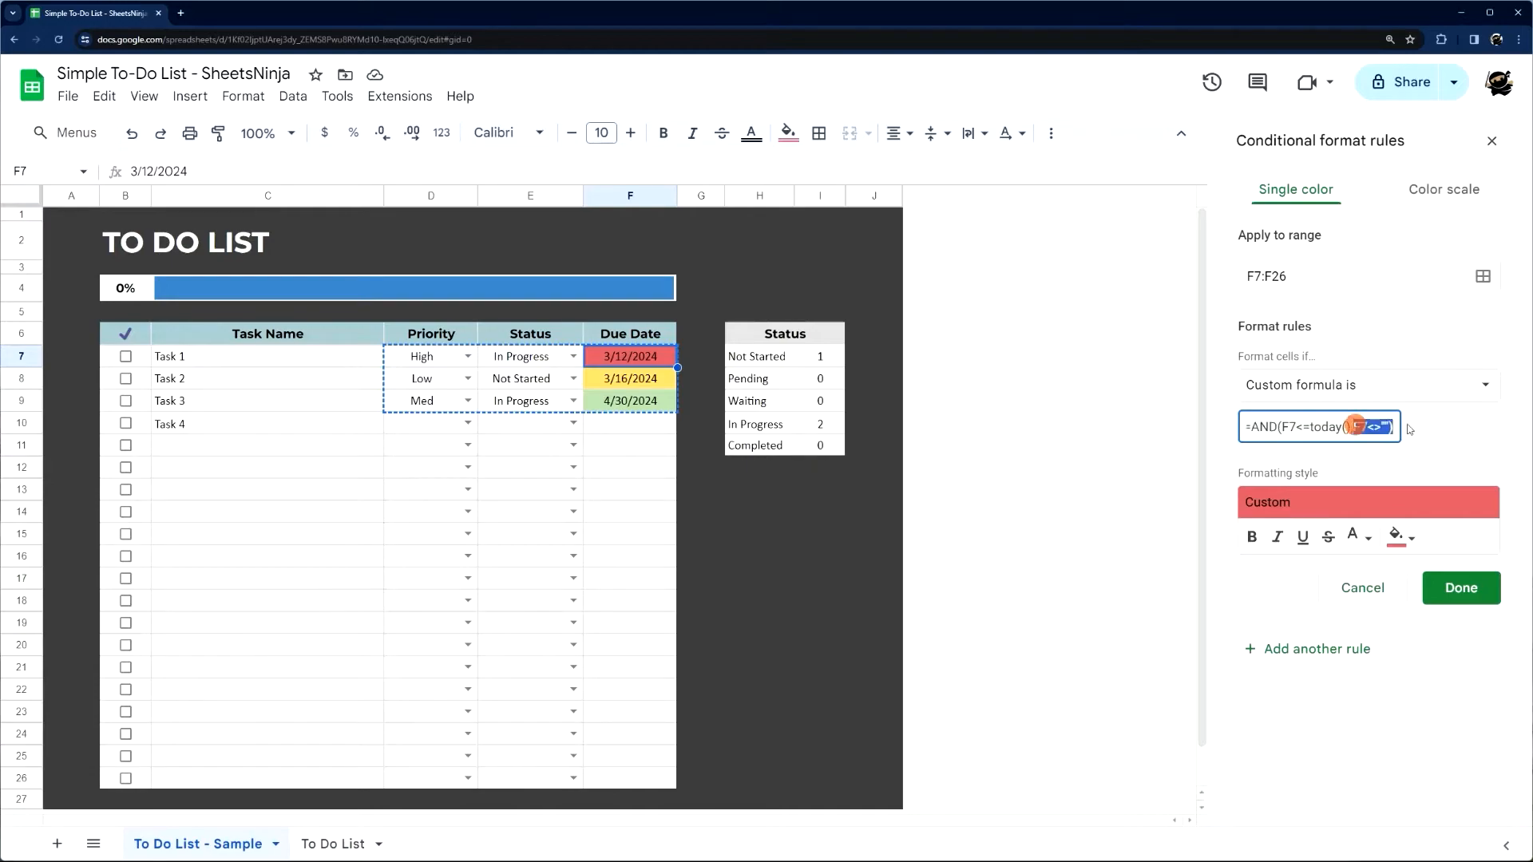
{"action": "key", "text": "BackSpace"}
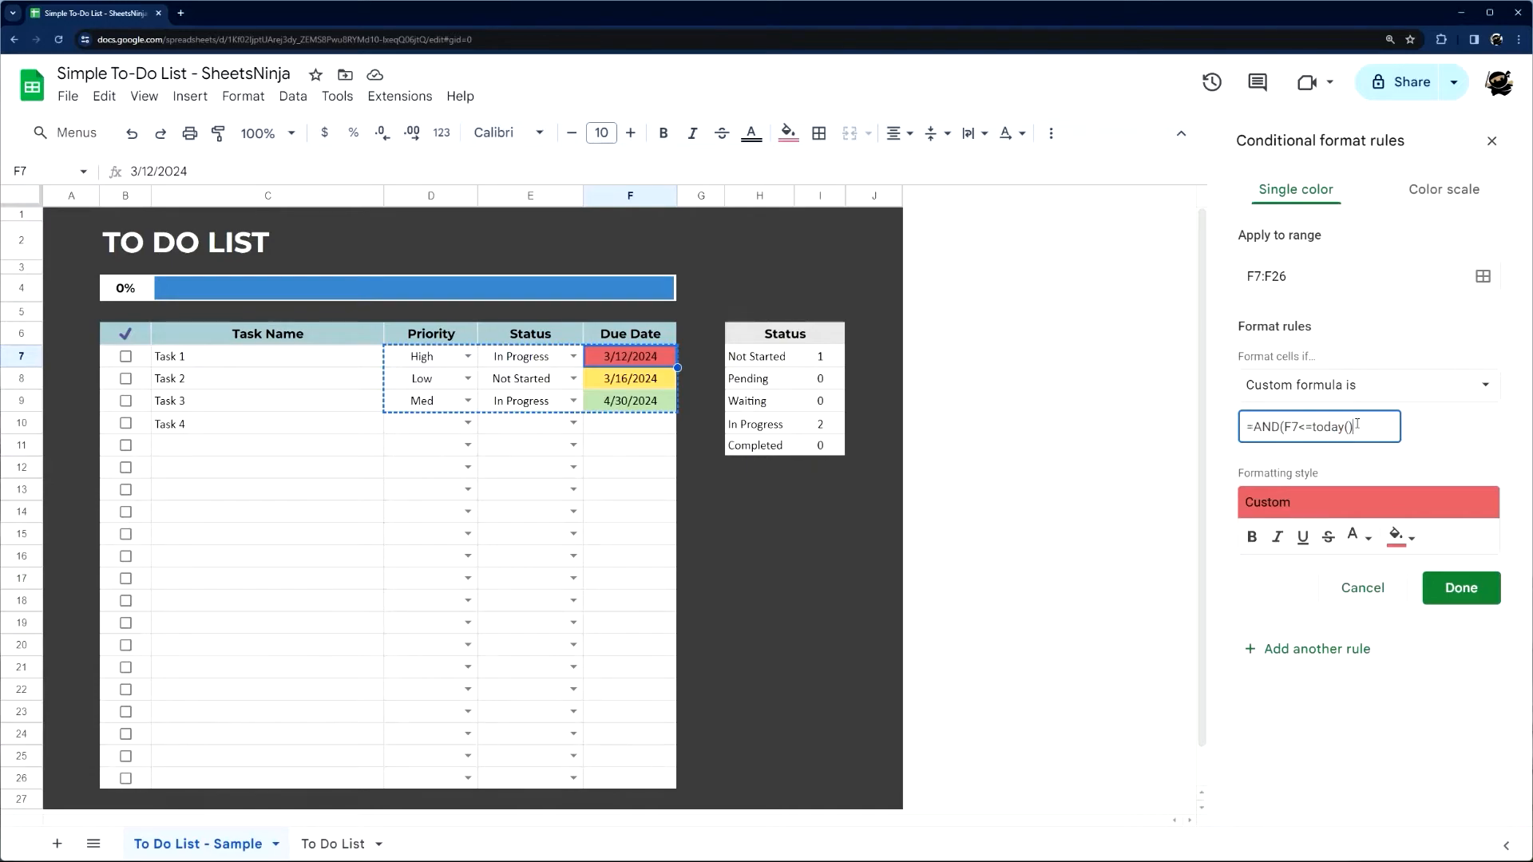
{"action": "type", "text": "),F7"}
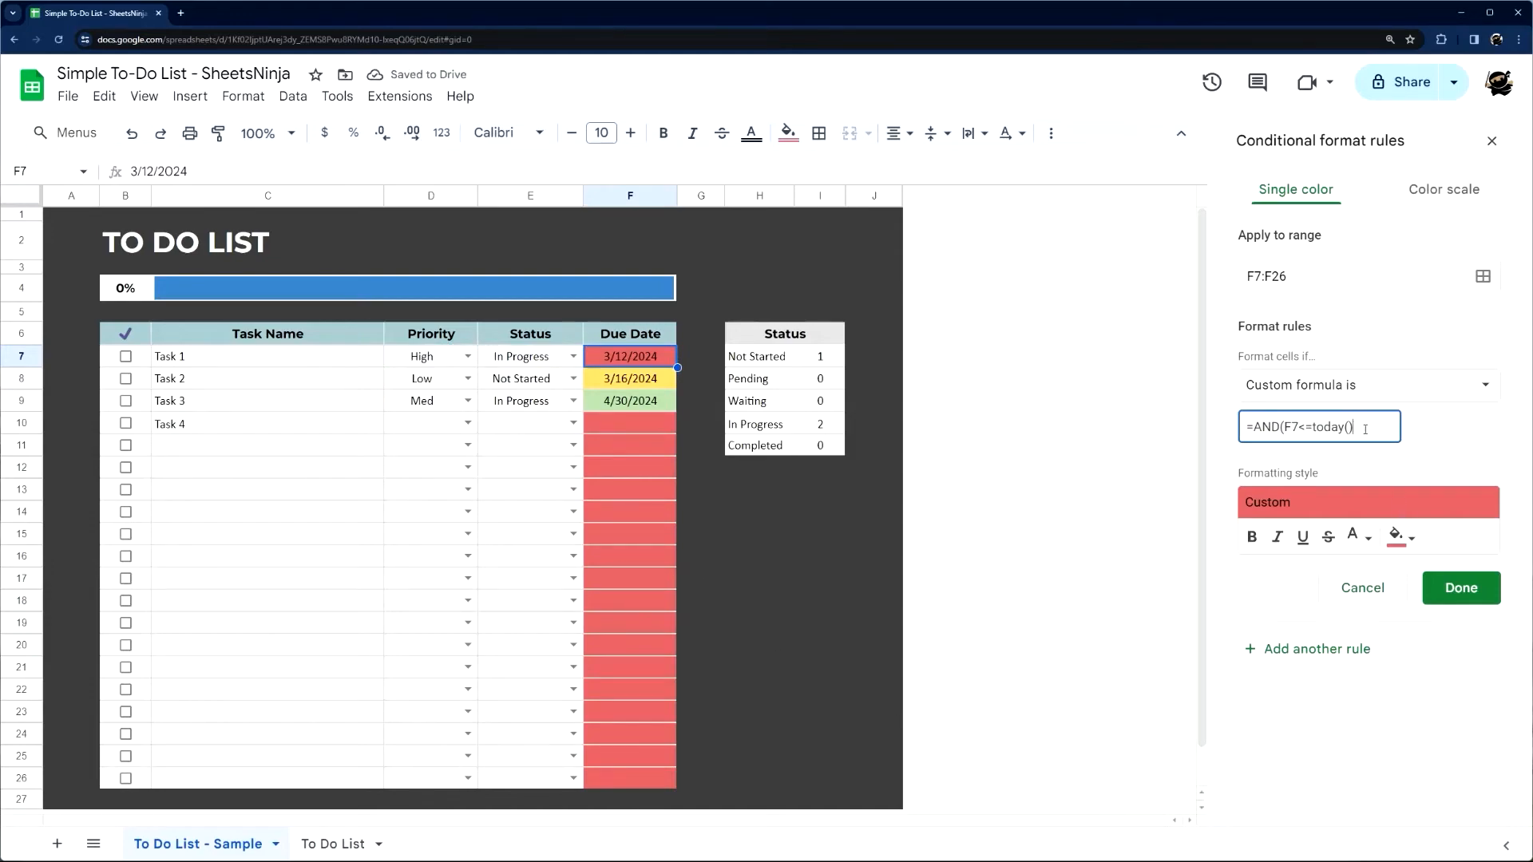
{"action": "type", "text": "<>\"\")"}
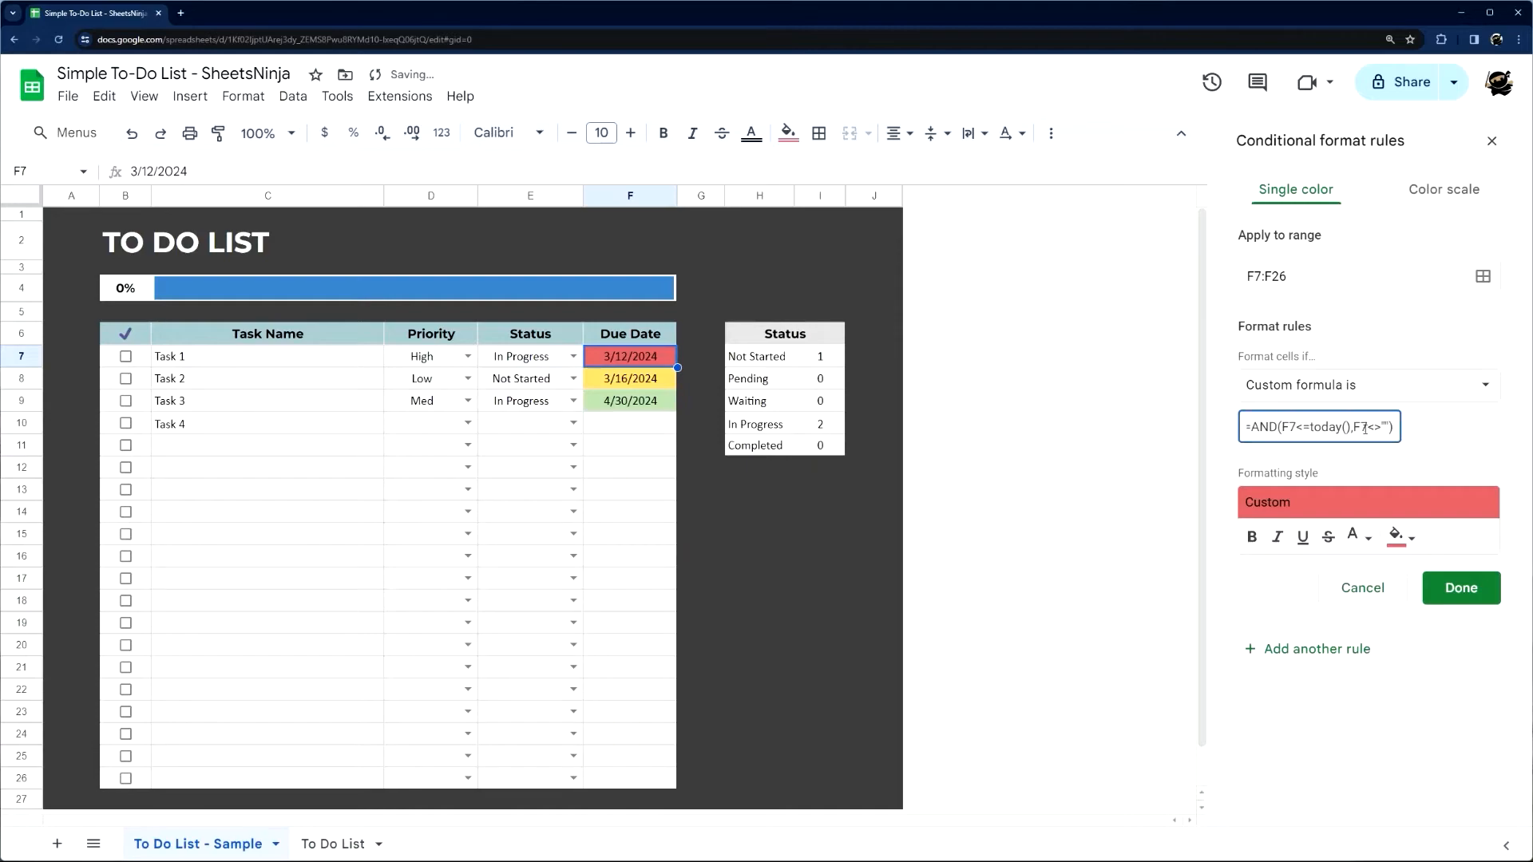
Review the sample's red rule formula and range F7:F26, close it, and examine the yellow rule's formula
{"action": "left_click_drag", "start_coordinate": [1282, 428], "coordinate": [1288, 429]}
{"action": "left_click", "coordinate": [1293, 271]}
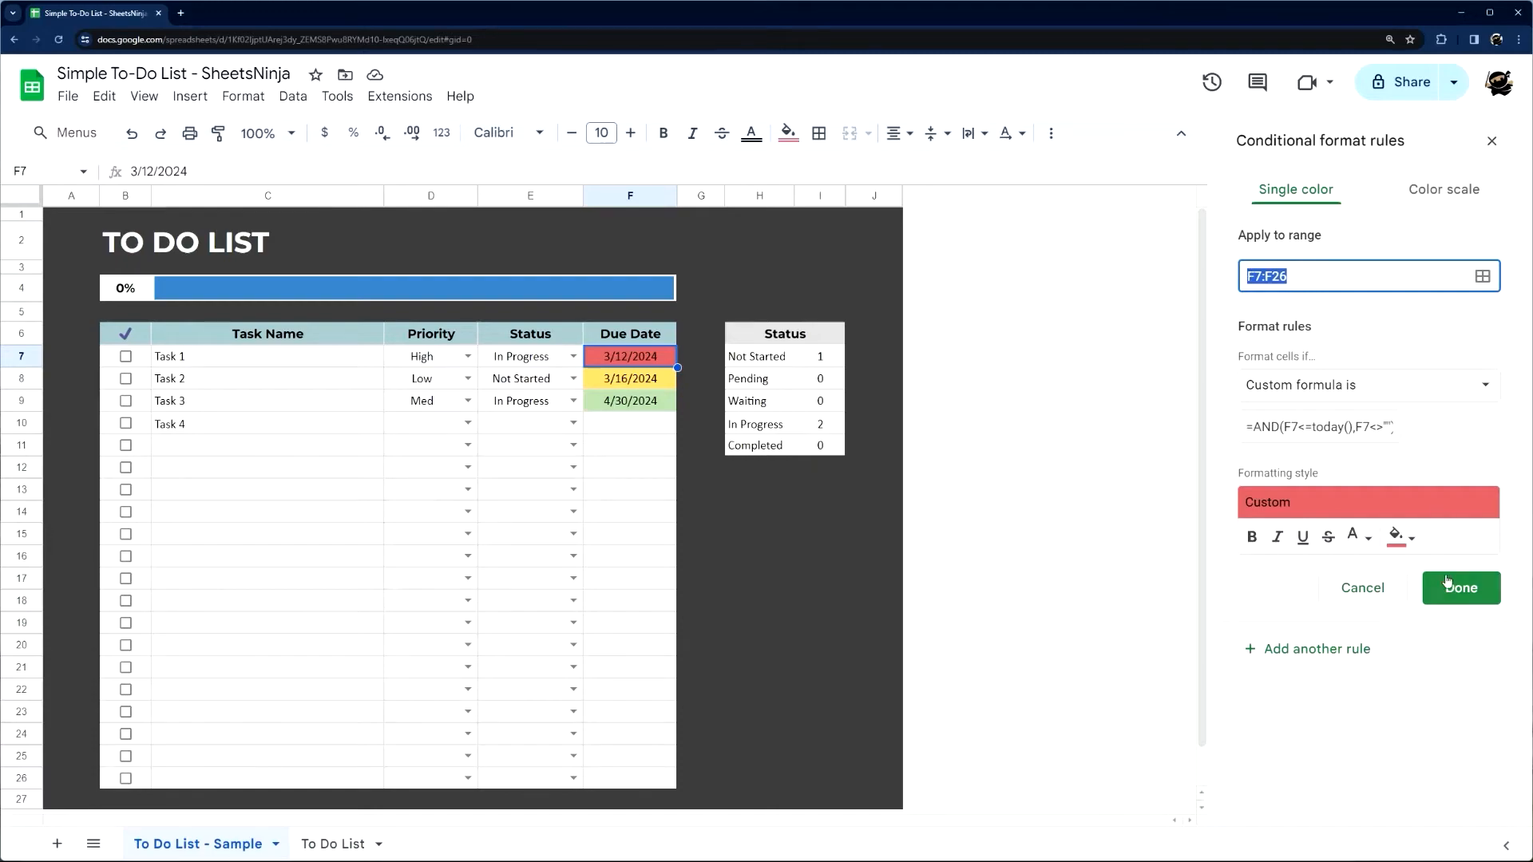
{"action": "left_click", "coordinate": [1285, 429]}
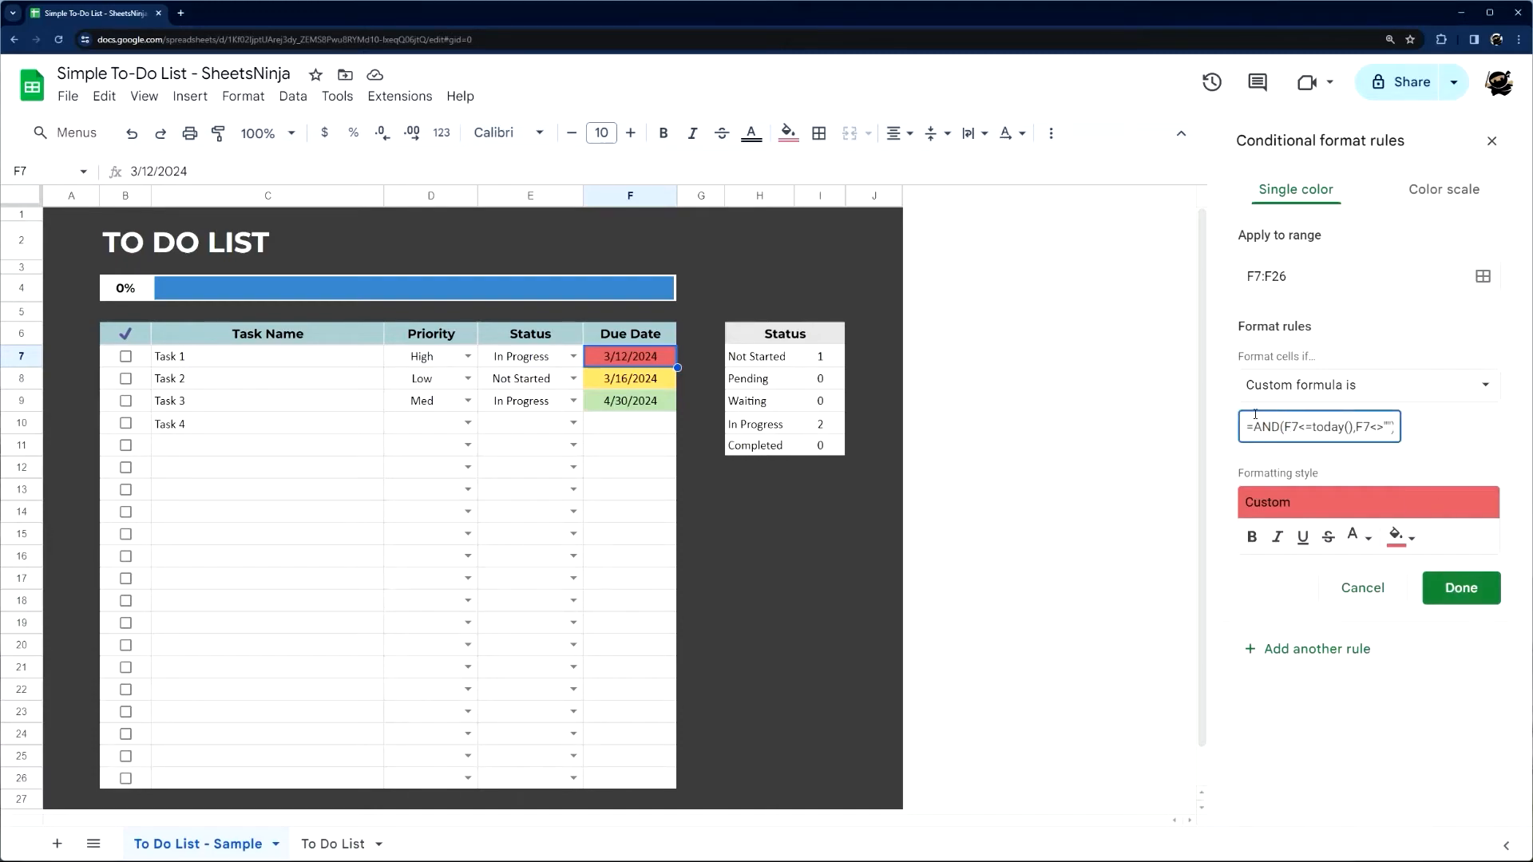
{"action": "key", "text": "ctrl+a"}
{"action": "left_click", "coordinate": [1447, 583]}
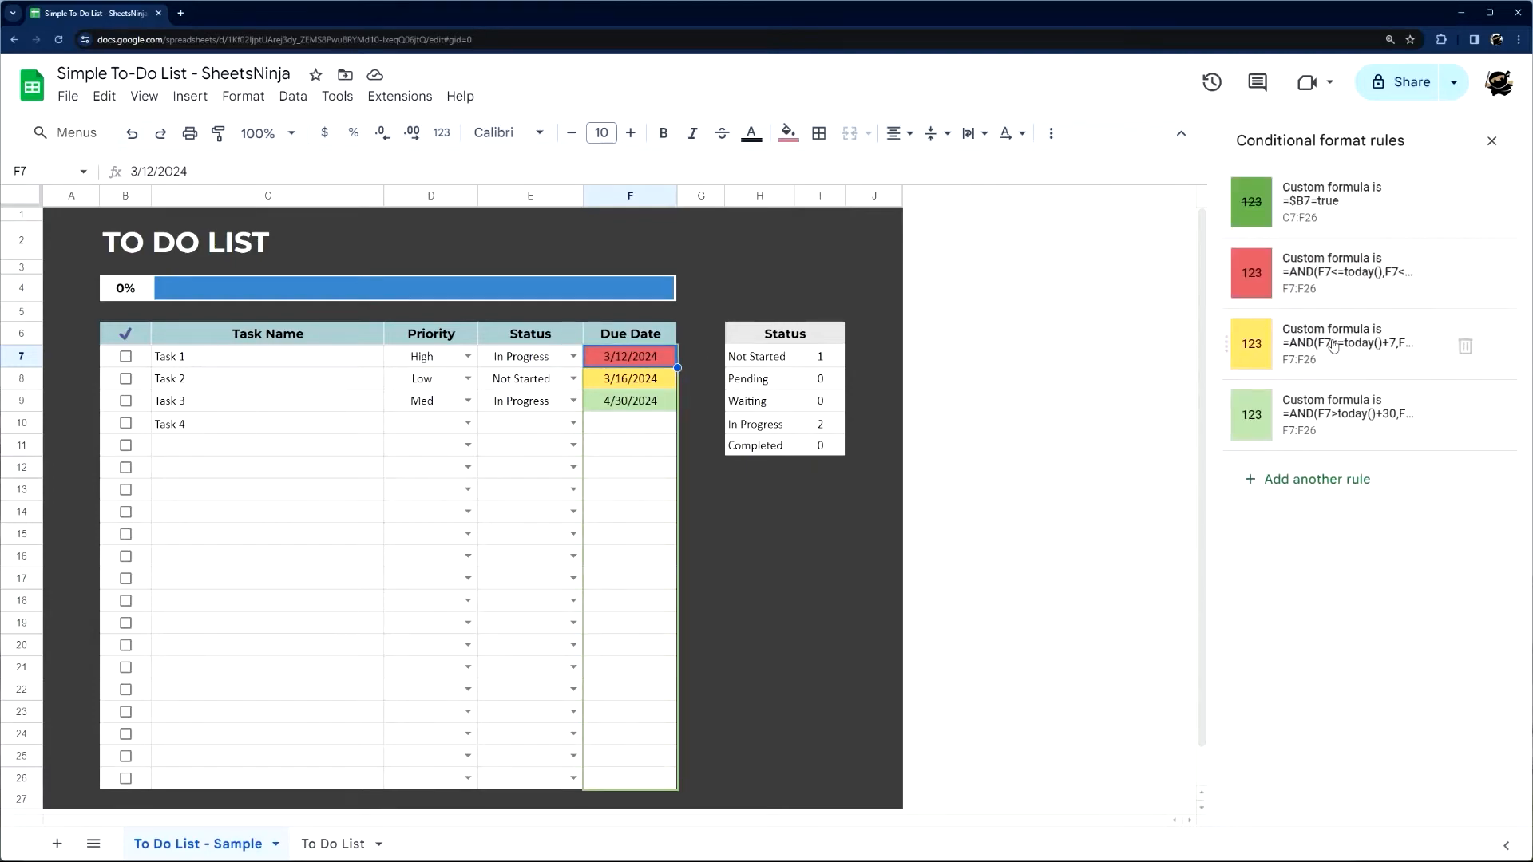
{"action": "left_click", "coordinate": [1333, 345]}
{"action": "mouse_move", "coordinate": [1285, 427]}
{"action": "left_mouse_down"}
{"action": "mouse_move", "coordinate": [1329, 430]}
{"action": "mouse_move", "coordinate": [1289, 429]}
{"action": "left_mouse_up"}
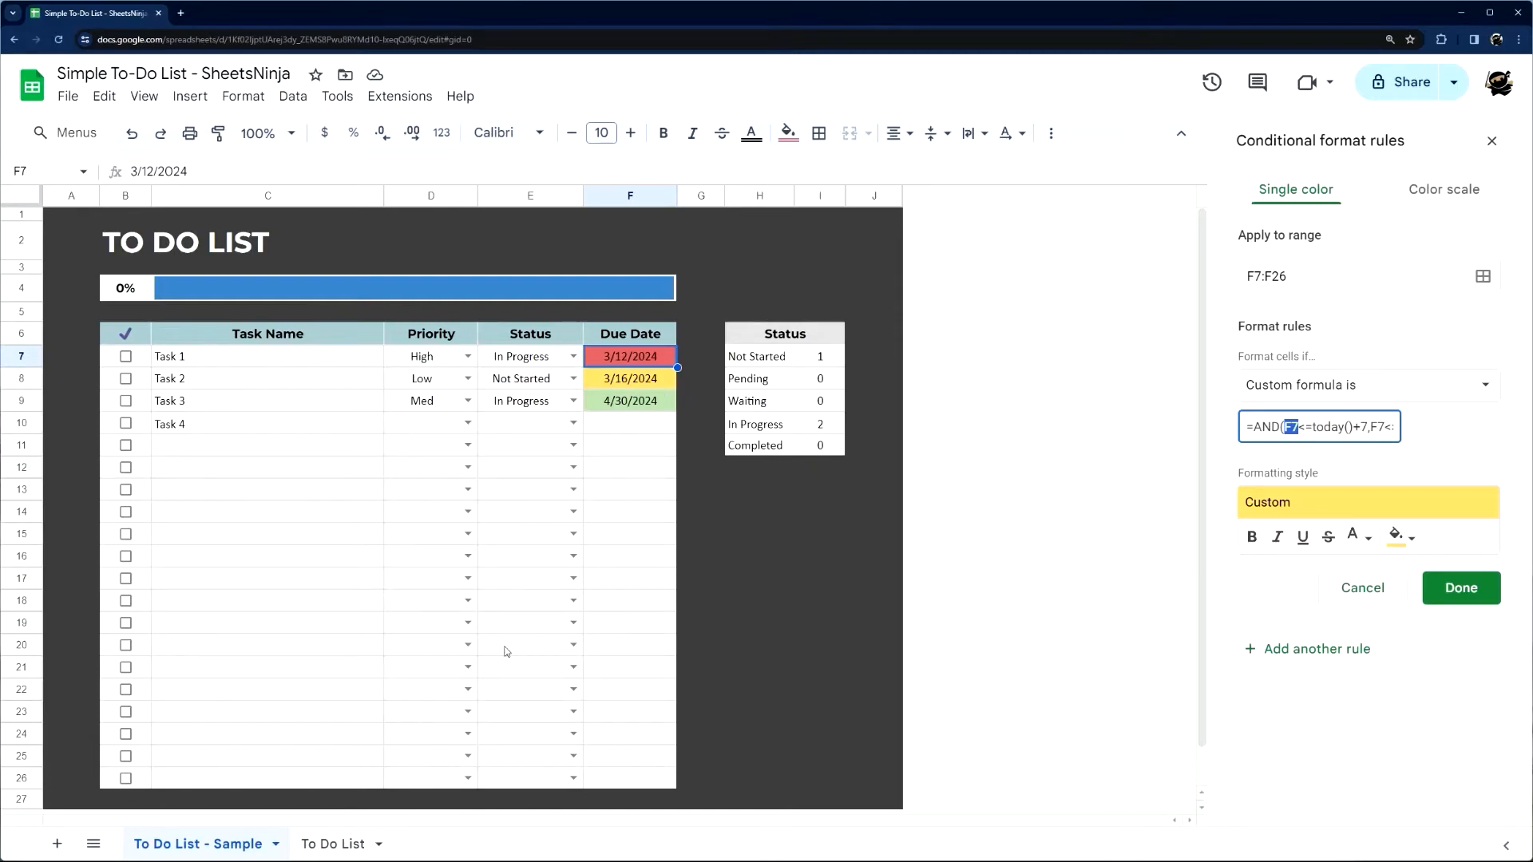
On the To Do List sheet, uncheck Task 1 and start a new conditional format rule for Due Date cells F7:F26
{"action": "left_click", "coordinate": [323, 844]}
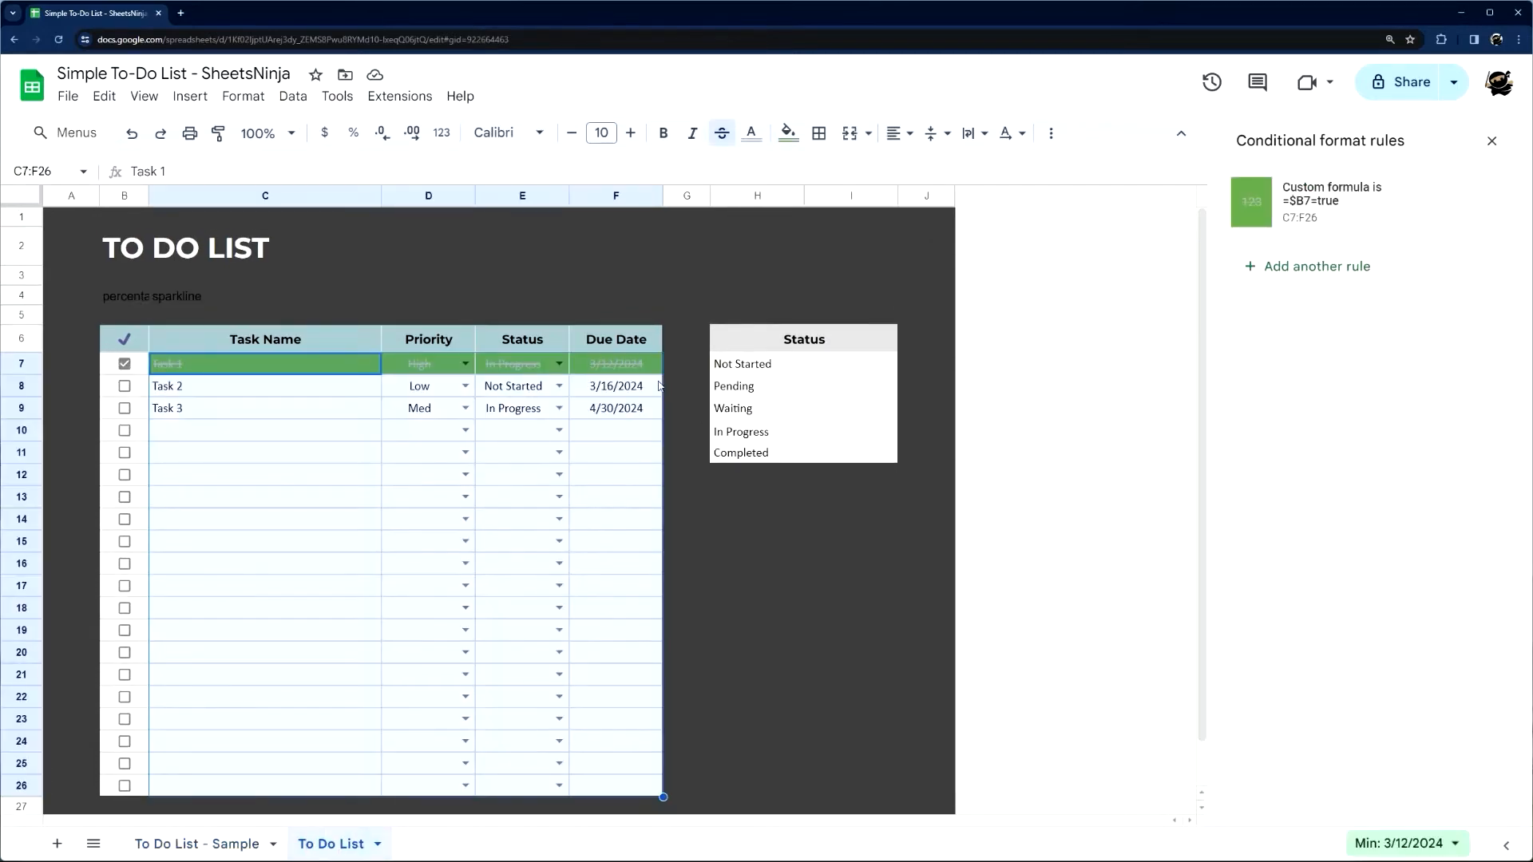
{"action": "left_click", "coordinate": [124, 364]}
{"action": "left_click", "coordinate": [615, 364]}
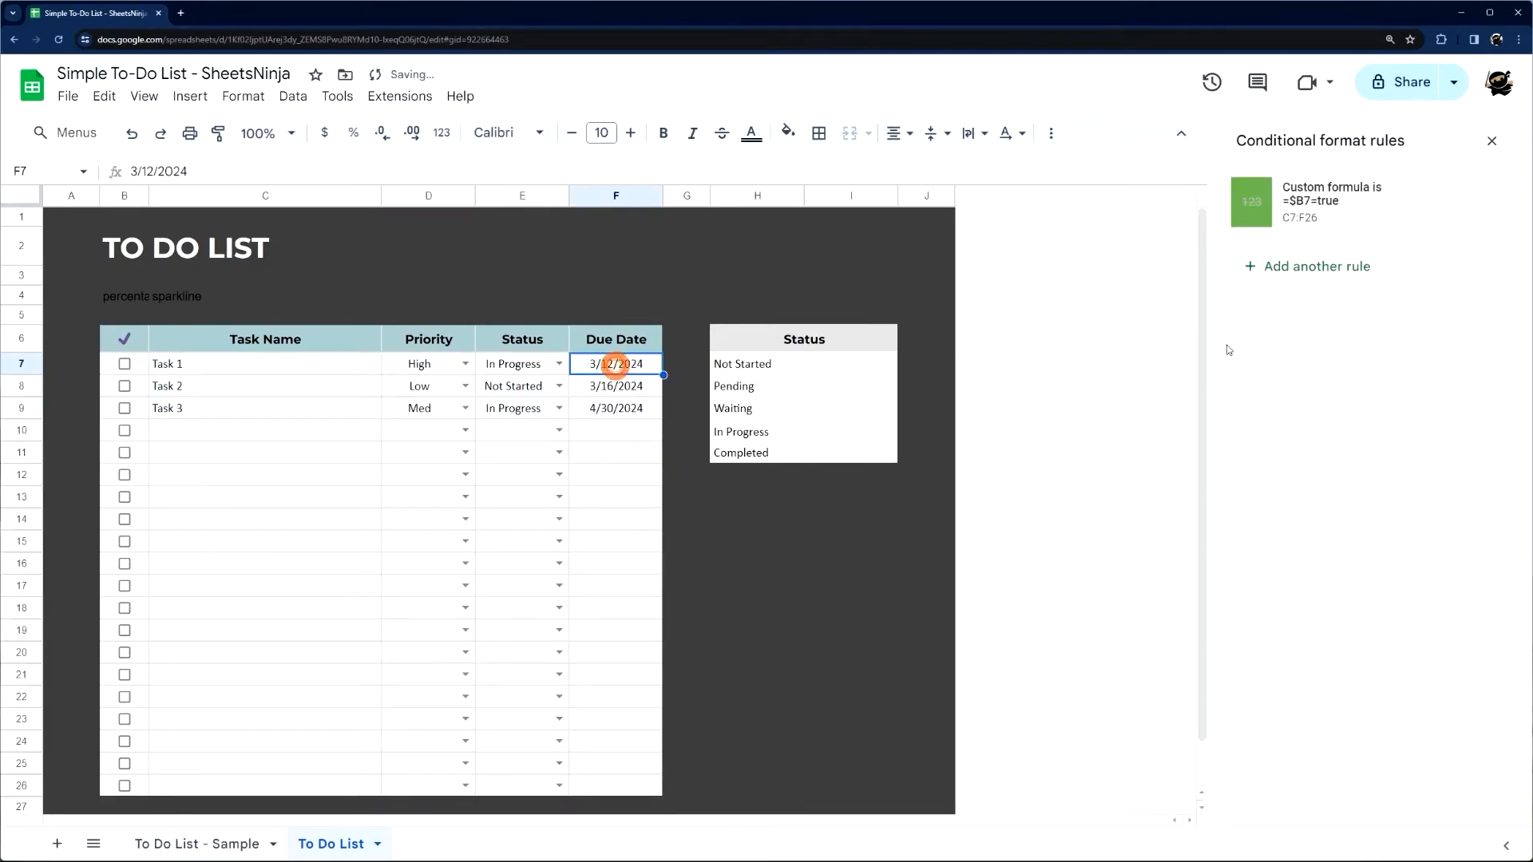
{"action": "left_click_drag", "start_coordinate": [632, 367], "coordinate": [610, 801]}
{"action": "left_click", "coordinate": [1316, 271]}
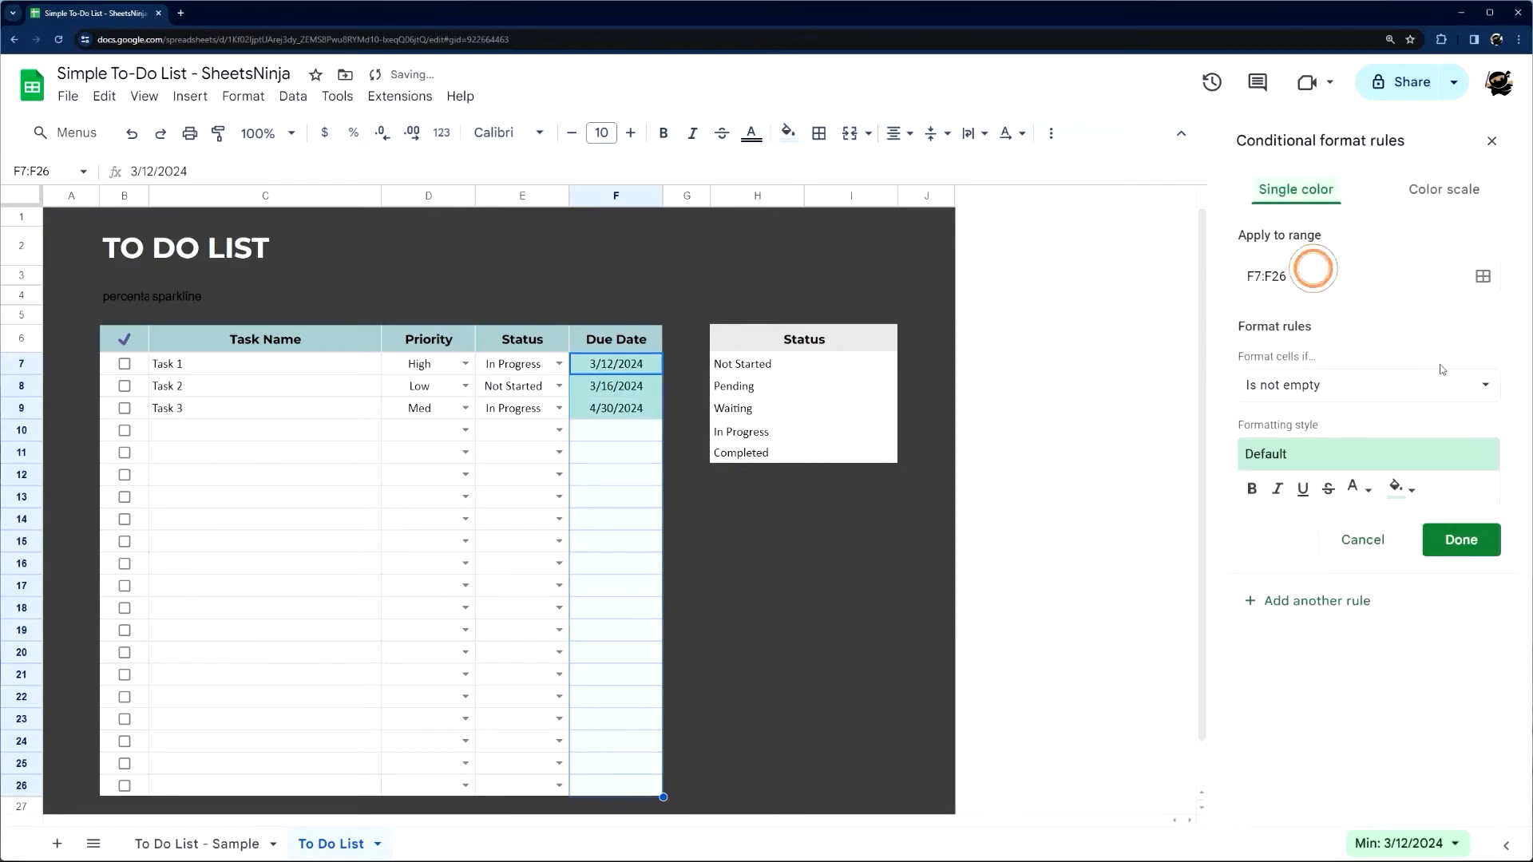
Give the new rule a light red fill and set its condition to Custom formula is
{"action": "left_click", "coordinate": [1405, 490]}
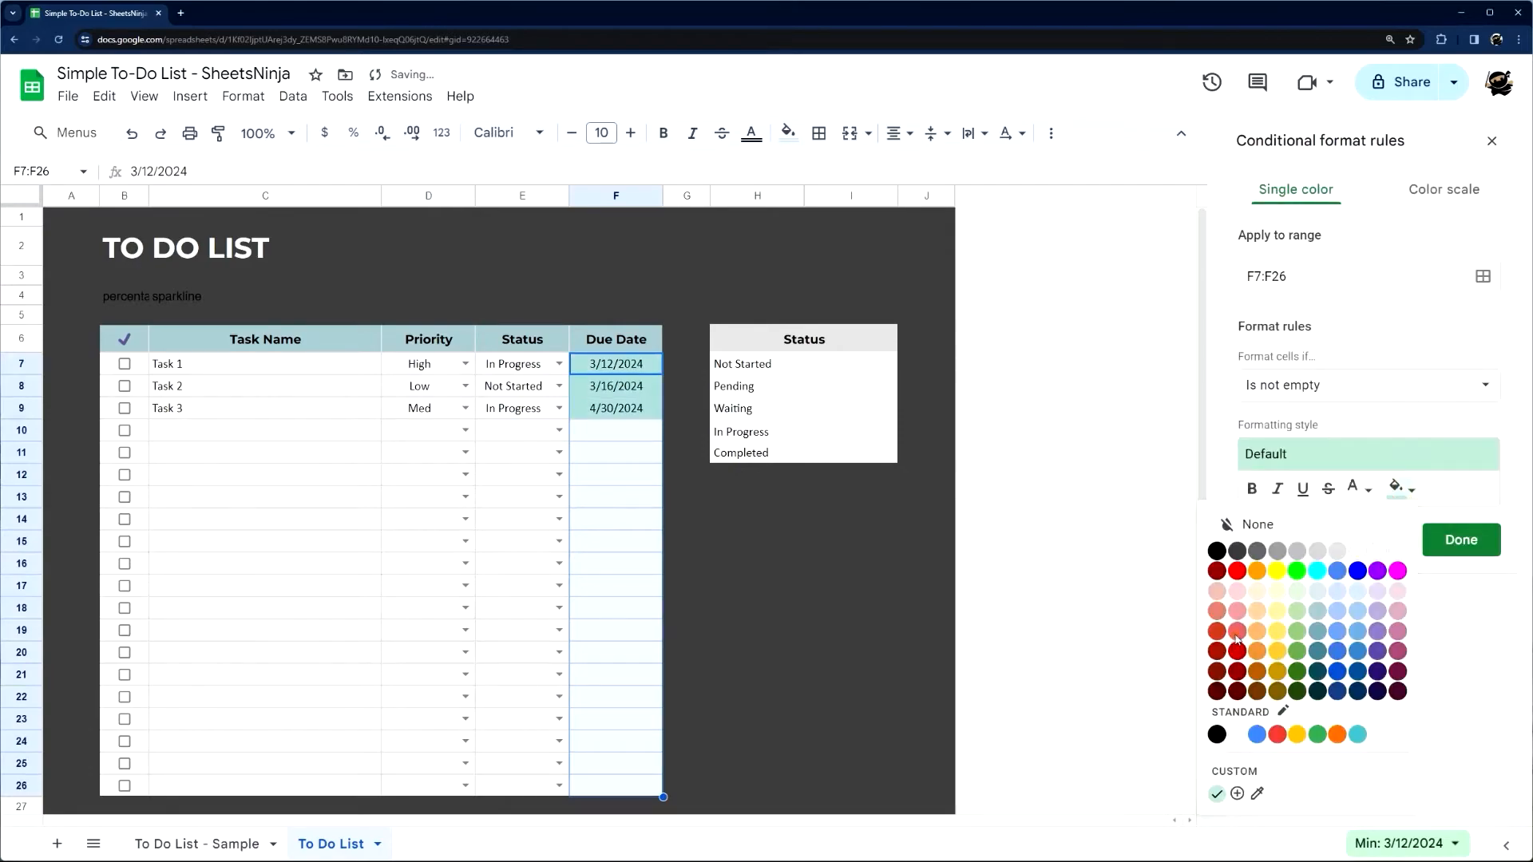
{"action": "left_click", "coordinate": [1237, 632]}
{"action": "left_click", "coordinate": [1319, 385]}
{"action": "scroll", "coordinate": [1318, 559], "scroll_direction": "down", "scroll_amount": 3}
{"action": "left_click", "coordinate": [1307, 822]}
Enter the rule's custom formula =AND(F7<=today(),F7<>"") and save the rule
{"action": "left_click", "coordinate": [1310, 428]}
{"action": "type", "text": "=AND(F"}
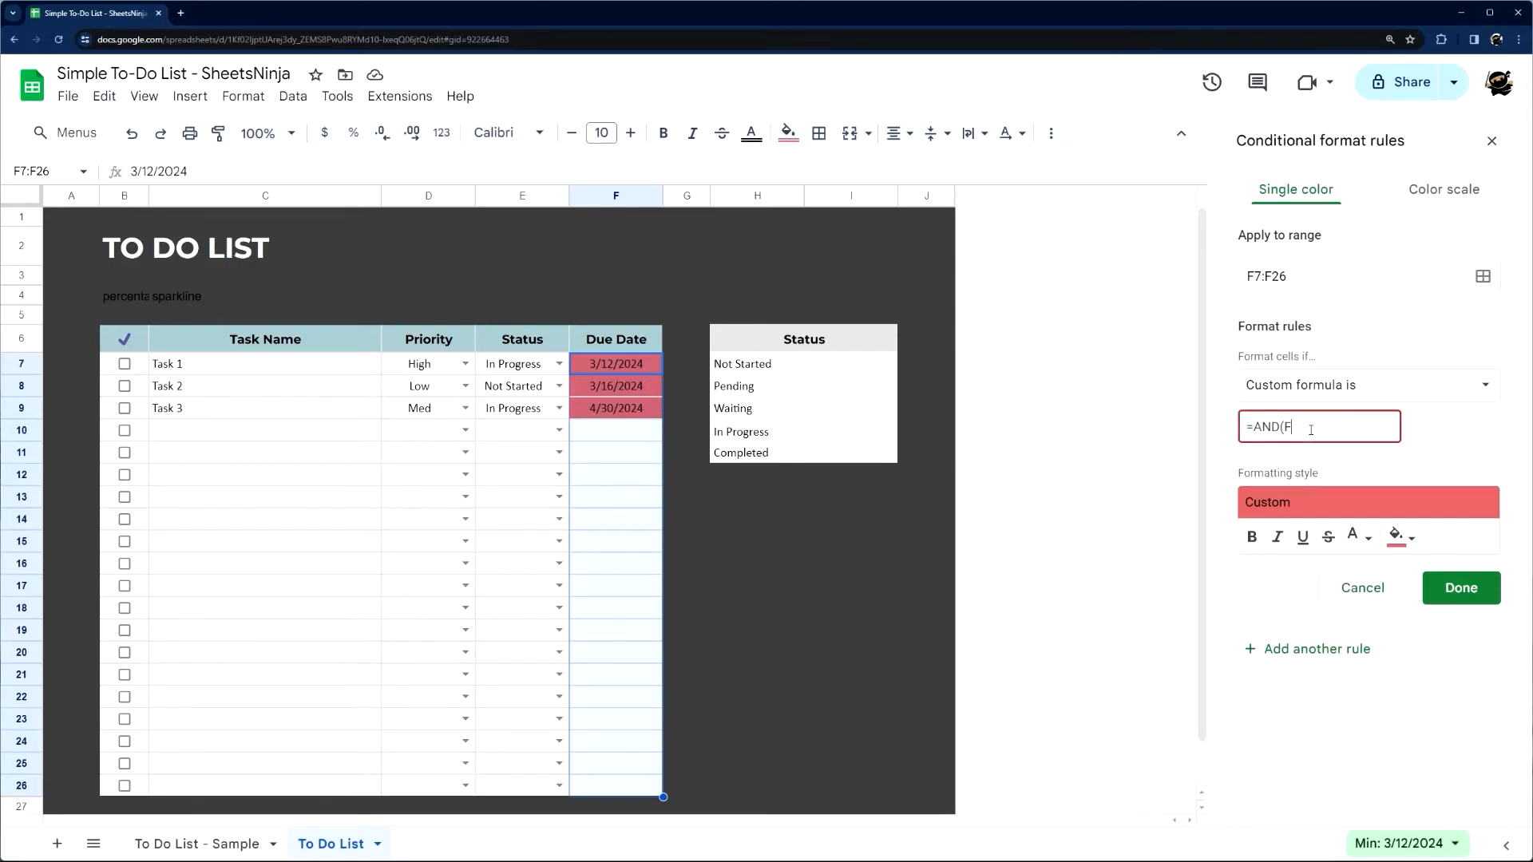
{"action": "double_click", "coordinate": [1287, 424]}
{"action": "double_click", "coordinate": [1260, 273]}
{"action": "left_click", "coordinate": [1305, 429]}
{"action": "left_click_drag", "start_coordinate": [1311, 428], "coordinate": [1350, 428]}
{"action": "left_click", "coordinate": [1359, 428]}
{"action": "left_click", "coordinate": [1340, 426]}
{"action": "left_click", "coordinate": [1364, 427]}
{"action": "type", "text": ",F7<>\"\")"}
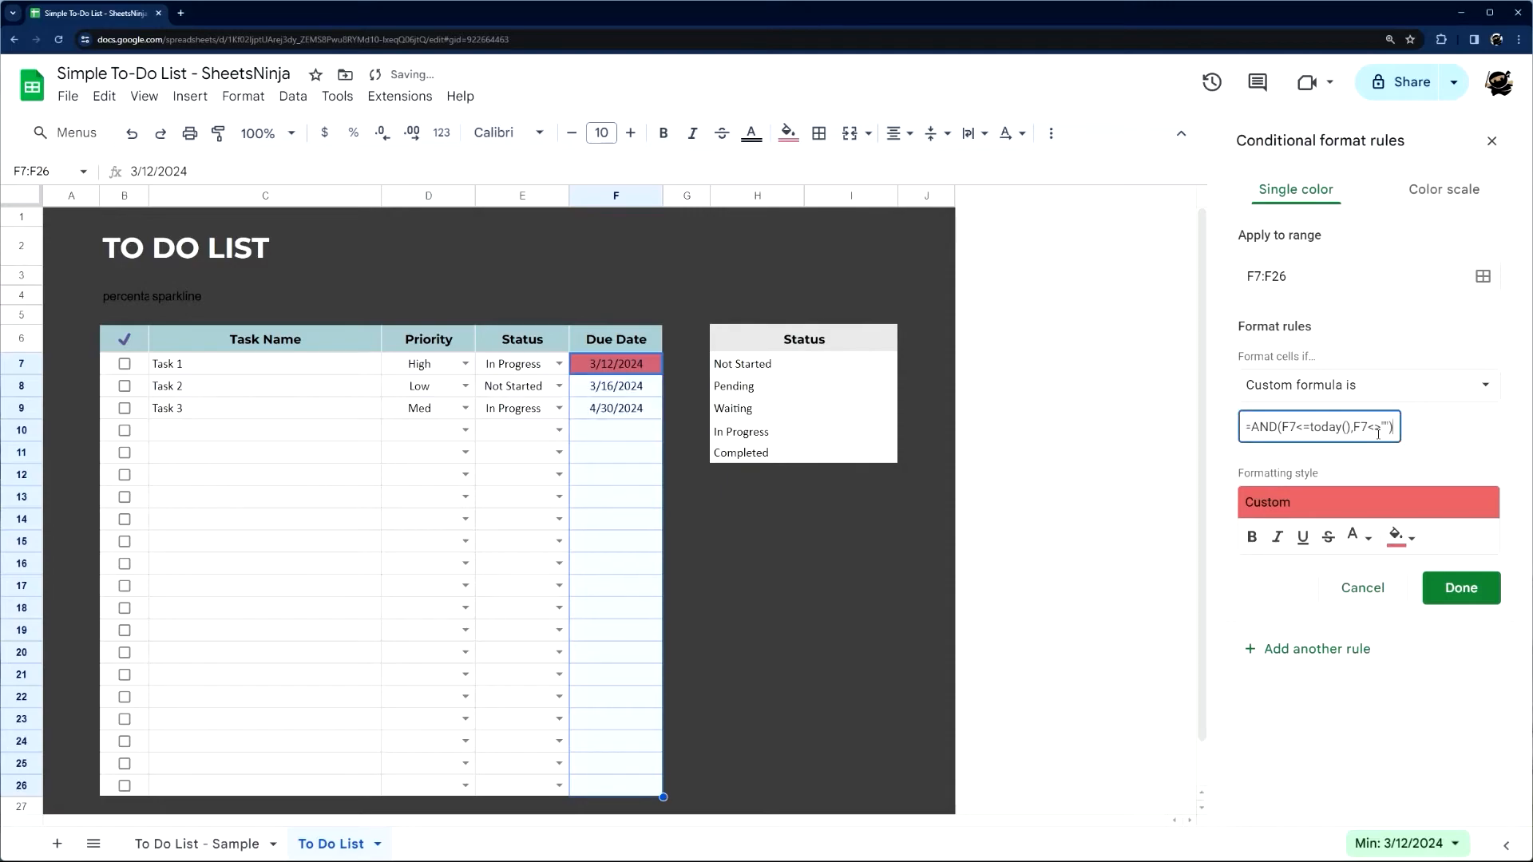
{"action": "left_click", "coordinate": [1461, 589]}
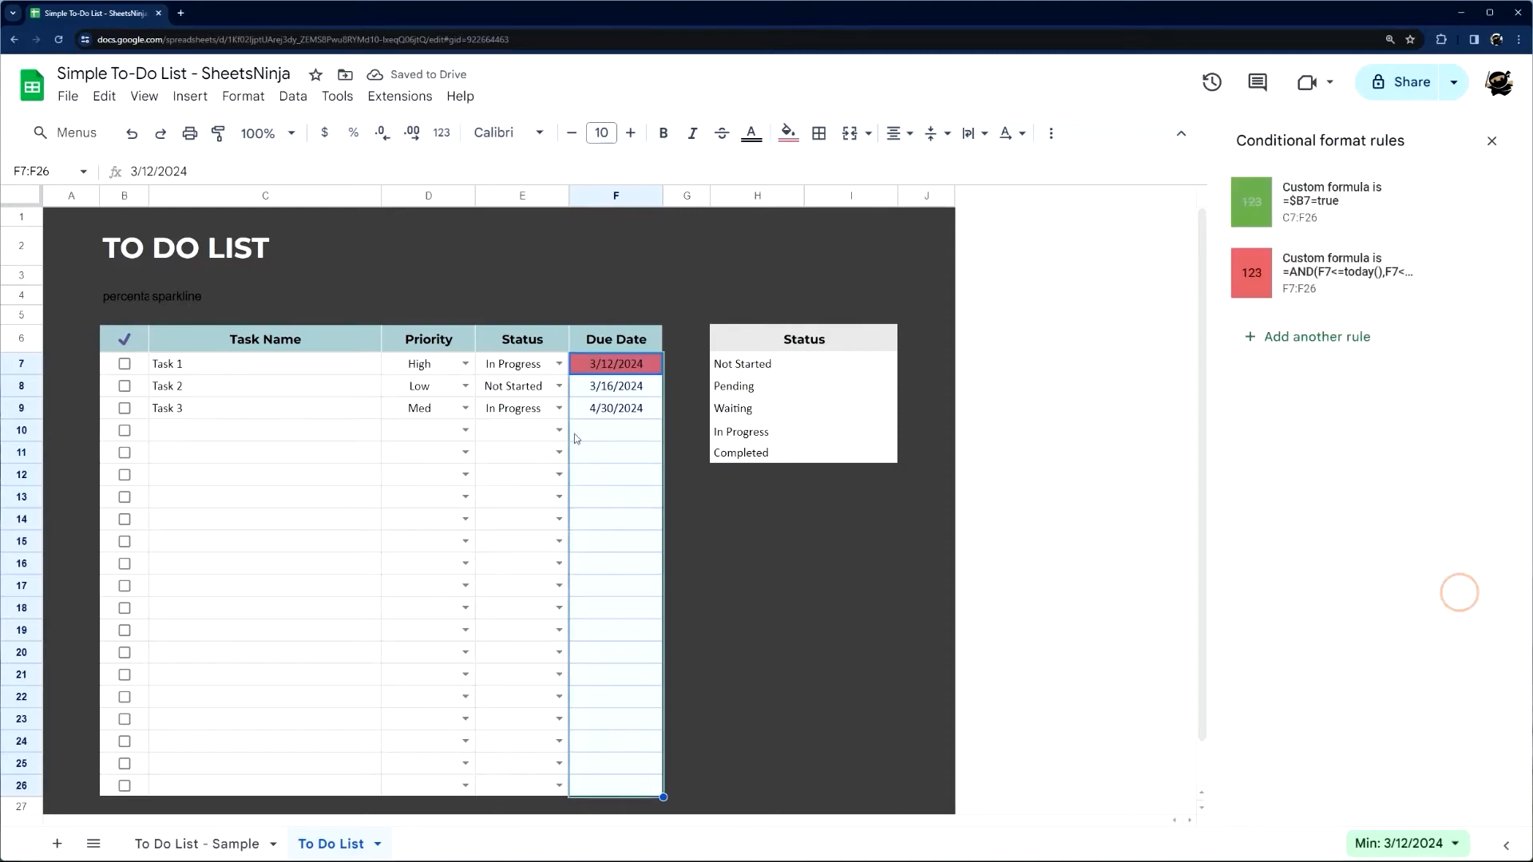
Check and uncheck Task 1 to test the green completed-task rule on its due date, and select F7
{"action": "left_click", "coordinate": [124, 363]}
{"action": "left_click", "coordinate": [124, 363]}
{"action": "left_click", "coordinate": [623, 366]}
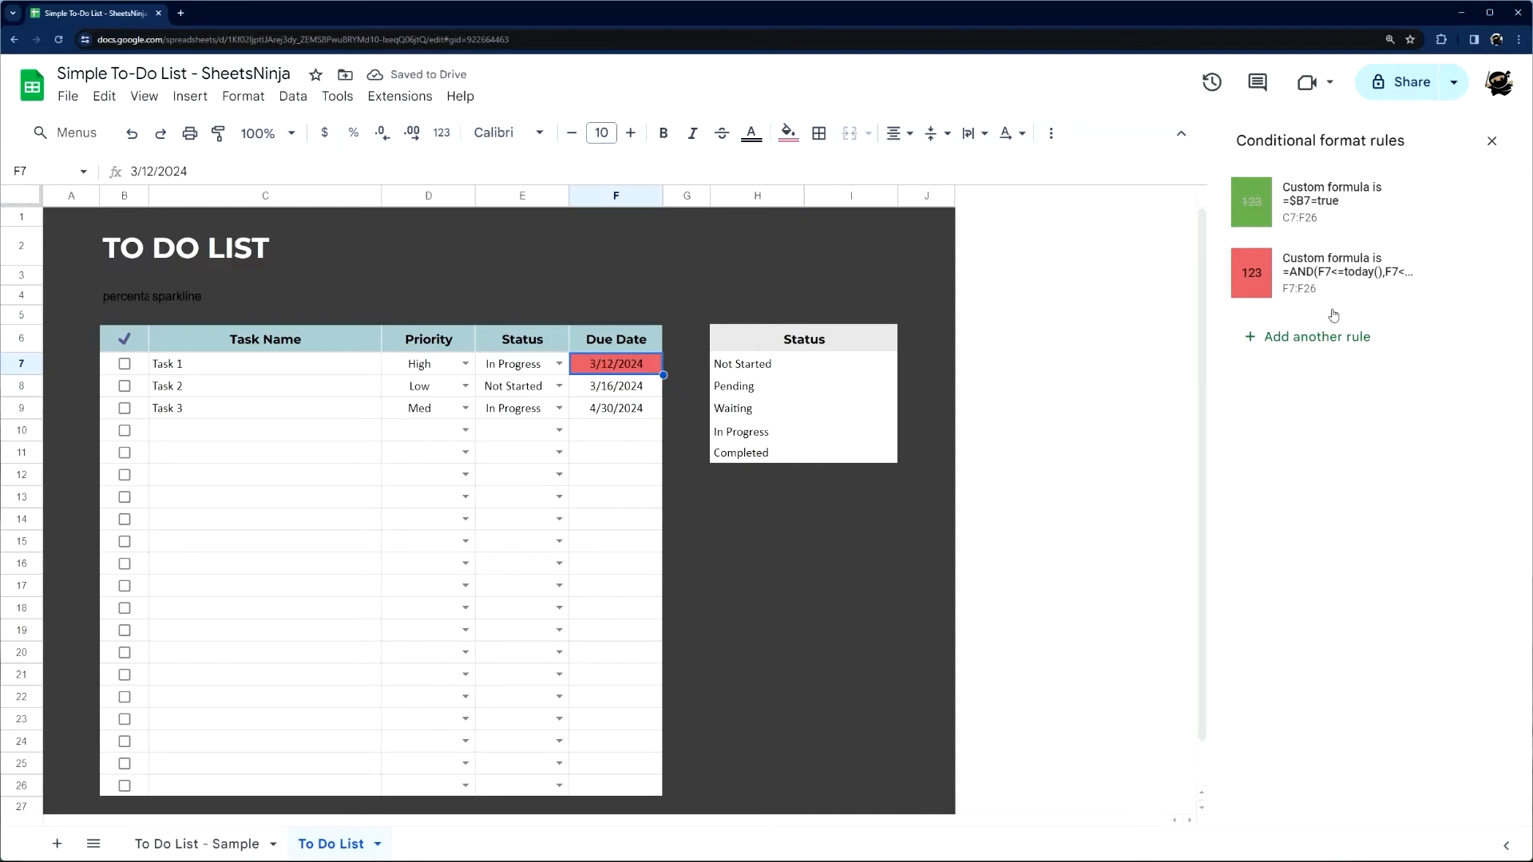
Move the red due-date rule above the green completed-task rule and toggle Task 1's checkbox to test the order, leaving it checked
{"action": "left_click_drag", "start_coordinate": [1224, 278], "coordinate": [1227, 202]}
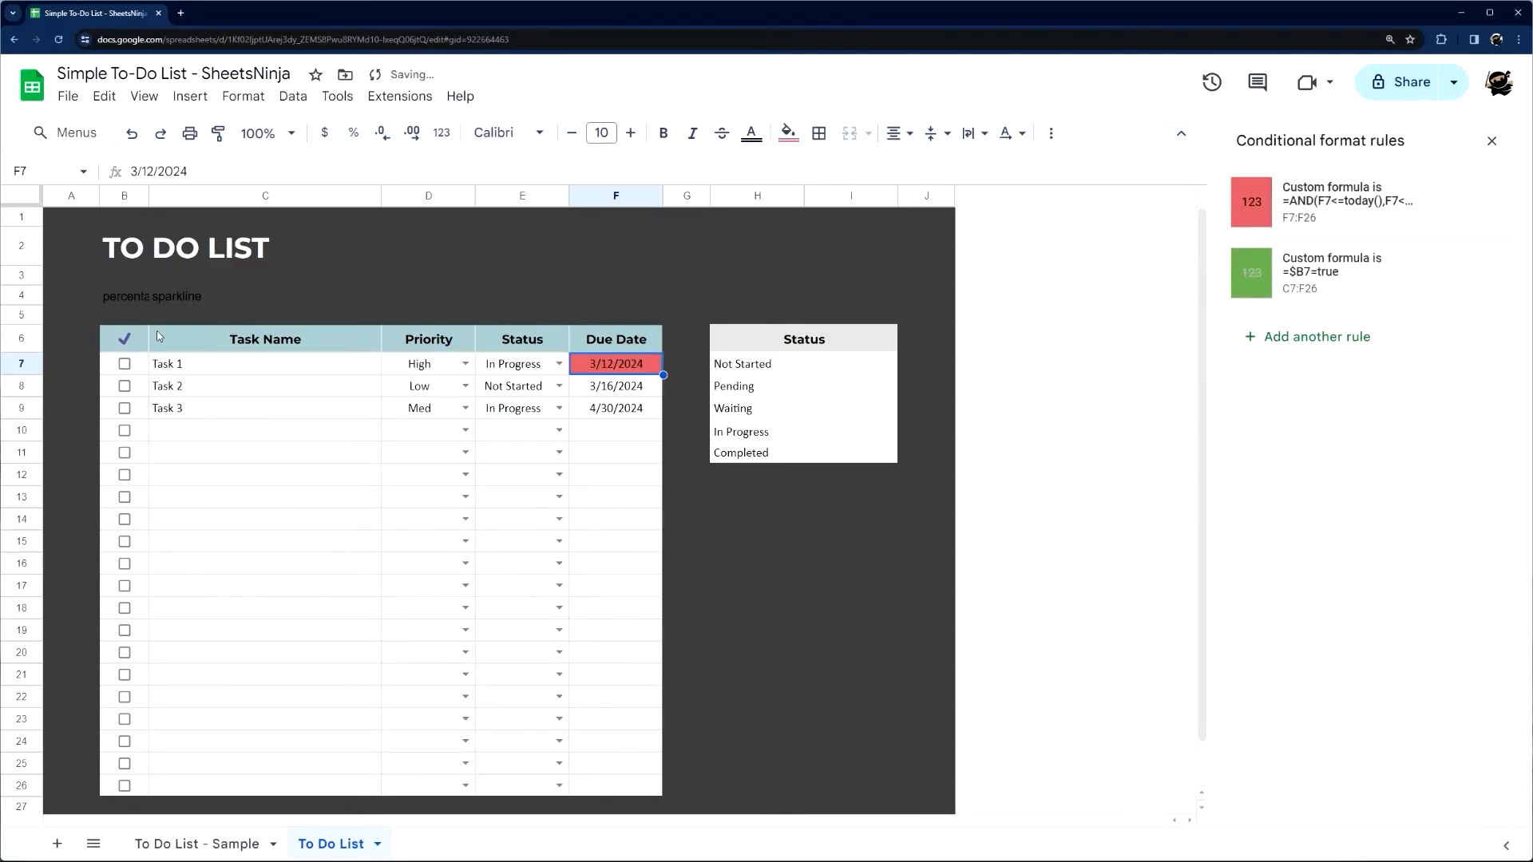
{"action": "left_click", "coordinate": [124, 364]}
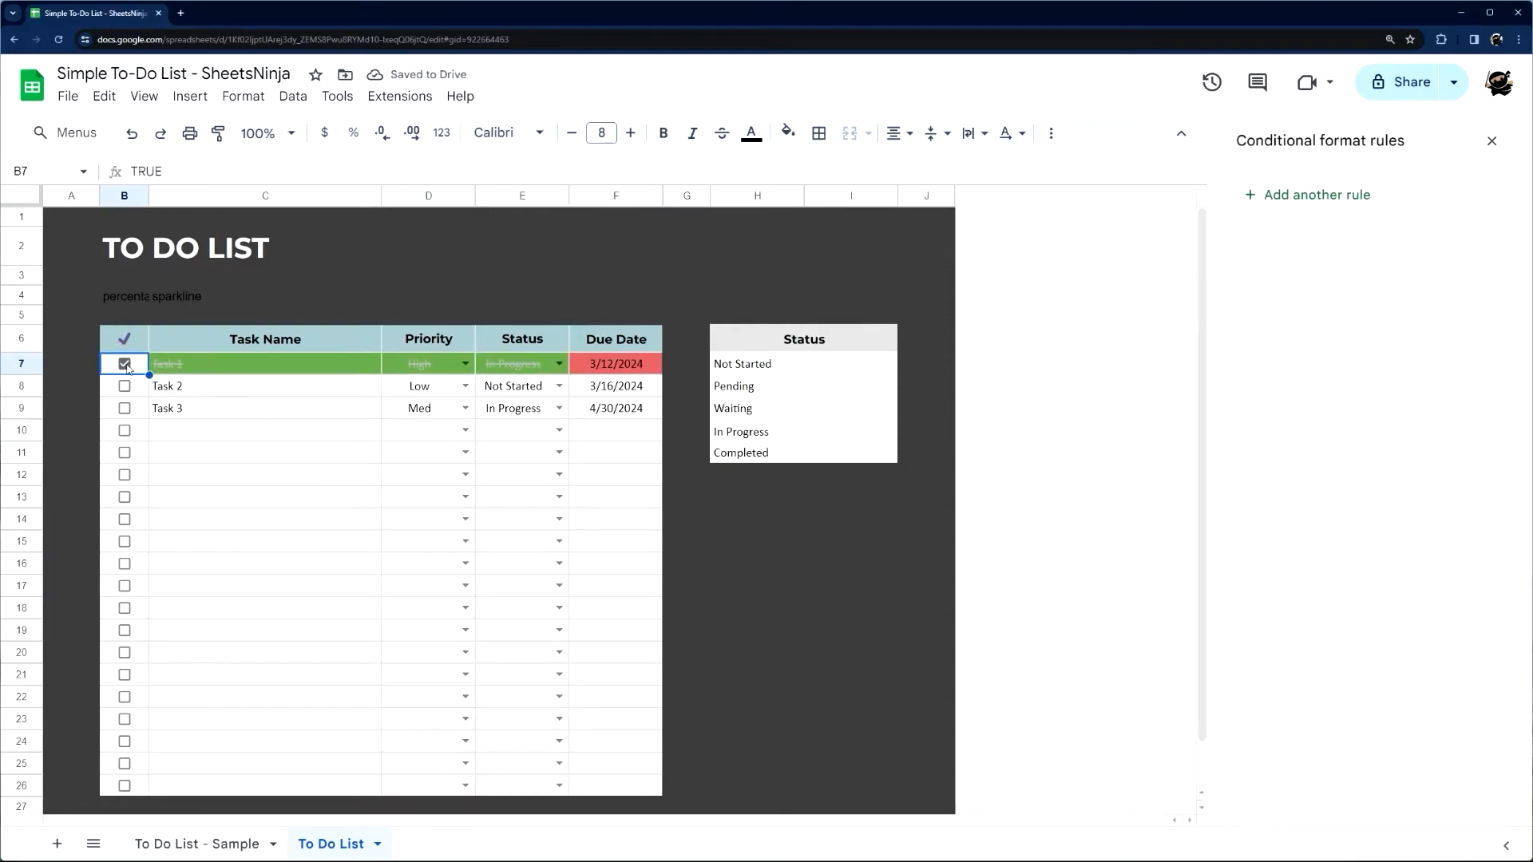
{"action": "left_click", "coordinate": [126, 364]}
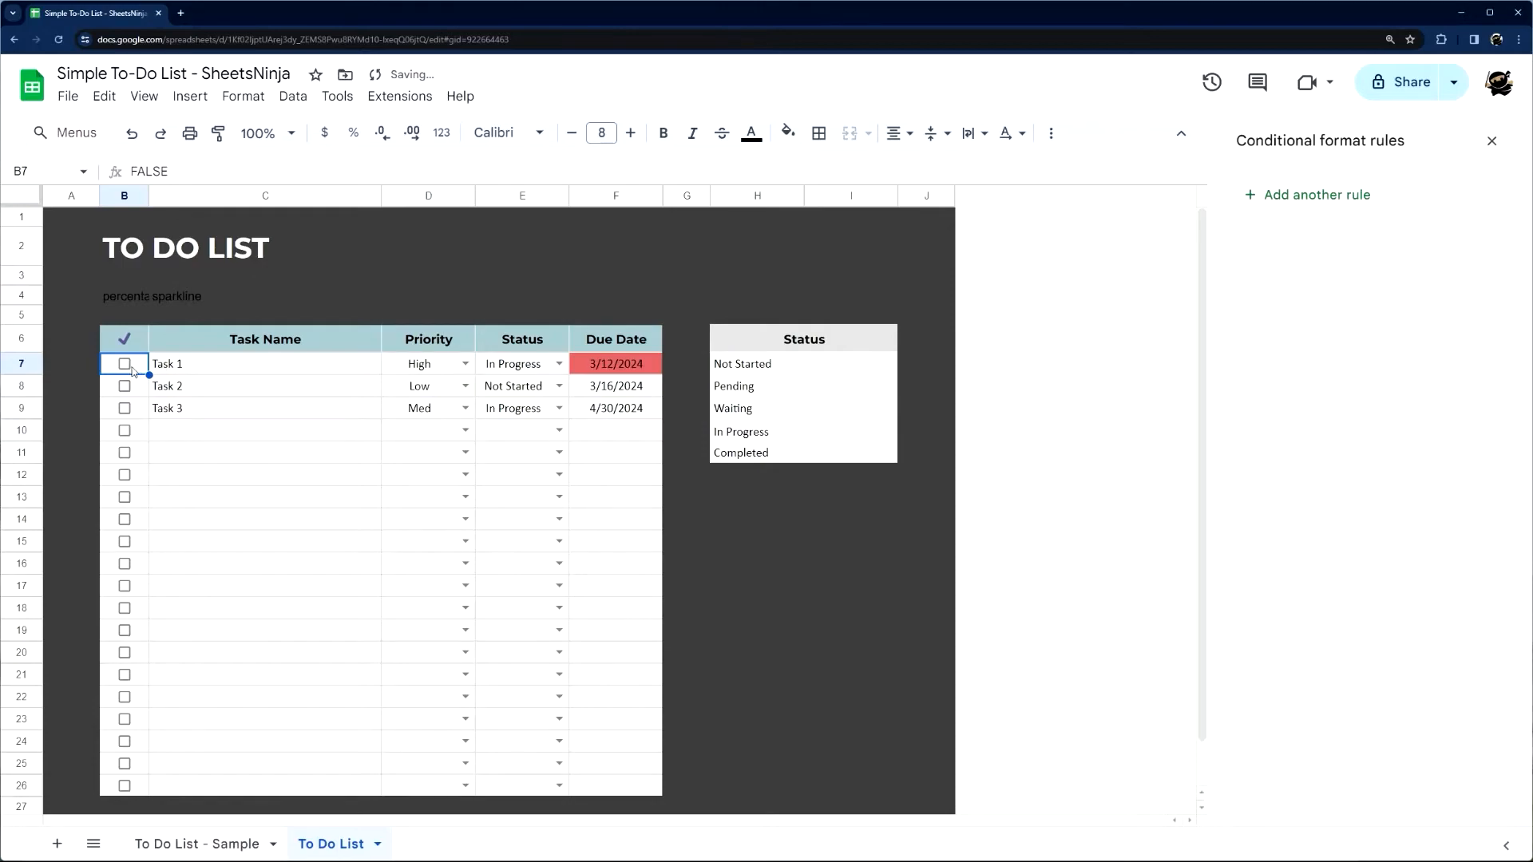
{"action": "left_click", "coordinate": [124, 363]}
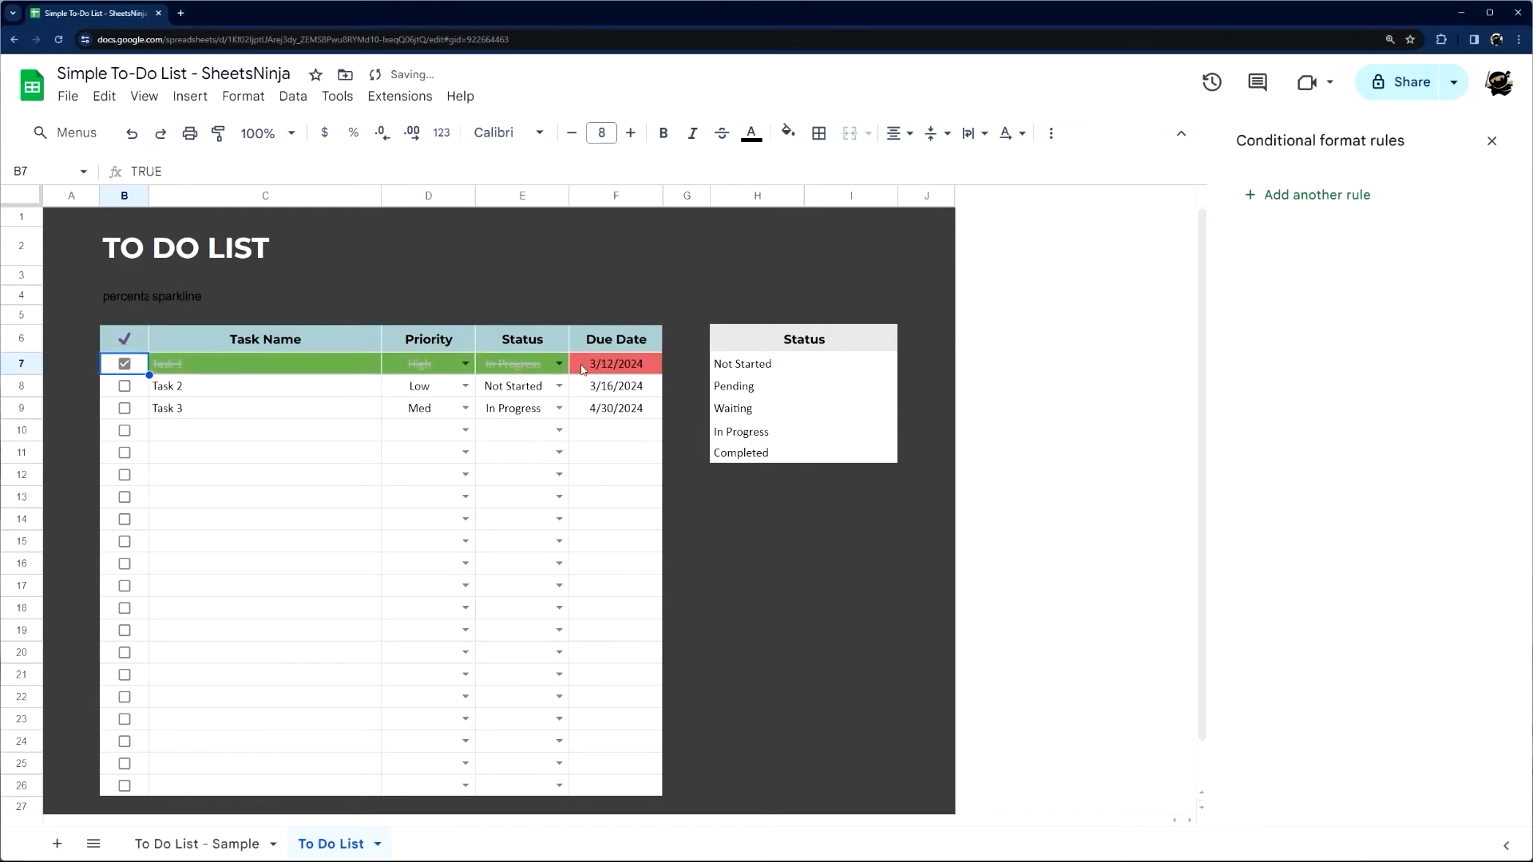
{"action": "left_click", "coordinate": [607, 372]}
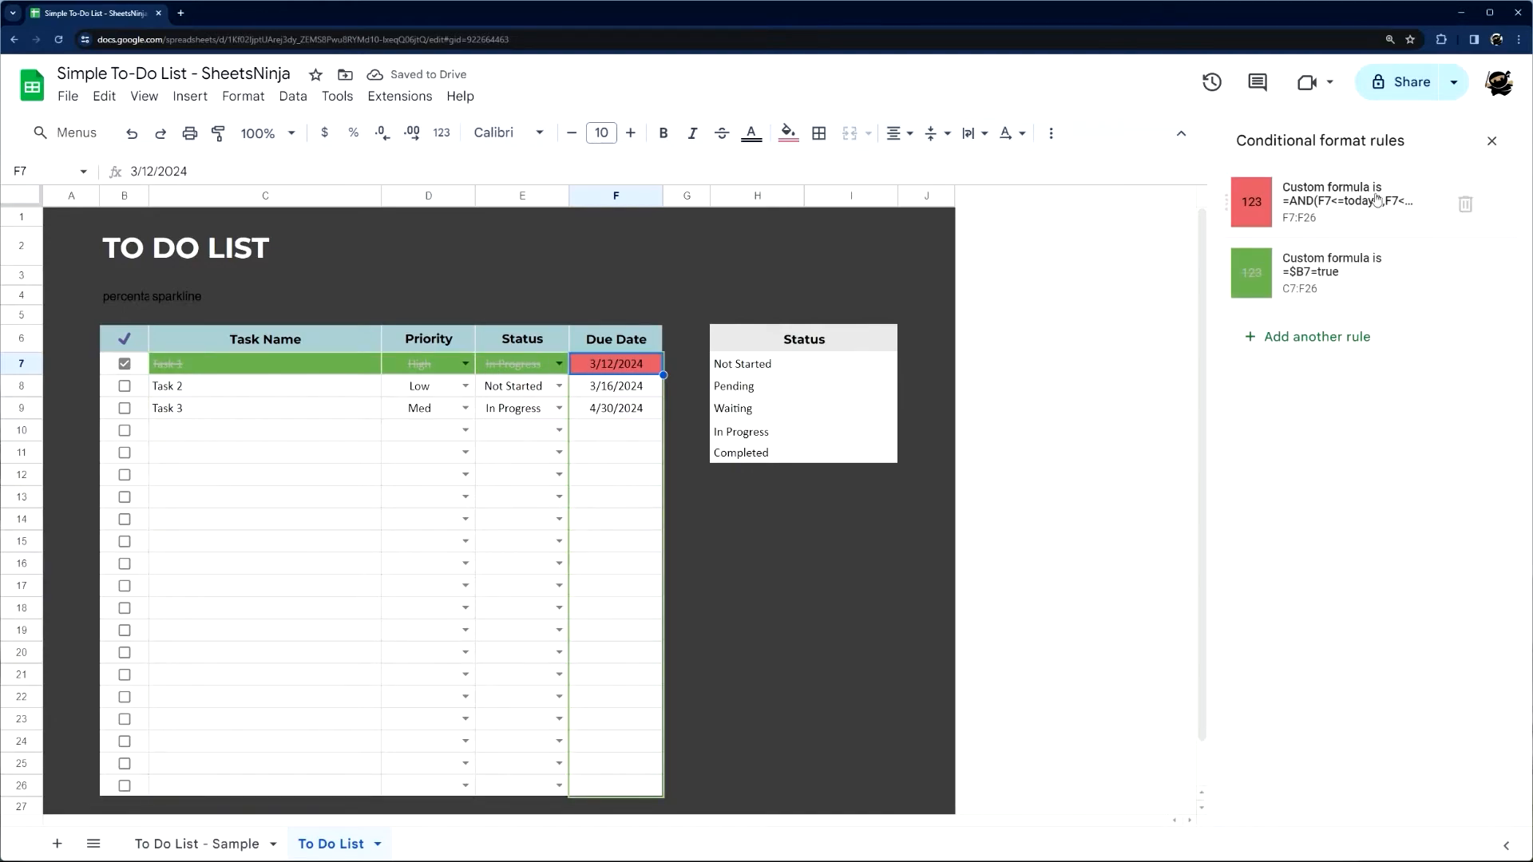
Reopen the conditional format rules for F7 and move the red due-date rule back below the green completed-task rule
{"action": "left_click", "coordinate": [1492, 141]}
{"action": "left_click", "coordinate": [258, 96]}
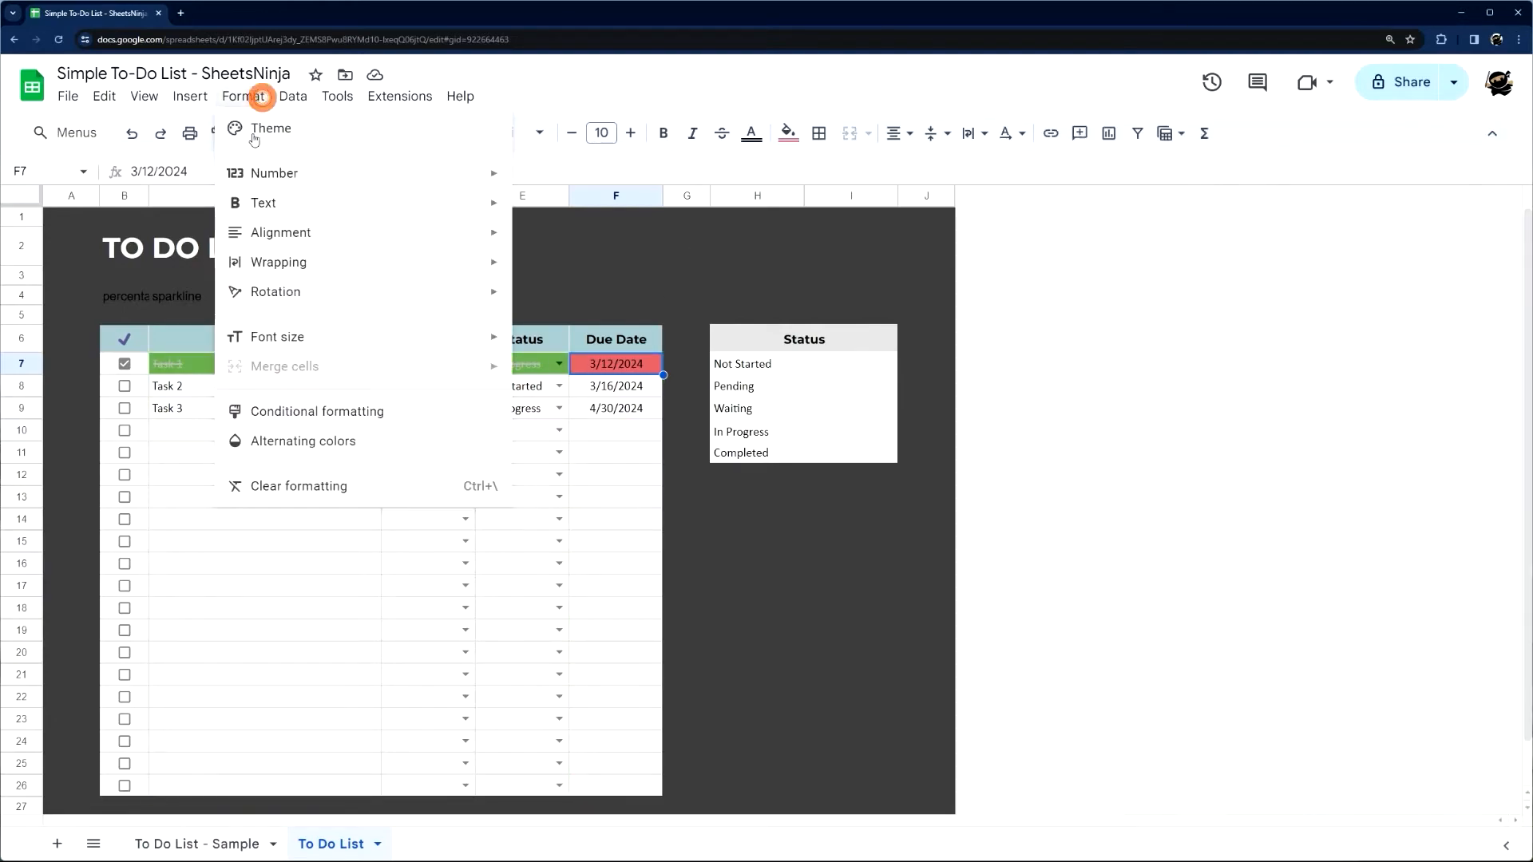
{"action": "left_click", "coordinate": [308, 418]}
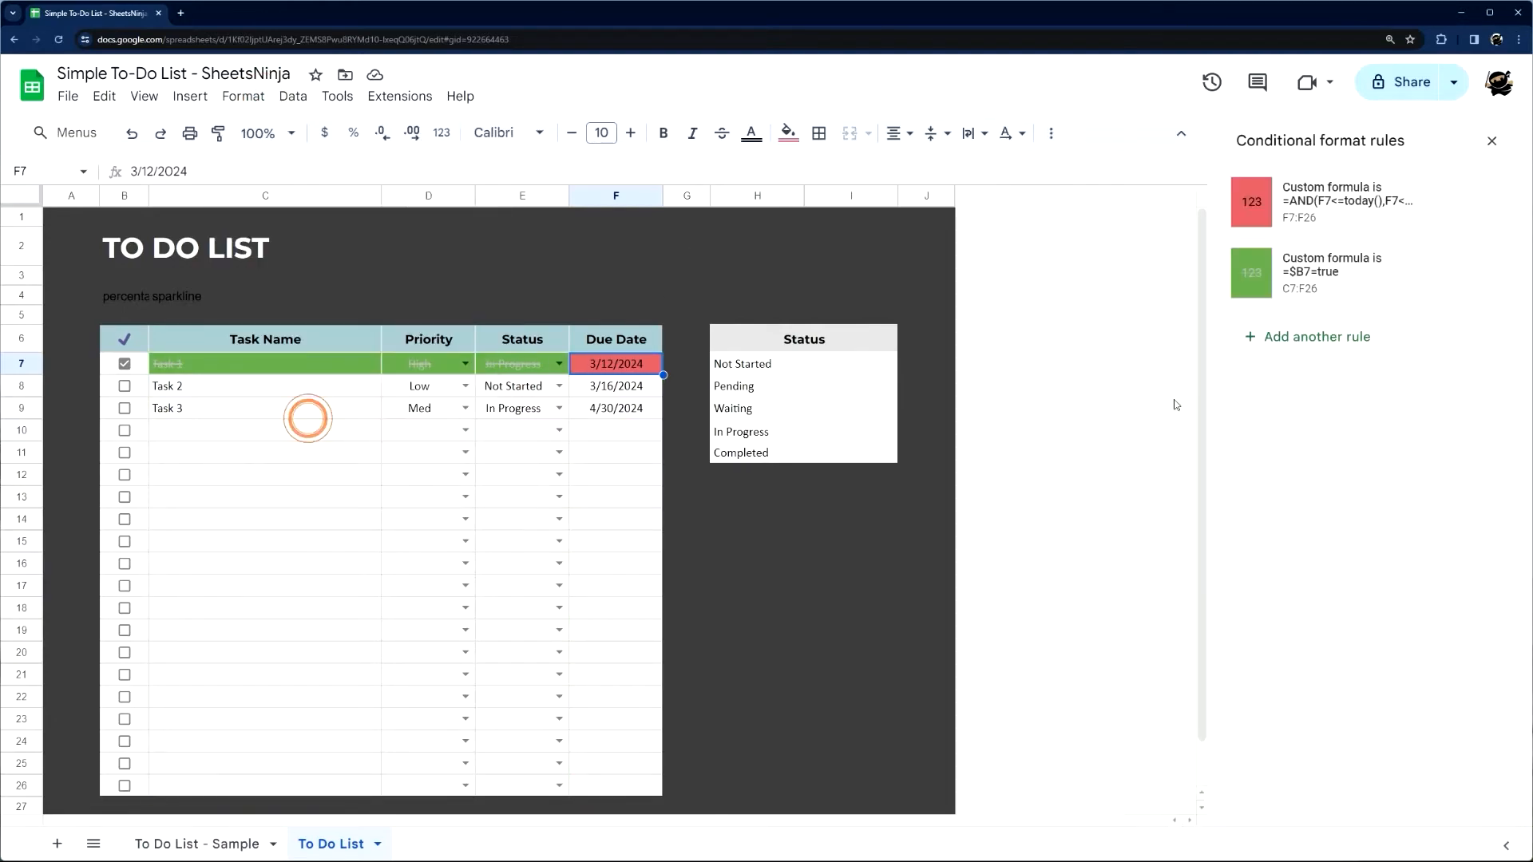
{"action": "left_click", "coordinate": [615, 405]}
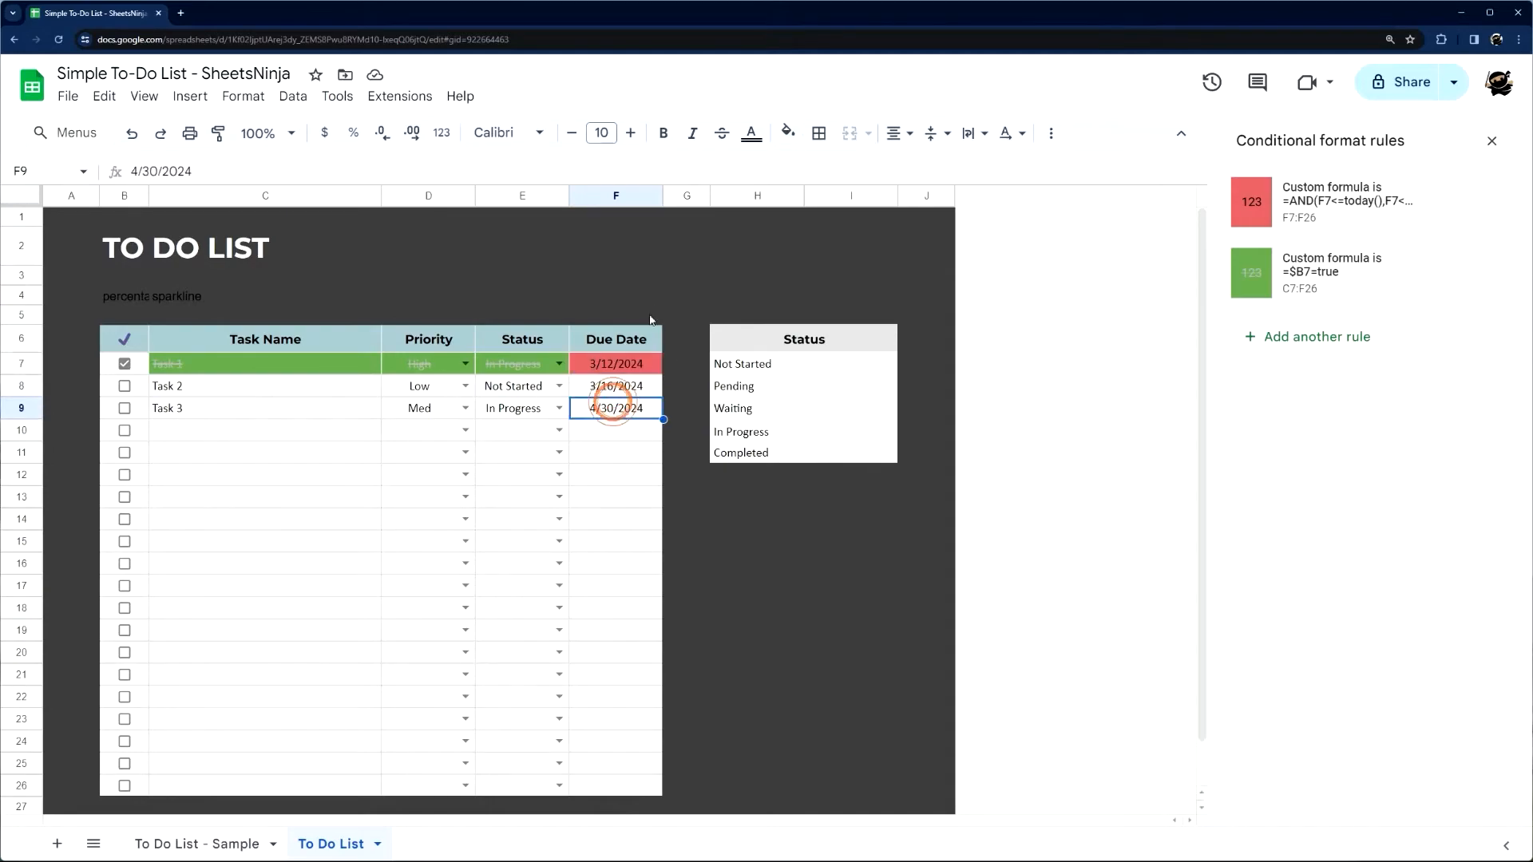
{"action": "left_click", "coordinate": [645, 297]}
{"action": "left_click", "coordinate": [690, 346]}
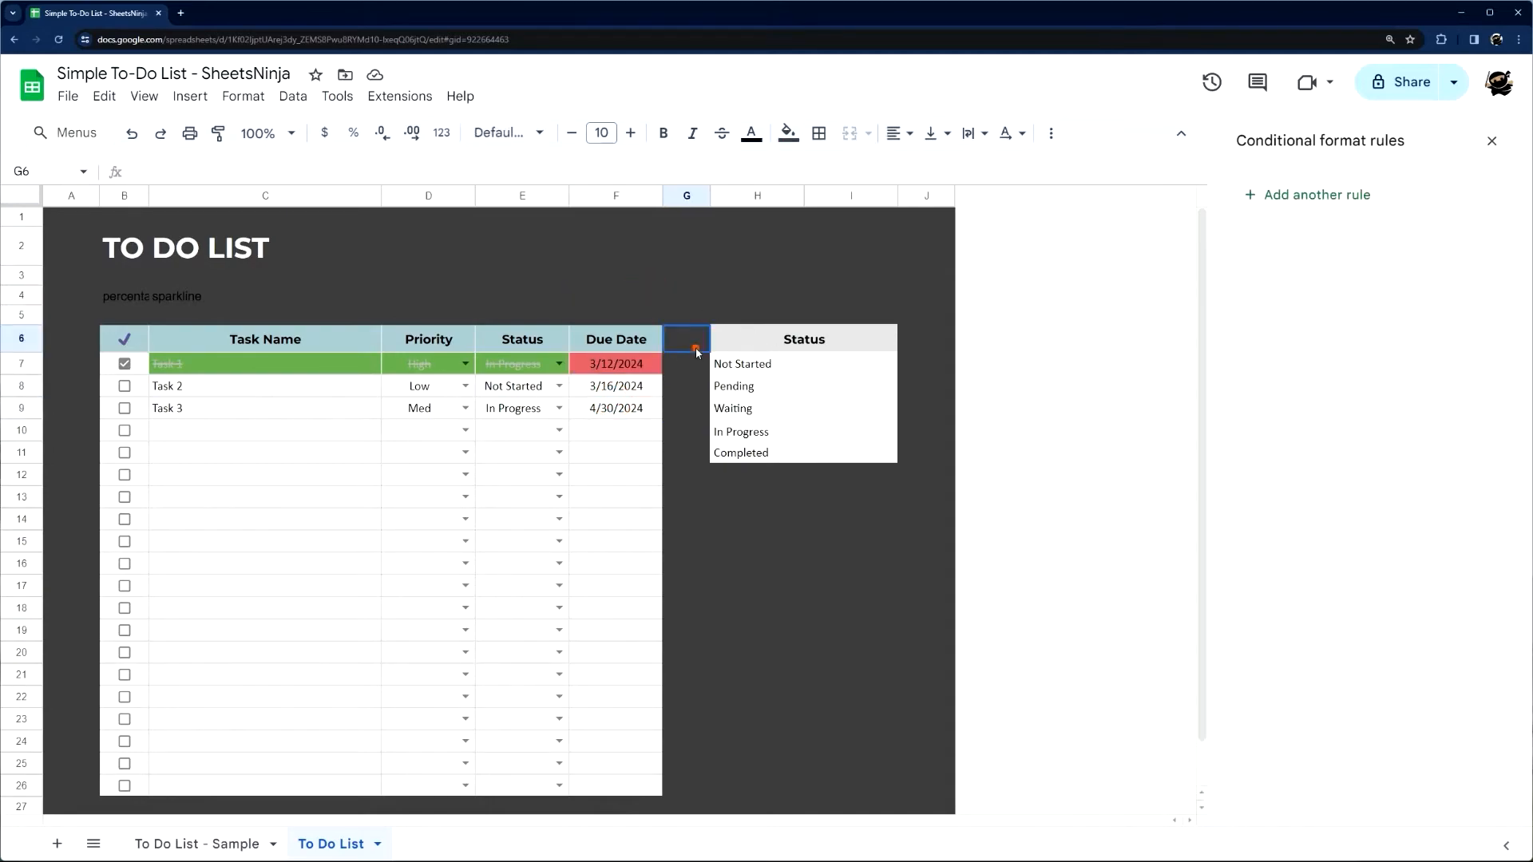
{"action": "left_click", "coordinate": [608, 369]}
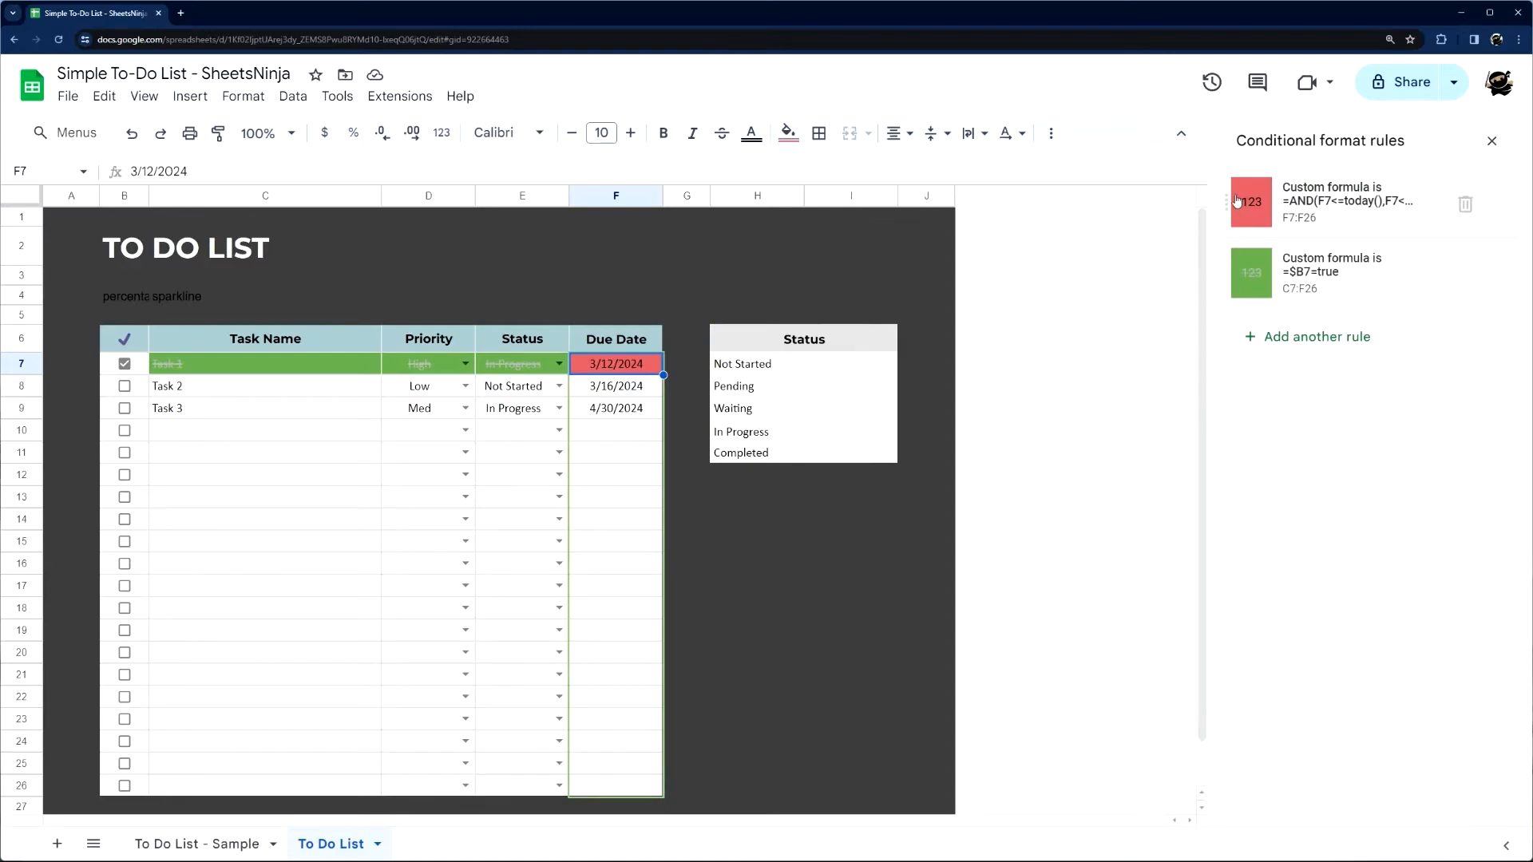
{"action": "left_click_drag", "start_coordinate": [1226, 197], "coordinate": [1242, 268]}
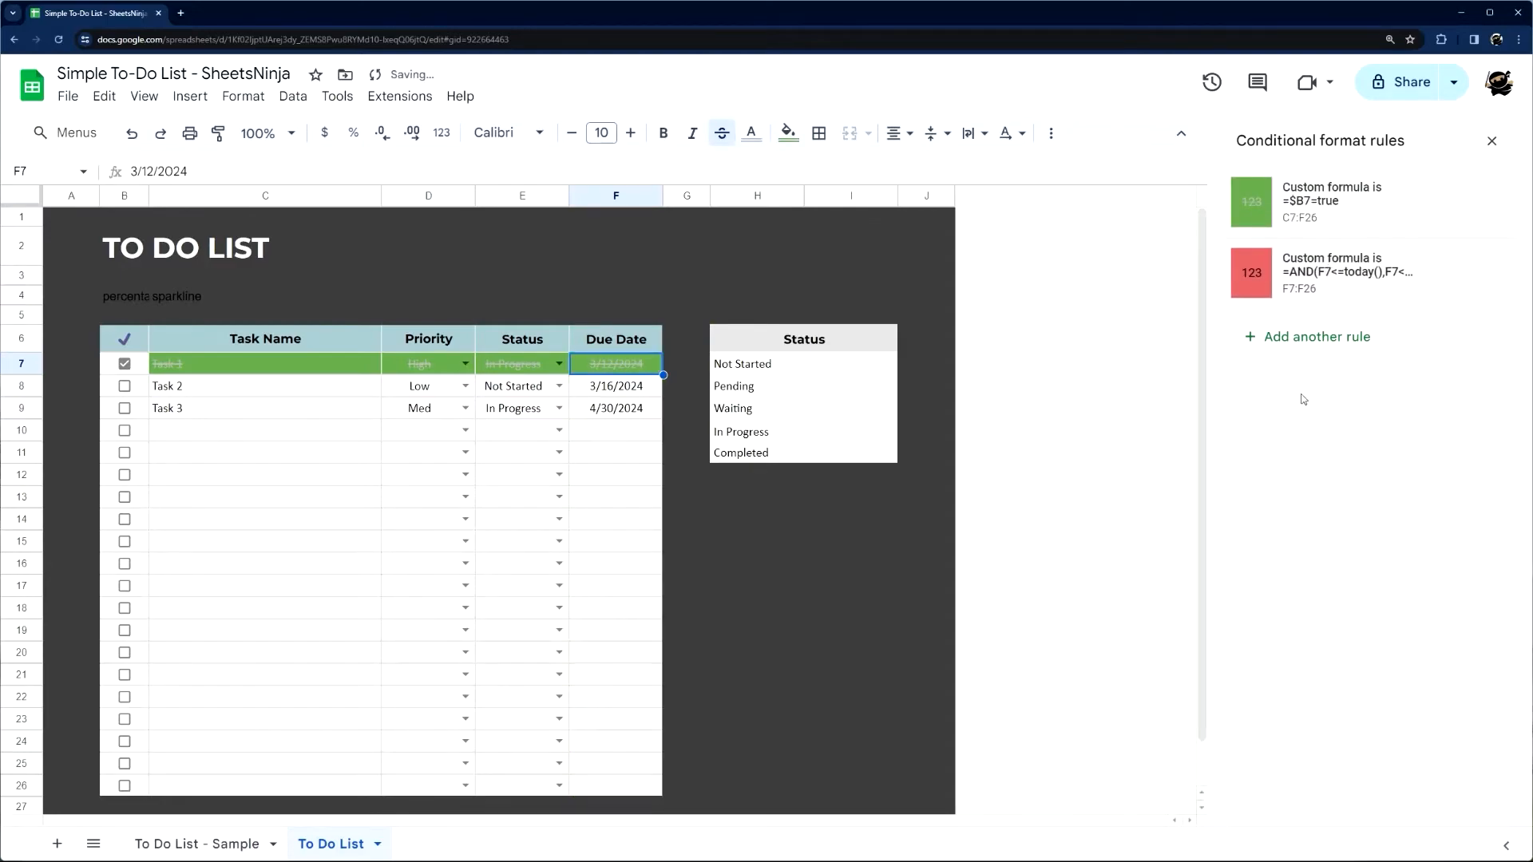
{"action": "left_click", "coordinate": [1350, 272]}
{"action": "left_click", "coordinate": [1317, 650]}
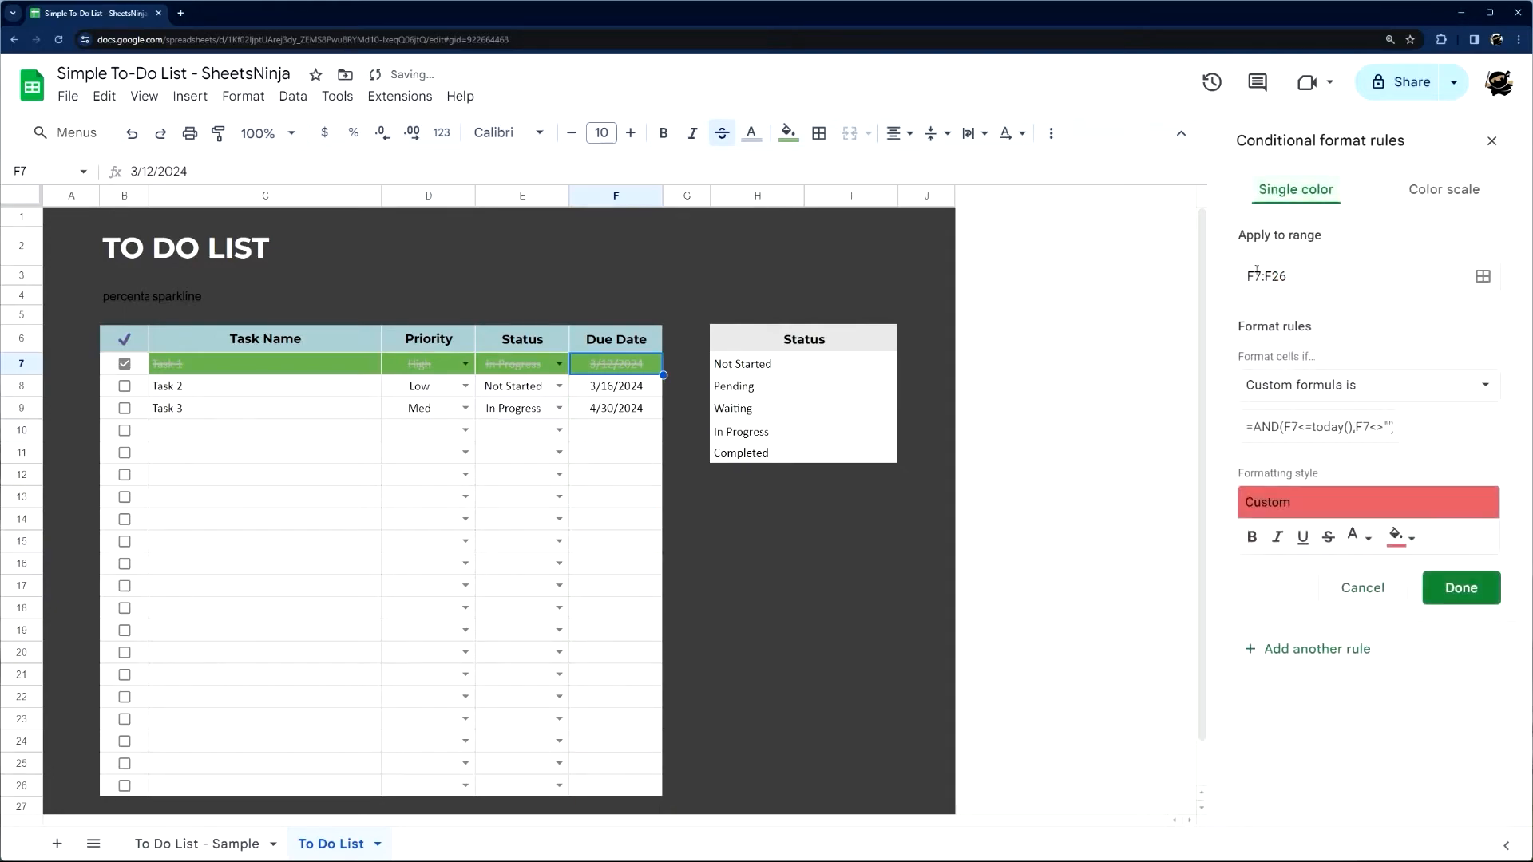
{"action": "left_click", "coordinate": [1354, 585]}
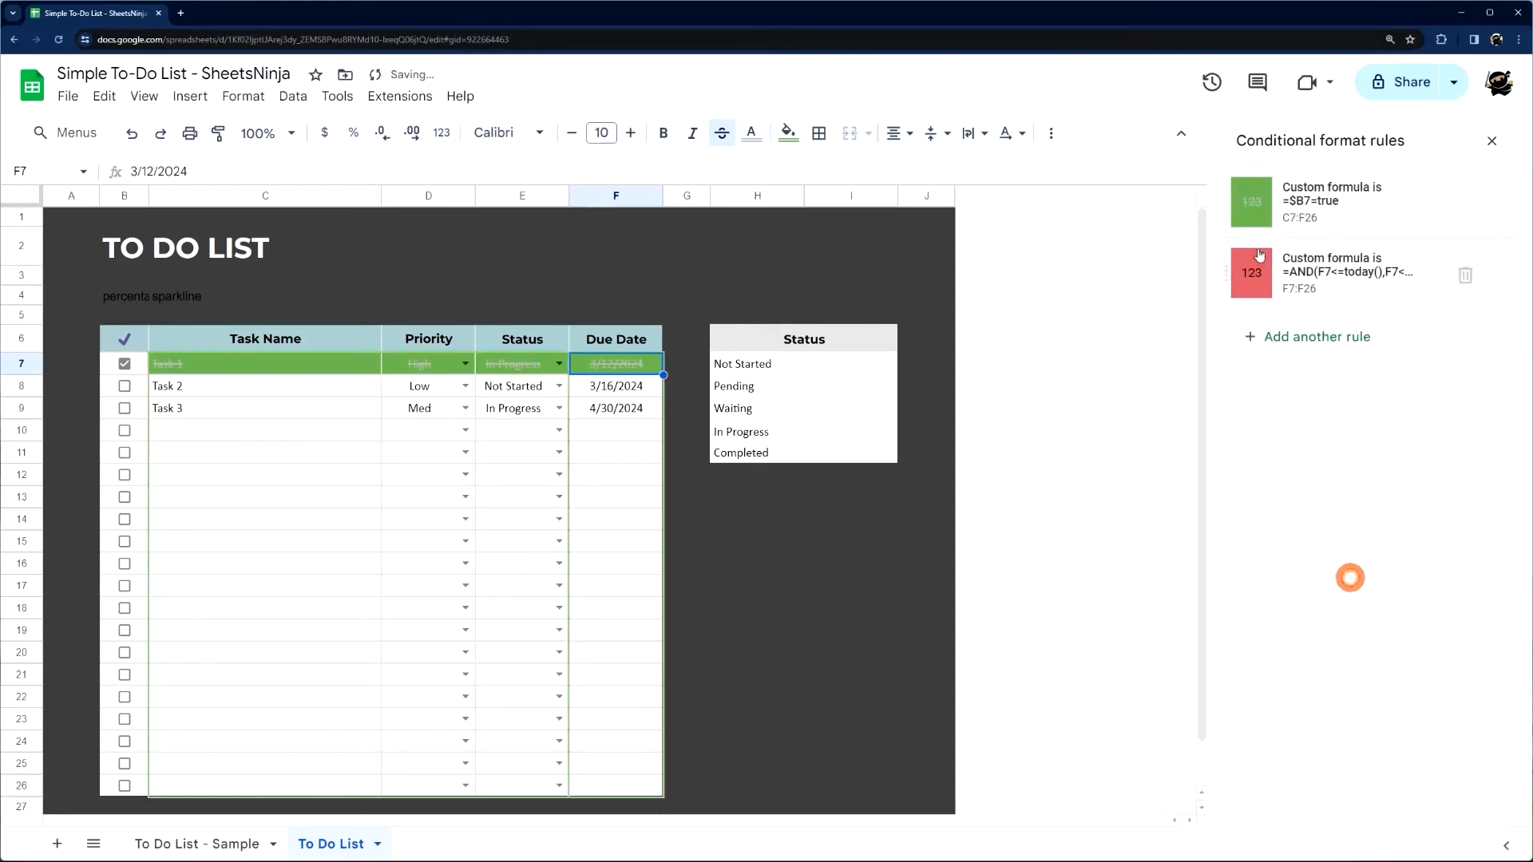
Add a copy of the red rule for F7:F26 with today()+7 in its formula and a yellow fill, and save it
{"action": "left_click", "coordinate": [1310, 274]}
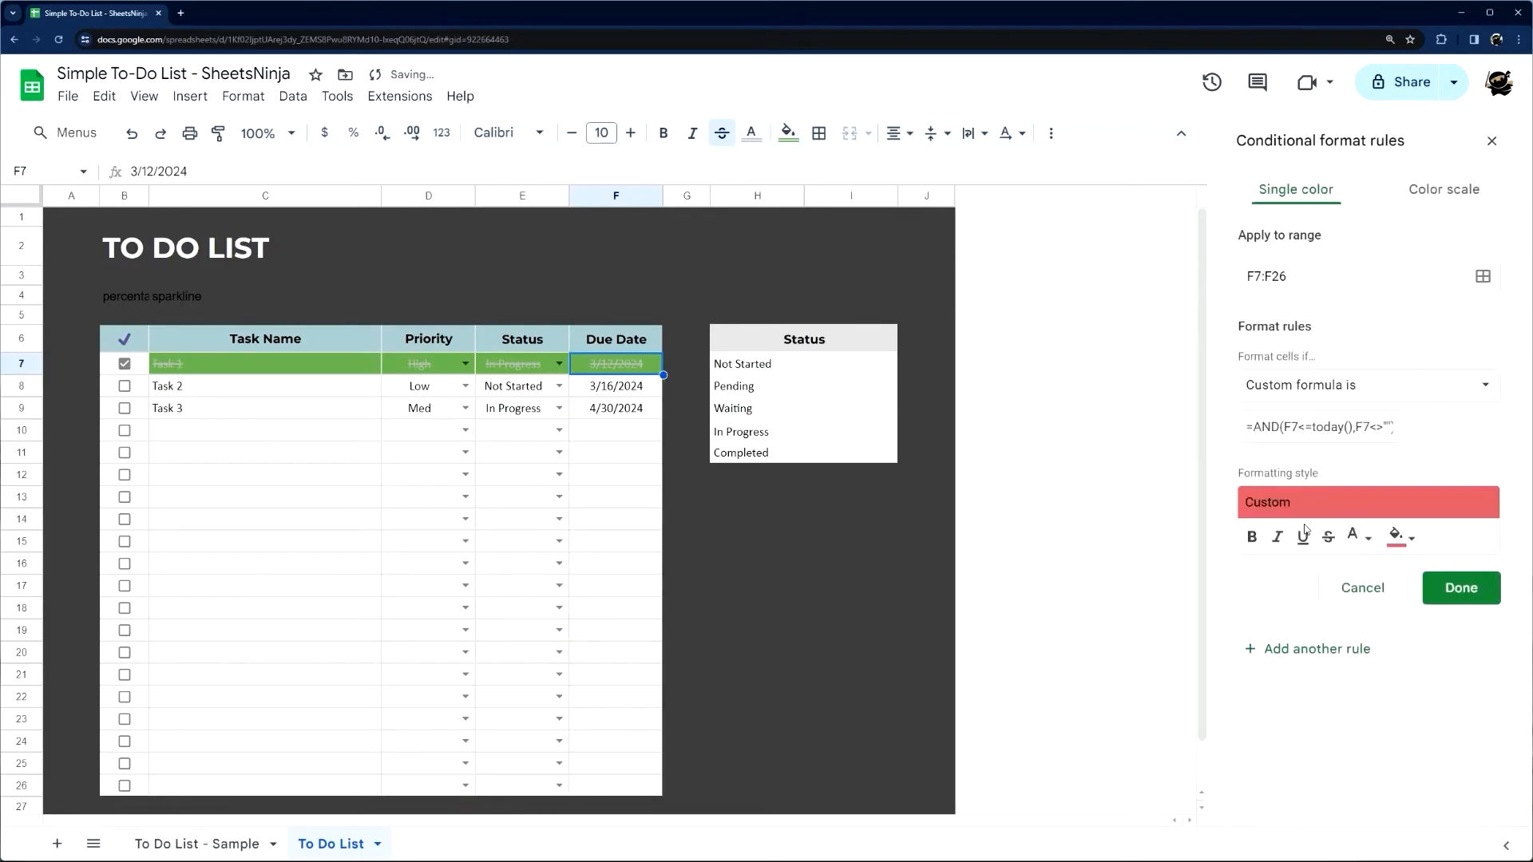
{"action": "left_click", "coordinate": [1289, 650]}
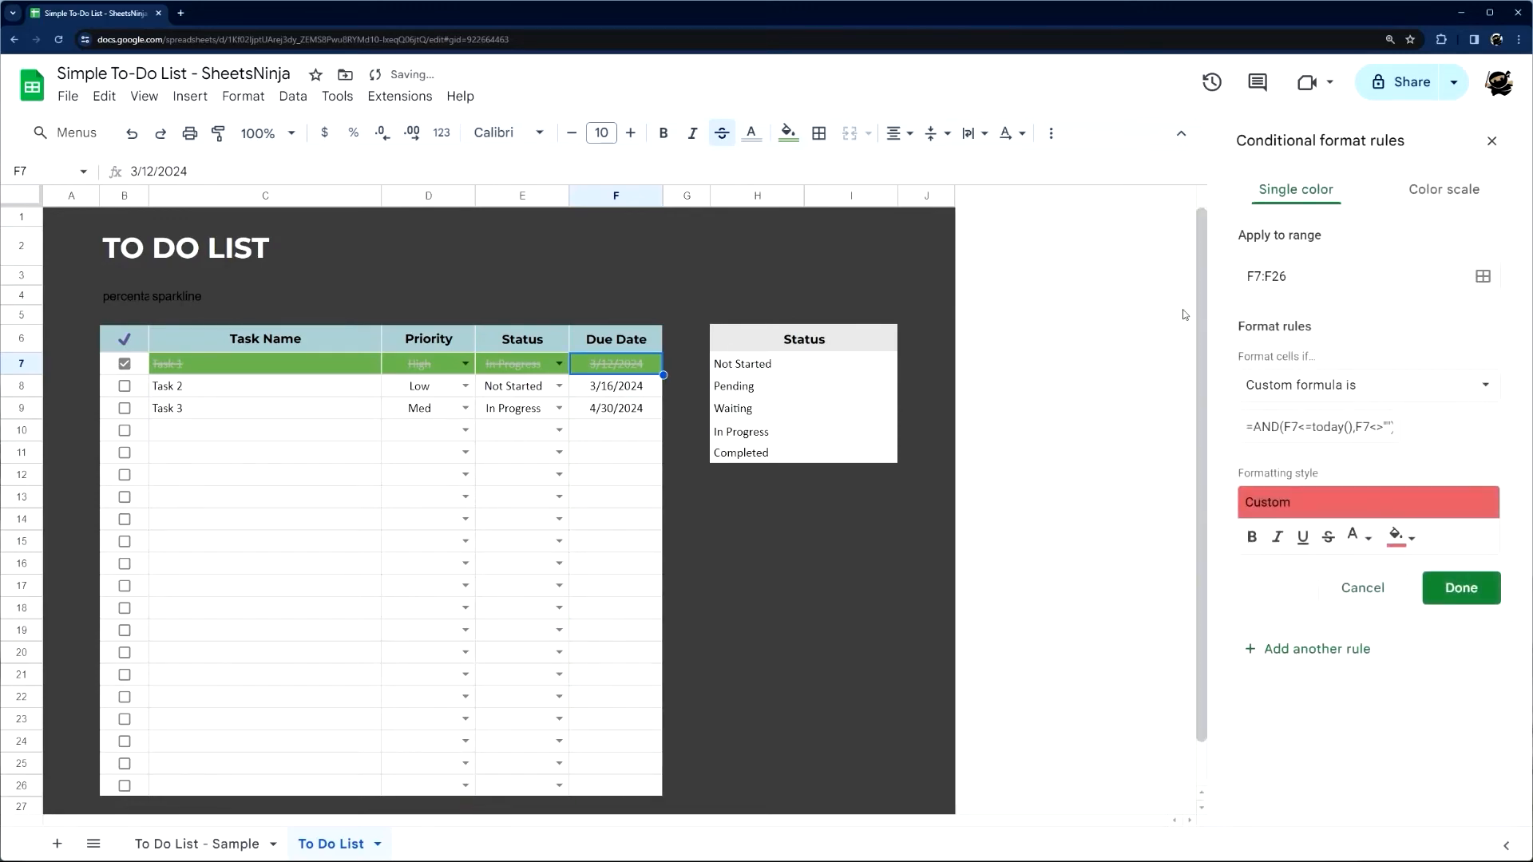
{"action": "left_click", "coordinate": [1355, 426]}
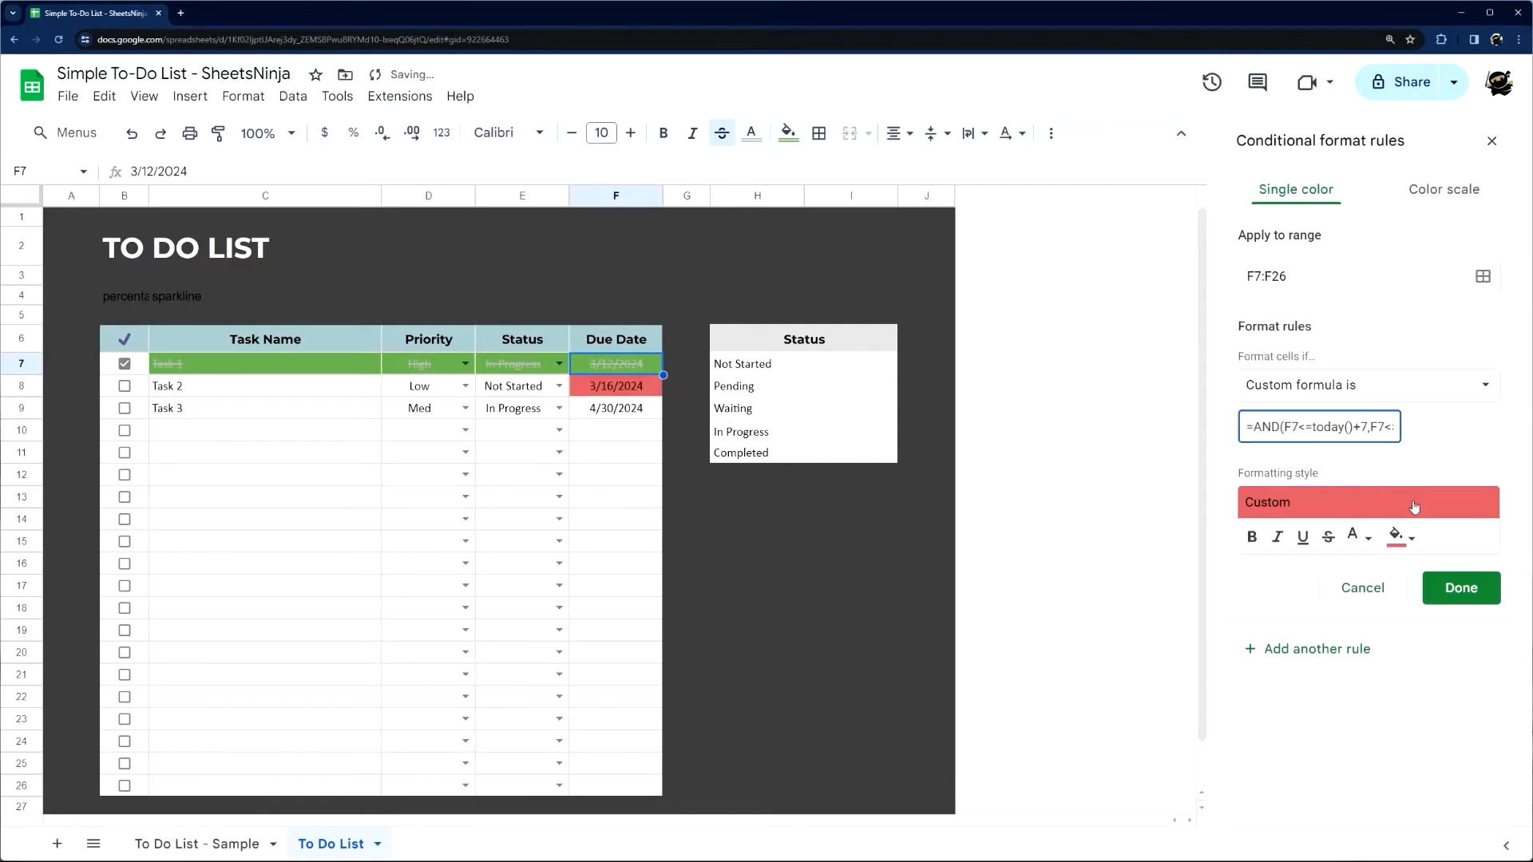
{"action": "left_click", "coordinate": [1401, 535]}
{"action": "left_click", "coordinate": [1277, 340]}
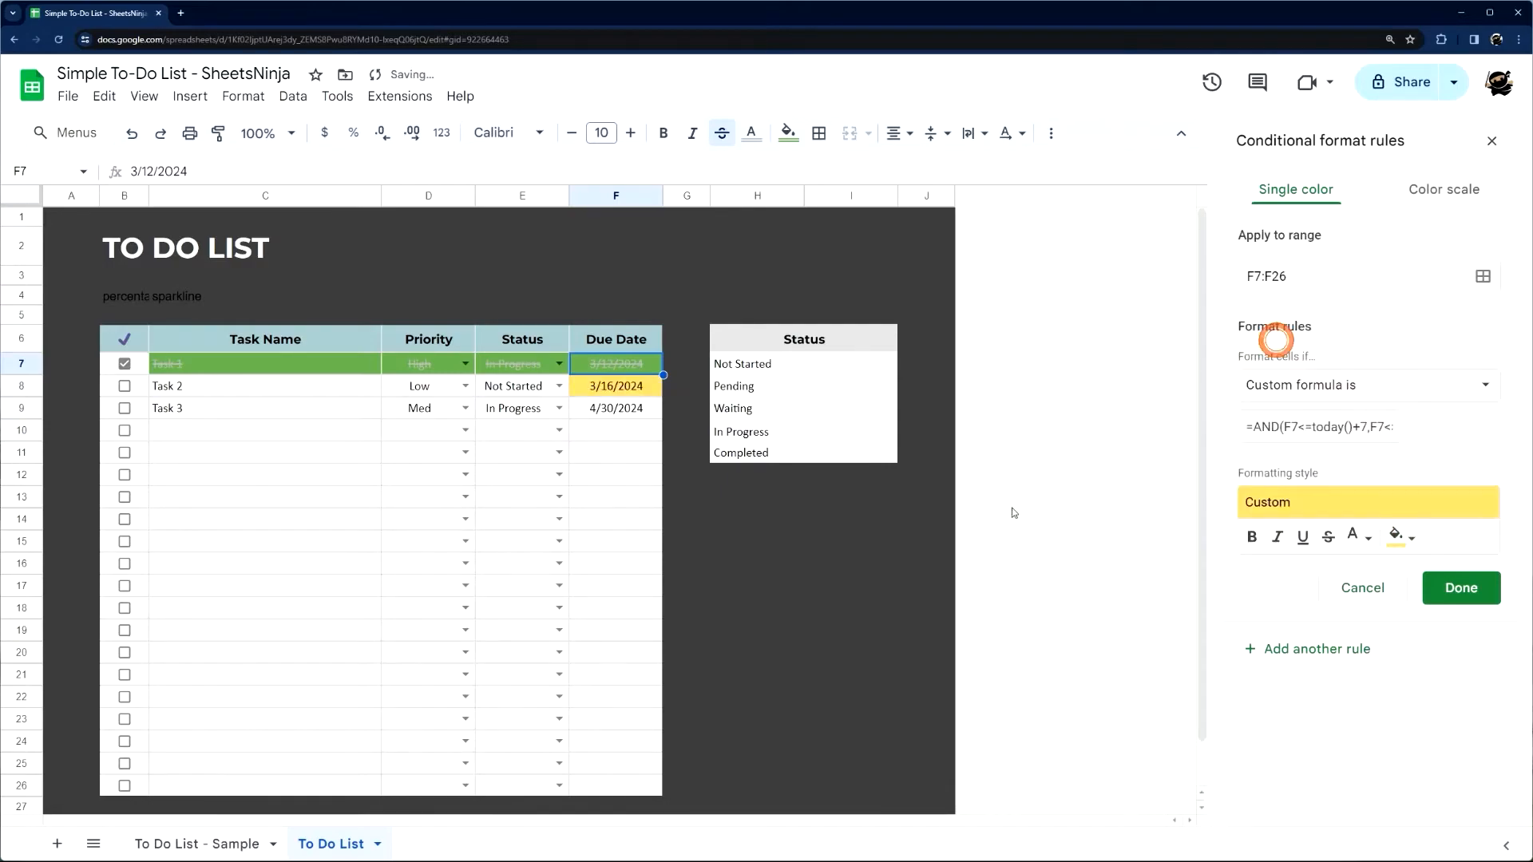
{"action": "left_click", "coordinate": [1462, 590]}
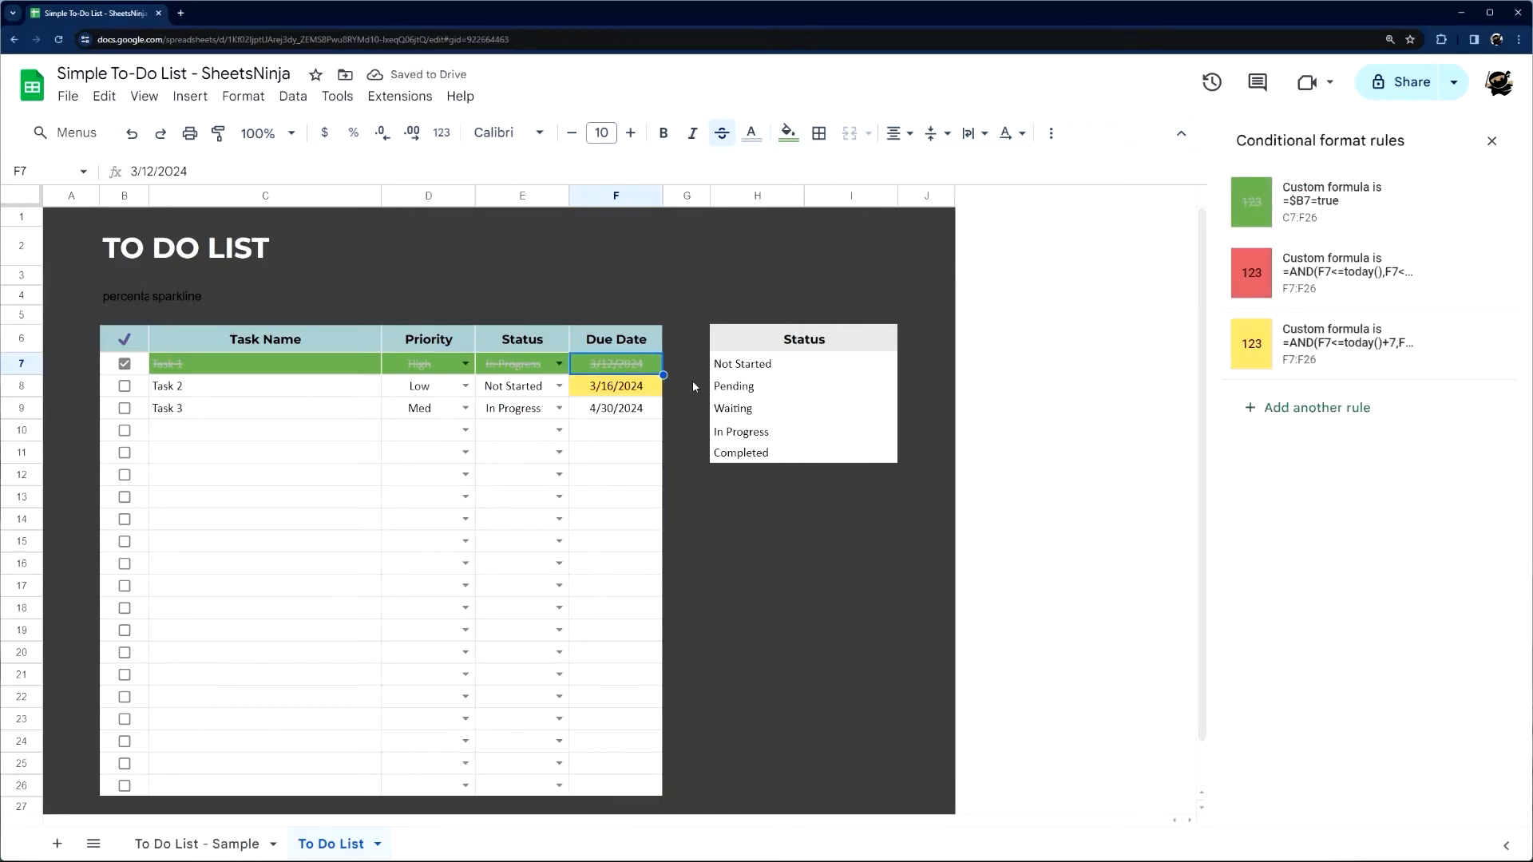
Add another rule based on the yellow rule and give it a light green fill
{"action": "left_click", "coordinate": [1313, 359]}
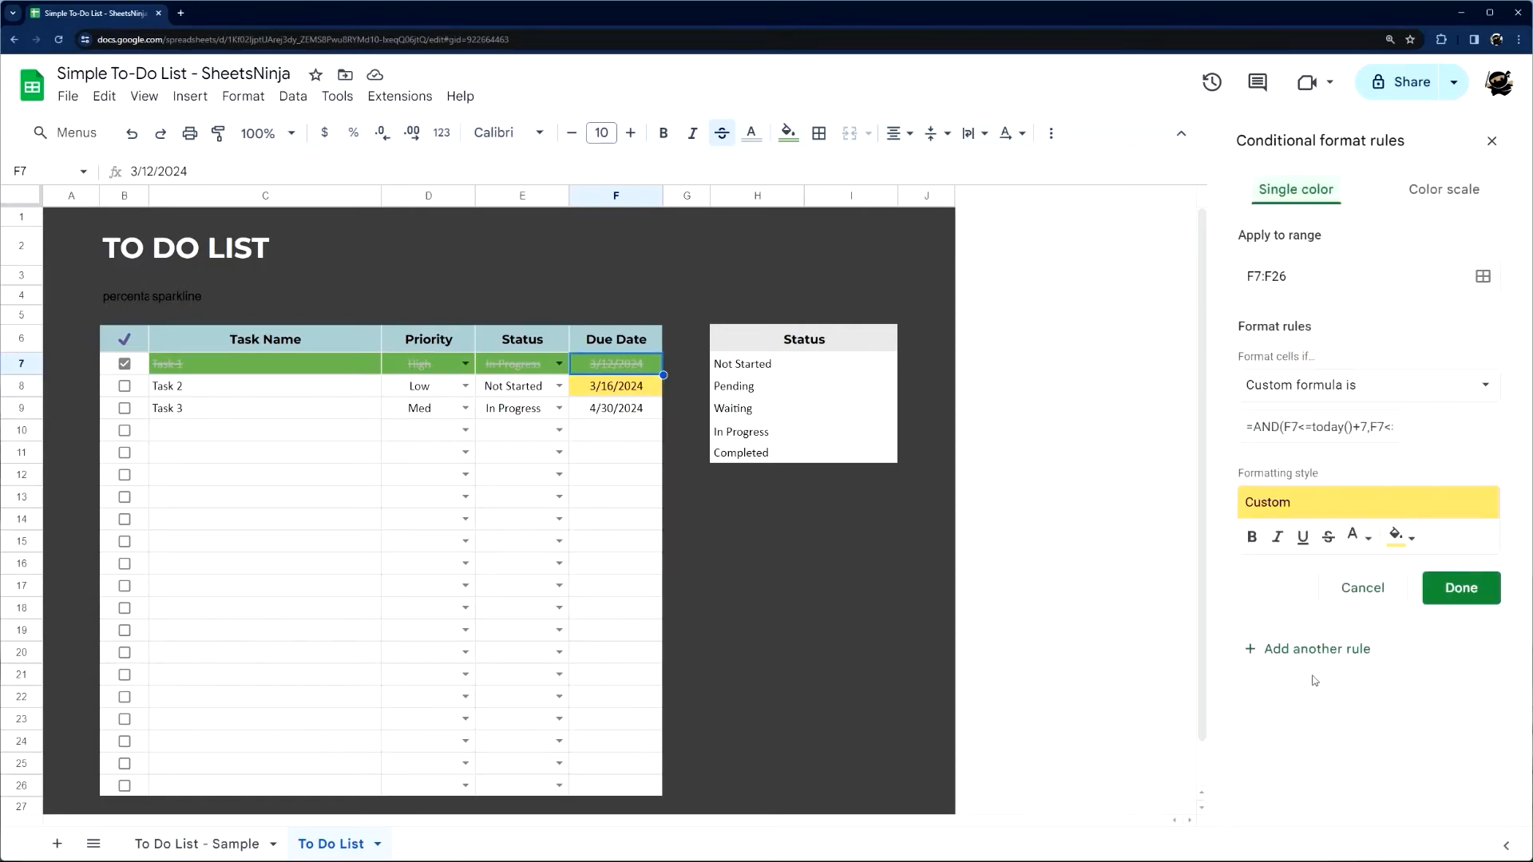
{"action": "left_click", "coordinate": [1402, 538]}
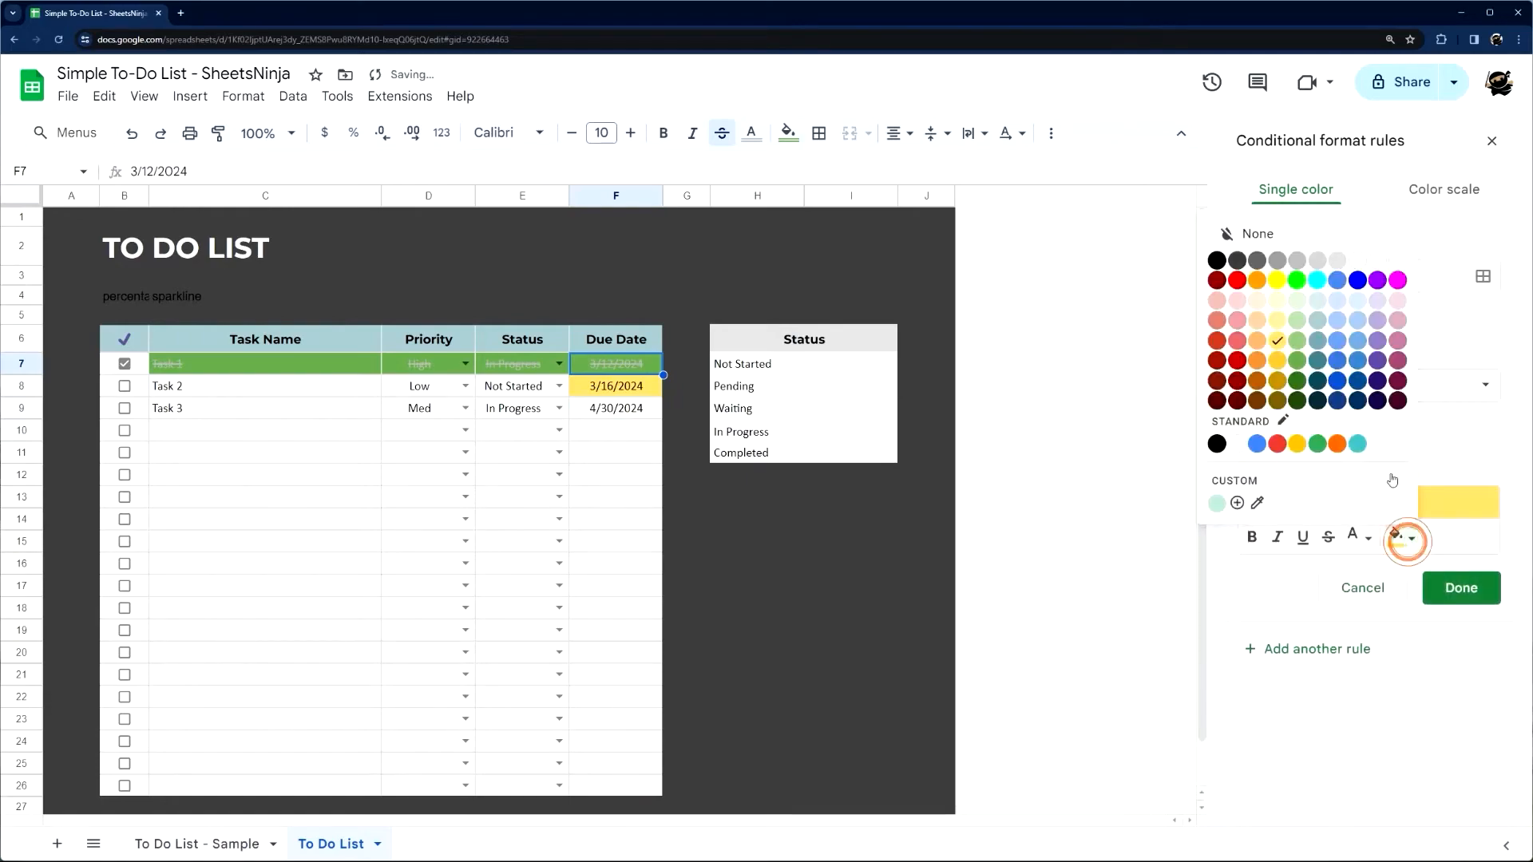
{"action": "left_click", "coordinate": [1294, 293]}
Change the light green rule's date condition to F7>=today()+30 and save the rule
{"action": "left_click", "coordinate": [1349, 426]}
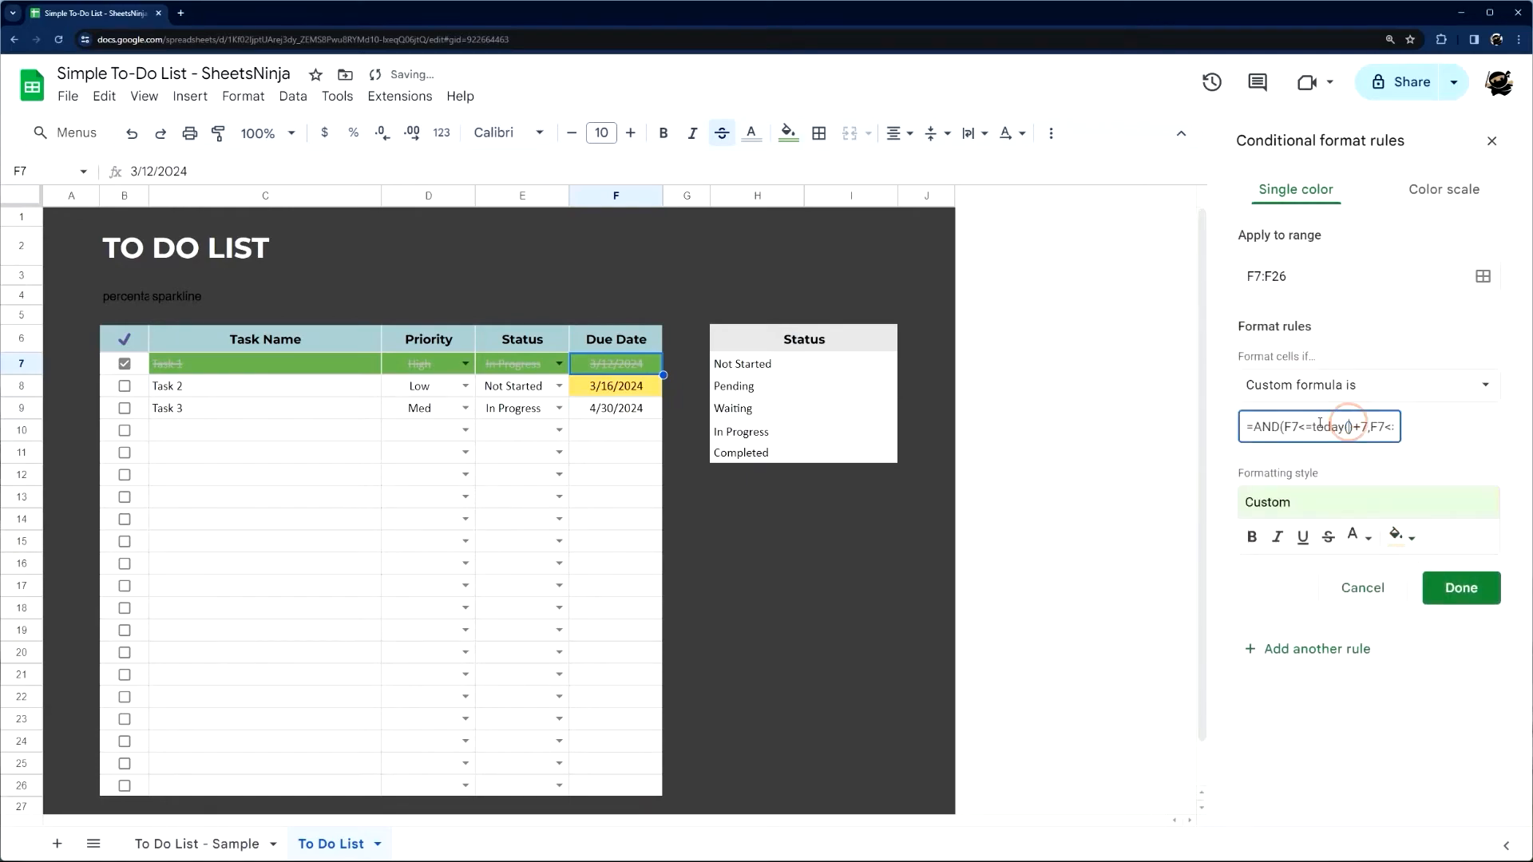
{"action": "left_click", "coordinate": [1306, 426]}
{"action": "key", "text": "BackSpace"}
{"action": "type", "text": ">"}
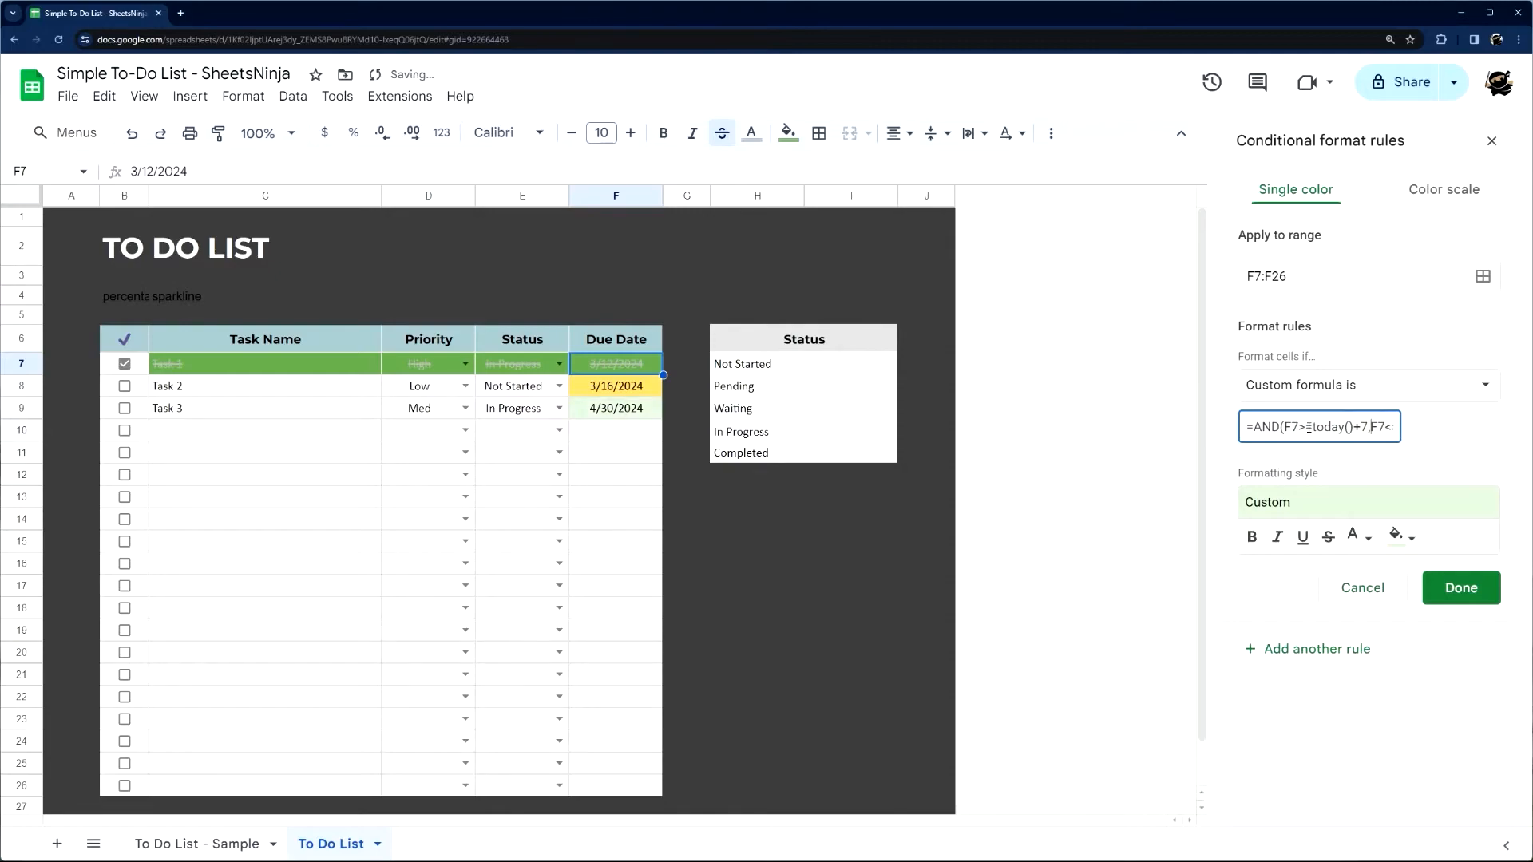
{"action": "key", "text": "BackSpace"}
{"action": "type", "text": "30"}
{"action": "left_click", "coordinate": [1461, 588]}
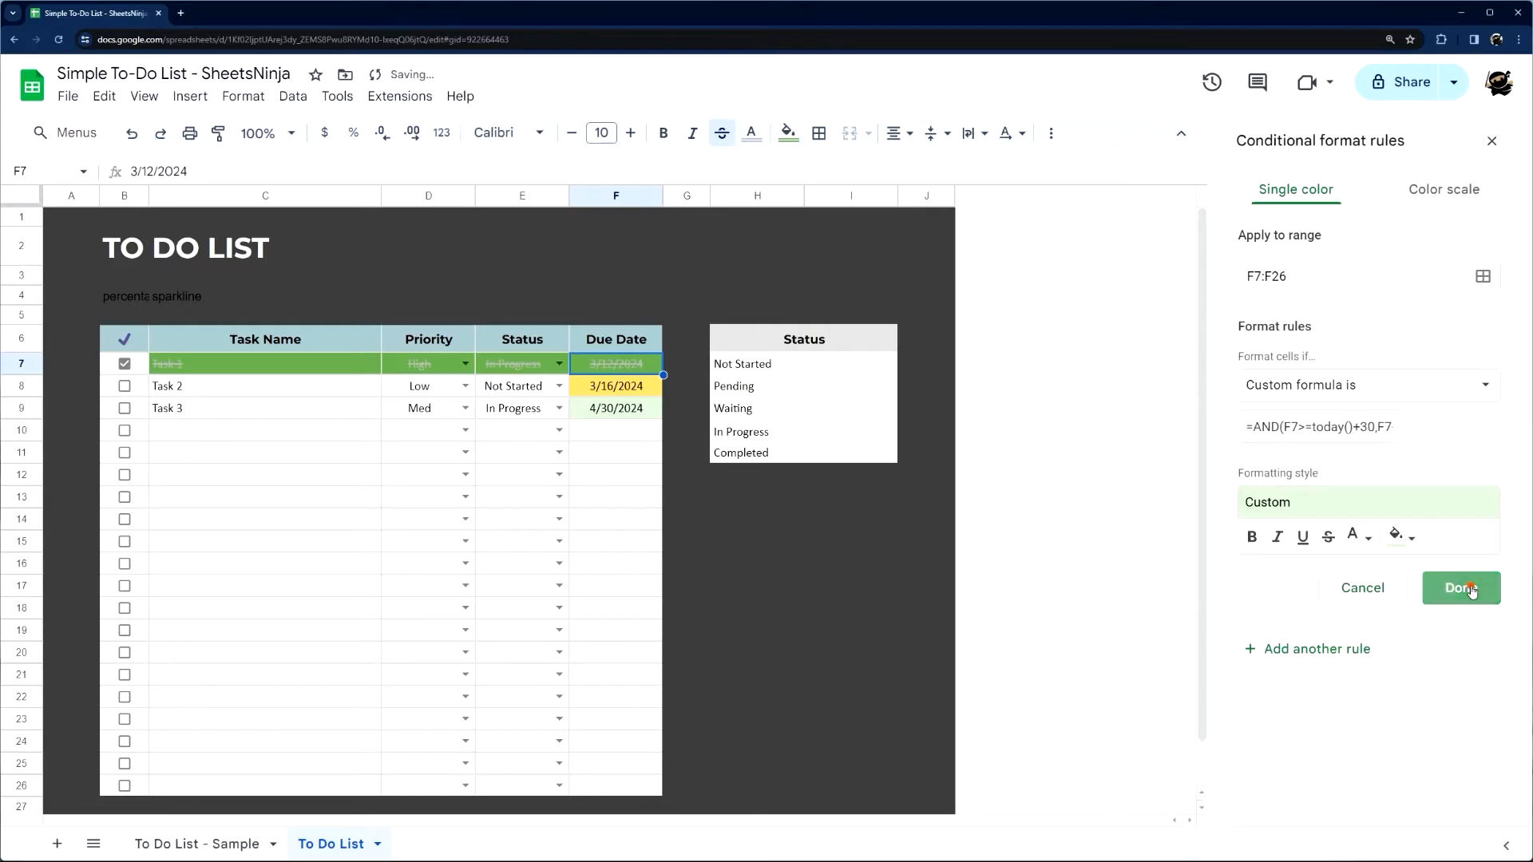
Close the conditional format rules and compare the list with the To Do List - Sample sheet before returning to the To Do List sheet
{"action": "left_click", "coordinate": [605, 410]}
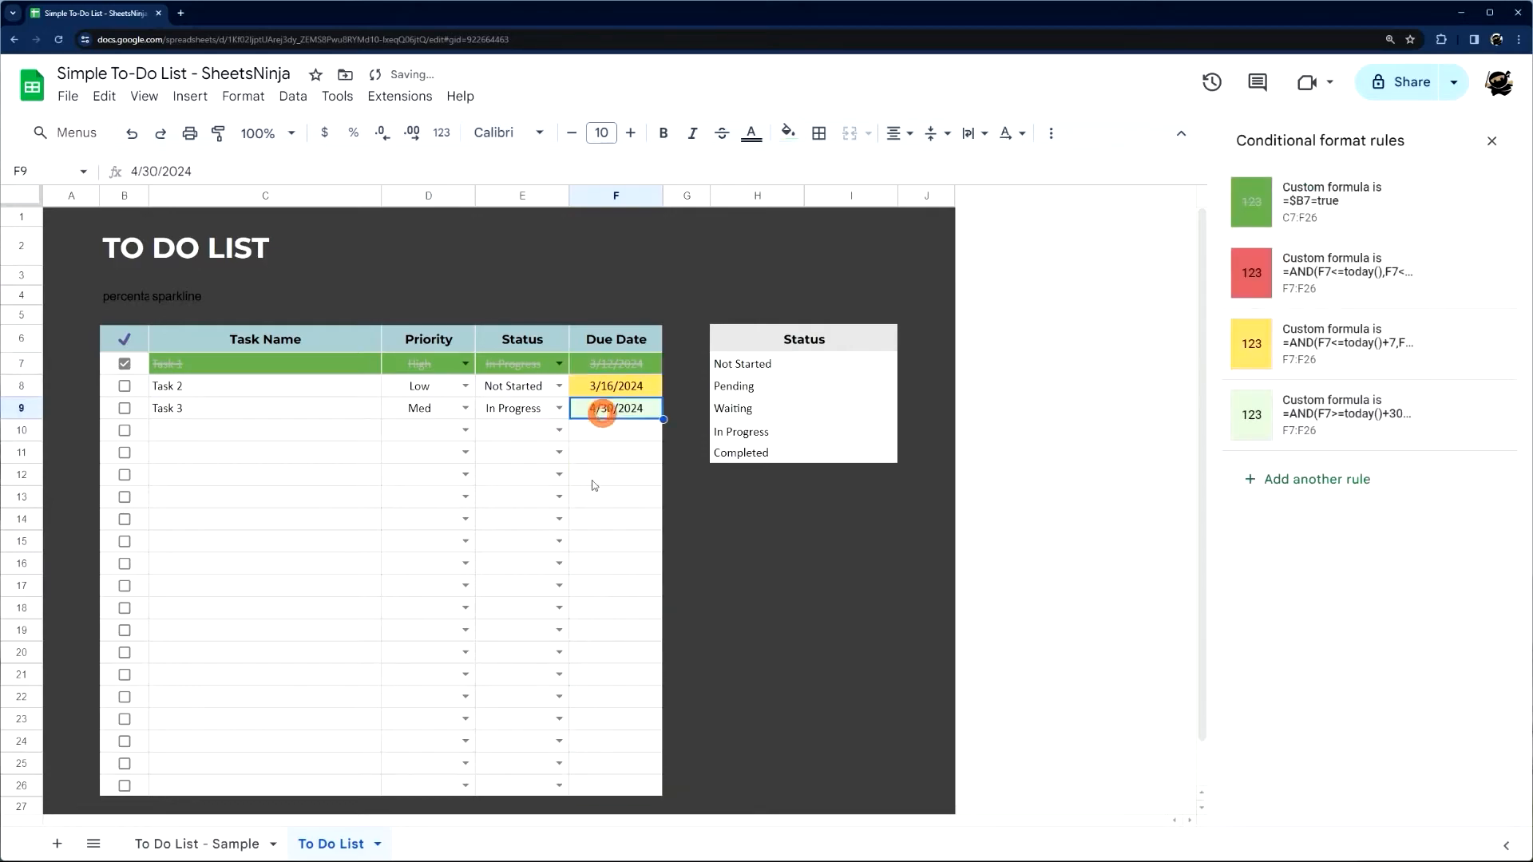
{"action": "left_click", "coordinate": [1492, 140]}
{"action": "left_click", "coordinate": [614, 429]}
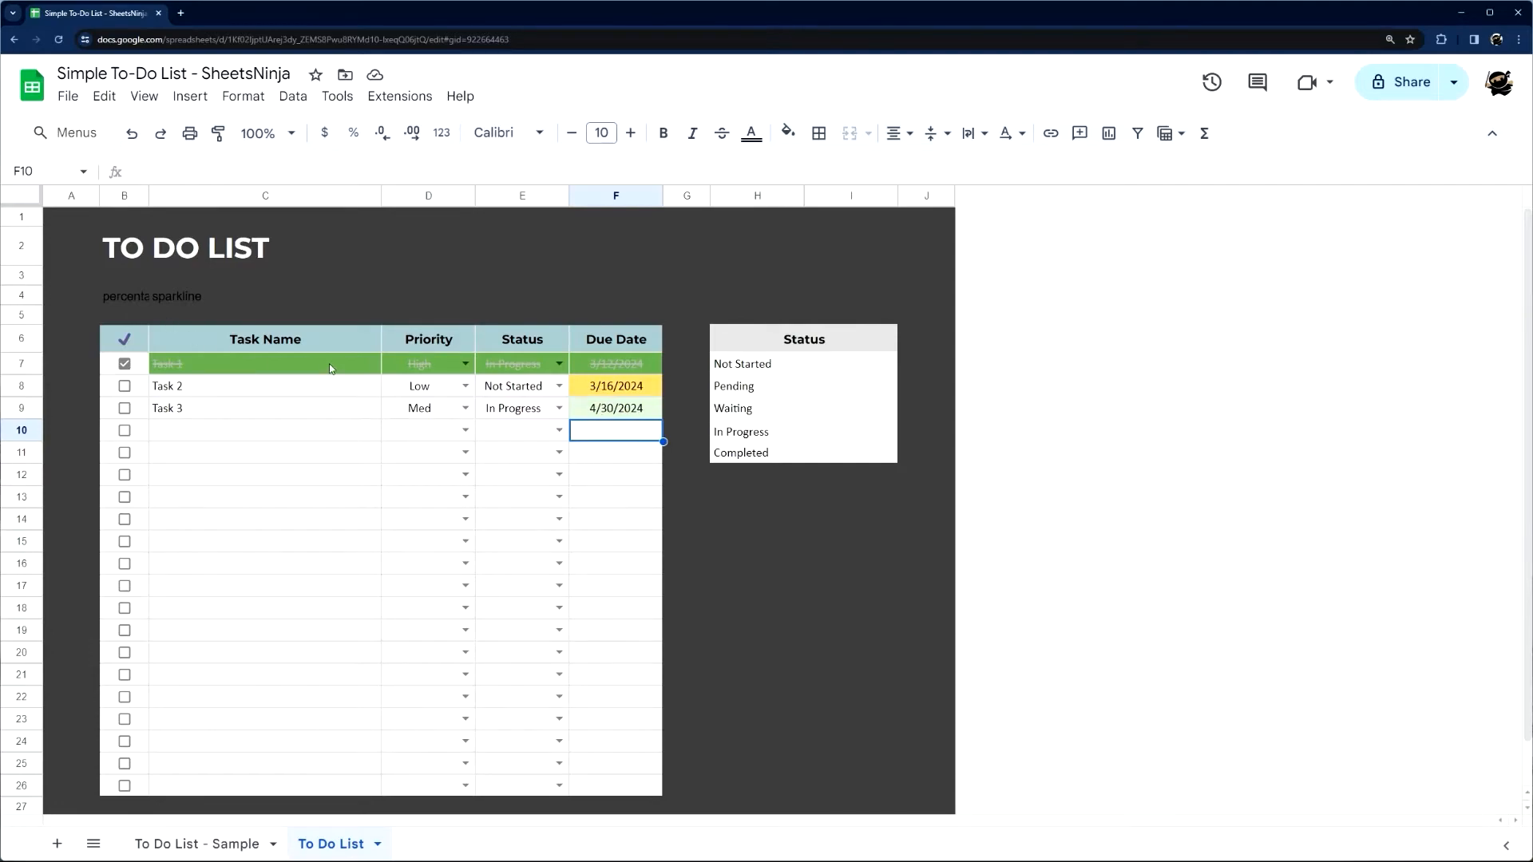
{"action": "left_click", "coordinate": [227, 840]}
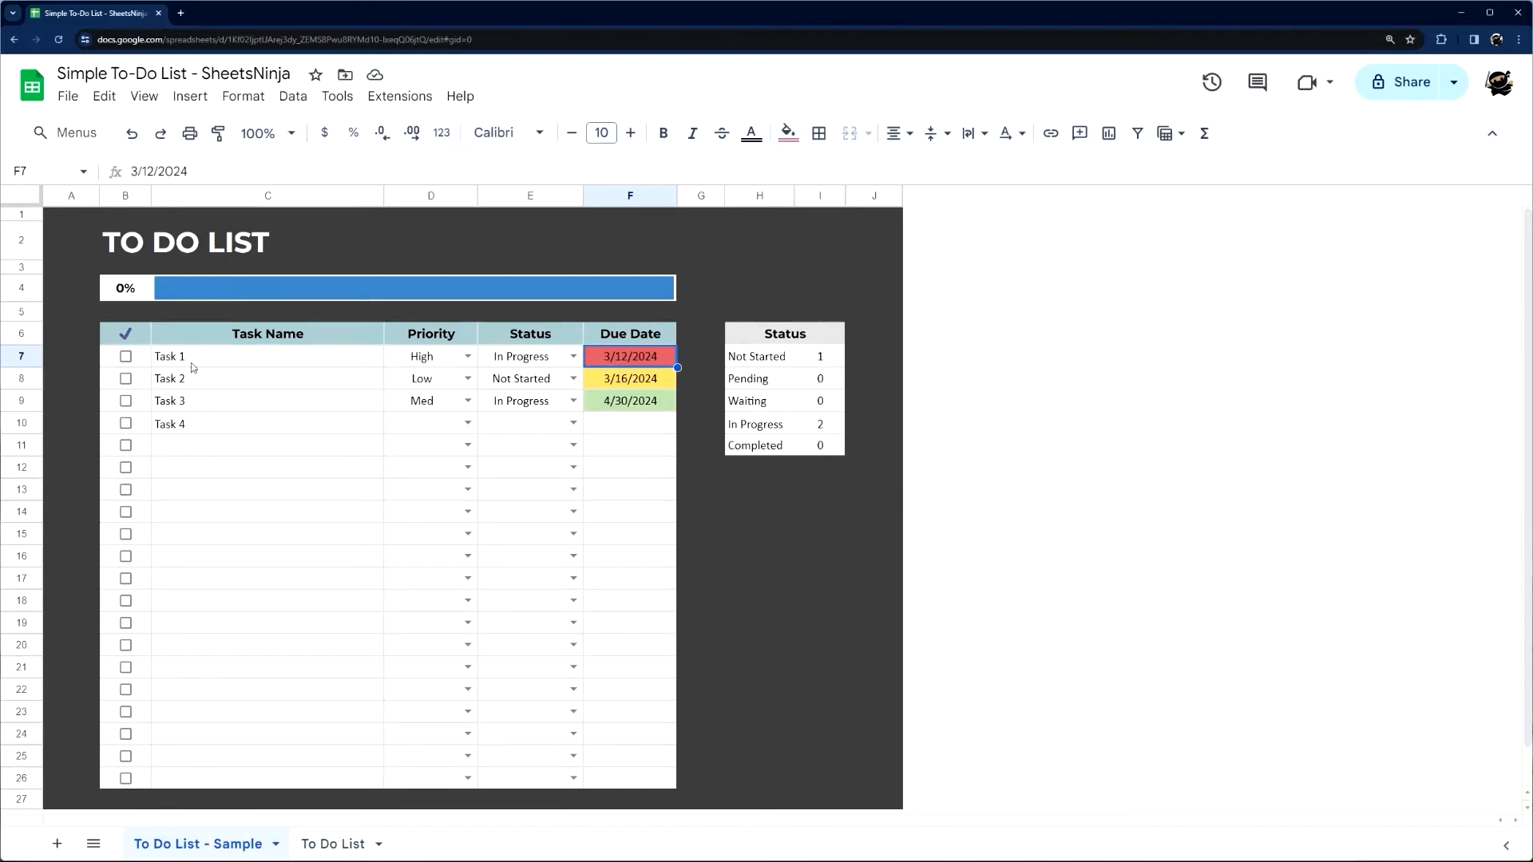
{"action": "left_click", "coordinate": [322, 846]}
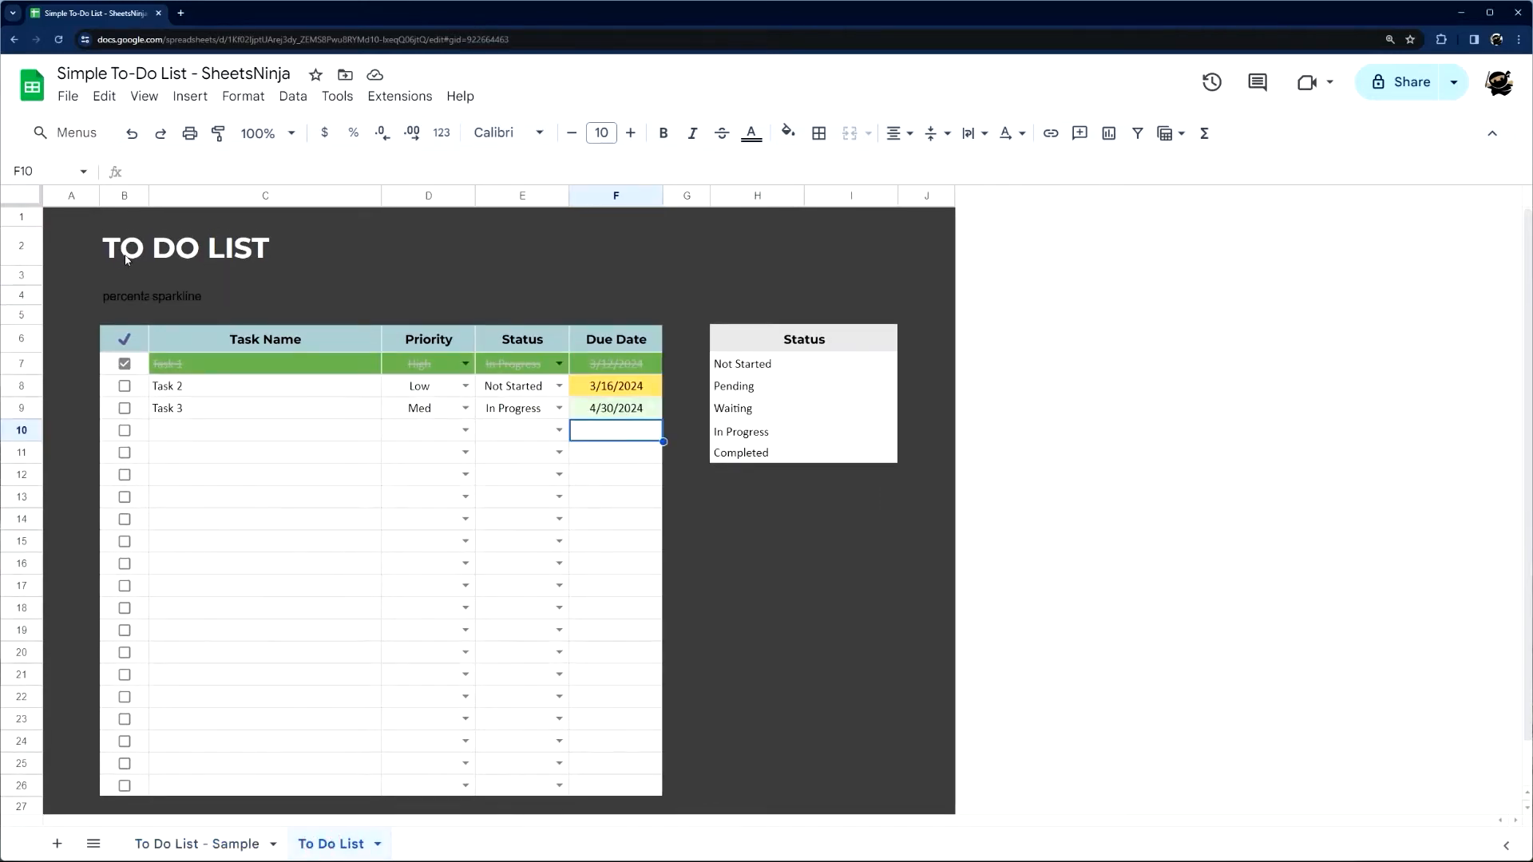
{"action": "left_click", "coordinate": [221, 356]}
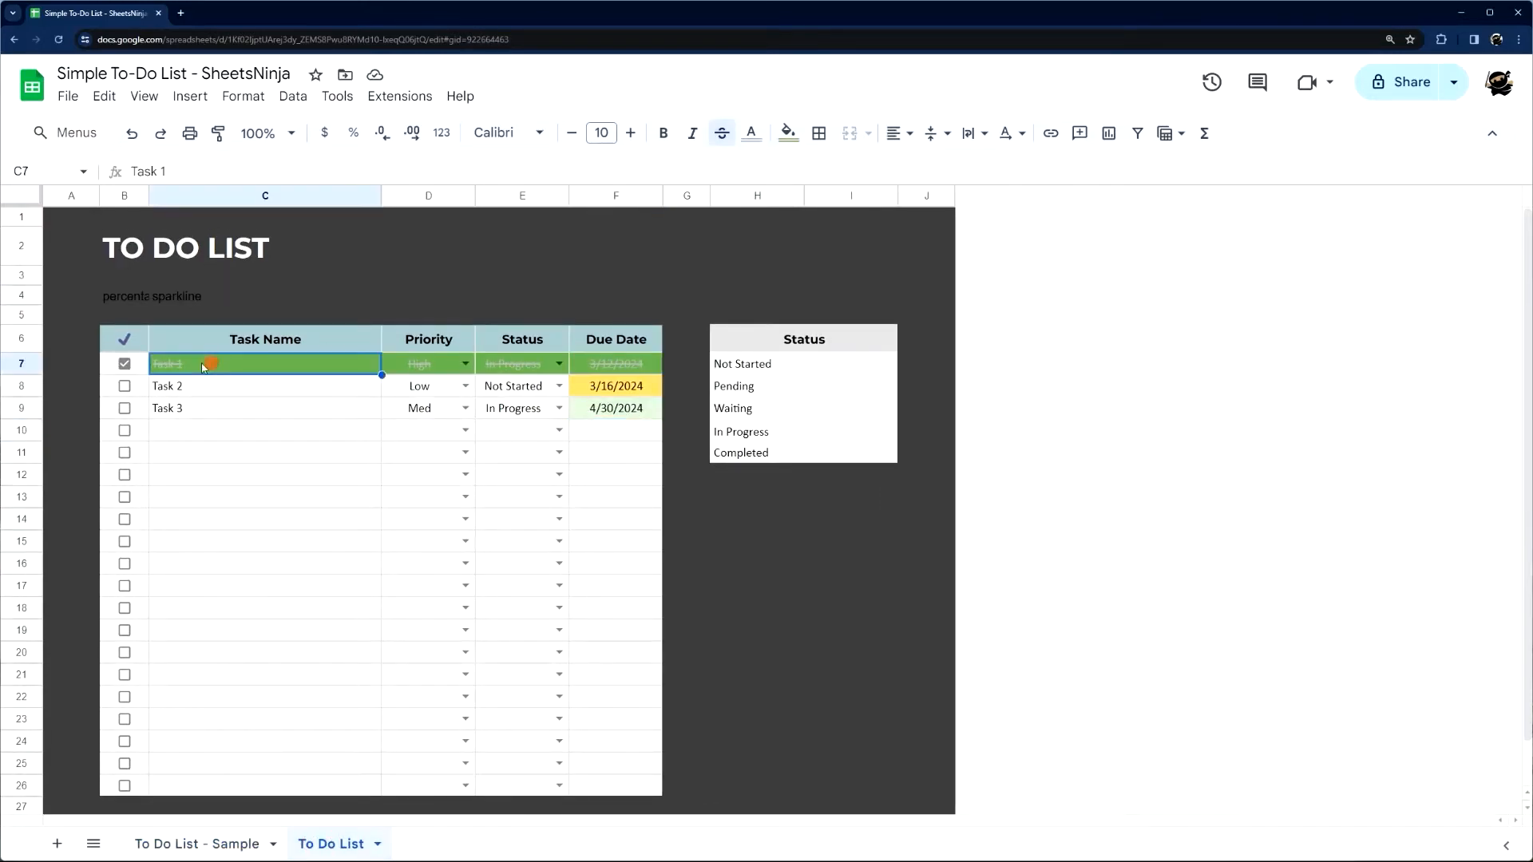
Test the completed-task formatting by toggling the checkboxes of Tasks 2 and 3, and leave Tasks 1 to 3 unchecked
{"action": "left_click", "coordinate": [124, 386]}
{"action": "left_click", "coordinate": [123, 408]}
{"action": "left_click", "coordinate": [123, 408]}
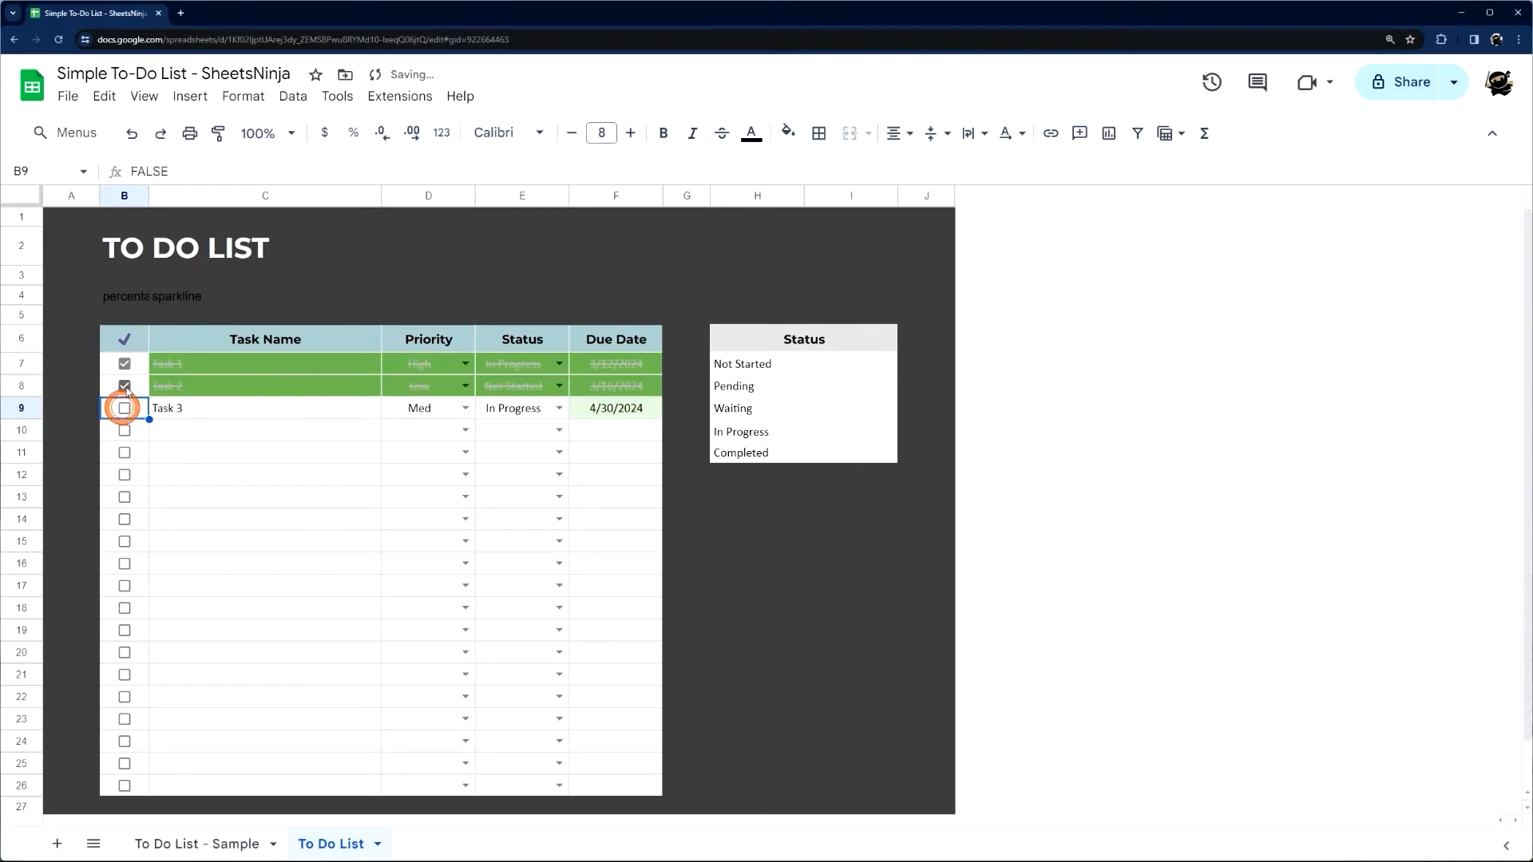
{"action": "left_click", "coordinate": [124, 385]}
{"action": "left_click", "coordinate": [123, 364]}
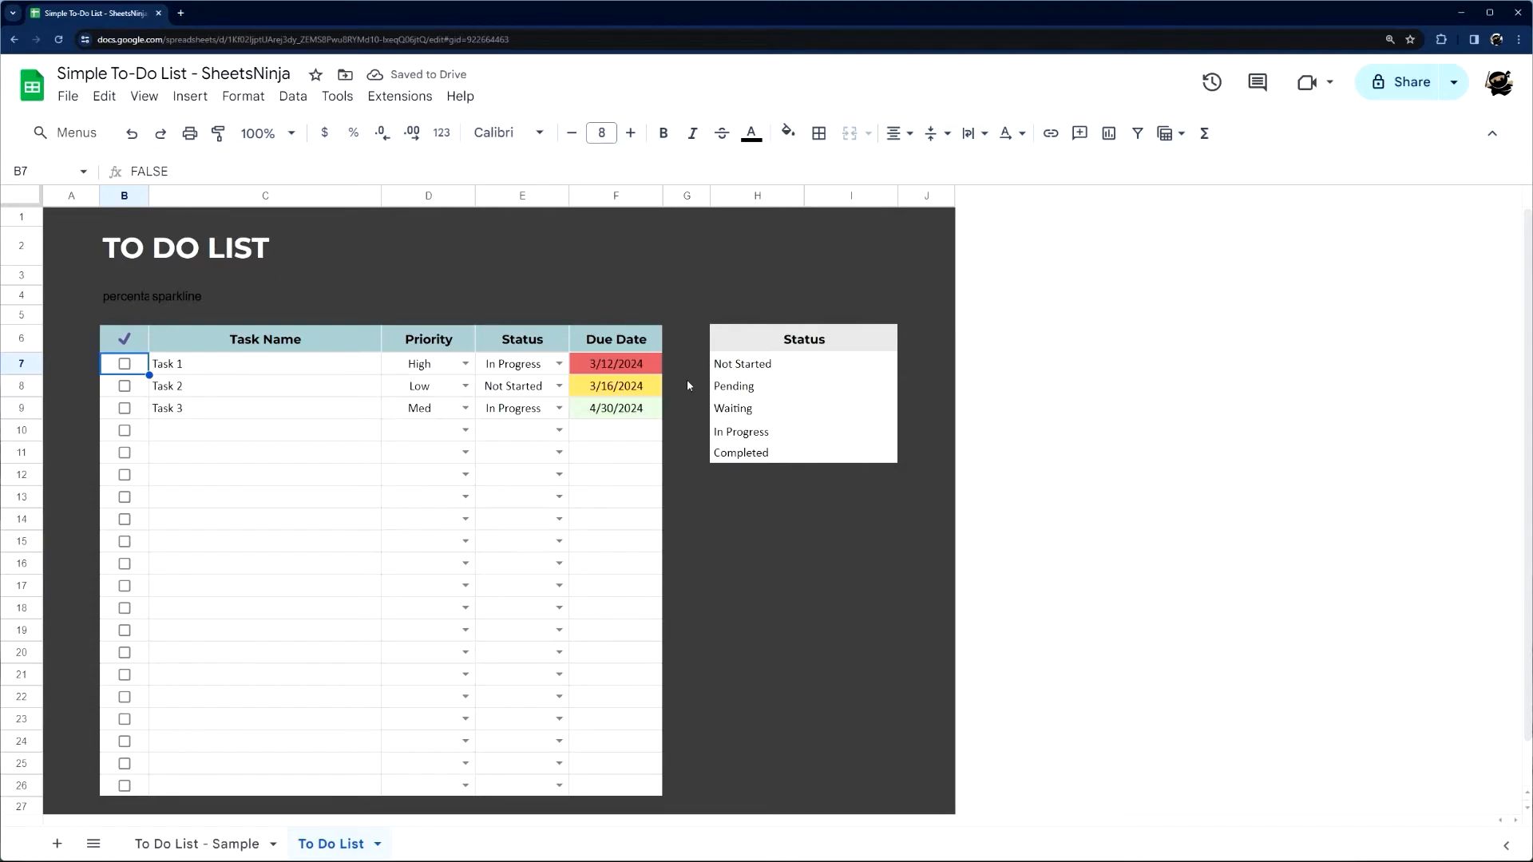
Narrow columns H and I of the Status summary table
{"action": "left_click_drag", "start_coordinate": [837, 369], "coordinate": [853, 459]}
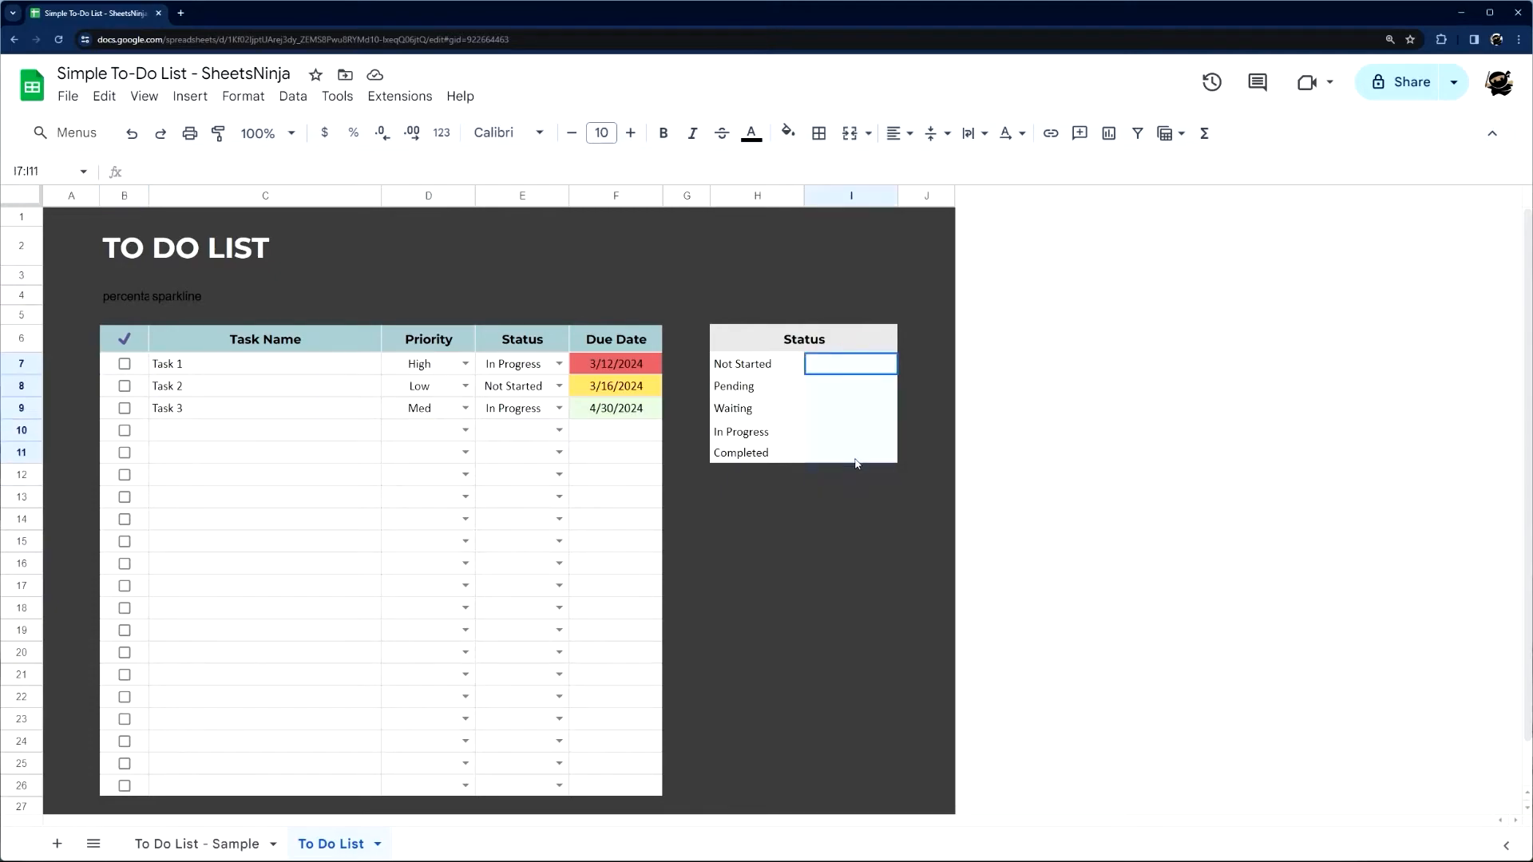
{"action": "left_click", "coordinate": [758, 217]}
{"action": "left_click_drag", "start_coordinate": [804, 195], "coordinate": [782, 195]}
{"action": "left_click_drag", "start_coordinate": [876, 195], "coordinate": [832, 196]}
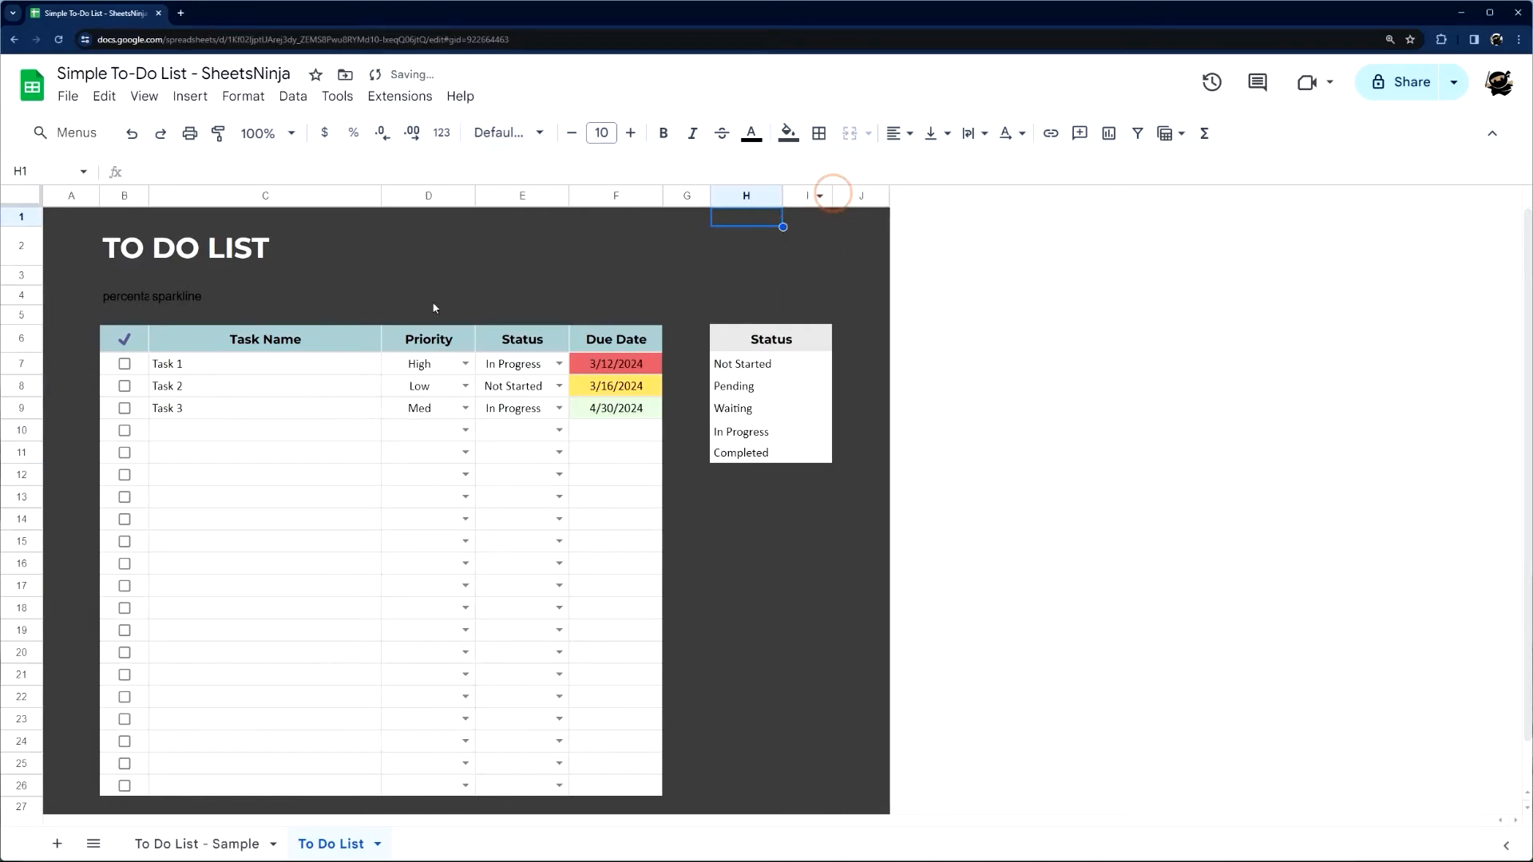
Examine the row 4 placeholders, the task Status column and the empty count cells beside each status in I7:I11
{"action": "left_click_drag", "start_coordinate": [140, 292], "coordinate": [637, 300]}
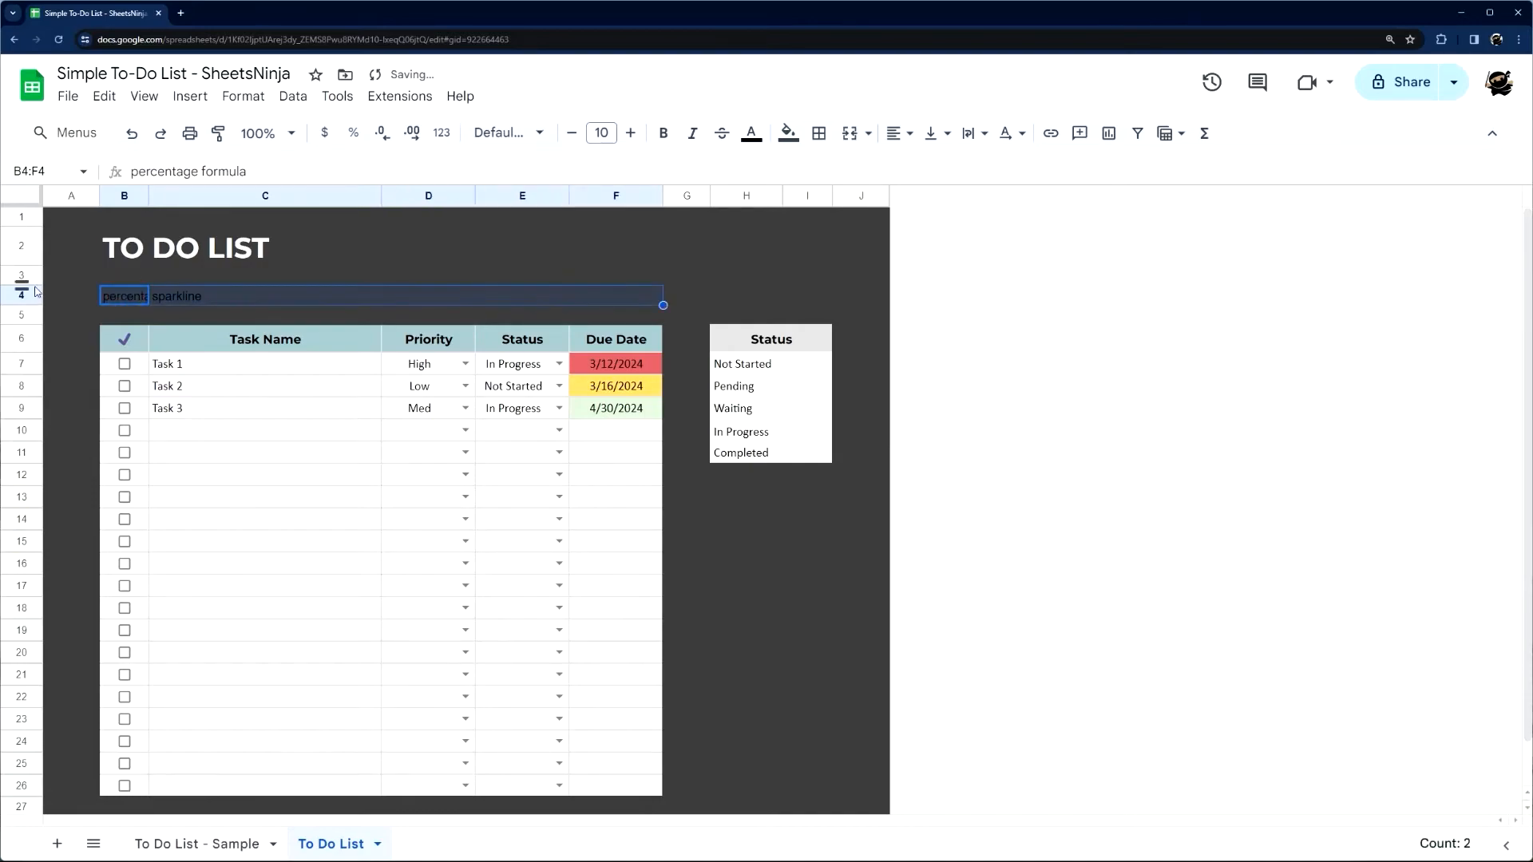
{"action": "left_click", "coordinate": [144, 300]}
{"action": "left_click", "coordinate": [181, 295]}
{"action": "left_click", "coordinate": [811, 369]}
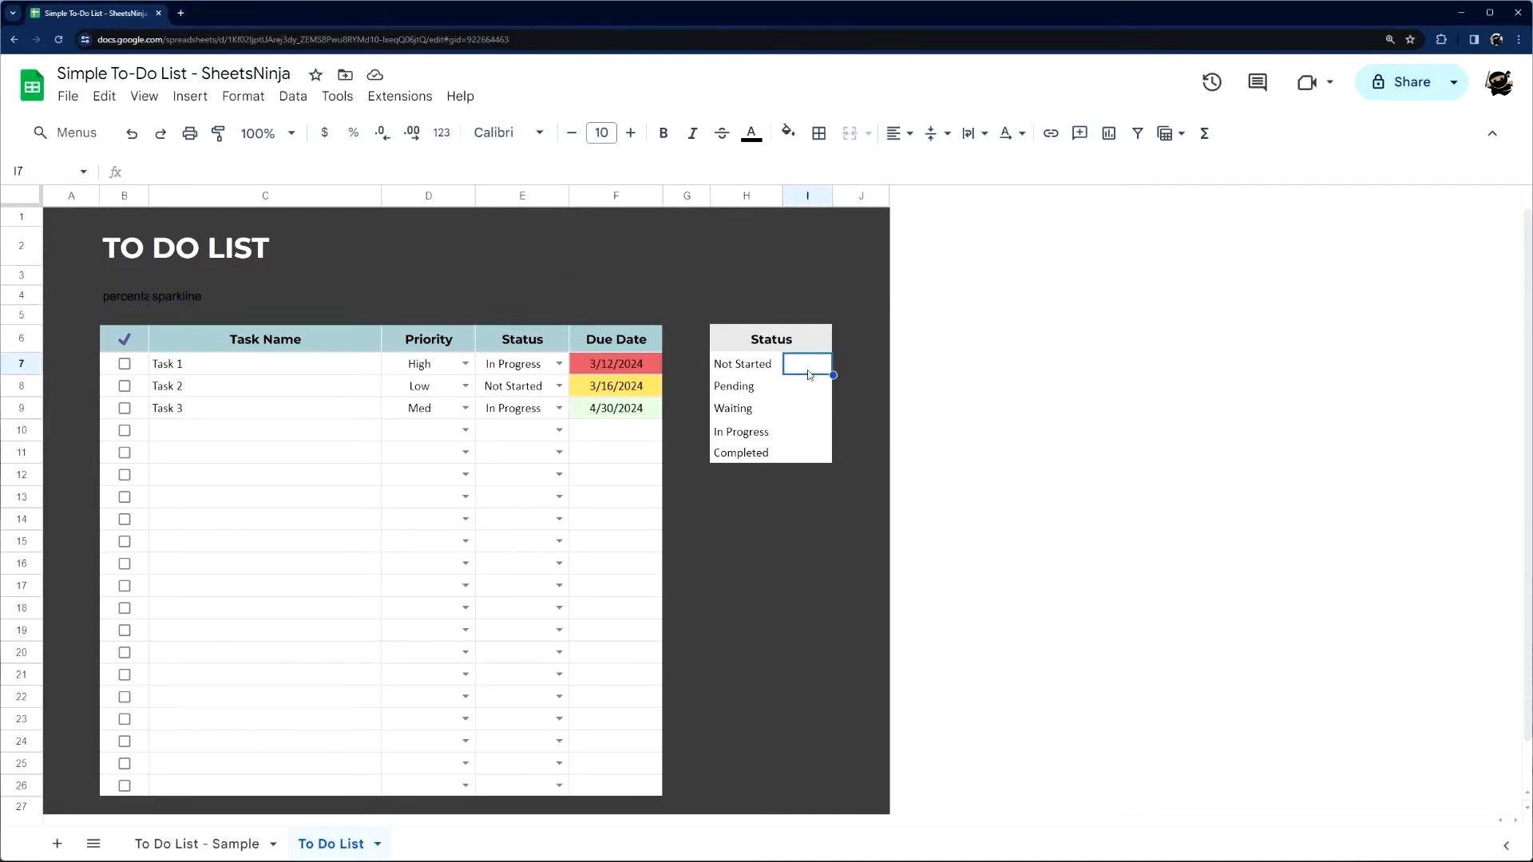
{"action": "left_click", "coordinate": [518, 377]}
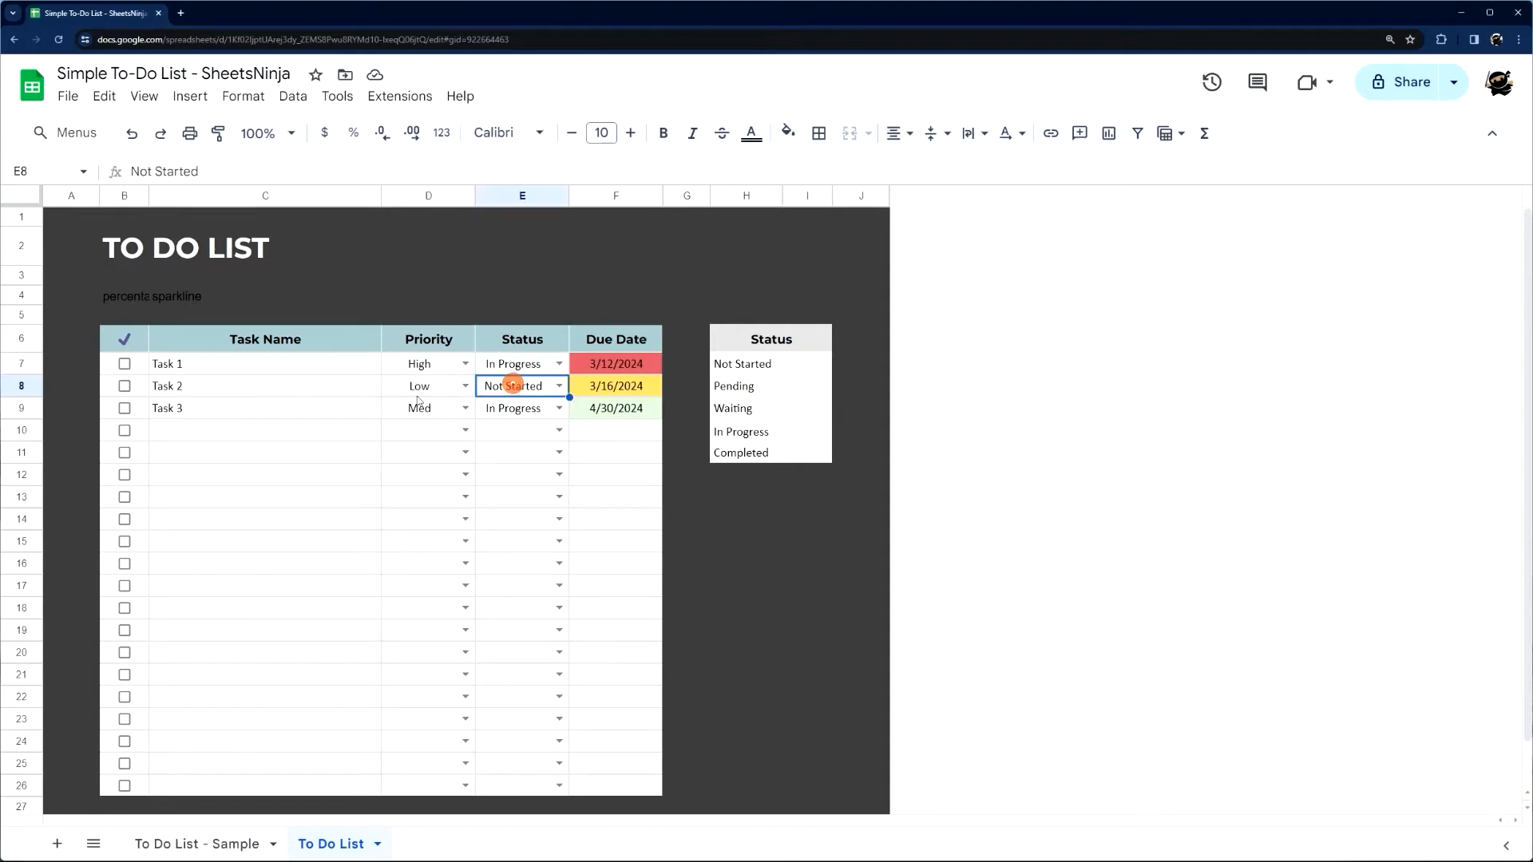
{"action": "left_click_drag", "start_coordinate": [507, 369], "coordinate": [486, 611]}
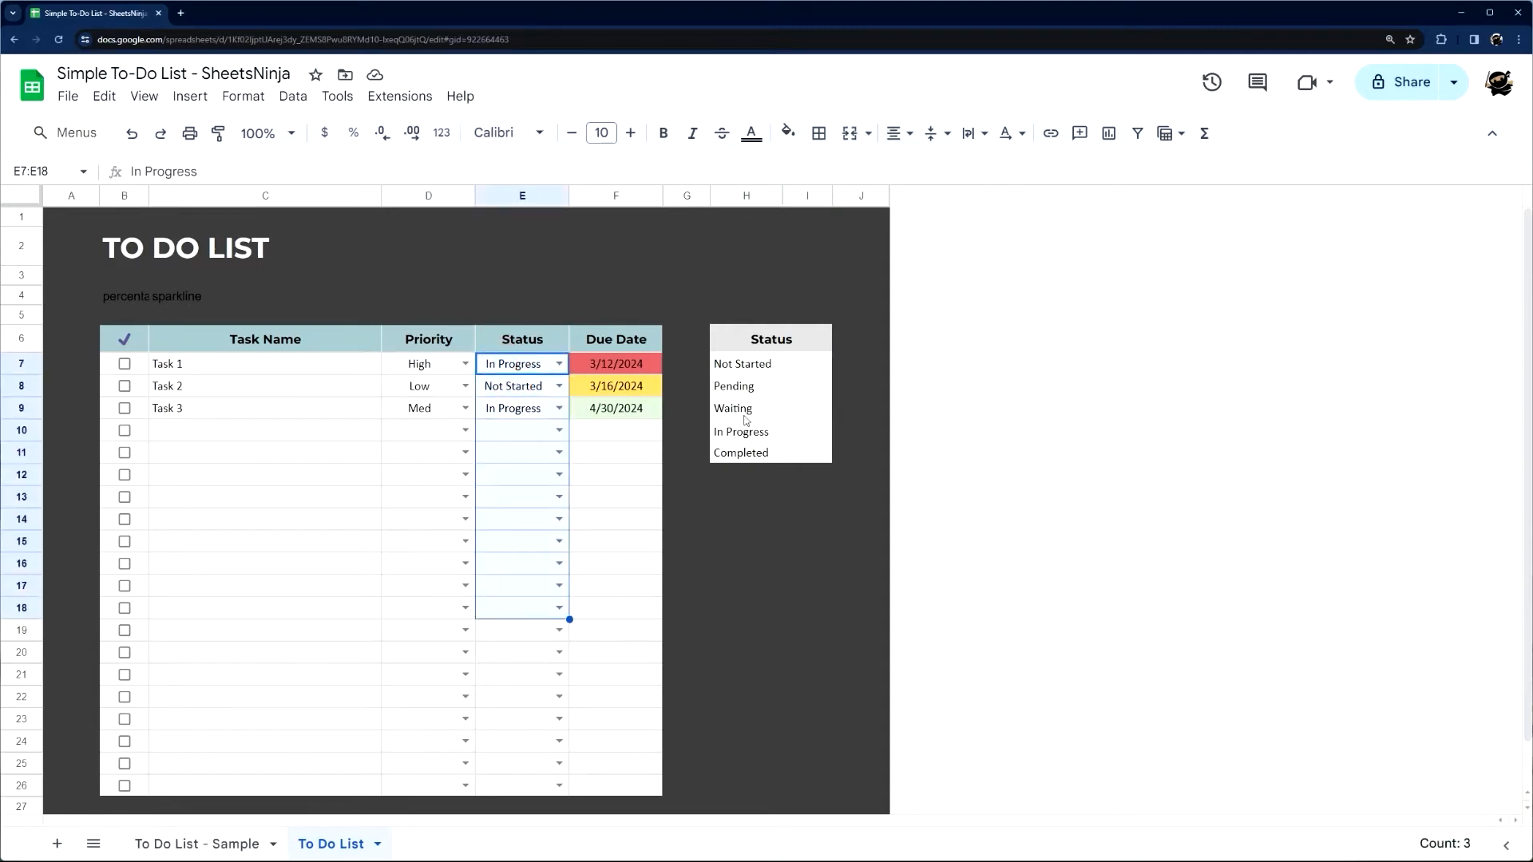
{"action": "left_click", "coordinate": [803, 368]}
{"action": "left_click", "coordinate": [800, 389]}
{"action": "left_click", "coordinate": [802, 407]}
{"action": "left_click", "coordinate": [801, 430]}
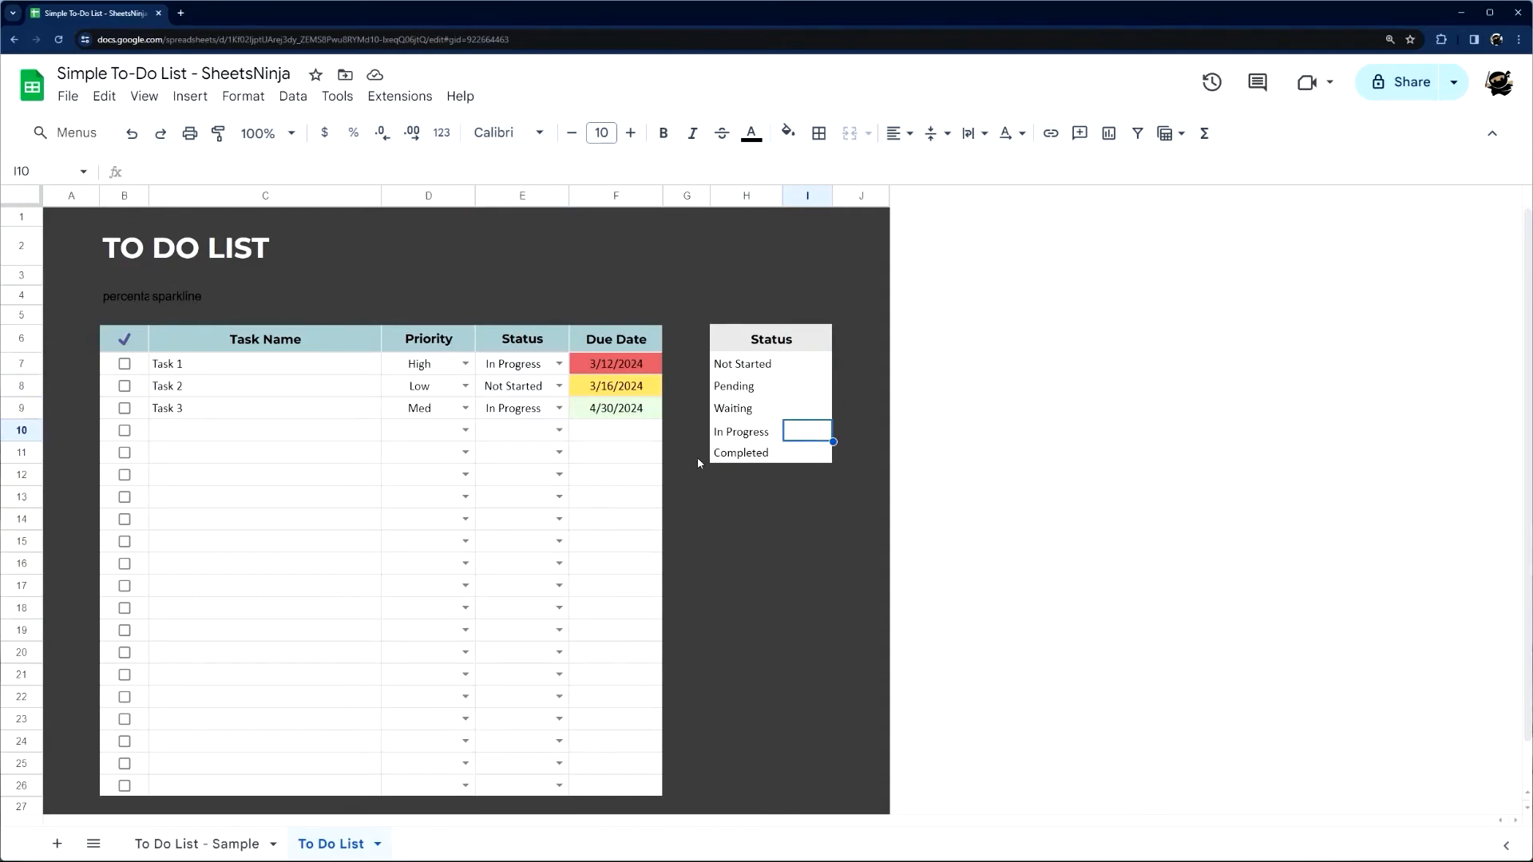
{"action": "left_click", "coordinate": [815, 451]}
Enter a COUNTIFS formula in I7 that counts the statuses in E7:E26 matching H7
{"action": "left_click", "coordinate": [819, 364]}
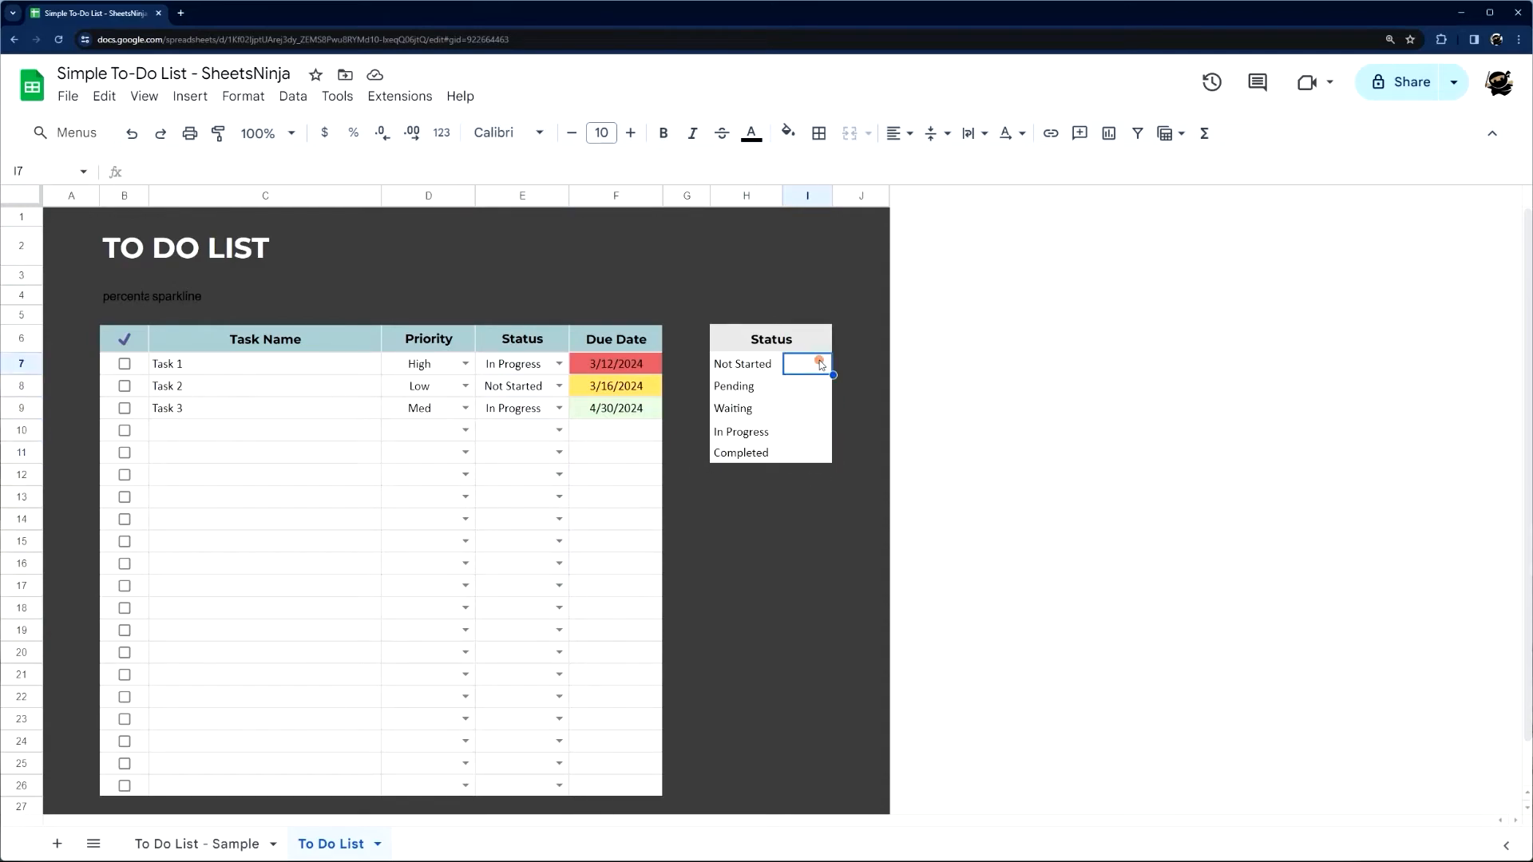
{"action": "type", "text": "=countif"}
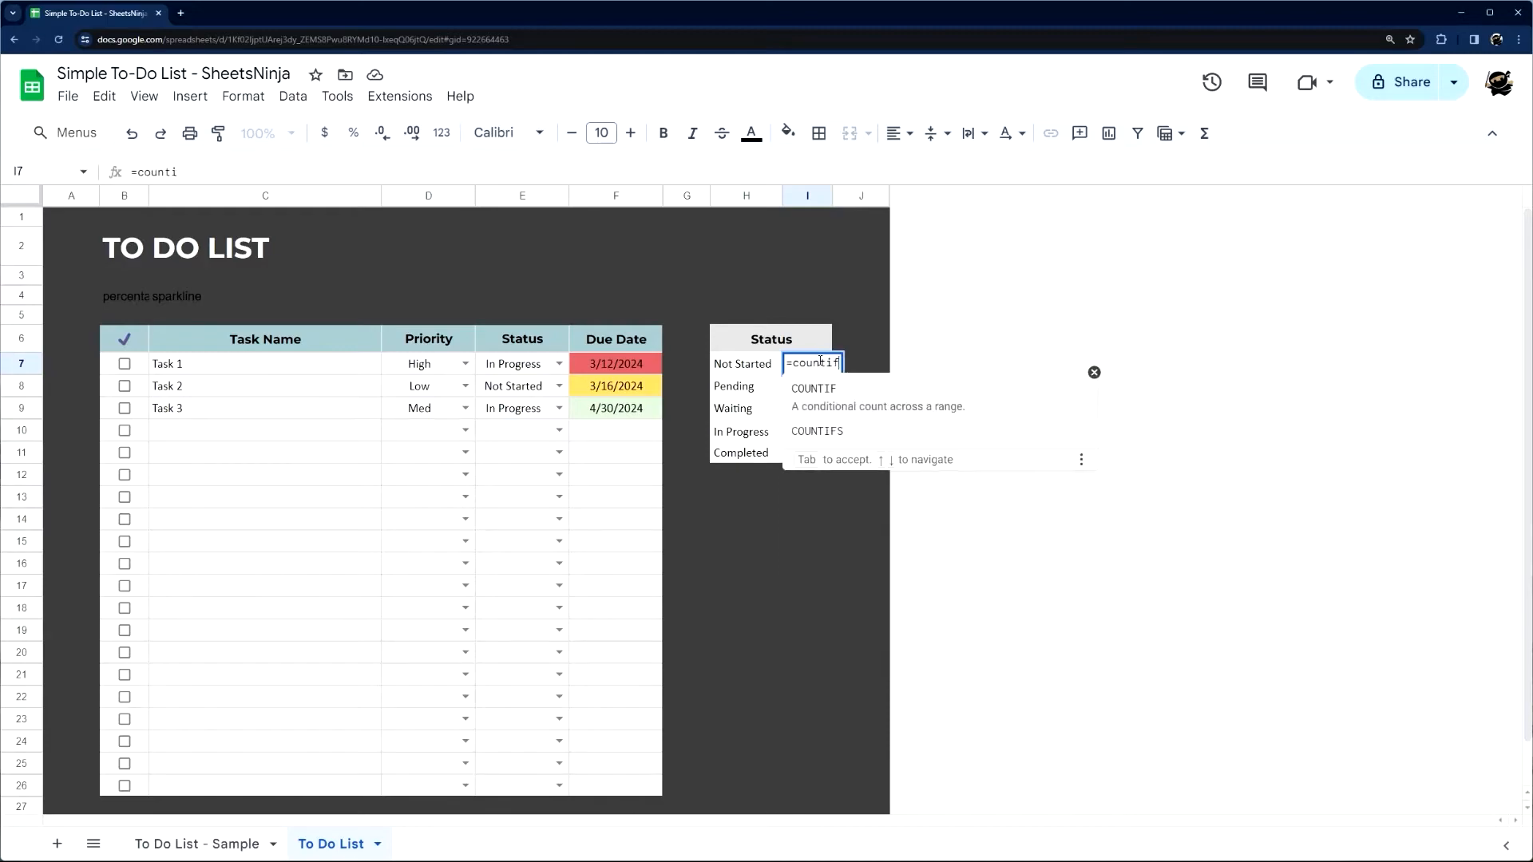
{"action": "type", "text": "s("}
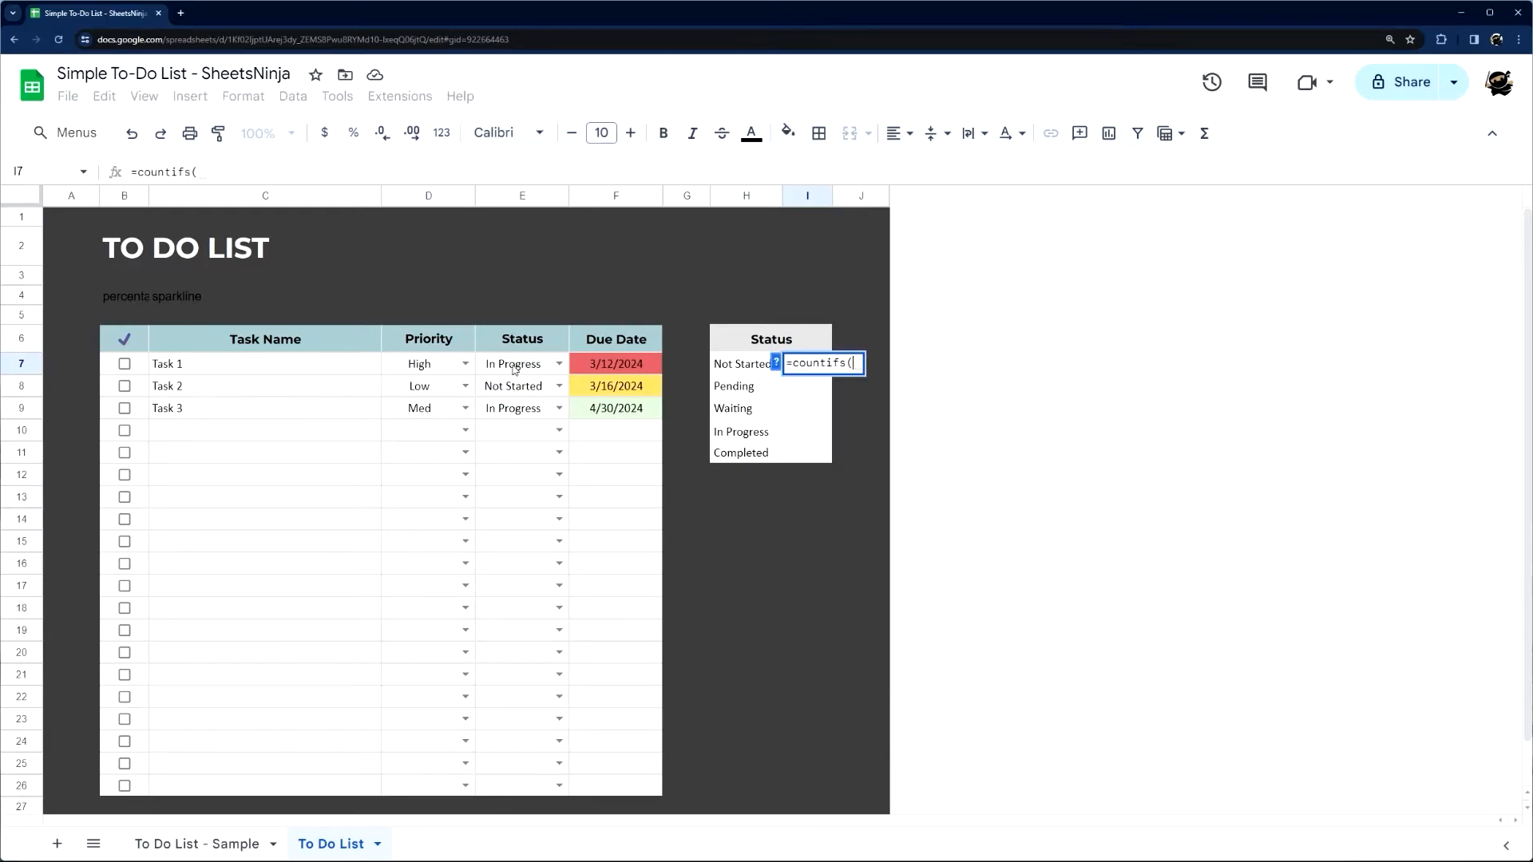
{"action": "left_click_drag", "start_coordinate": [515, 367], "coordinate": [517, 785]}
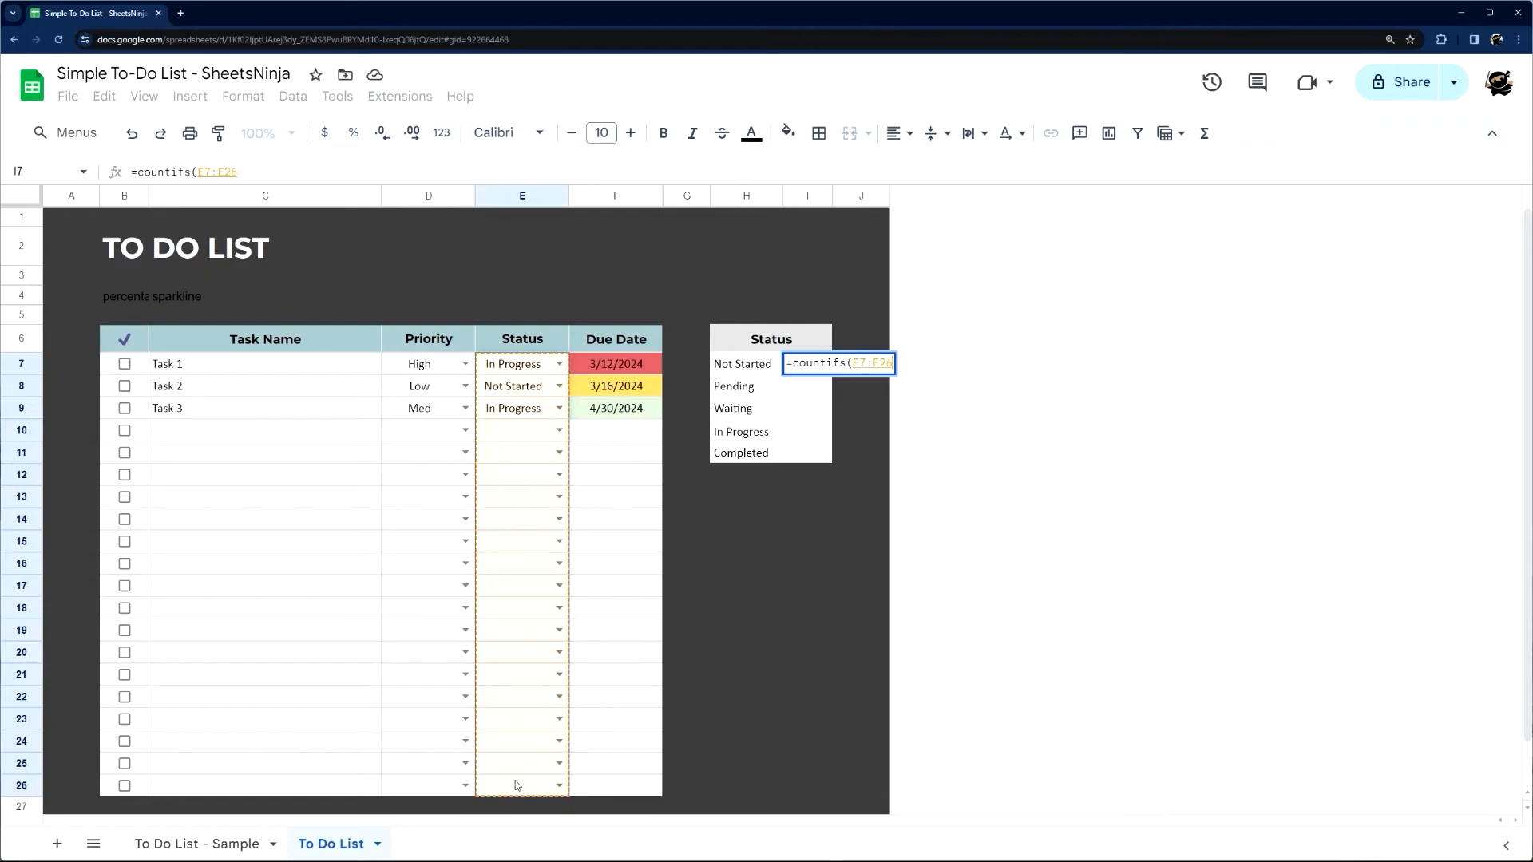
{"action": "type", "text": ","}
{"action": "left_click", "coordinate": [733, 368]}
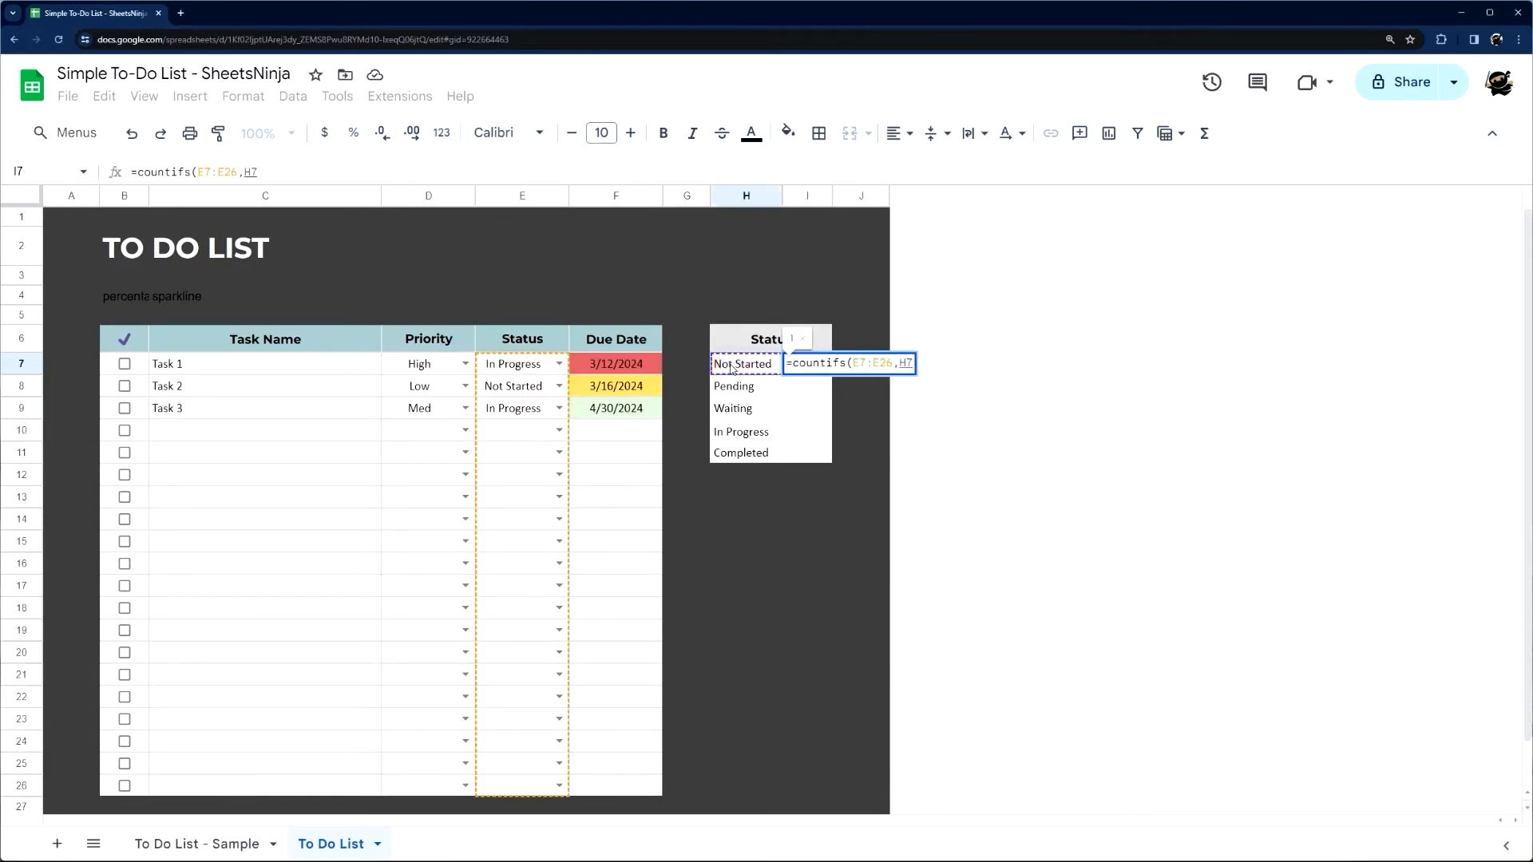
{"action": "key", "text": "Return"}
Review the range and criterion arguments of the COUNTIFS formula in I7 and the status cell it references
{"action": "left_click", "coordinate": [820, 366]}
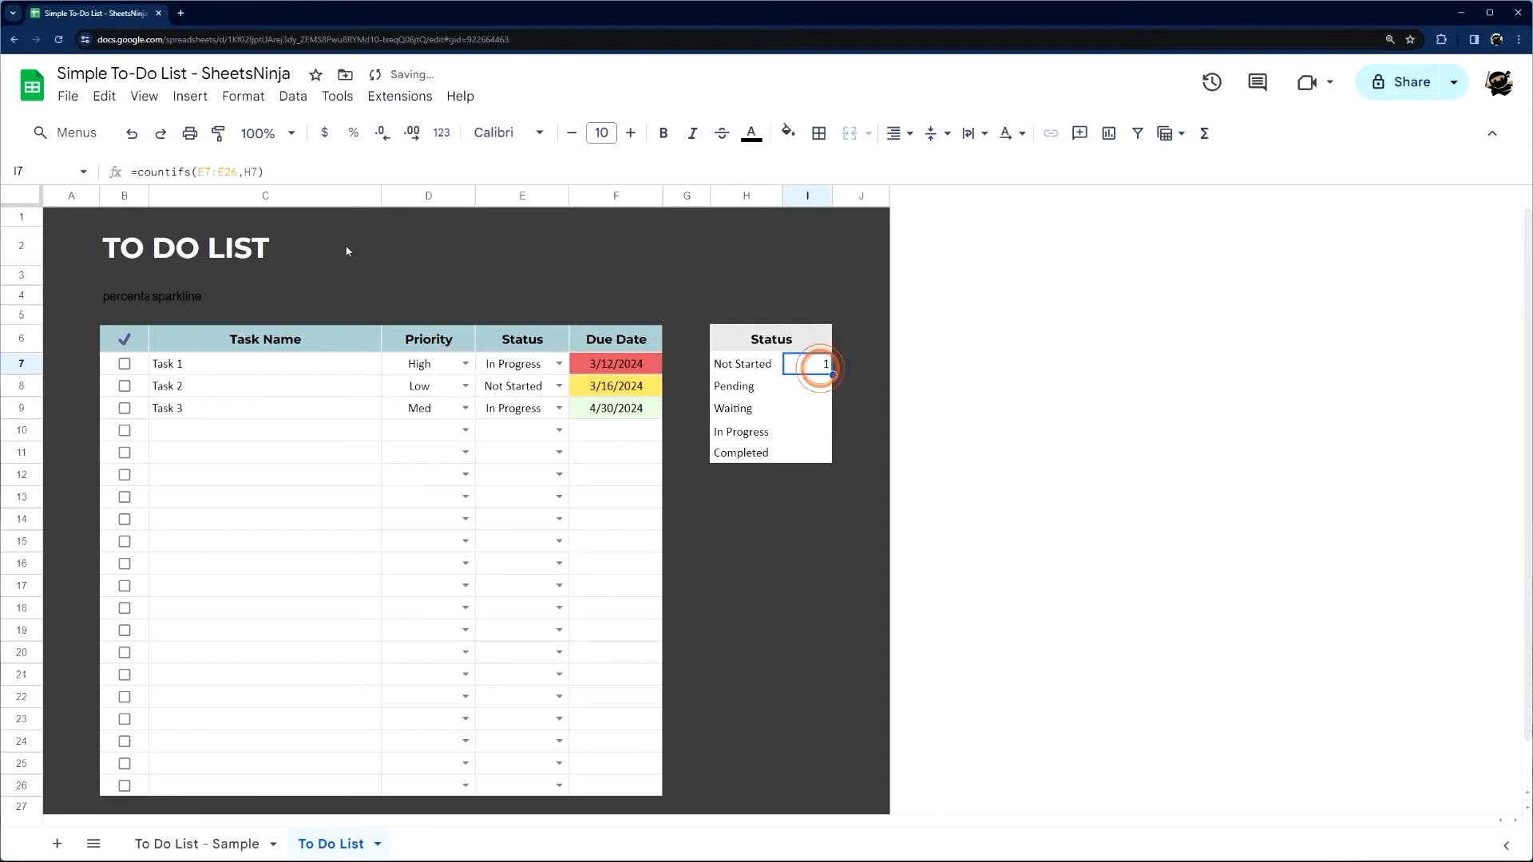
{"action": "double_click", "coordinate": [231, 171]}
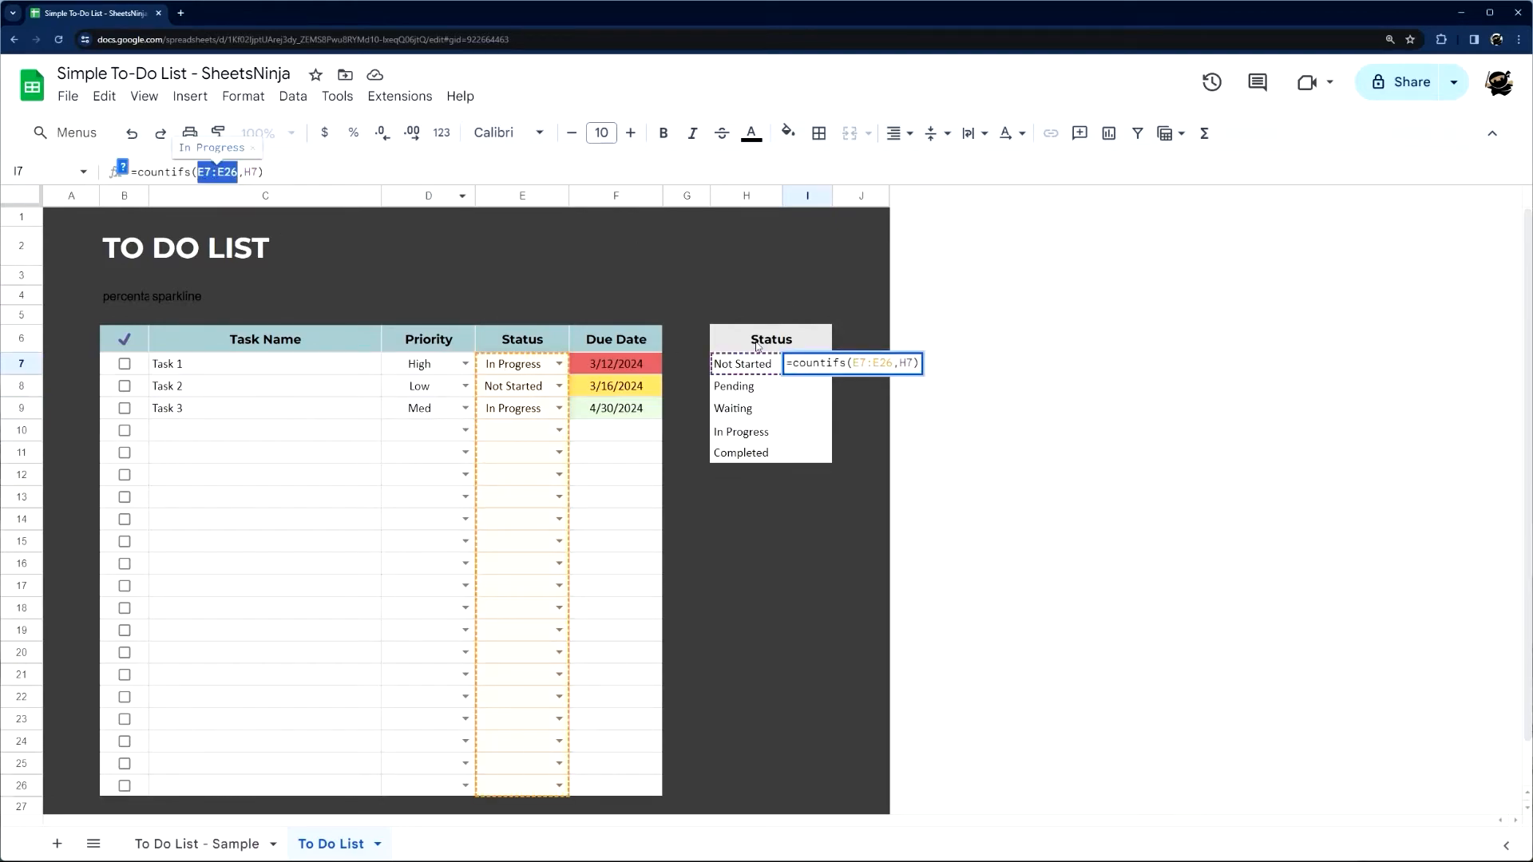
{"action": "left_click_drag", "start_coordinate": [238, 171], "coordinate": [260, 172]}
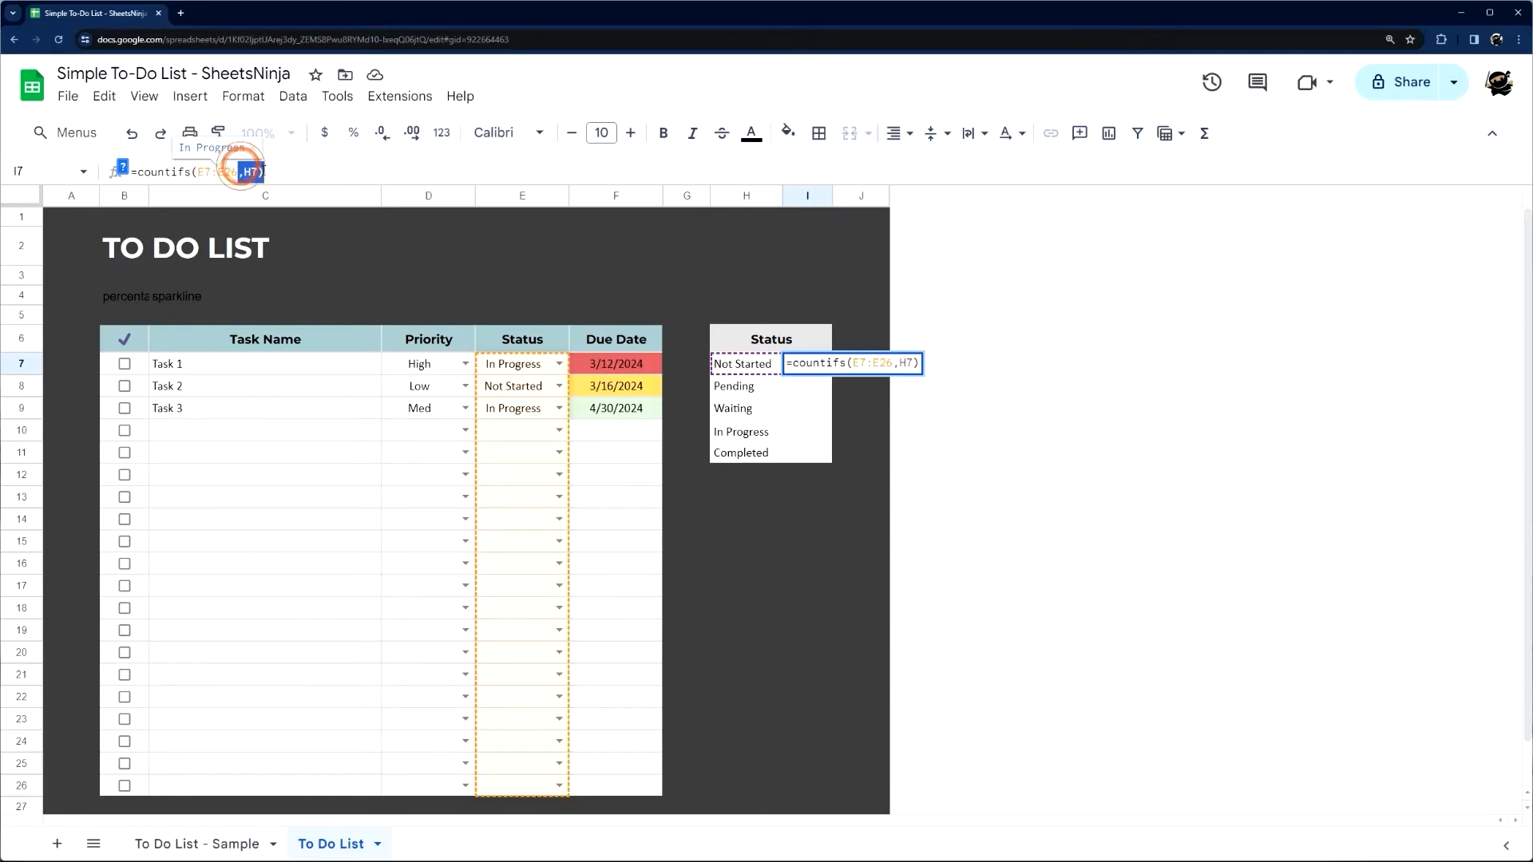
{"action": "left_click", "coordinate": [741, 369]}
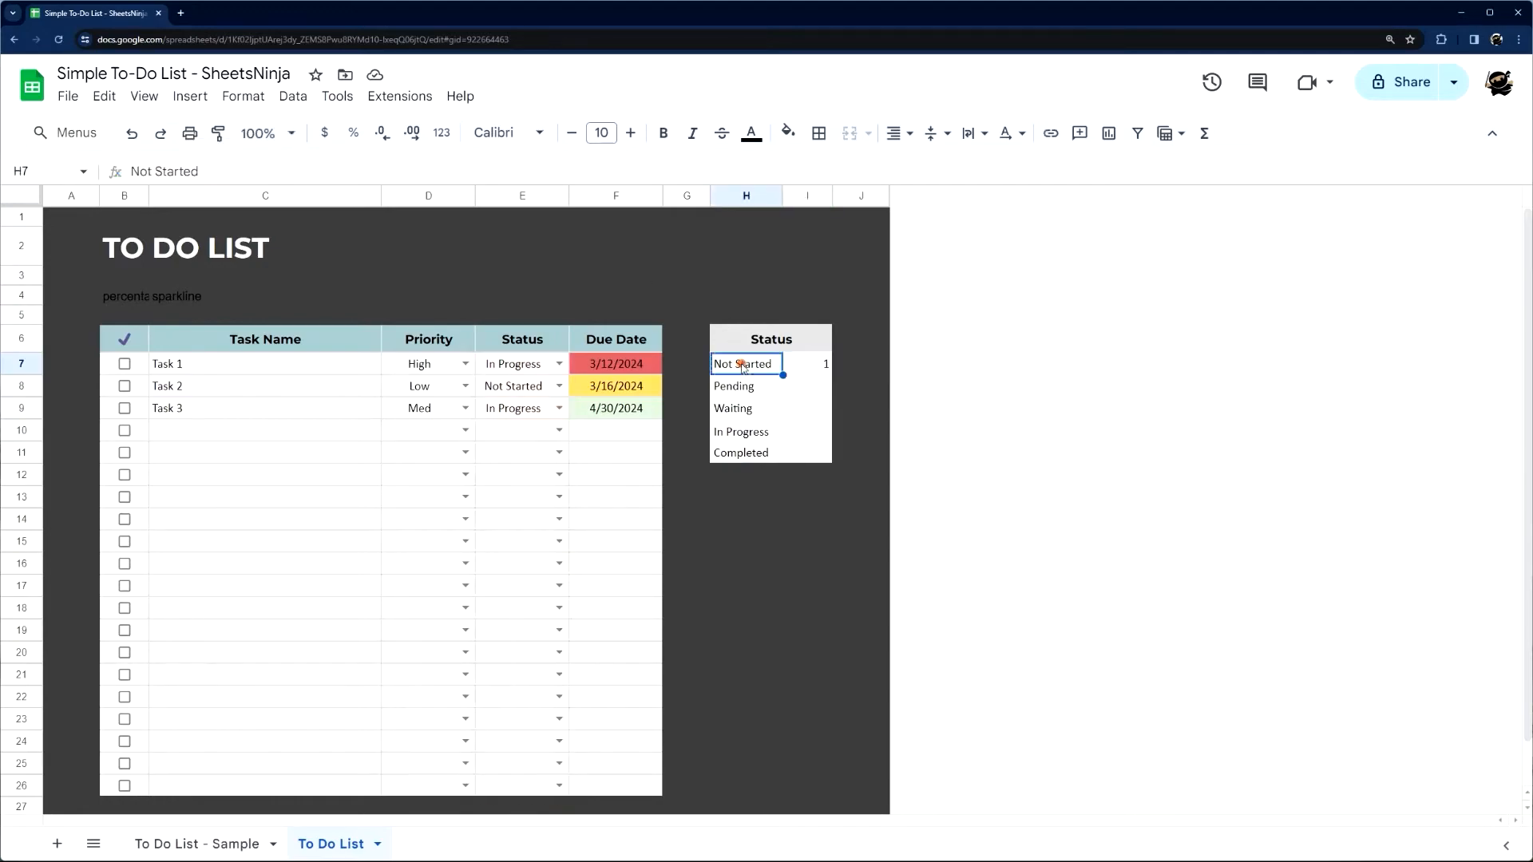
Replace the H7 criterion in I7's COUNTIFS formula with the literal text "Not Started"
{"action": "left_click", "coordinate": [824, 367]}
{"action": "left_click_drag", "start_coordinate": [243, 171], "coordinate": [266, 171]}
{"action": "type", "text": "\"Not"}
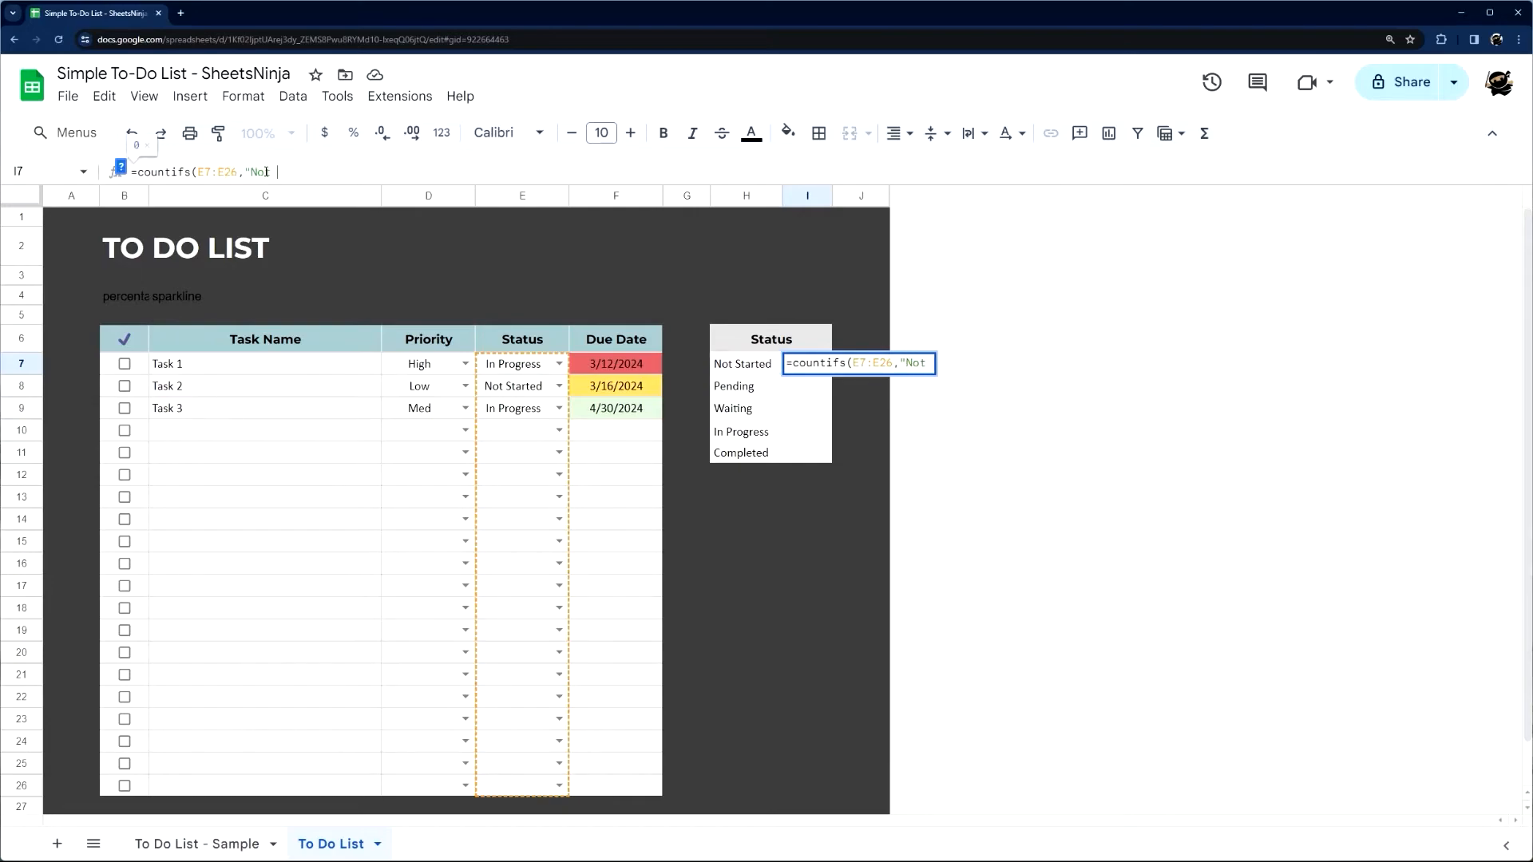
{"action": "type", "text": " Started\")"}
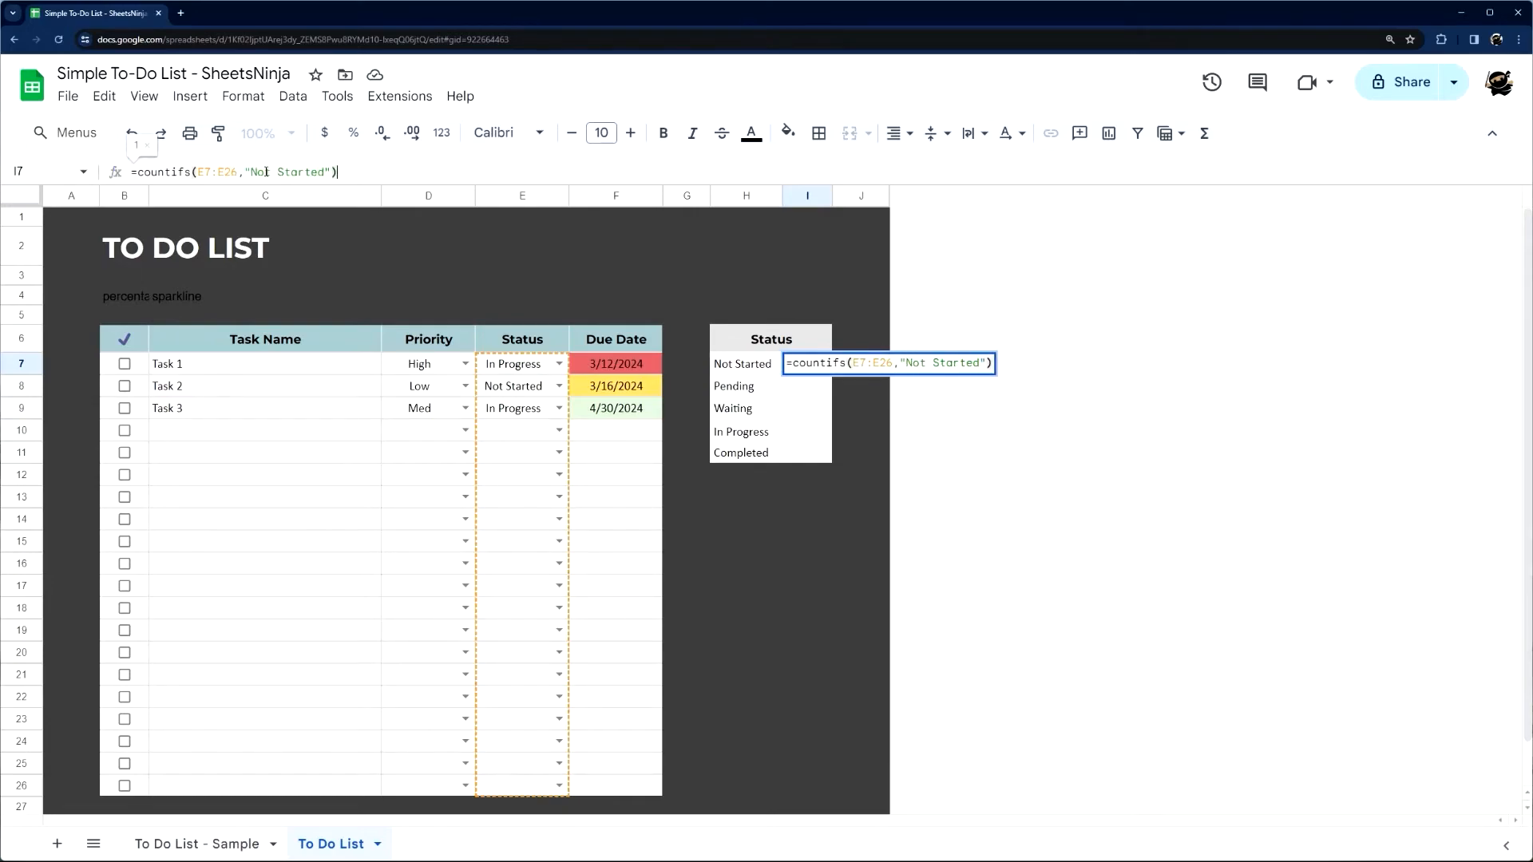
{"action": "key", "text": "Return"}
{"action": "left_click", "coordinate": [884, 507]}
{"action": "left_click", "coordinate": [816, 369]}
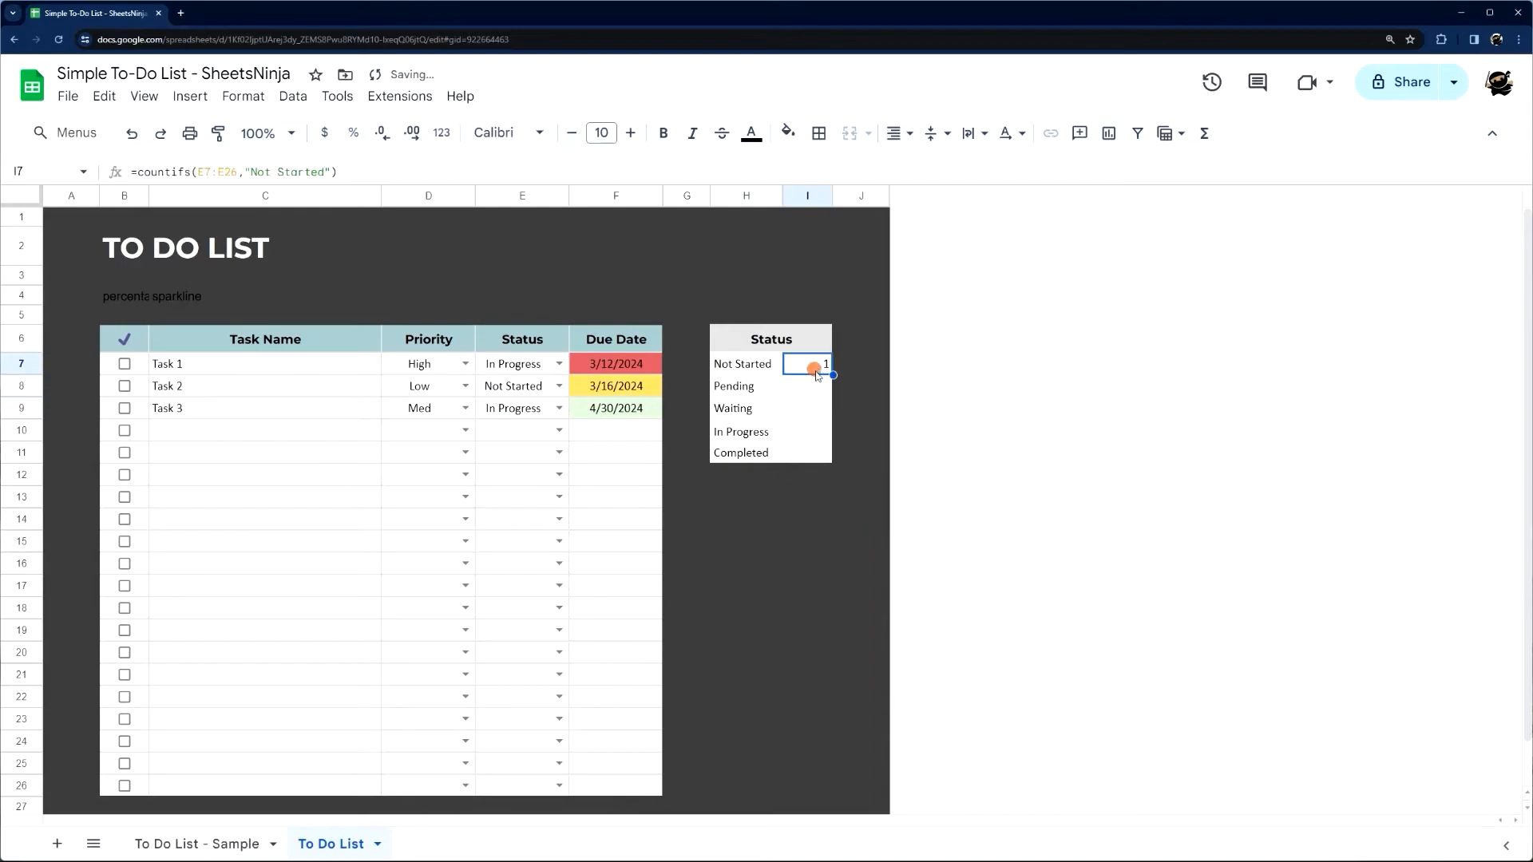
{"action": "left_click", "coordinate": [738, 367]}
{"action": "left_click", "coordinate": [754, 389]}
Restore the reference to H7 as the criterion in I7's COUNTIFS formula
{"action": "left_click", "coordinate": [808, 365]}
{"action": "left_click_drag", "start_coordinate": [243, 164], "coordinate": [339, 171]}
{"action": "key", "text": "BackSpace"}
{"action": "left_click", "coordinate": [728, 370]}
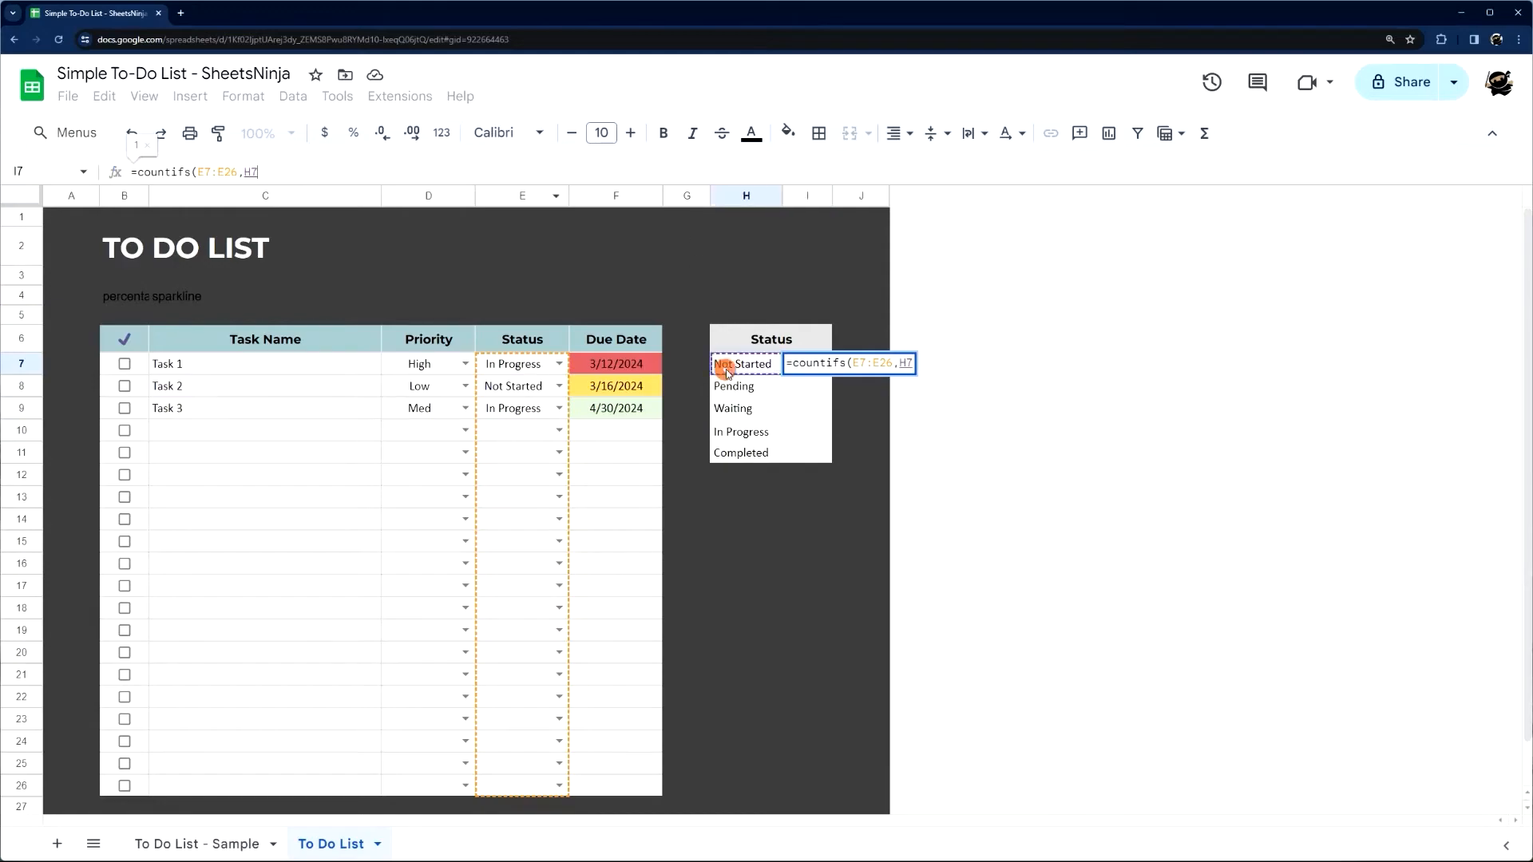
{"action": "key", "text": "Return"}
Copy the COUNTIFS formula from I7 down to I8 and inspect the range it references
{"action": "left_click", "coordinate": [814, 365]}
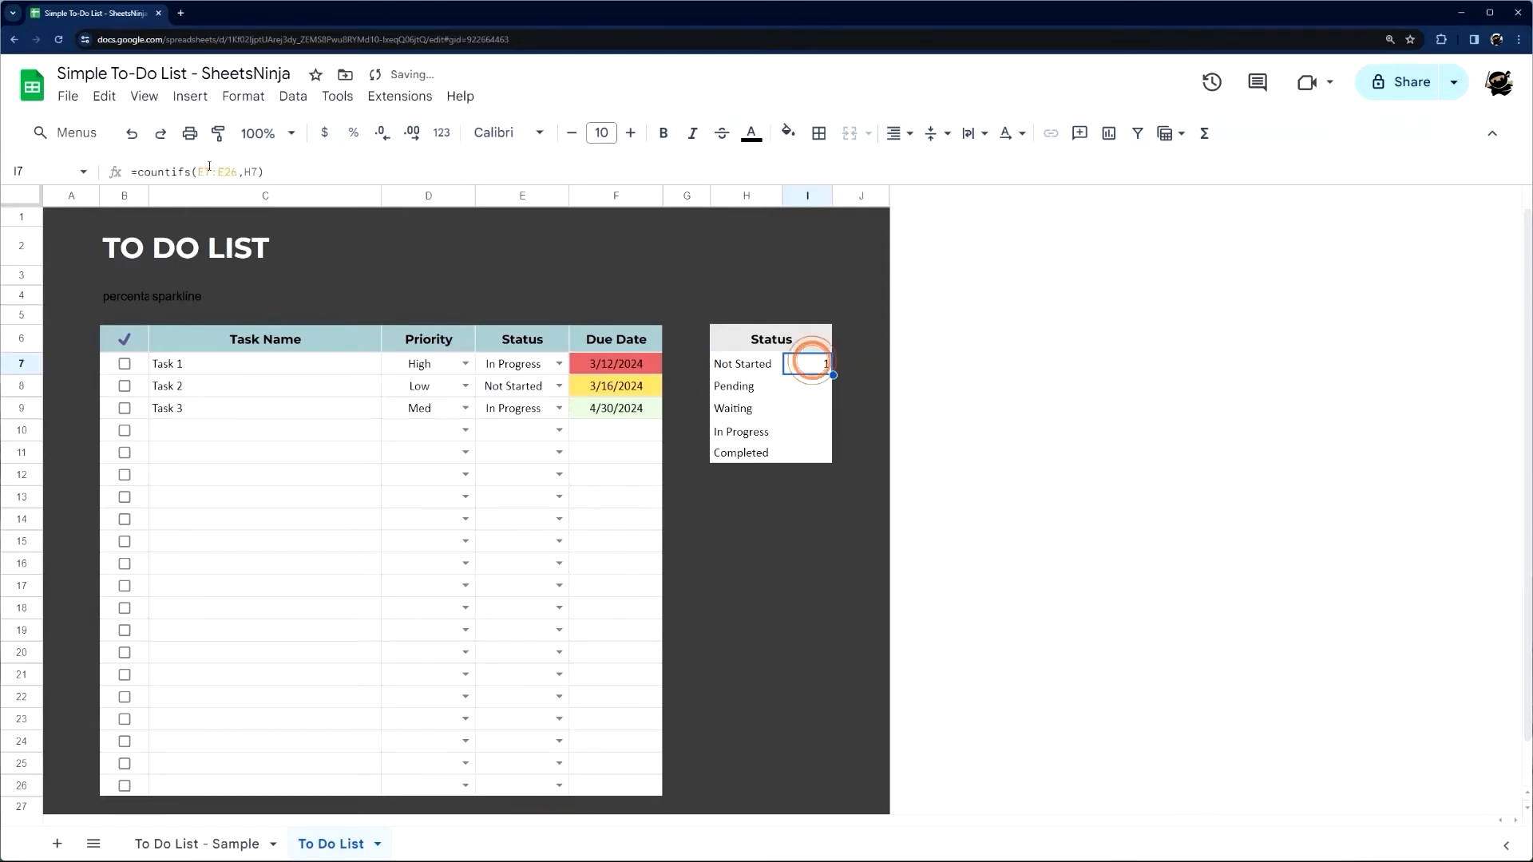
{"action": "left_click", "coordinate": [198, 172]}
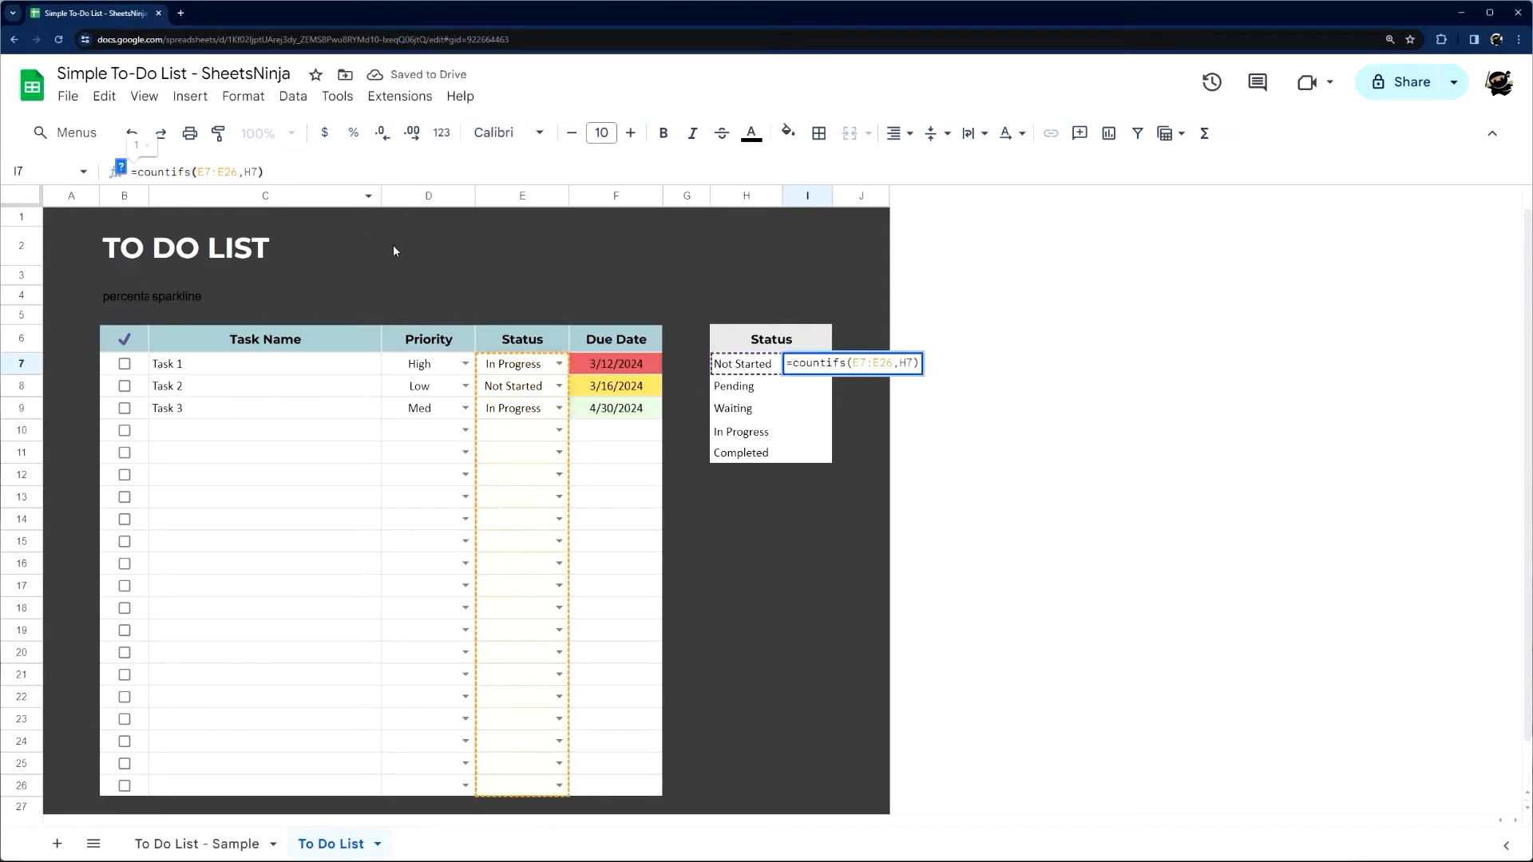
{"action": "key", "text": "Escape"}
{"action": "left_click_drag", "start_coordinate": [833, 375], "coordinate": [830, 385]}
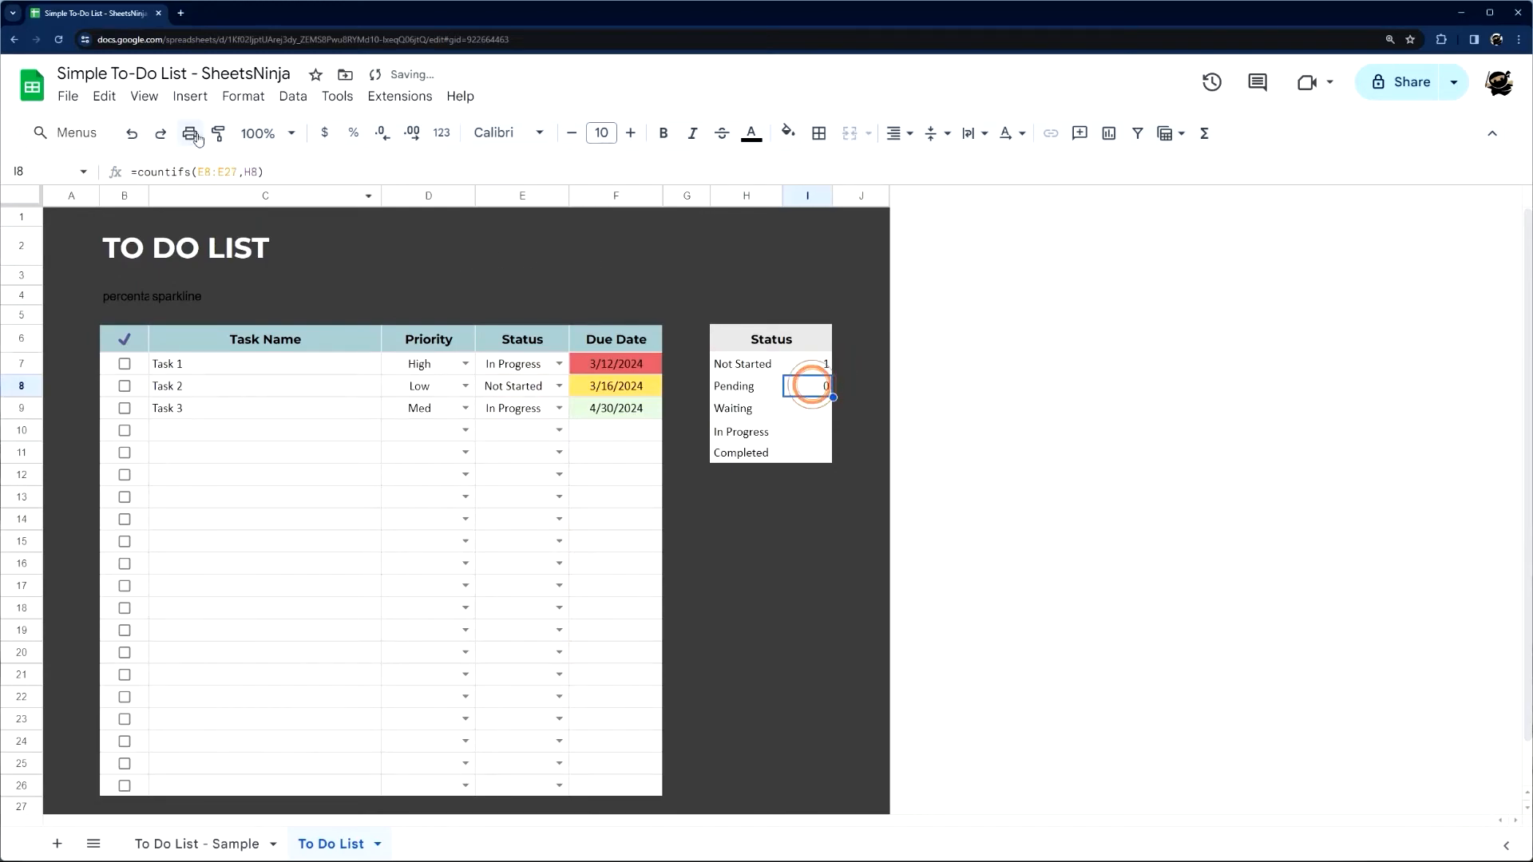
{"action": "left_click_drag", "start_coordinate": [197, 171], "coordinate": [237, 171]}
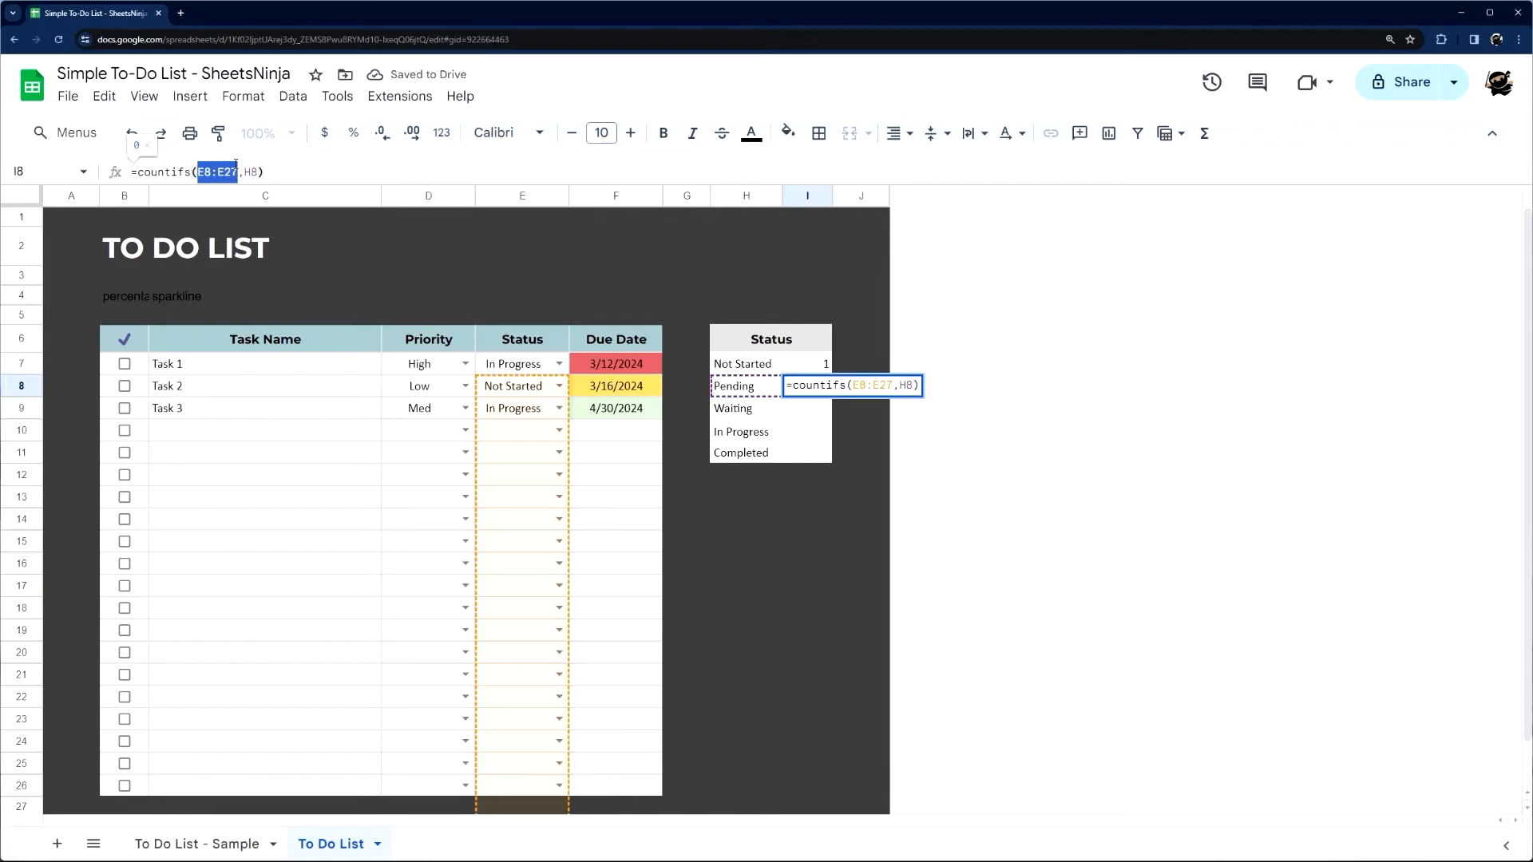
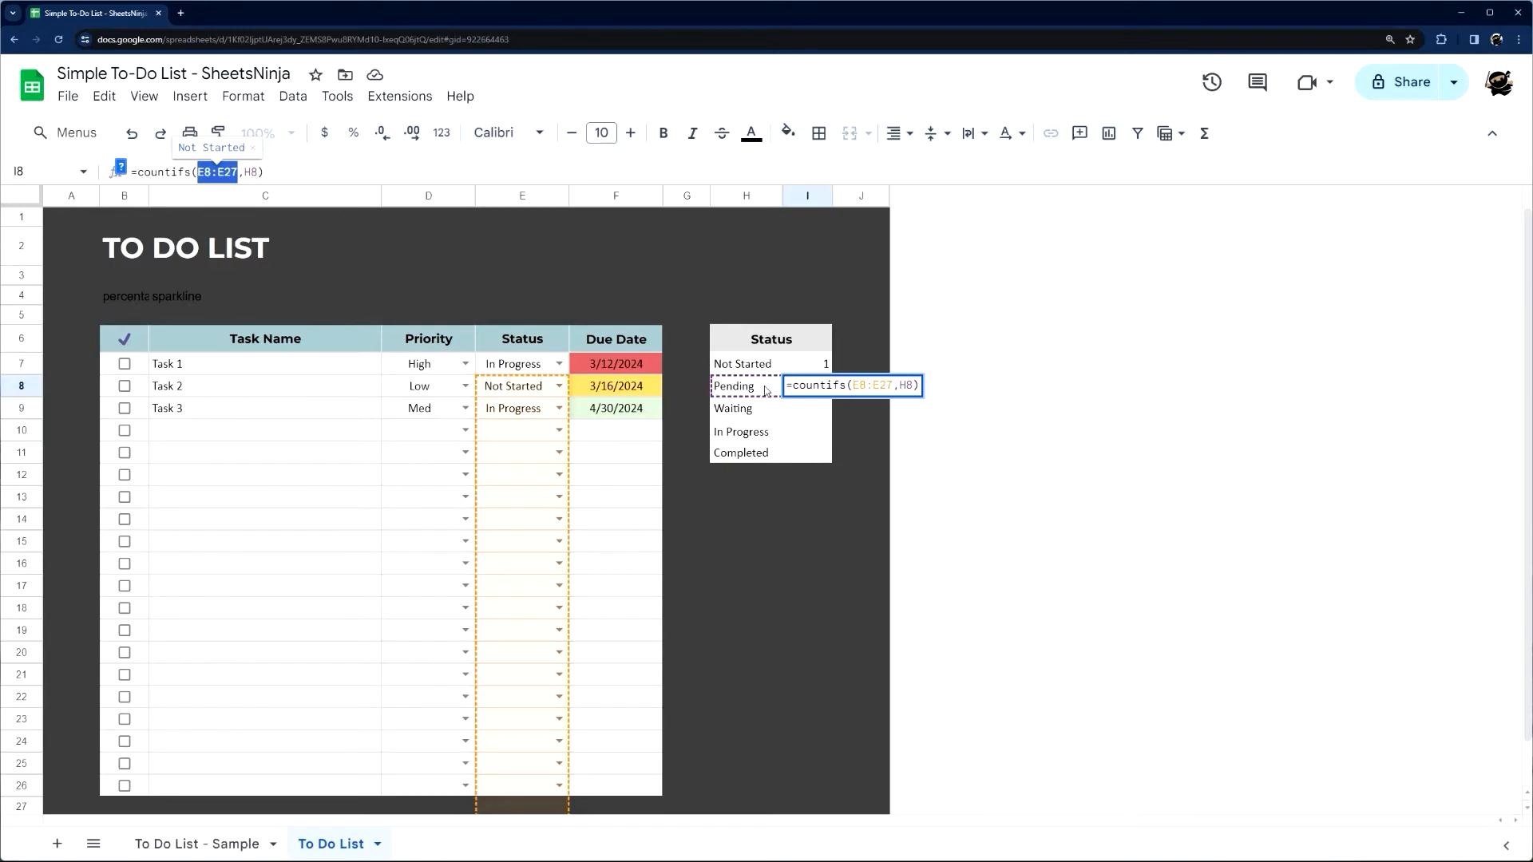
{"action": "key", "text": "Escape"}
Extend the COUNTIFS formula from I8 down to I10 and inspect which rows the In Progress formula covers
{"action": "left_click_drag", "start_coordinate": [833, 397], "coordinate": [806, 436]}
{"action": "left_click", "coordinate": [805, 432]}
{"action": "left_click", "coordinate": [218, 172]}
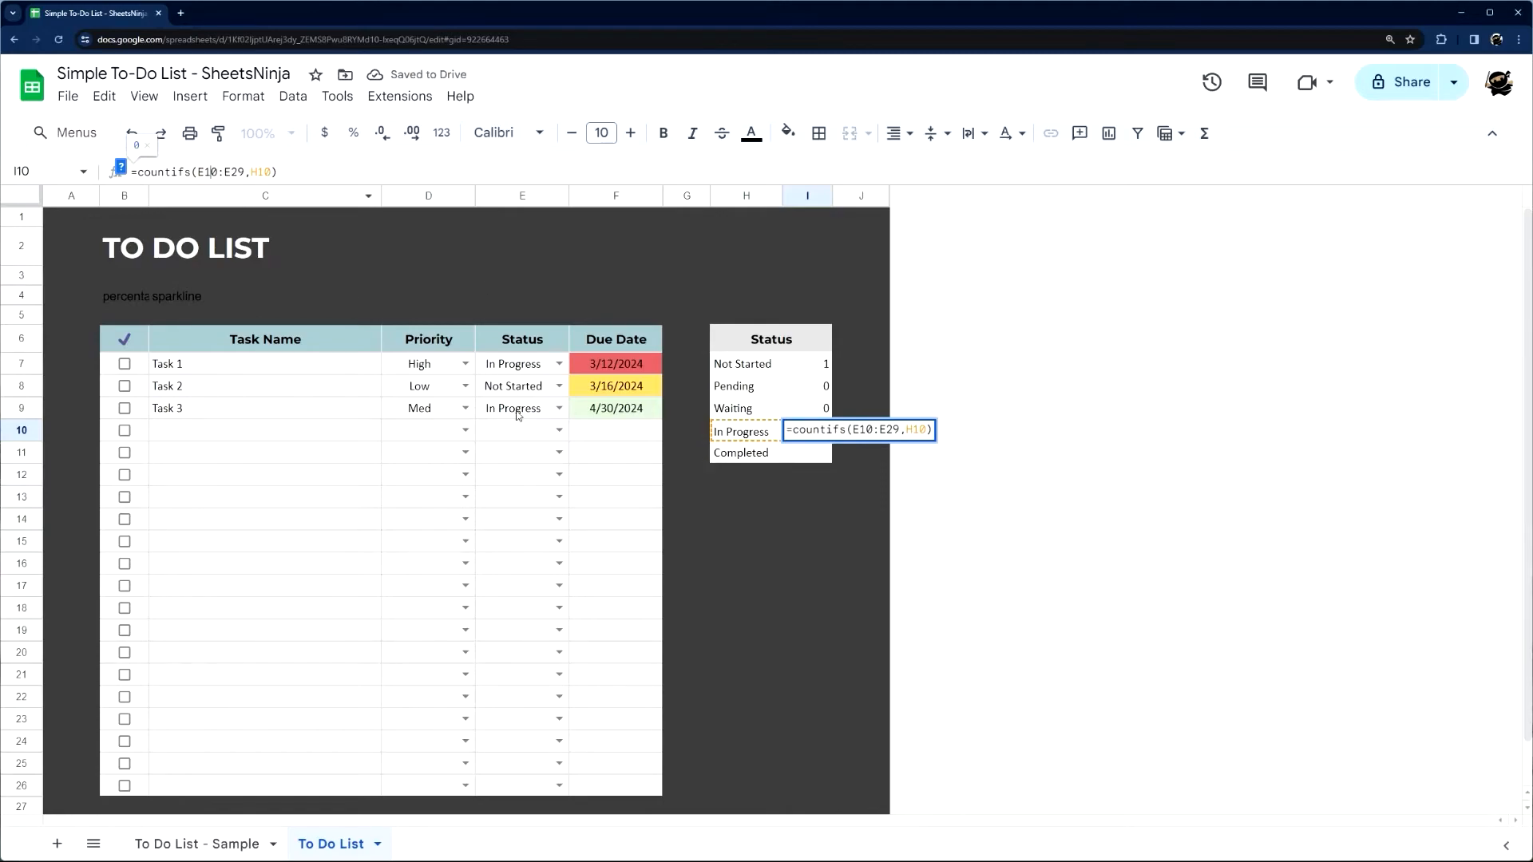
{"action": "key", "text": "Escape"}
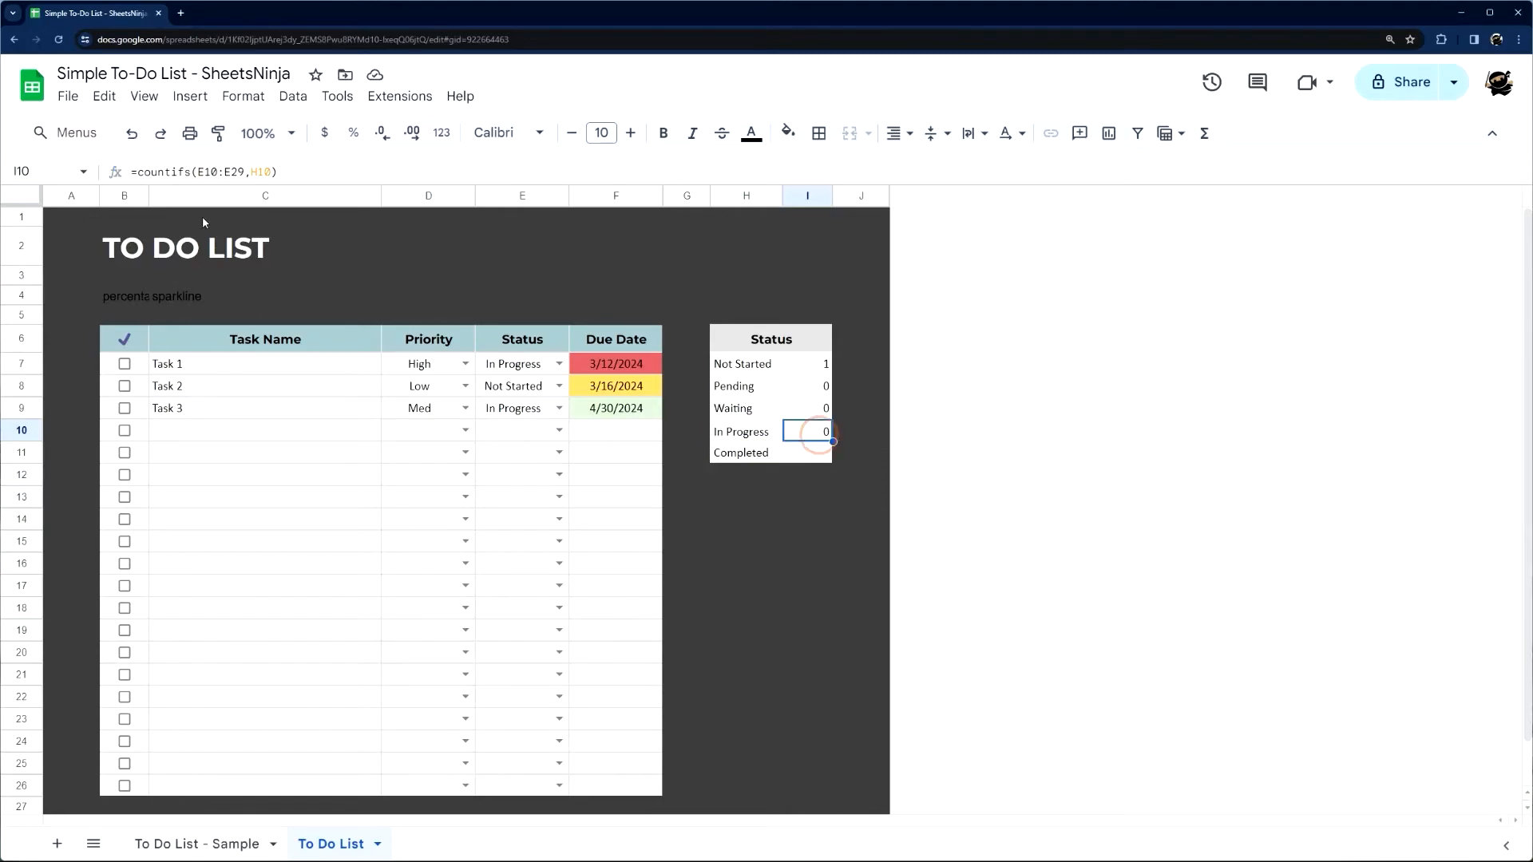
{"action": "left_click", "coordinate": [238, 167]}
{"action": "scroll", "coordinate": [444, 703], "scroll_direction": "down", "scroll_amount": 2}
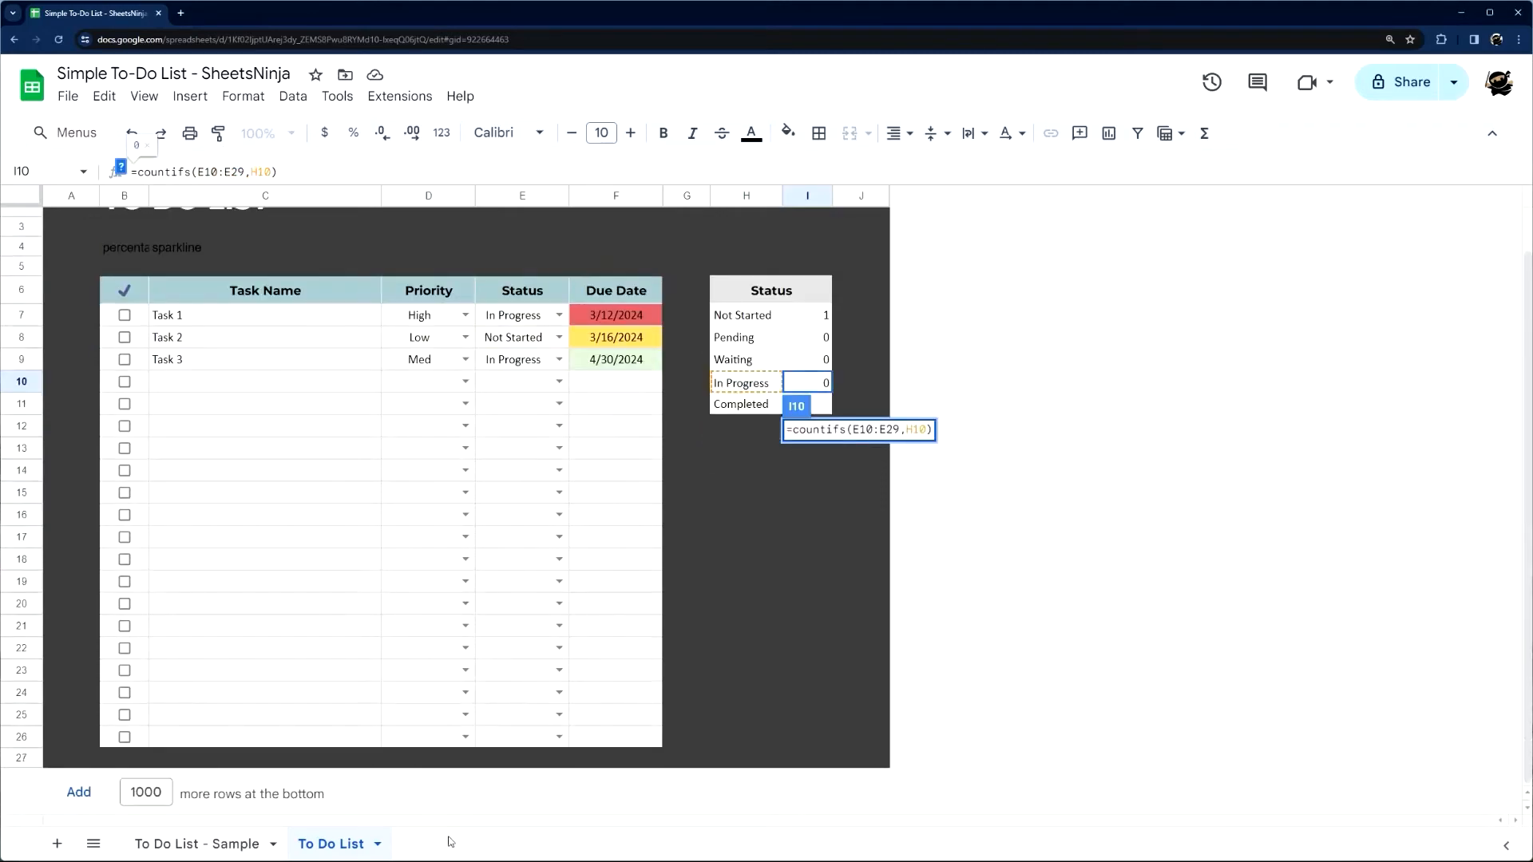
Clear the copied COUNTIFS formulas from I8:I10 in the Status summary table
{"action": "left_click", "coordinate": [21, 758]}
{"action": "scroll", "coordinate": [799, 447], "scroll_direction": "up", "scroll_amount": 2}
{"action": "left_click", "coordinate": [821, 418]}
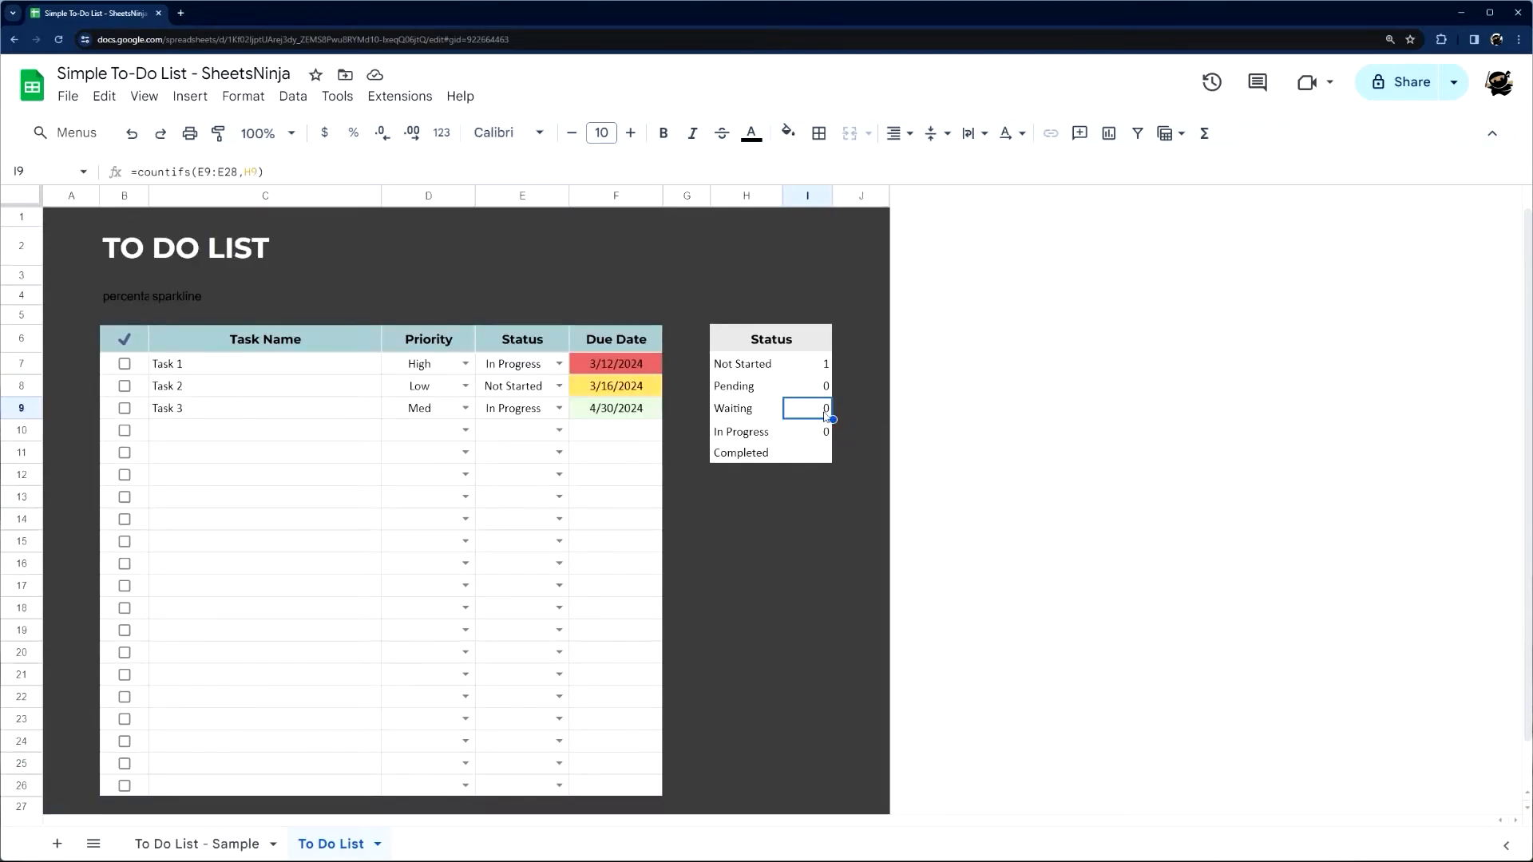
{"action": "left_click_drag", "start_coordinate": [822, 385], "coordinate": [822, 431]}
{"action": "key", "text": "Delete"}
Cycle the E7:E26 range in I7's COUNTIFS formula through its absolute and mixed reference forms back to relative
{"action": "left_click", "coordinate": [823, 363]}
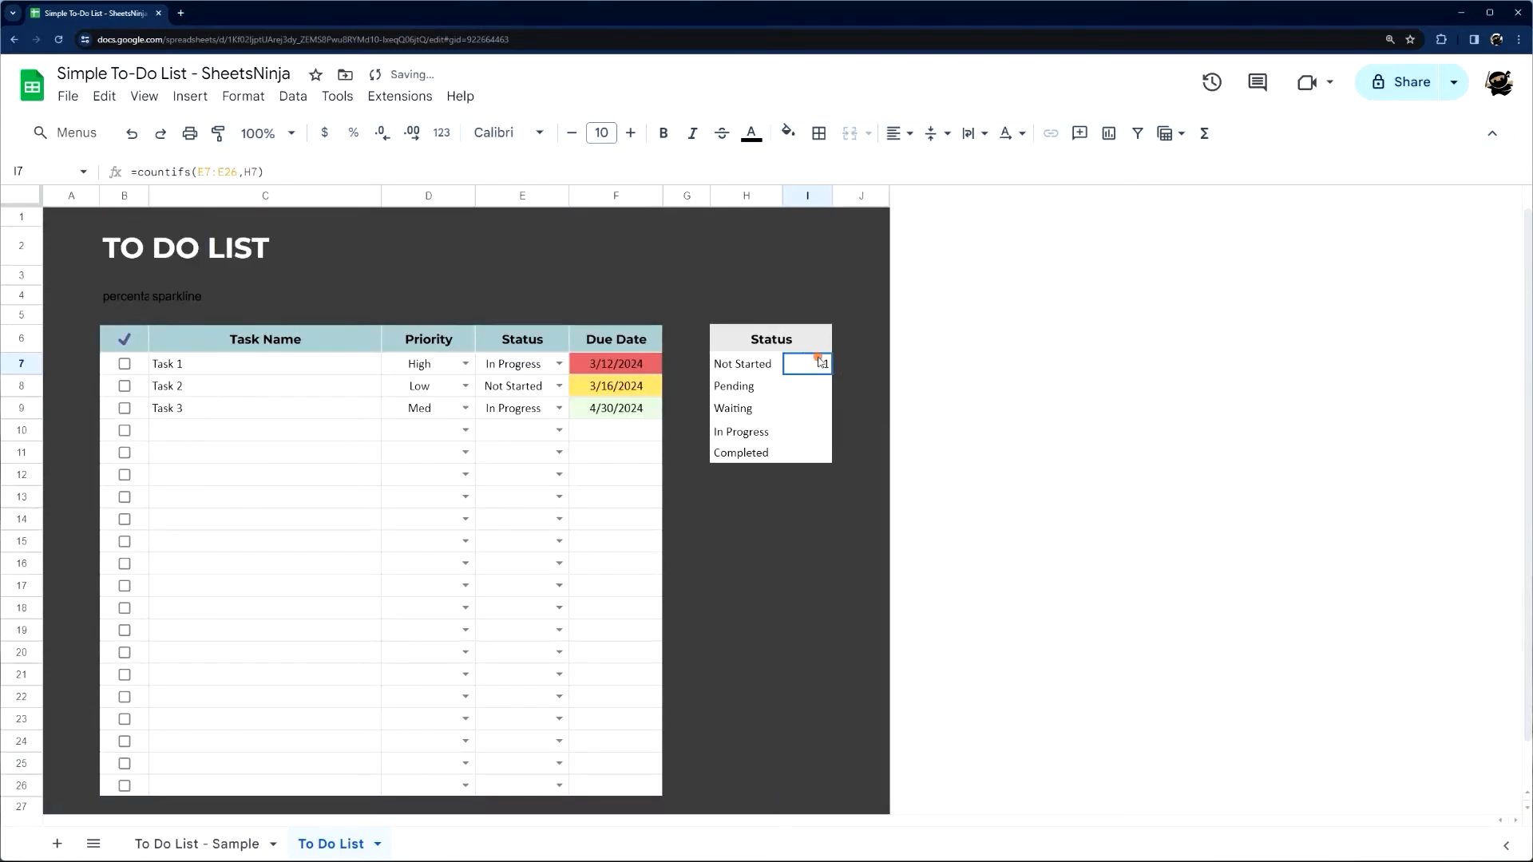
{"action": "left_click", "coordinate": [210, 173]}
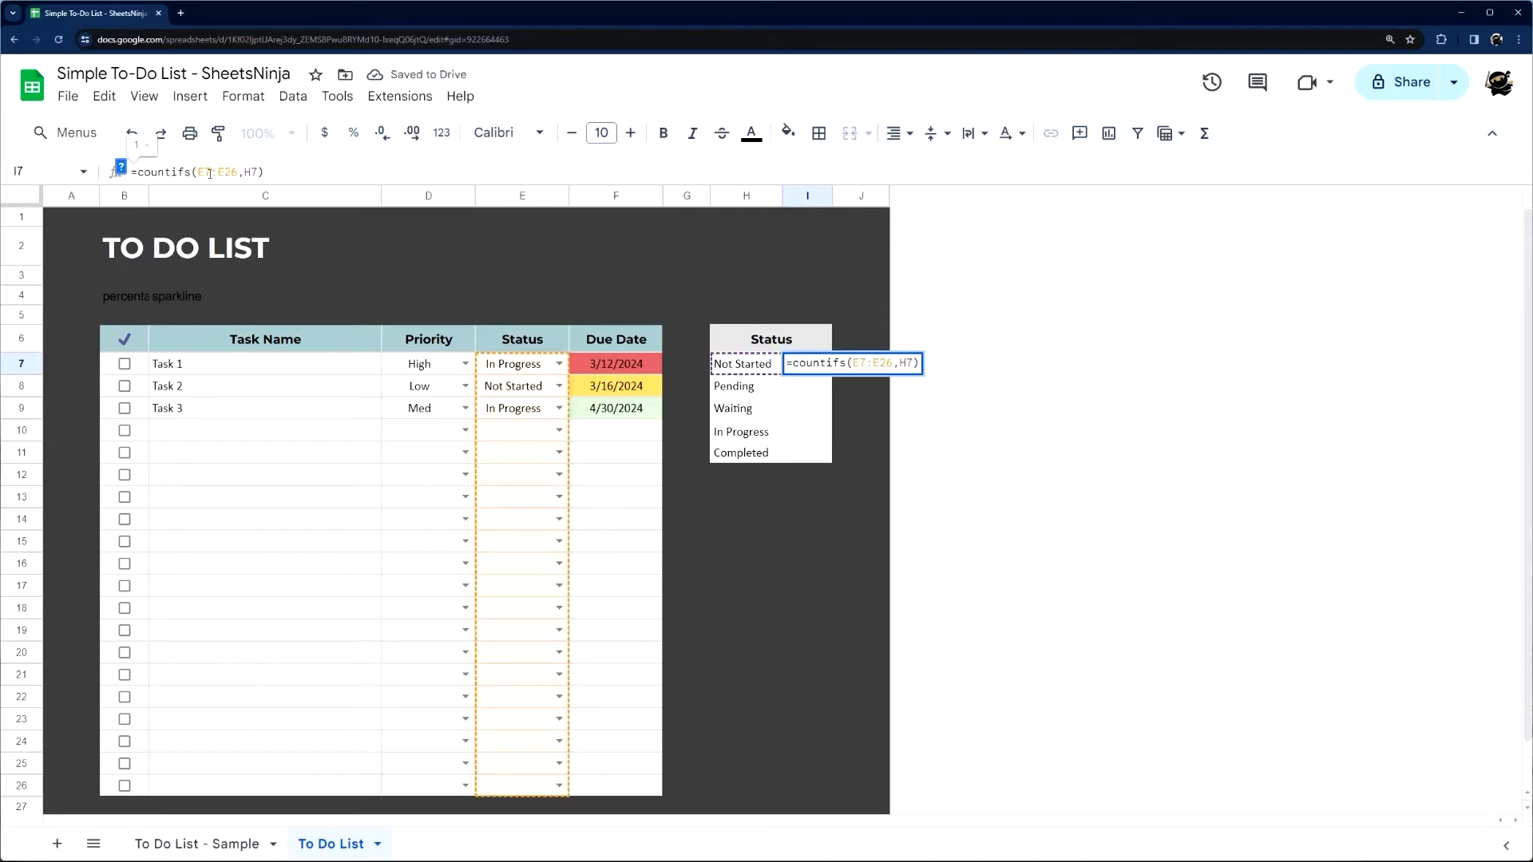
{"action": "key", "text": "F4"}
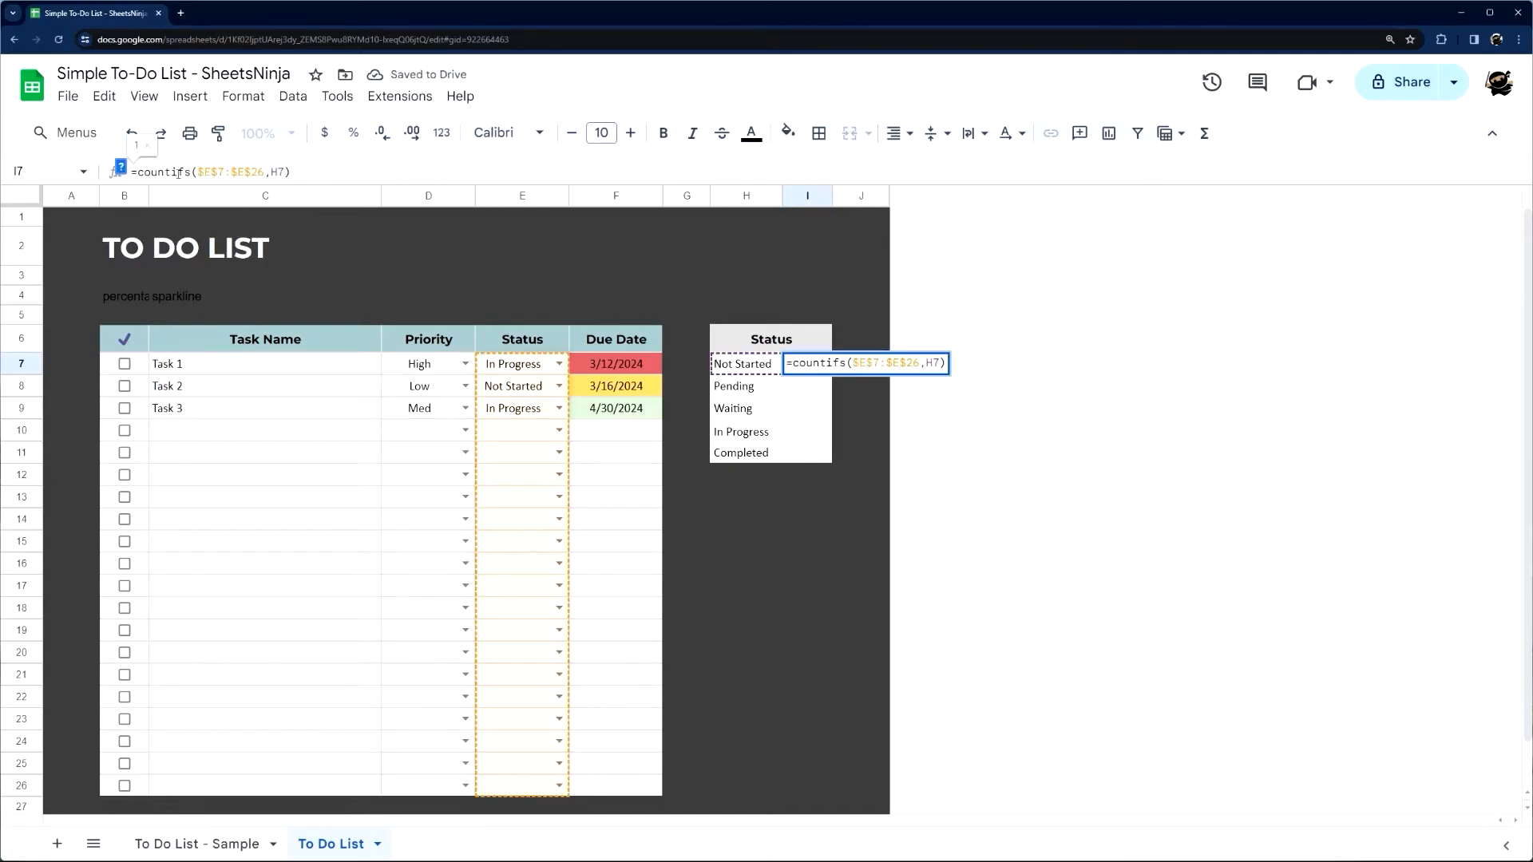
{"action": "key", "text": "F4"}
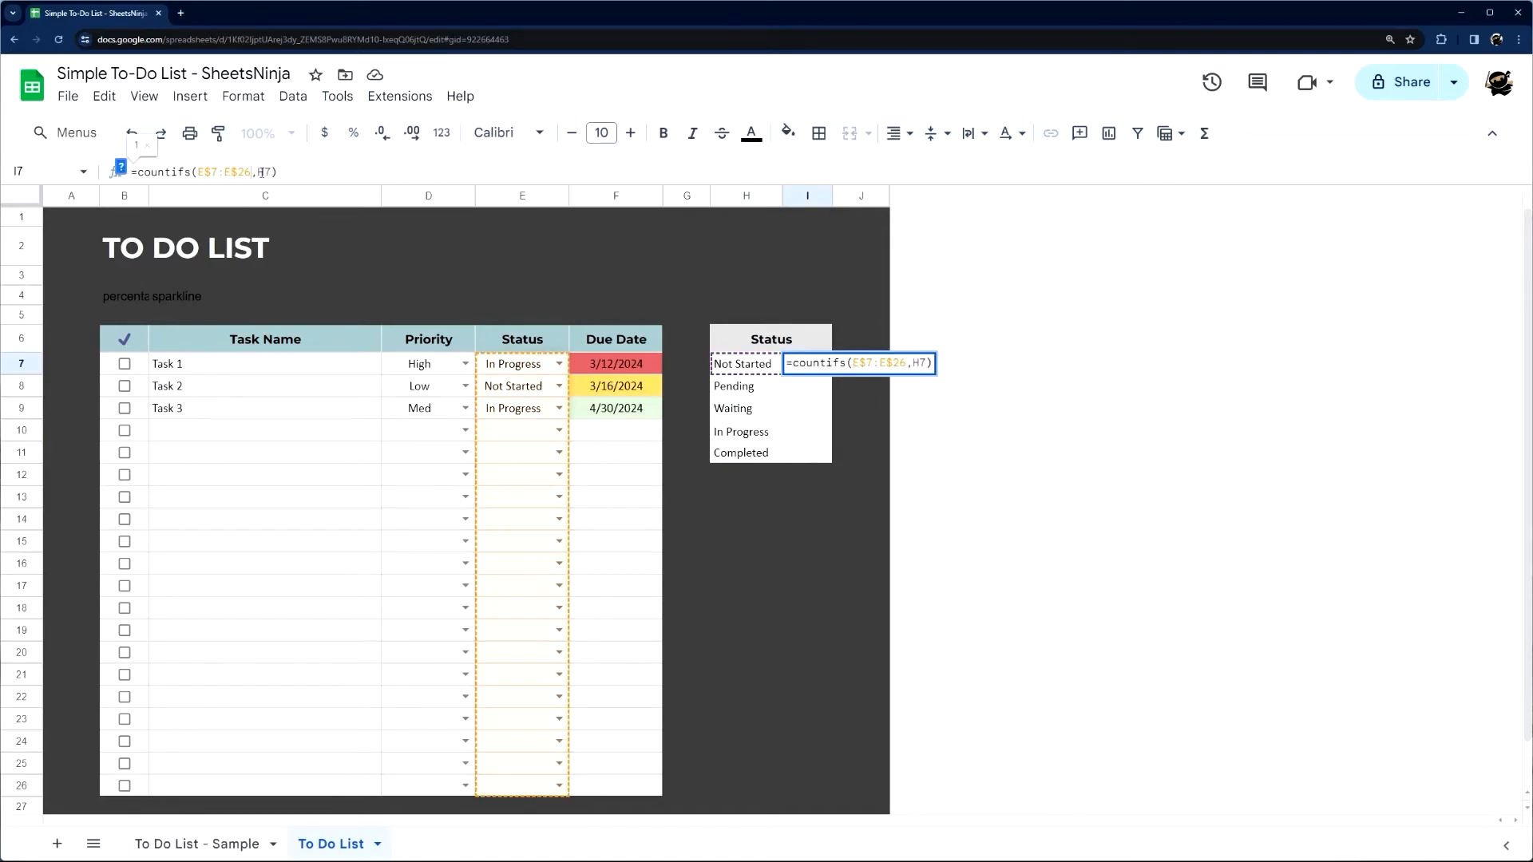
{"action": "key", "text": "F4"}
Lock the range in I7's COUNTIFS formula as $E$7:$E$26, keeping the H7 criterion relative
{"action": "left_click", "coordinate": [202, 170]}
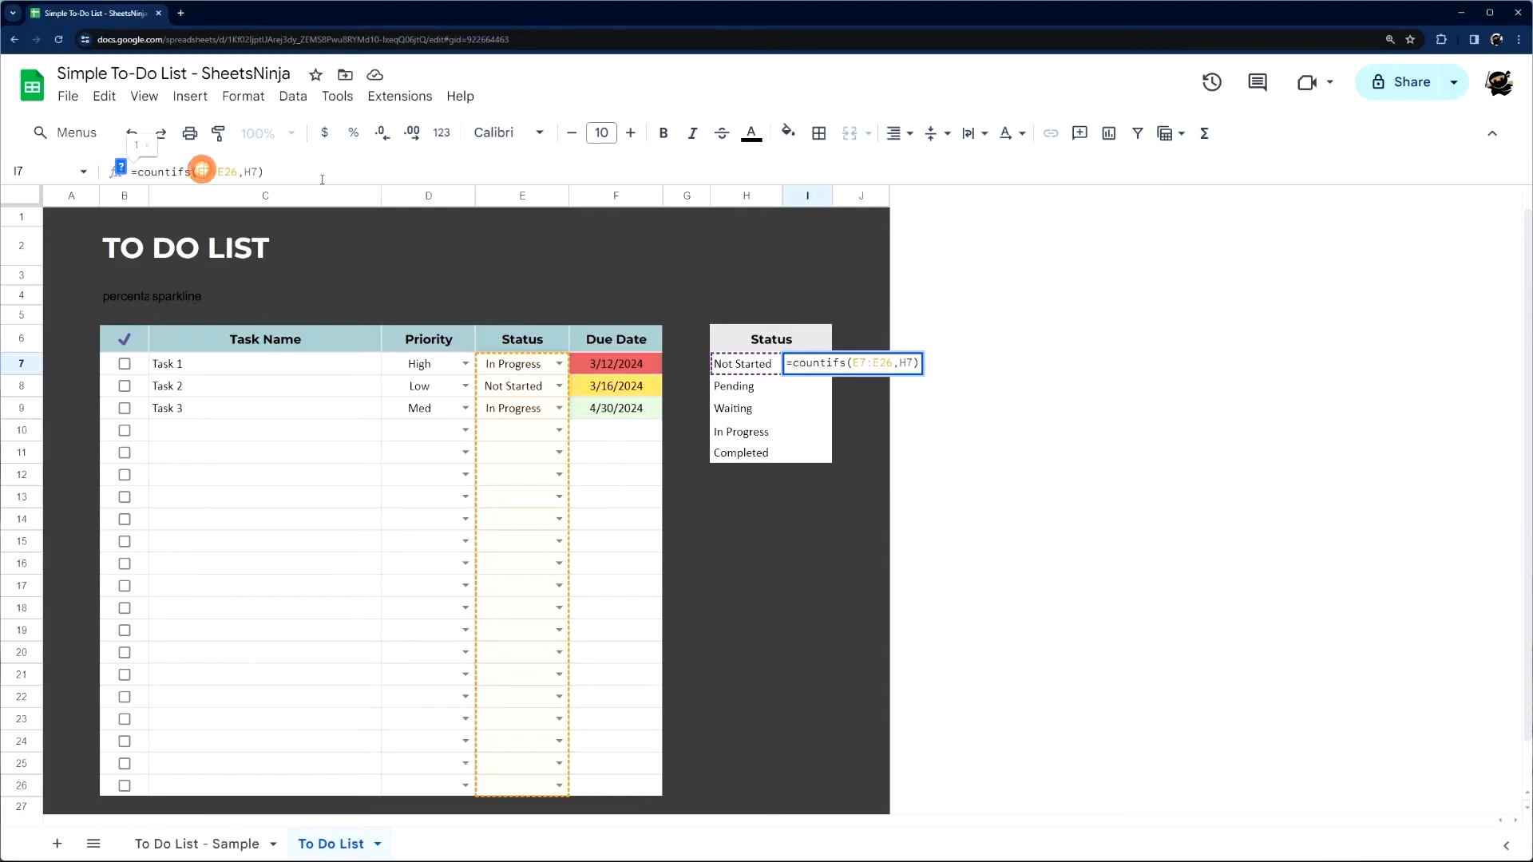
{"action": "type", "text": "$"}
{"action": "key", "text": "Right"}
{"action": "type", "text": "$"}
{"action": "key", "text": "Right"}
{"action": "key", "text": "Right"}
{"action": "type", "text": "$"}
{"action": "key", "text": "Right"}
{"action": "type", "text": "$"}
{"action": "key", "text": "End"}
{"action": "left_click_drag", "start_coordinate": [194, 172], "coordinate": [209, 171]}
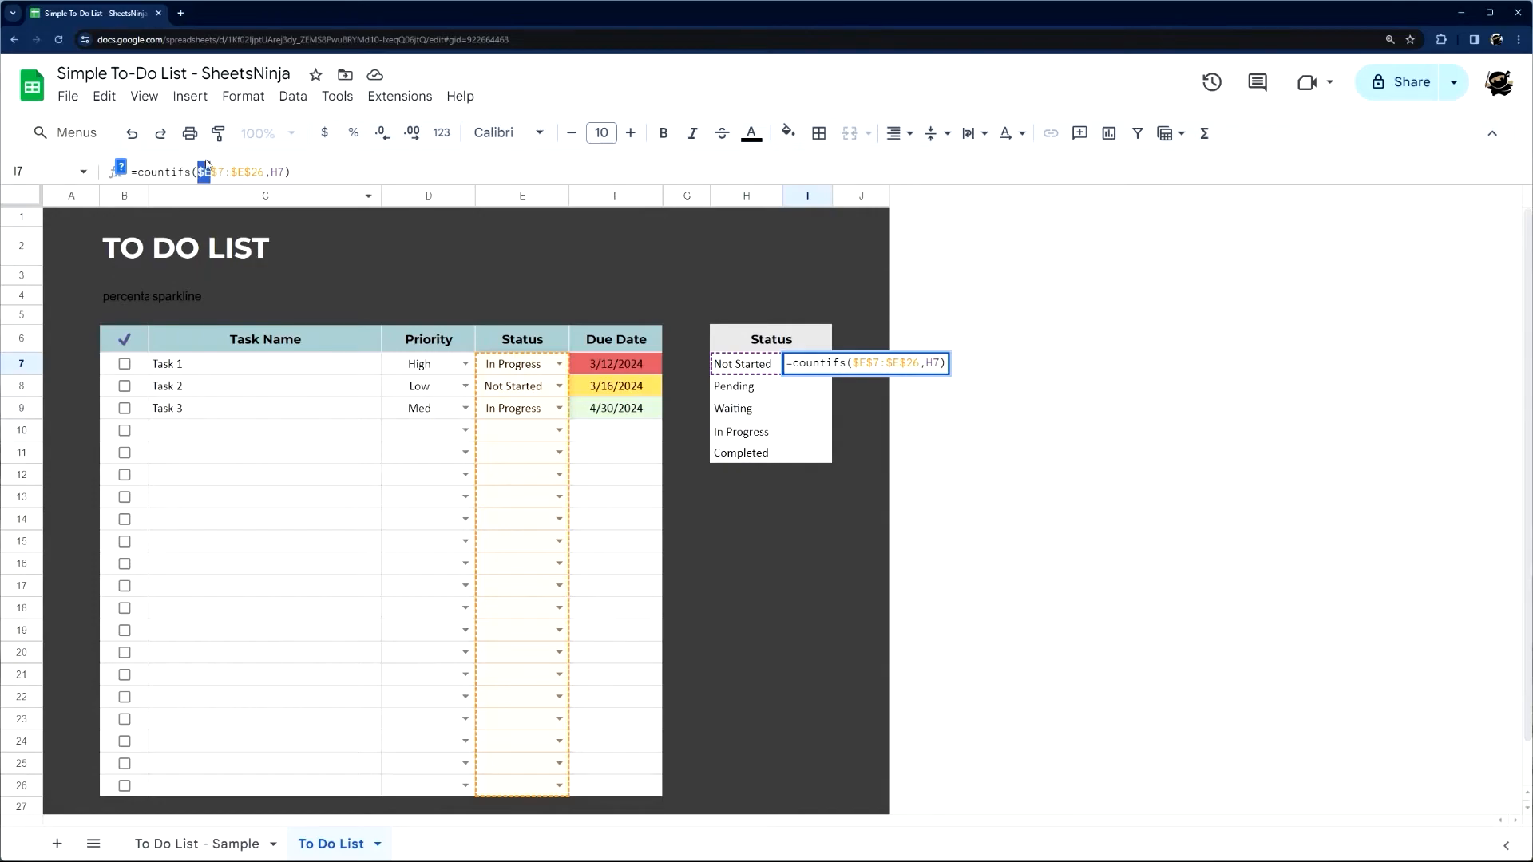
{"action": "left_click_drag", "start_coordinate": [271, 170], "coordinate": [285, 171]}
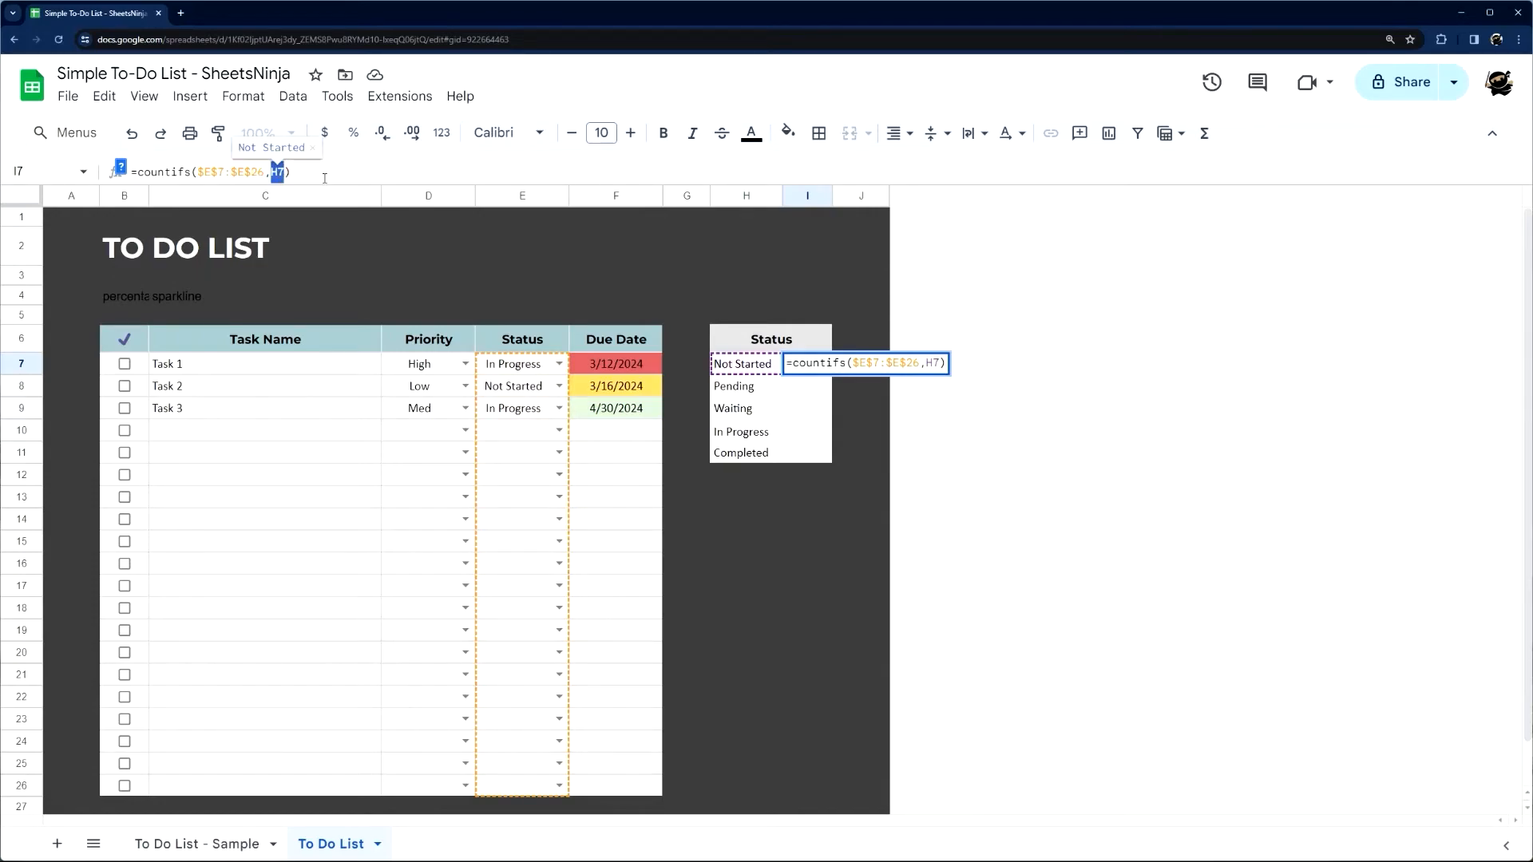
{"action": "key", "text": "Return"}
Examine the criterion reference in I7 and the status labels in H7:H10 that it should match
{"action": "left_click", "coordinate": [756, 363]}
{"action": "left_click", "coordinate": [813, 364]}
{"action": "left_click", "coordinate": [278, 171]}
{"action": "left_click", "coordinate": [756, 366]}
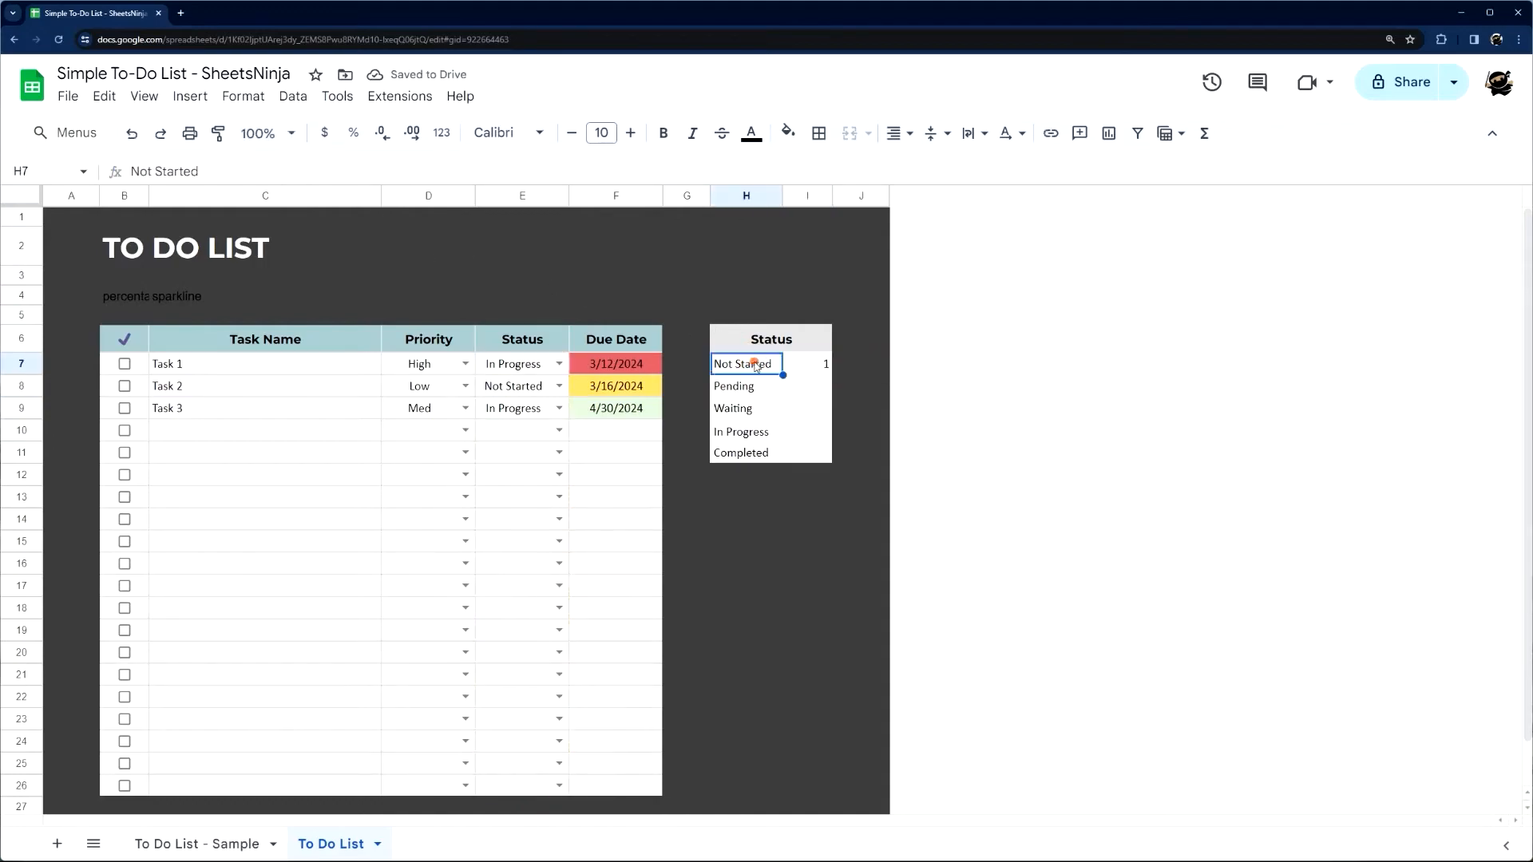
{"action": "left_click", "coordinate": [735, 387]}
{"action": "left_click", "coordinate": [735, 408]}
{"action": "left_click", "coordinate": [739, 432]}
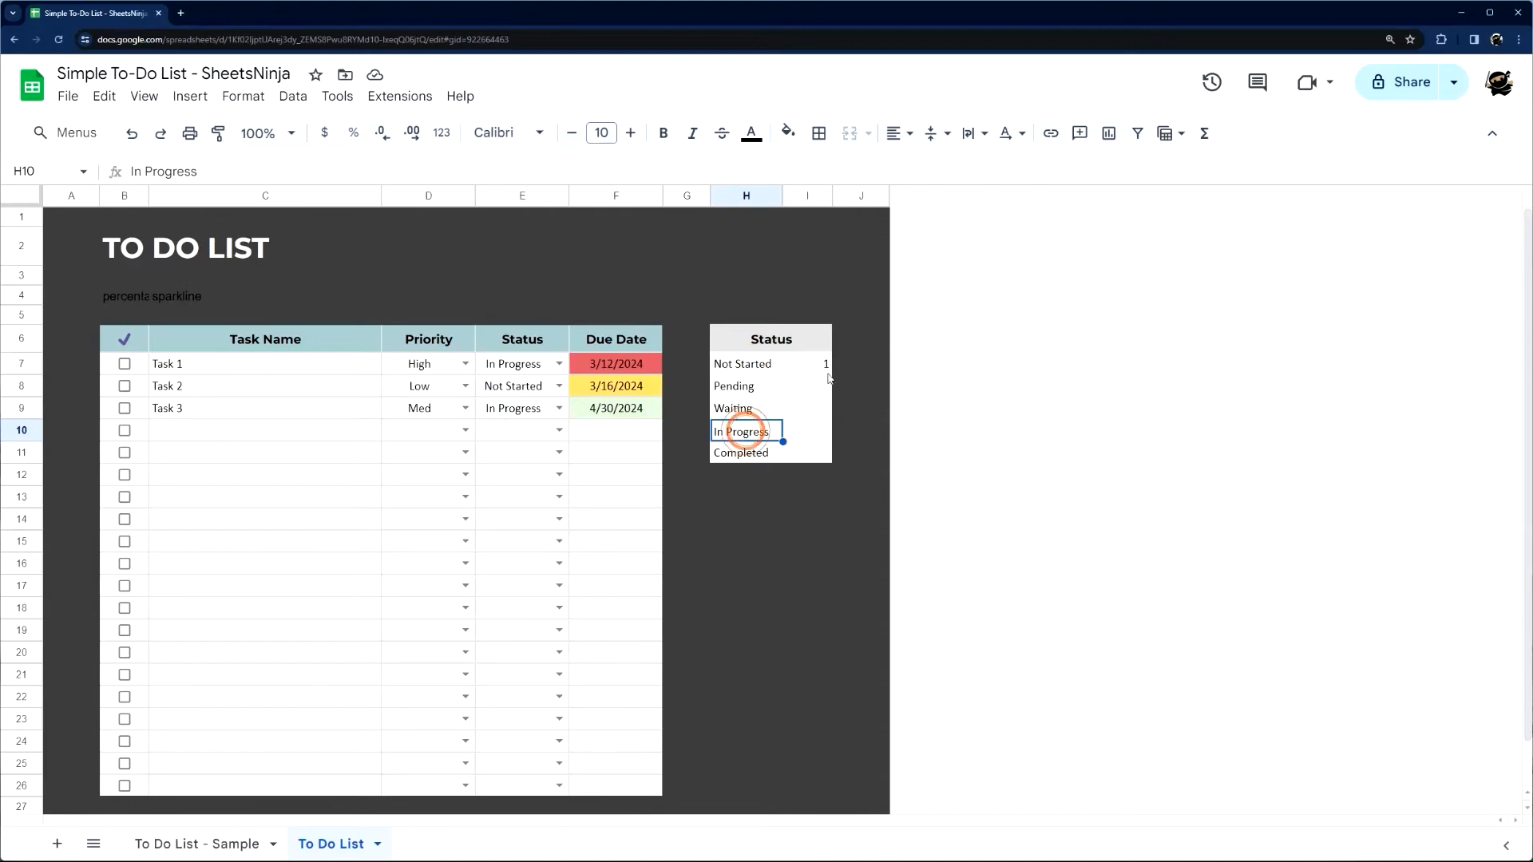
Copy the COUNTIFS formula from I7 down to I10 and inspect the range used by the In Progress formula
{"action": "left_click", "coordinate": [823, 365]}
{"action": "left_click_drag", "start_coordinate": [831, 374], "coordinate": [819, 432]}
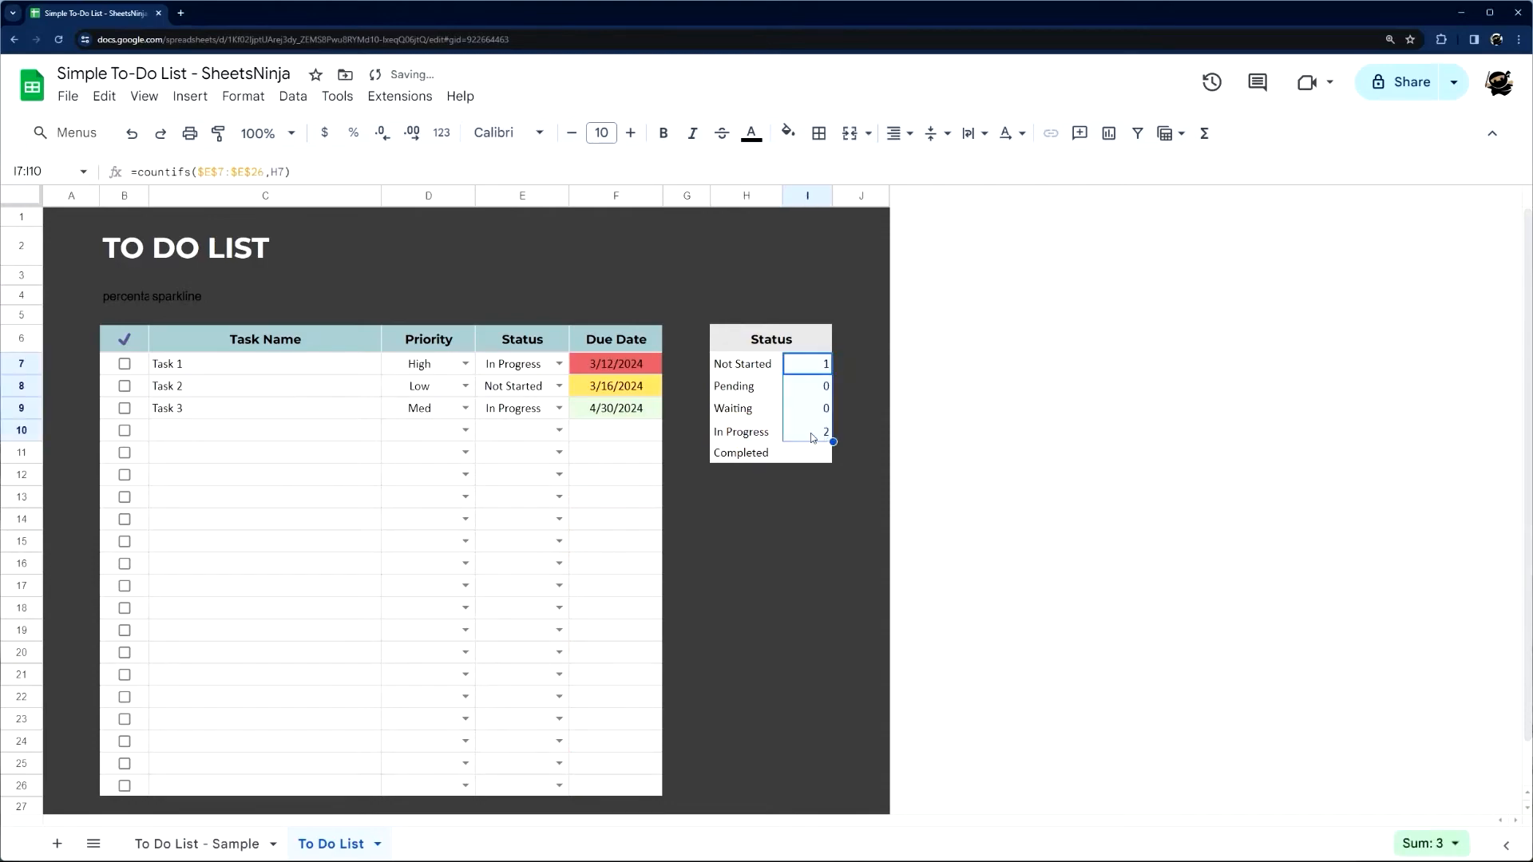
{"action": "left_click", "coordinate": [809, 439]}
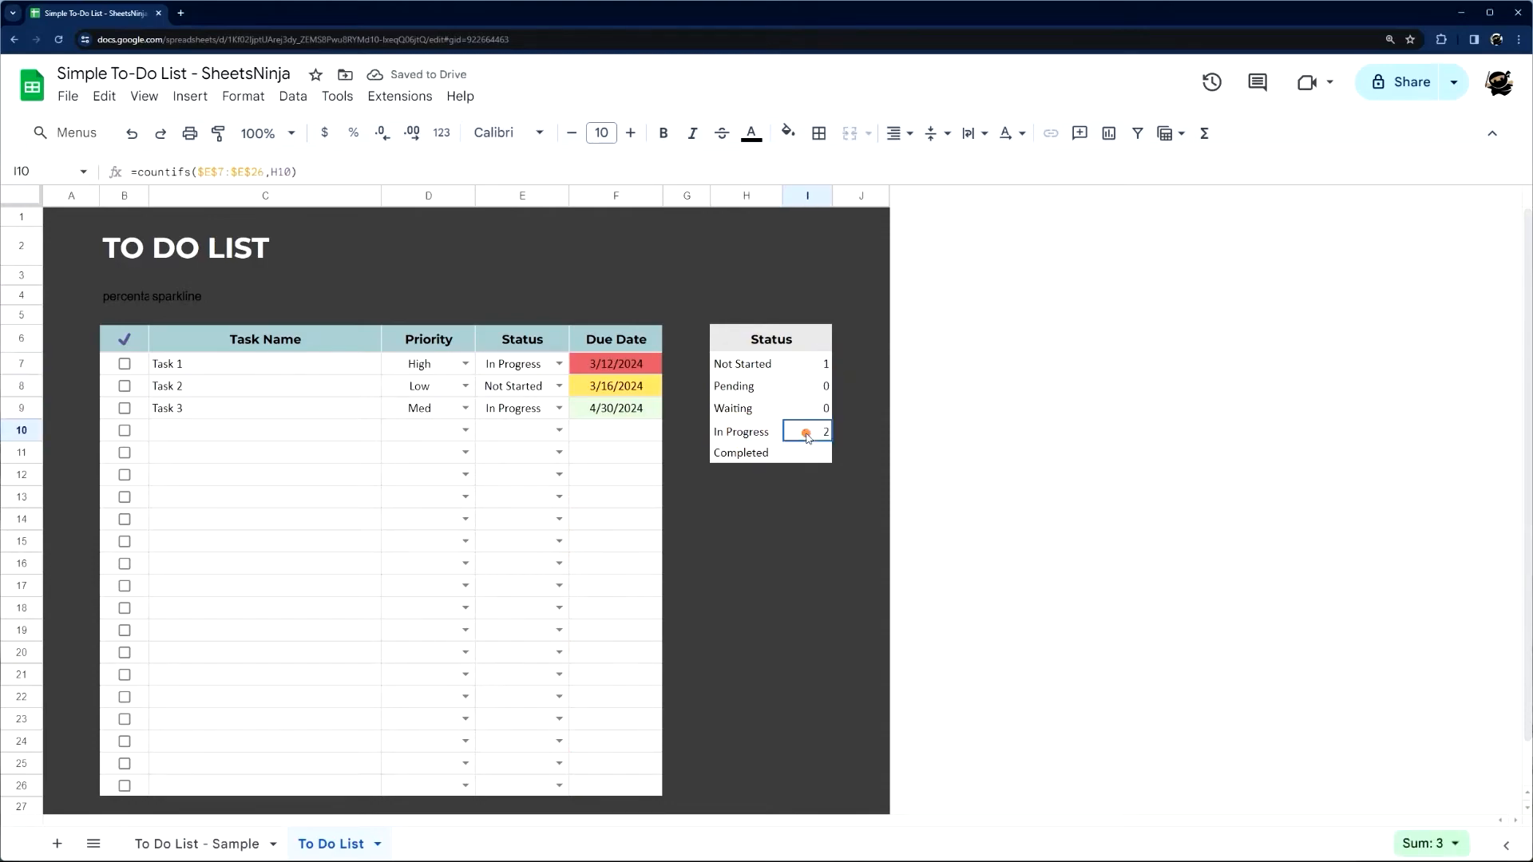
{"action": "left_click", "coordinate": [231, 172]}
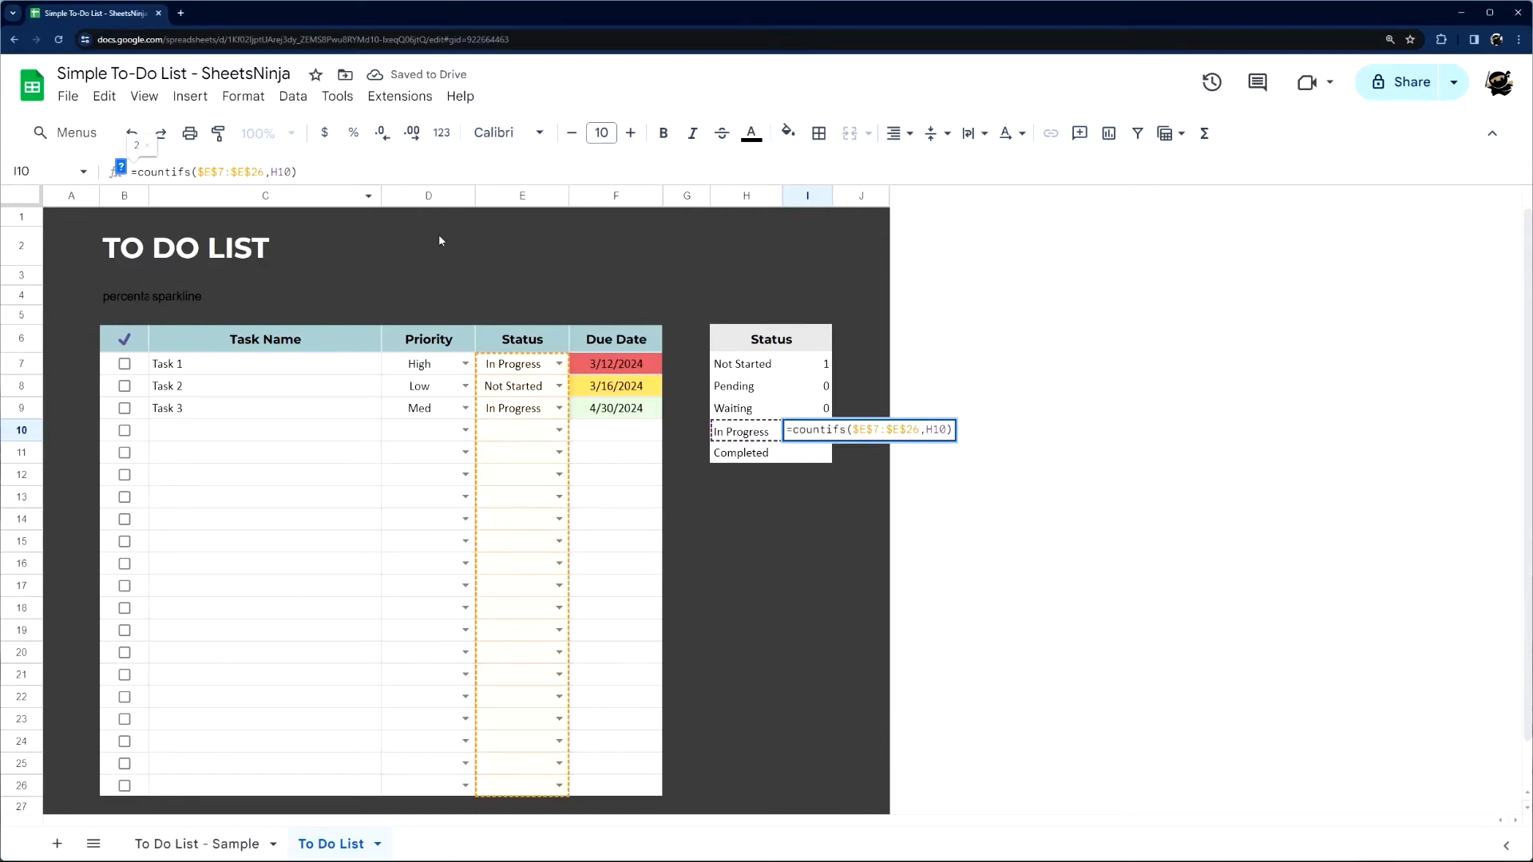
{"action": "key", "text": "Escape"}
Center the summary table's count cells I7:I11 horizontally
{"action": "left_click_drag", "start_coordinate": [822, 364], "coordinate": [814, 453]}
{"action": "left_click", "coordinate": [902, 136]}
{"action": "left_click", "coordinate": [928, 167]}
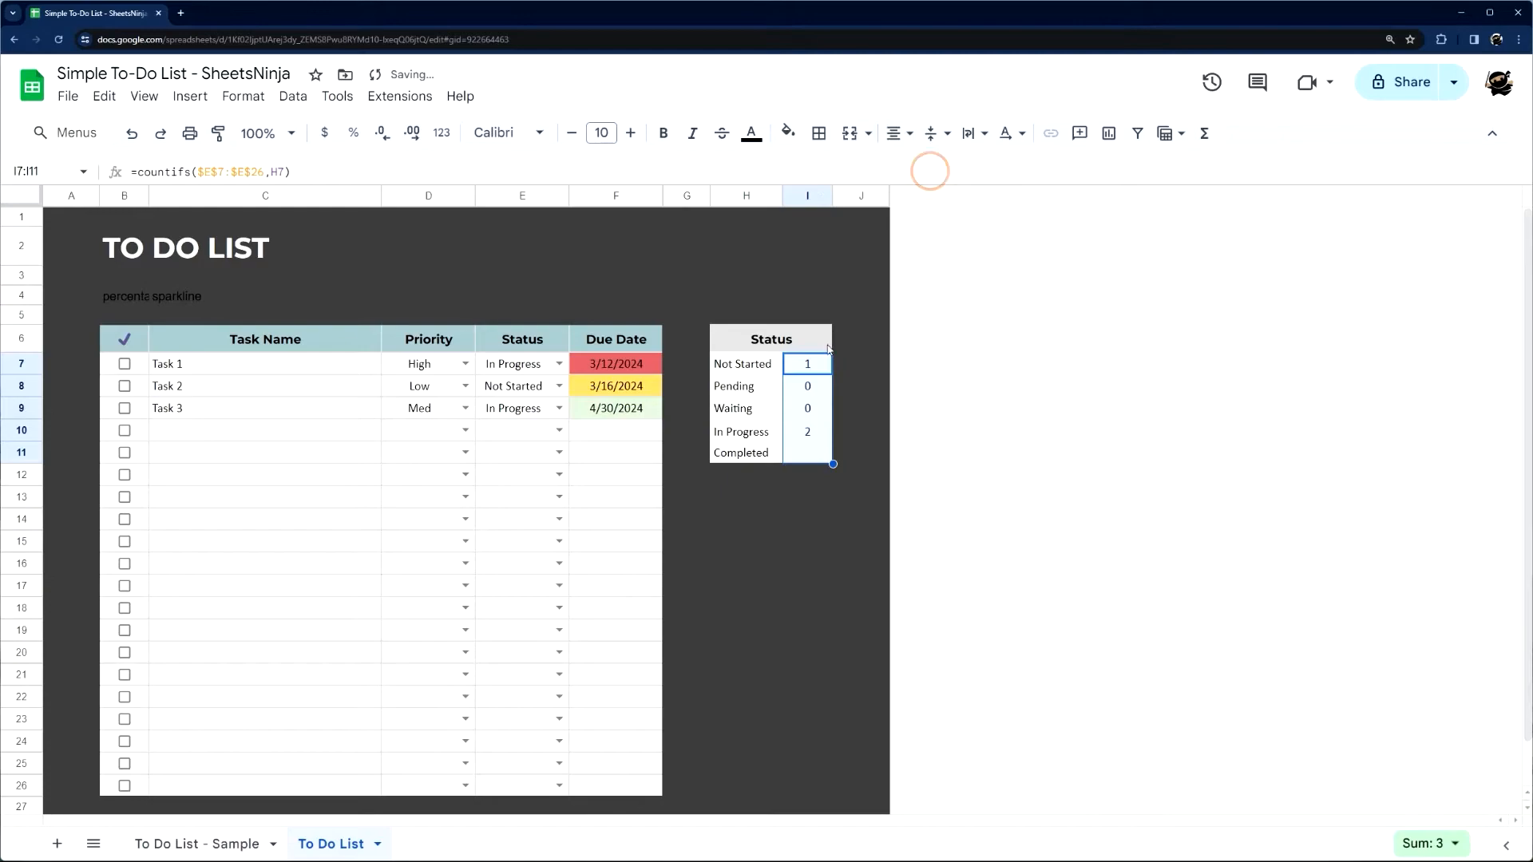
{"action": "left_click", "coordinate": [809, 459]}
{"action": "key", "text": "Left"}
{"action": "left_click", "coordinate": [813, 458]}
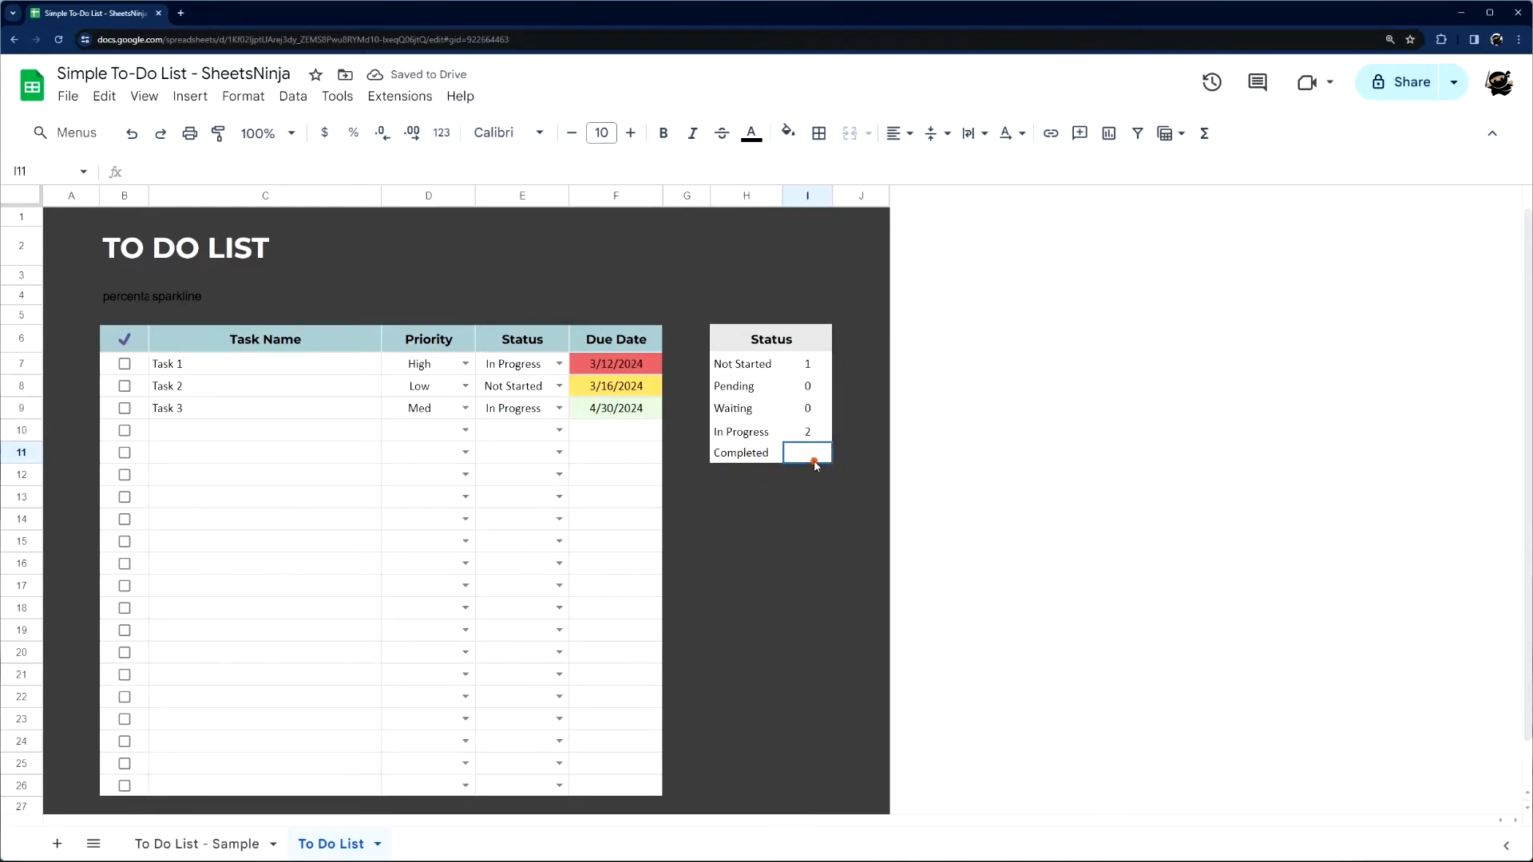
{"action": "left_click", "coordinate": [809, 364]}
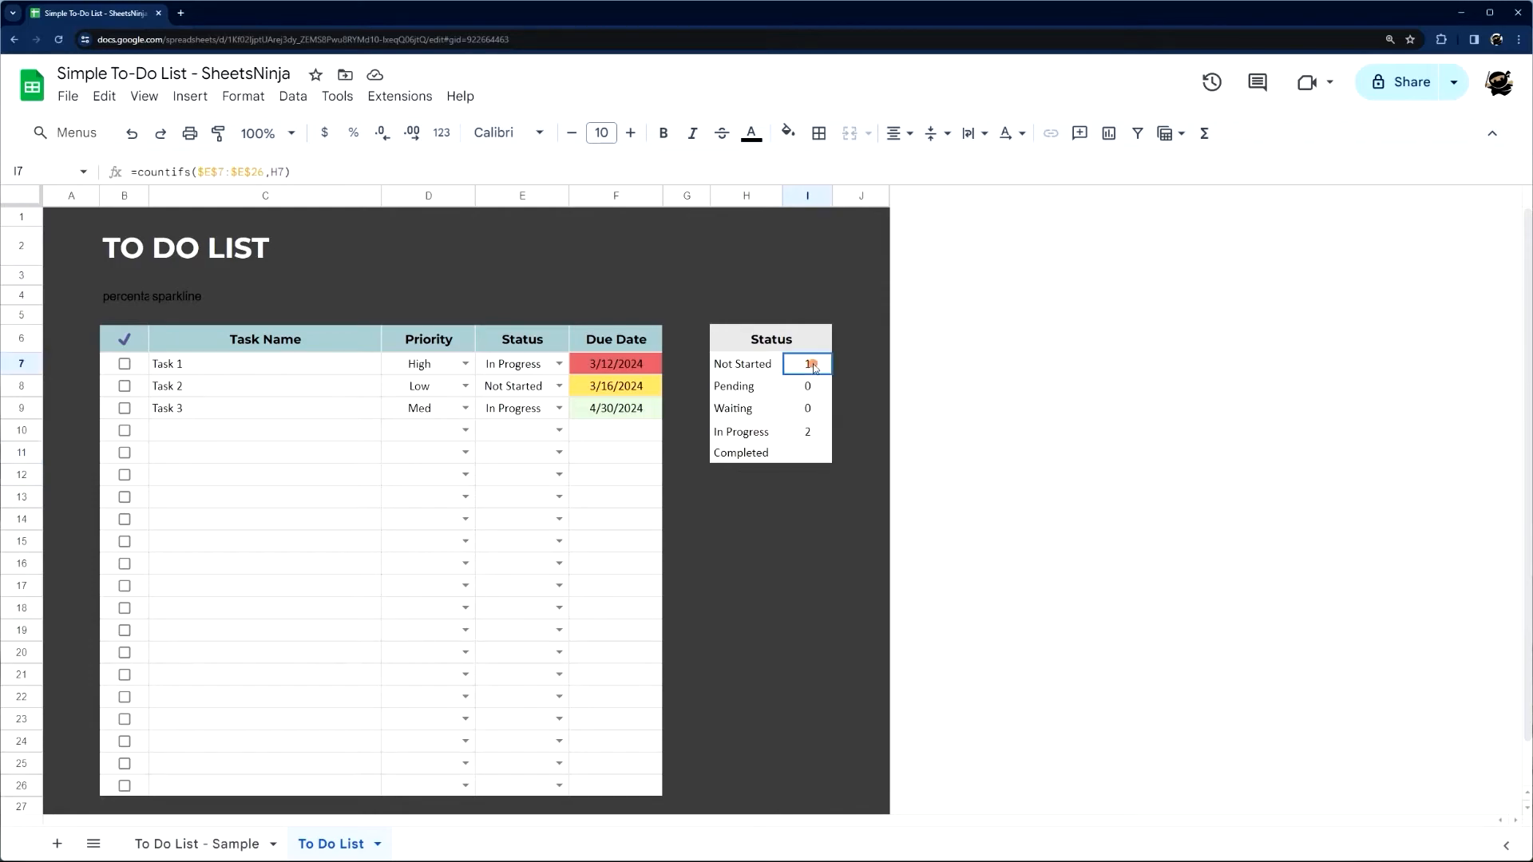
Tick Task 1's checkbox in B7 and check the In Progress count in I10
{"action": "left_click", "coordinate": [125, 364]}
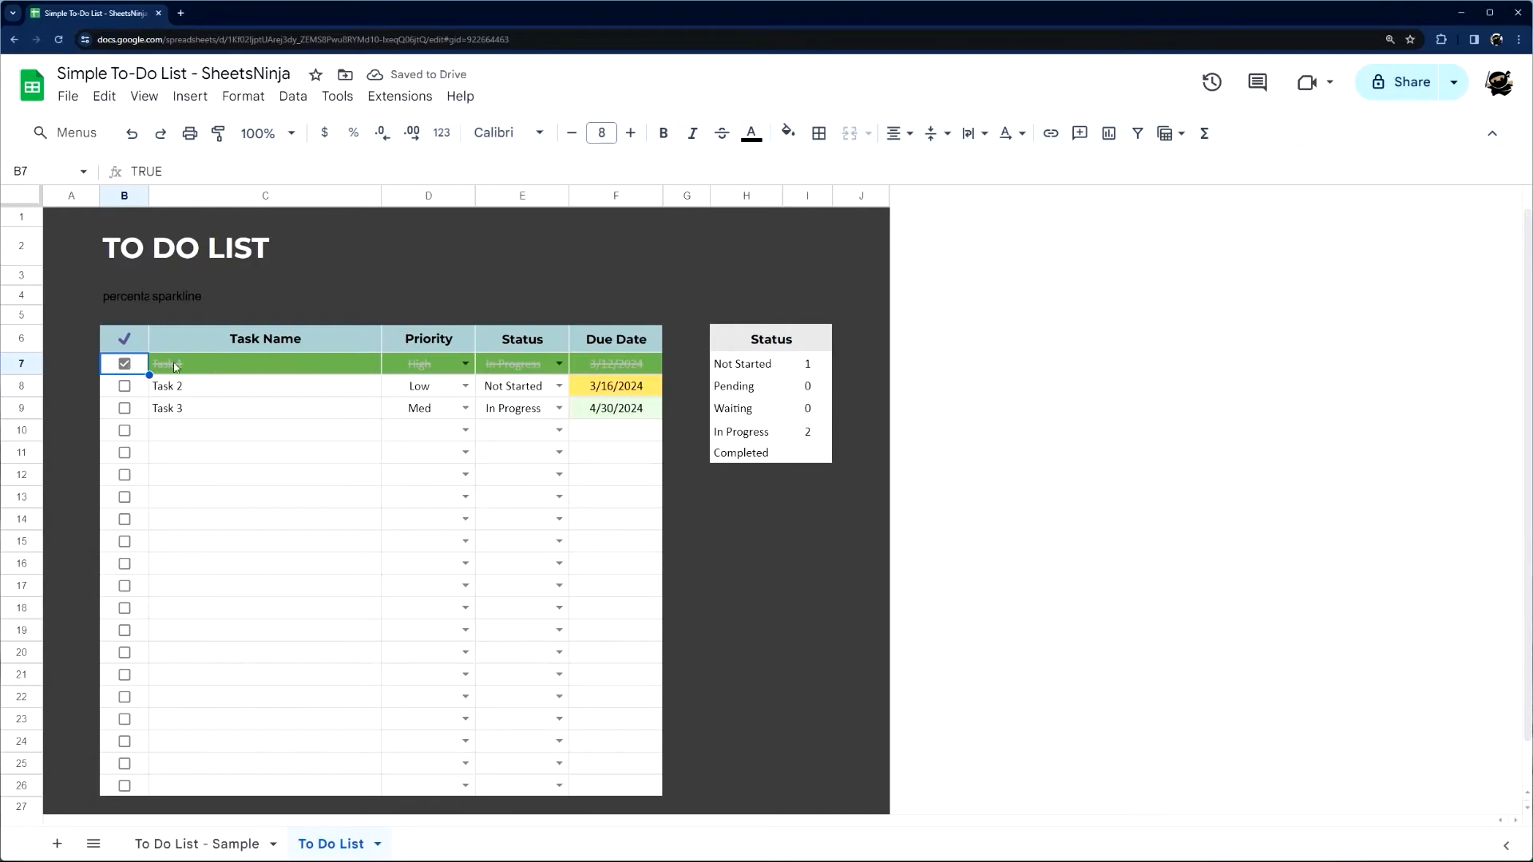
{"action": "left_click_drag", "start_coordinate": [187, 362], "coordinate": [639, 374]}
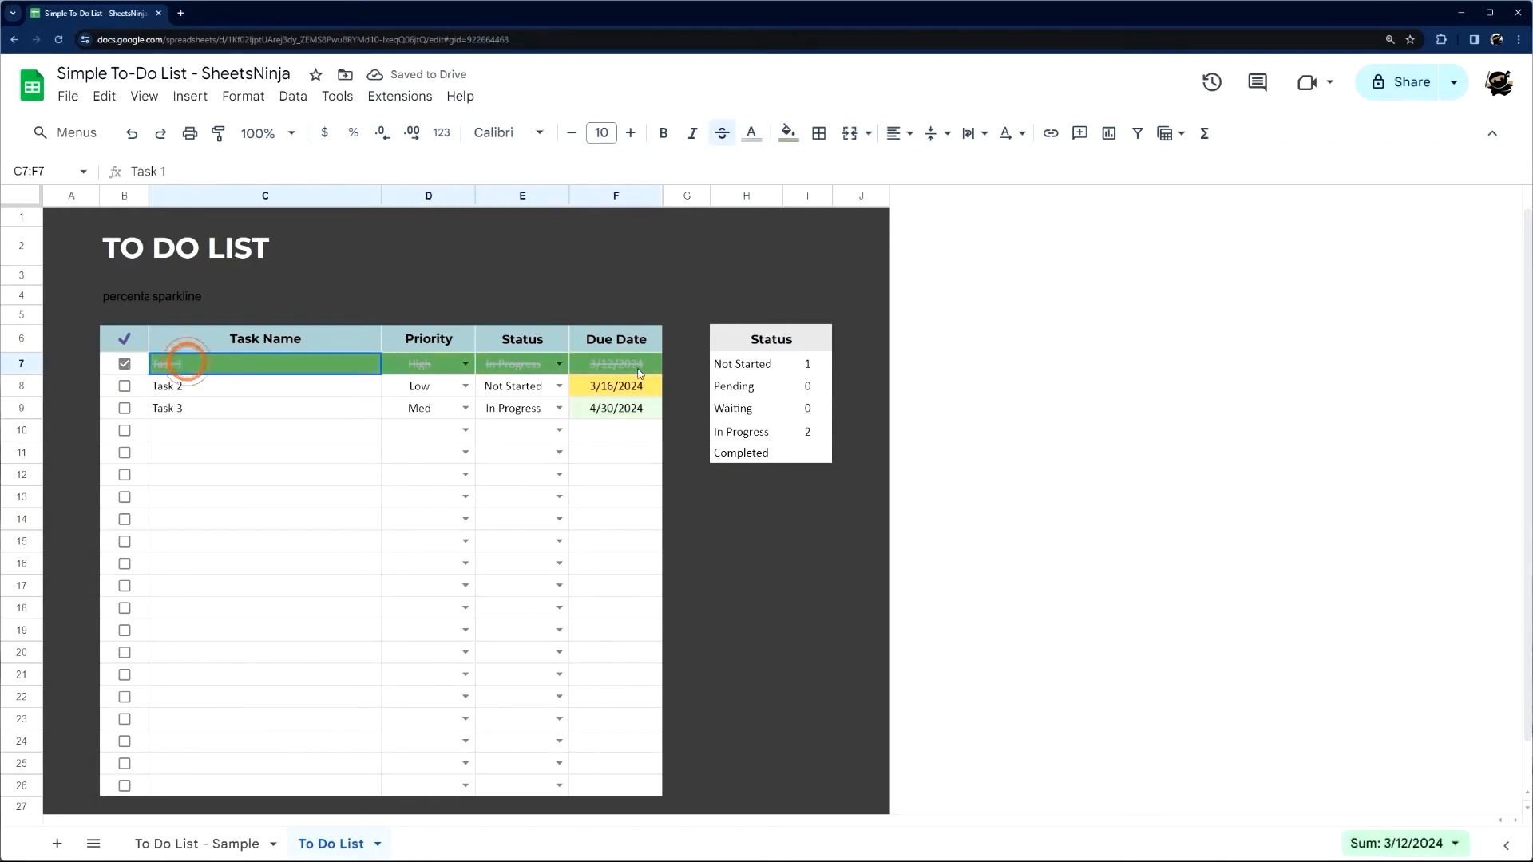
{"action": "left_click", "coordinate": [818, 430]}
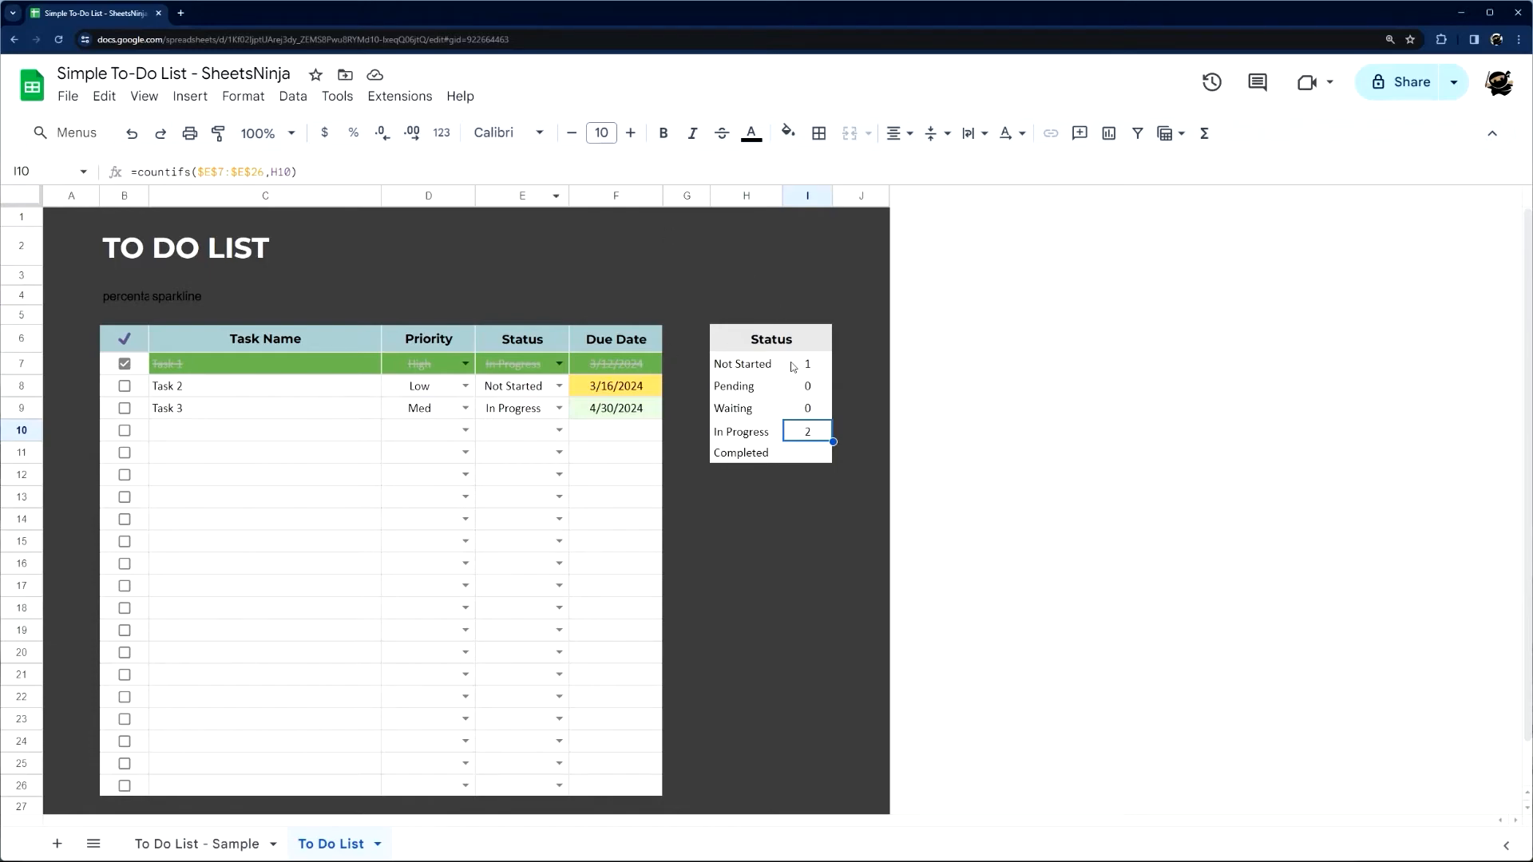
Examine the underlying values of the Task 1, Task 2 and Task 3 checkboxes in B7:B9
{"action": "left_click_drag", "start_coordinate": [139, 362], "coordinate": [138, 497]}
{"action": "left_click", "coordinate": [141, 374]}
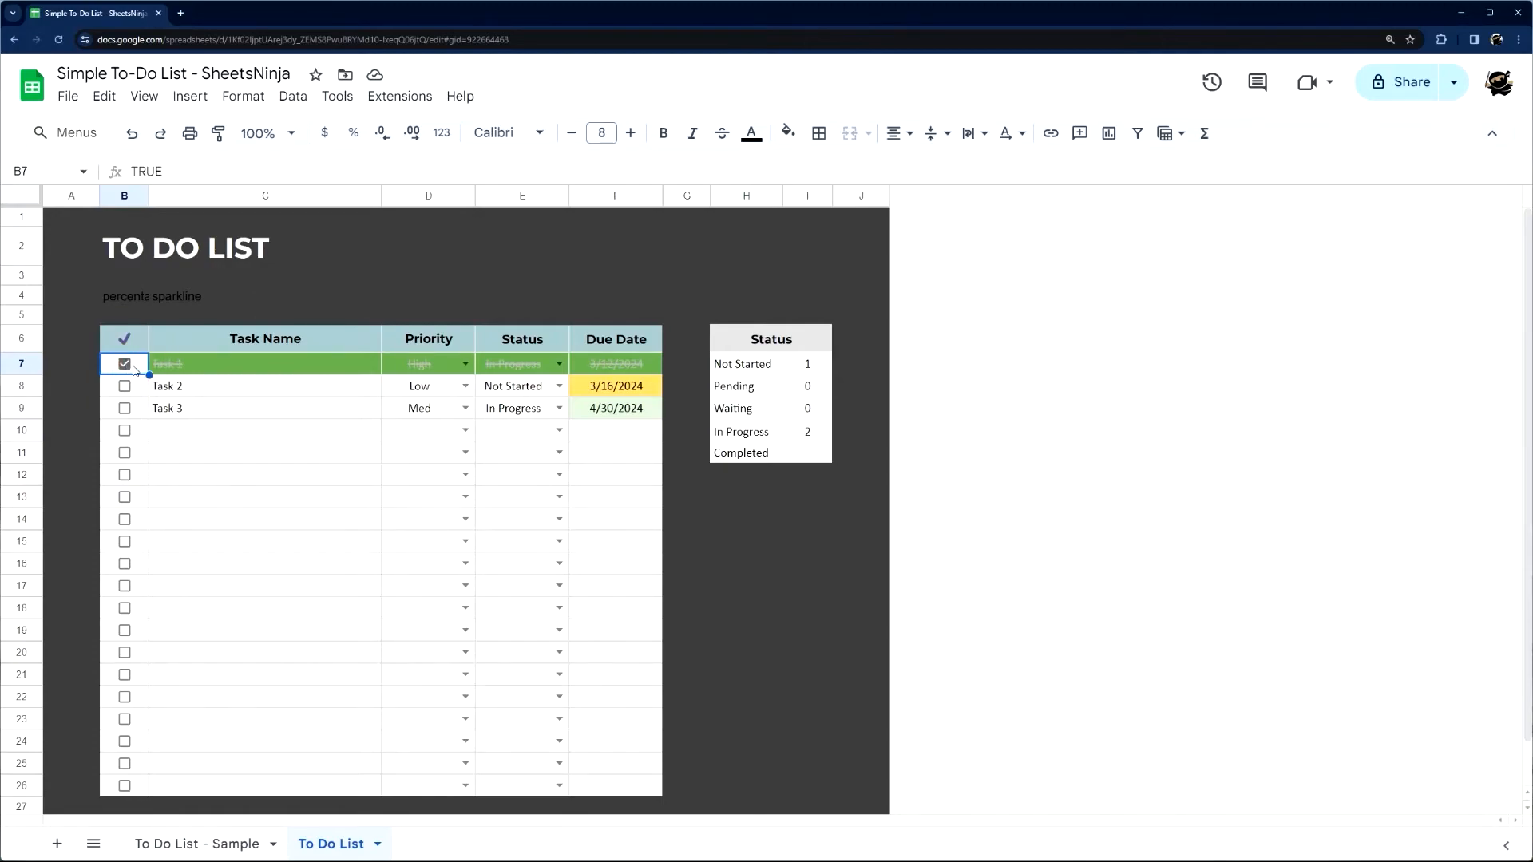
{"action": "left_click_drag", "start_coordinate": [163, 172], "coordinate": [118, 176]}
{"action": "left_click", "coordinate": [144, 364]}
{"action": "left_click", "coordinate": [140, 392]}
{"action": "double_click", "coordinate": [182, 173]}
{"action": "key", "text": "Escape"}
{"action": "left_click", "coordinate": [138, 411]}
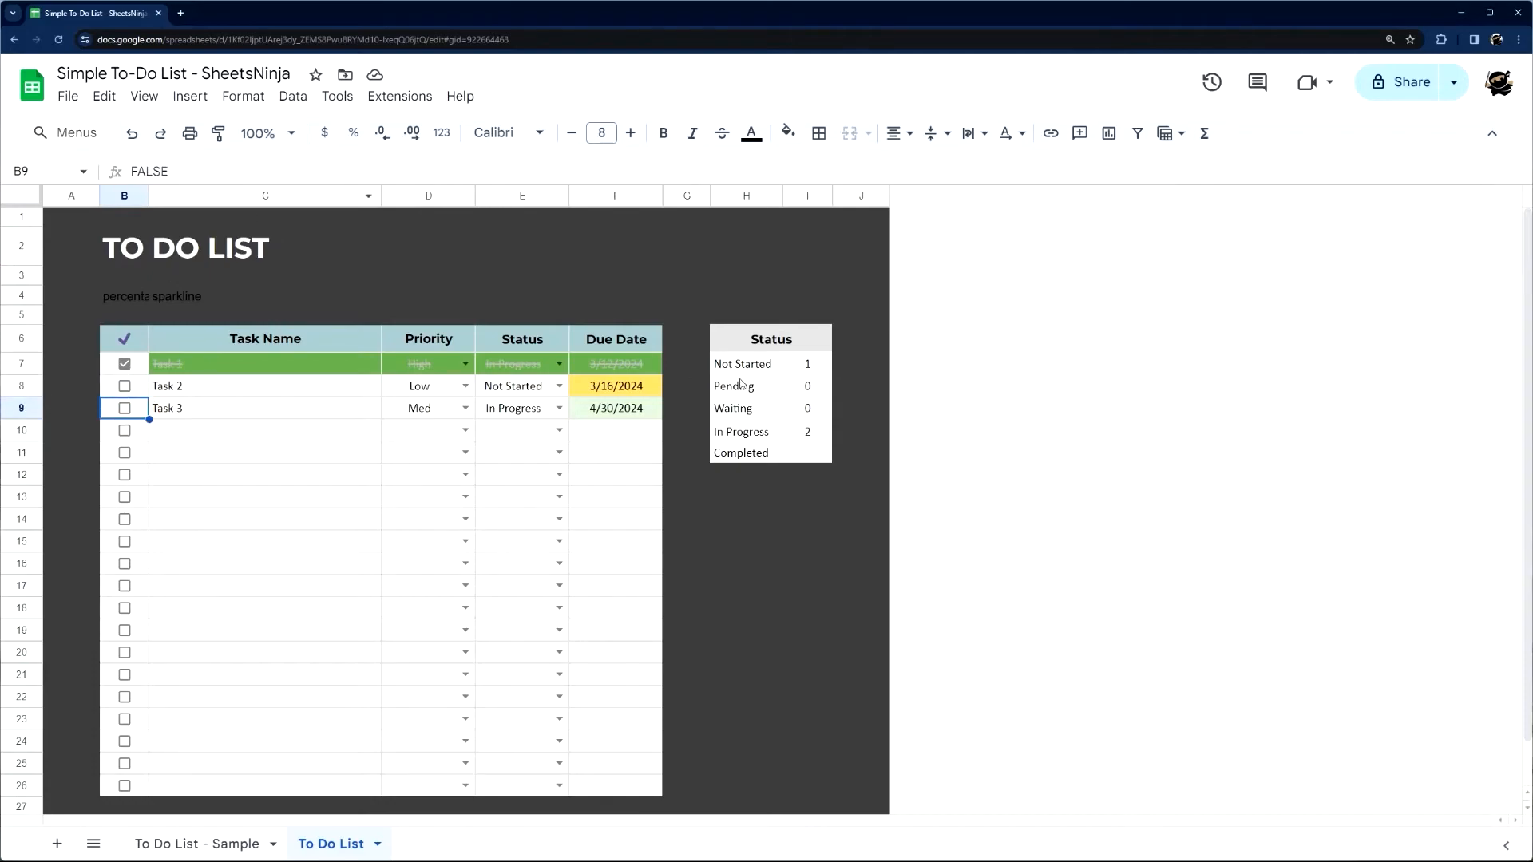
{"action": "left_click", "coordinate": [142, 372]}
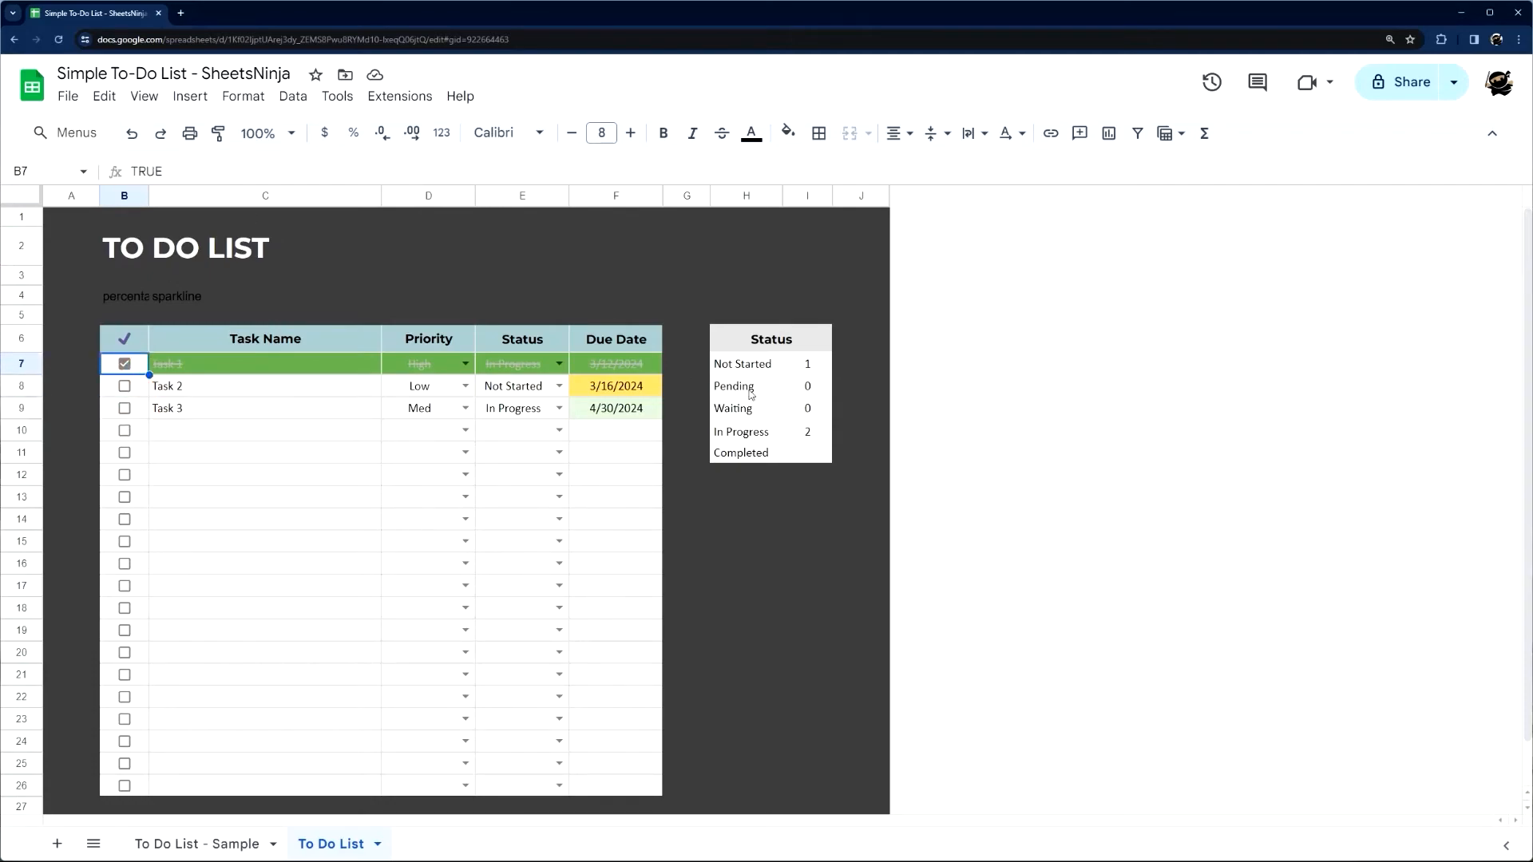
Add a second condition to I7's COUNTIFS formula so that the checkbox range $B$7:$B$26 must be false
{"action": "left_click", "coordinate": [804, 364]}
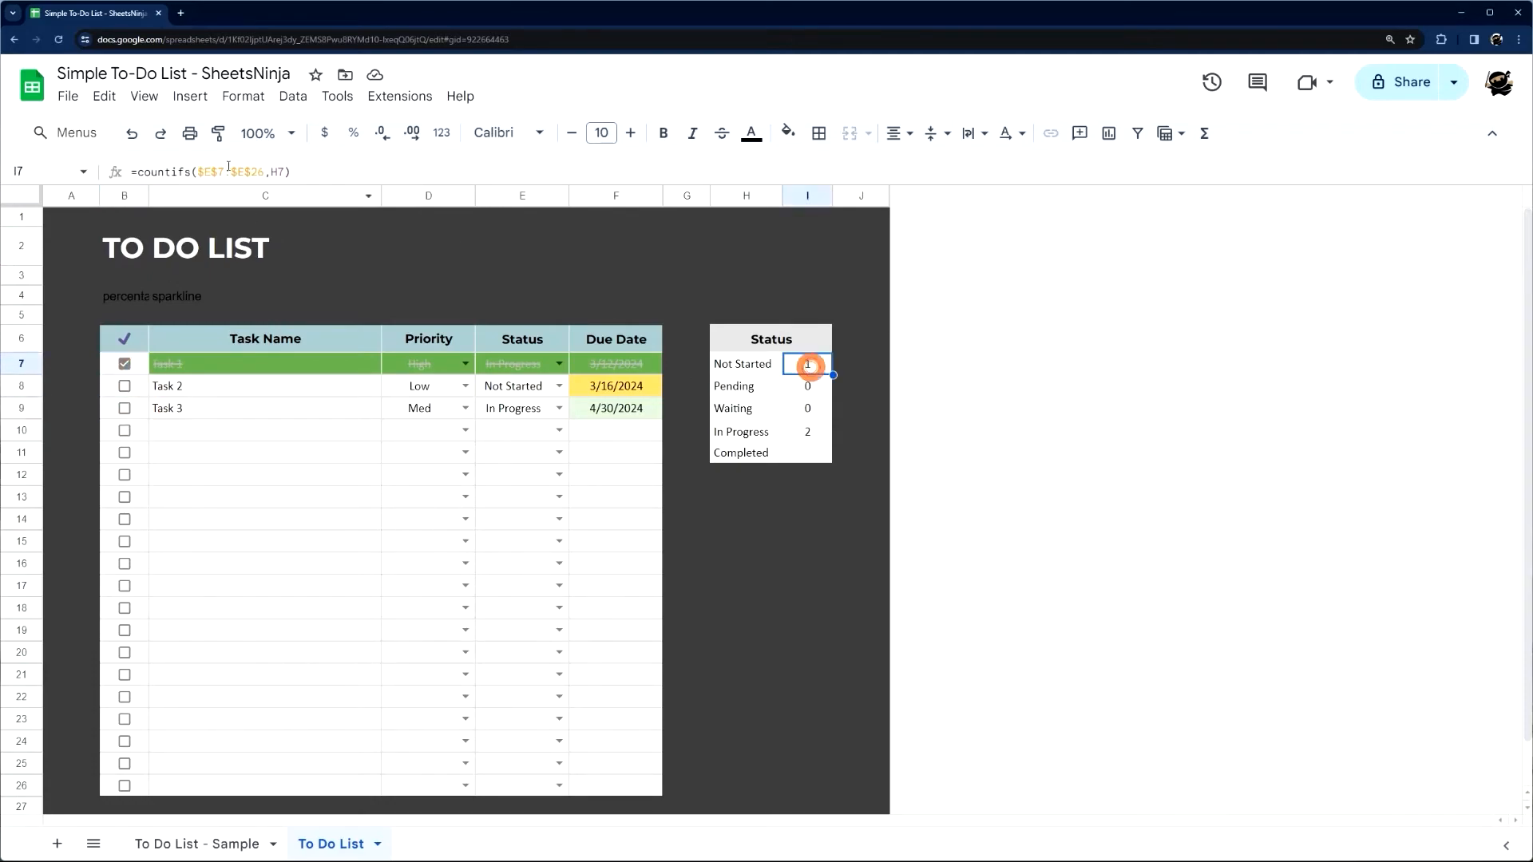
{"action": "left_click", "coordinate": [286, 171]}
{"action": "key", "text": "BackSpace"}
{"action": "type", "text": ","}
{"action": "left_click_drag", "start_coordinate": [146, 369], "coordinate": [146, 776]}
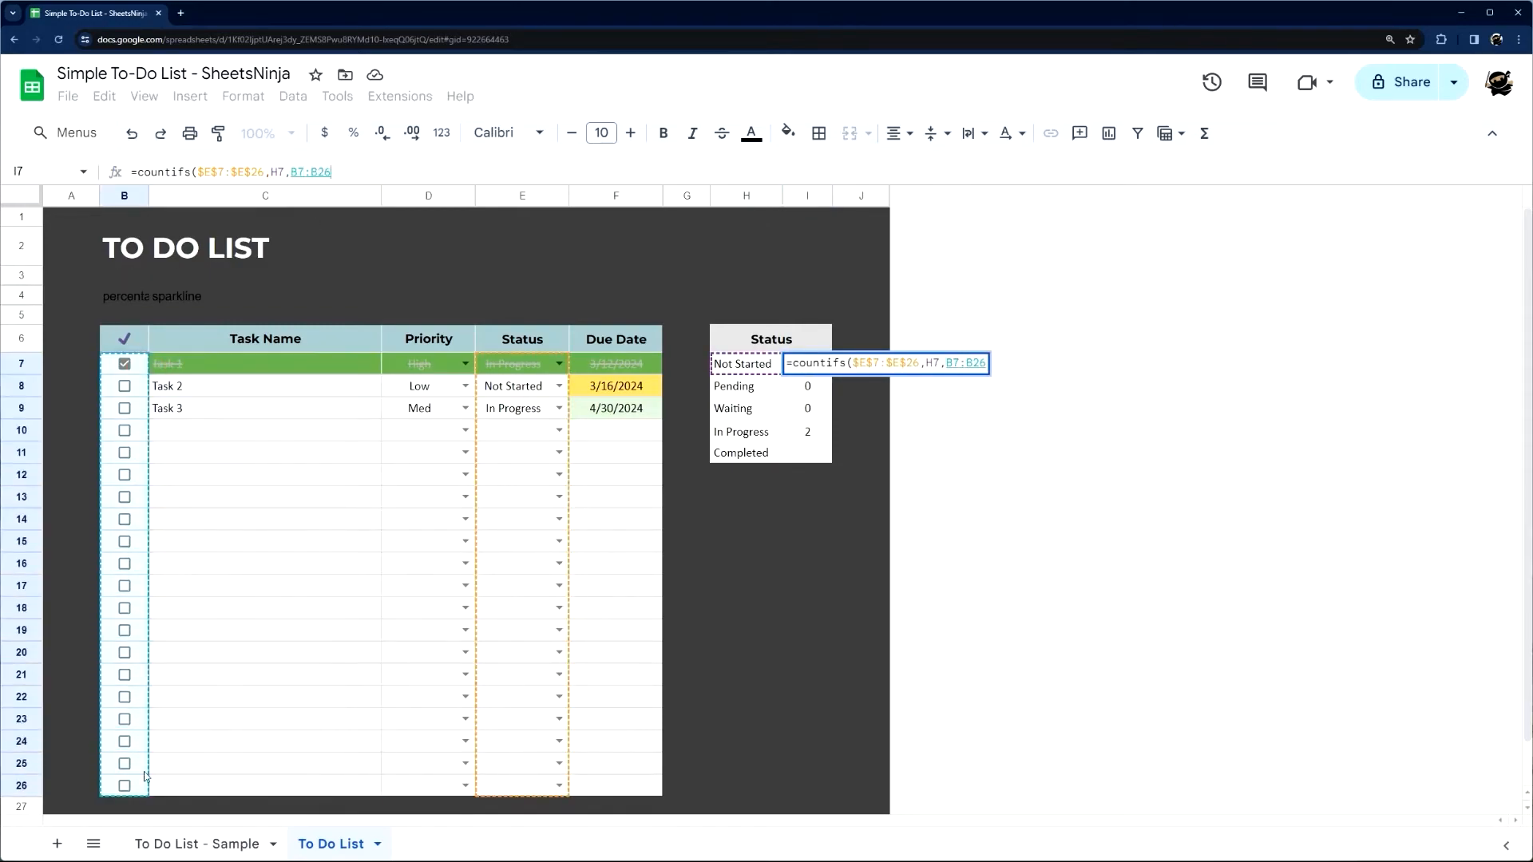
{"action": "key", "text": "F4"}
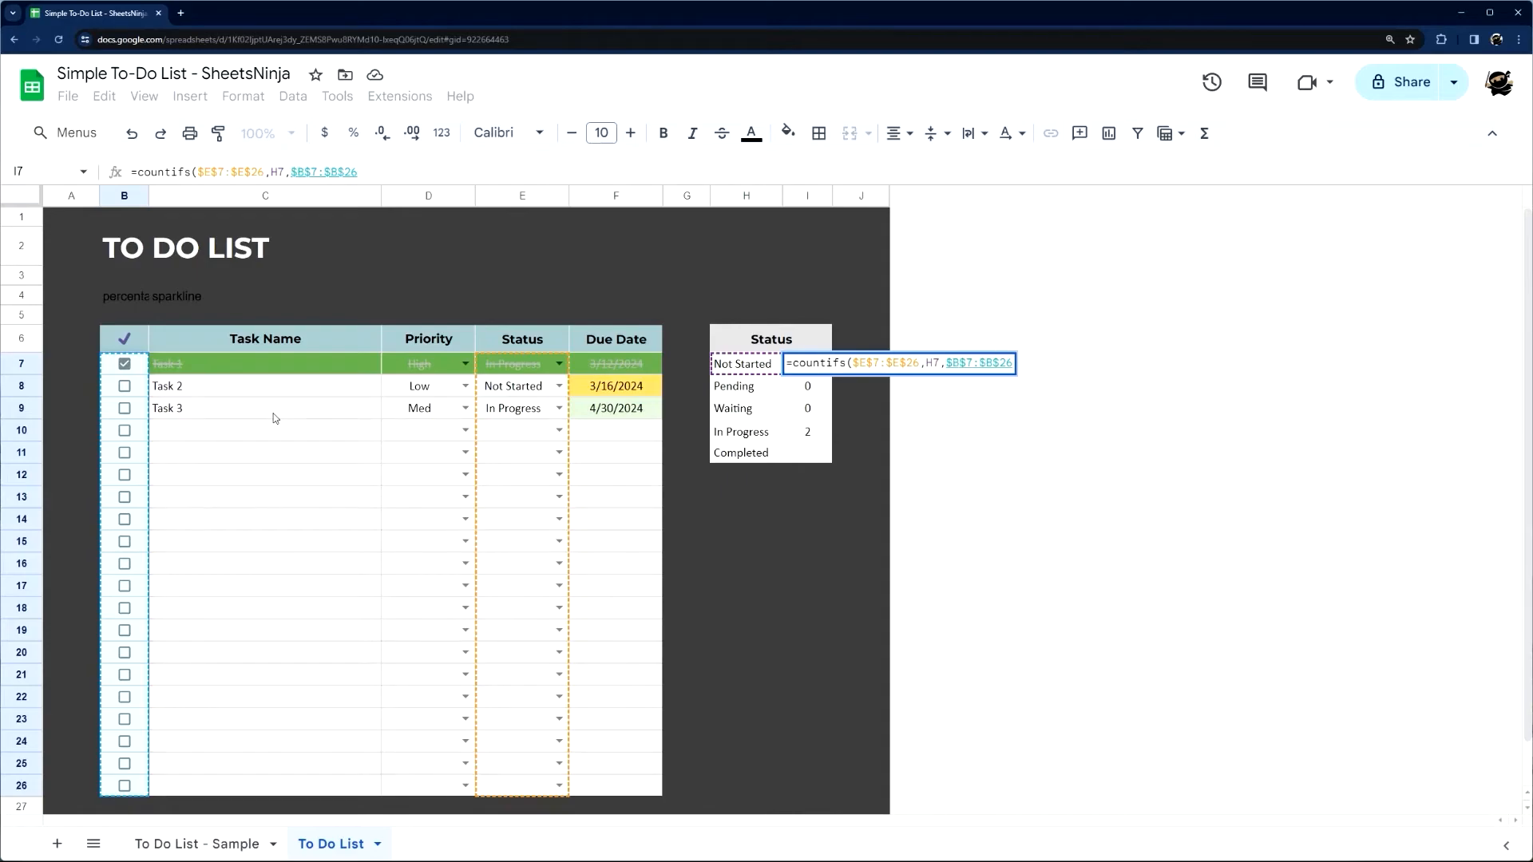
{"action": "type", "text": ",false)"}
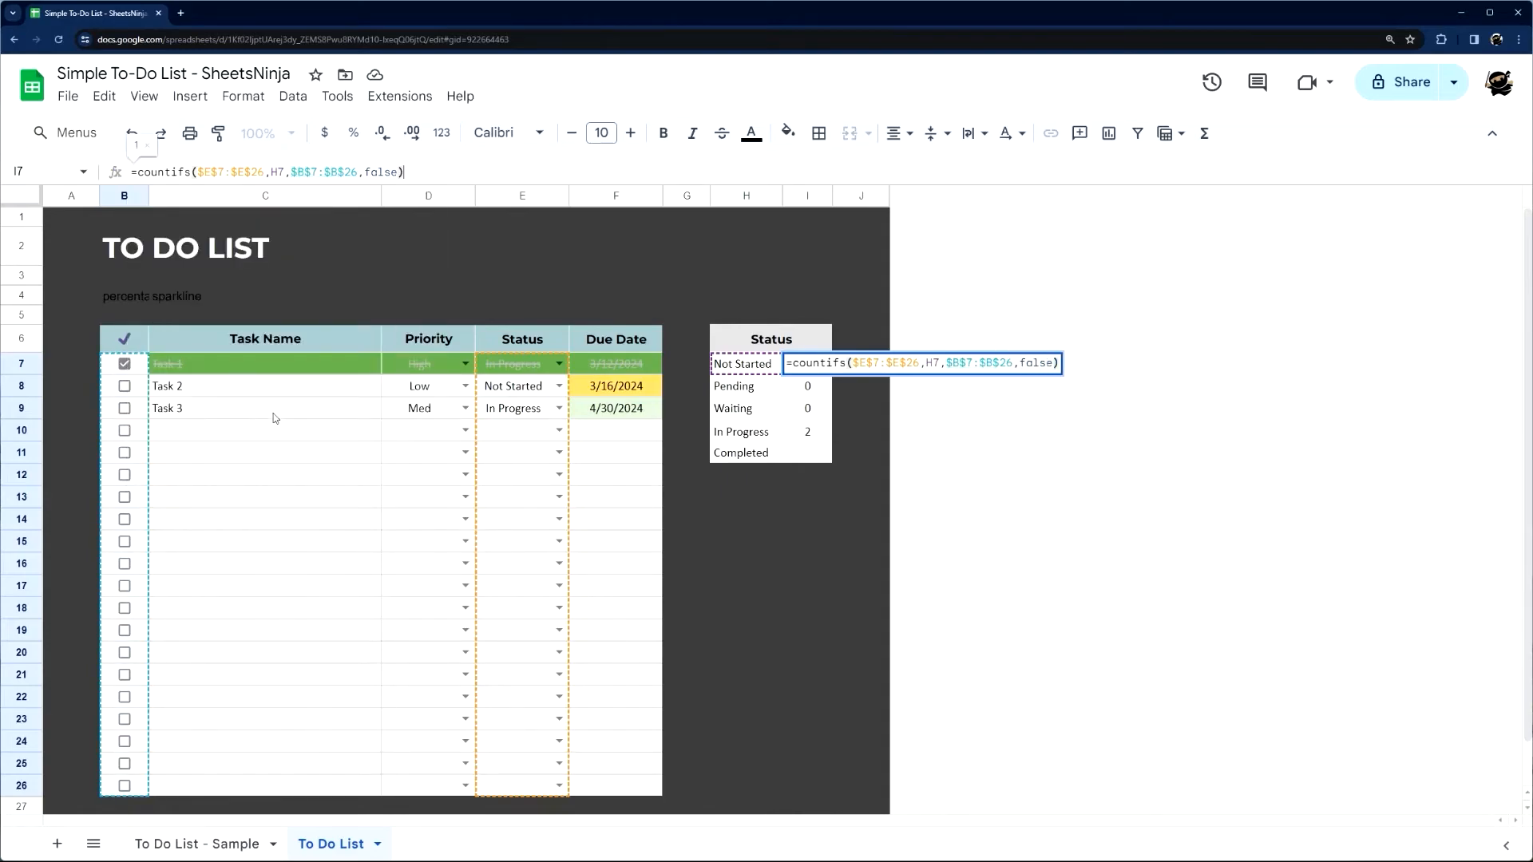
{"action": "key", "text": "Return"}
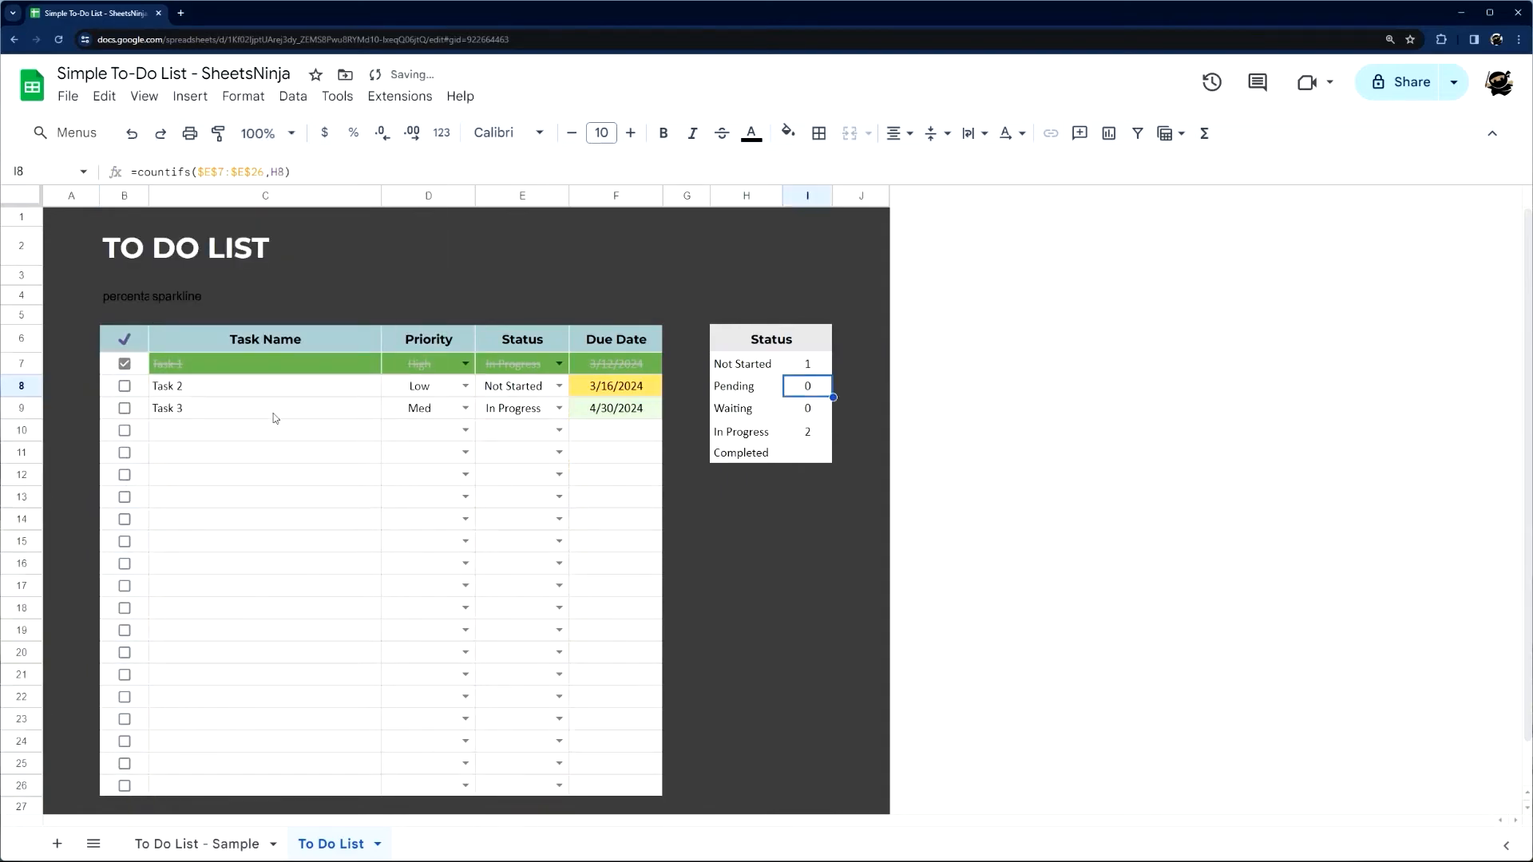
Copy the two-condition COUNTIFS formula from I7 down to I10 and inspect the In Progress count
{"action": "left_click", "coordinate": [808, 364]}
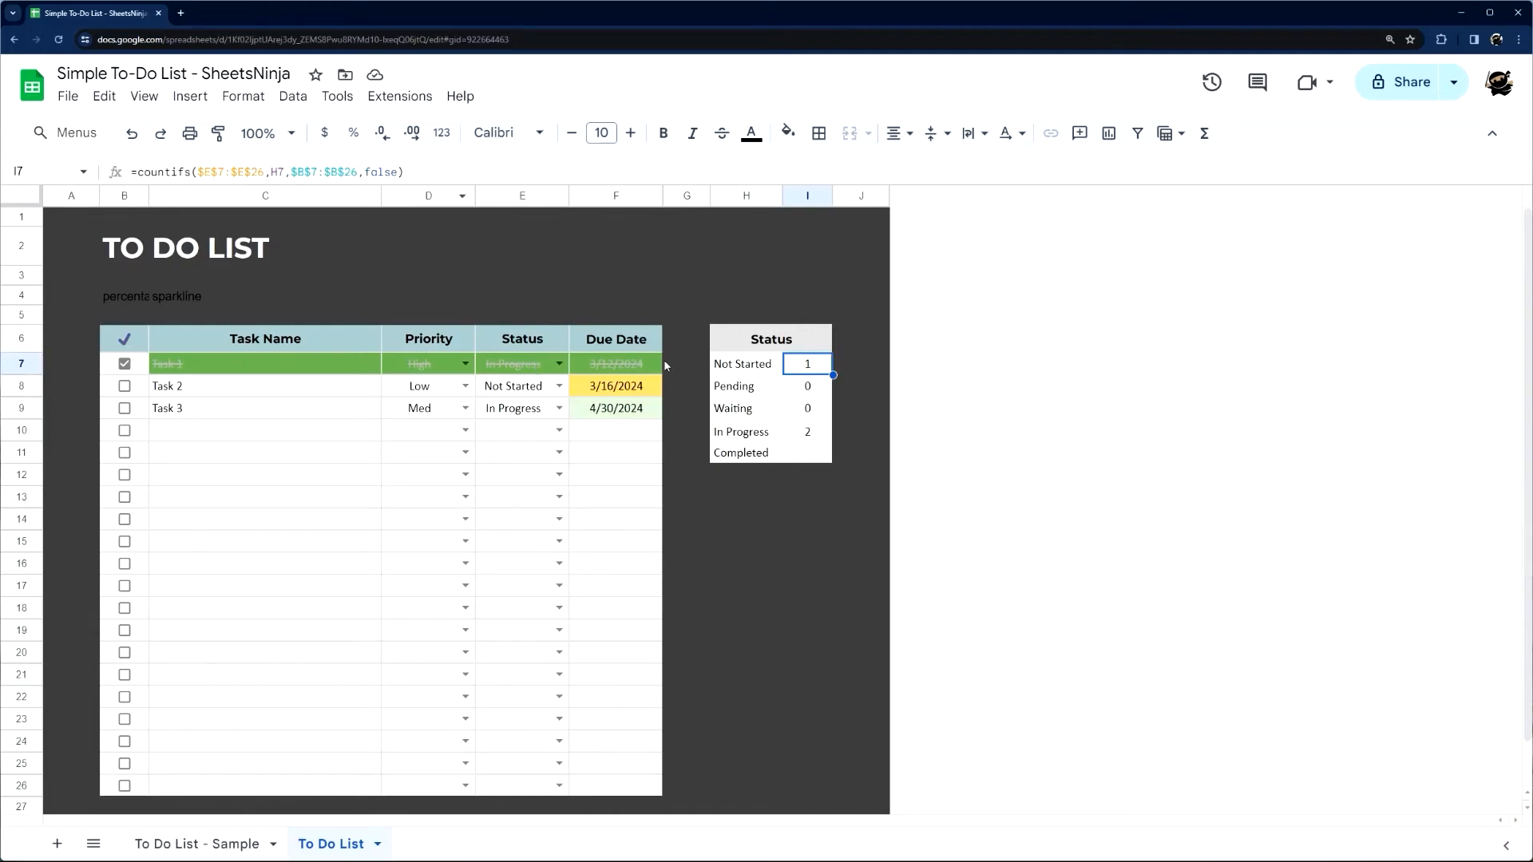
{"action": "left_click", "coordinate": [742, 368]}
{"action": "left_click", "coordinate": [821, 365]}
{"action": "left_click_drag", "start_coordinate": [832, 374], "coordinate": [828, 438]}
{"action": "left_click", "coordinate": [809, 435]}
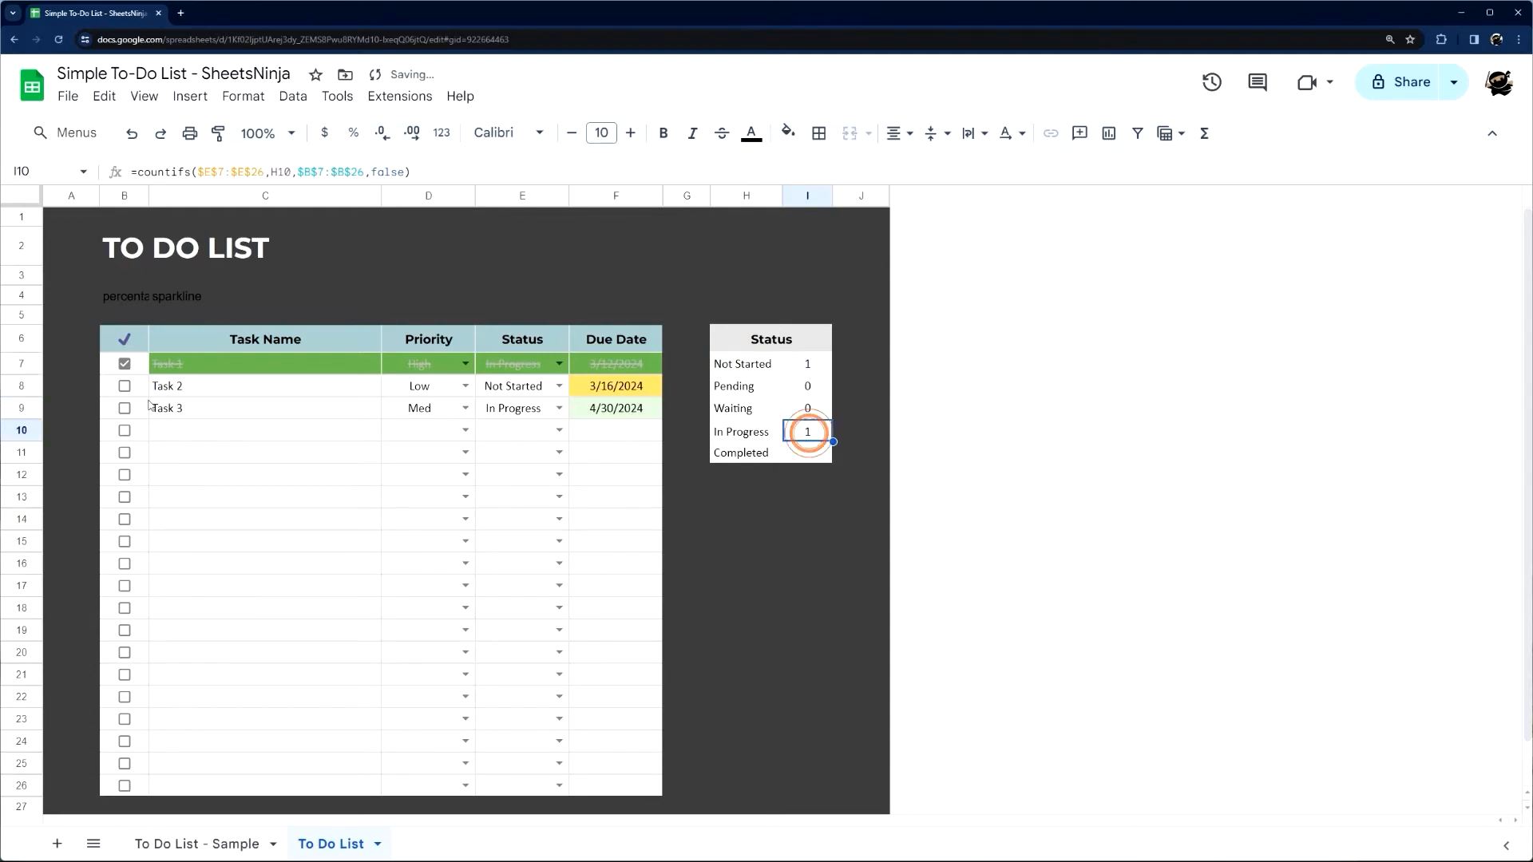
Test the In Progress count by unticking and reticking Task 1's checkbox
{"action": "left_click", "coordinate": [124, 364]}
{"action": "left_click", "coordinate": [809, 433]}
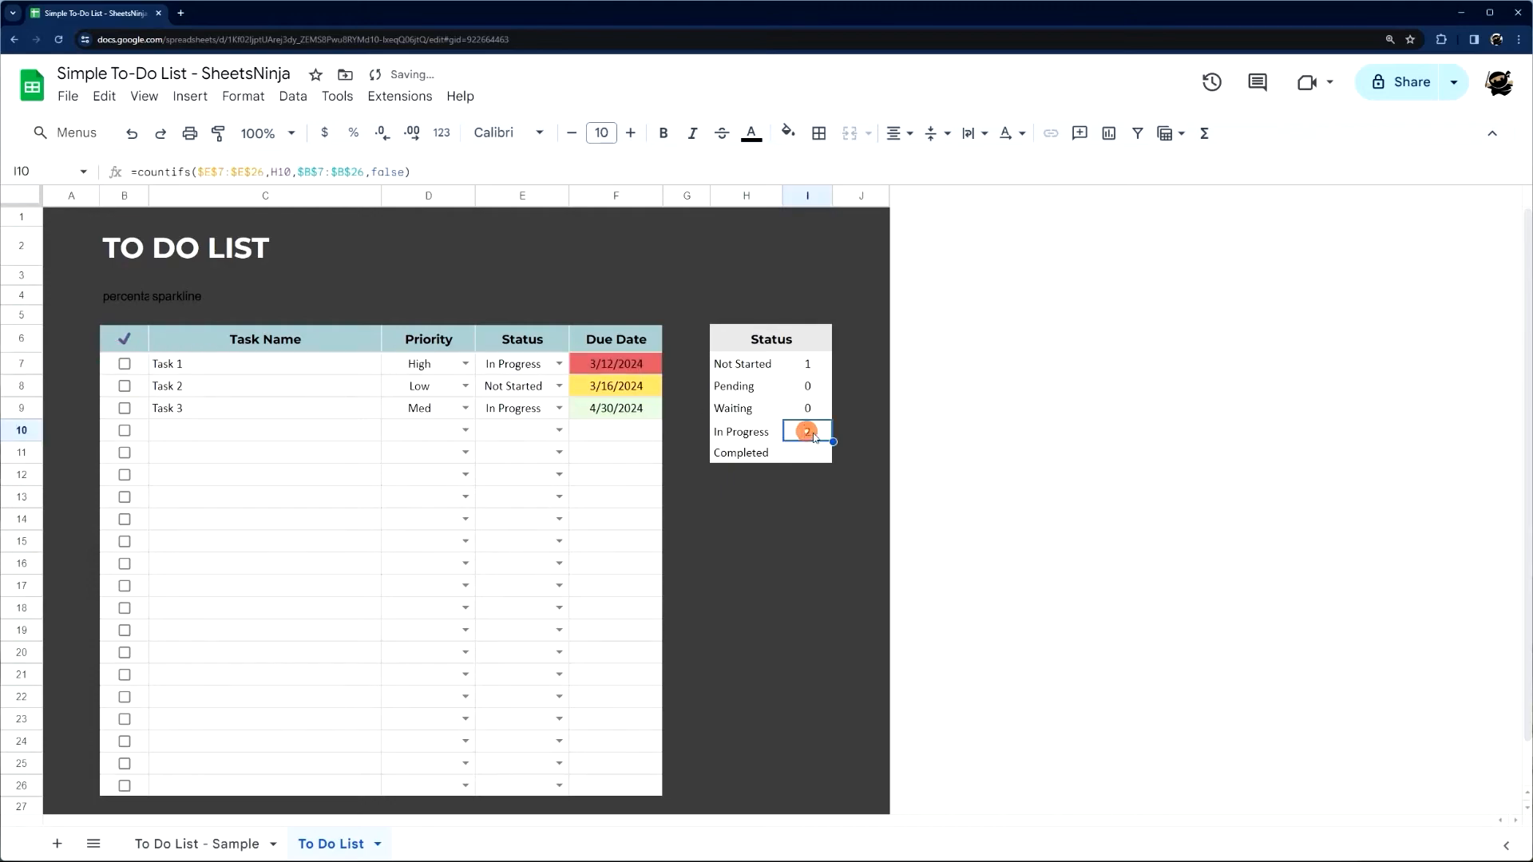
{"action": "left_click", "coordinate": [124, 364]}
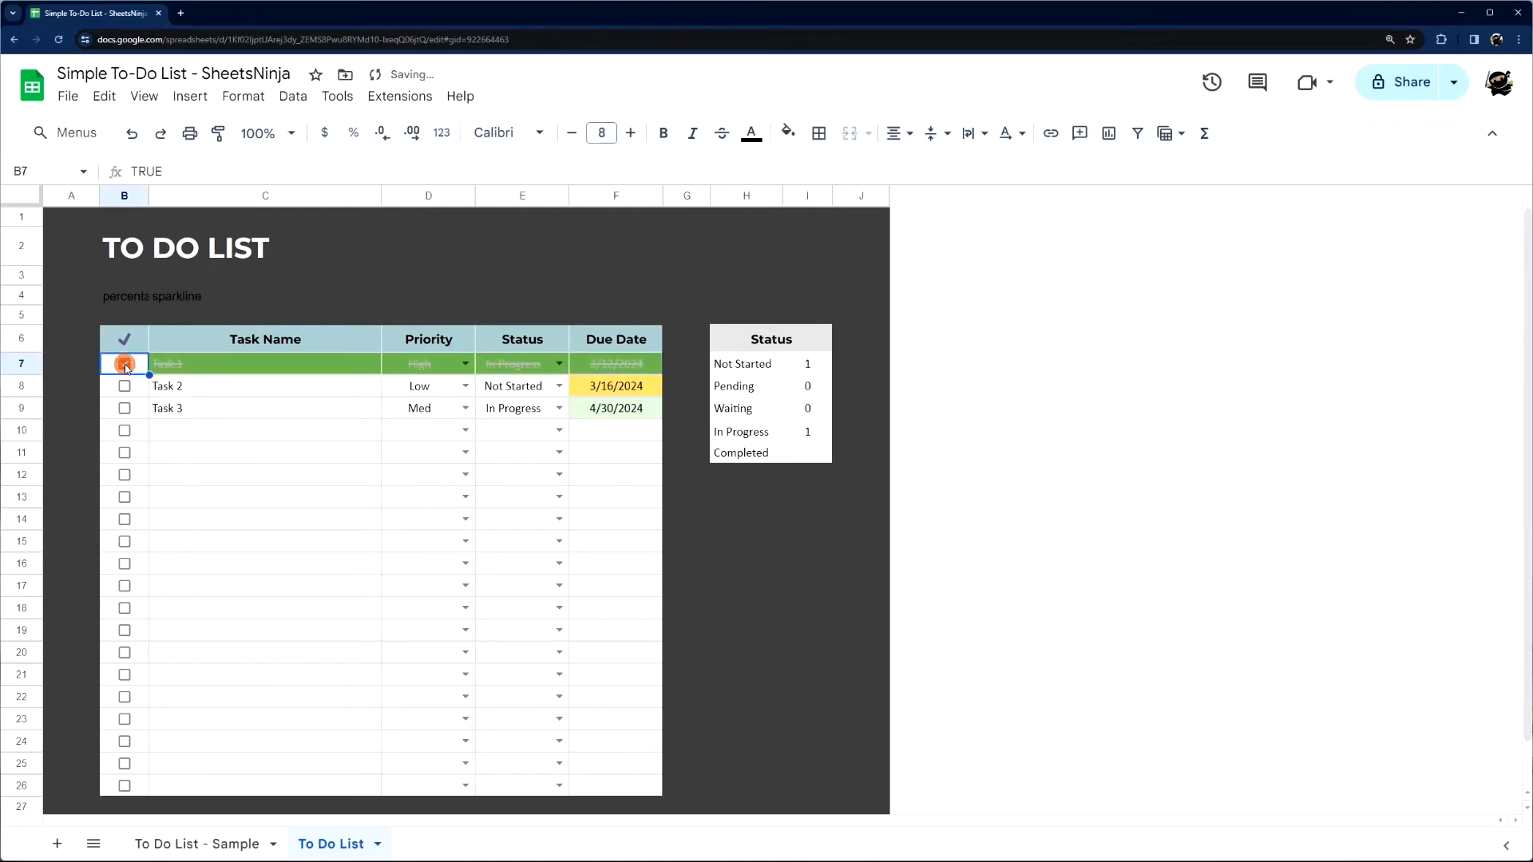
{"action": "left_click", "coordinate": [124, 364]}
{"action": "left_click", "coordinate": [124, 364]}
Tick and untick Task 1 on the To Do List - Sample sheet for comparison, and return to the To Do List sheet
{"action": "left_click", "coordinate": [211, 840]}
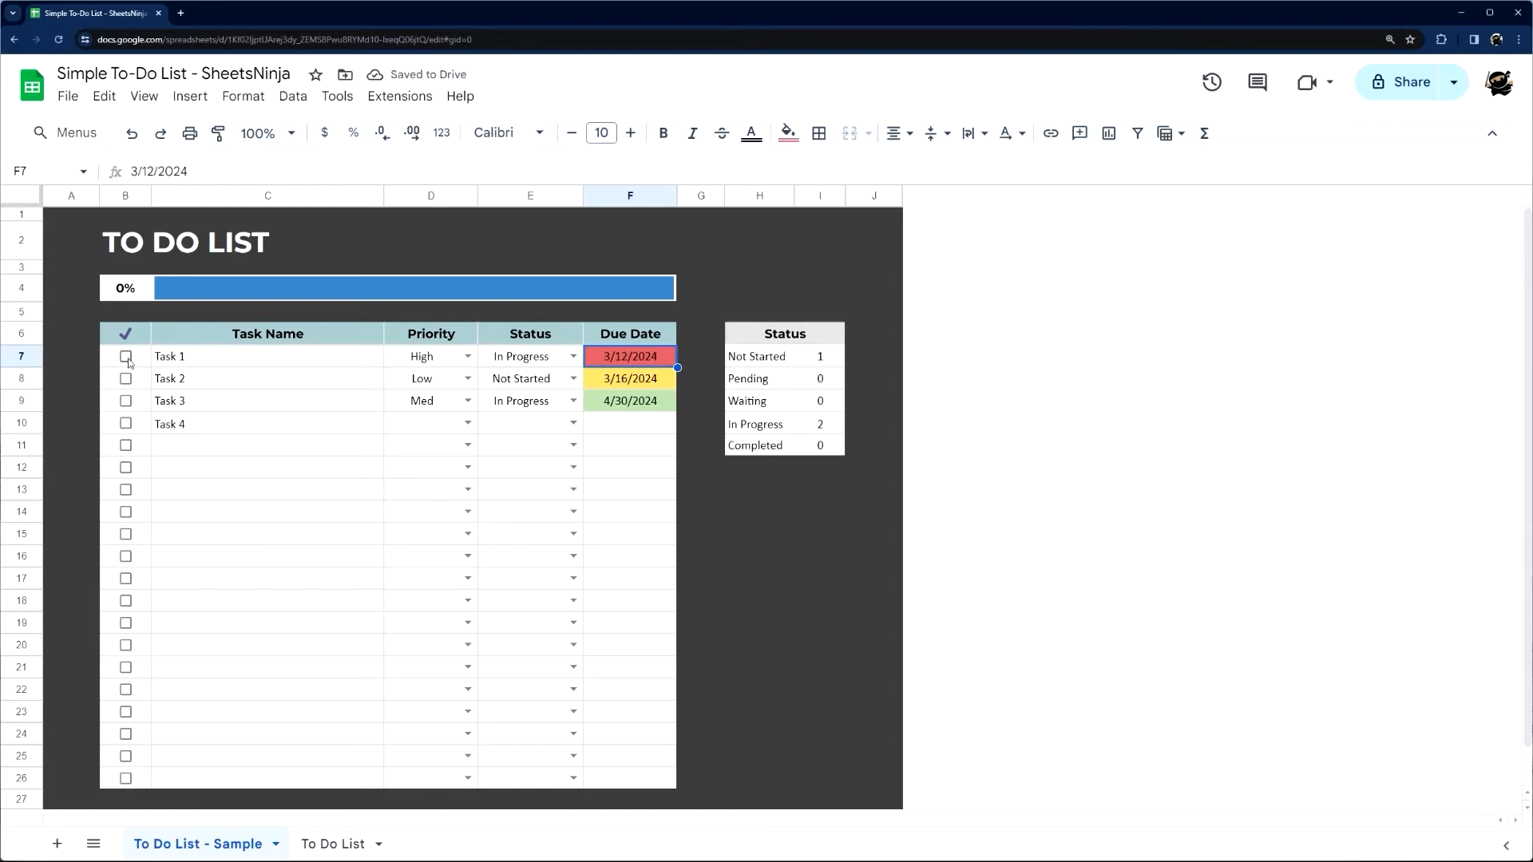
{"action": "left_click", "coordinate": [125, 357]}
{"action": "left_click", "coordinate": [125, 357]}
{"action": "left_click", "coordinate": [330, 843]}
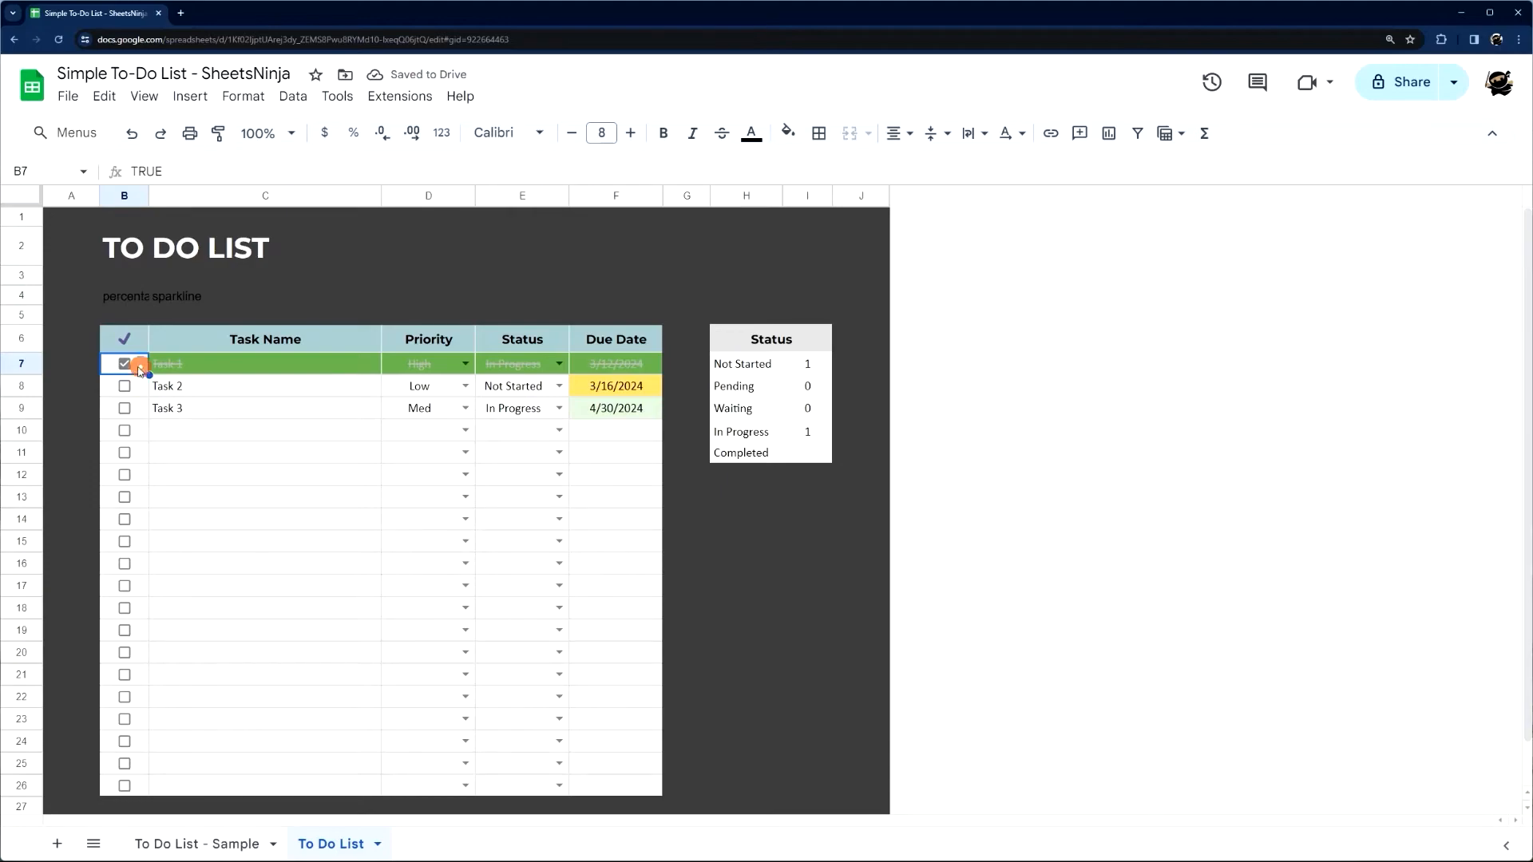
Extend the completed-task conditional formatting rule (=$B7=true) to the range B7:F26 so the checkbox column is included
{"action": "left_click", "coordinate": [217, 368]}
{"action": "left_click", "coordinate": [243, 95]}
{"action": "left_click", "coordinate": [323, 409]}
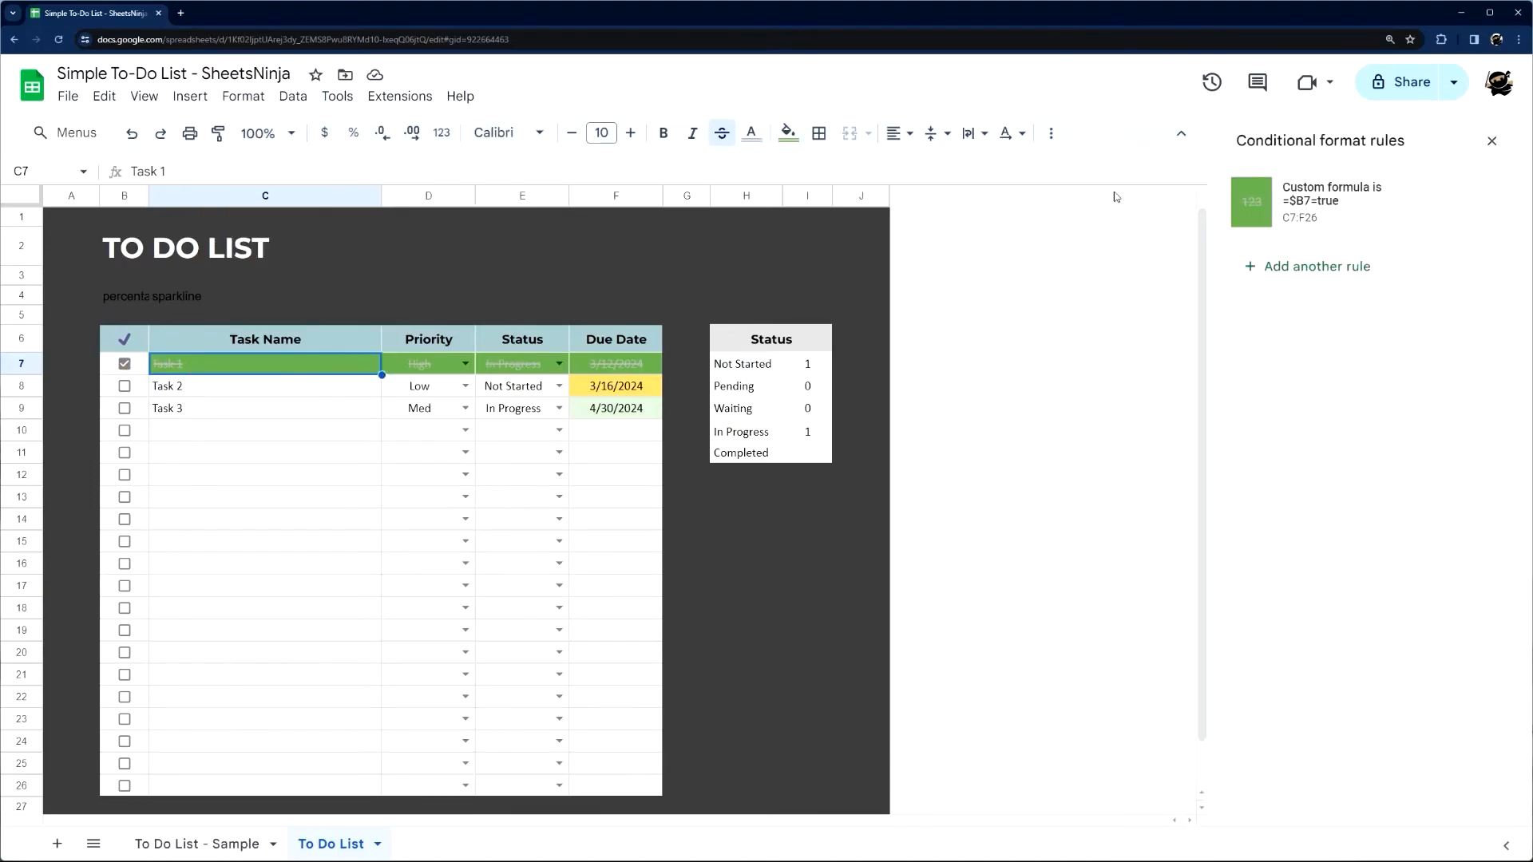
{"action": "left_click", "coordinate": [1277, 200]}
{"action": "left_click", "coordinate": [1255, 274]}
{"action": "key", "text": "BackSpace"}
{"action": "type", "text": "B7:F26"}
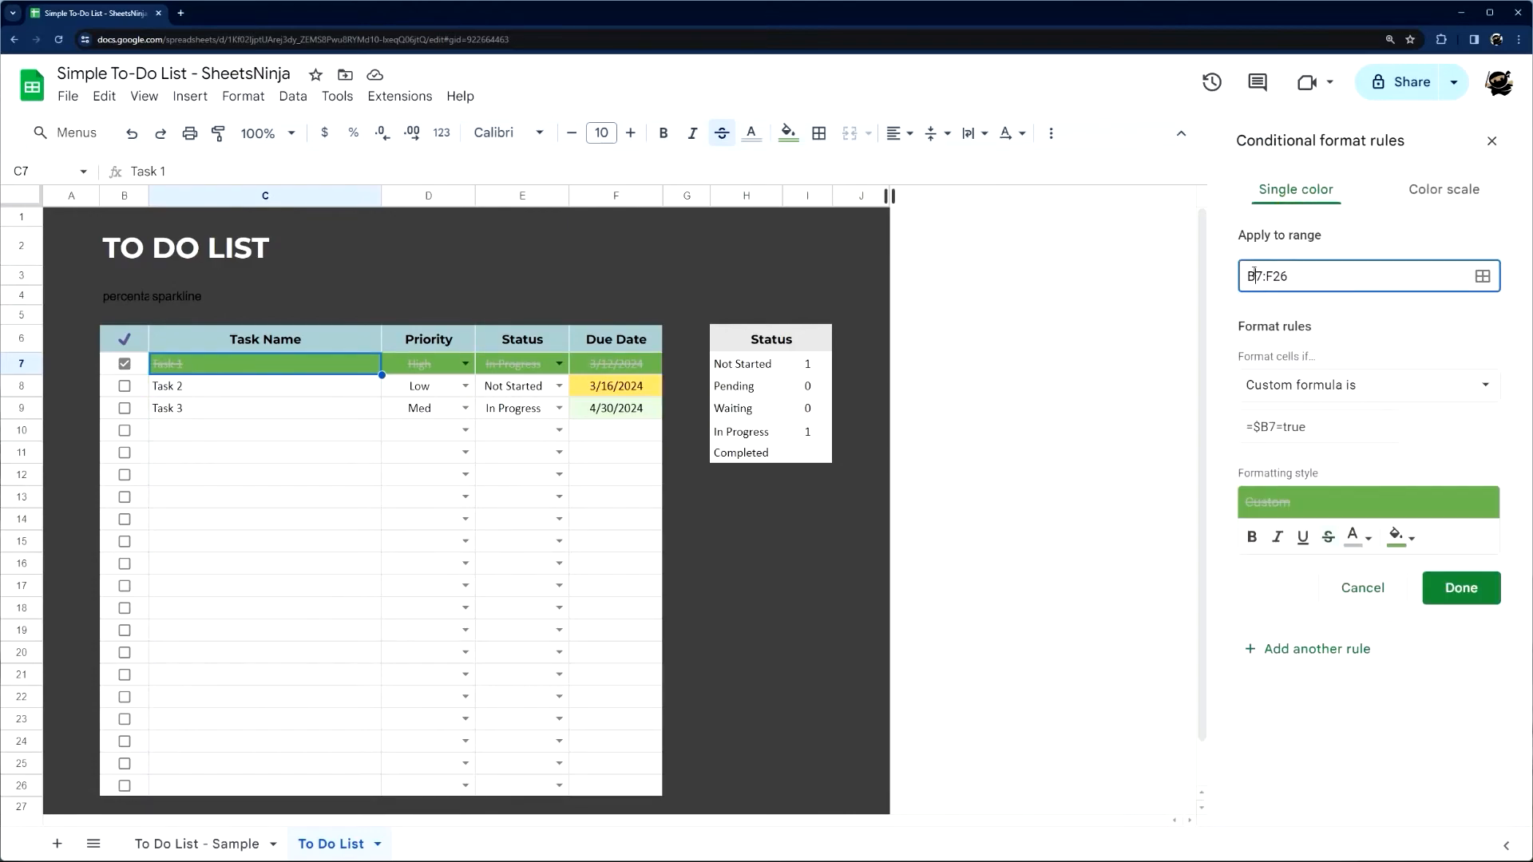
{"action": "left_click", "coordinate": [1437, 446]}
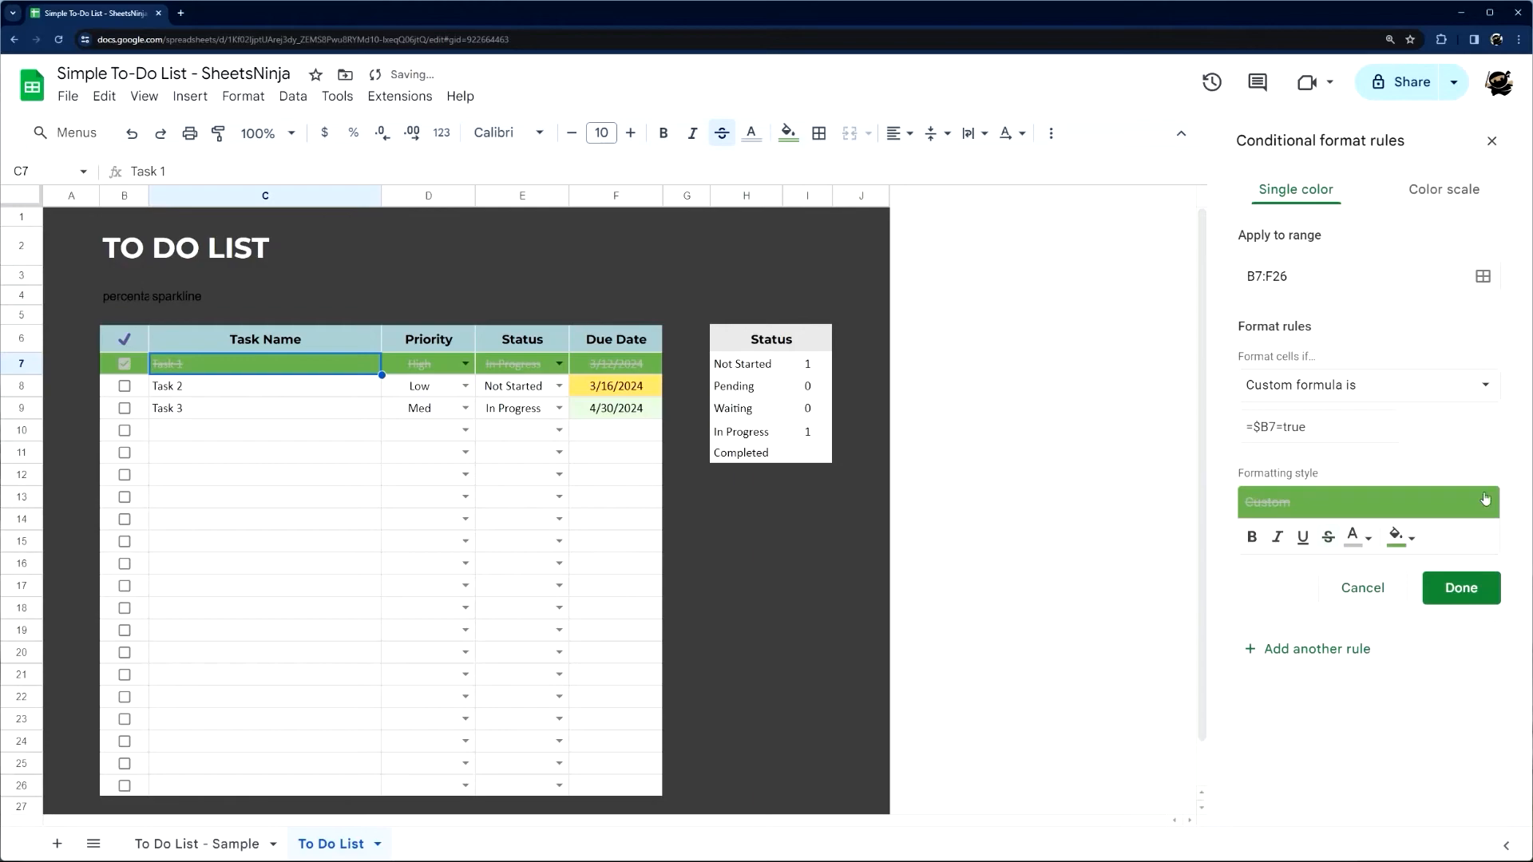
{"action": "left_click", "coordinate": [1462, 595]}
Test the extended rule by repeatedly ticking and unticking Task 2's checkbox, ending unticked, and close the conditional formatting rules
{"action": "left_click", "coordinate": [224, 445]}
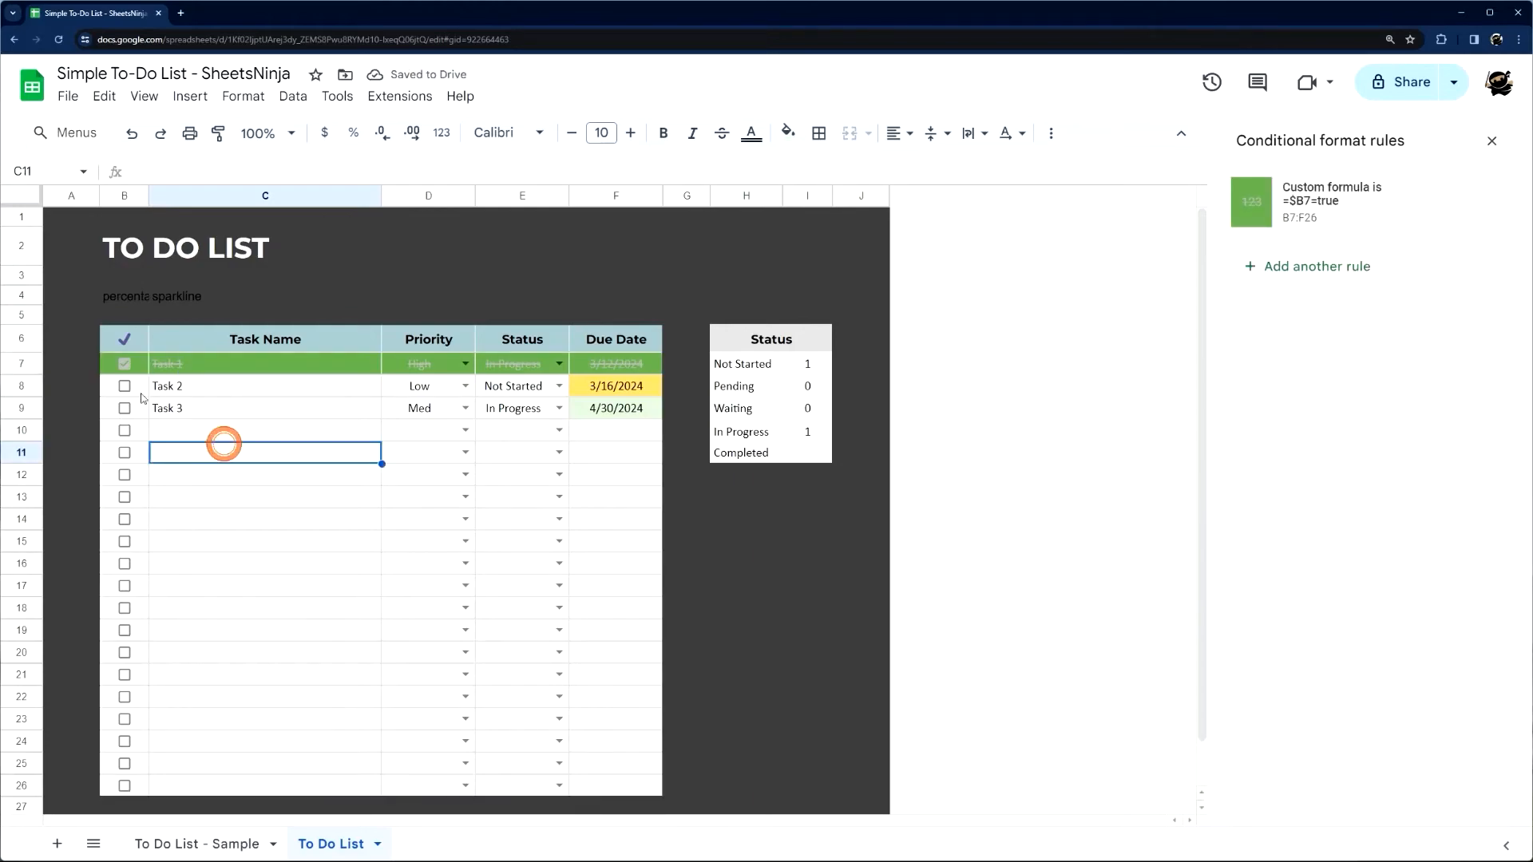
{"action": "left_click", "coordinate": [126, 387]}
{"action": "left_click", "coordinate": [125, 388]}
{"action": "left_click", "coordinate": [126, 389]}
{"action": "left_click", "coordinate": [126, 388]}
{"action": "left_click", "coordinate": [126, 389]}
{"action": "left_click", "coordinate": [125, 389]}
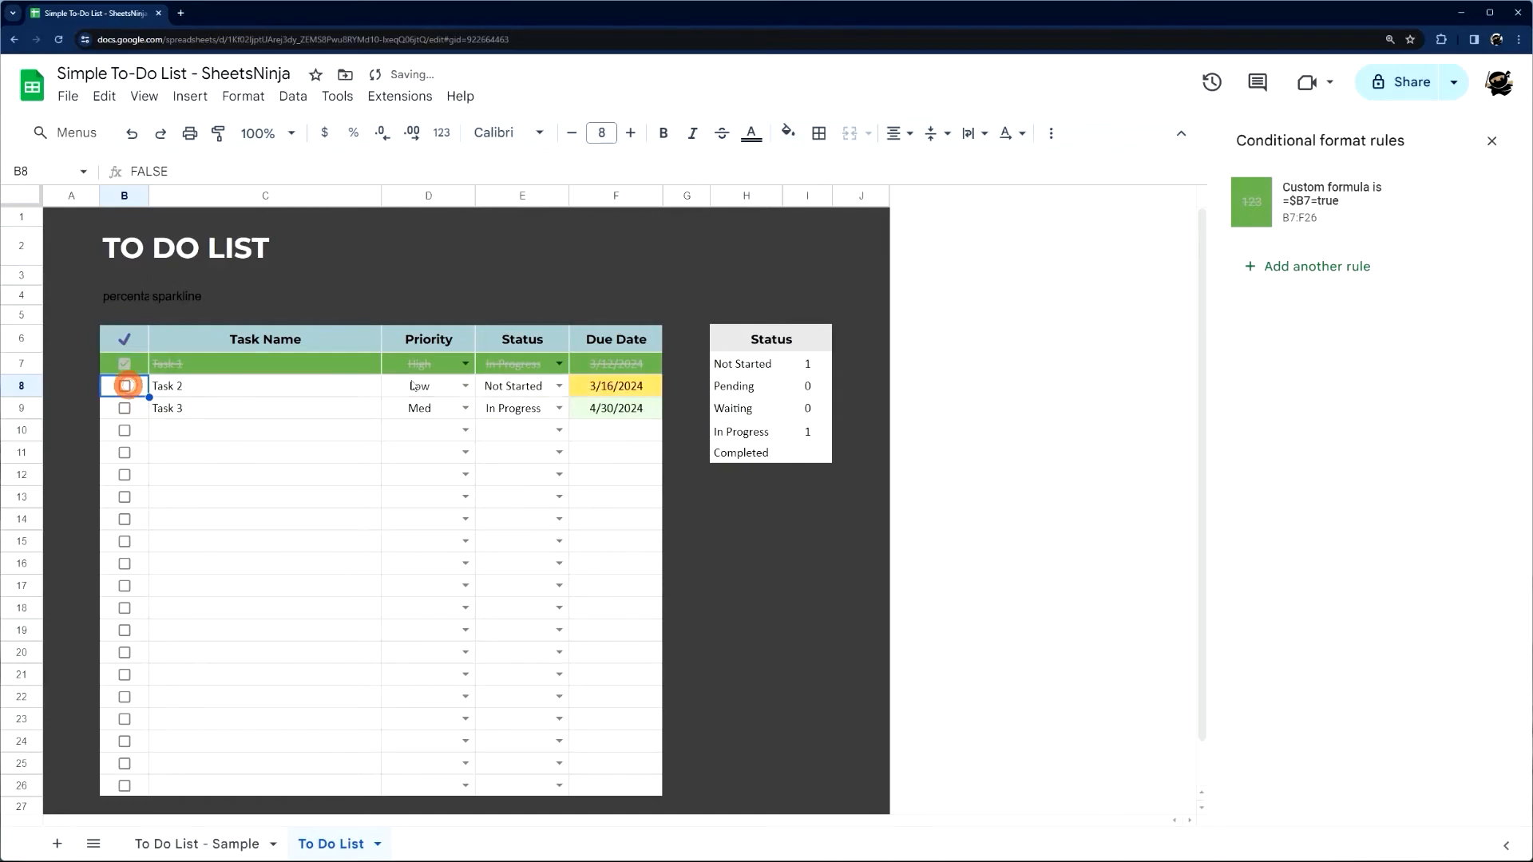
{"action": "left_click", "coordinate": [1492, 141]}
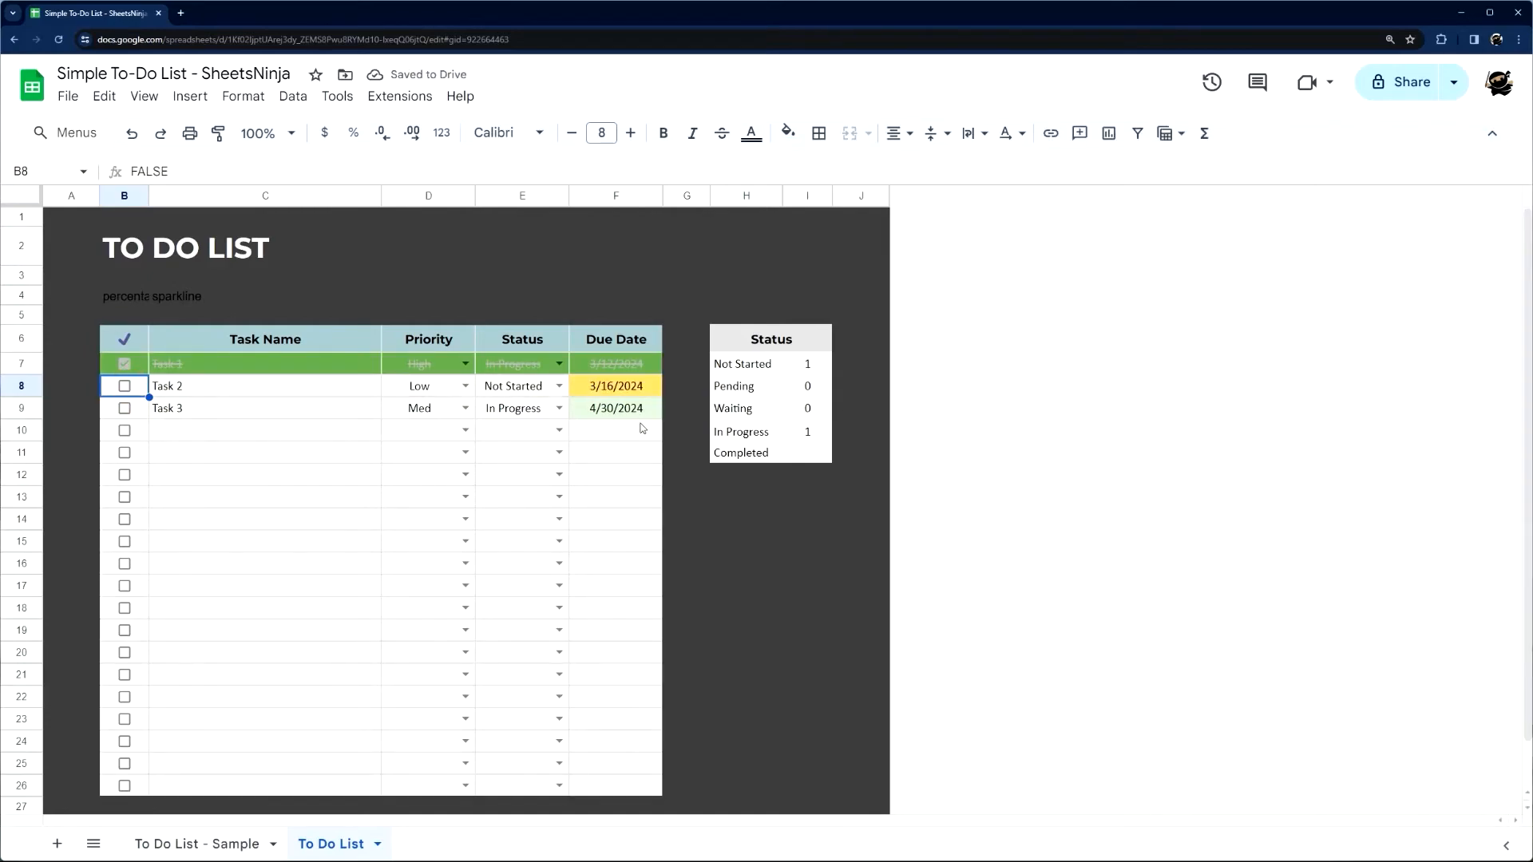
Enter =countif($B$7:$B$26,true) in I11 to count the completed tasks
{"action": "left_click", "coordinate": [818, 458]}
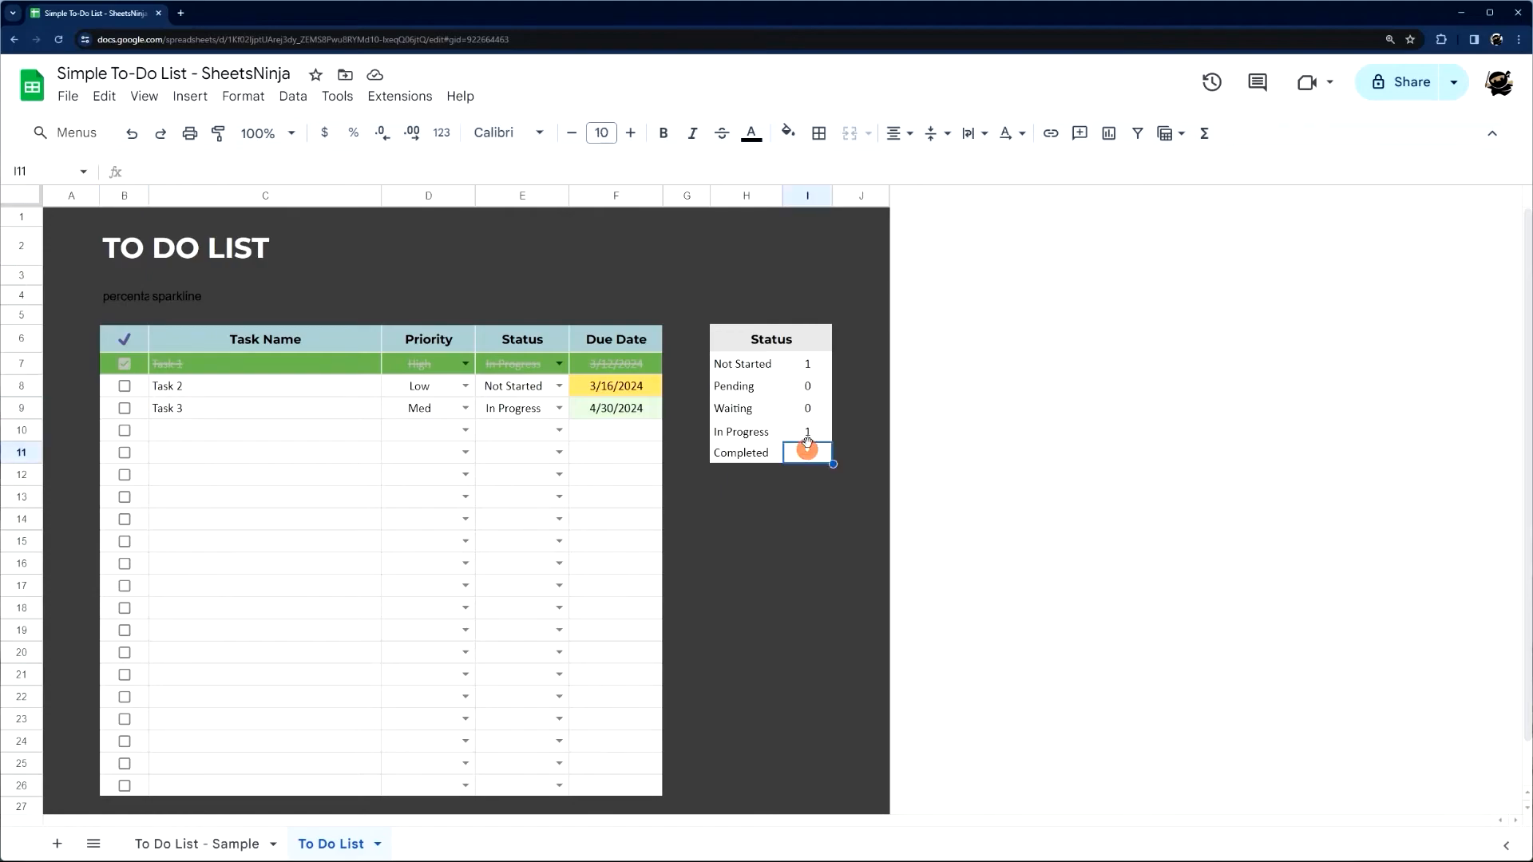
{"action": "type", "text": "=c"}
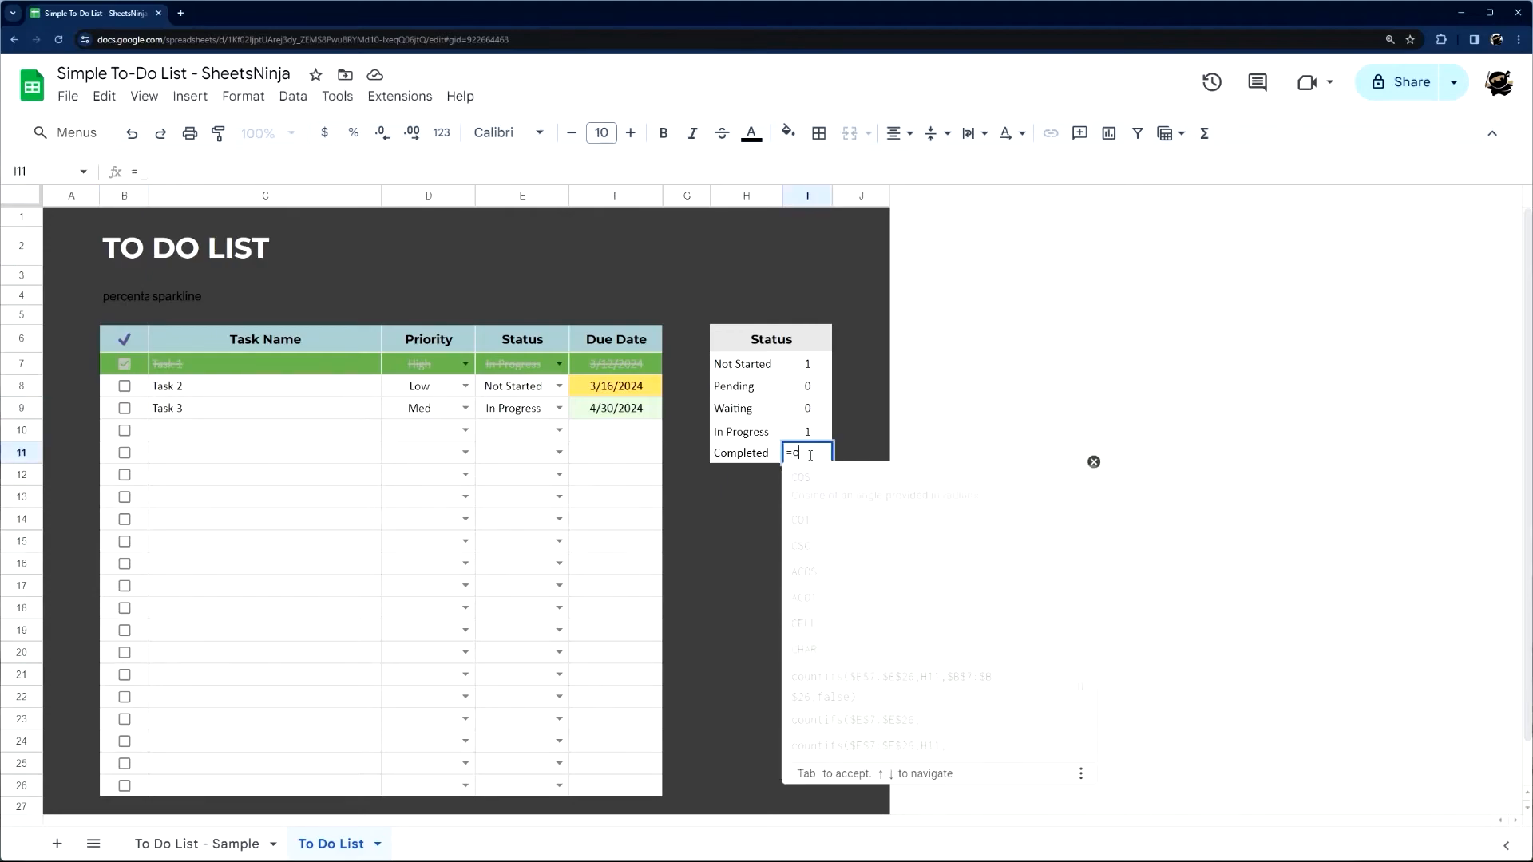
{"action": "type", "text": "ountif("}
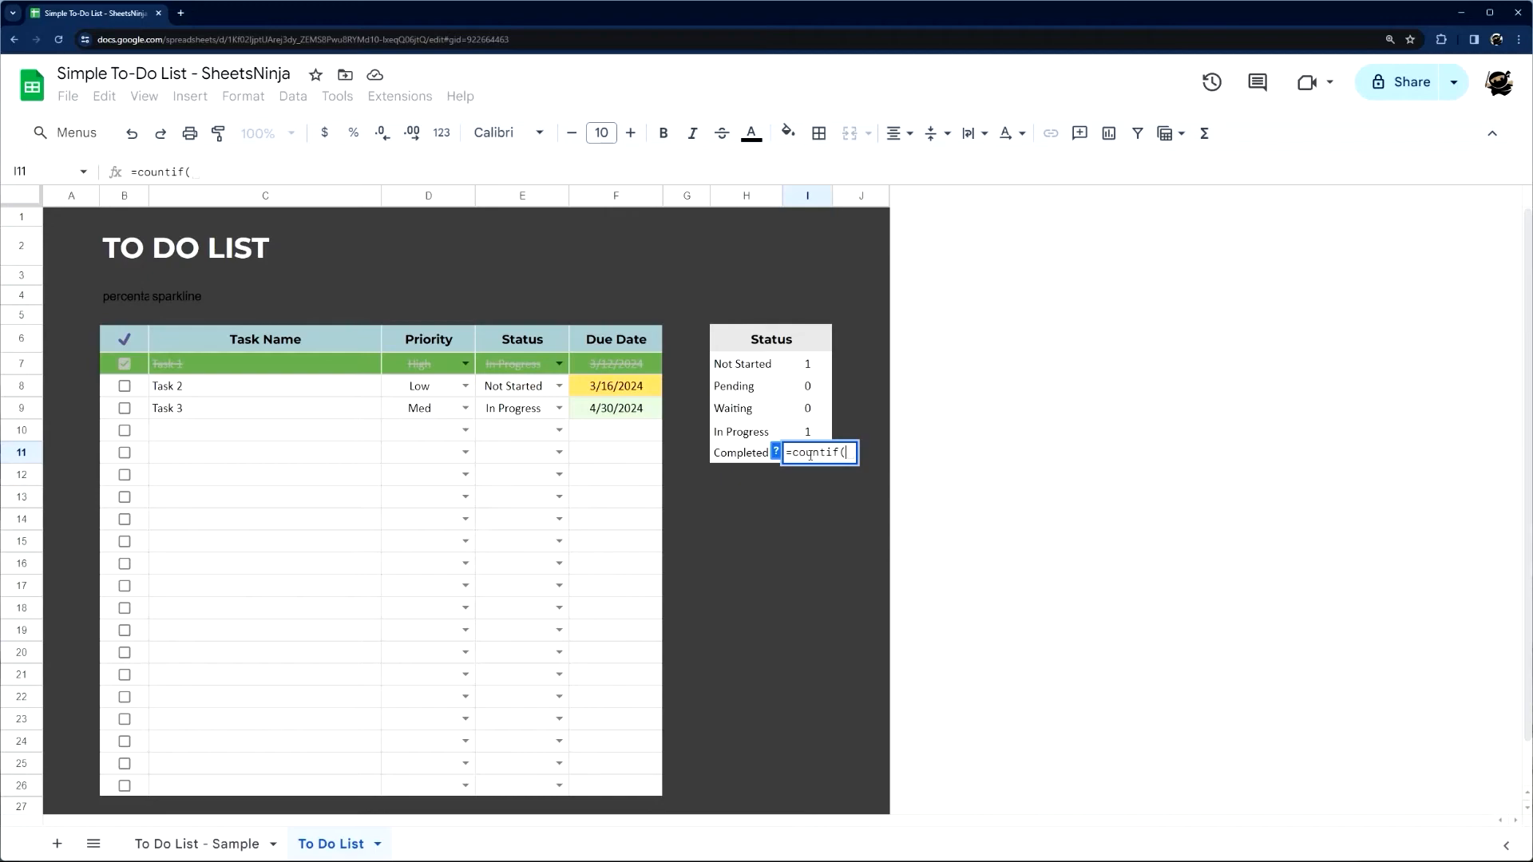
{"action": "left_click_drag", "start_coordinate": [133, 366], "coordinate": [144, 782]}
{"action": "type", "text": ",true"}
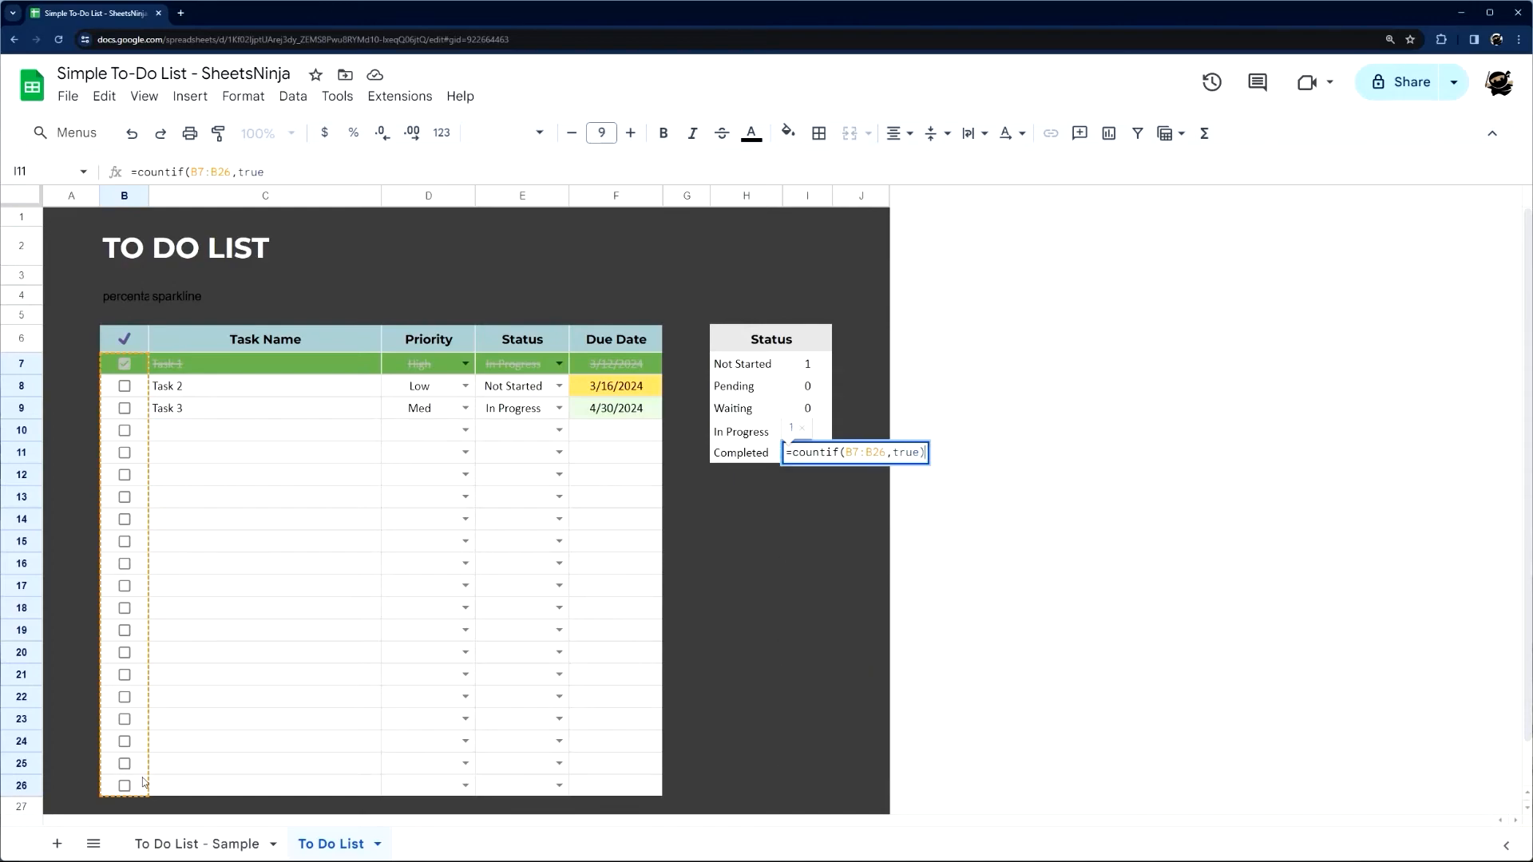
{"action": "type", "text": ")"}
{"action": "left_click", "coordinate": [853, 454]}
{"action": "key", "text": "Return"}
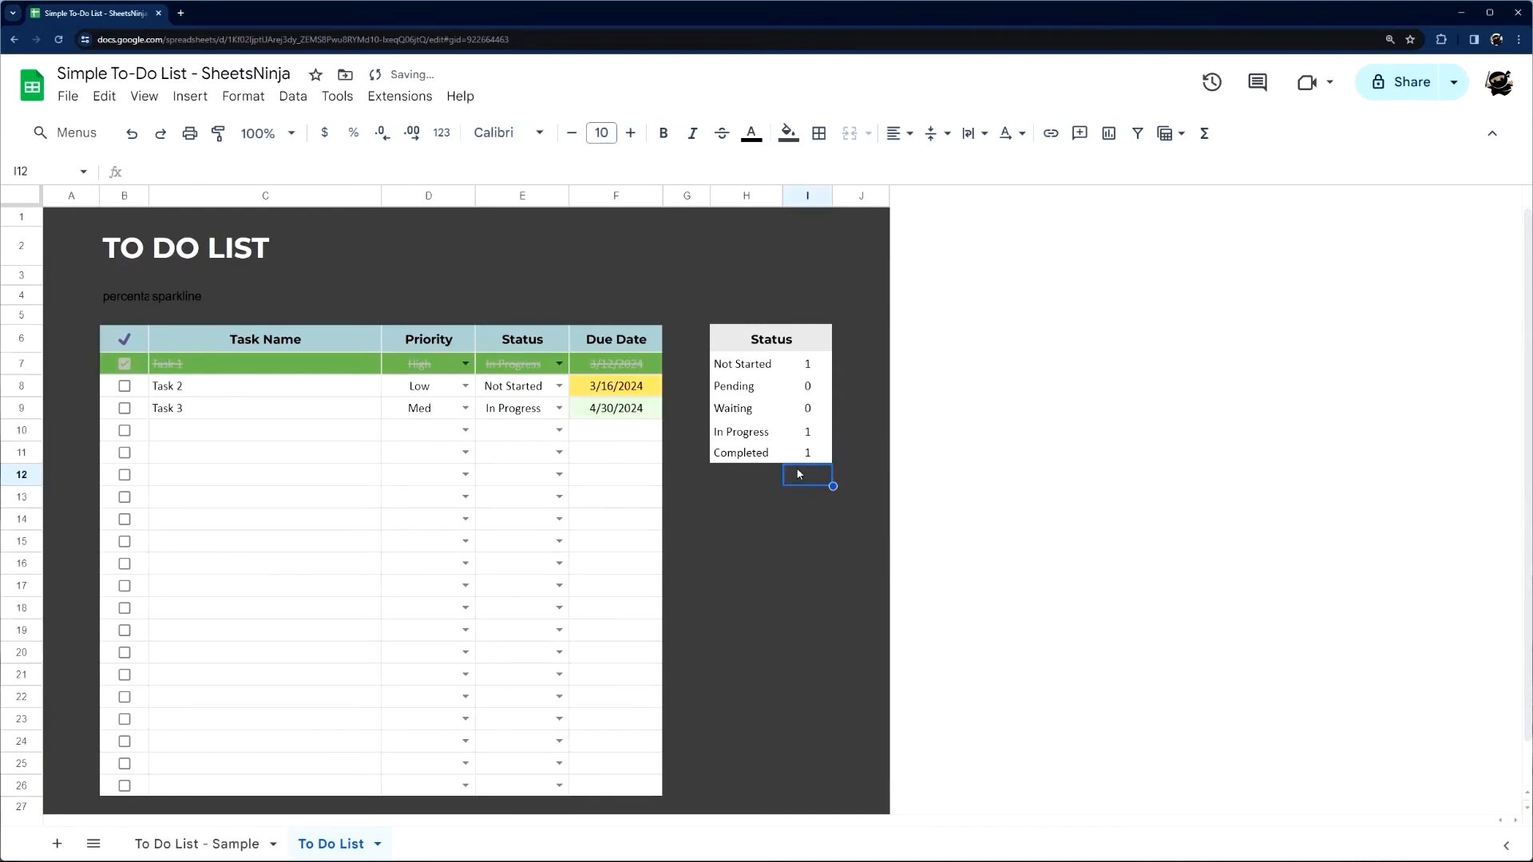
{"action": "left_click", "coordinate": [808, 453]}
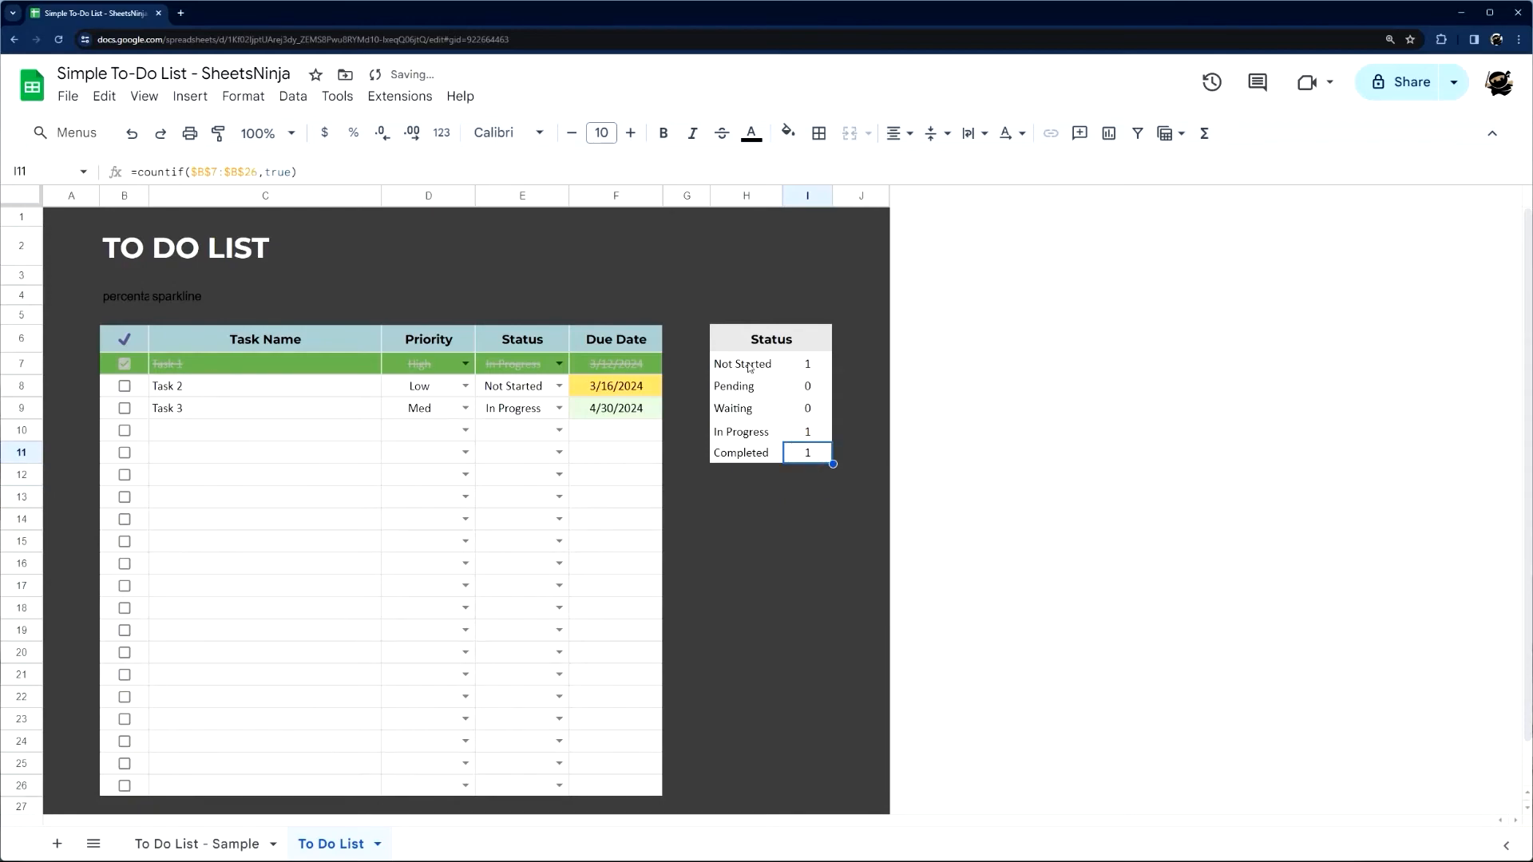
Add inner borders to the status summary cells H7:I11
{"action": "left_click_drag", "start_coordinate": [747, 368], "coordinate": [808, 454]}
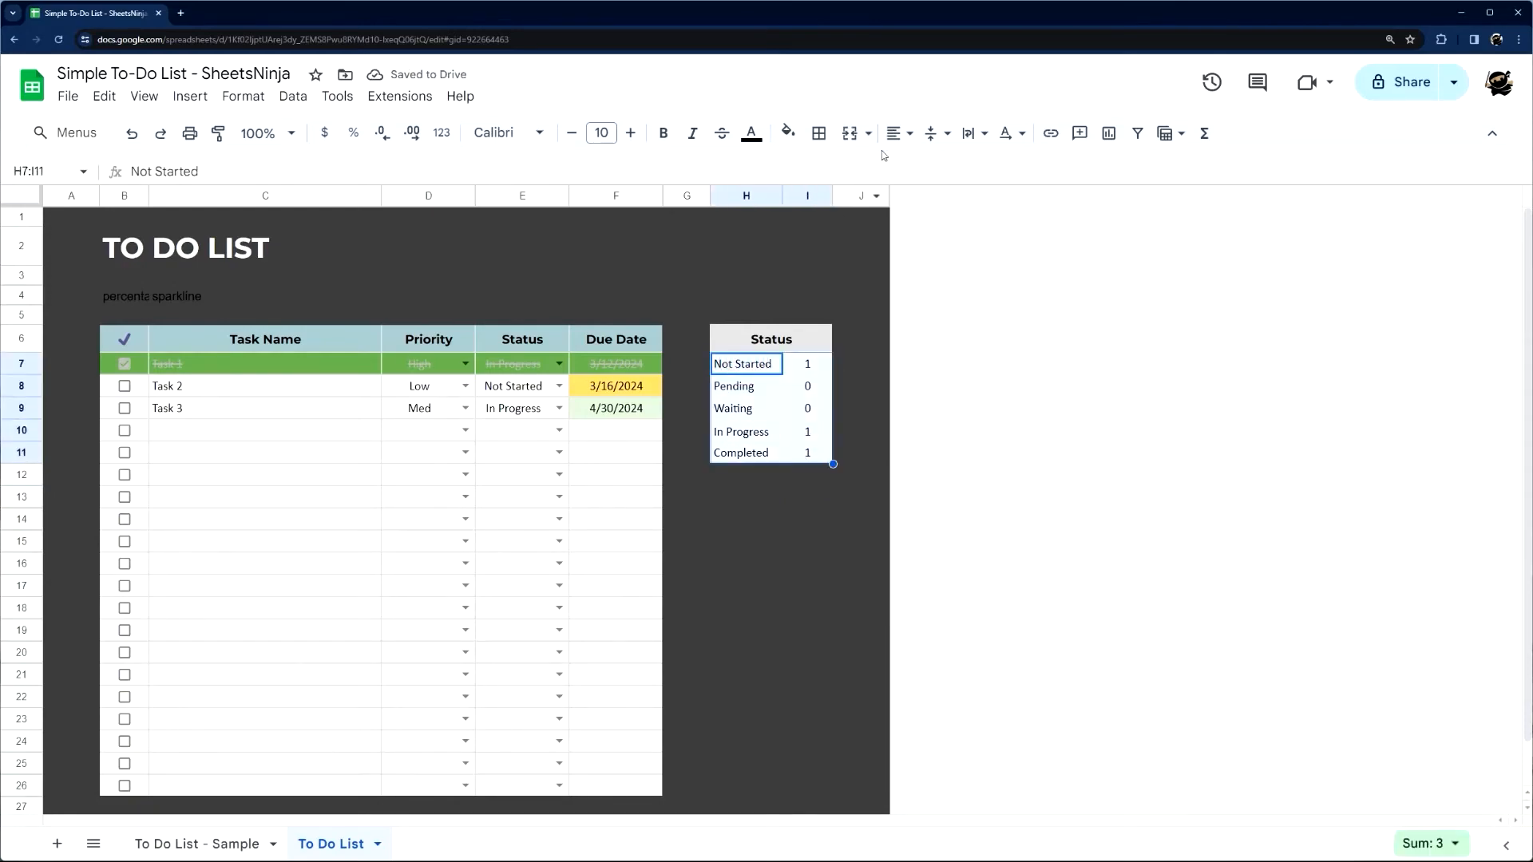
{"action": "left_click", "coordinate": [820, 133]}
{"action": "left_click", "coordinate": [860, 173]}
{"action": "left_click", "coordinate": [877, 527]}
Apply dark gray outer borders around the whole status summary table H6:I11
{"action": "left_click_drag", "start_coordinate": [743, 339], "coordinate": [809, 454]}
{"action": "left_click", "coordinate": [820, 134]}
{"action": "left_click", "coordinate": [994, 174]}
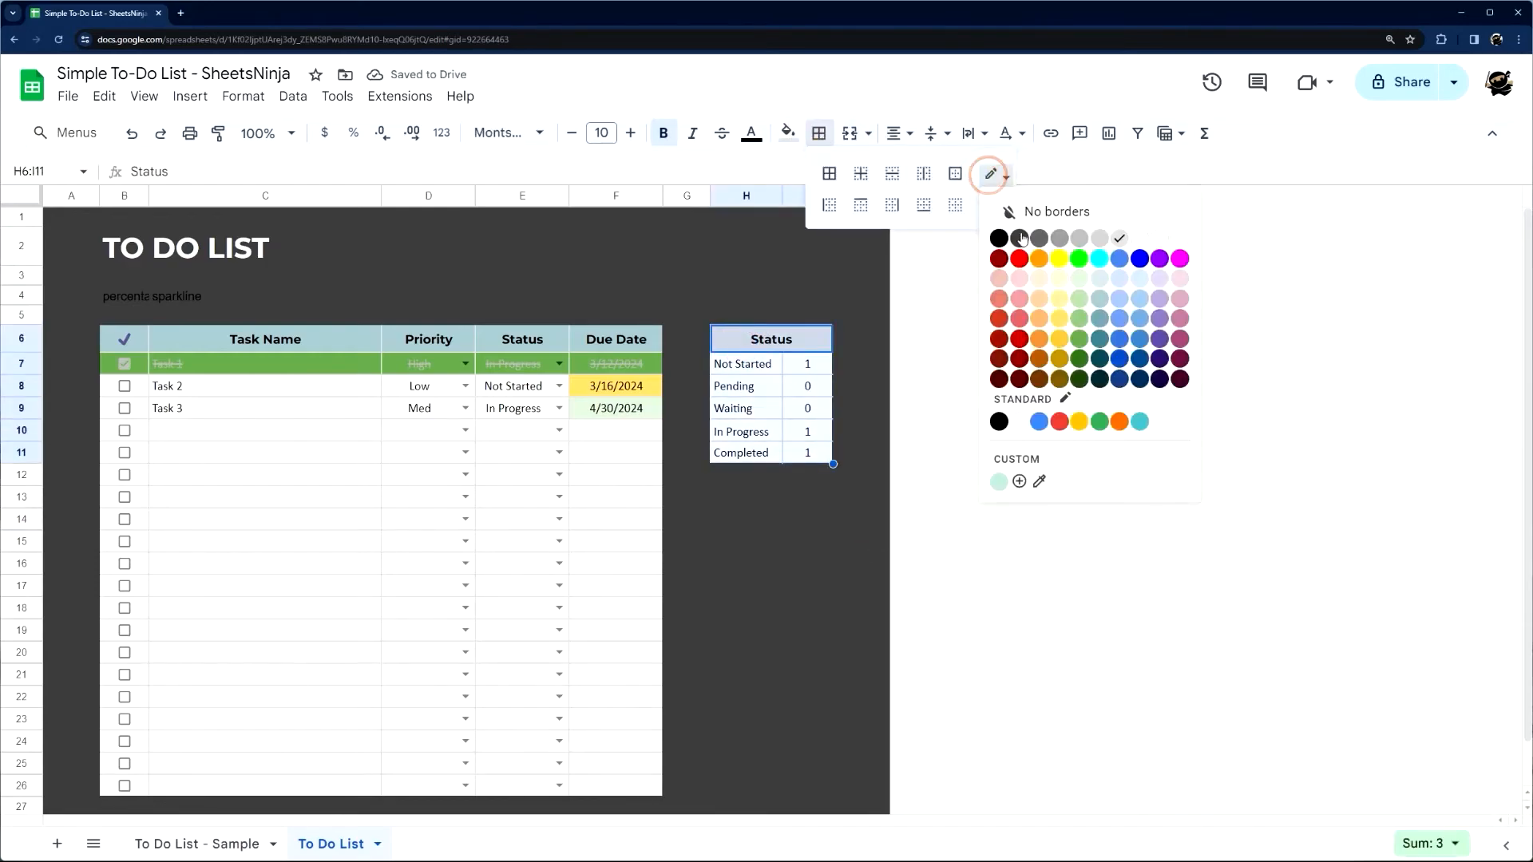
{"action": "left_click", "coordinate": [1021, 238]}
{"action": "left_click", "coordinate": [956, 173]}
{"action": "left_click", "coordinate": [856, 361]}
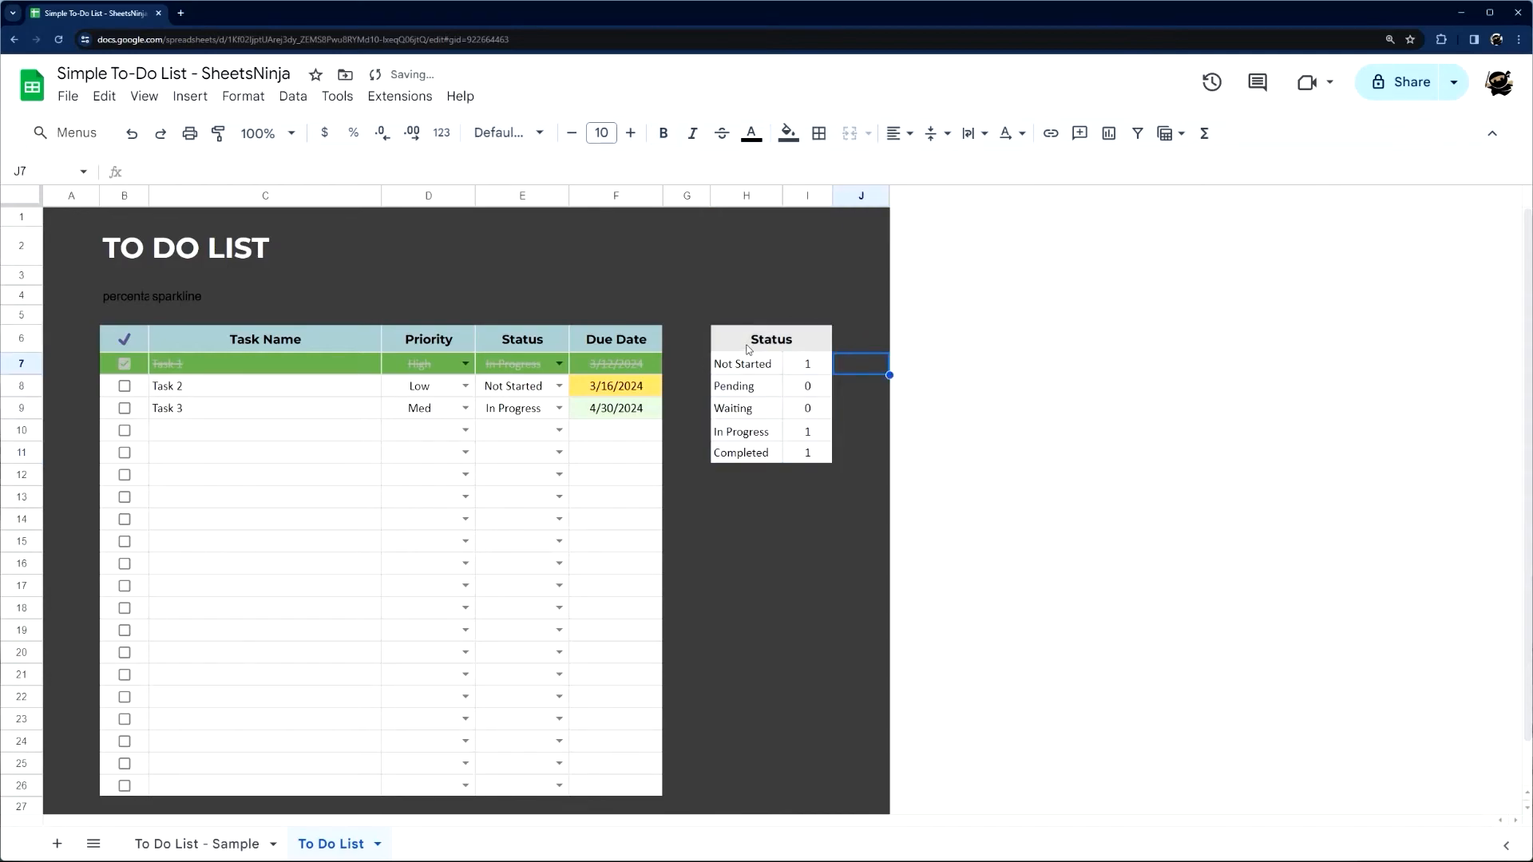
Fill the progress bar cells B4:F4 with white
{"action": "left_click_drag", "start_coordinate": [747, 352], "coordinate": [787, 461]}
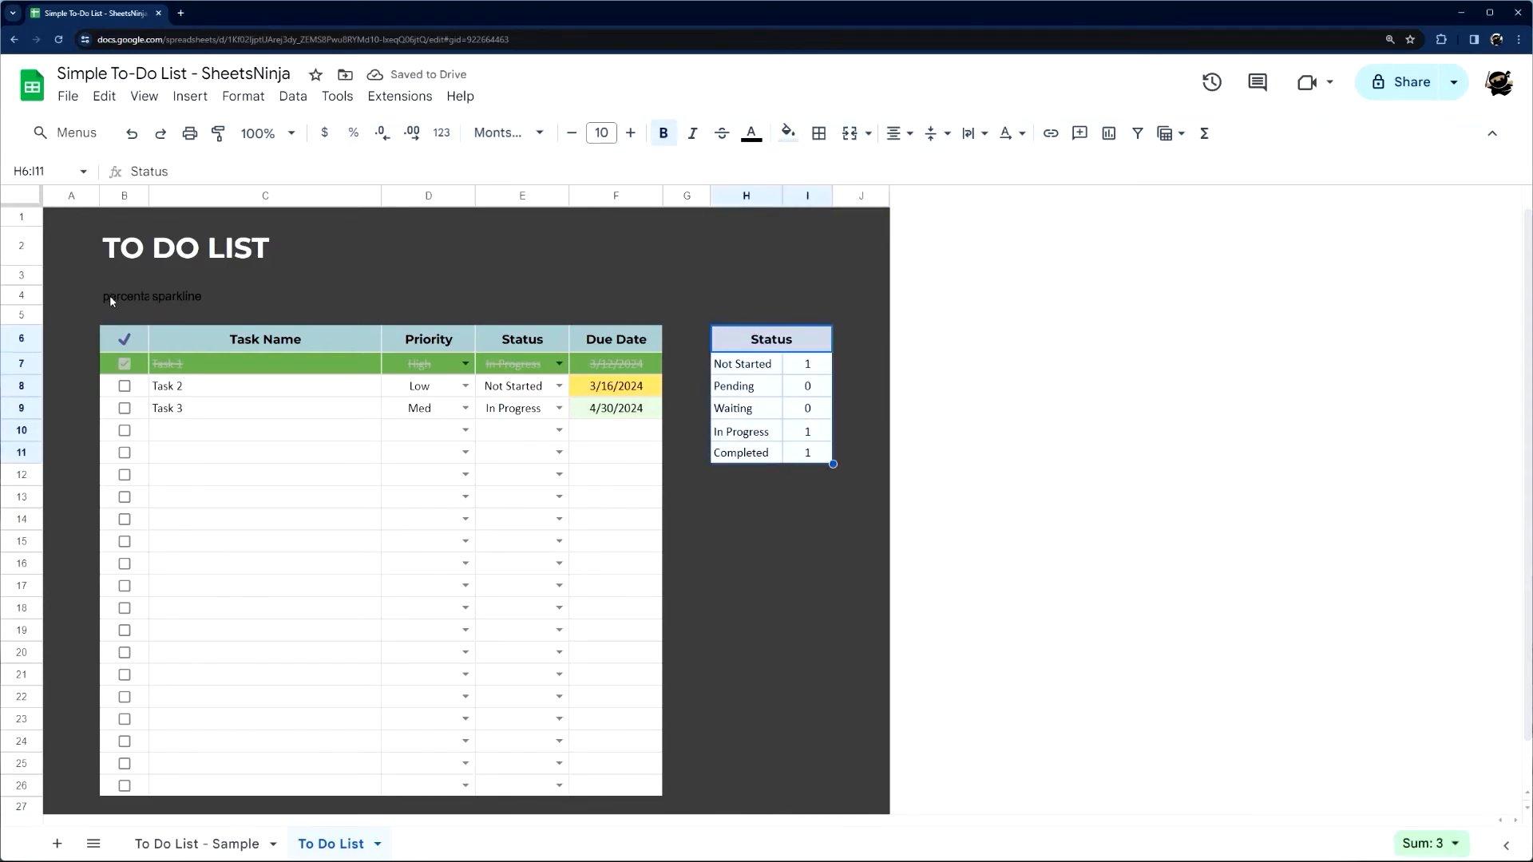
{"action": "left_click_drag", "start_coordinate": [147, 293], "coordinate": [639, 297]}
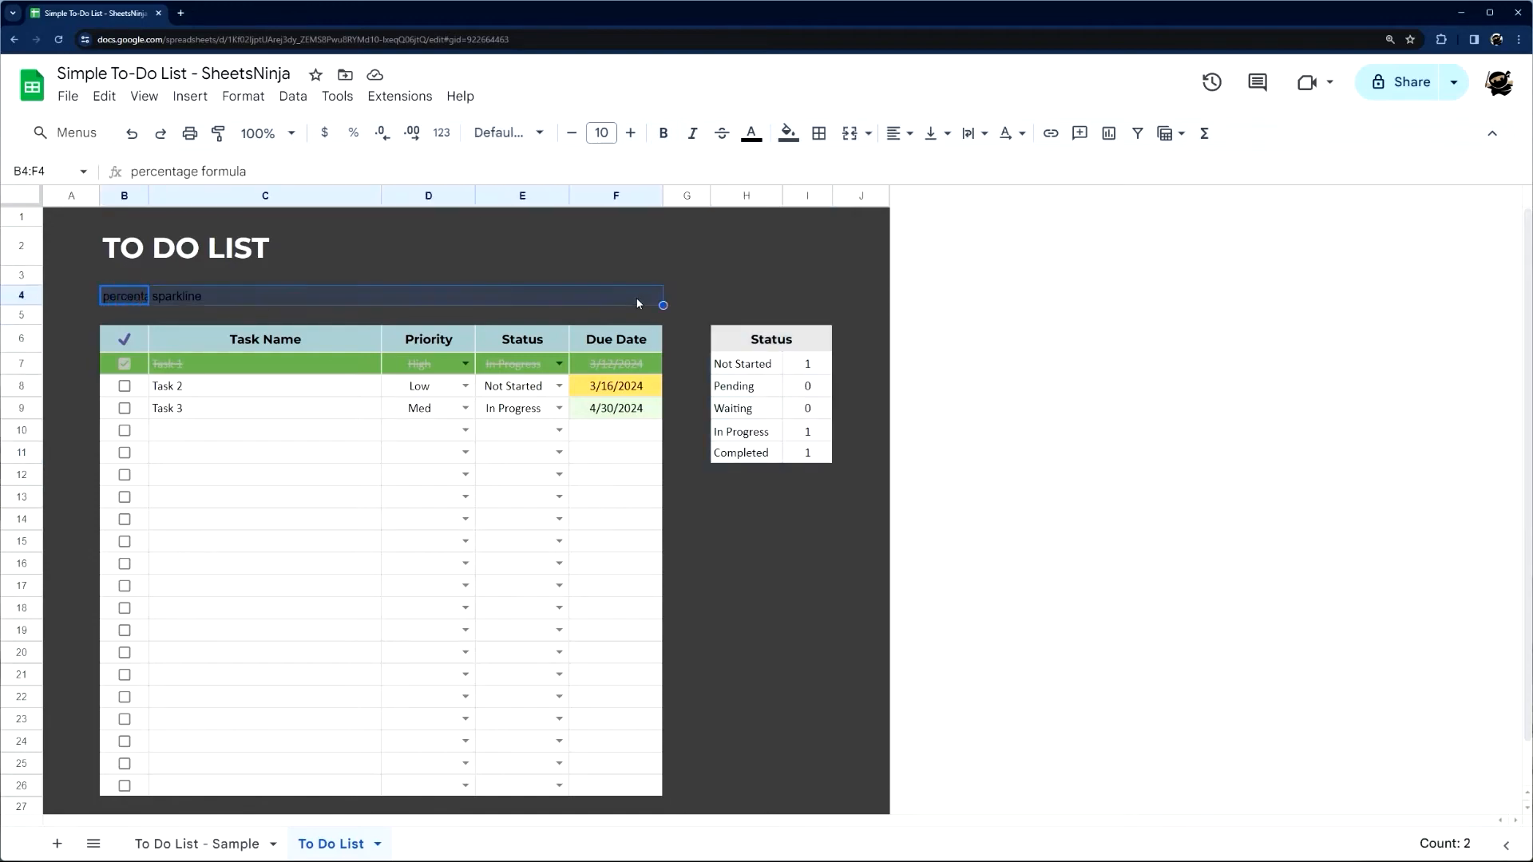
{"action": "left_click", "coordinate": [114, 295]}
{"action": "left_click", "coordinate": [206, 293]}
{"action": "left_click_drag", "start_coordinate": [122, 297], "coordinate": [630, 295]}
{"action": "left_click", "coordinate": [788, 133]}
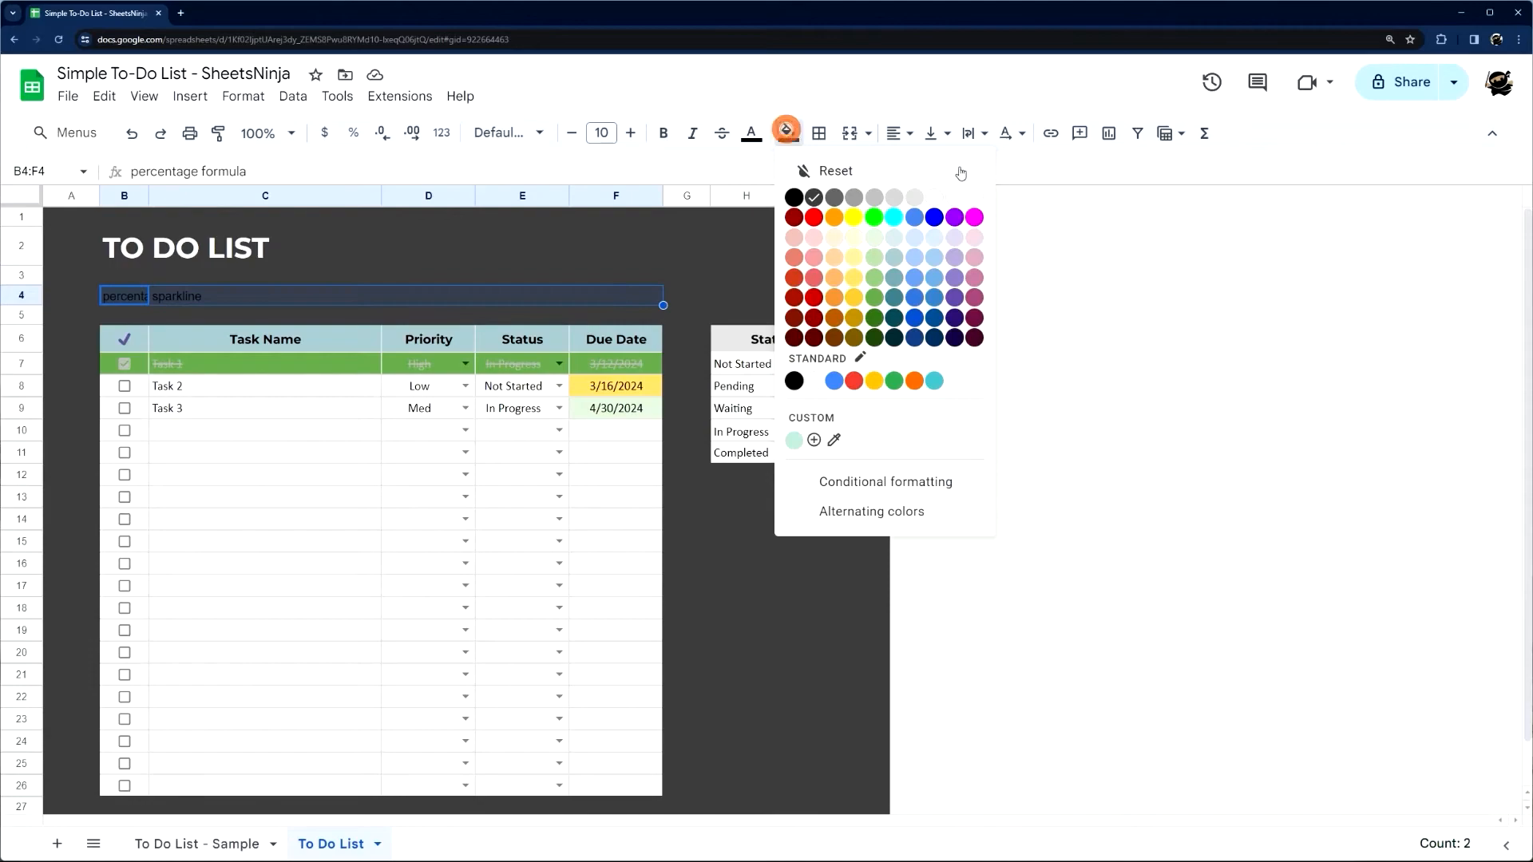
{"action": "left_click", "coordinate": [981, 197]}
Set row 4's height to 30 pixels and align its contents vertically to the middle
{"action": "left_click", "coordinate": [21, 295]}
{"action": "right_click", "coordinate": [21, 296]}
{"action": "left_click", "coordinate": [55, 589]}
{"action": "left_click_drag", "start_coordinate": [717, 447], "coordinate": [635, 439]}
{"action": "type", "text": "30"}
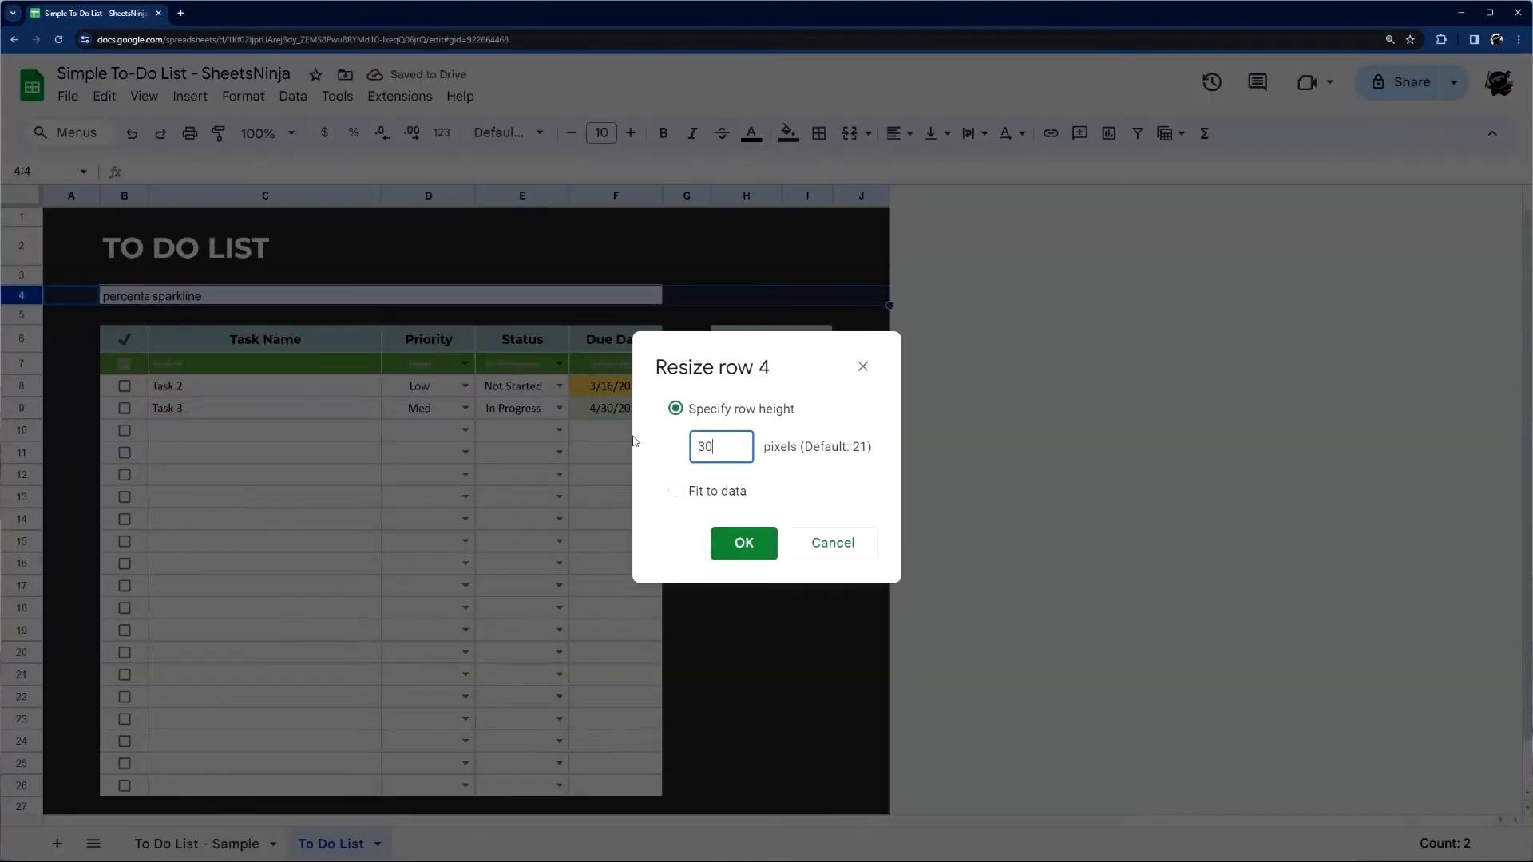
{"action": "key", "text": "Return"}
{"action": "left_click", "coordinate": [933, 134]}
{"action": "left_click", "coordinate": [961, 164]}
Replace the placeholder text in B4 with the COUNTIF formula copied from I11
{"action": "left_click", "coordinate": [126, 304]}
{"action": "key", "text": "Delete"}
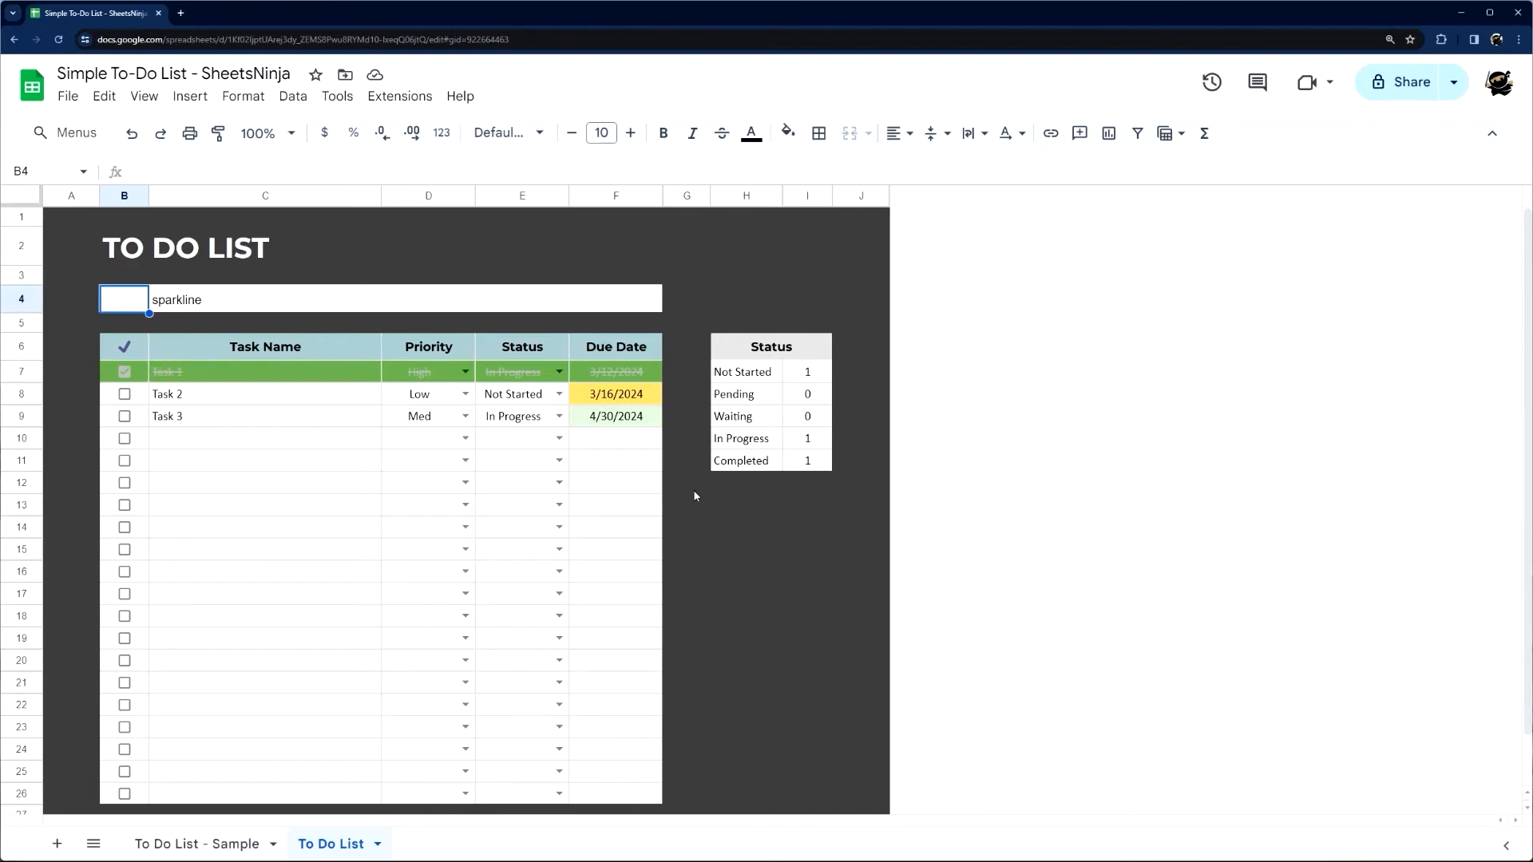
{"action": "left_click", "coordinate": [824, 465]}
{"action": "left_click_drag", "start_coordinate": [299, 172], "coordinate": [138, 172]}
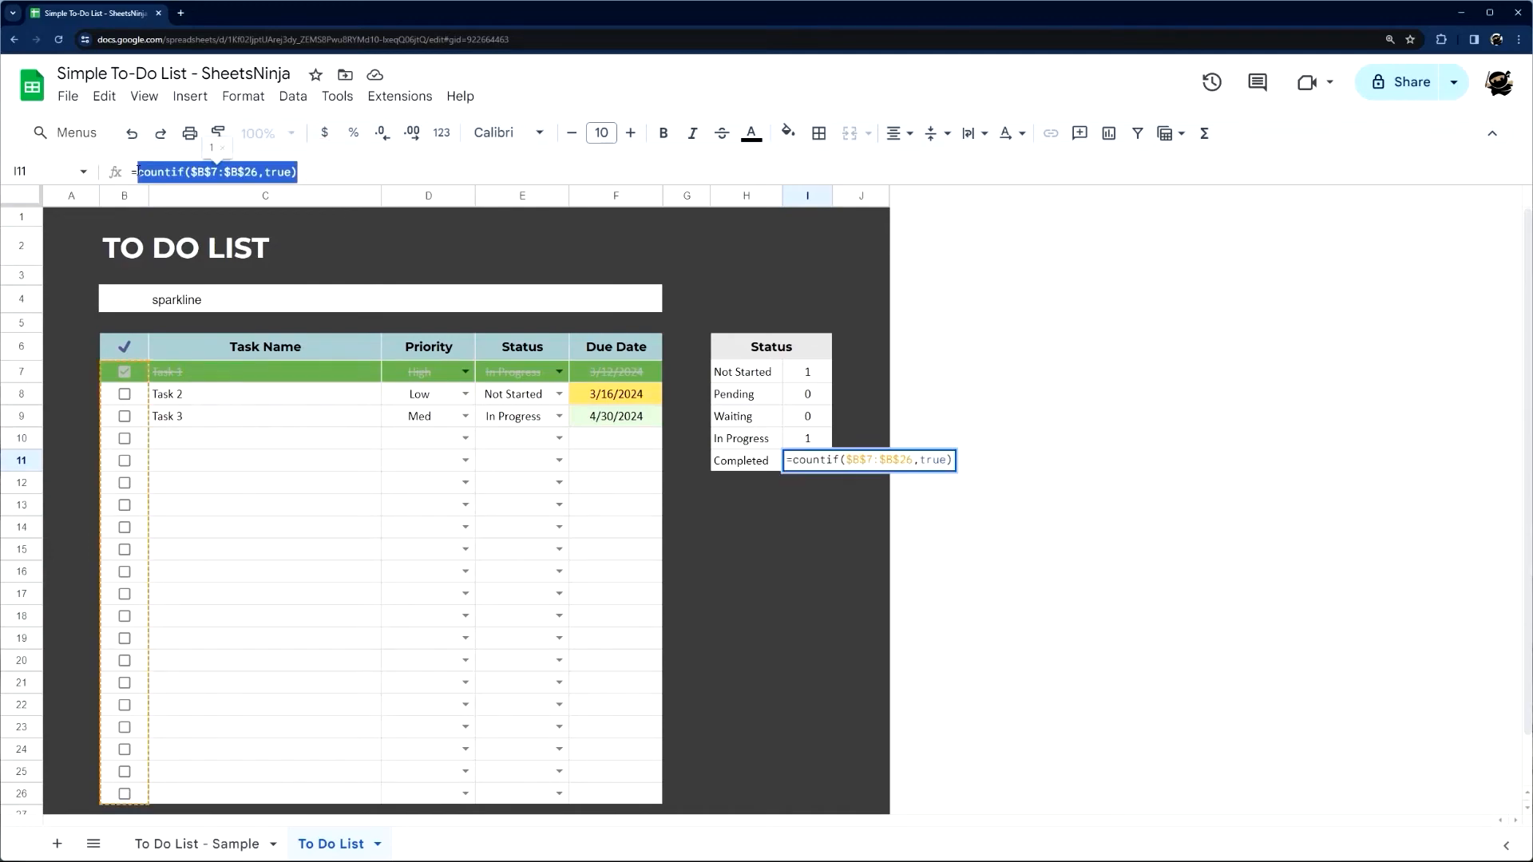
{"action": "right_click", "coordinate": [158, 169]}
{"action": "left_click", "coordinate": [185, 227]}
{"action": "left_click", "coordinate": [134, 299]}
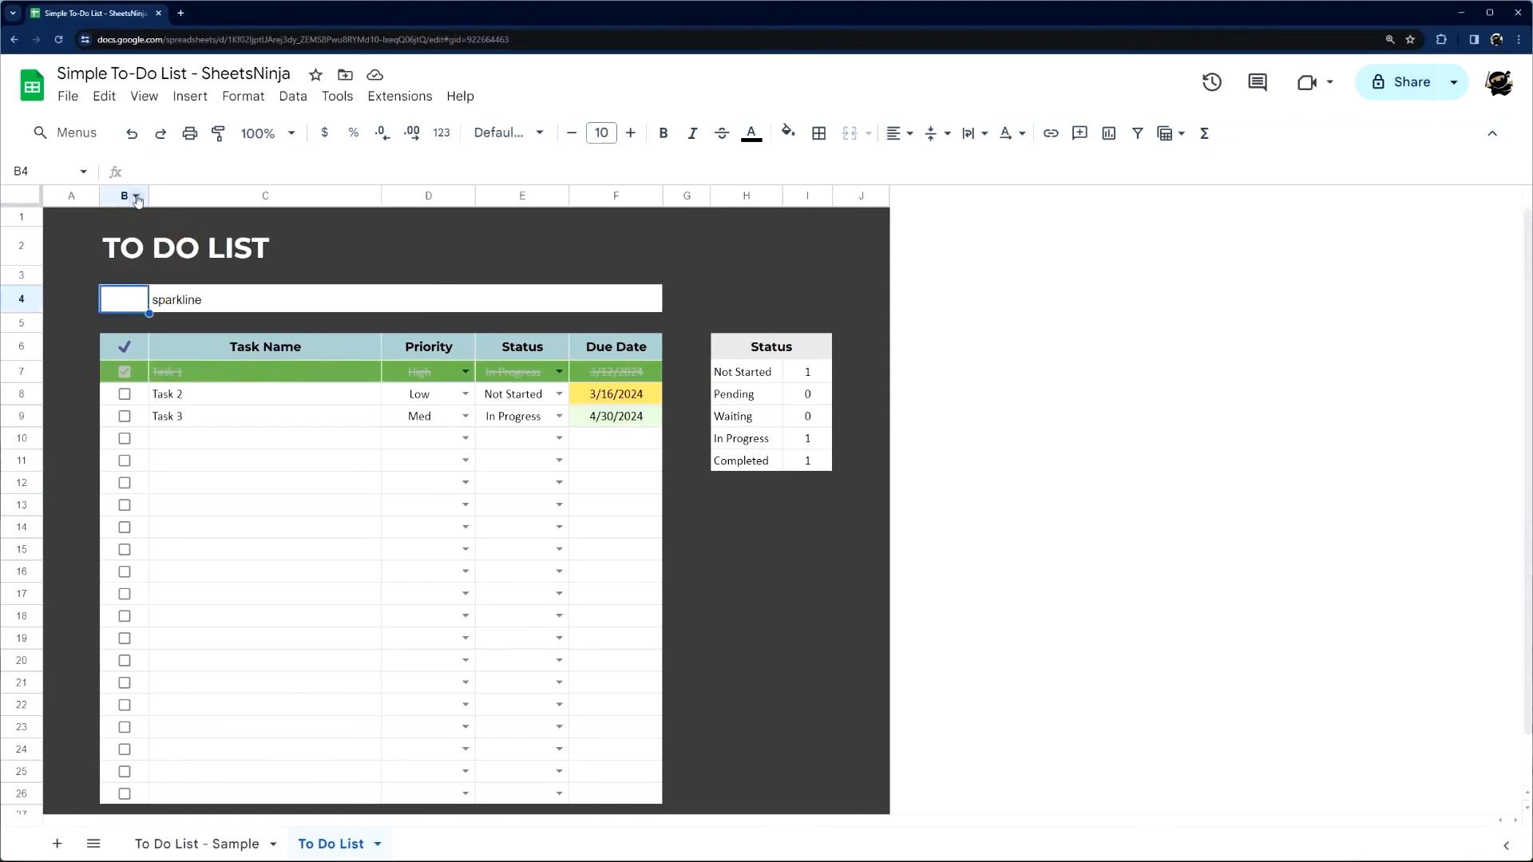
{"action": "left_click", "coordinate": [156, 167]}
{"action": "type", "text": "="}
{"action": "key", "text": "ctrl+v"}
{"action": "key", "text": "Return"}
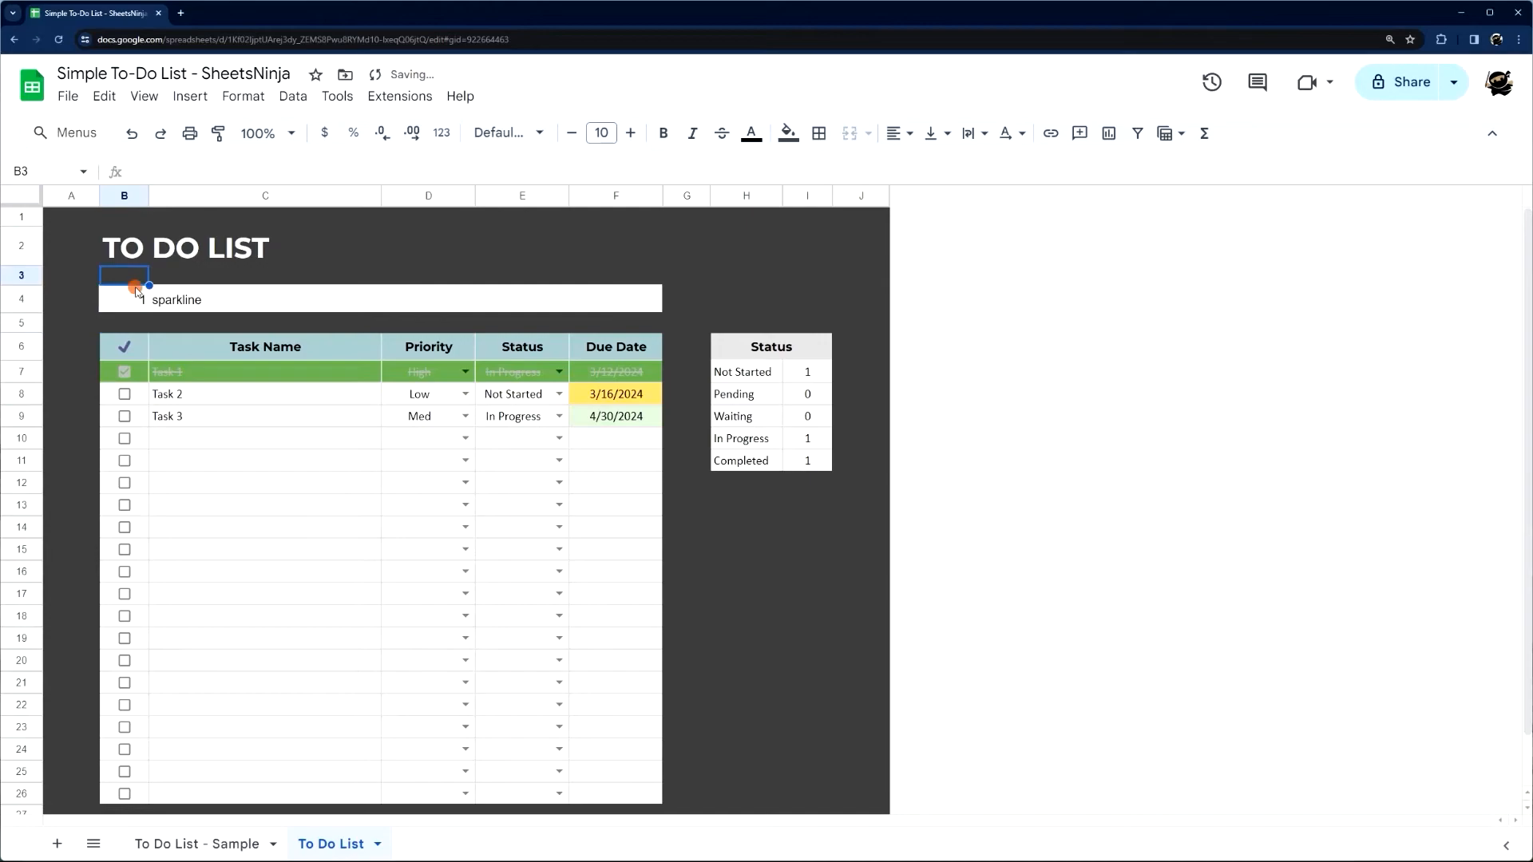
Divide B4's COUNTIF formula by counta($C$7:$C$26), using absolute references for the task name range
{"action": "left_click", "coordinate": [134, 298]}
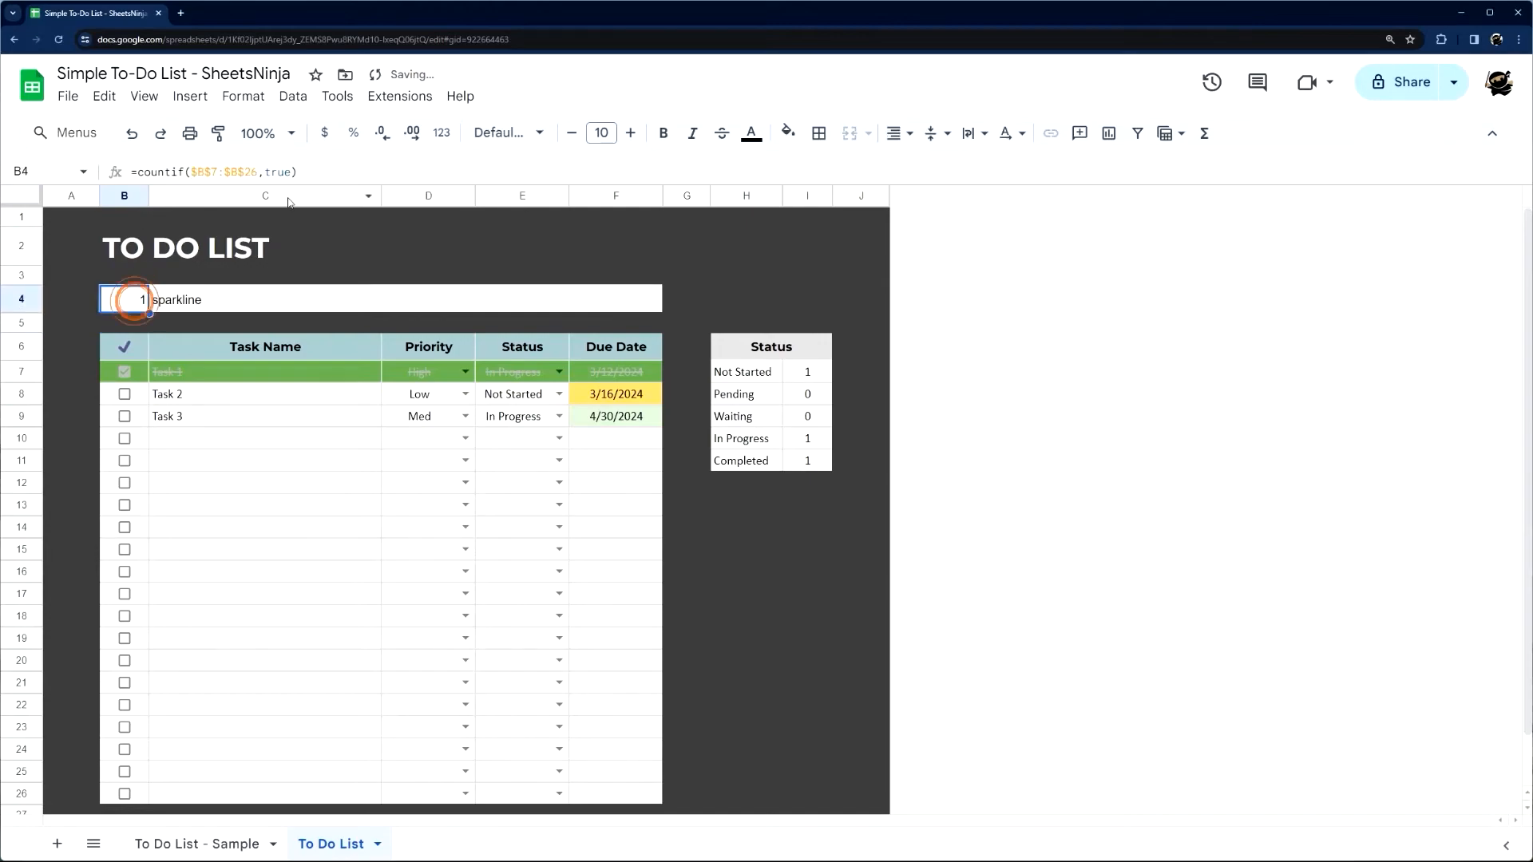
{"action": "left_click", "coordinate": [321, 171]}
{"action": "type", "text": "/counta("}
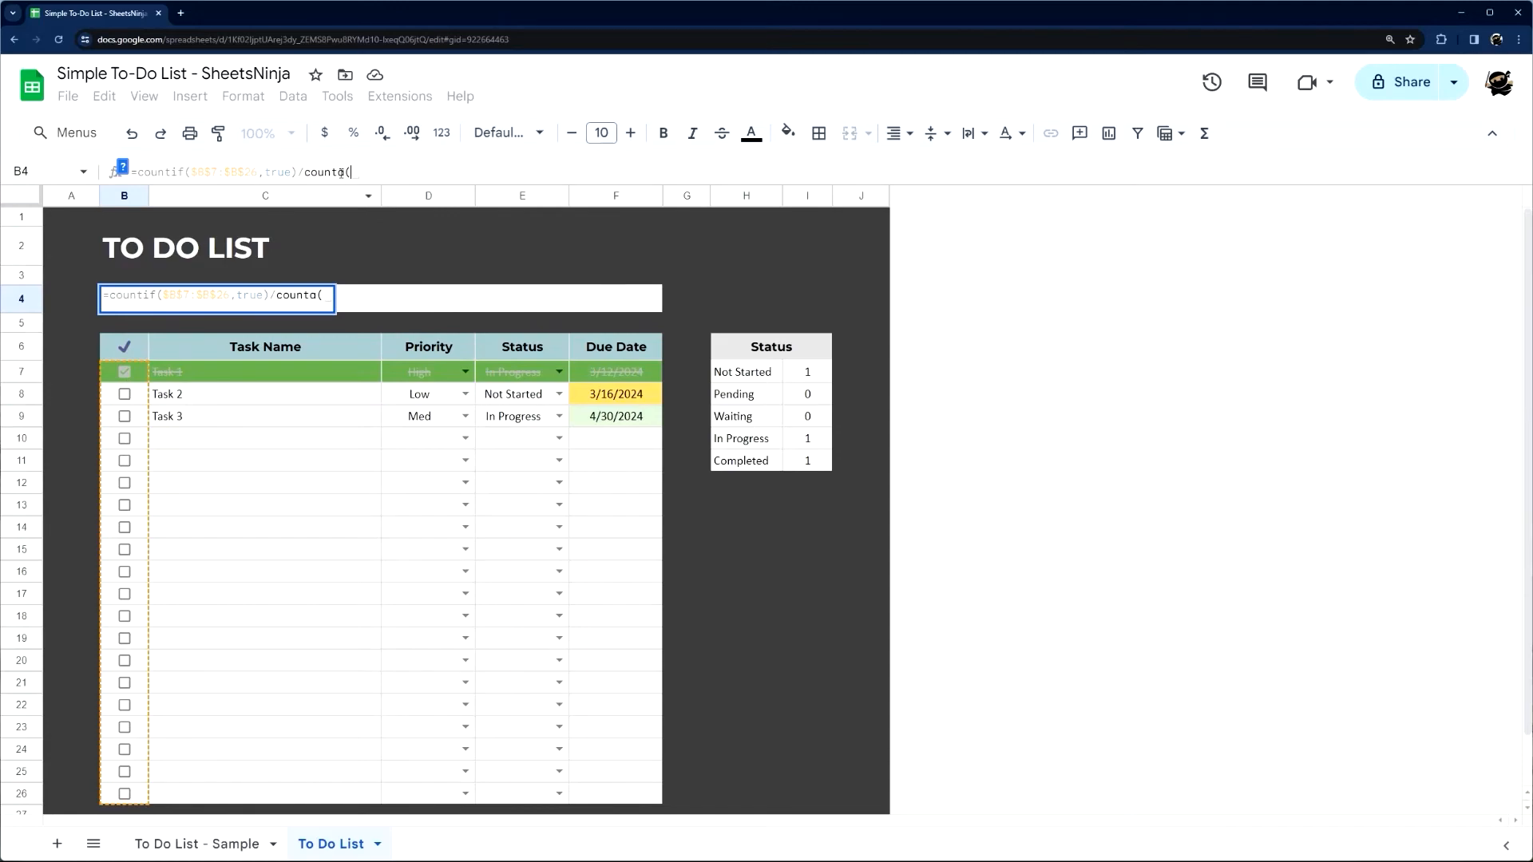
{"action": "left_click_drag", "start_coordinate": [200, 377], "coordinate": [220, 794]}
{"action": "type", "text": ")"}
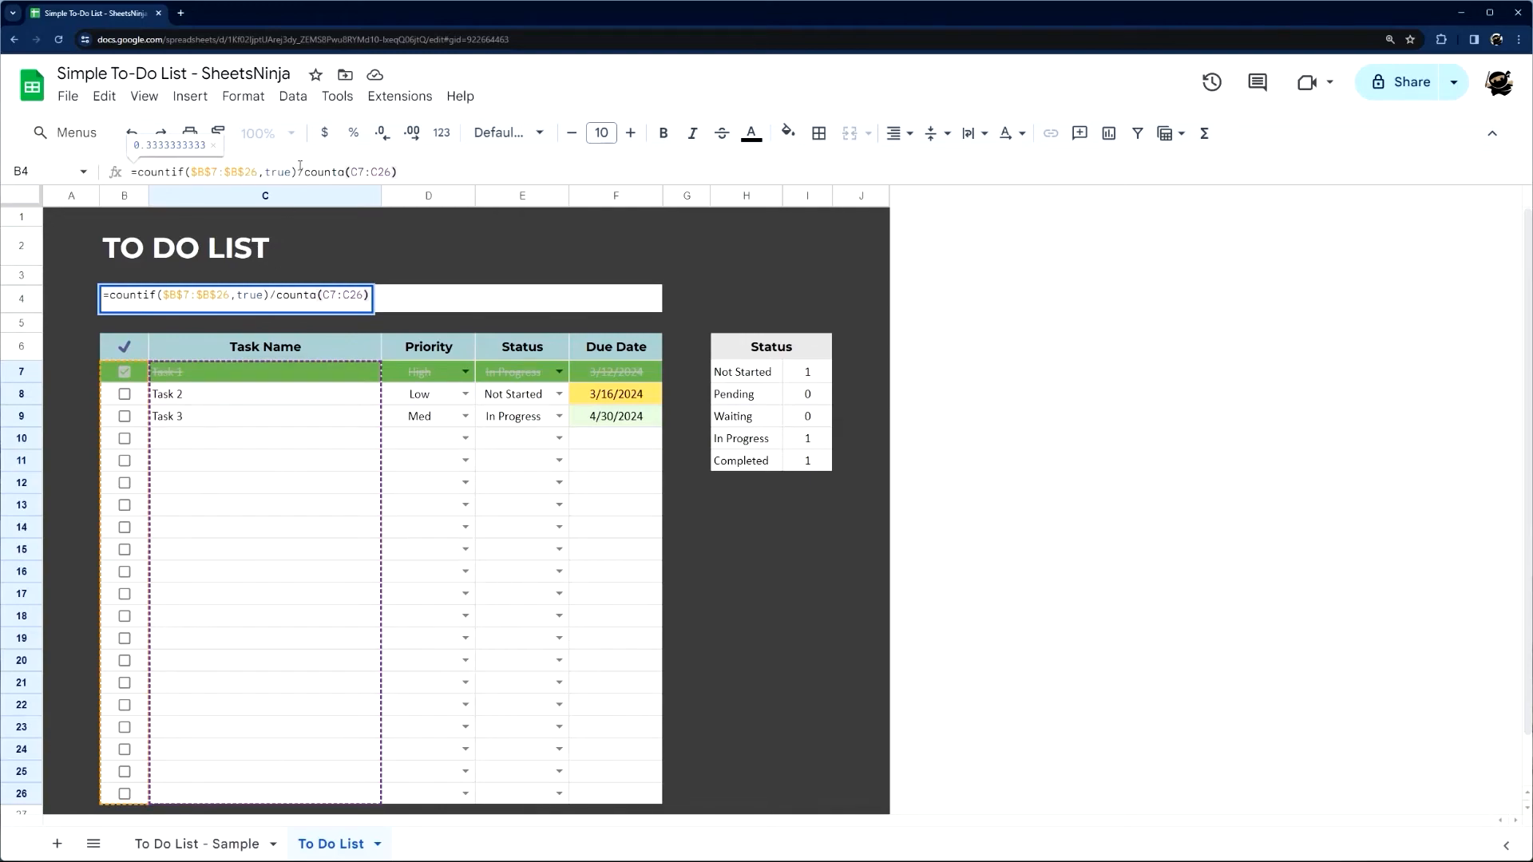
{"action": "key", "text": "Return"}
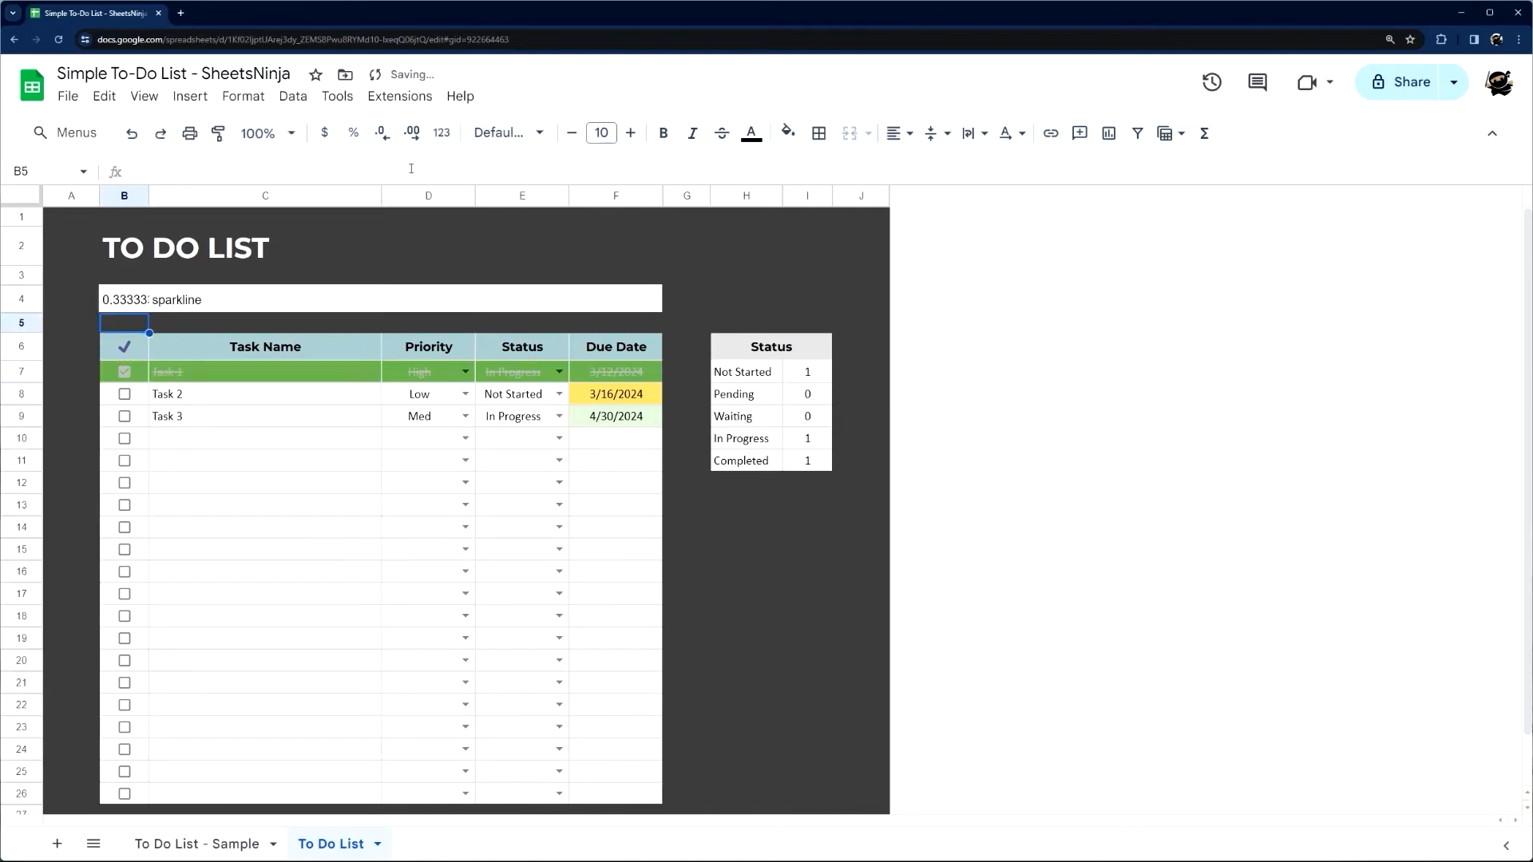
{"action": "left_click", "coordinate": [122, 303]}
{"action": "left_click", "coordinate": [375, 172]}
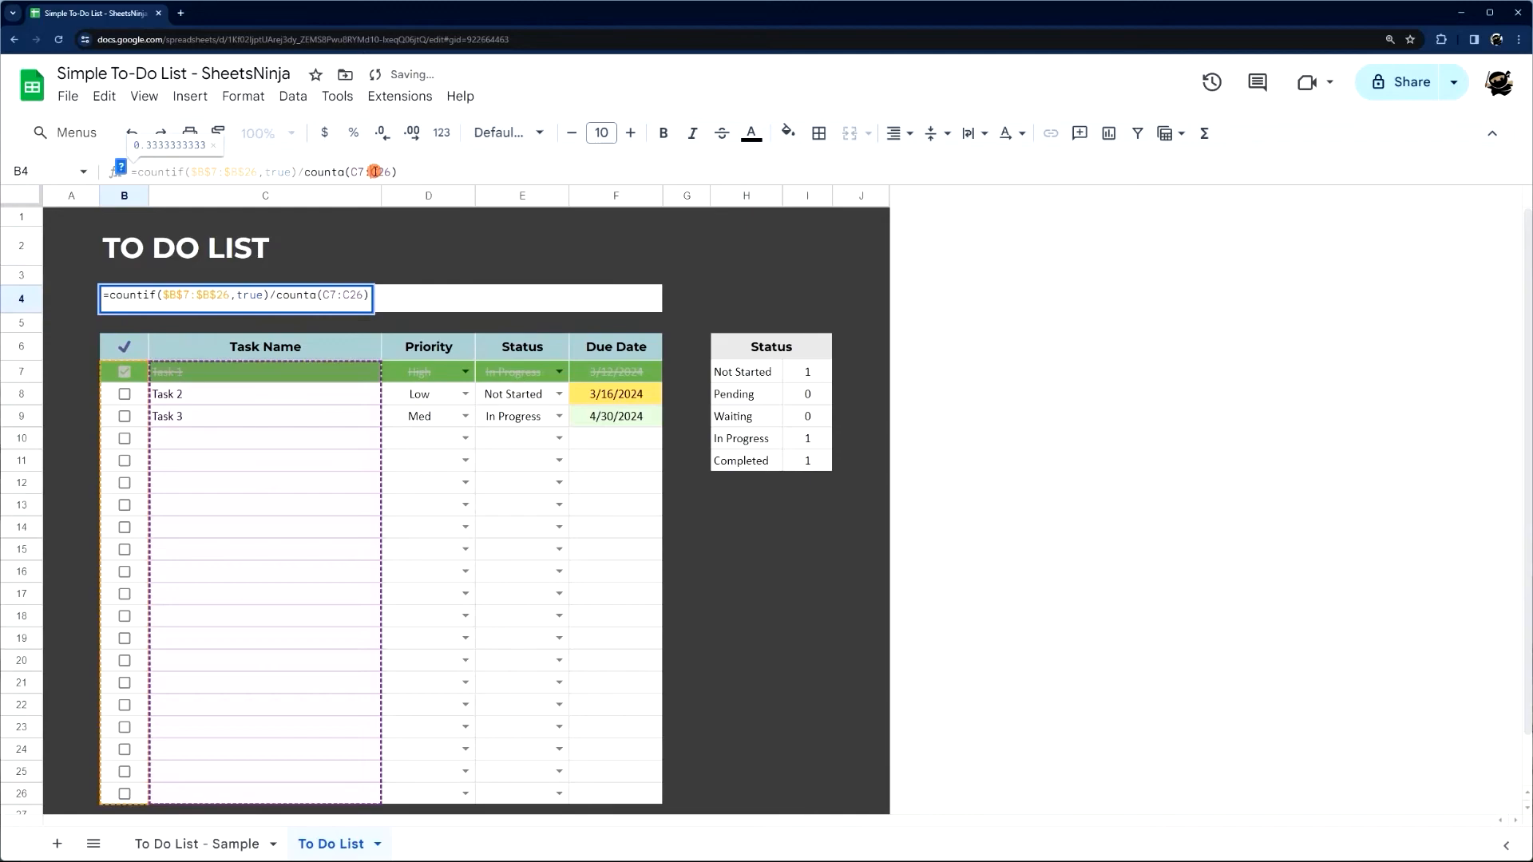
{"action": "key", "text": "Return"}
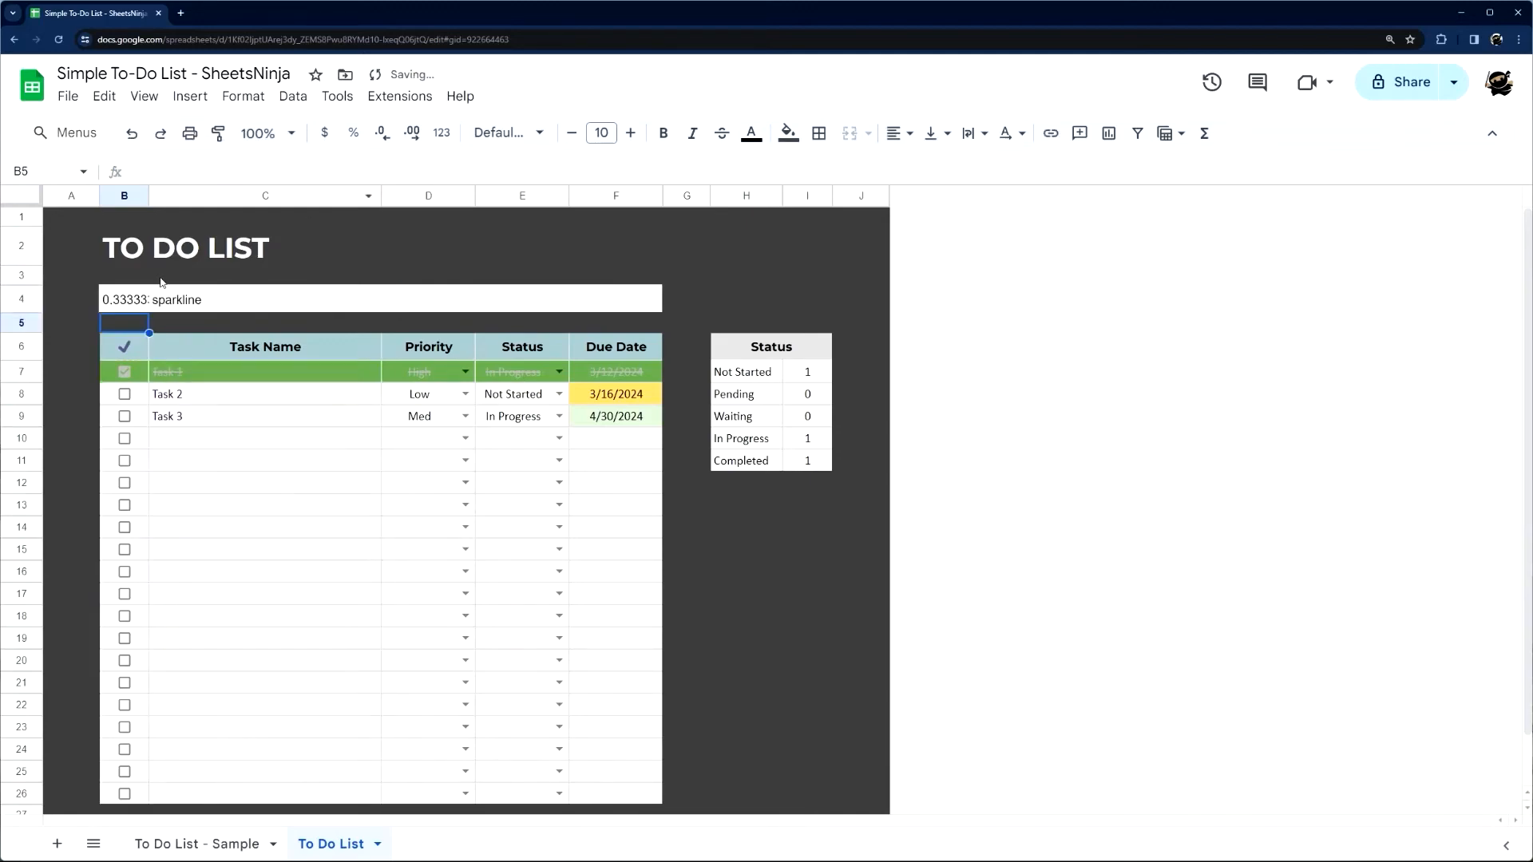
Format B4 as a percentage without decimals and center it horizontally
{"action": "left_click", "coordinate": [123, 302]}
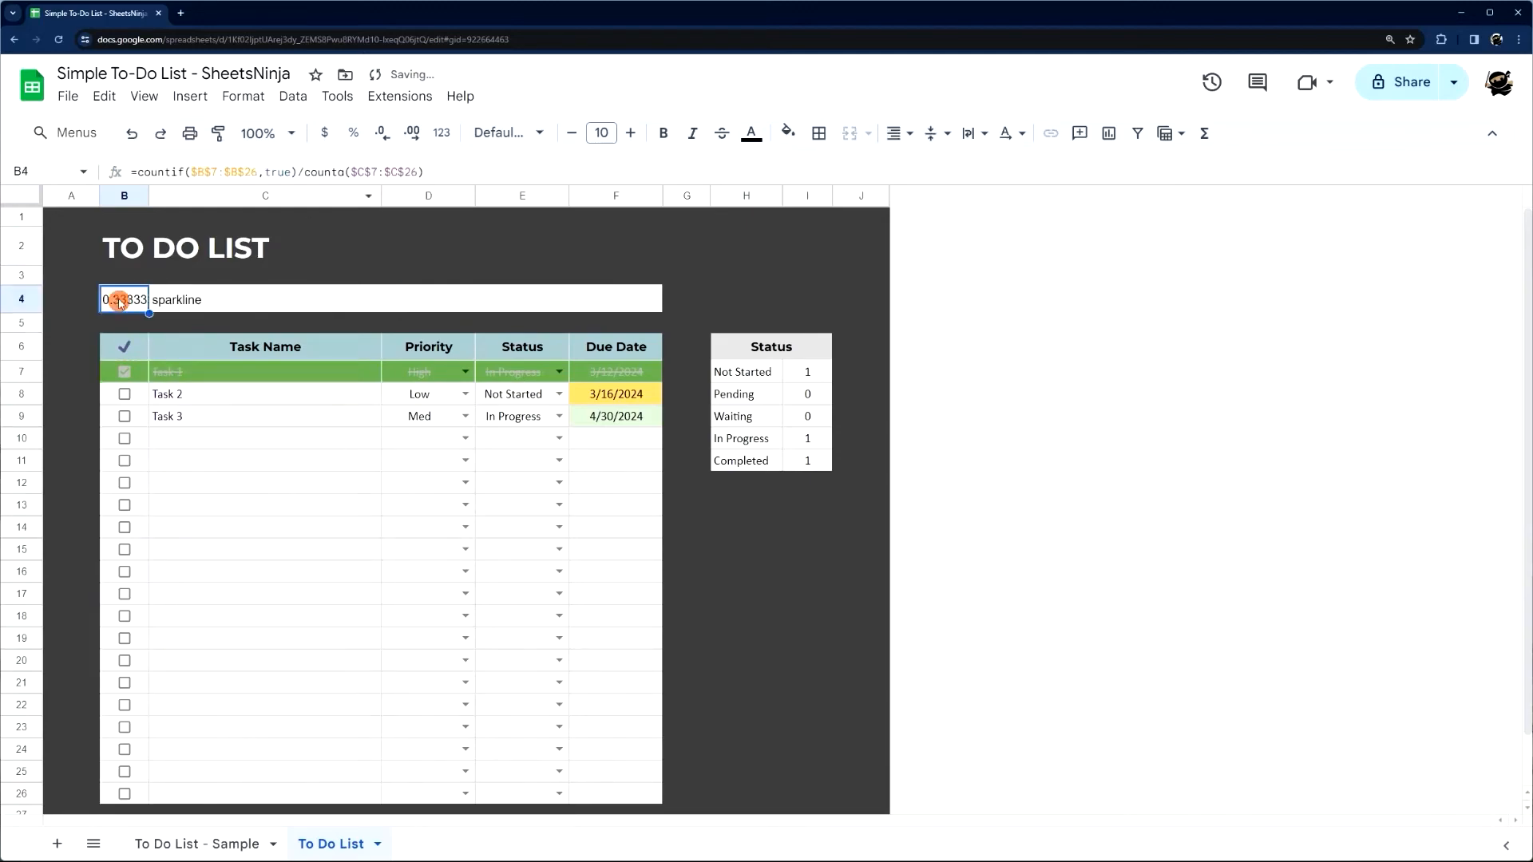
{"action": "left_click", "coordinate": [355, 135]}
{"action": "double_click", "coordinate": [381, 135]}
{"action": "left_click", "coordinate": [893, 135]}
{"action": "key", "text": "F2"}
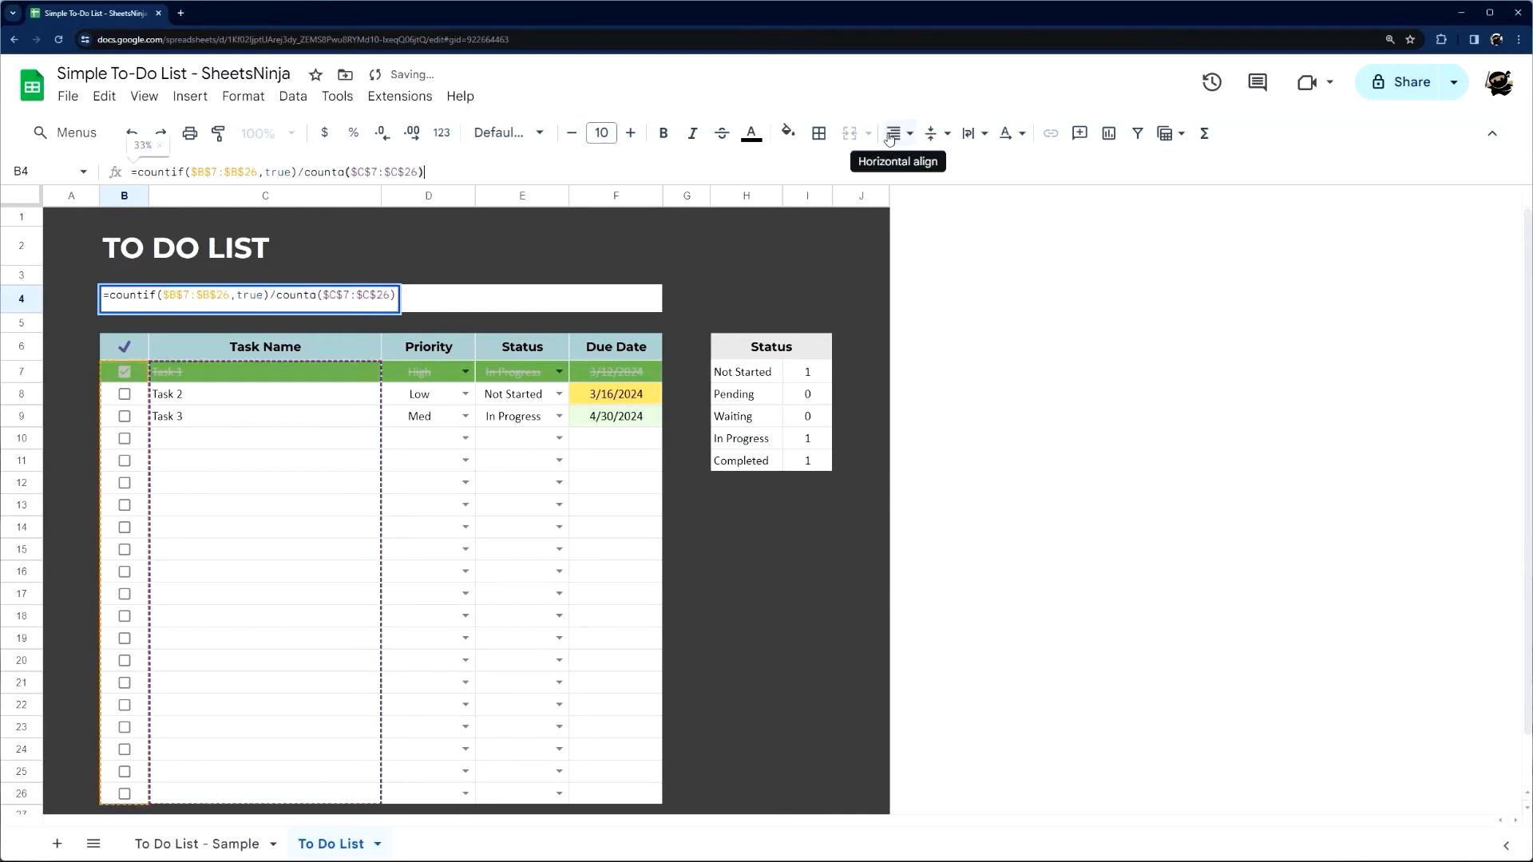
{"action": "key", "text": "Escape"}
{"action": "left_click", "coordinate": [894, 134]}
{"action": "left_click", "coordinate": [929, 168]}
Set B4's font to Montserrat and make it bold
{"action": "left_click", "coordinate": [526, 134]}
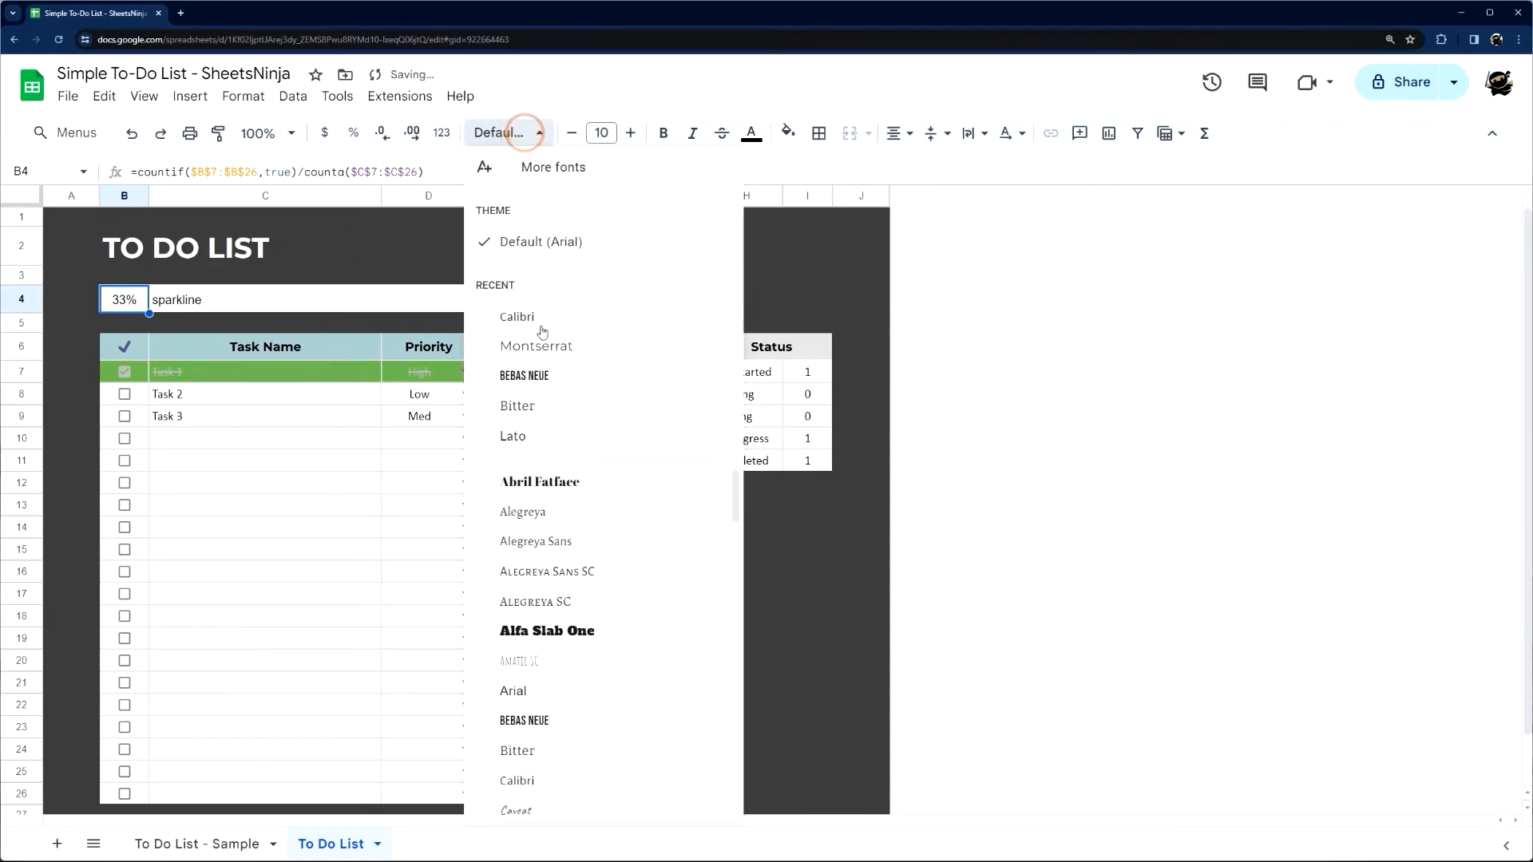
{"action": "left_click", "coordinate": [537, 345]}
{"action": "left_click", "coordinate": [662, 132]}
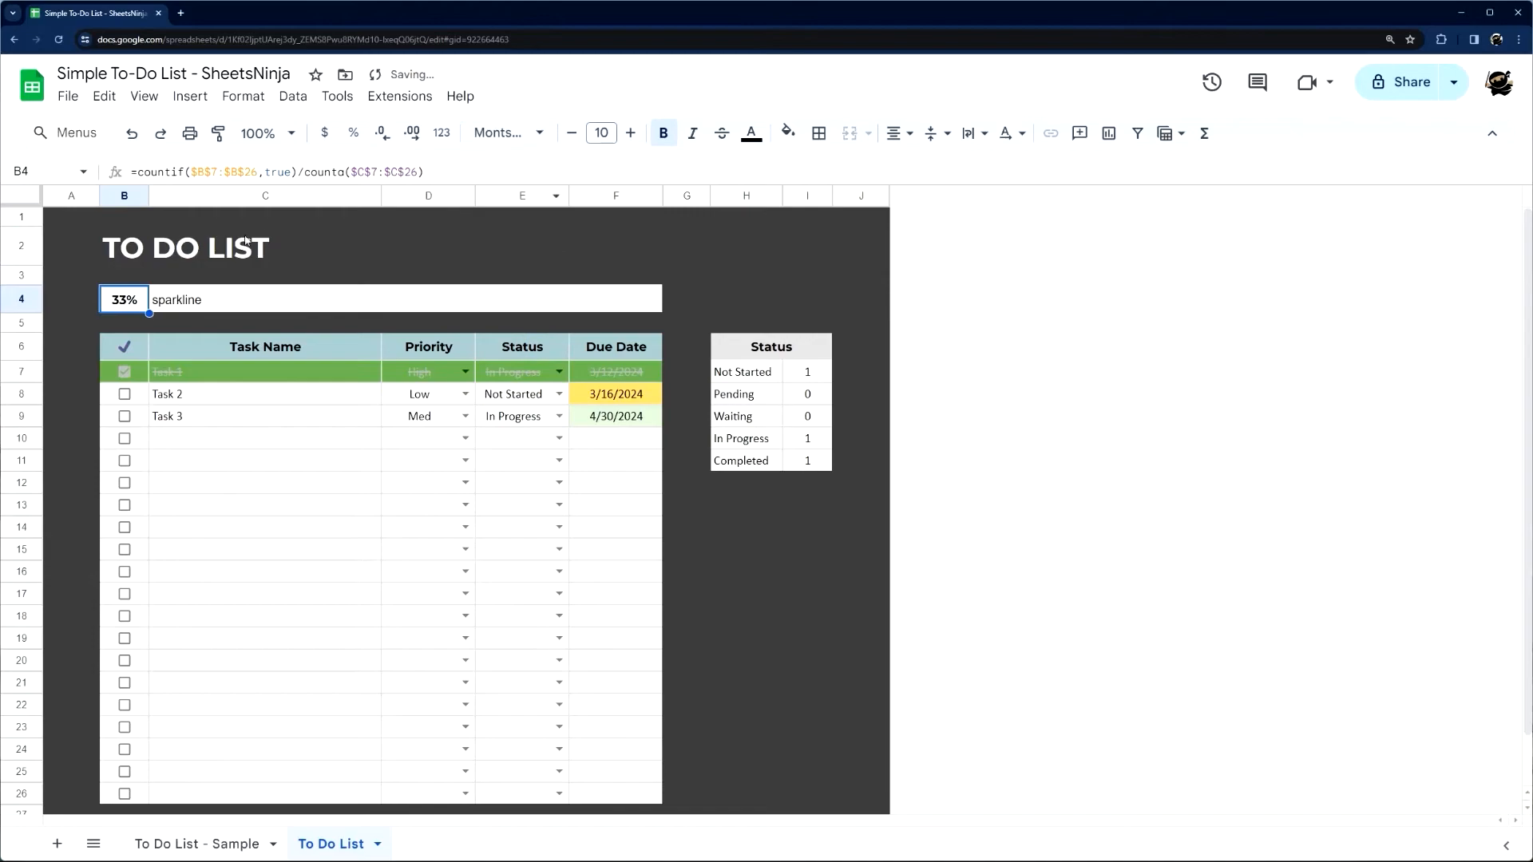
Try the Bebas Neue font on B4 and switch it back to Montserrat
{"action": "left_click", "coordinate": [493, 132]}
{"action": "left_click", "coordinate": [520, 376]}
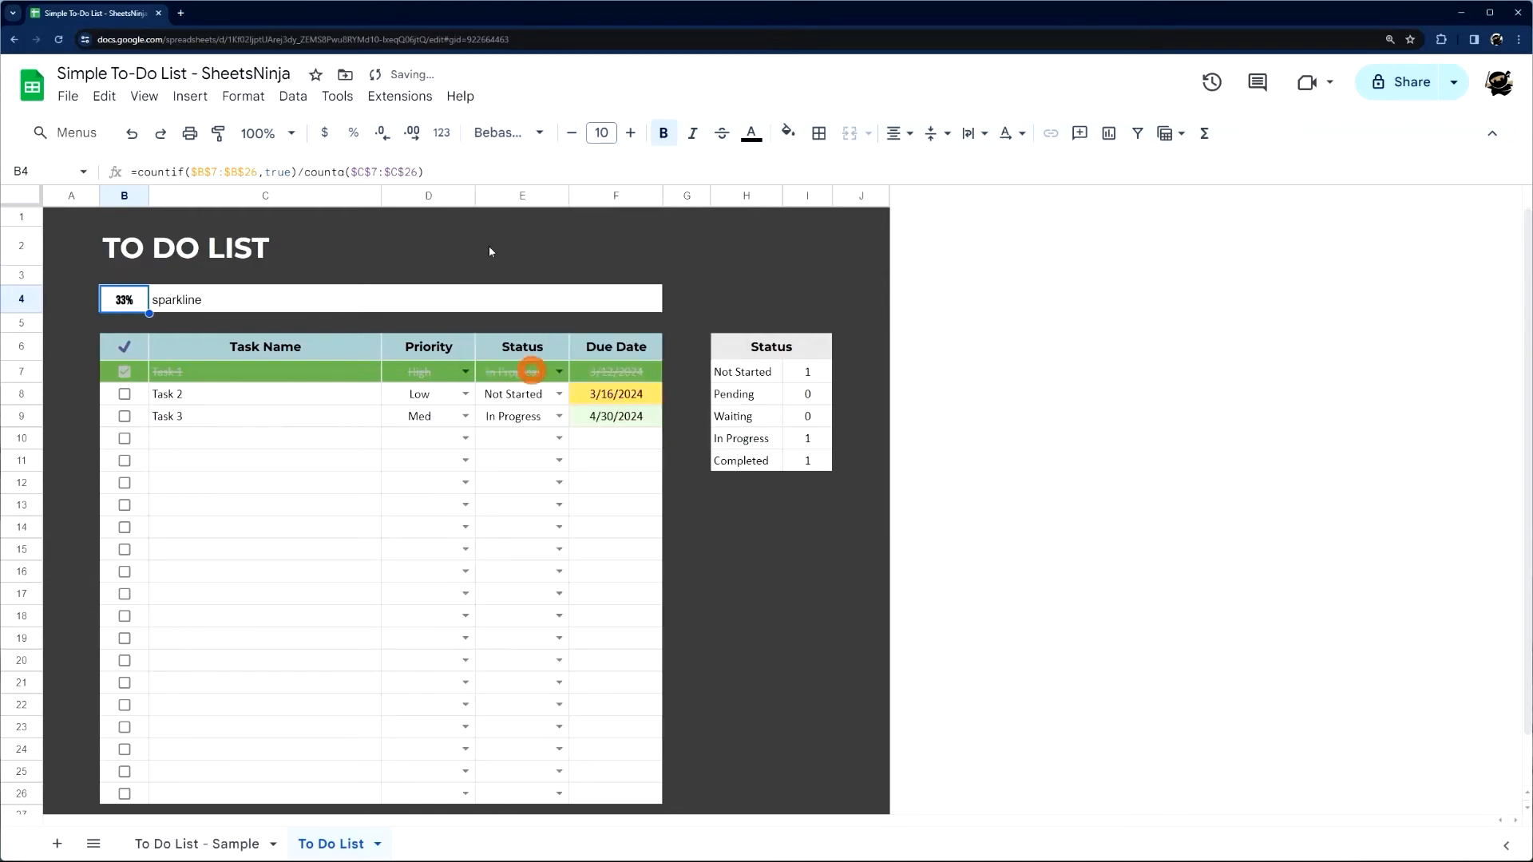
{"action": "left_click", "coordinate": [493, 132]}
{"action": "left_click", "coordinate": [541, 343]}
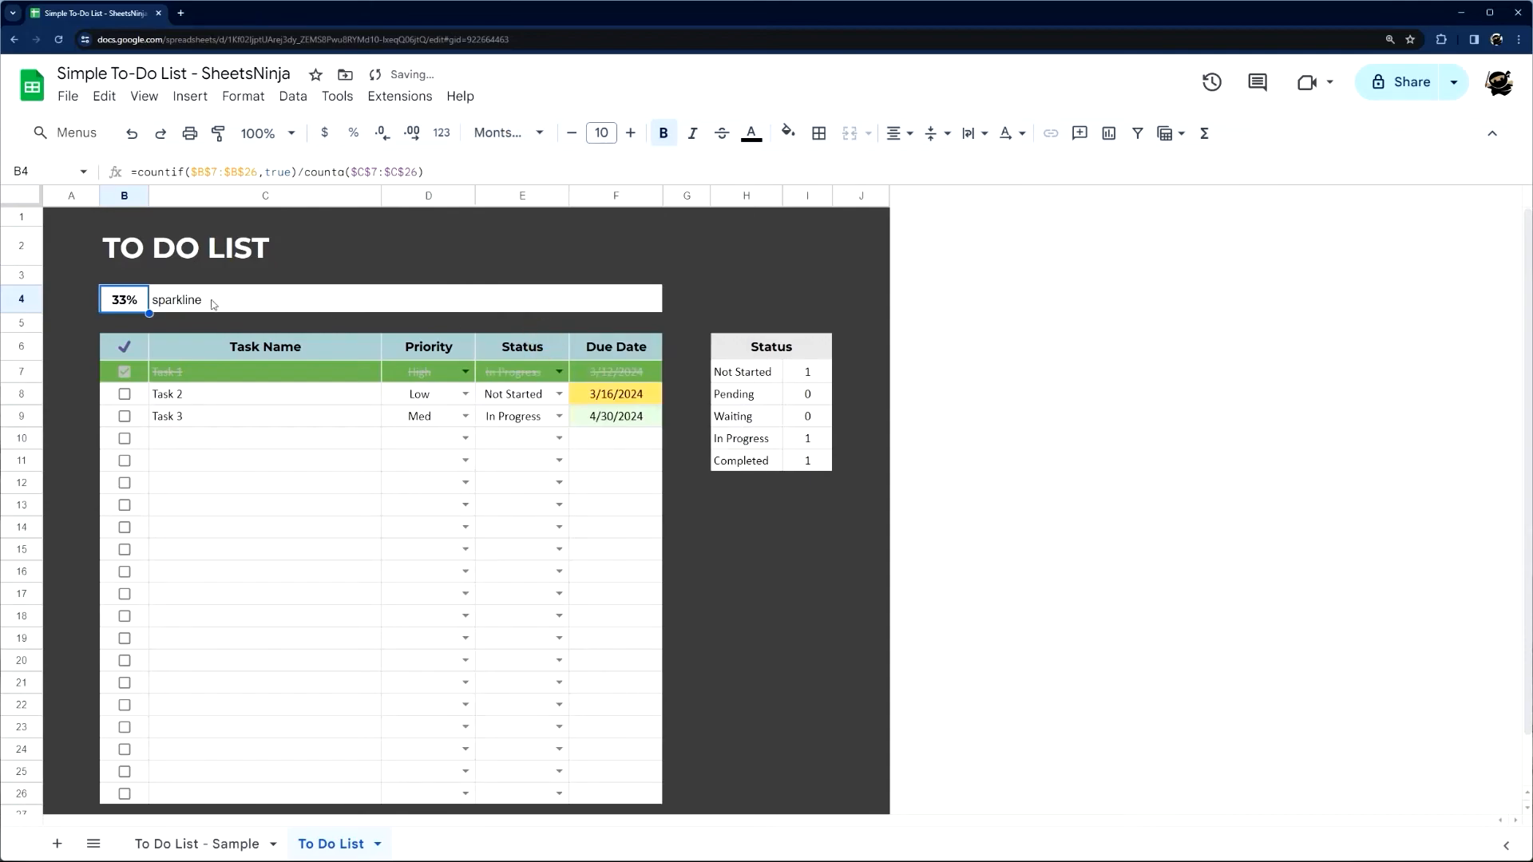
Test the completion percentage by checking off Task 2 and Task 3, and clear the checkboxes of all three tasks
{"action": "left_click", "coordinate": [126, 394]}
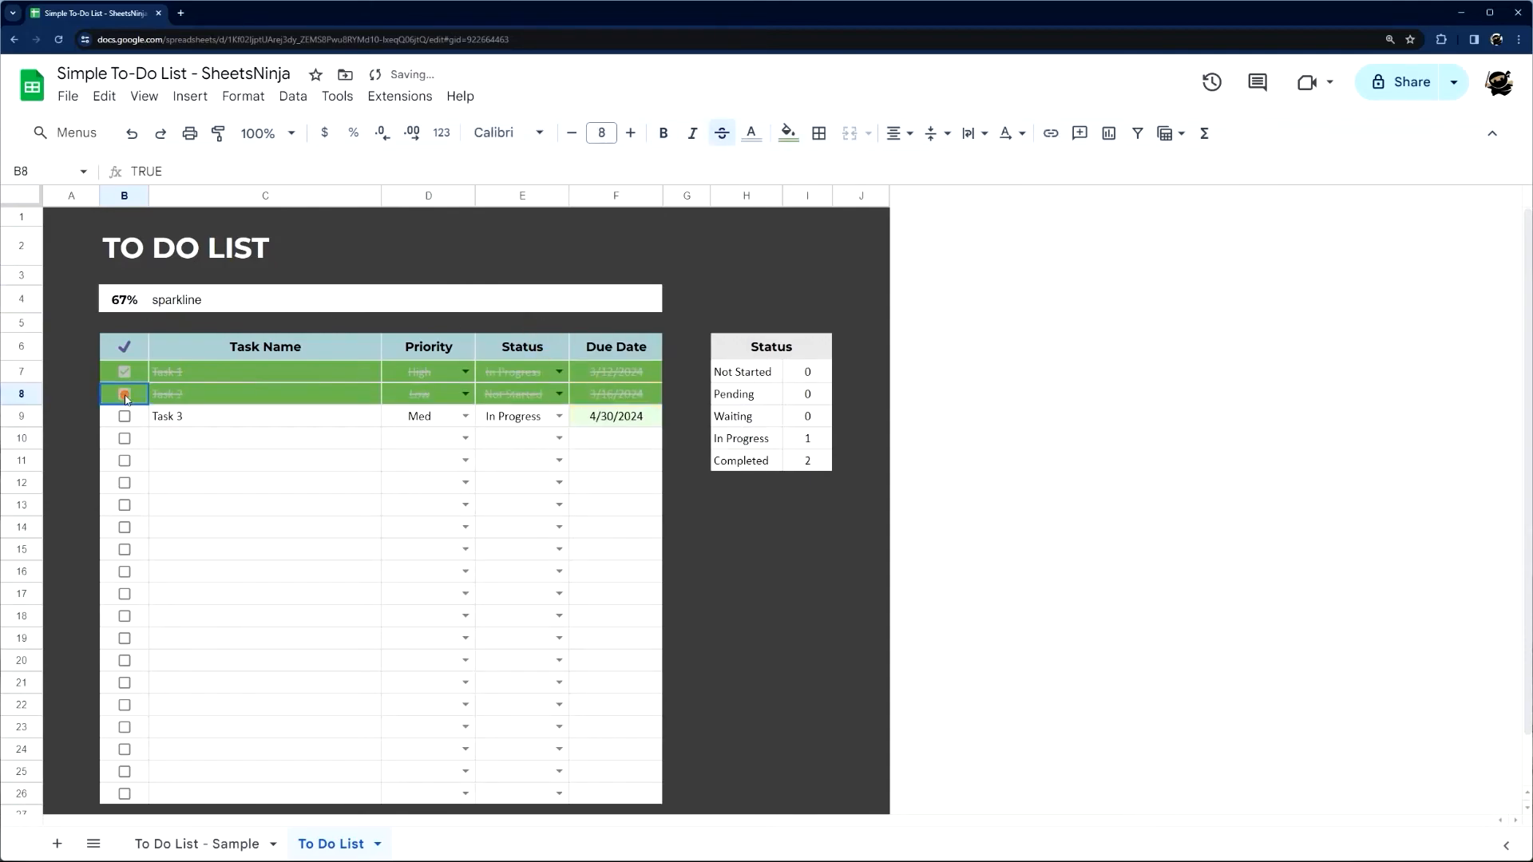
{"action": "left_click", "coordinate": [124, 416]}
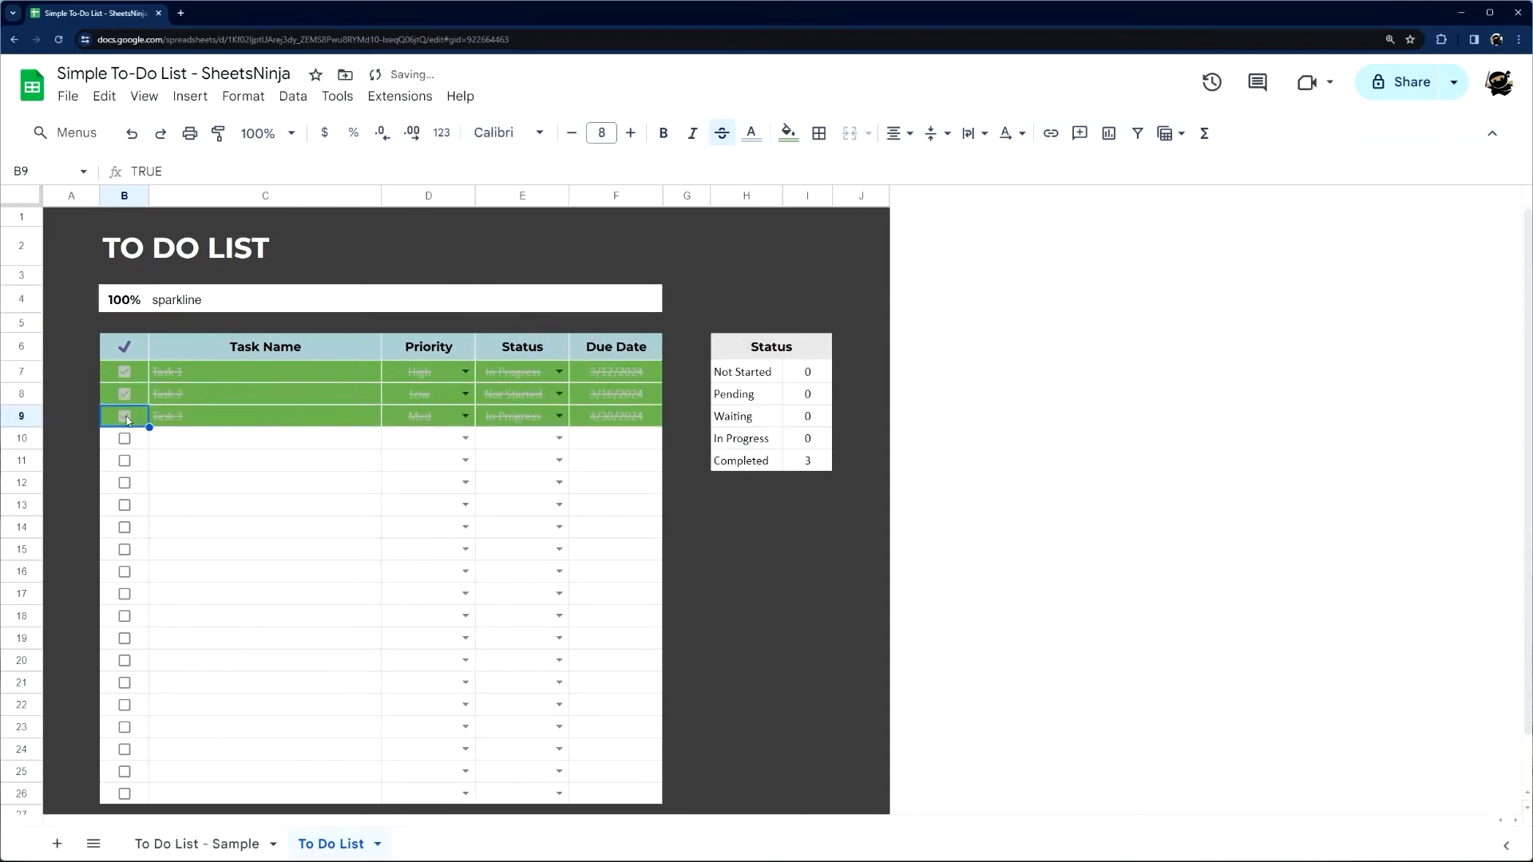
{"action": "left_click", "coordinate": [125, 417]}
{"action": "left_click", "coordinate": [125, 395]}
{"action": "left_click", "coordinate": [124, 373]}
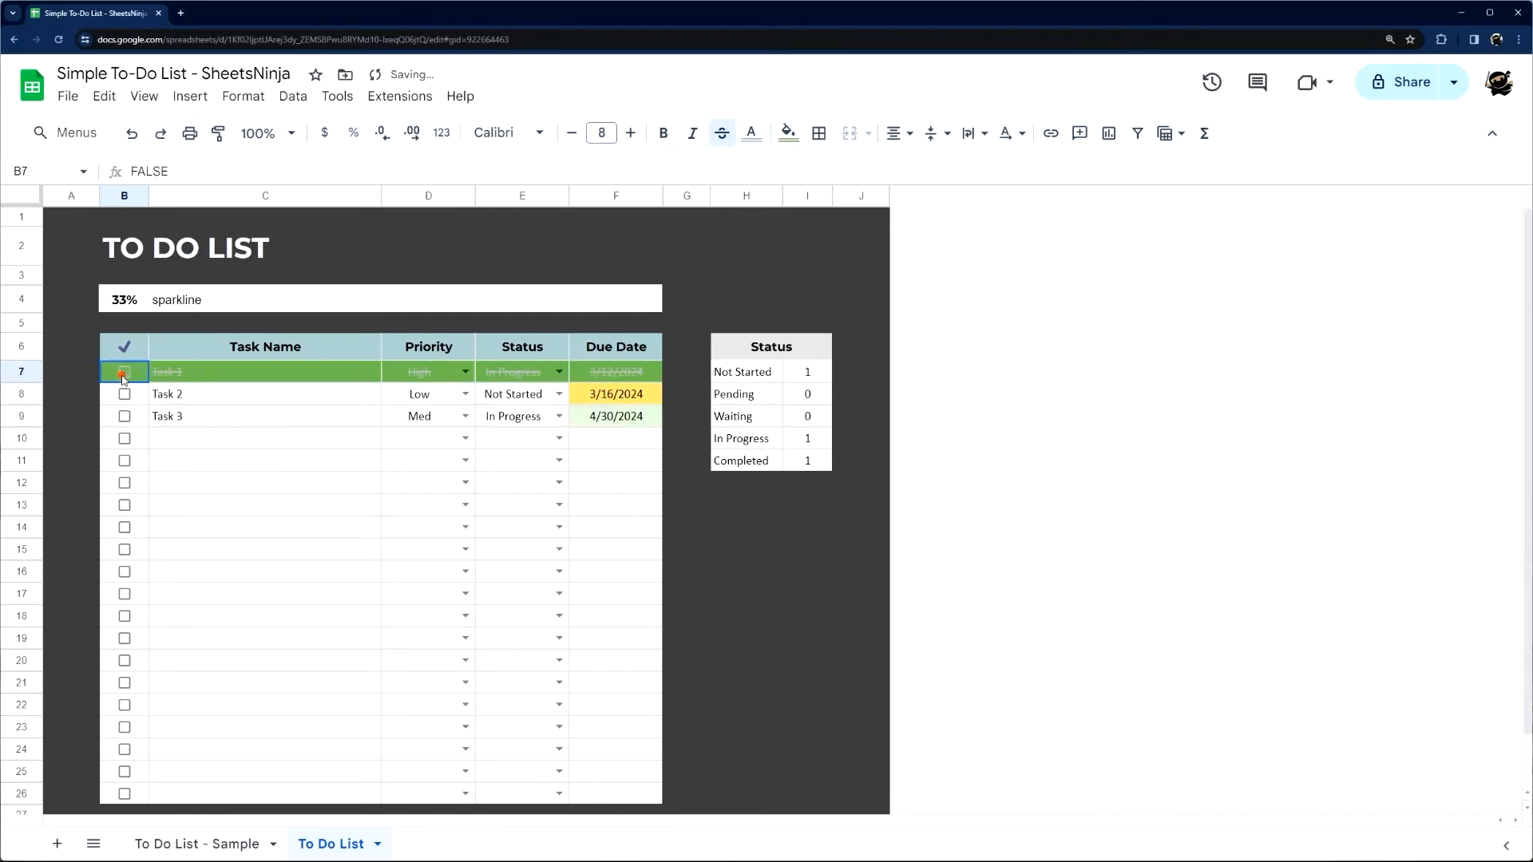
Merge cells C4:F4 in the progress row and delete the sparkline placeholder text
{"action": "left_click", "coordinate": [163, 300]}
{"action": "type", "text": "="}
{"action": "key", "text": "Escape"}
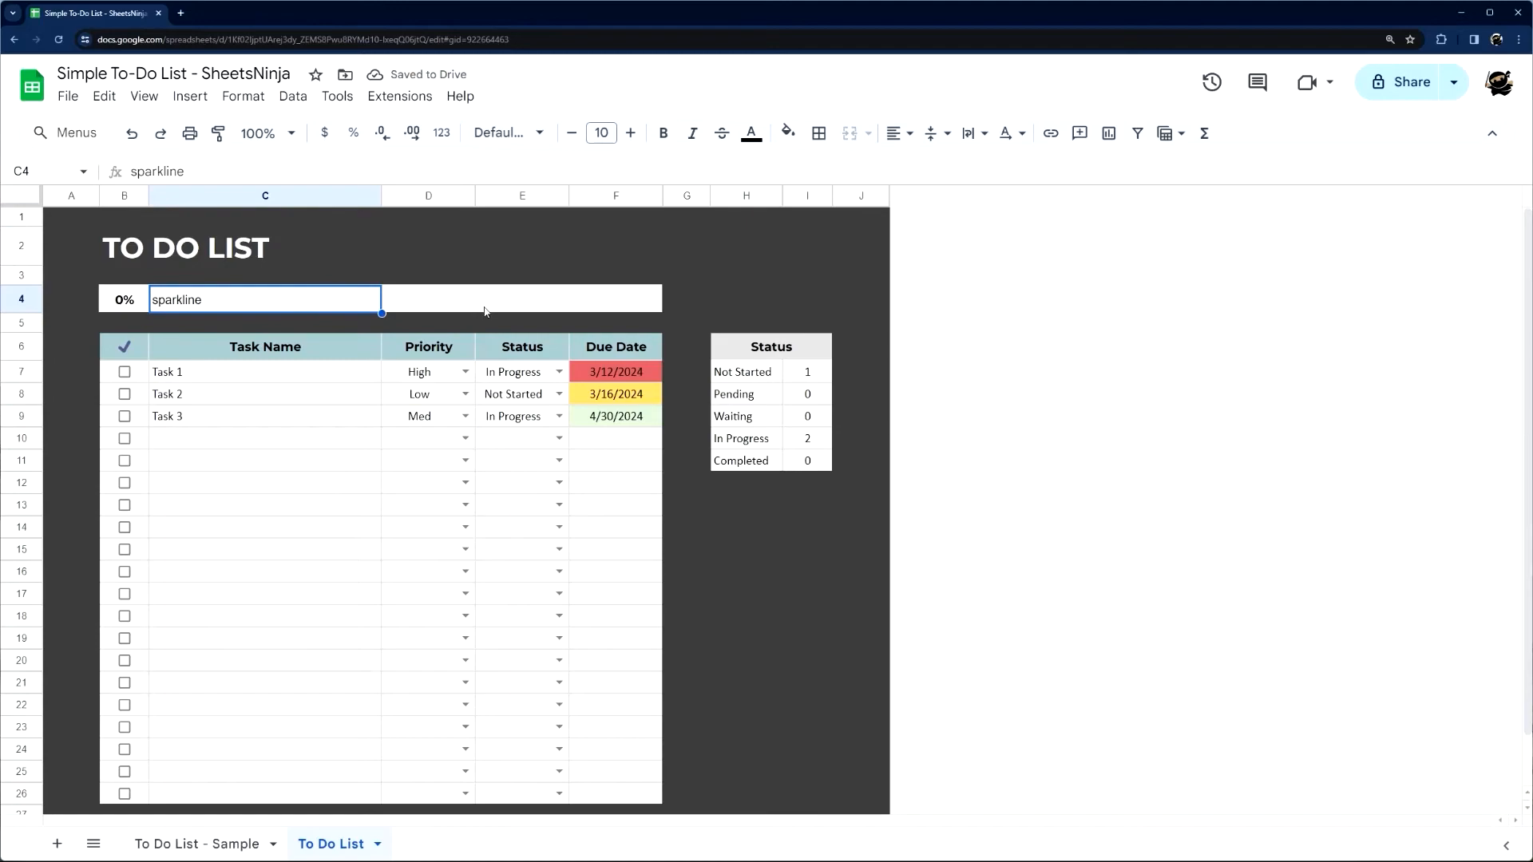
{"action": "left_click_drag", "start_coordinate": [331, 302], "coordinate": [655, 302]}
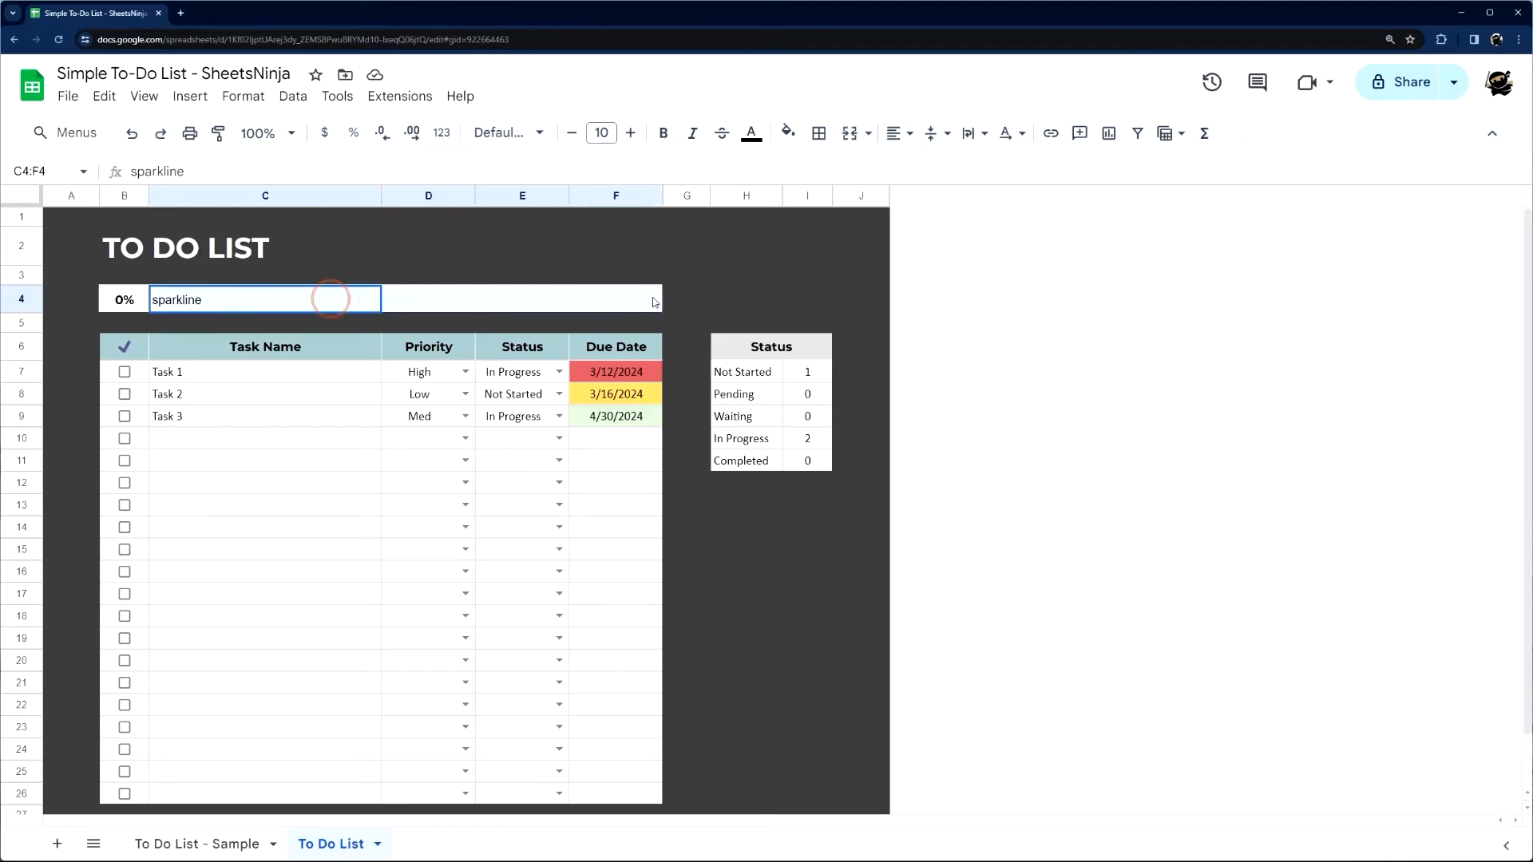
{"action": "left_click", "coordinate": [851, 134]}
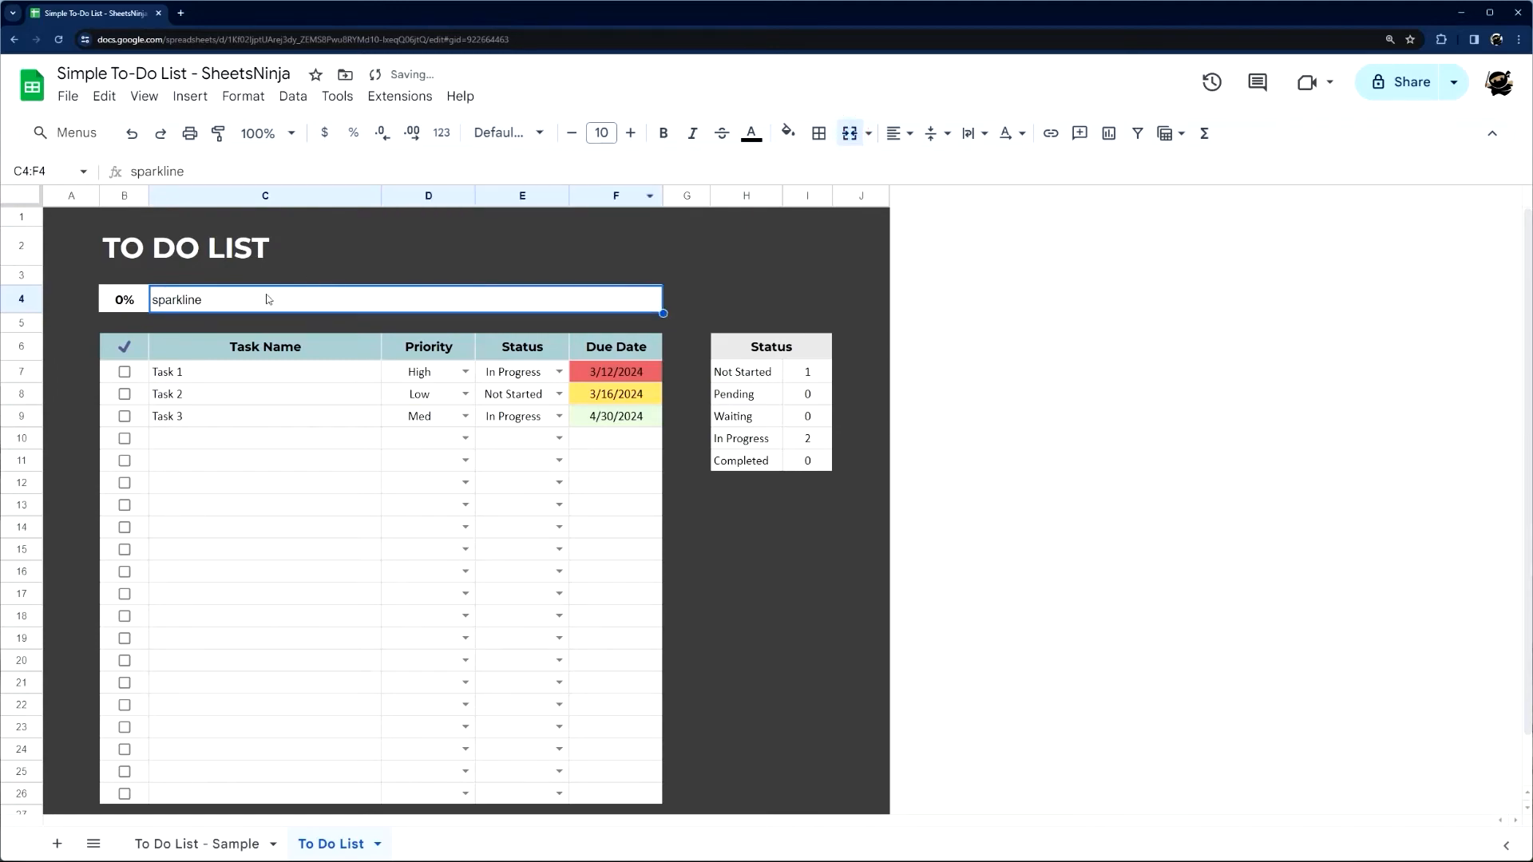
{"action": "key", "text": "Delete"}
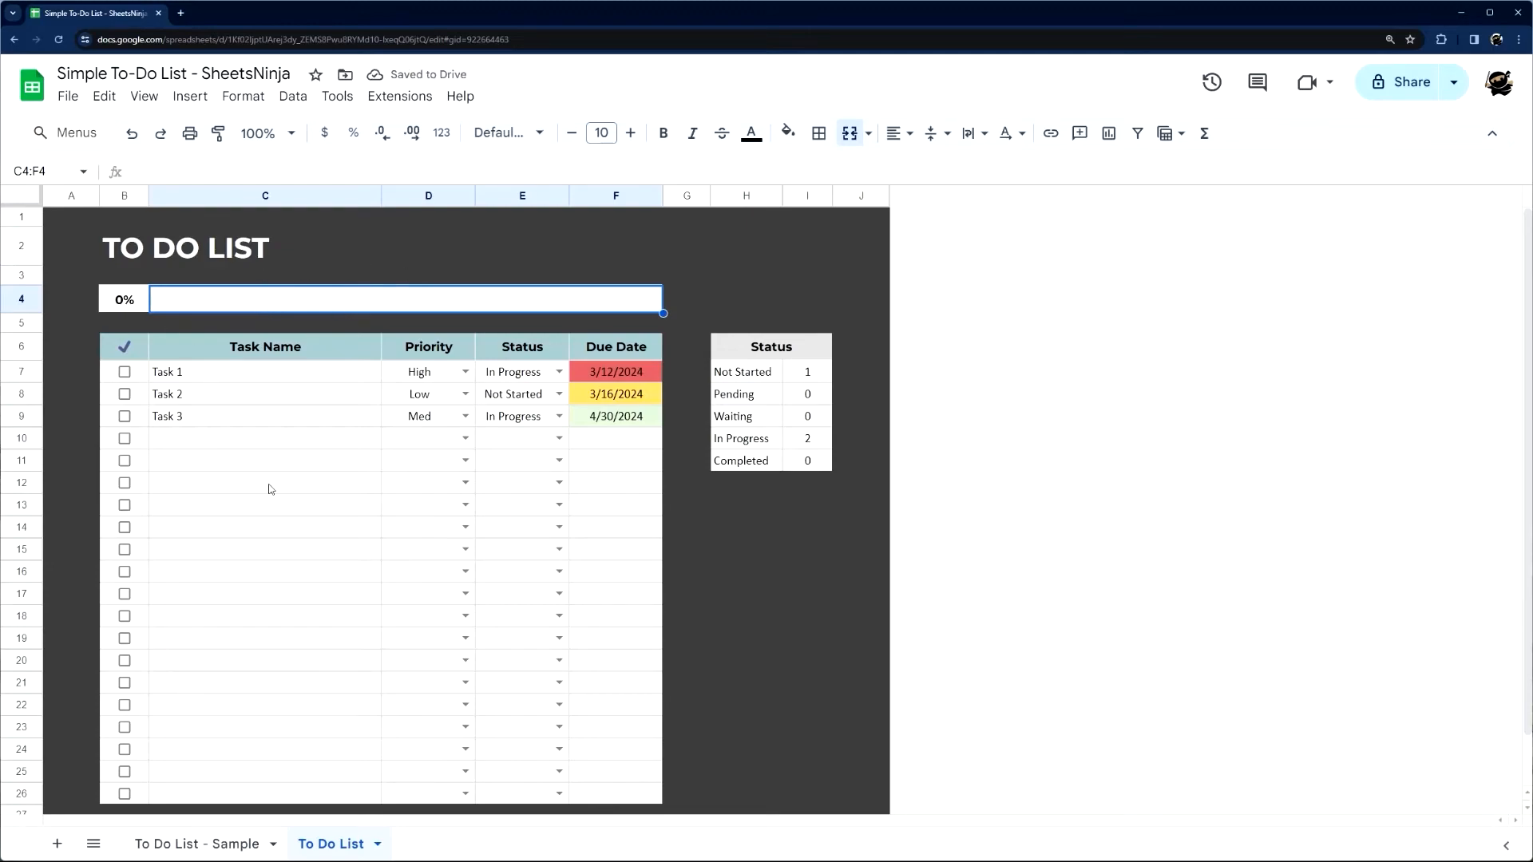
View the progress bar's sparkline formula in C4:F4 of the To Do List - Sample sheet with an enlarged formula bar
{"action": "left_click", "coordinate": [213, 842]}
{"action": "left_click", "coordinate": [214, 284]}
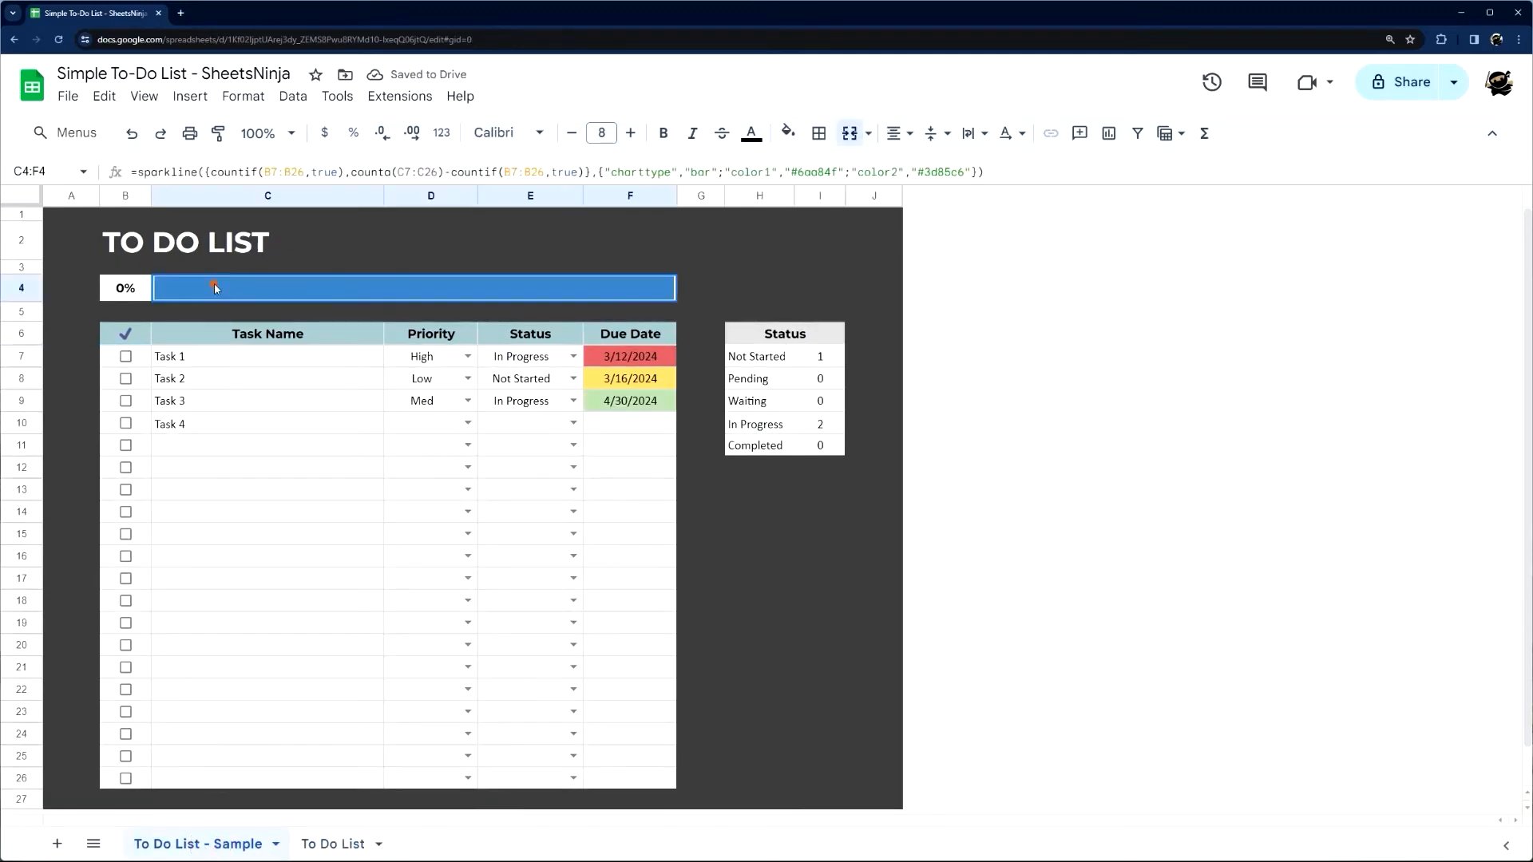
{"action": "left_click_drag", "start_coordinate": [229, 186], "coordinate": [219, 216]}
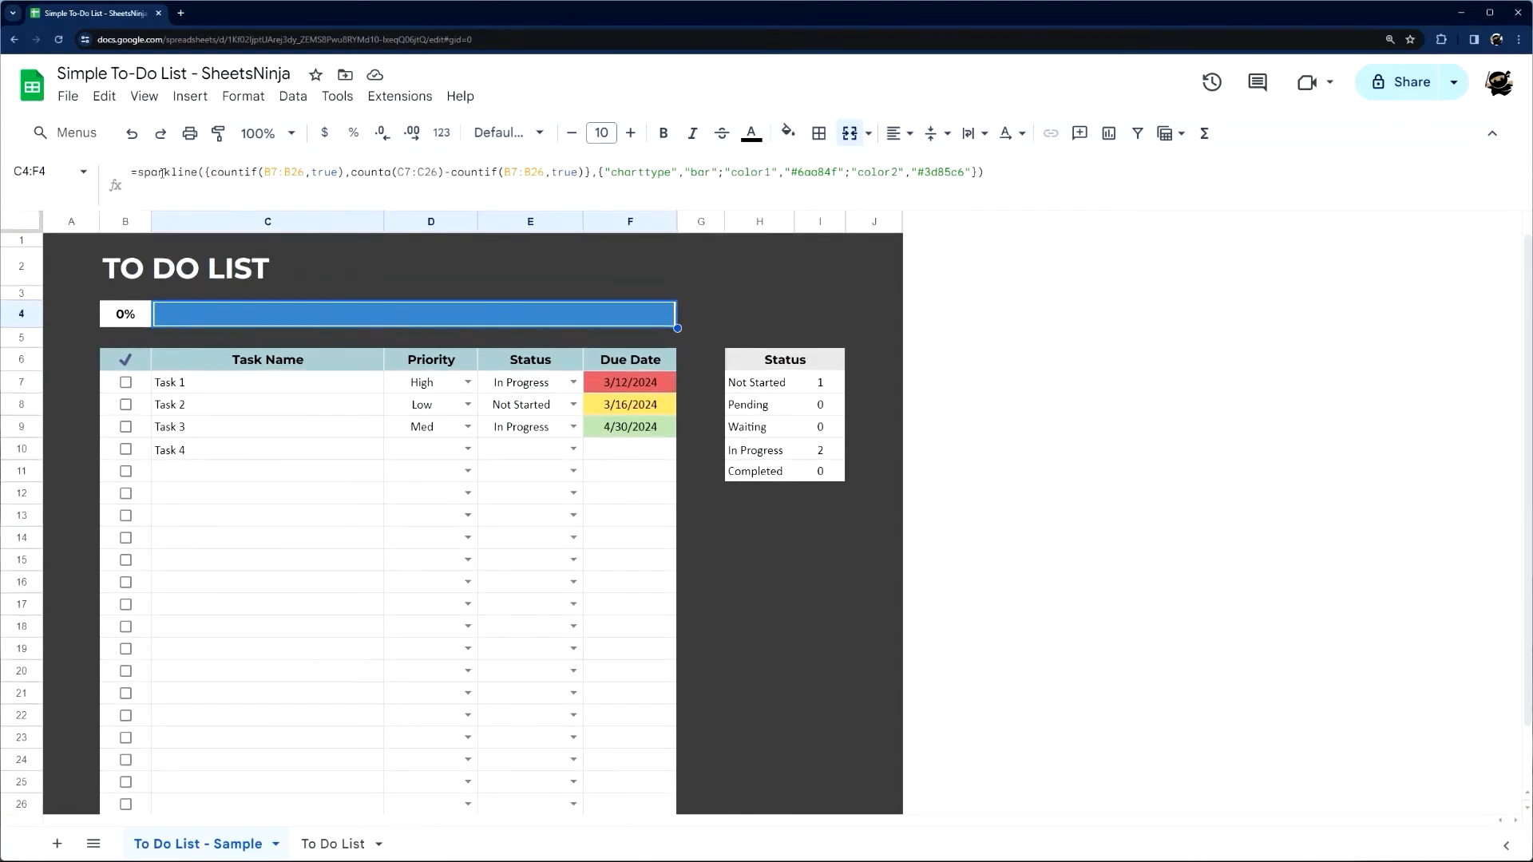
{"action": "left_click_drag", "start_coordinate": [135, 171], "coordinate": [413, 220]}
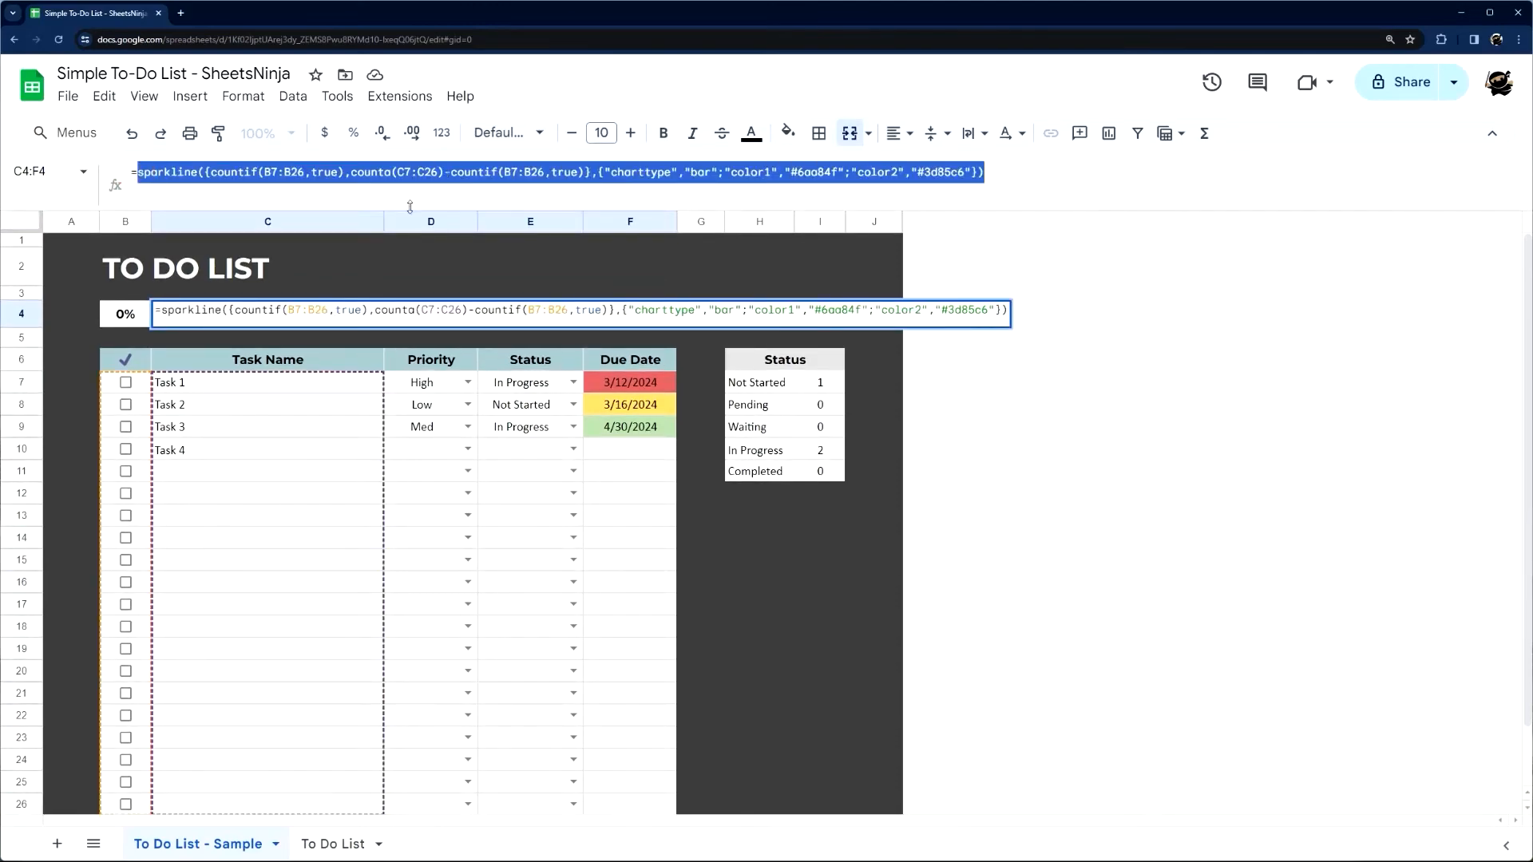
{"action": "key", "text": "Escape"}
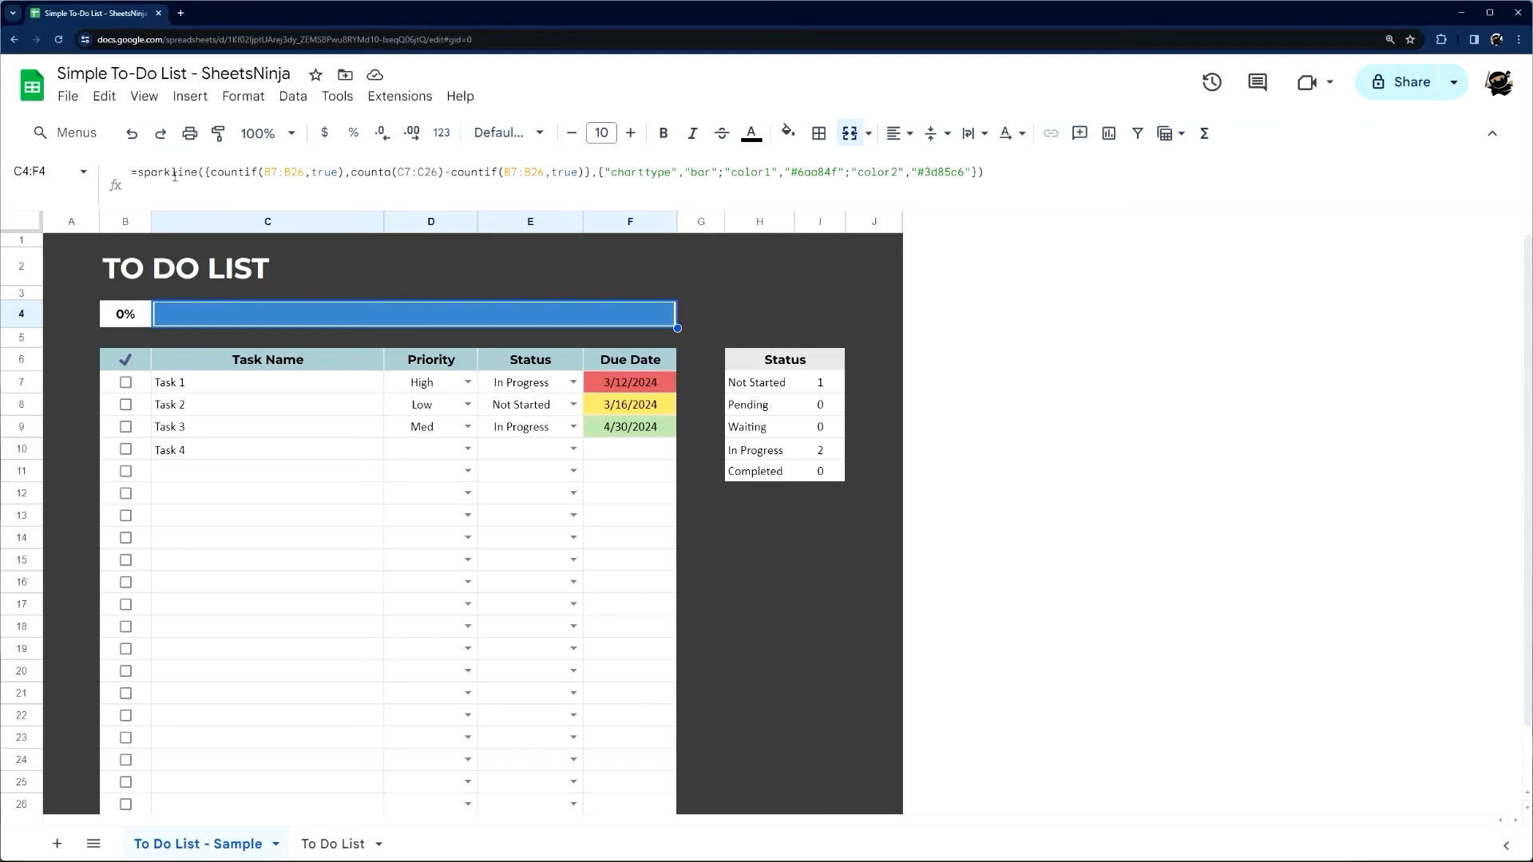
Begin a =sparkline( formula in merged cell C4:F4 of the To Do List sheet and review the function's data and options arguments
{"action": "left_click", "coordinate": [329, 844]}
{"action": "left_click", "coordinate": [281, 324]}
{"action": "type", "text": "=spo"}
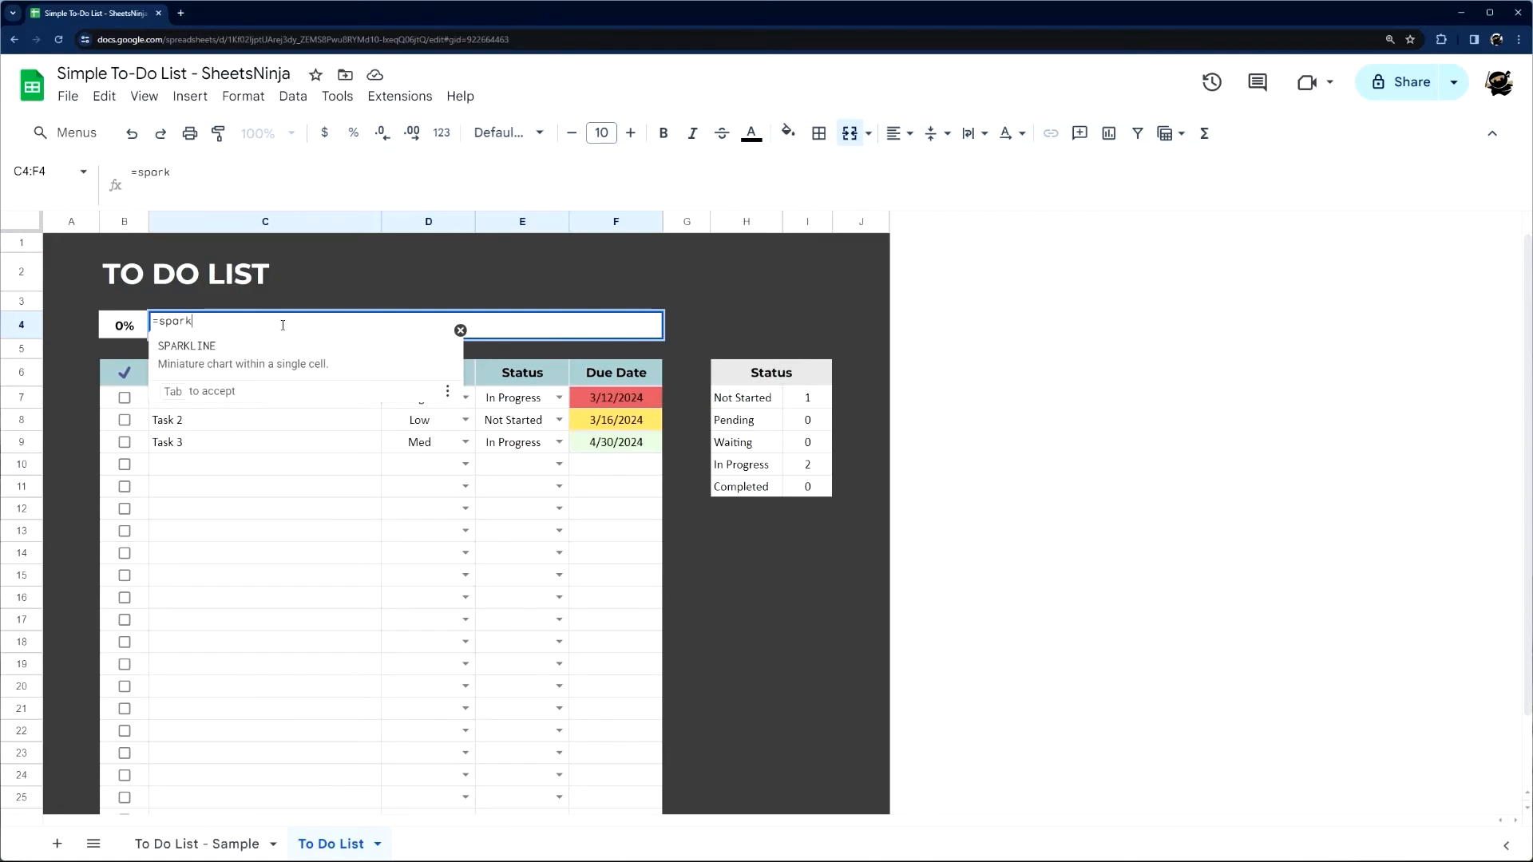
{"action": "type", "text": "rkline("}
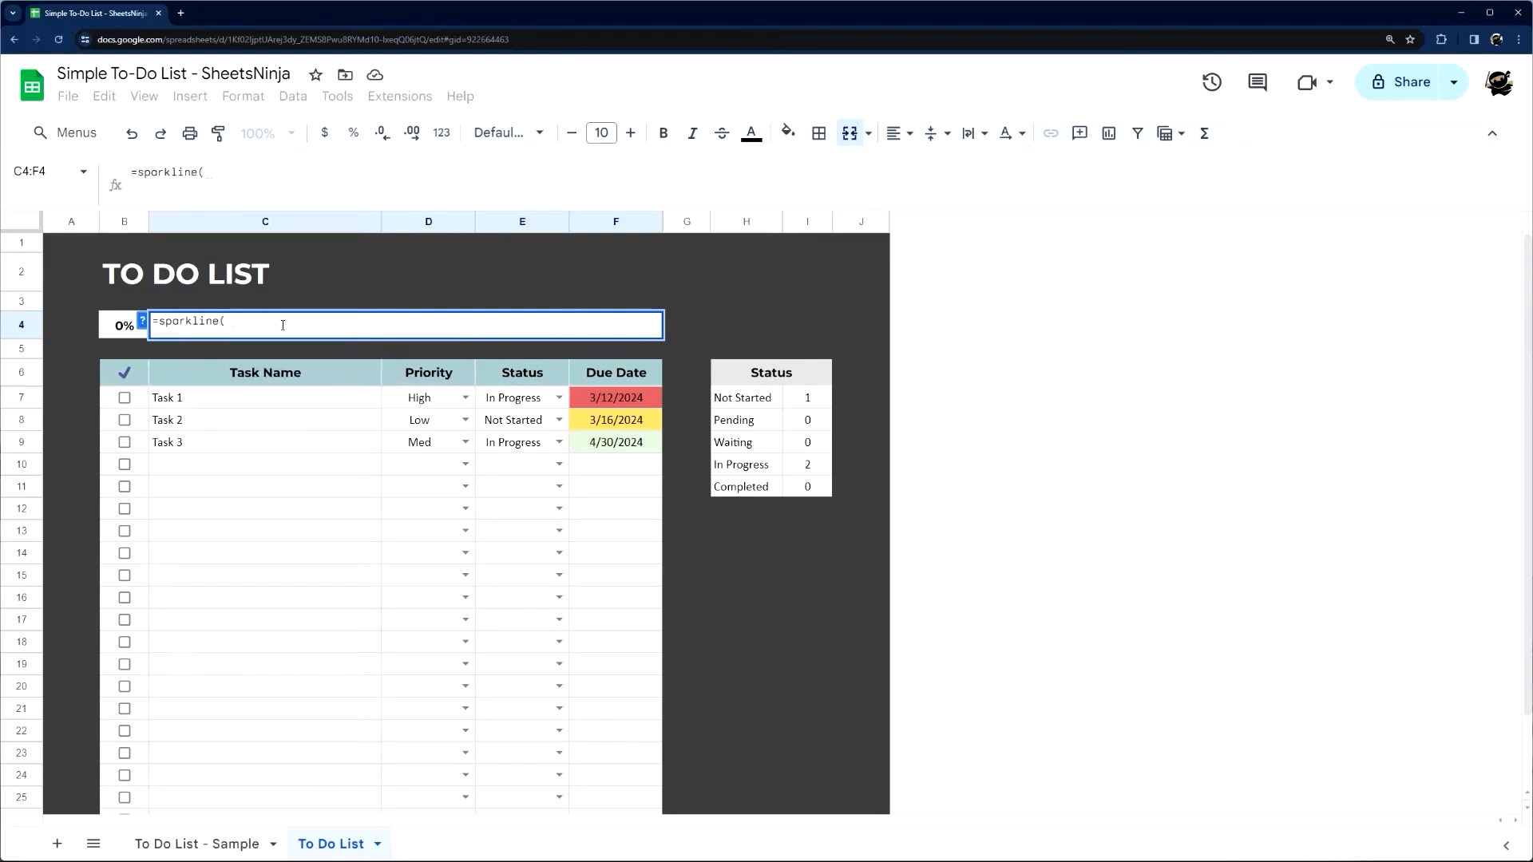
{"action": "left_click", "coordinate": [143, 321]}
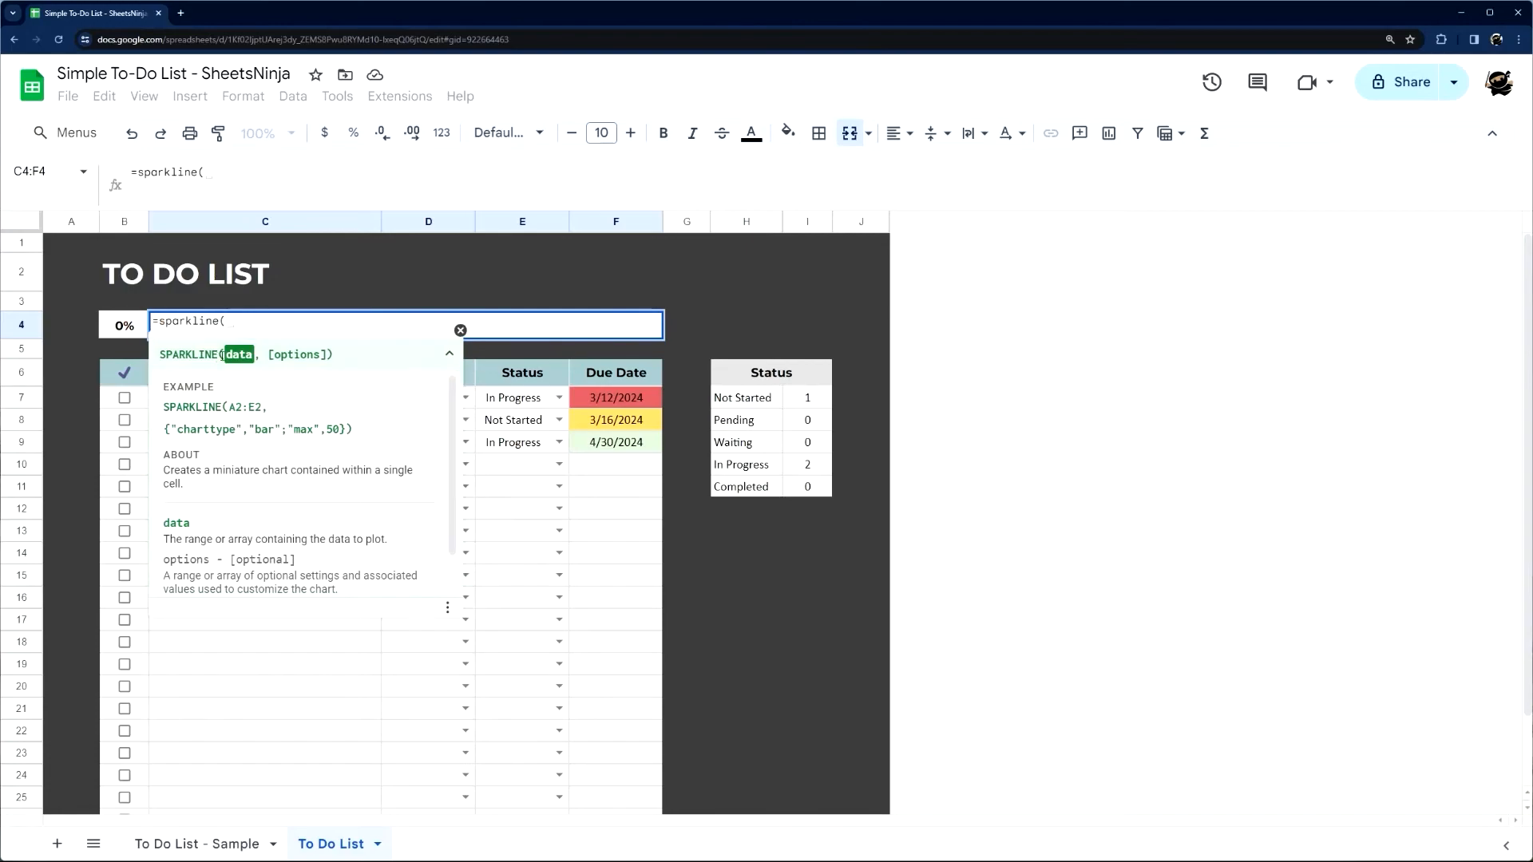
{"action": "left_click_drag", "start_coordinate": [224, 355], "coordinate": [320, 355]}
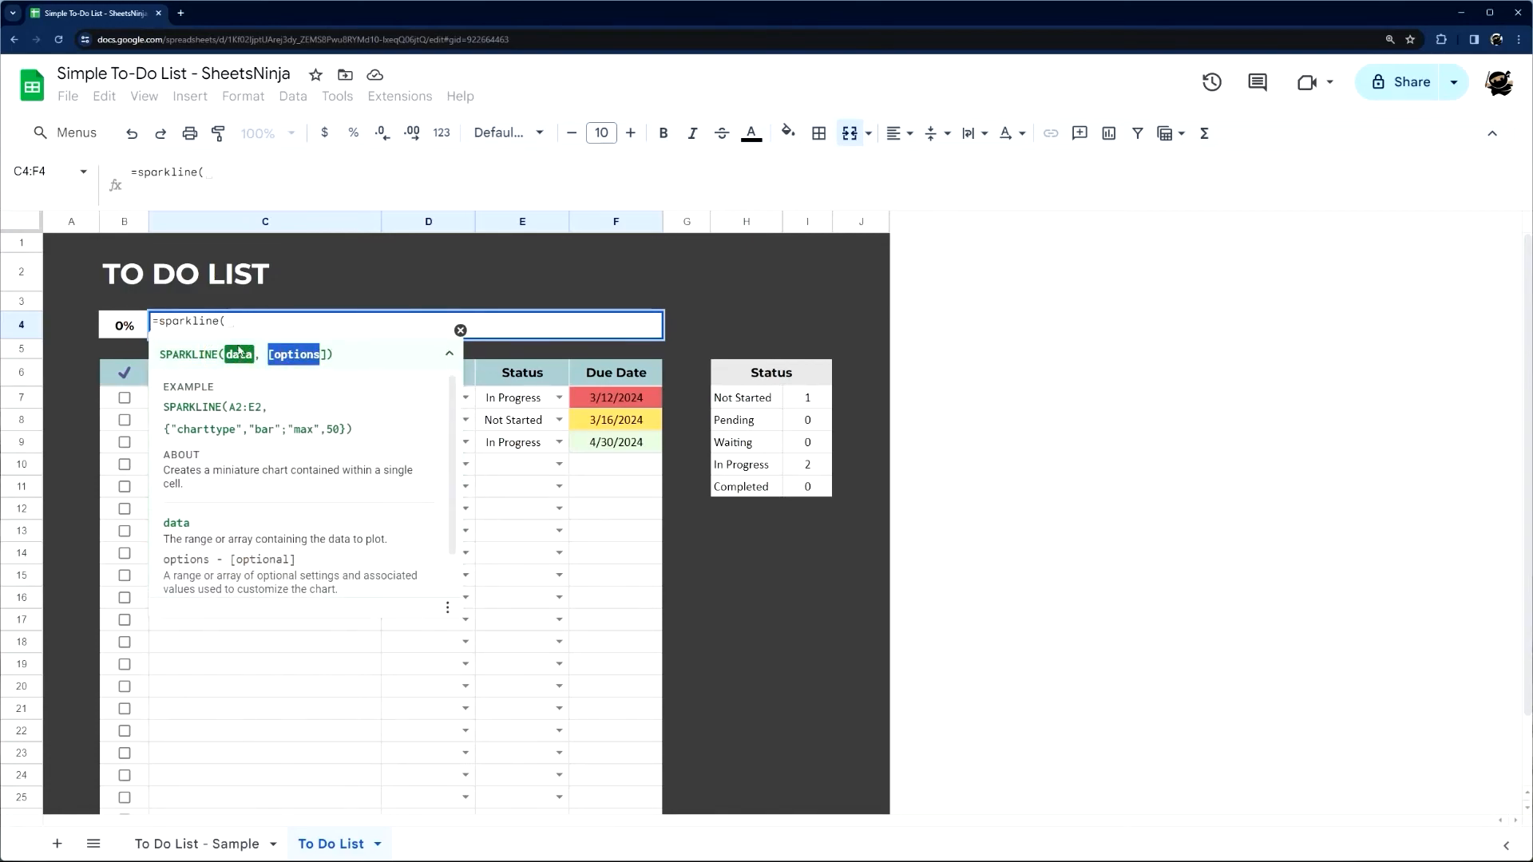
{"action": "left_click", "coordinate": [240, 320]}
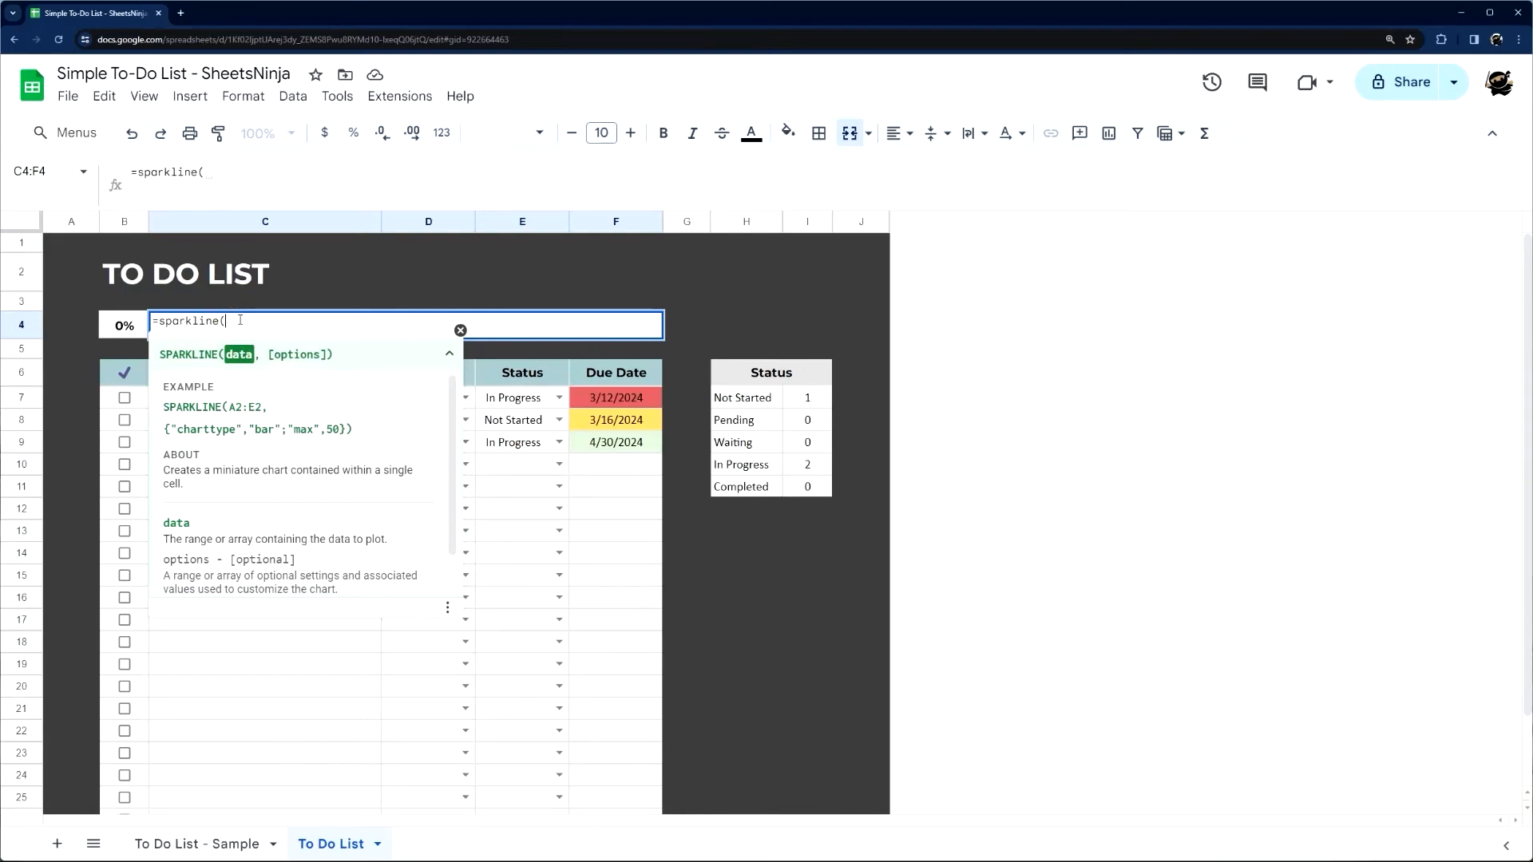
Examine the data array of the sample sheet's sparkline formula, covering its countif and counta parts
{"action": "left_click", "coordinate": [174, 841]}
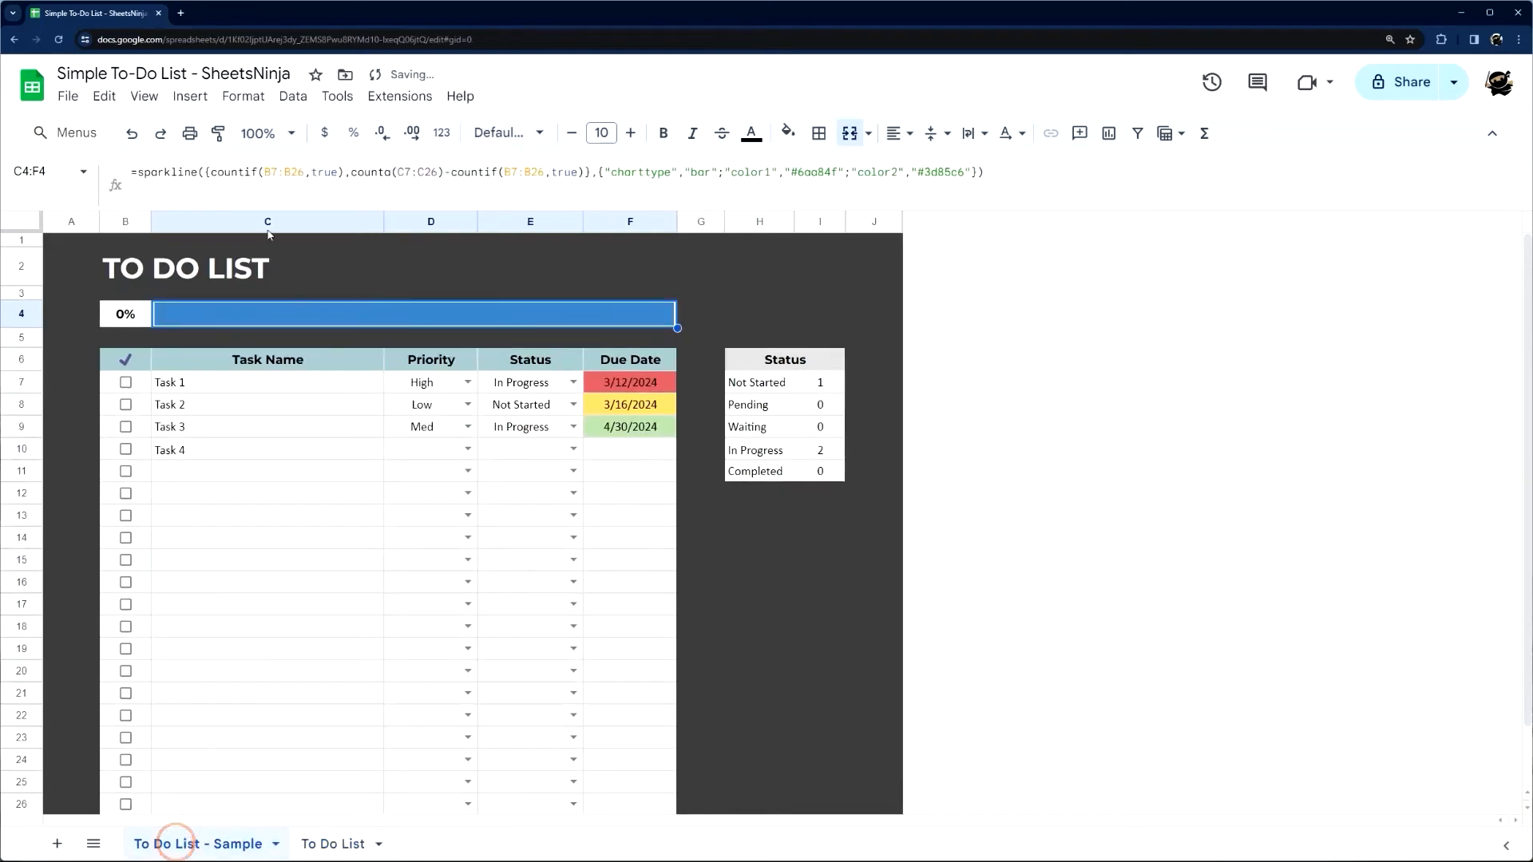
{"action": "left_click", "coordinate": [213, 171]}
{"action": "left_click_drag", "start_coordinate": [212, 172], "coordinate": [343, 172]}
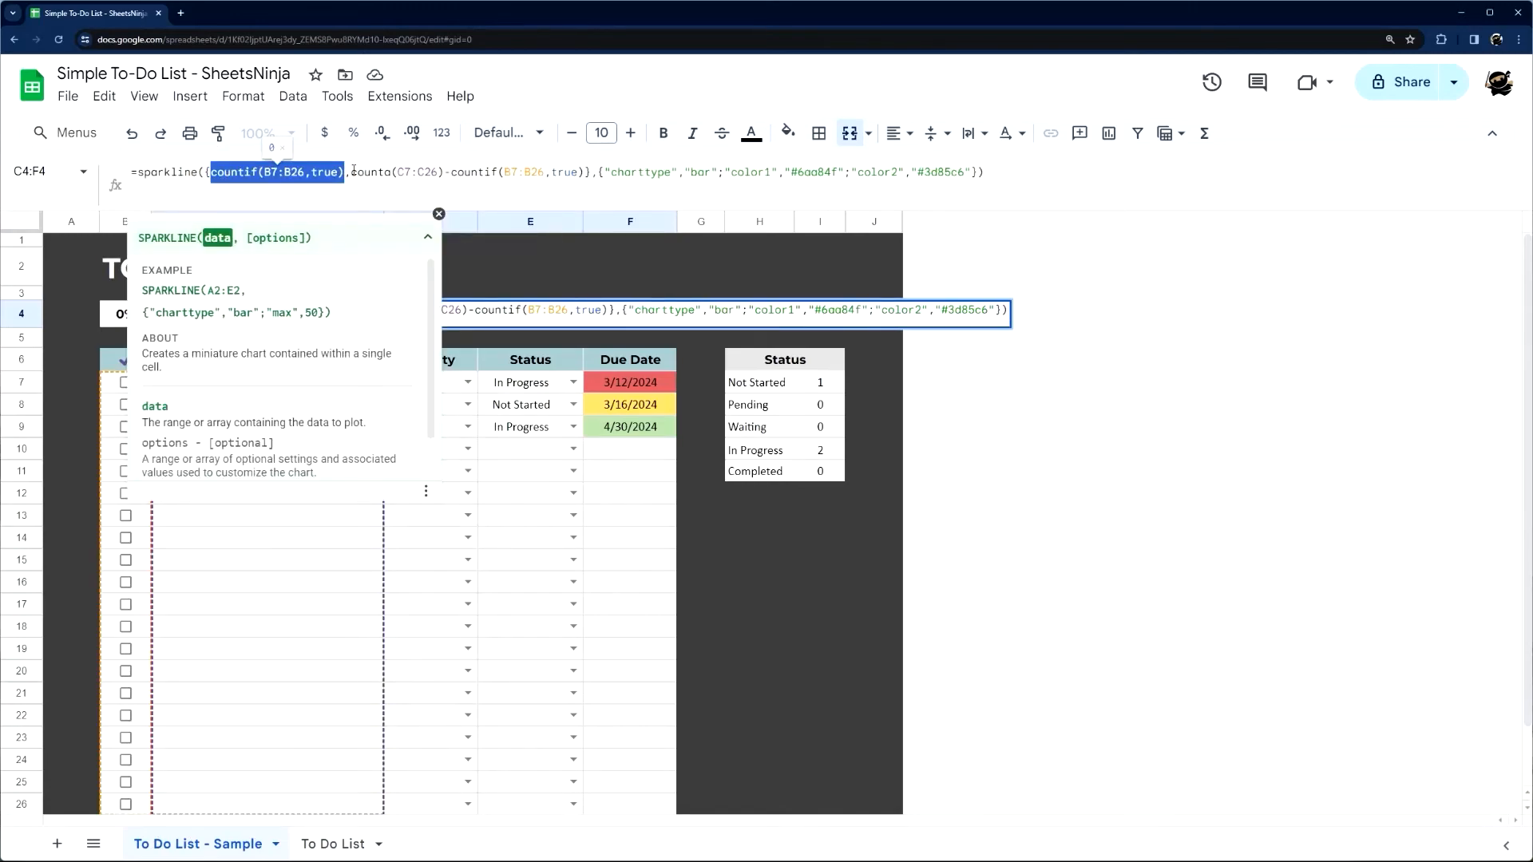
{"action": "left_click", "coordinate": [438, 214]}
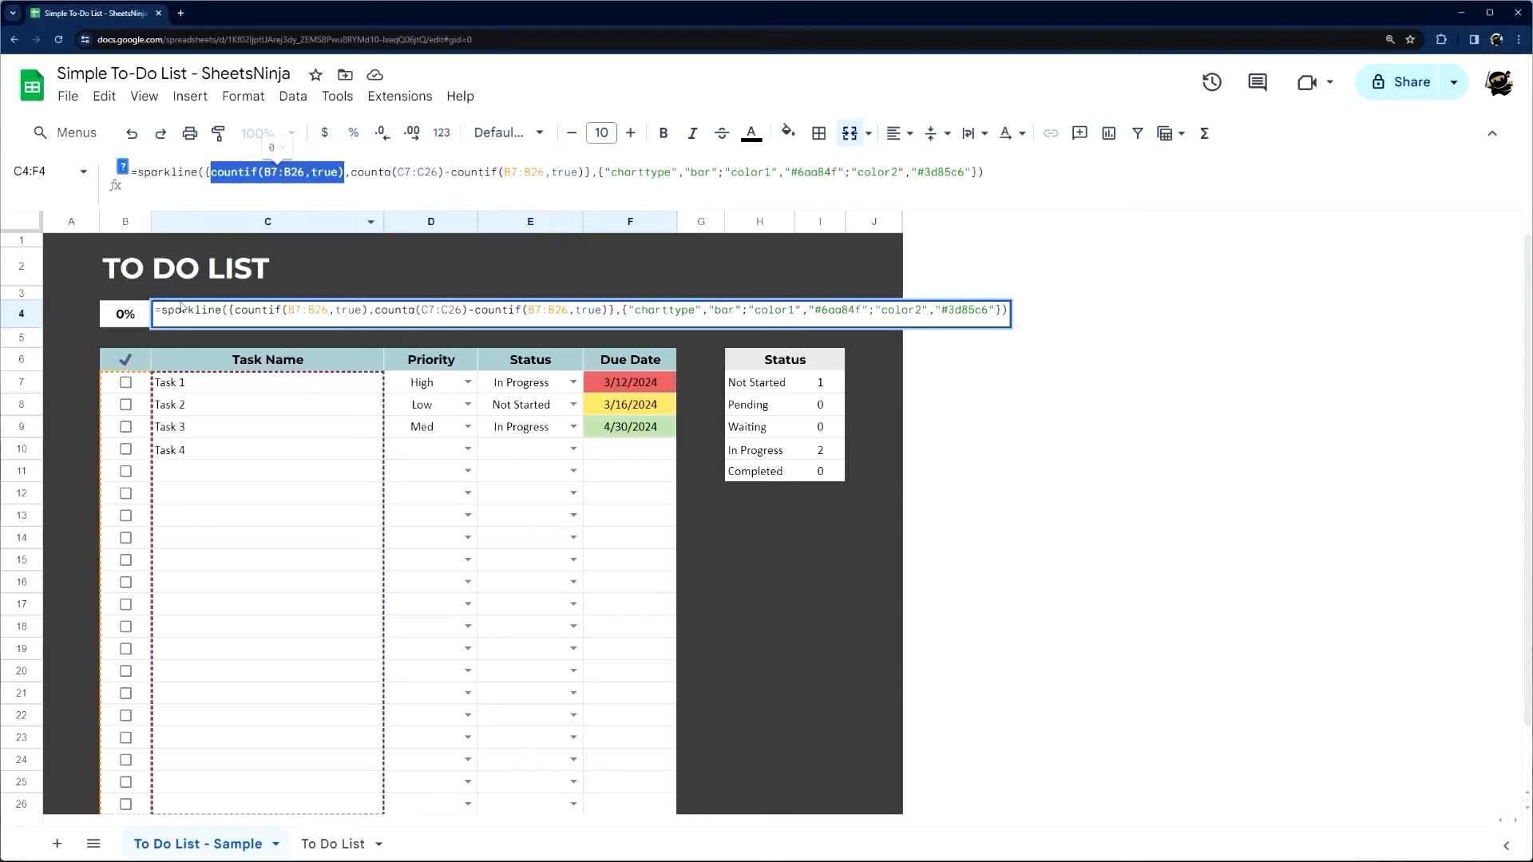
{"action": "left_click_drag", "start_coordinate": [351, 172], "coordinate": [444, 172]}
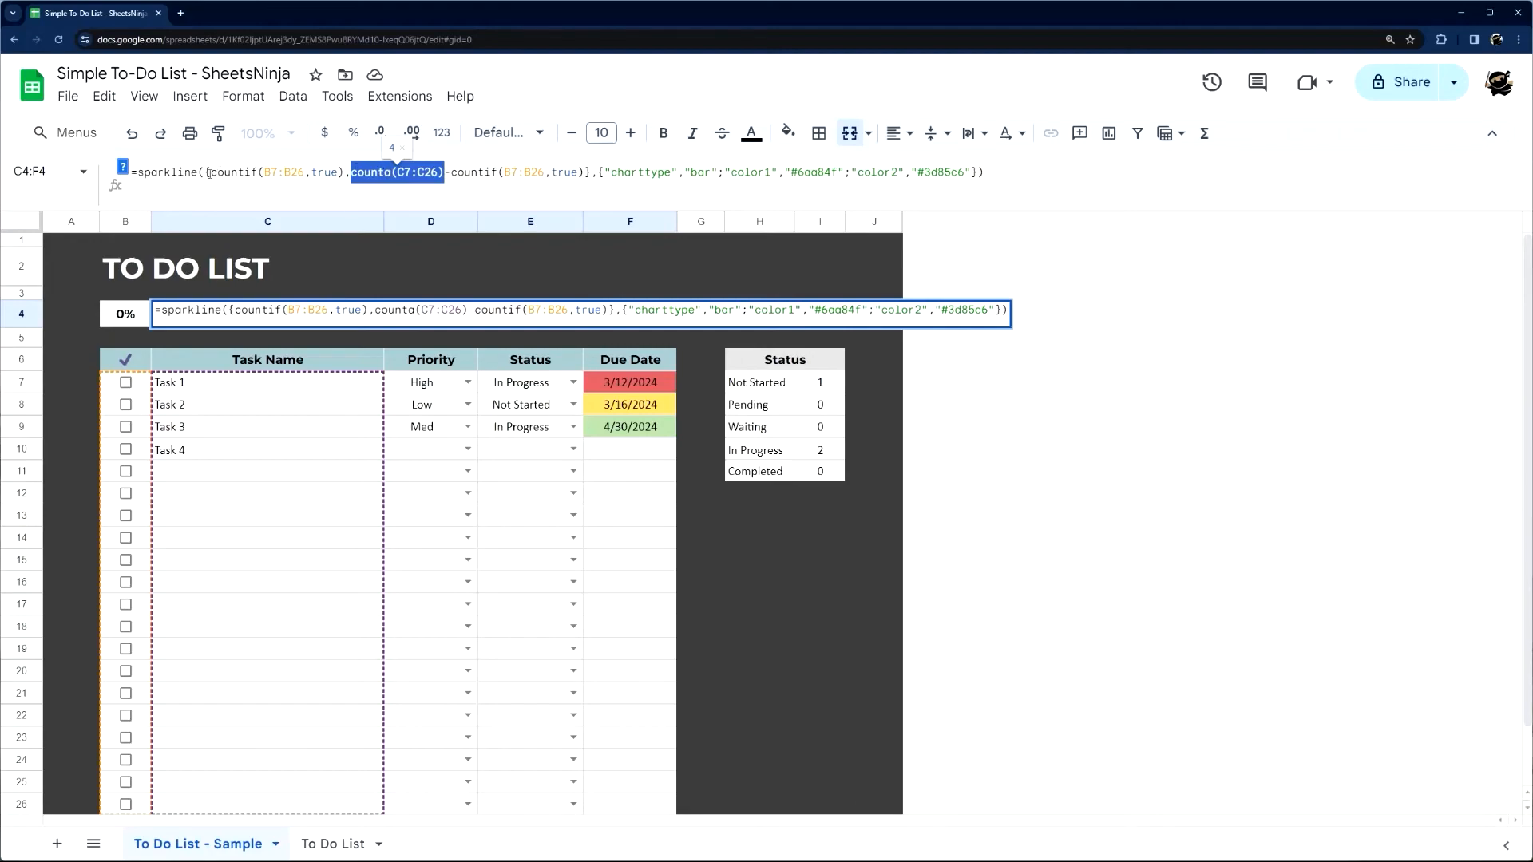
{"action": "left_click_drag", "start_coordinate": [452, 172], "coordinate": [584, 172]}
{"action": "left_click_drag", "start_coordinate": [351, 172], "coordinate": [444, 172]}
{"action": "key", "text": "Escape"}
Mark Task 1 as complete on the sample sheet and examine the sparkline formula's first countif(B7:B26,true) value
{"action": "left_click", "coordinate": [126, 382]}
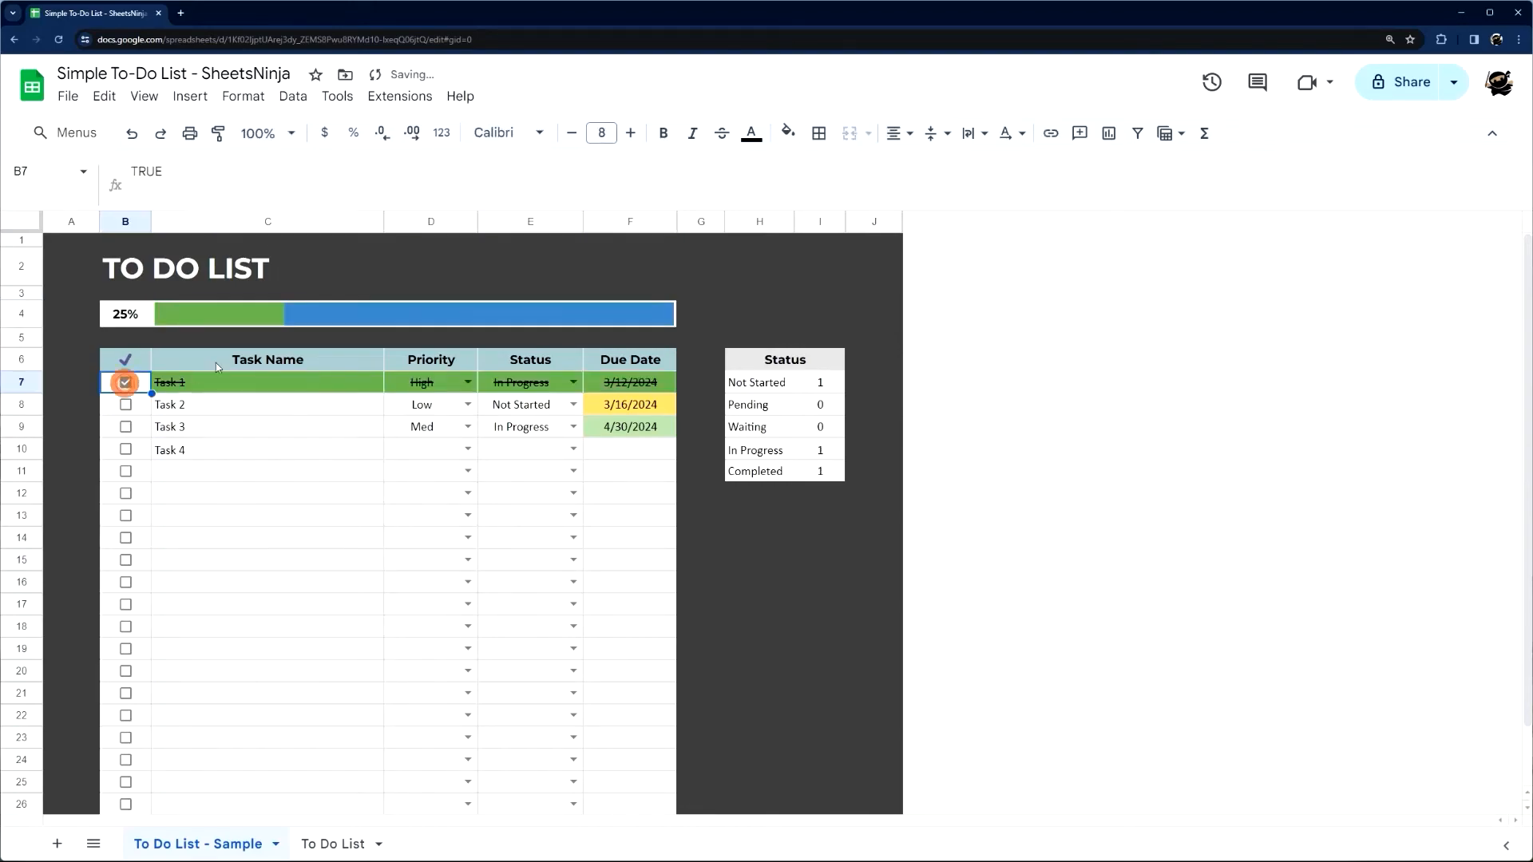
{"action": "left_click", "coordinate": [245, 317]}
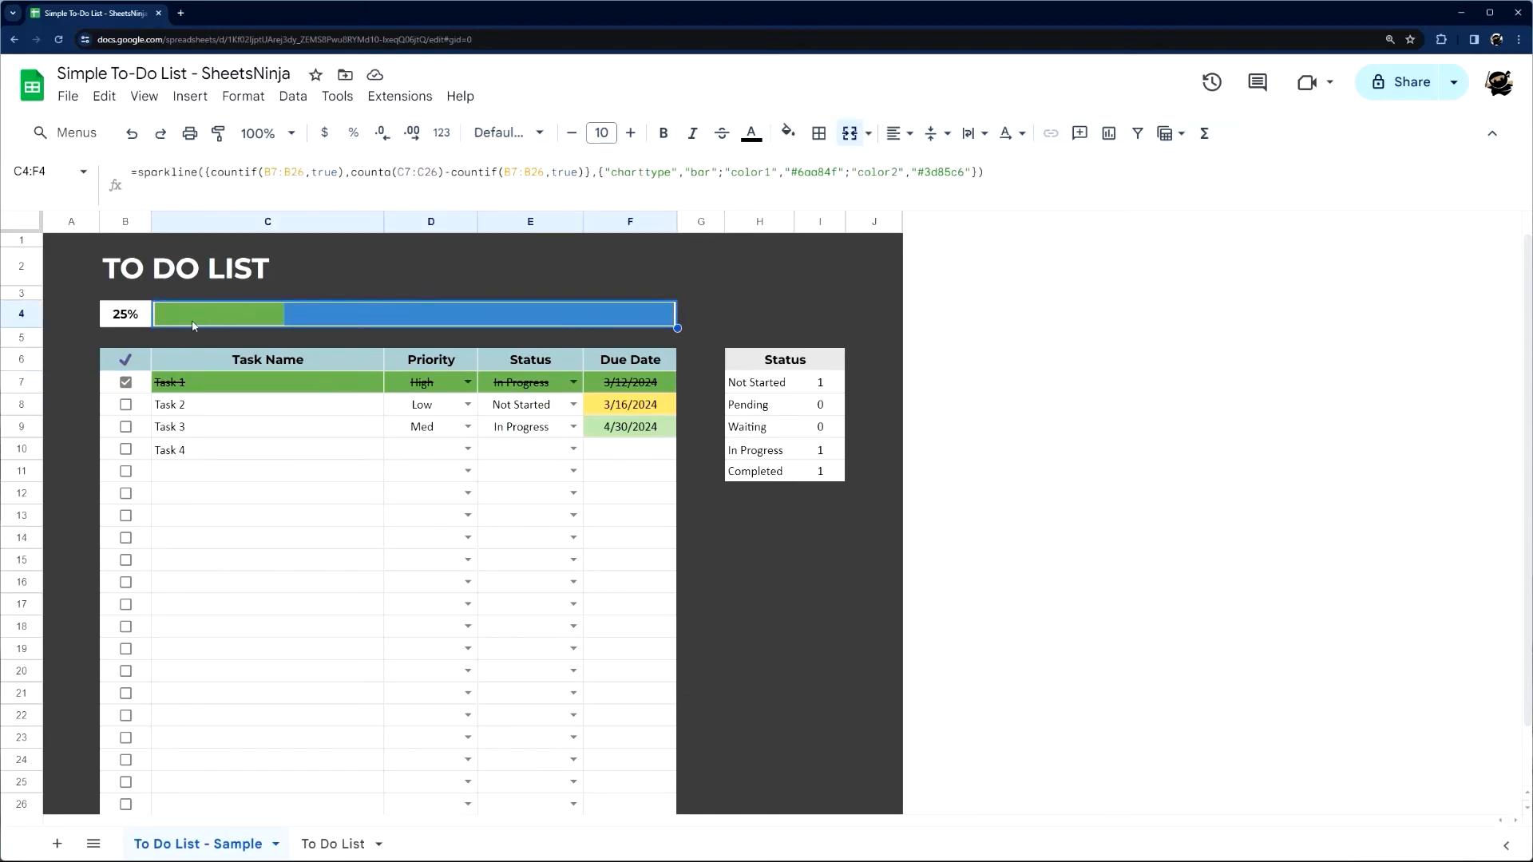
{"action": "left_click", "coordinate": [204, 294]}
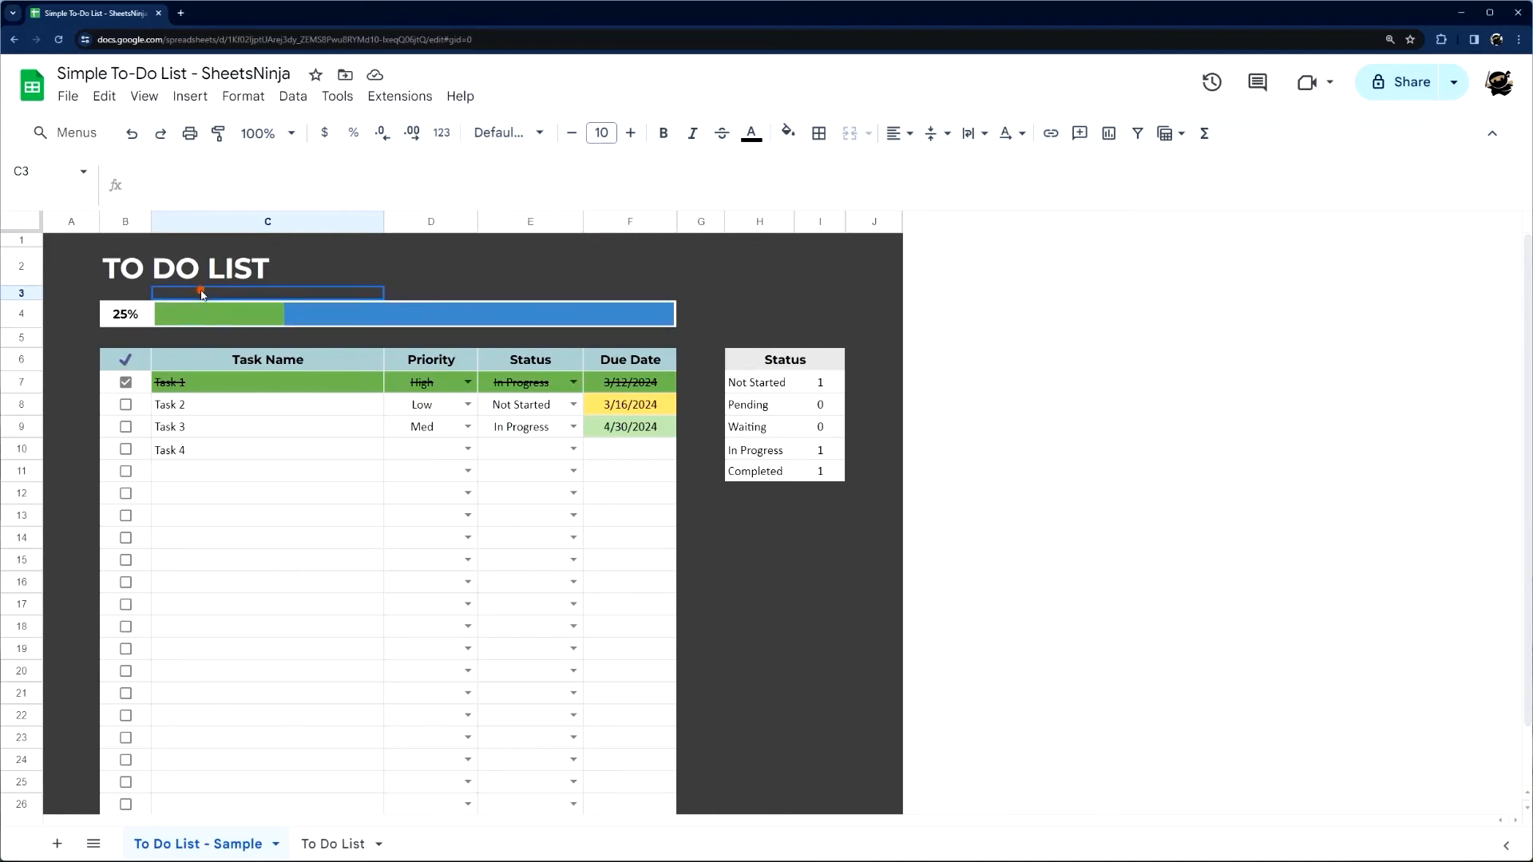
{"action": "left_click", "coordinate": [242, 315]}
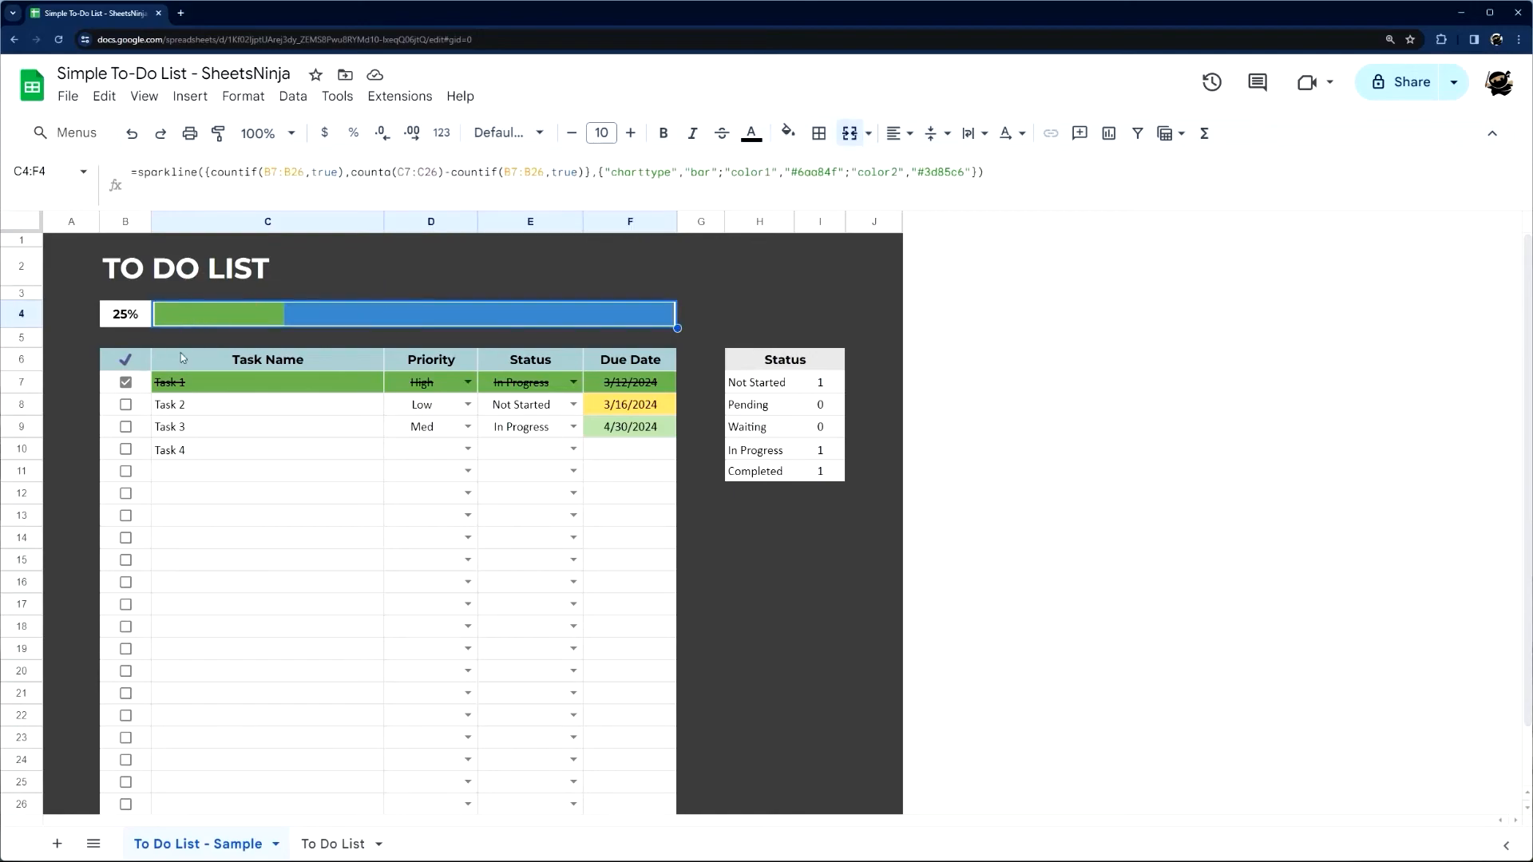
{"action": "left_click_drag", "start_coordinate": [212, 173], "coordinate": [344, 173]}
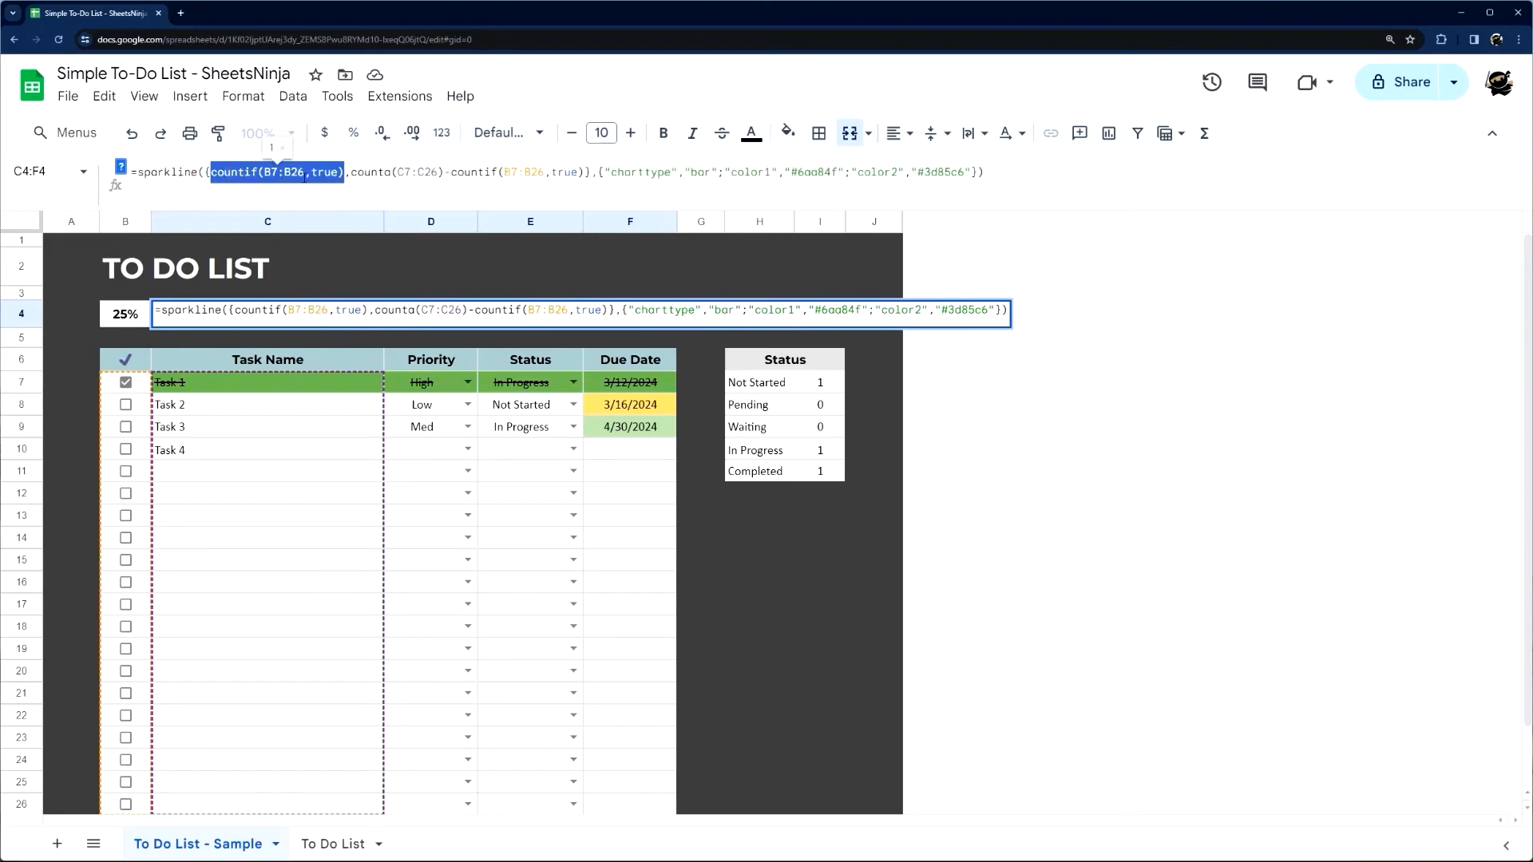
{"action": "key", "text": "Escape"}
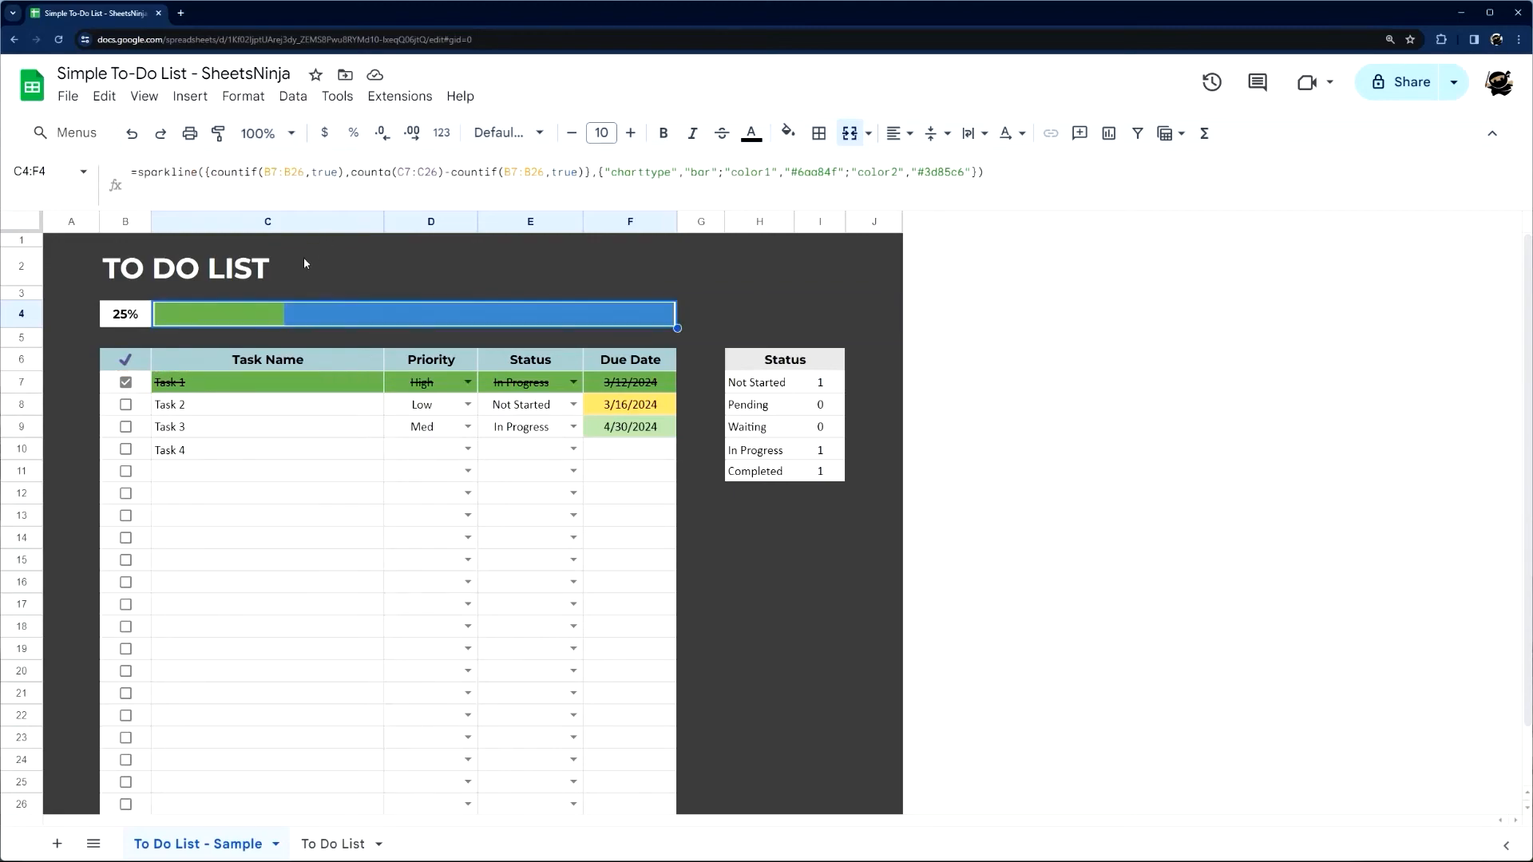
Examine how the sample's sparkline formula subtracts countif(B7:B26,true) from counta(C7:C26), comparing it with the task names
{"action": "left_click_drag", "start_coordinate": [353, 170], "coordinate": [445, 168]}
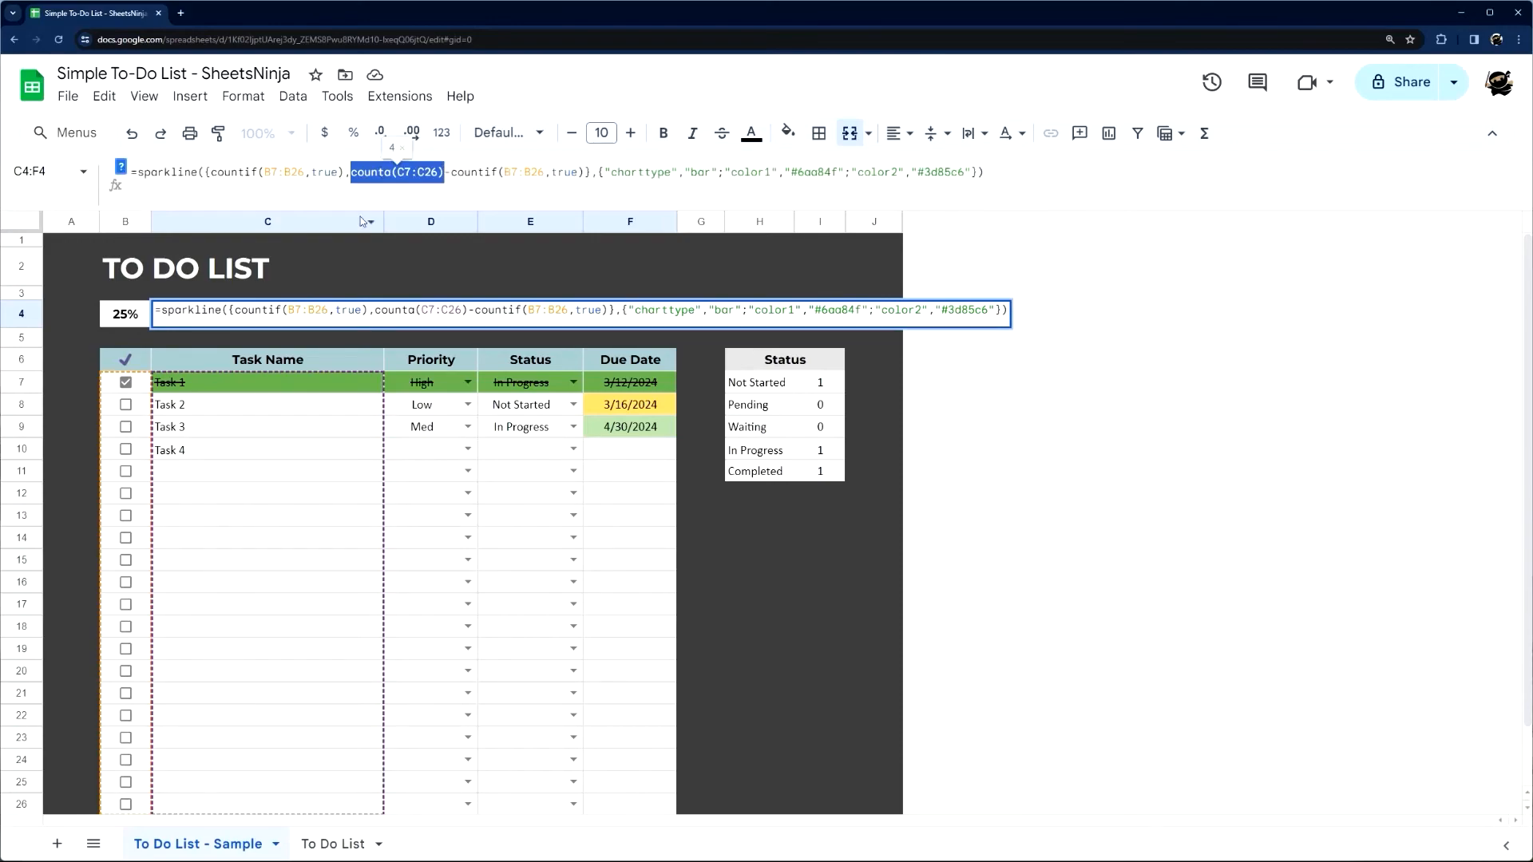
{"action": "key", "text": "Escape"}
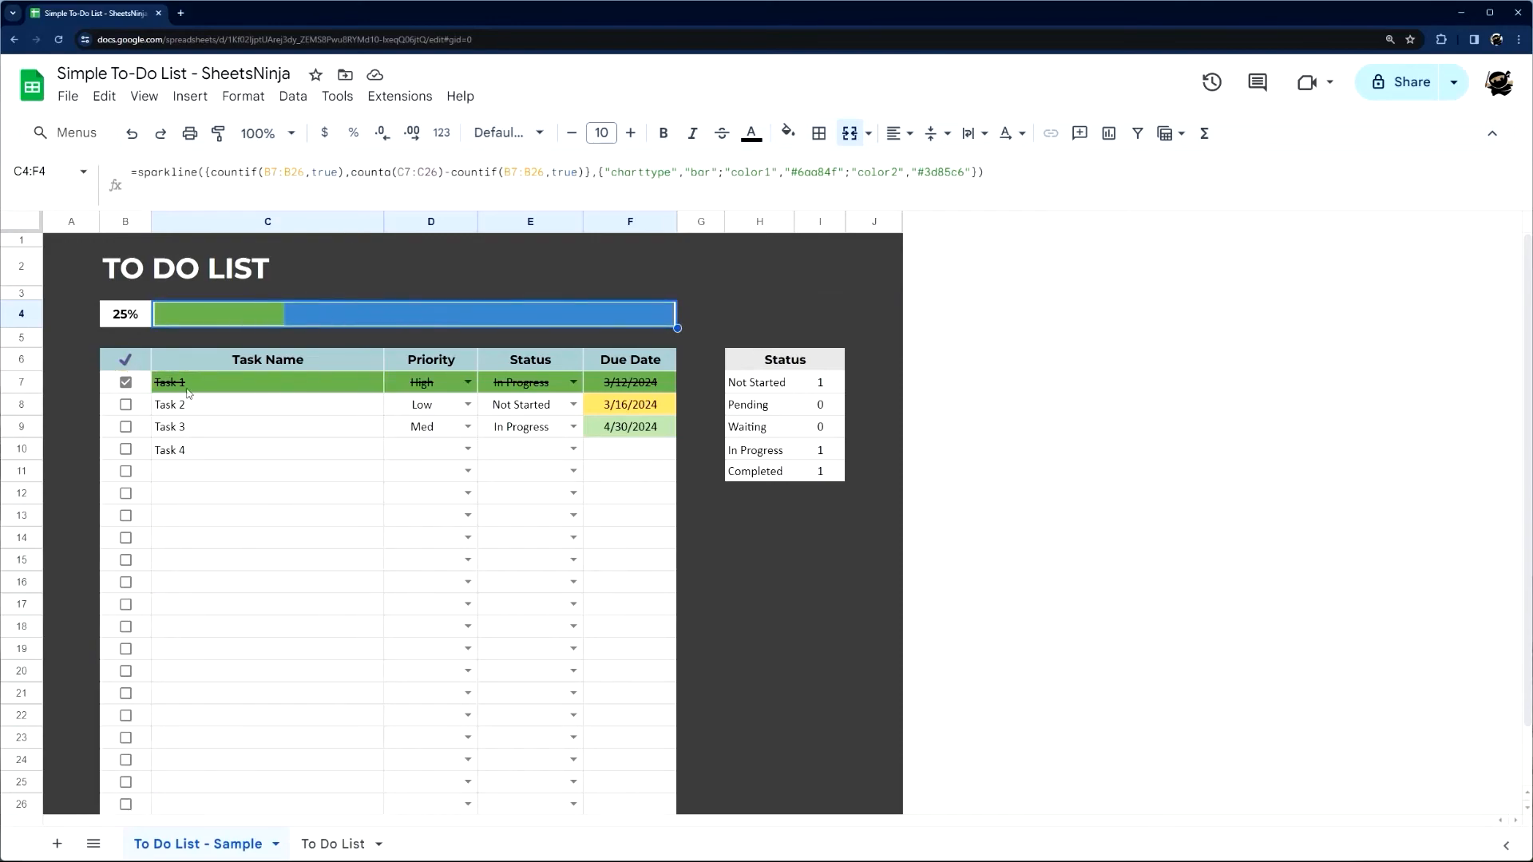
{"action": "left_click_drag", "start_coordinate": [194, 384], "coordinate": [194, 431]}
{"action": "left_click", "coordinate": [214, 313]}
{"action": "left_click_drag", "start_coordinate": [451, 172], "coordinate": [581, 174]}
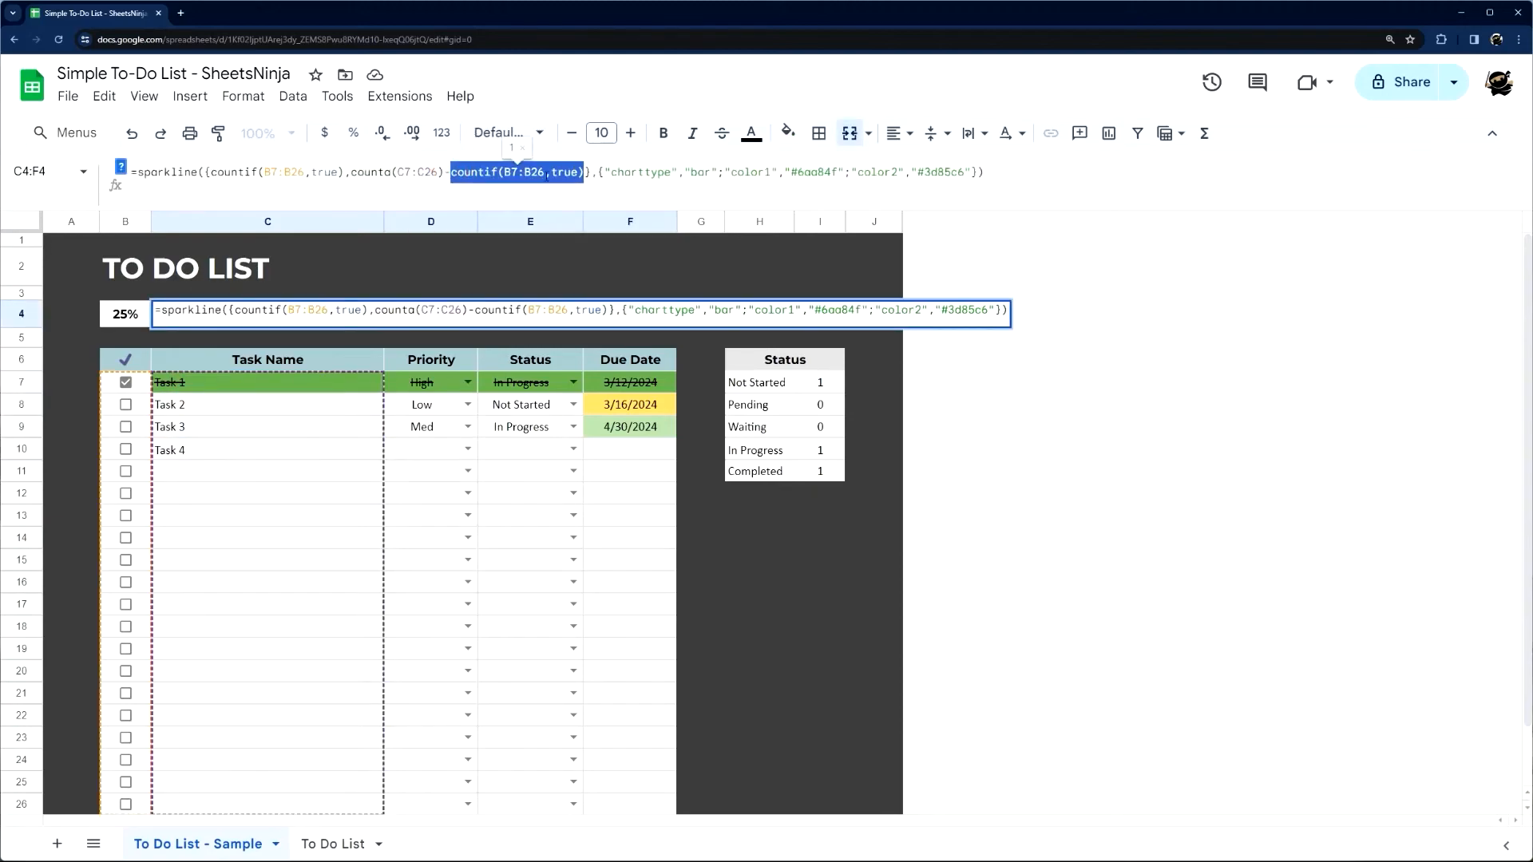
{"action": "left_click_drag", "start_coordinate": [354, 173], "coordinate": [444, 173]}
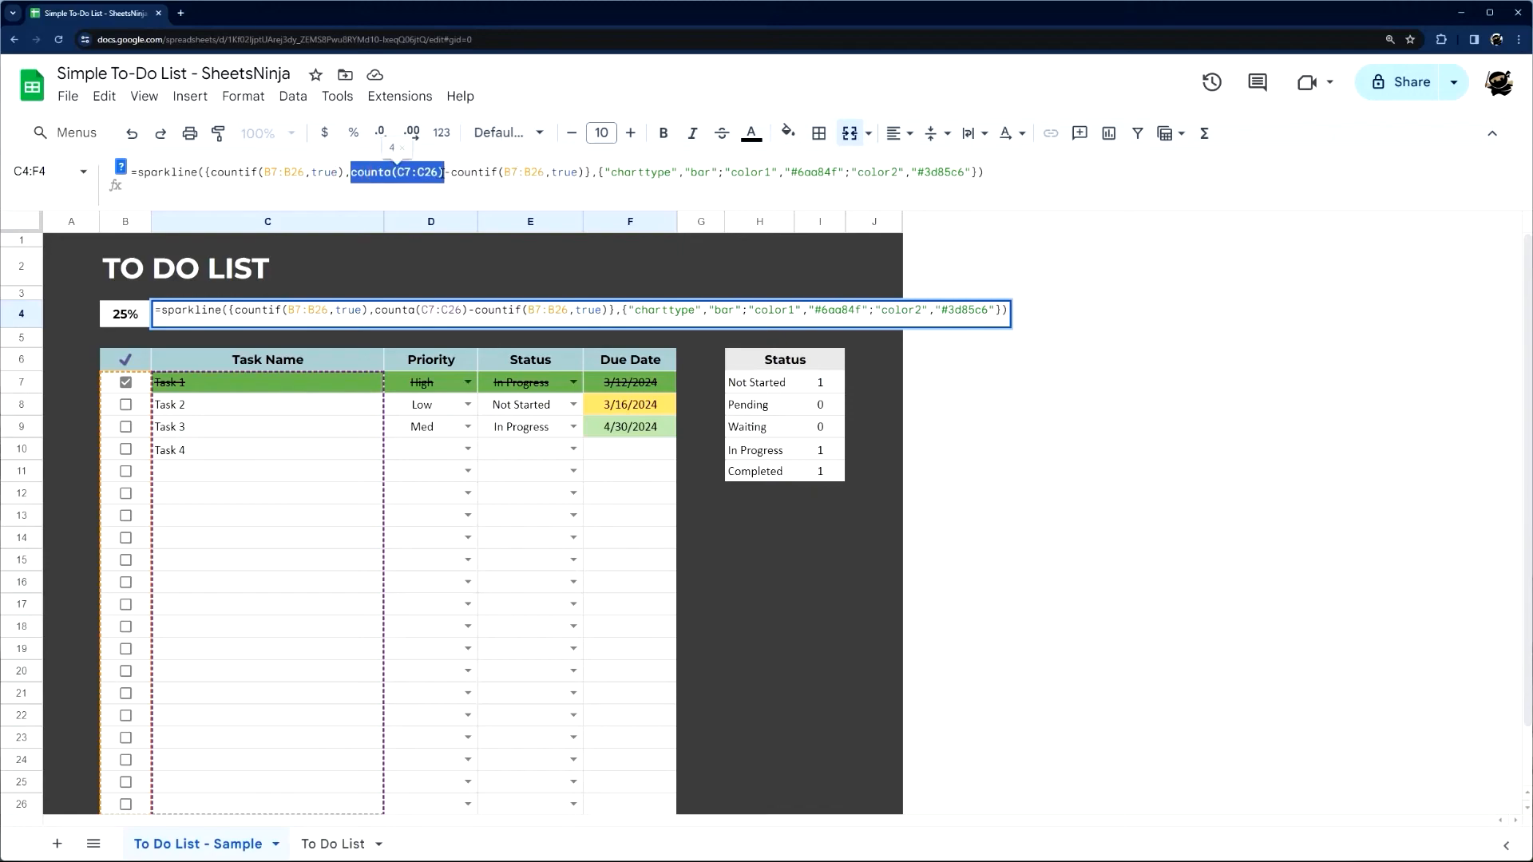
{"action": "key", "text": "Escape"}
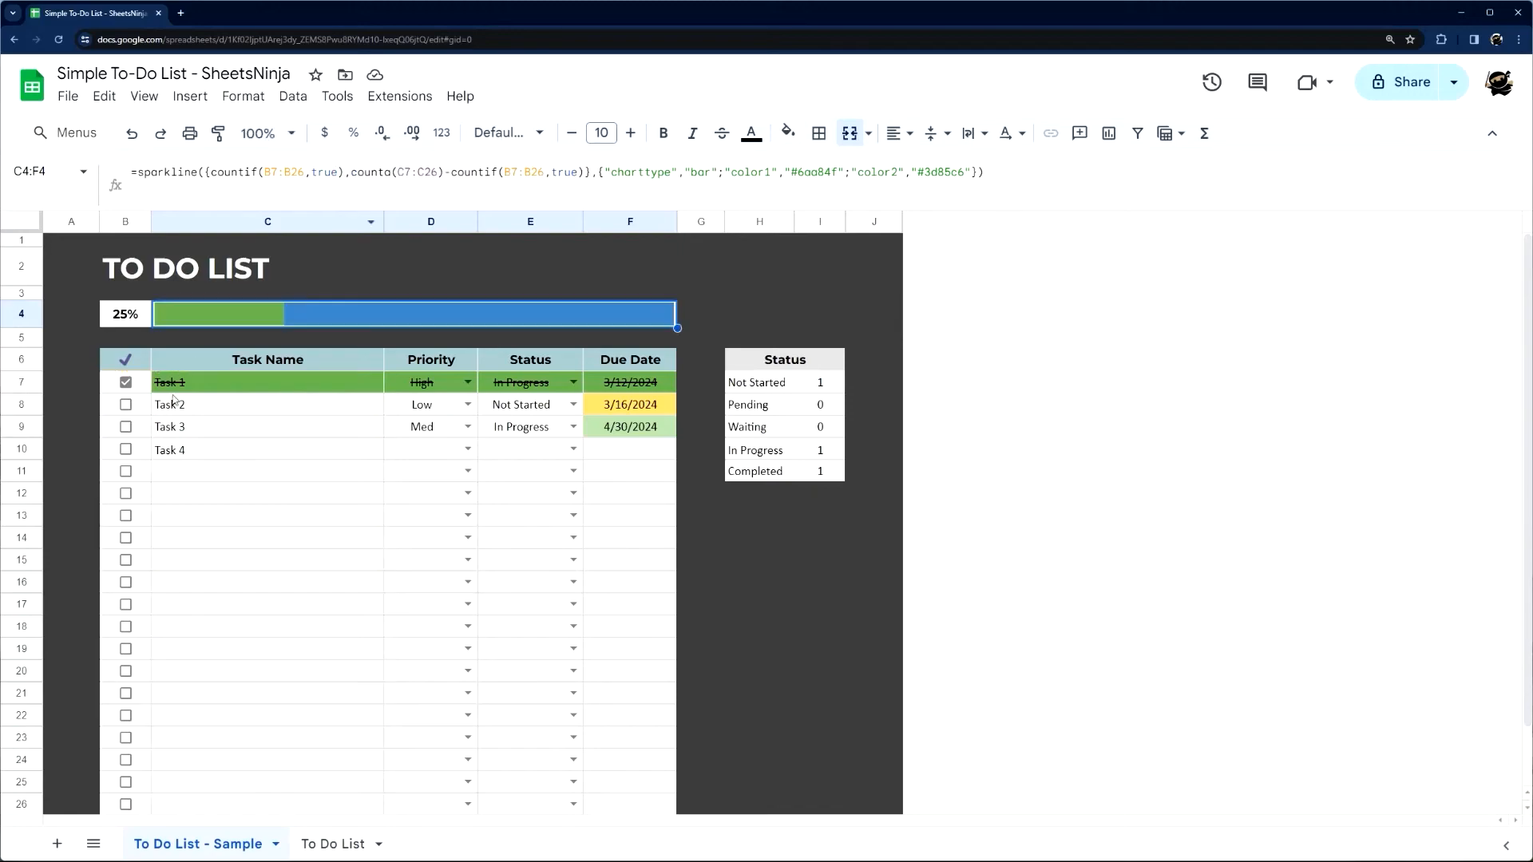
Mark Task 2, Task 3 and Task 4 as complete on the sample sheet to test the progress bar
{"action": "left_click", "coordinate": [125, 404]}
{"action": "left_click", "coordinate": [359, 320]}
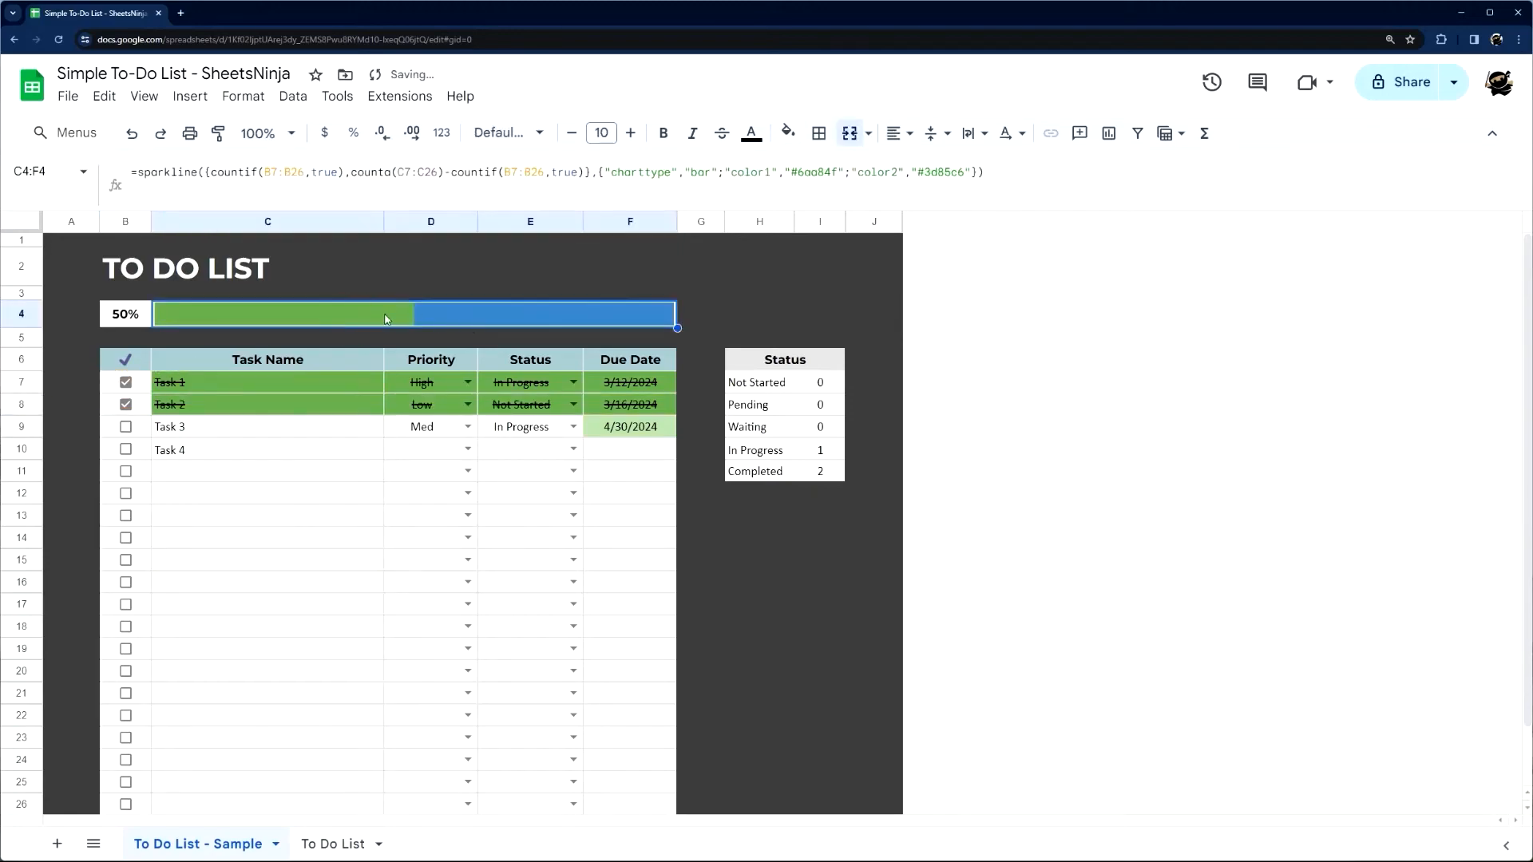
{"action": "left_click", "coordinate": [126, 427]}
{"action": "left_click", "coordinate": [125, 448]}
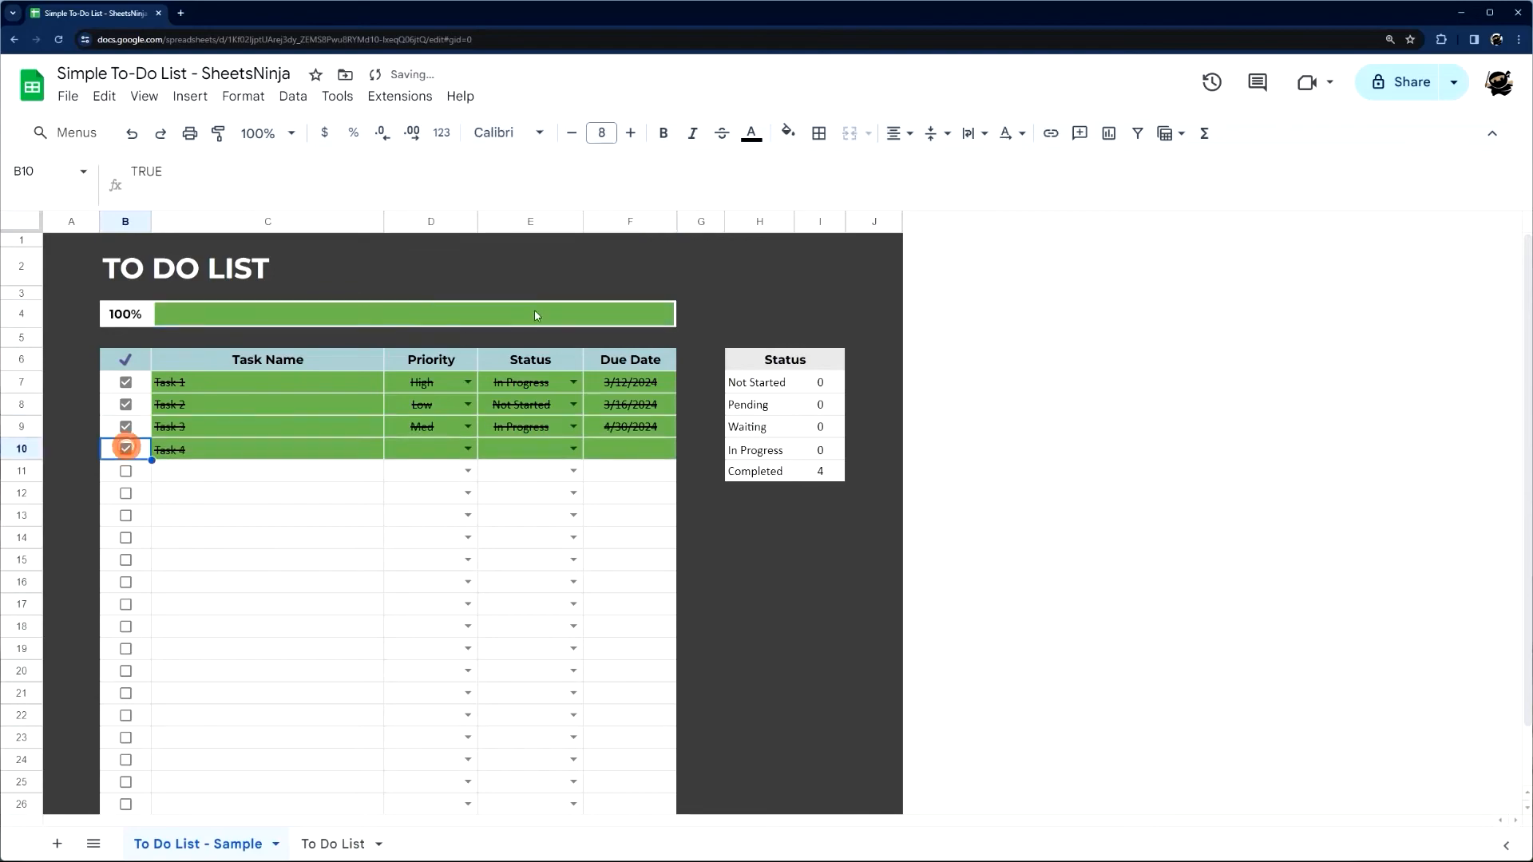
Try the sample sheet's sparkline formula without the subtracted countif(B7:B26,true), then restore the original formula
{"action": "left_click", "coordinate": [222, 311]}
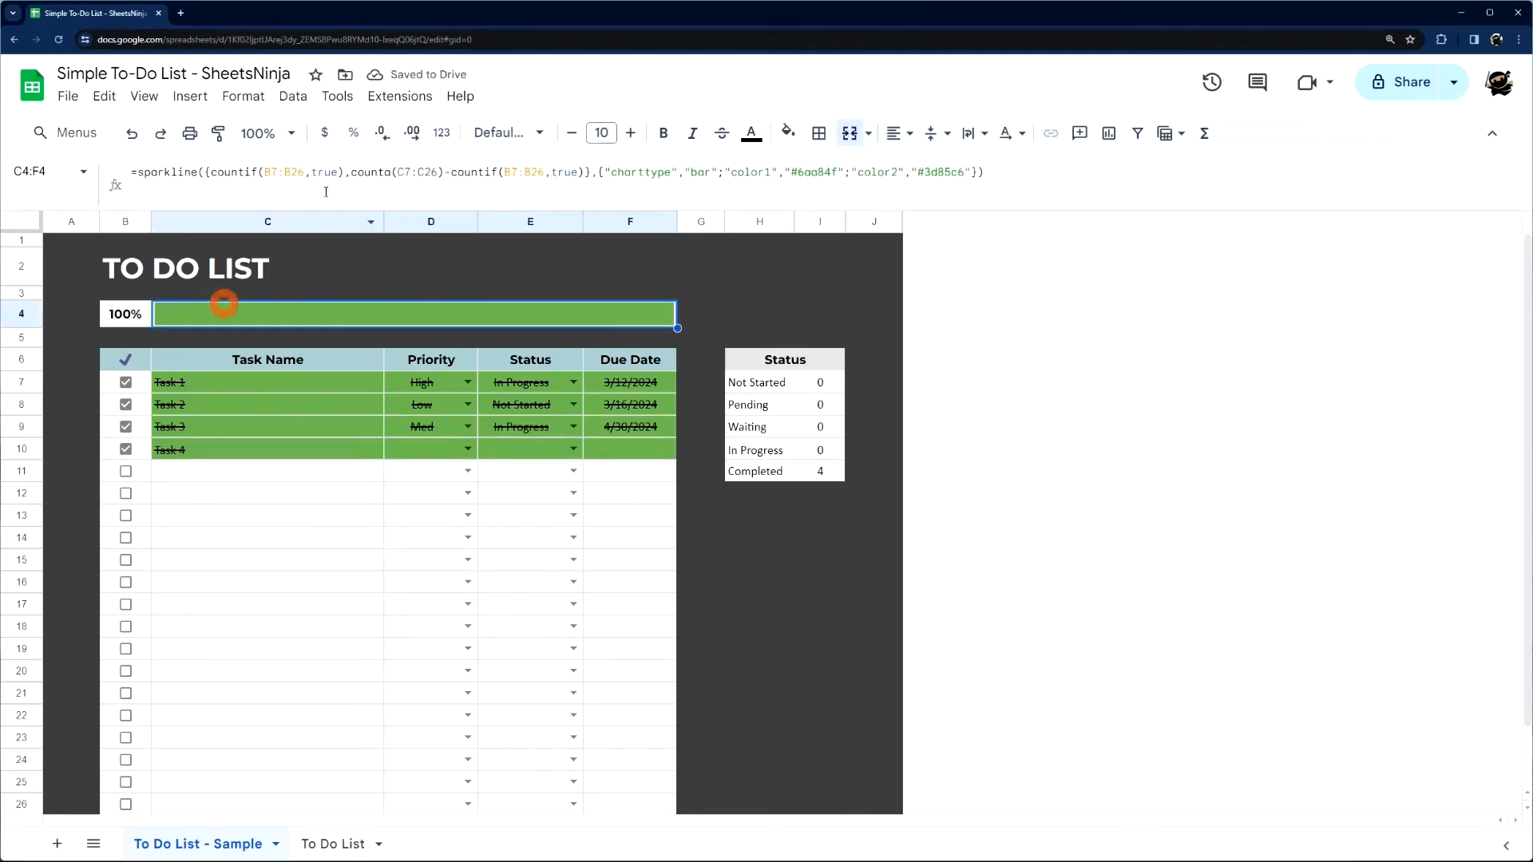
{"action": "left_click_drag", "start_coordinate": [351, 172], "coordinate": [588, 173]}
{"action": "key", "text": "BackSpace"}
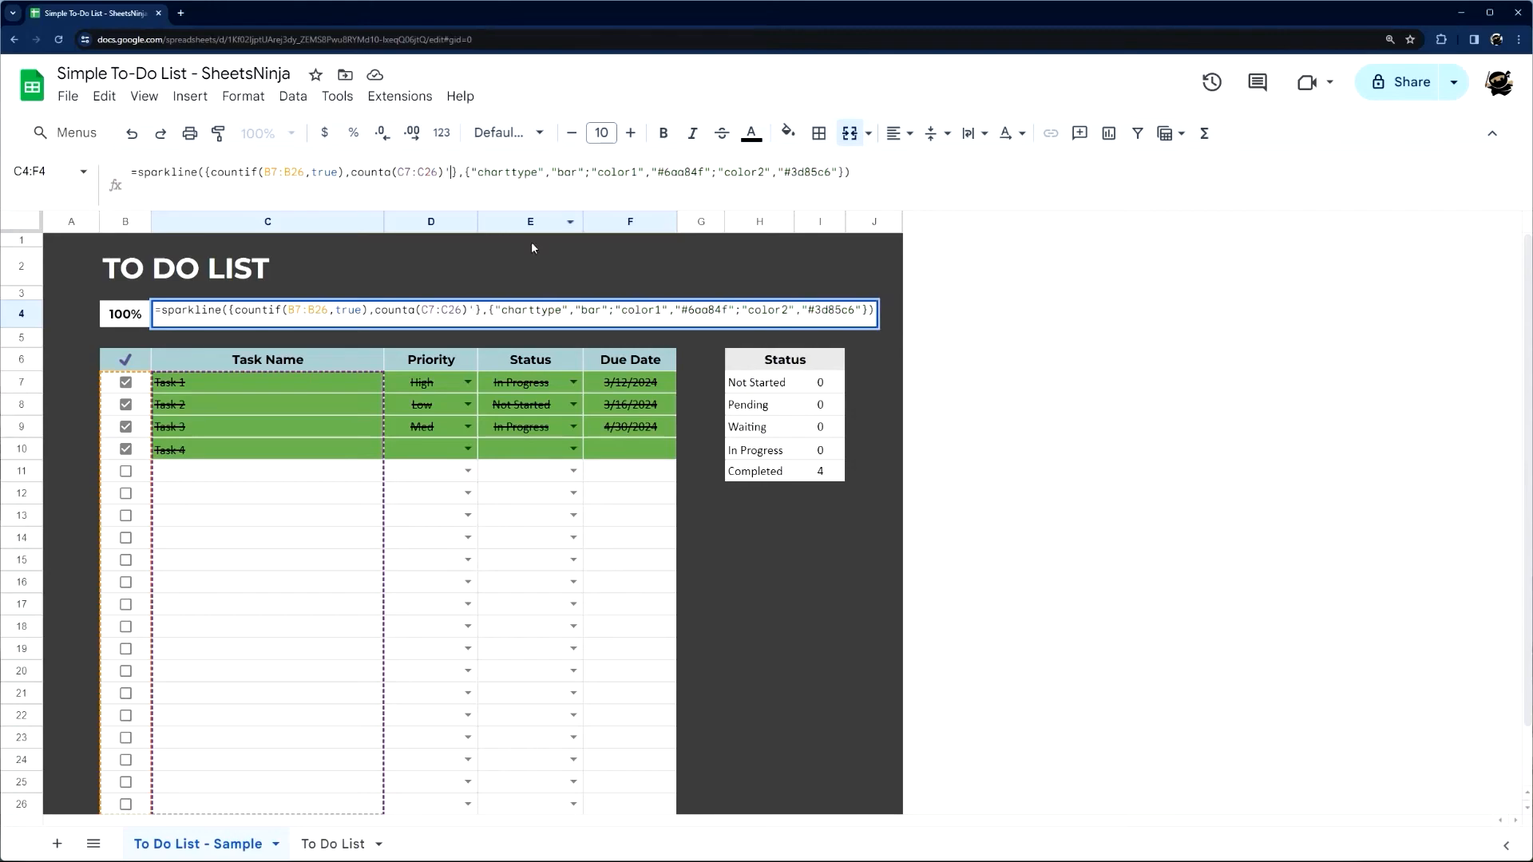
{"action": "key", "text": "Return"}
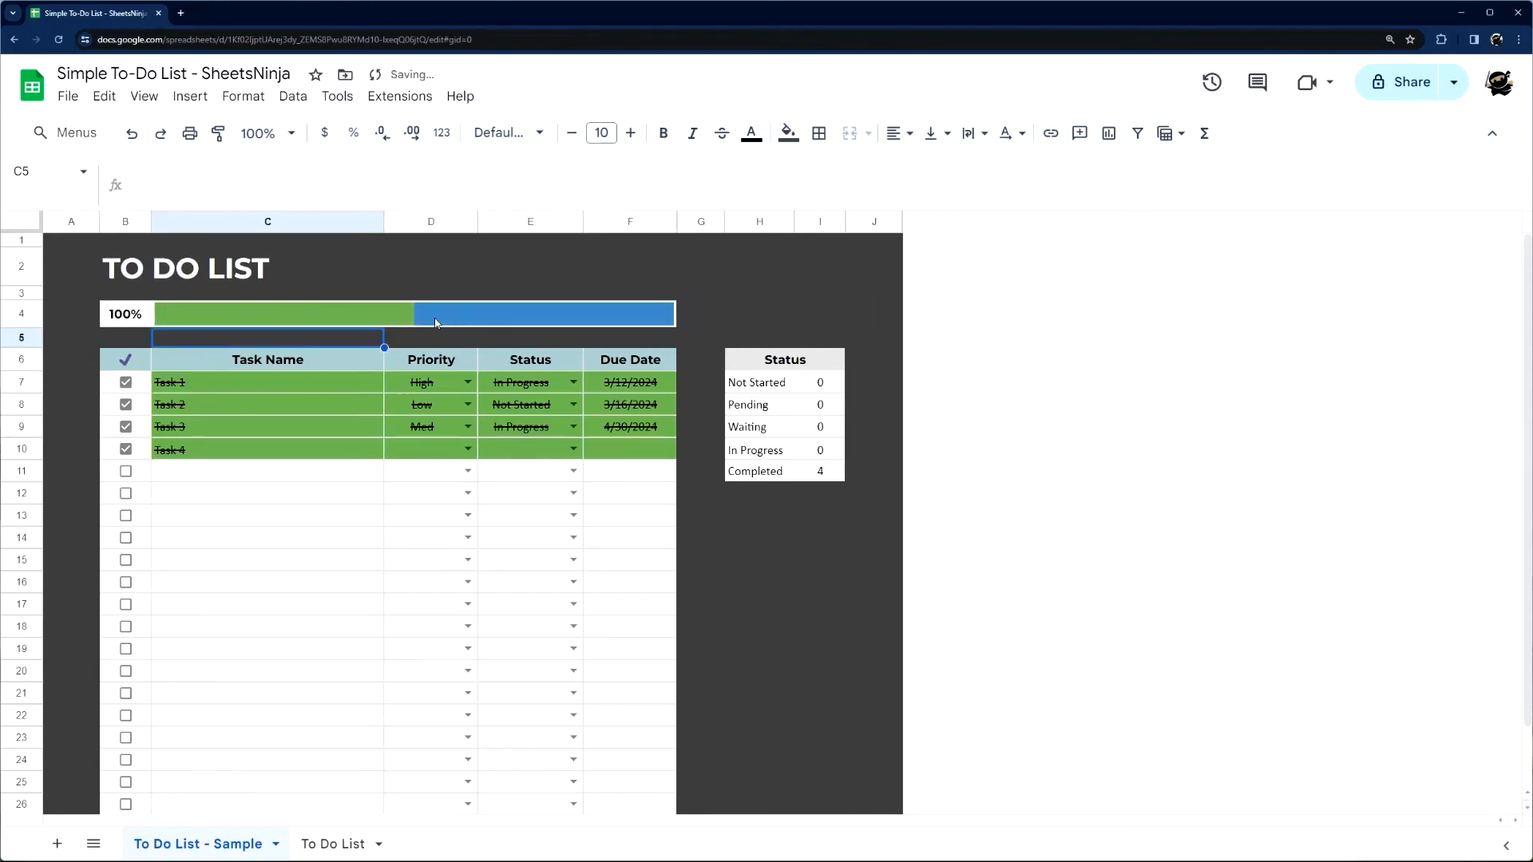
{"action": "left_click", "coordinate": [442, 321]}
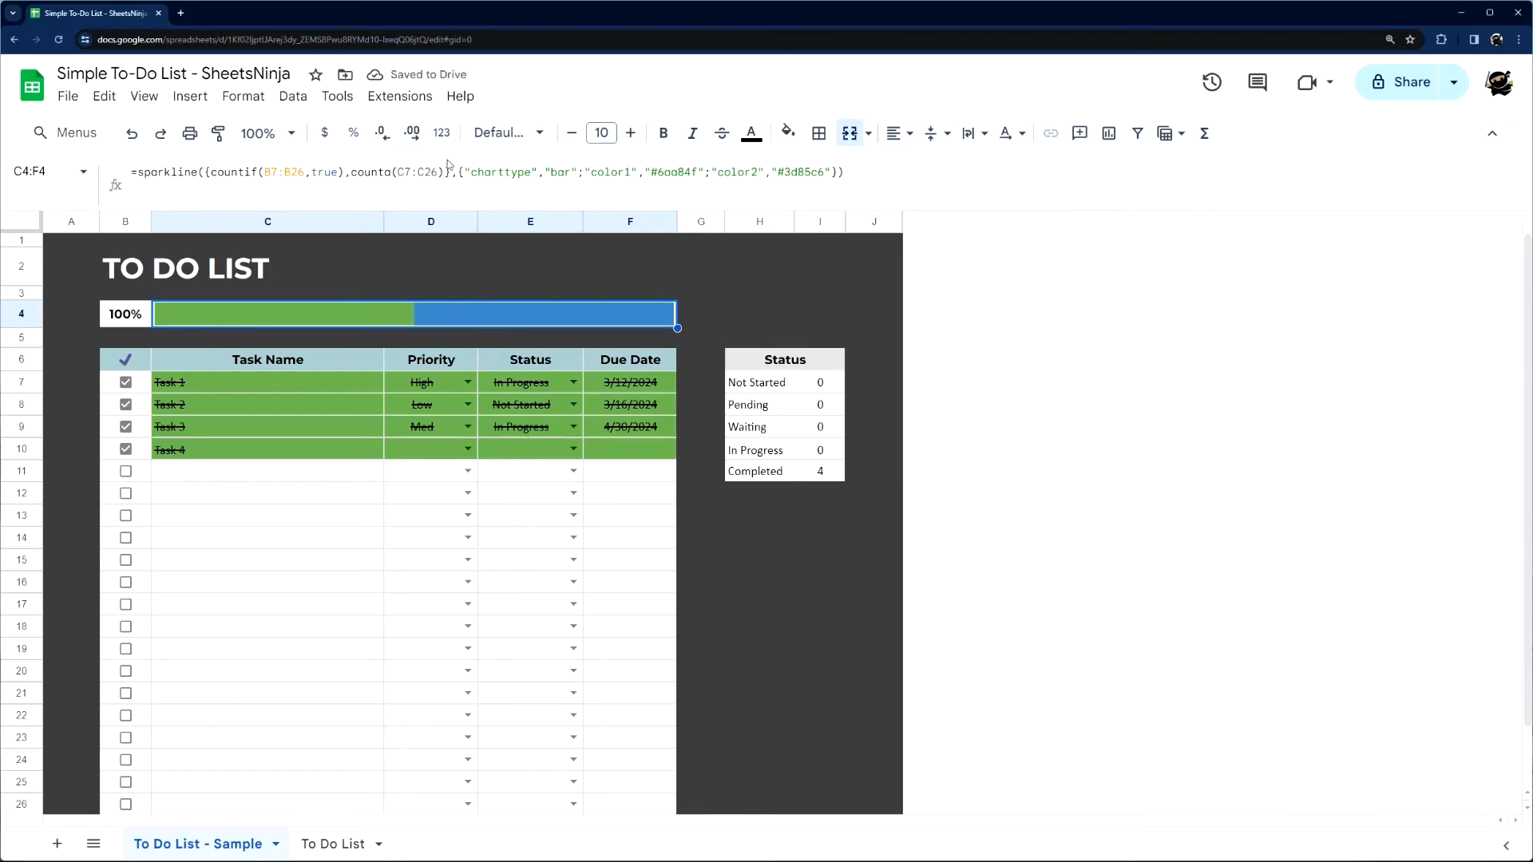
{"action": "left_click_drag", "start_coordinate": [445, 172], "coordinate": [346, 172]}
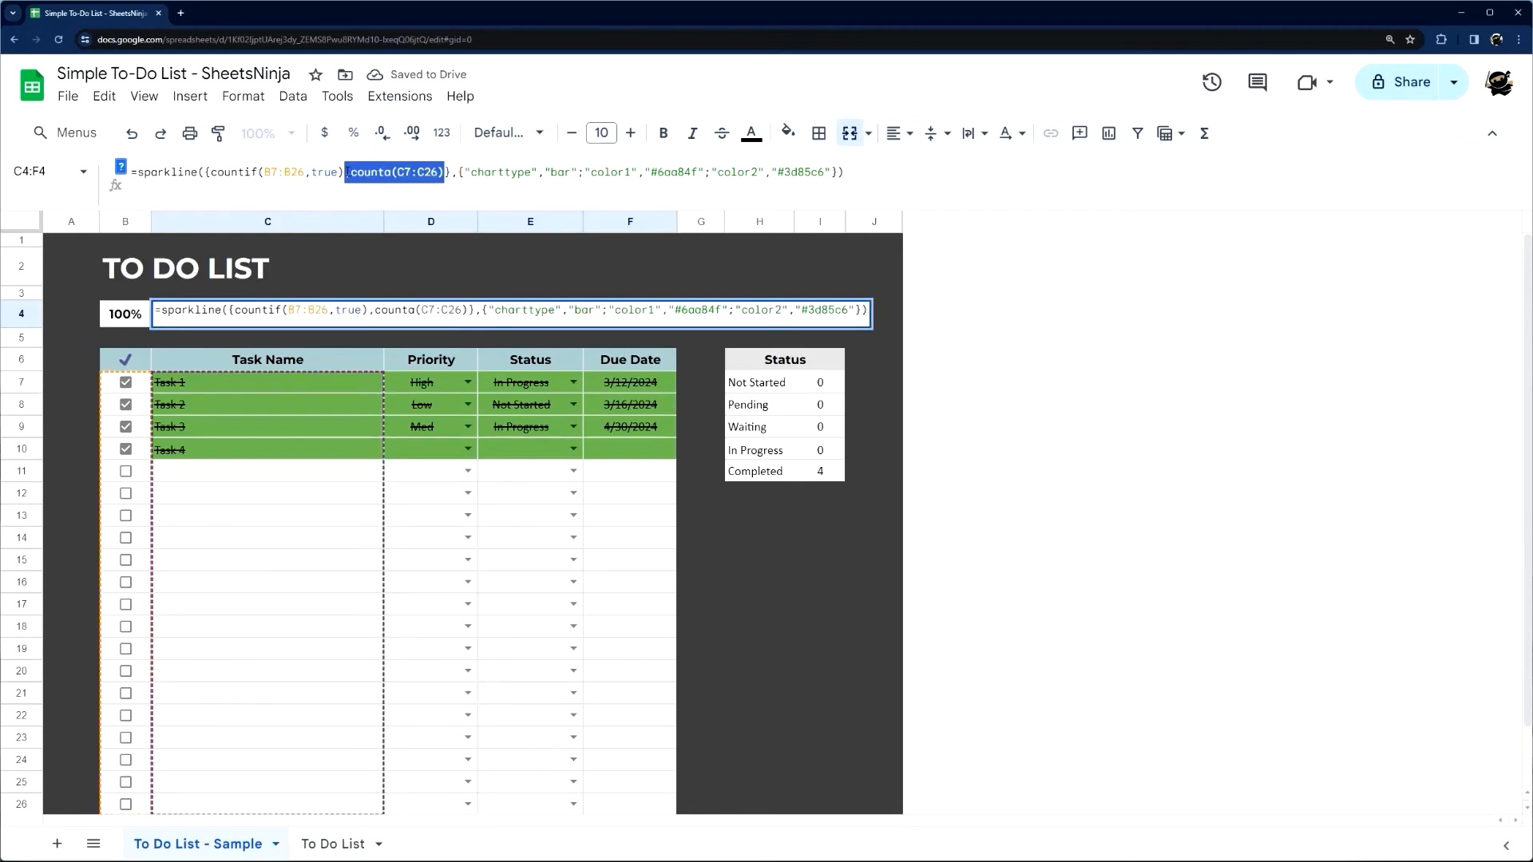
{"action": "key", "text": "Escape"}
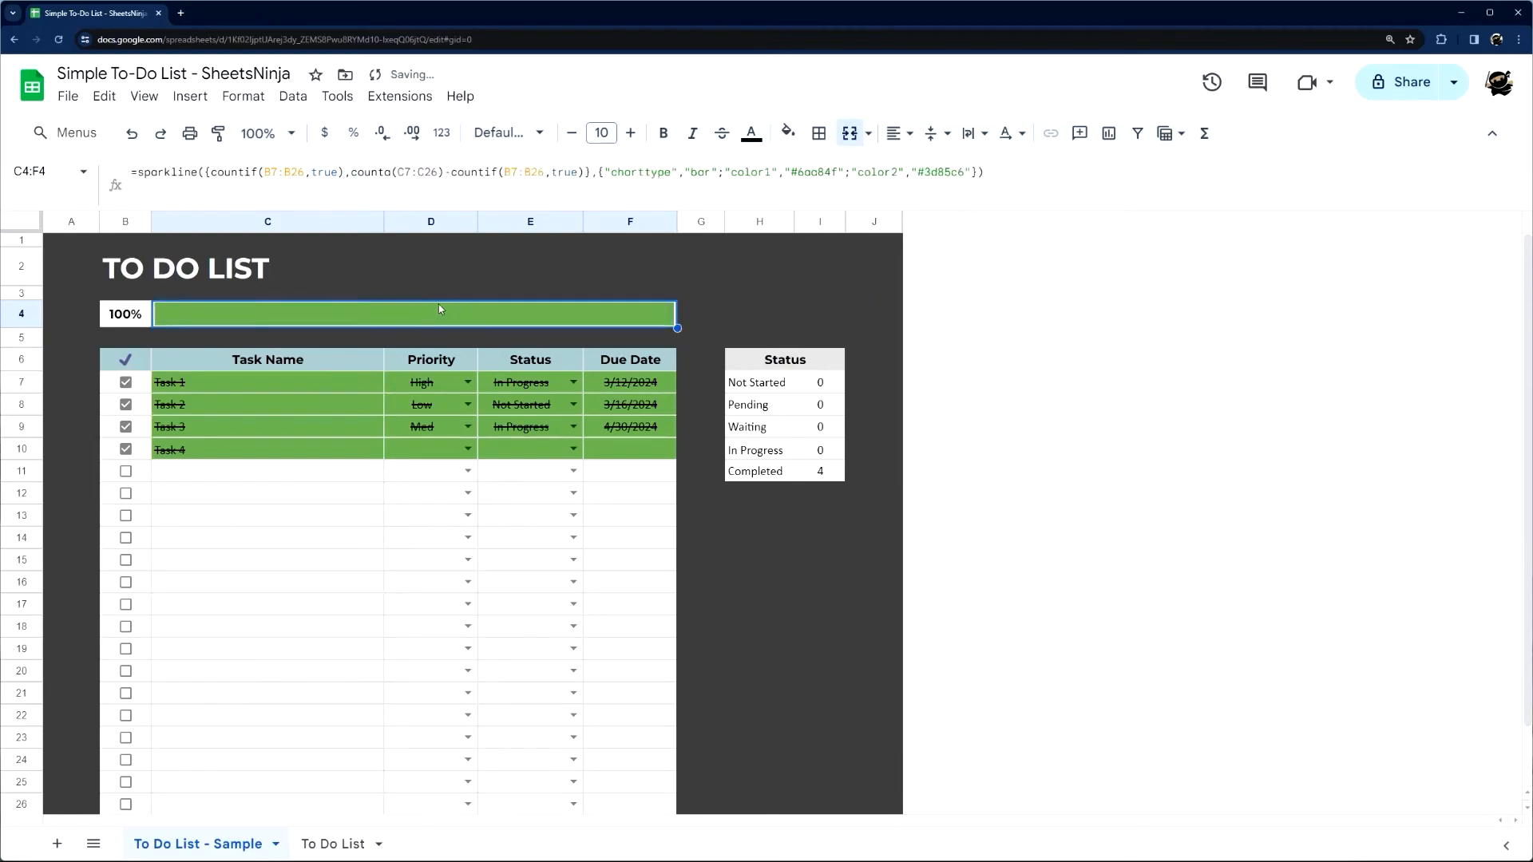
On the To Do List sheet, start the C4 sparkline's data array with countifs(B7:B26,true) as its first value
{"action": "left_click", "coordinate": [333, 844]}
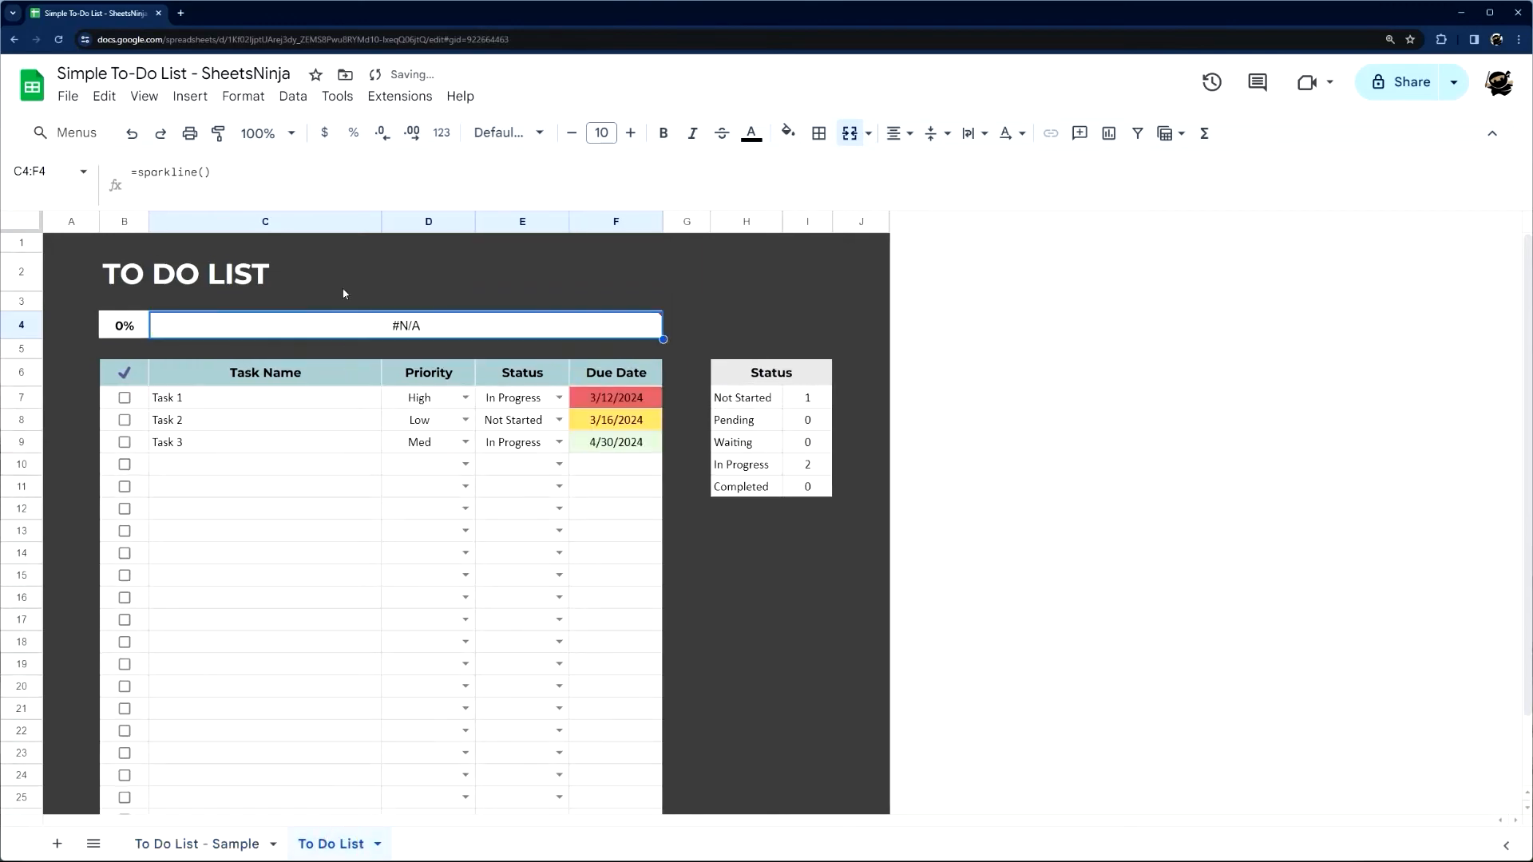
{"action": "left_click", "coordinate": [206, 171]}
{"action": "key", "text": "BackSpace"}
{"action": "type", "text": "{"}
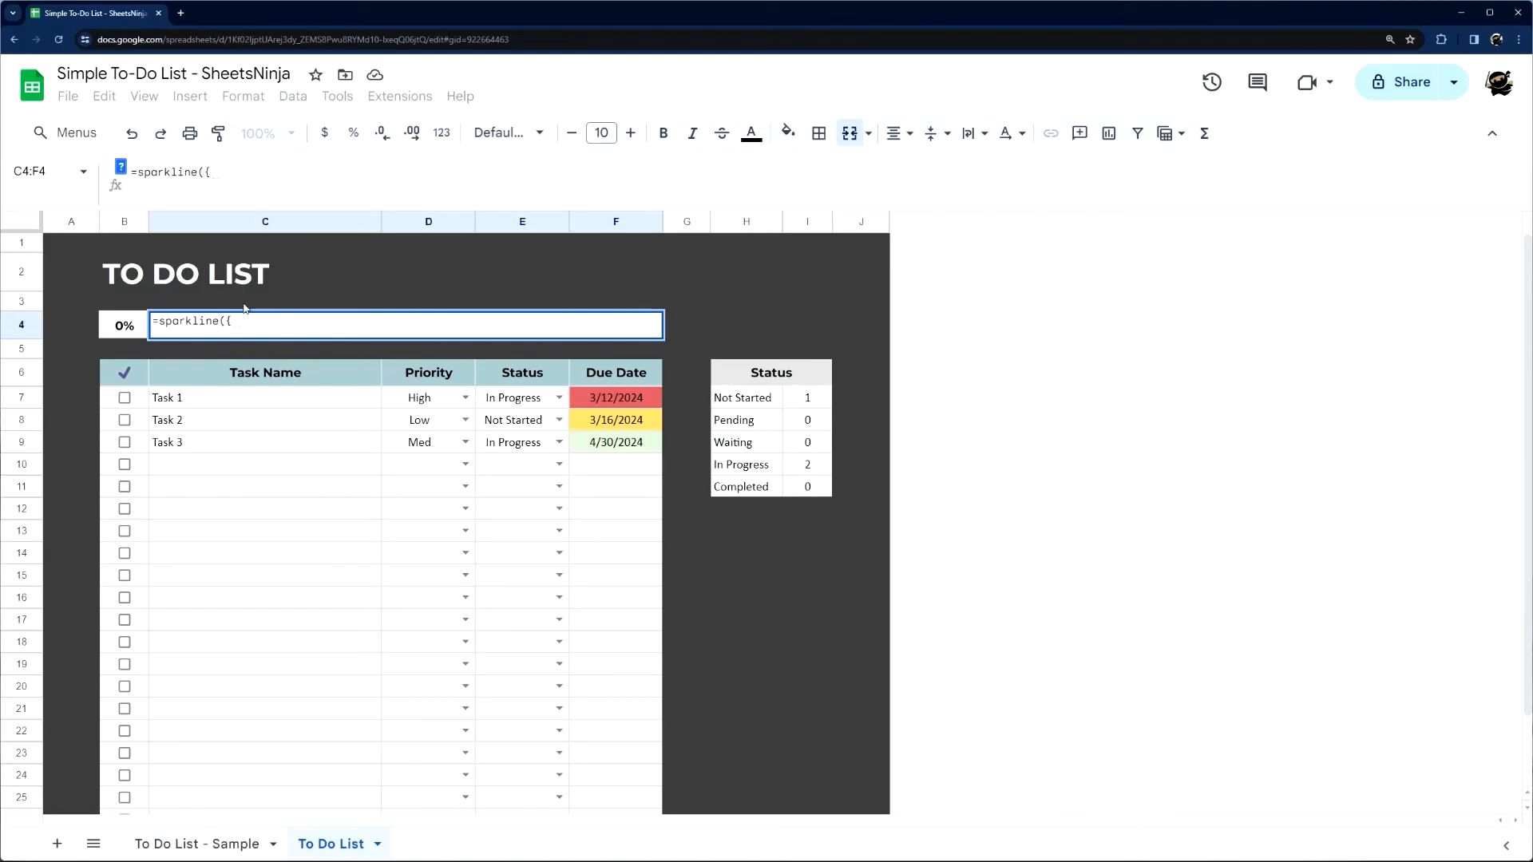
{"action": "type", "text": "countifs("}
{"action": "left_click_drag", "start_coordinate": [148, 399], "coordinate": [134, 743]}
{"action": "type", "text": ",true),"}
{"action": "scroll", "coordinate": [185, 687], "scroll_direction": "up", "scroll_amount": 1}
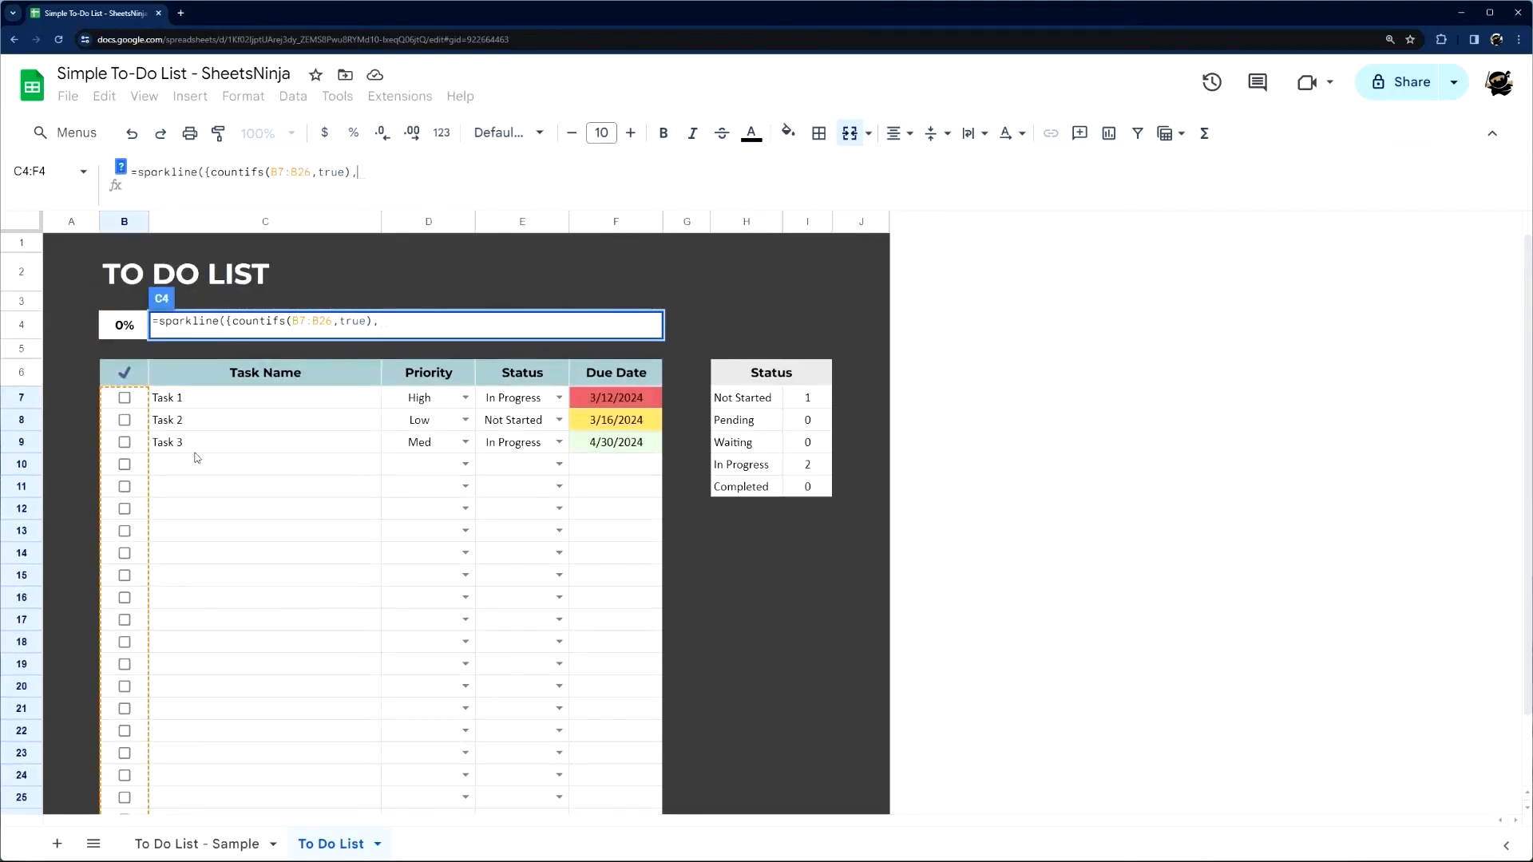
Add counta(C7:C26)-countifs(B7:B26,true) as the second value of the sparkline's data array
{"action": "type", "text": "counta("}
{"action": "left_click_drag", "start_coordinate": [214, 408], "coordinate": [222, 737]}
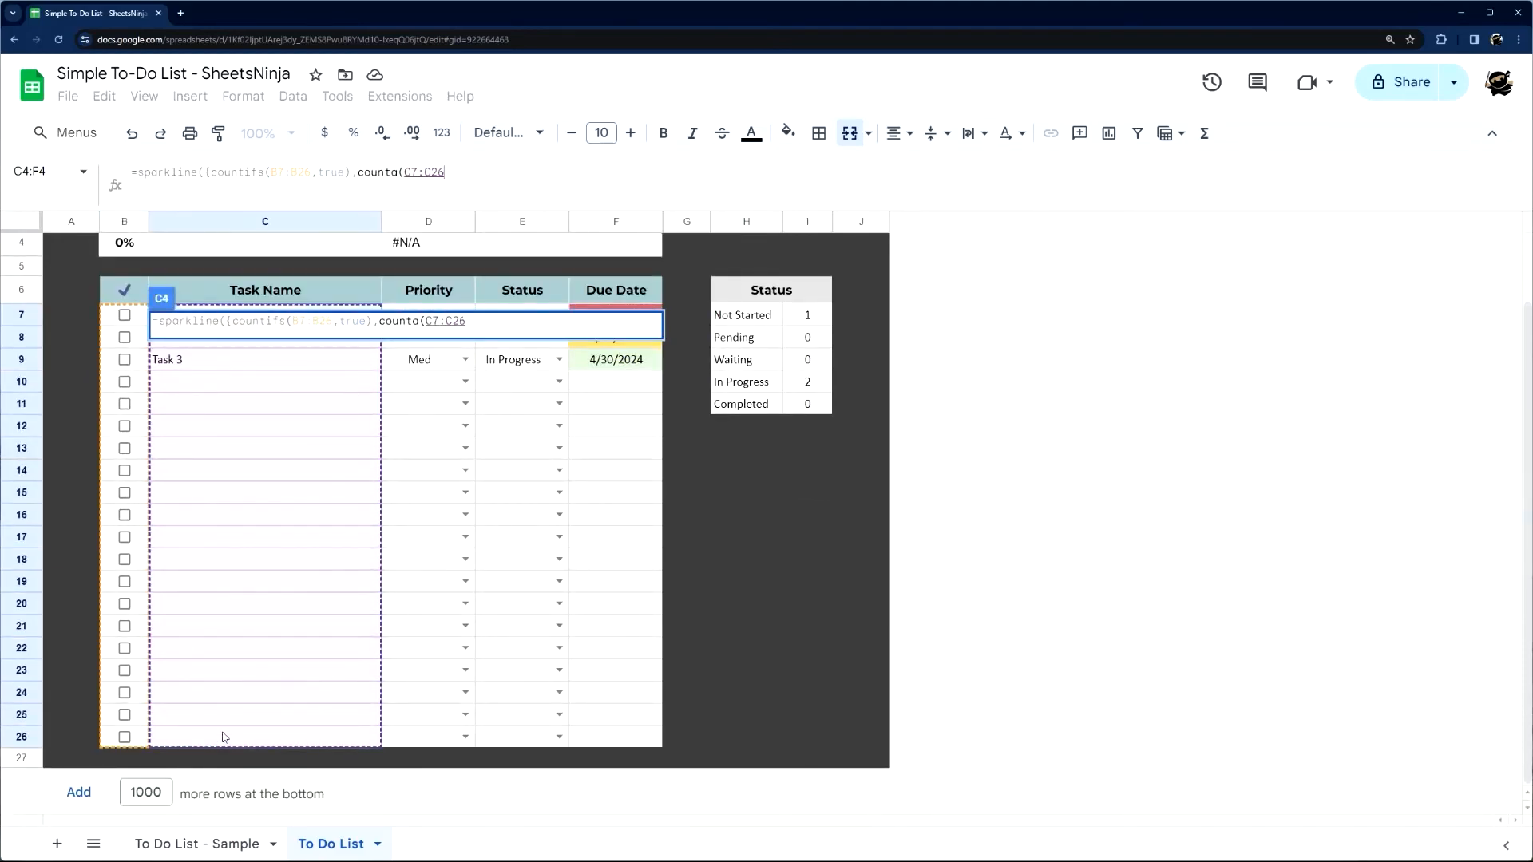
{"action": "type", "text": ")-"}
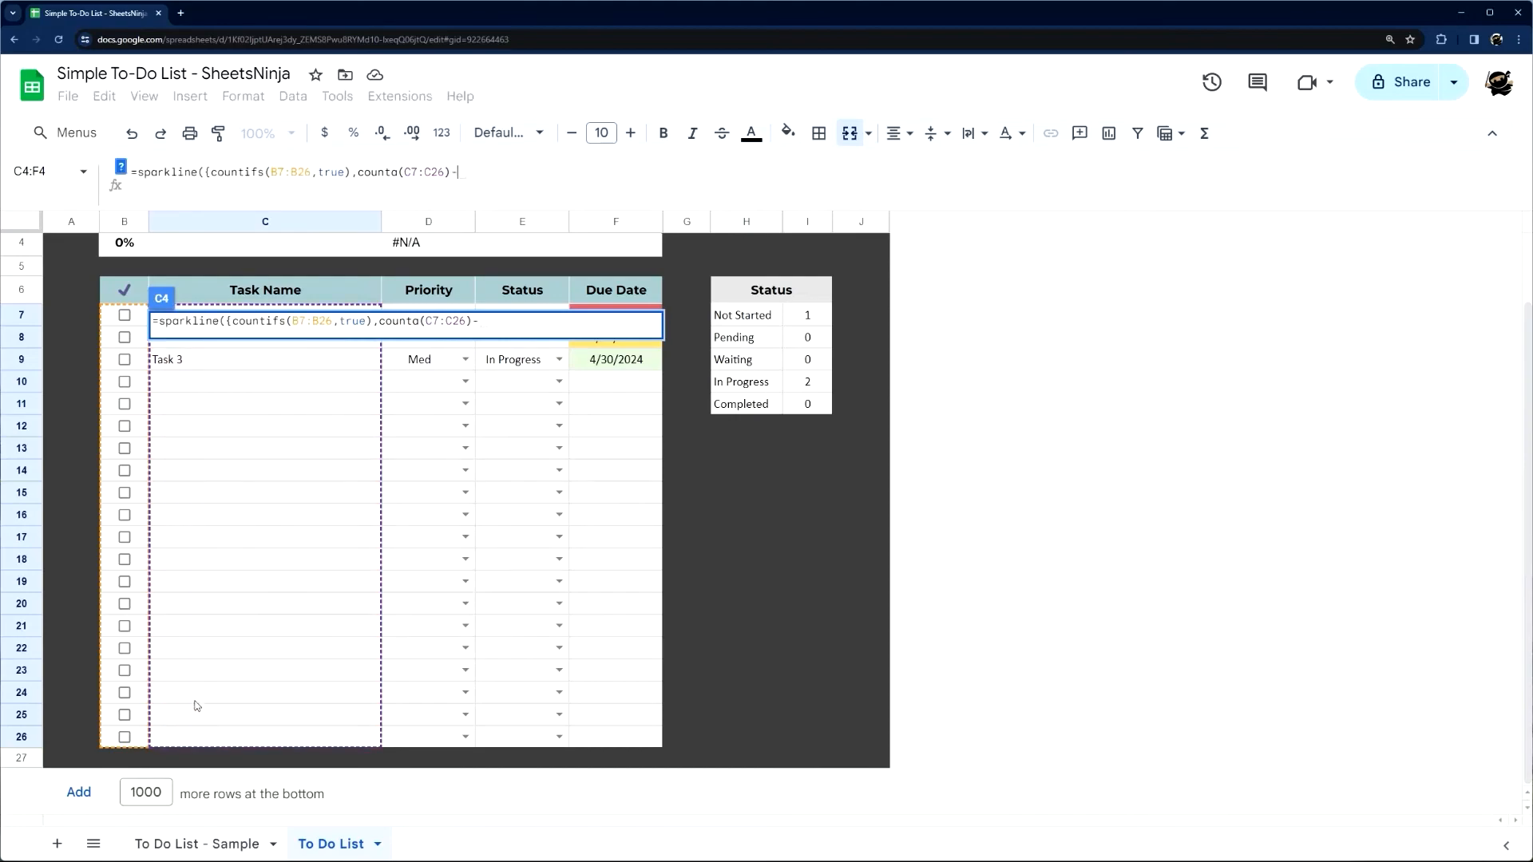
{"action": "left_click_drag", "start_coordinate": [213, 170], "coordinate": [350, 172]}
{"action": "key", "text": "ctrl+c"}
{"action": "left_click", "coordinate": [475, 171]}
{"action": "key", "text": "ctrl+v"}
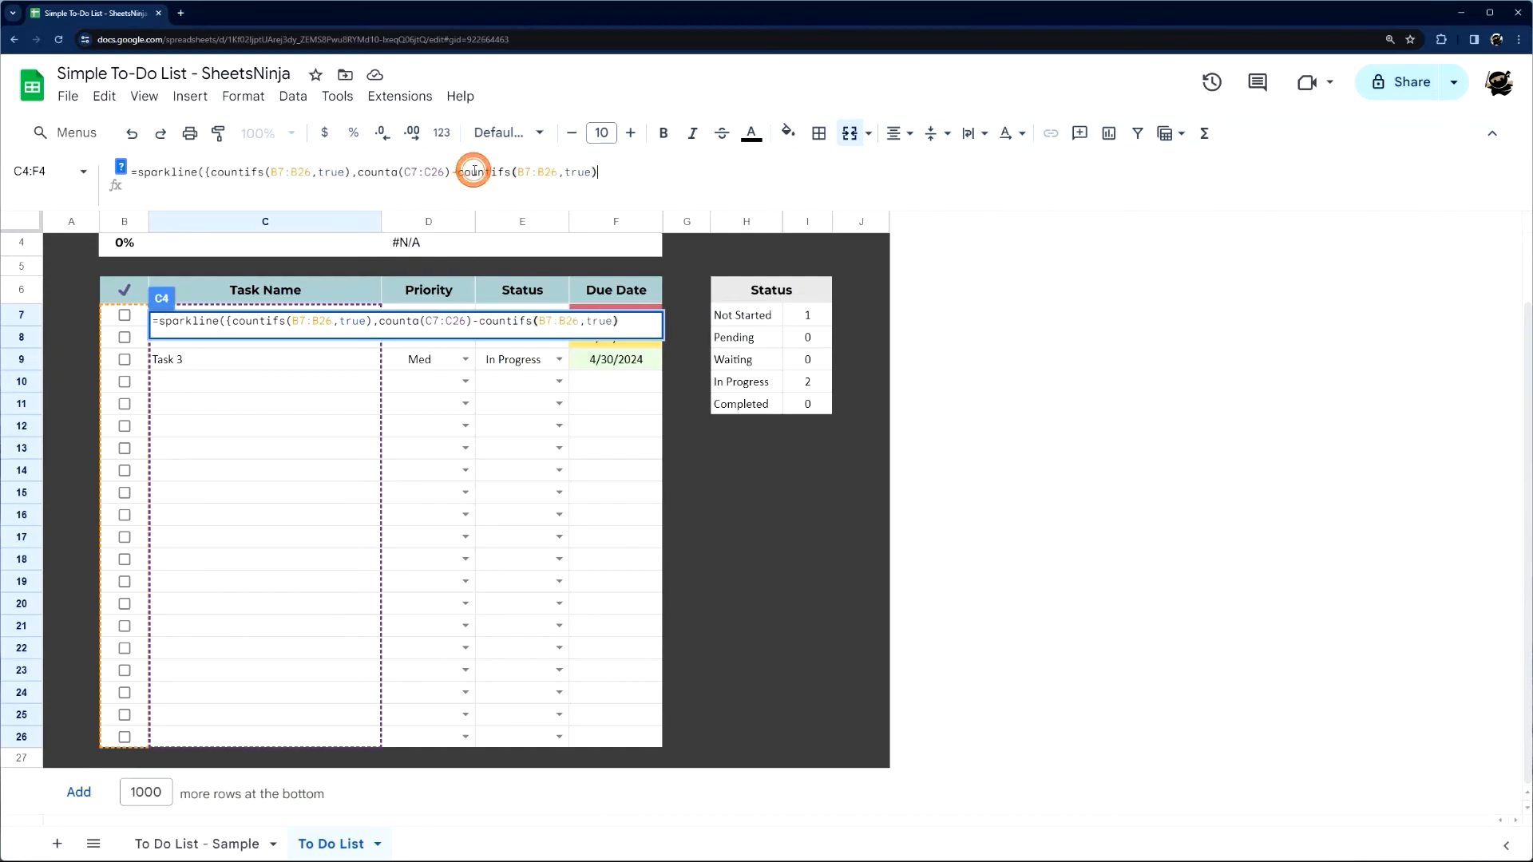
{"action": "scroll", "coordinate": [456, 243], "scroll_direction": "up", "scroll_amount": 2}
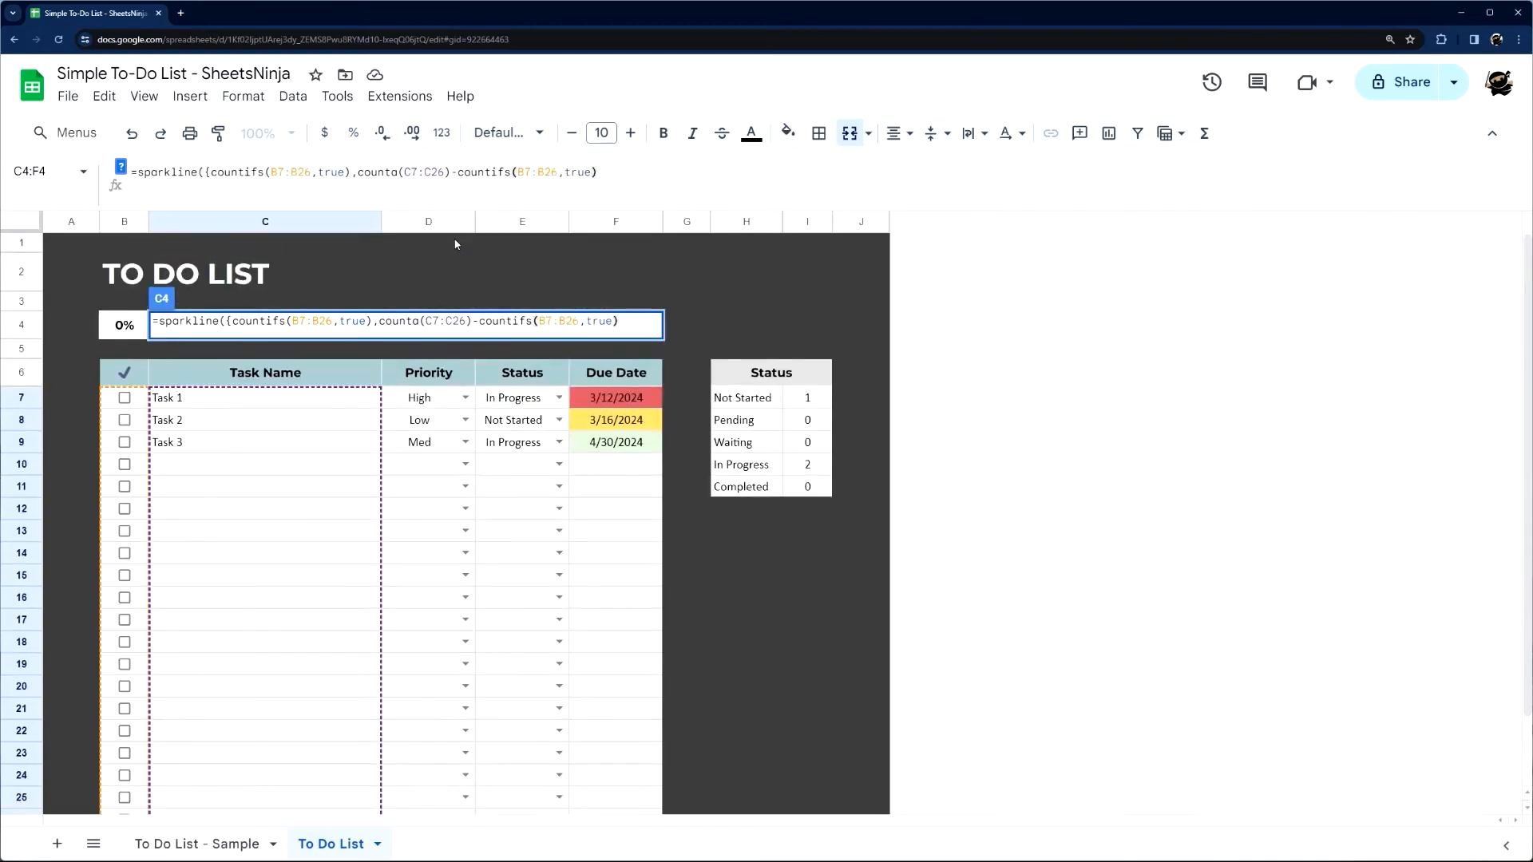
Close the data array with a curly brace and cut the whole array out of the C4 sparkline formula
{"action": "left_click_drag", "start_coordinate": [205, 171], "coordinate": [210, 171]}
{"action": "left_click", "coordinate": [206, 171]}
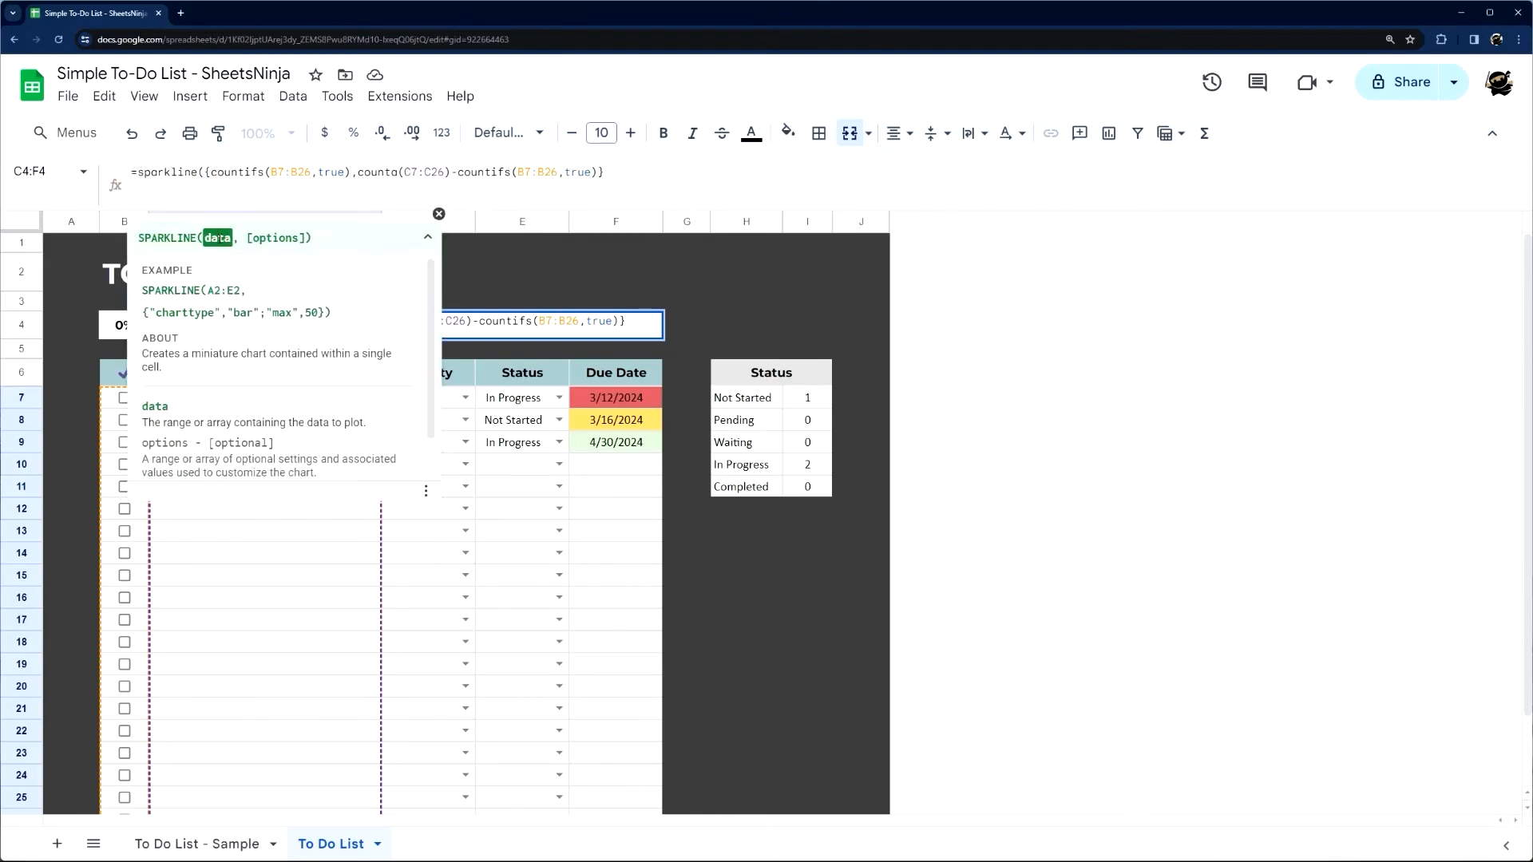
{"action": "left_click_drag", "start_coordinate": [206, 172], "coordinate": [622, 171]}
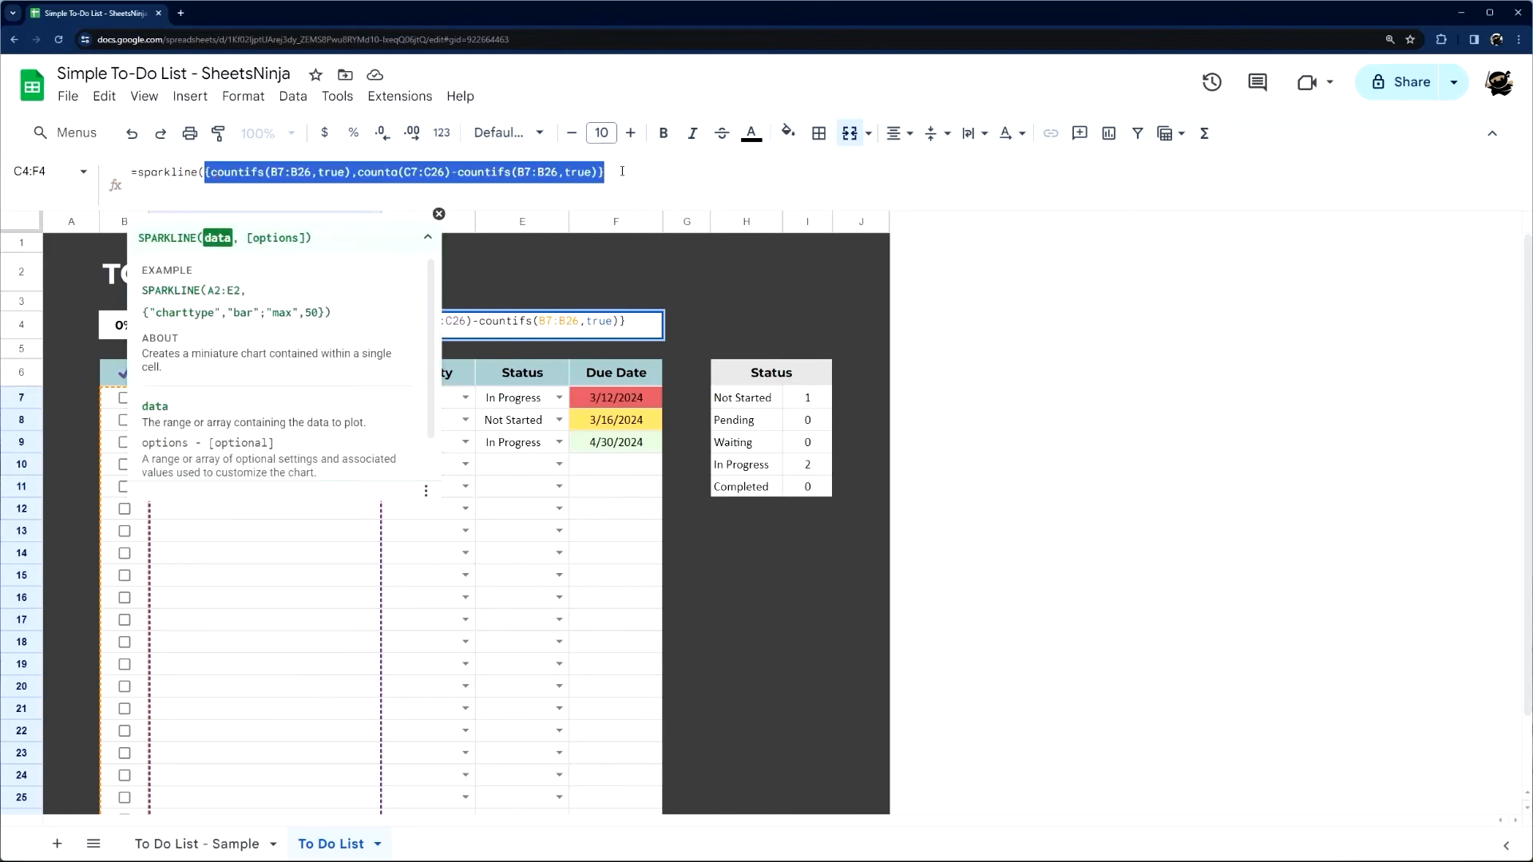
{"action": "key", "text": "Delete"}
{"action": "key", "text": "Return"}
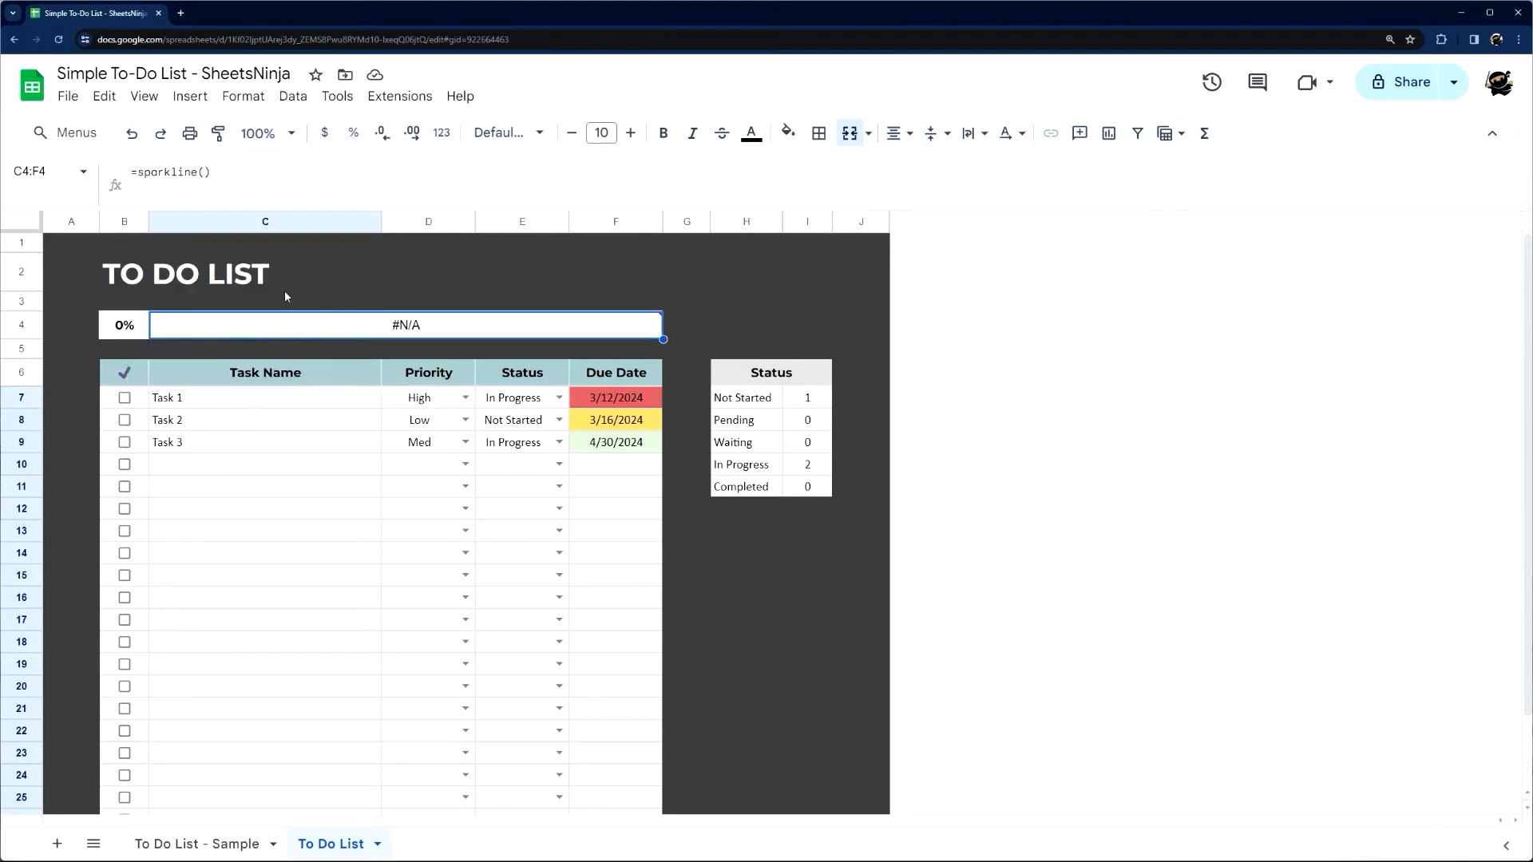
Enter ={countifs(B7:B26,true),counta(C7:C26)-countifs(B7:B26,true)} in C3 and inspect its two output cells
{"action": "left_click", "coordinate": [202, 305]}
{"action": "key", "text": "ctrl+v"}
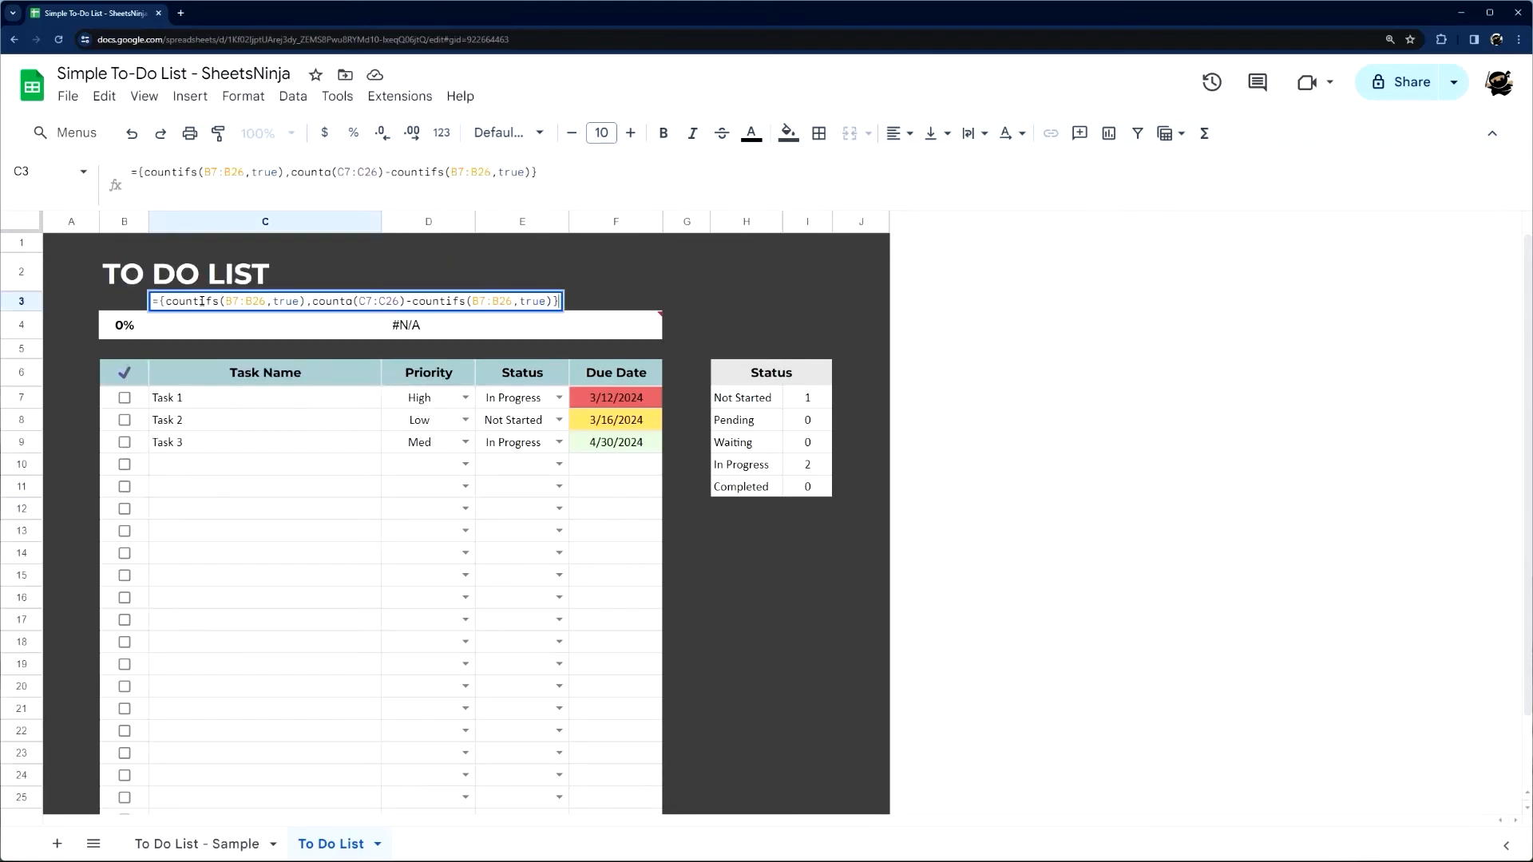
{"action": "key", "text": "Return"}
{"action": "left_click", "coordinate": [363, 302]}
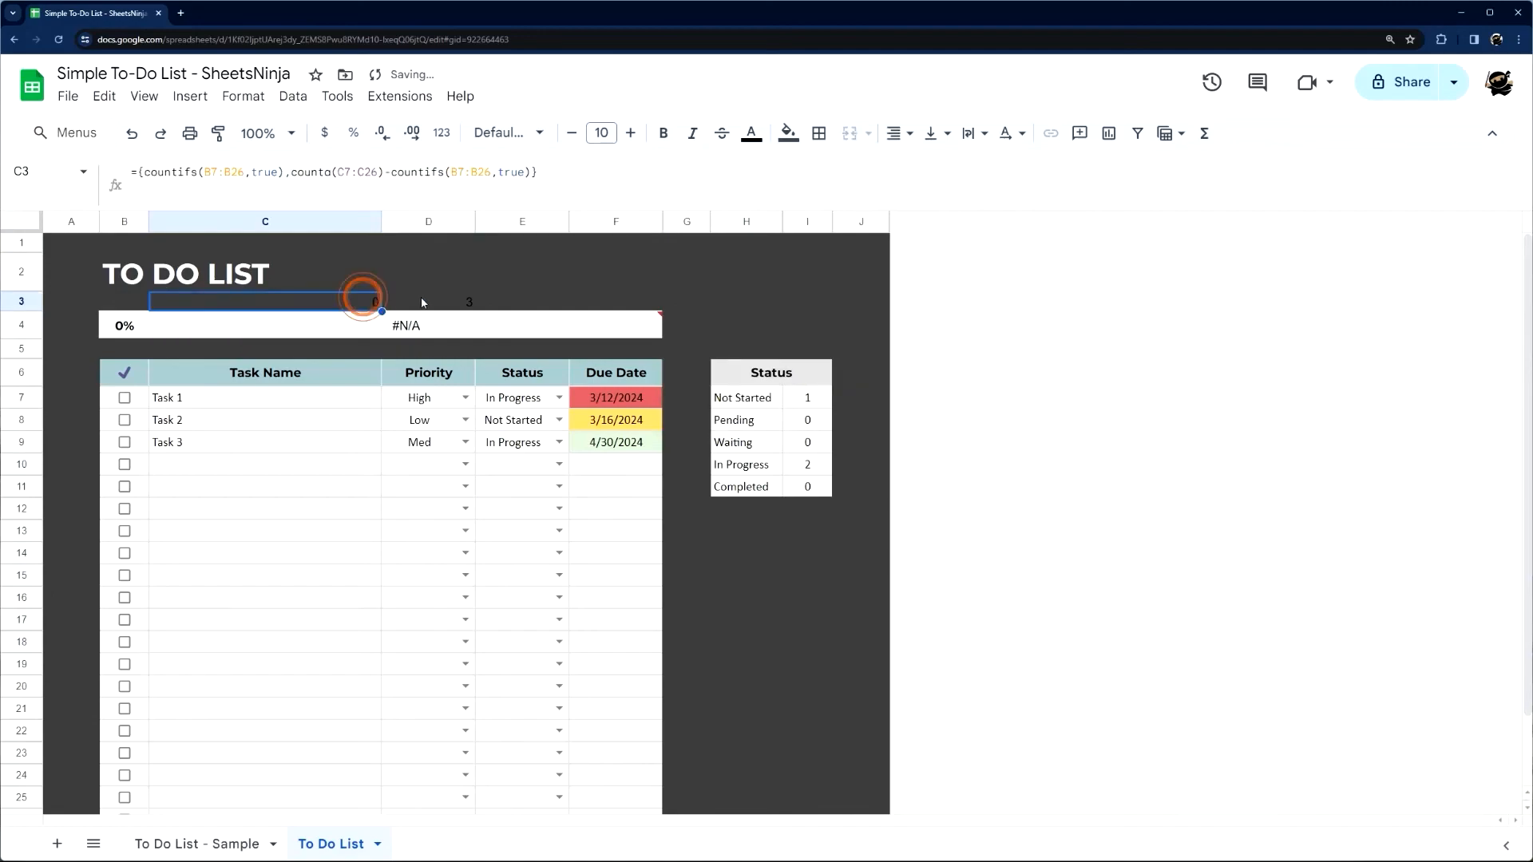
{"action": "left_click", "coordinate": [463, 302]}
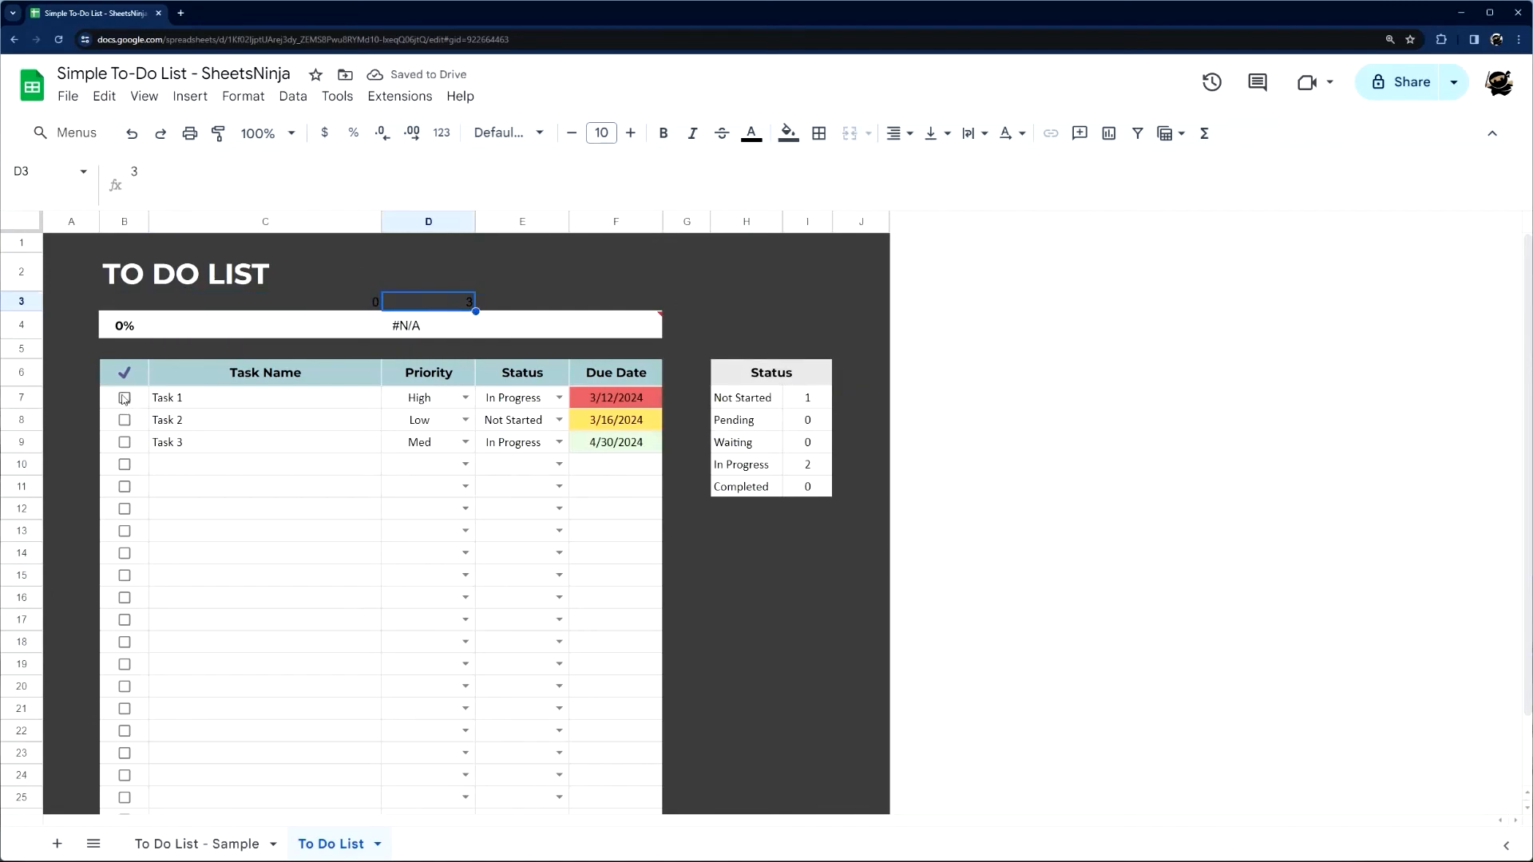
Mark Task 1, Task 2 and Task 3 as complete, checking the array's values in C3 and D3 after each
{"action": "left_click", "coordinate": [125, 398]}
{"action": "left_click", "coordinate": [427, 304]}
{"action": "left_click", "coordinate": [124, 420]}
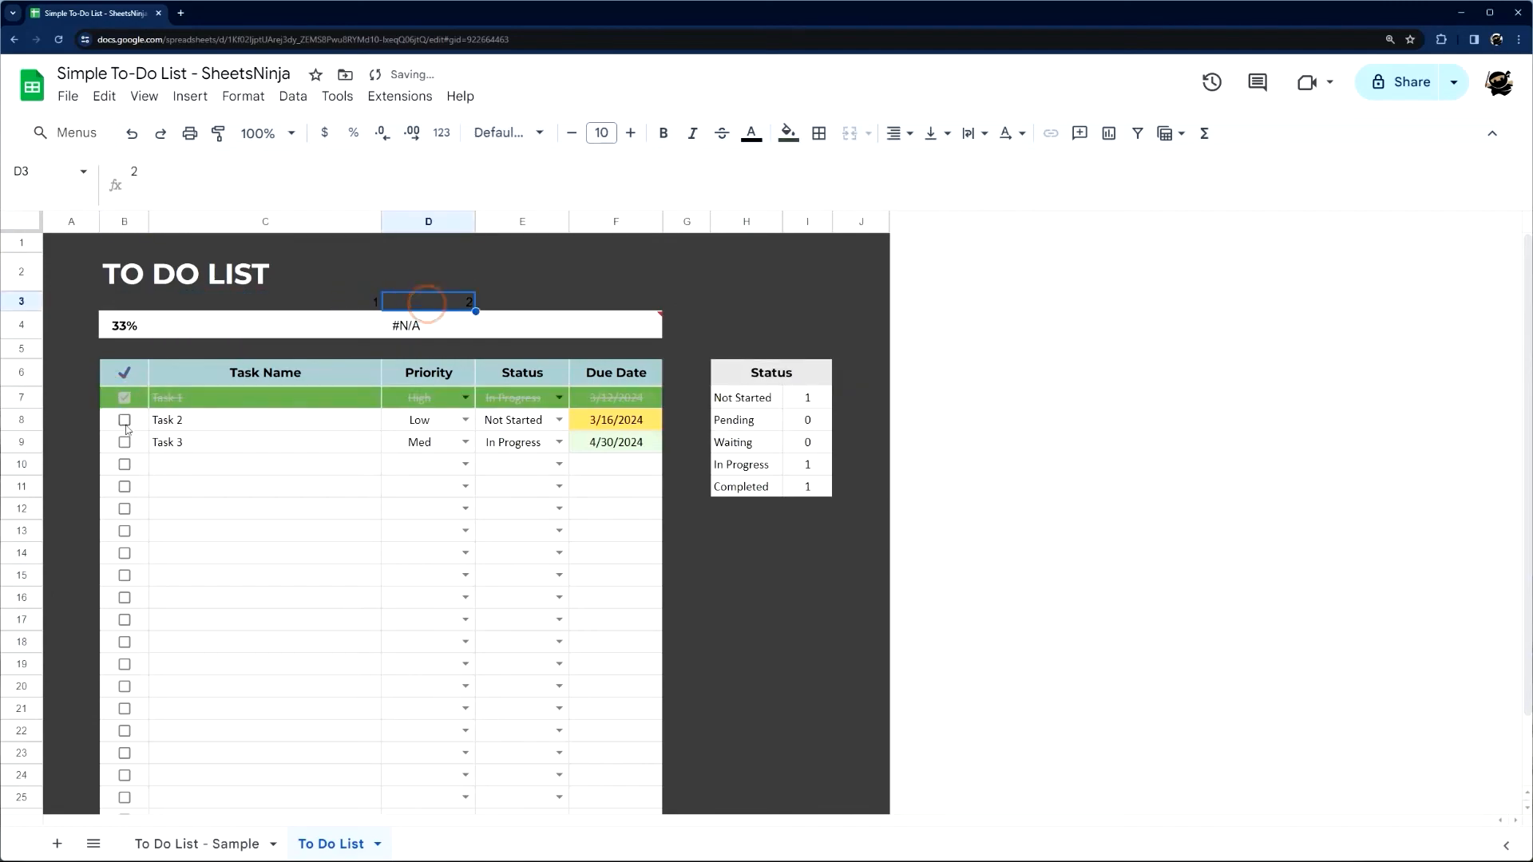
{"action": "left_click", "coordinate": [357, 302]}
{"action": "left_click", "coordinate": [458, 301]}
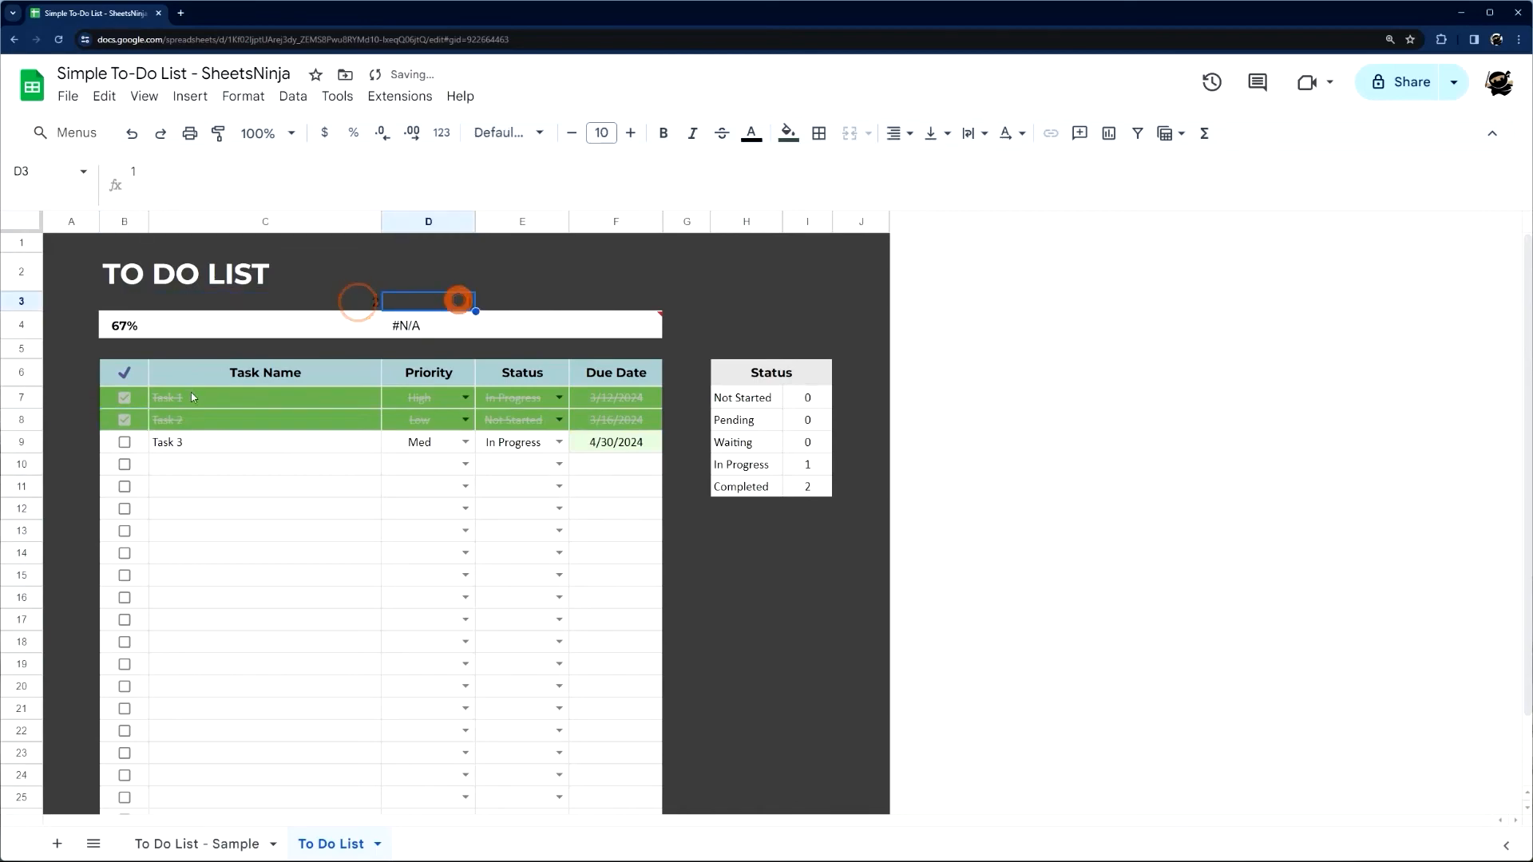
{"action": "left_click", "coordinate": [125, 442]}
{"action": "left_click", "coordinate": [355, 302]}
{"action": "left_click", "coordinate": [447, 301]}
{"action": "left_click", "coordinate": [357, 301]}
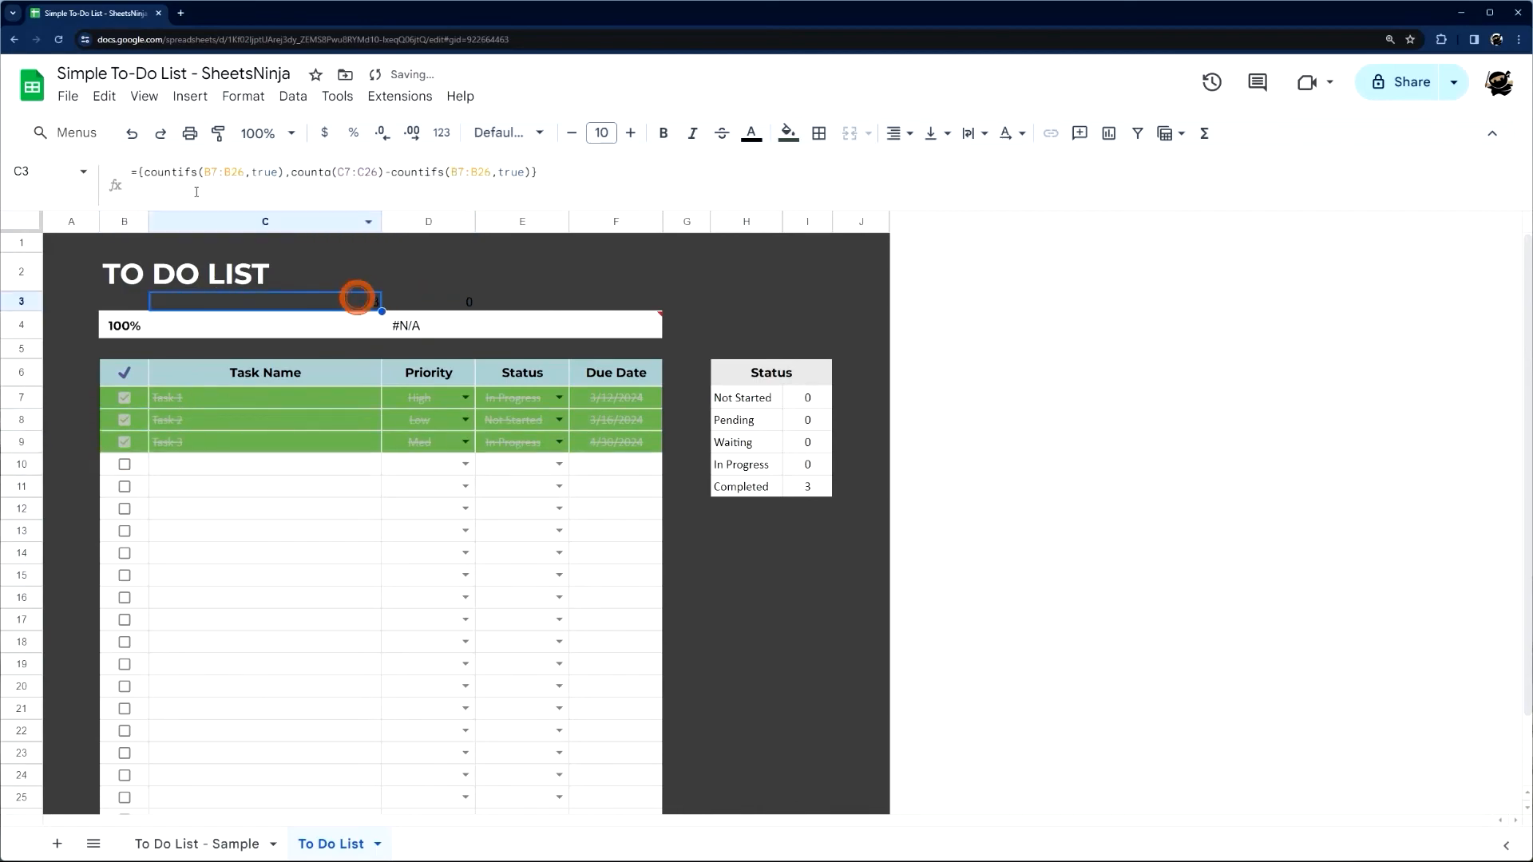
Examine the test array formula in C3 and delete it from the cell
{"action": "left_click", "coordinate": [365, 318]}
{"action": "left_click_drag", "start_coordinate": [136, 172], "coordinate": [298, 172]}
{"action": "key", "text": "Escape"}
{"action": "left_click", "coordinate": [373, 305]}
{"action": "left_click_drag", "start_coordinate": [136, 172], "coordinate": [720, 177]}
{"action": "key", "text": "BackSpace"}
{"action": "type", "text": "="}
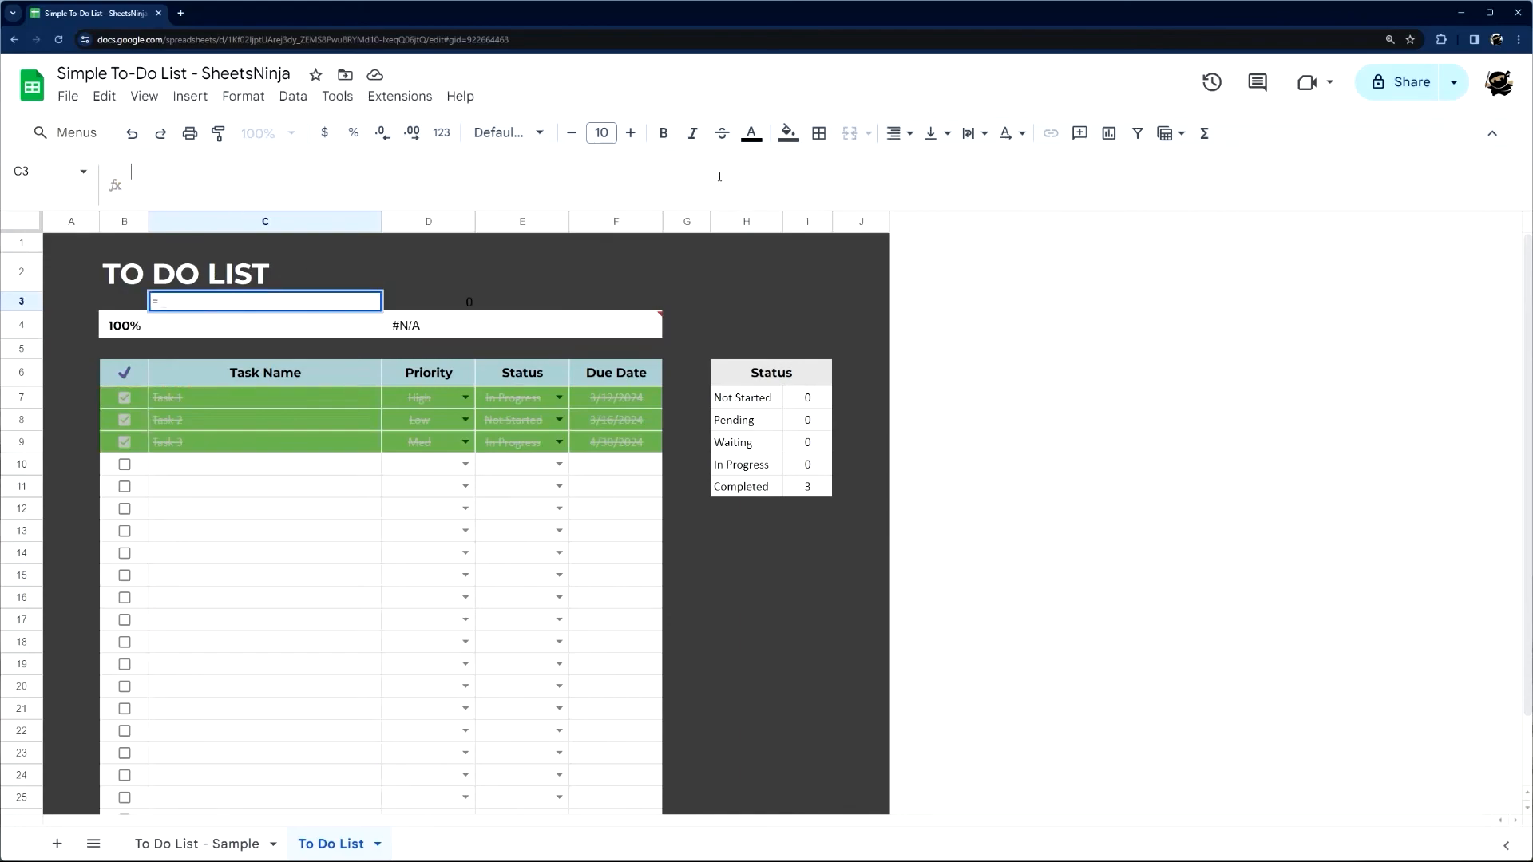
{"action": "key", "text": "BackSpace"}
{"action": "key", "text": "Return"}
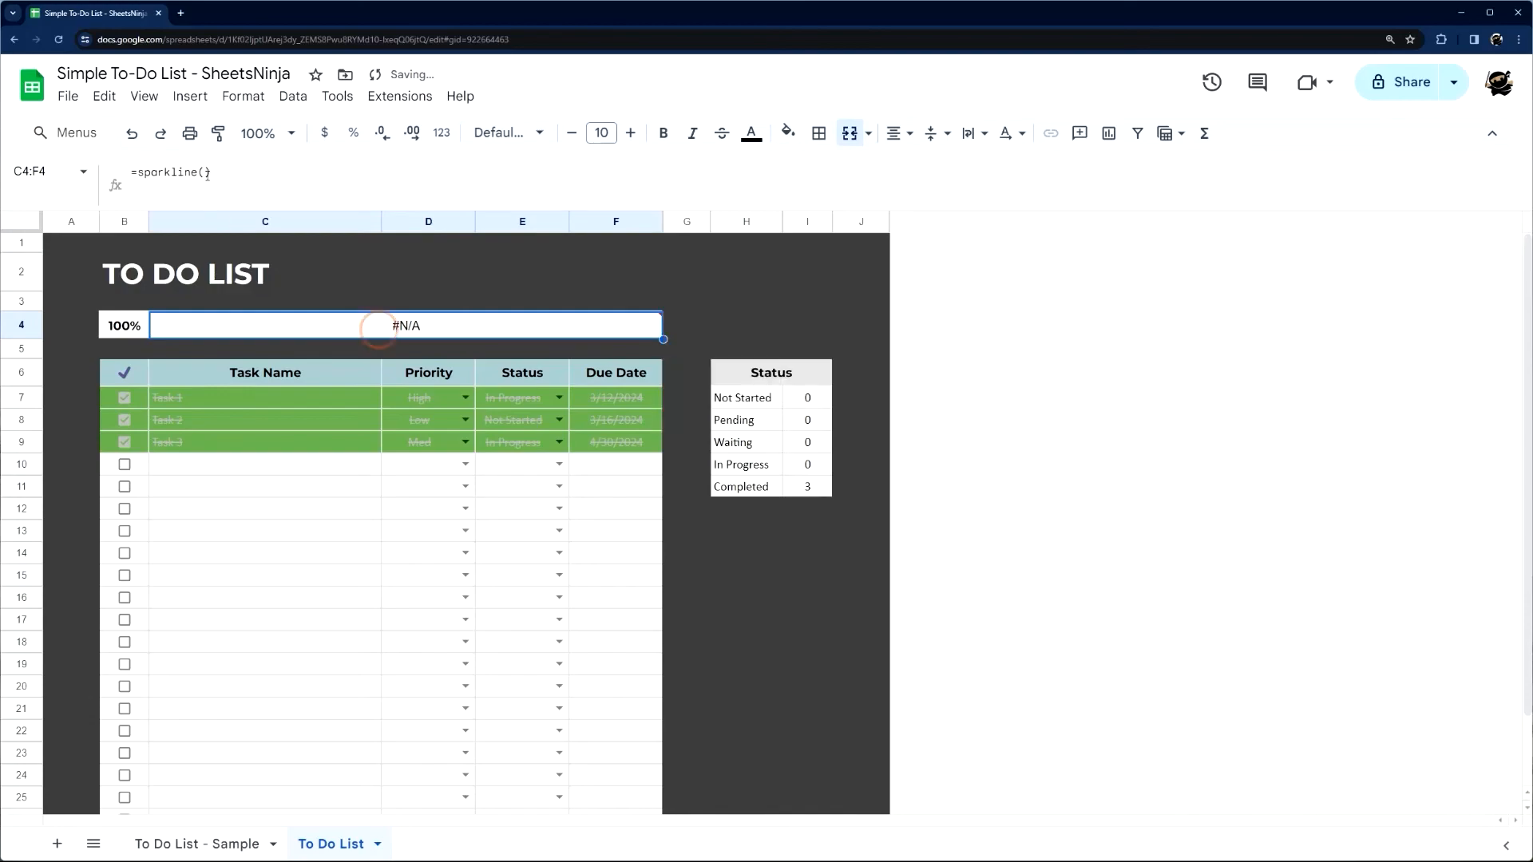
Paste the data array back into the C4 sparkline formula and add the example options {"charttype","bar";"max",50}
{"action": "left_click", "coordinate": [205, 172]}
{"action": "key", "text": "ctrl+v"}
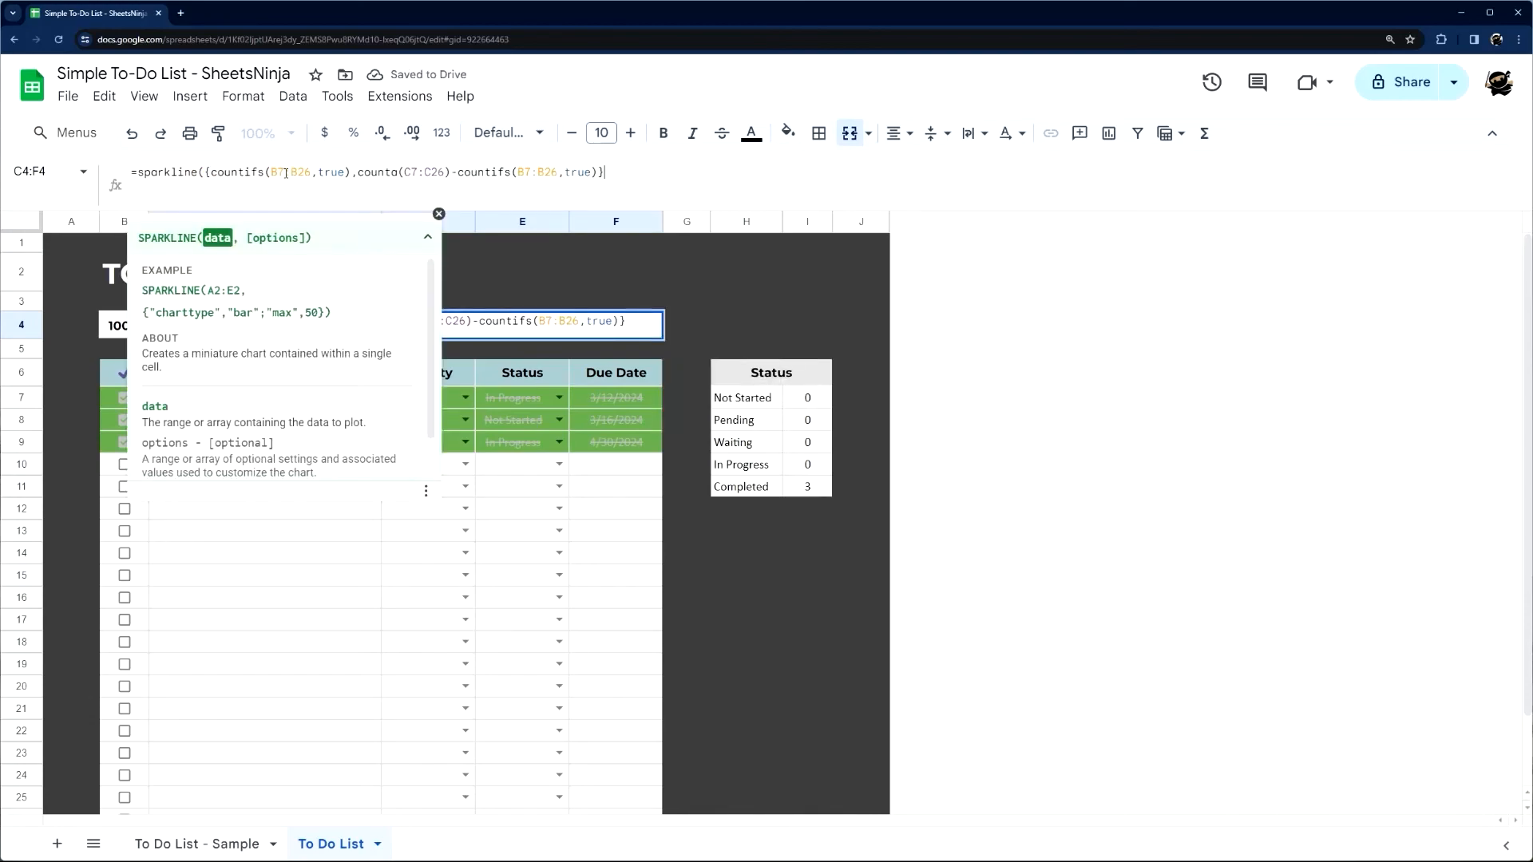
{"action": "type", "text": ","}
{"action": "scroll", "coordinate": [146, 308], "scroll_direction": "down", "scroll_amount": 2}
{"action": "scroll", "coordinate": [146, 308], "scroll_direction": "up", "scroll_amount": 2}
{"action": "left_click_drag", "start_coordinate": [141, 312], "coordinate": [327, 312]}
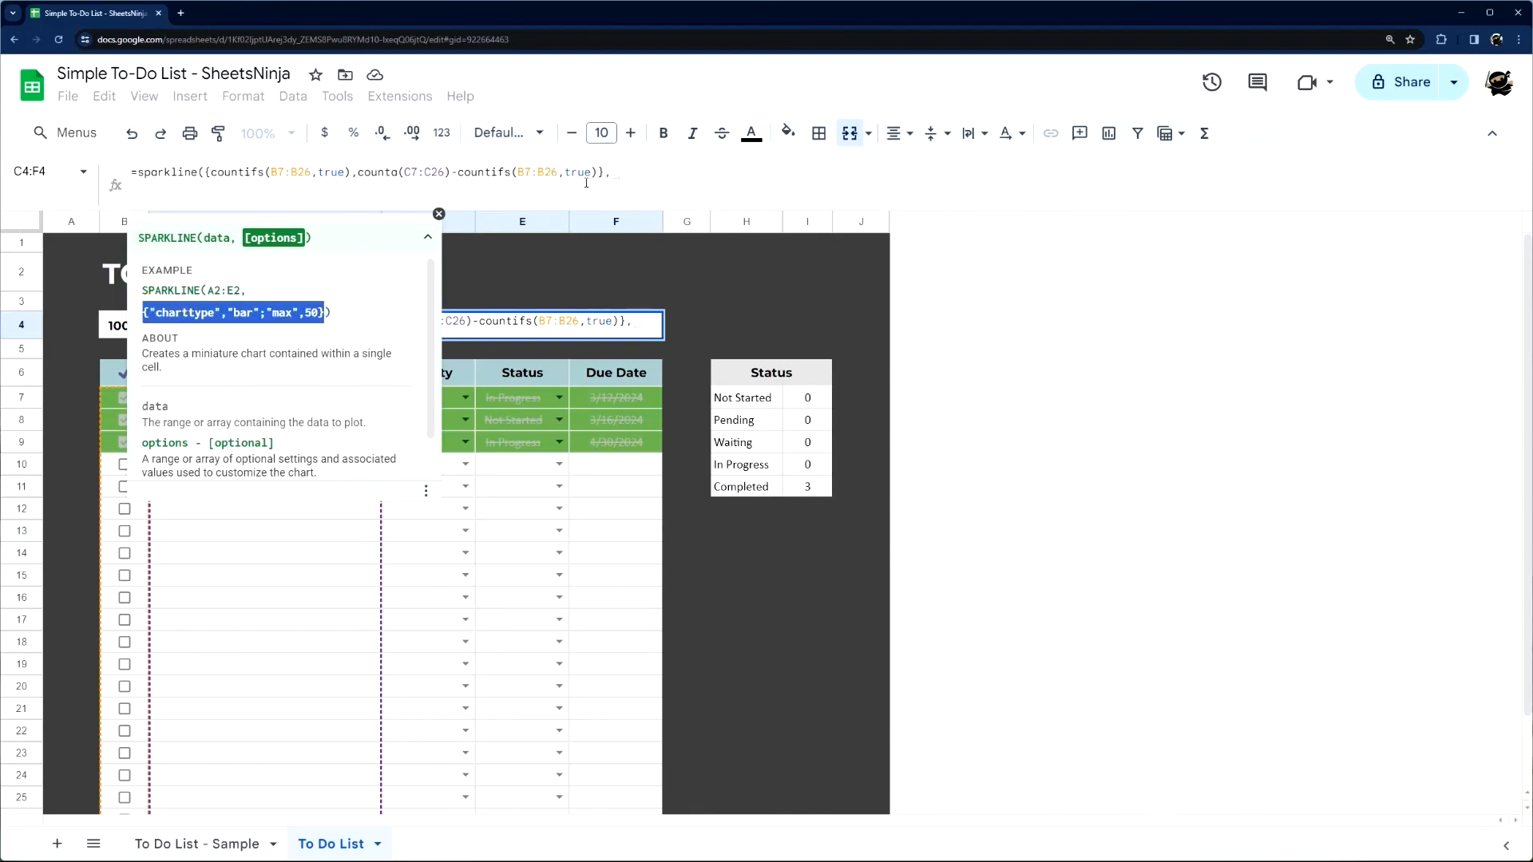
{"action": "left_click", "coordinate": [619, 174]}
{"action": "key", "text": "ctrl+v"}
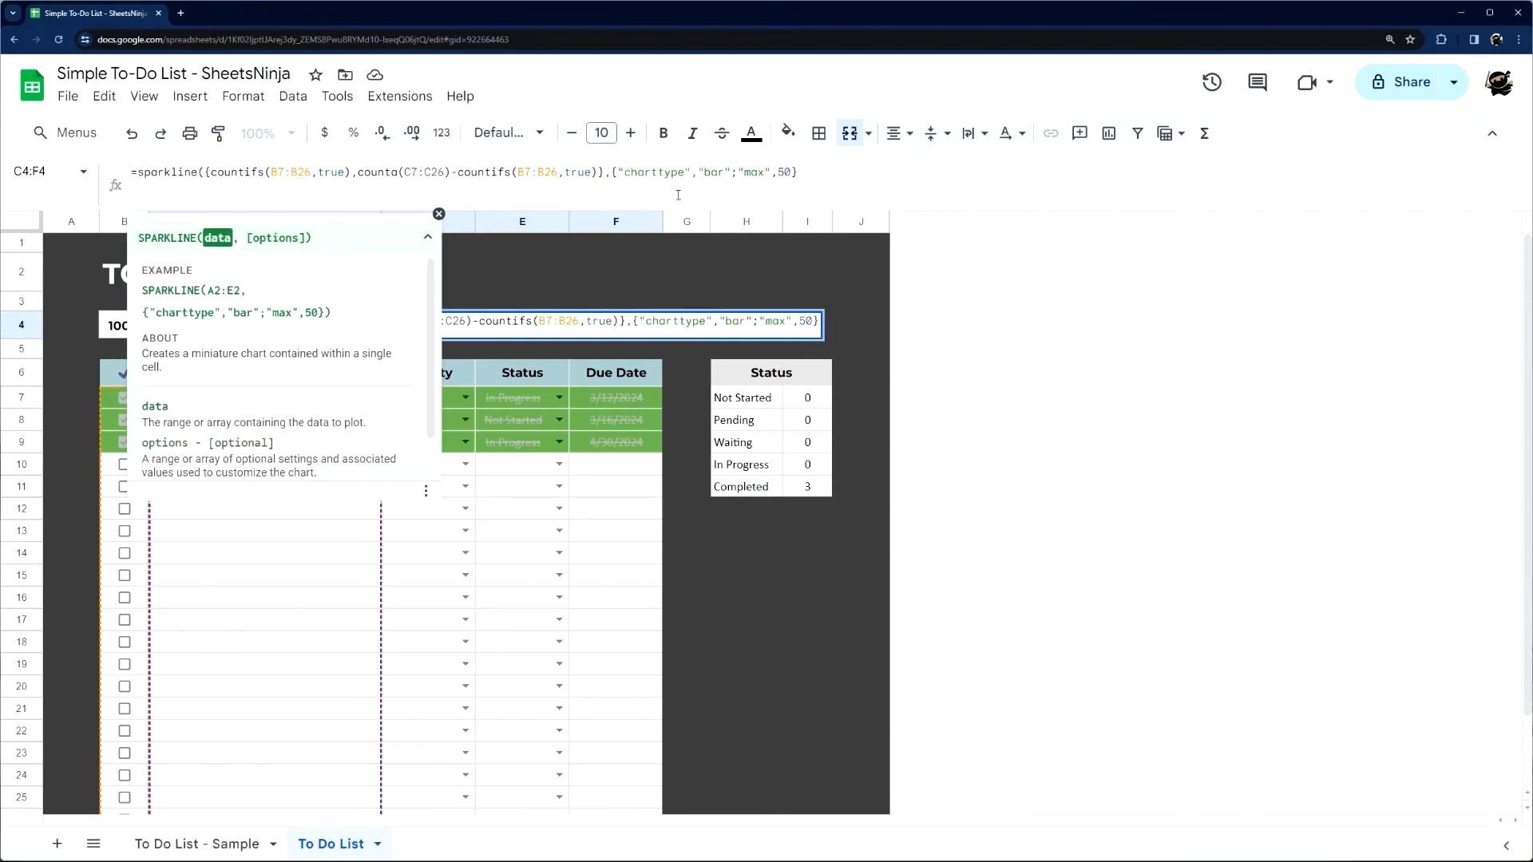
{"action": "key", "text": "Return"}
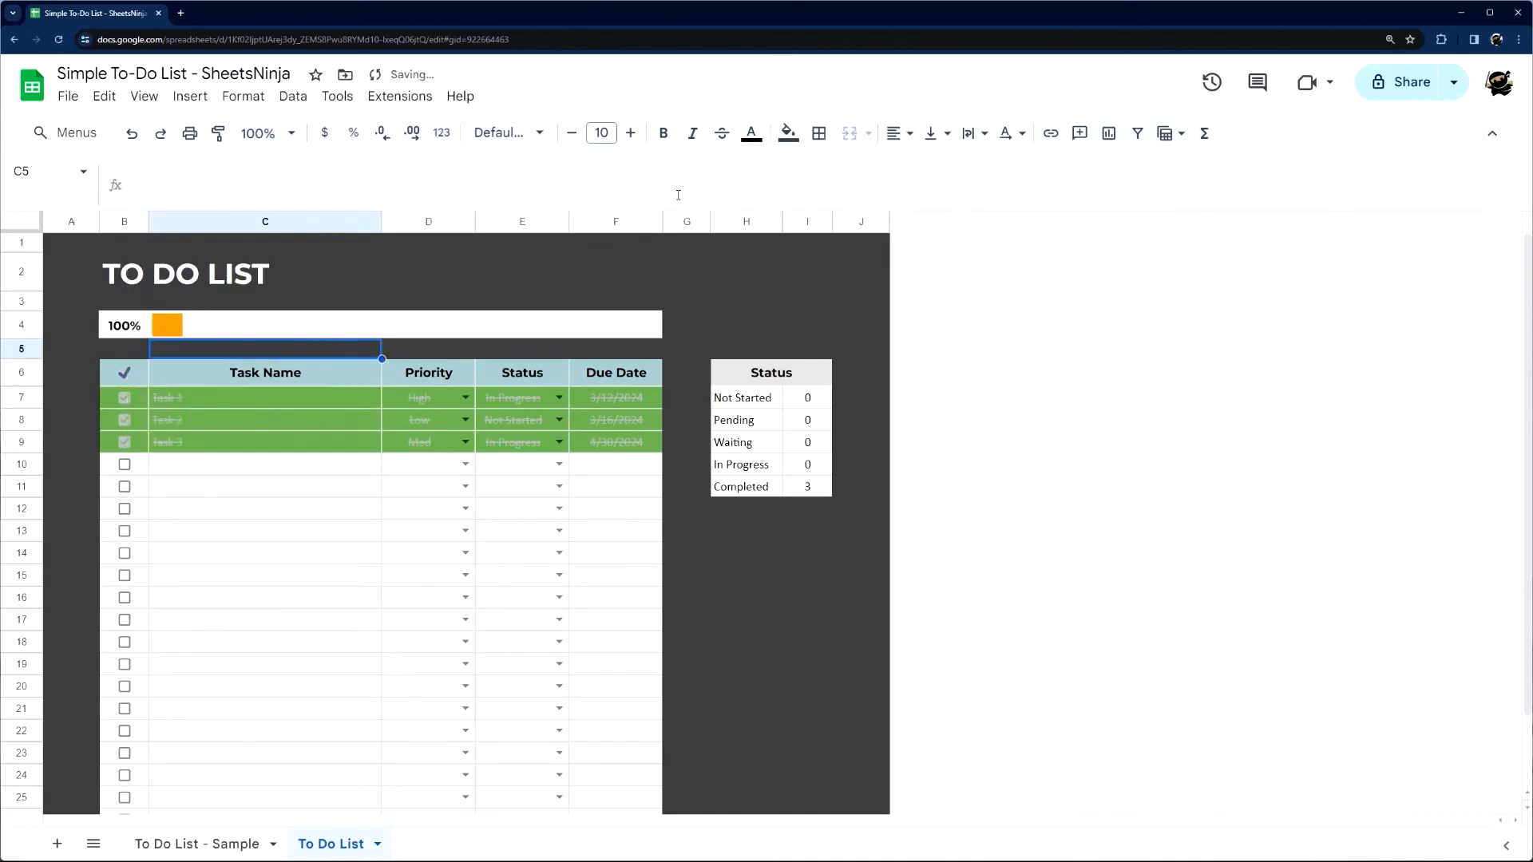
Remove the "max",50 option from the C4 sparkline formula, keeping only the bar chart type
{"action": "left_click", "coordinate": [240, 323]}
{"action": "left_click", "coordinate": [747, 172]}
{"action": "double_click", "coordinate": [755, 173]}
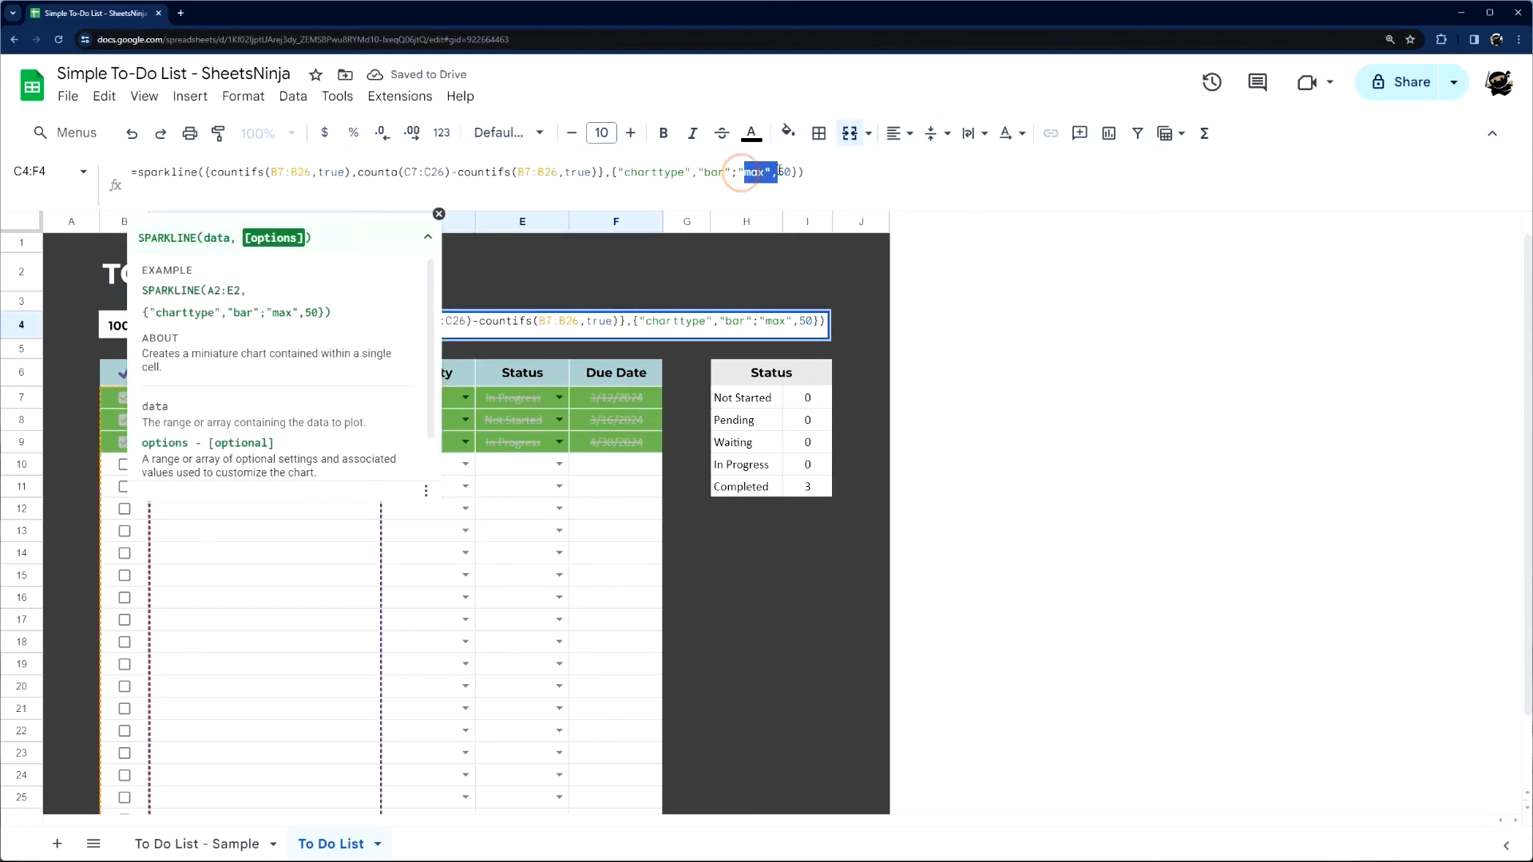
{"action": "left_click", "coordinate": [673, 273]}
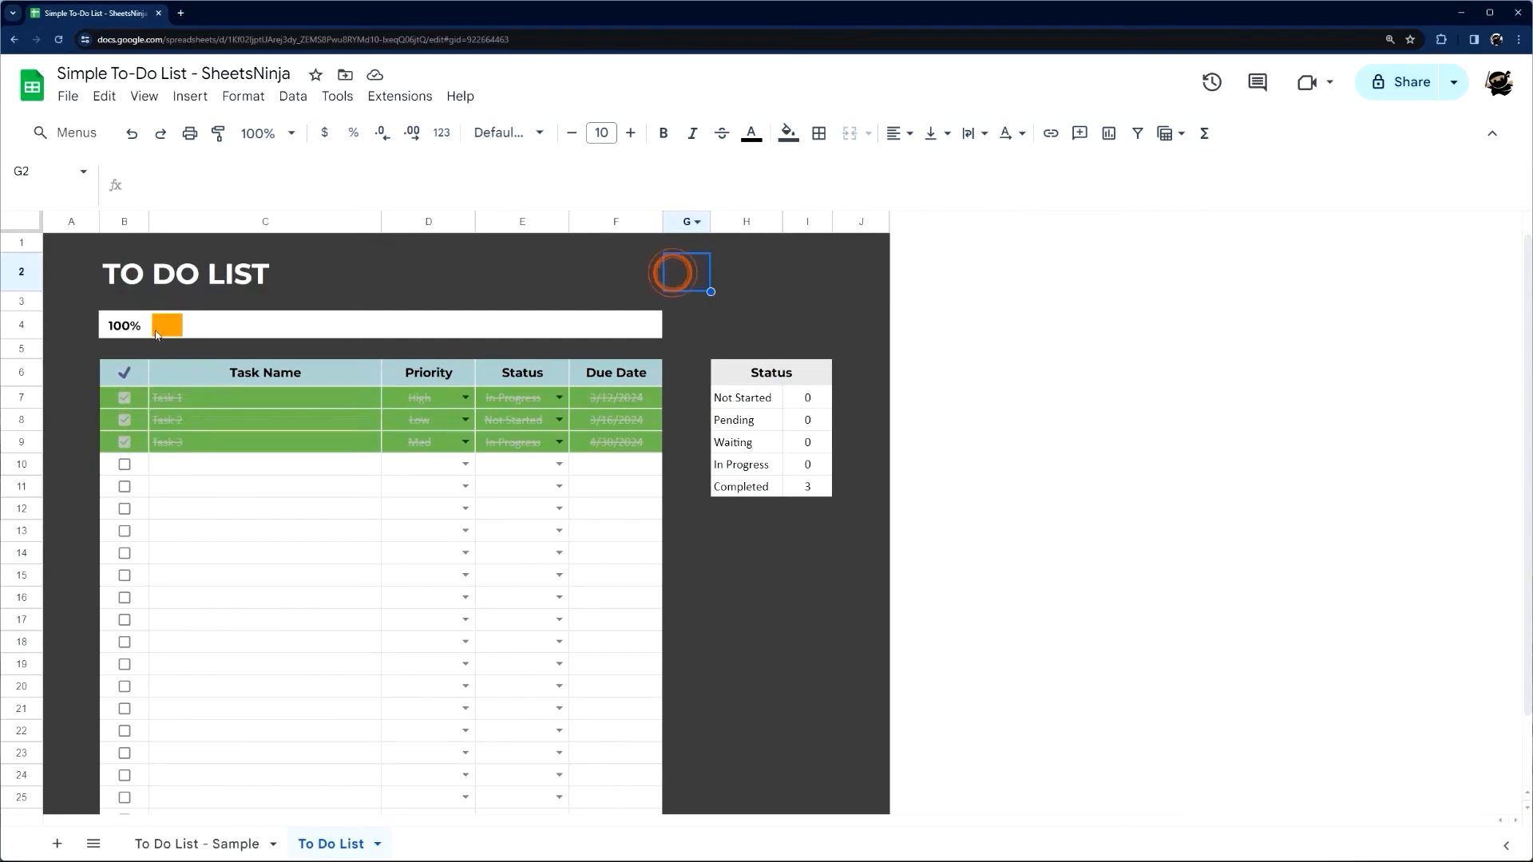
{"action": "left_click", "coordinate": [178, 328]}
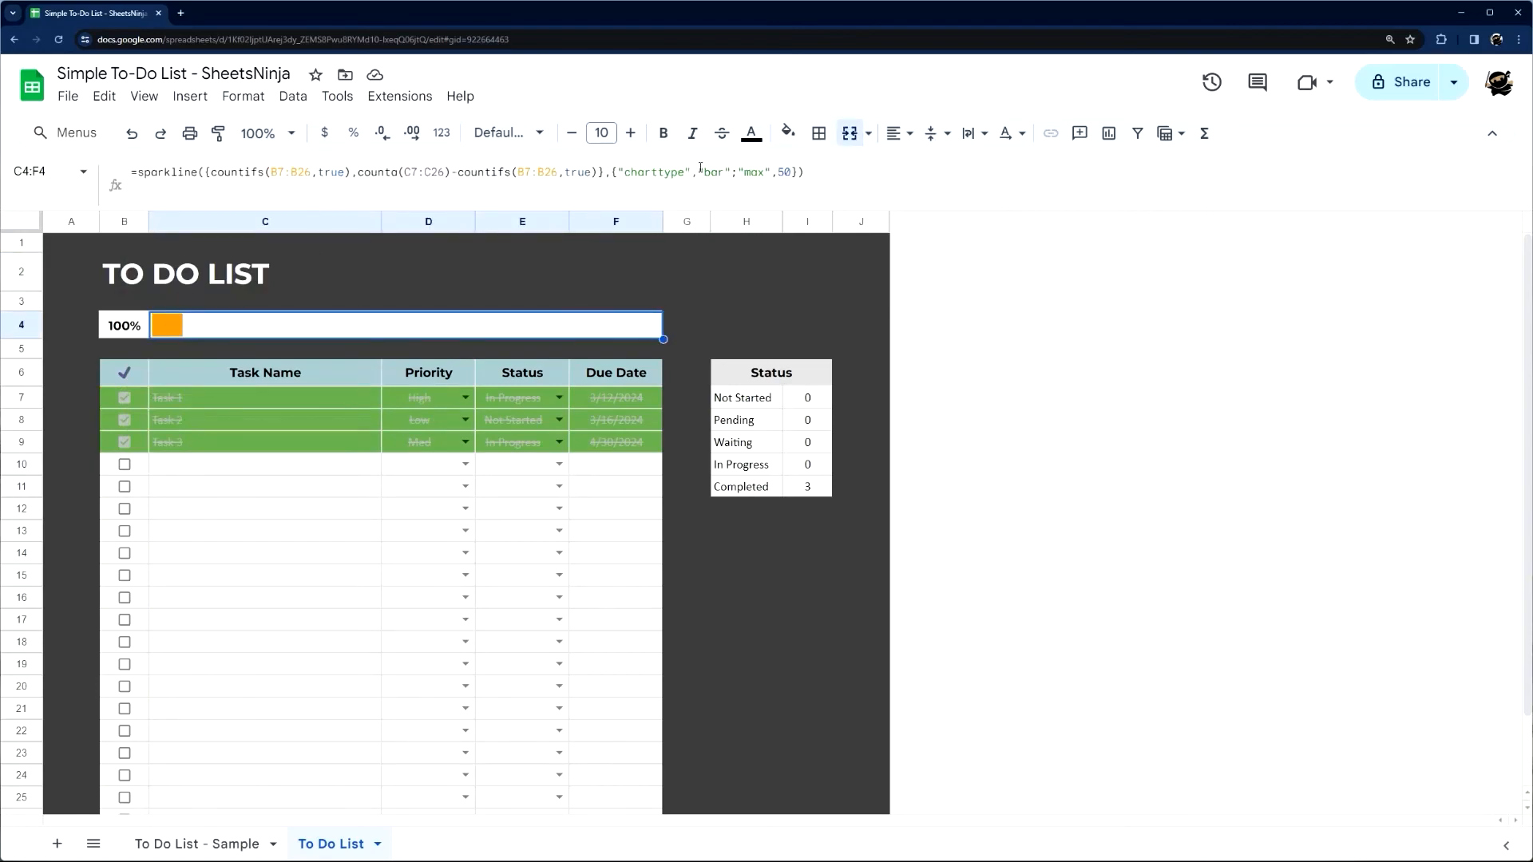
{"action": "left_click_drag", "start_coordinate": [732, 172], "coordinate": [793, 170]}
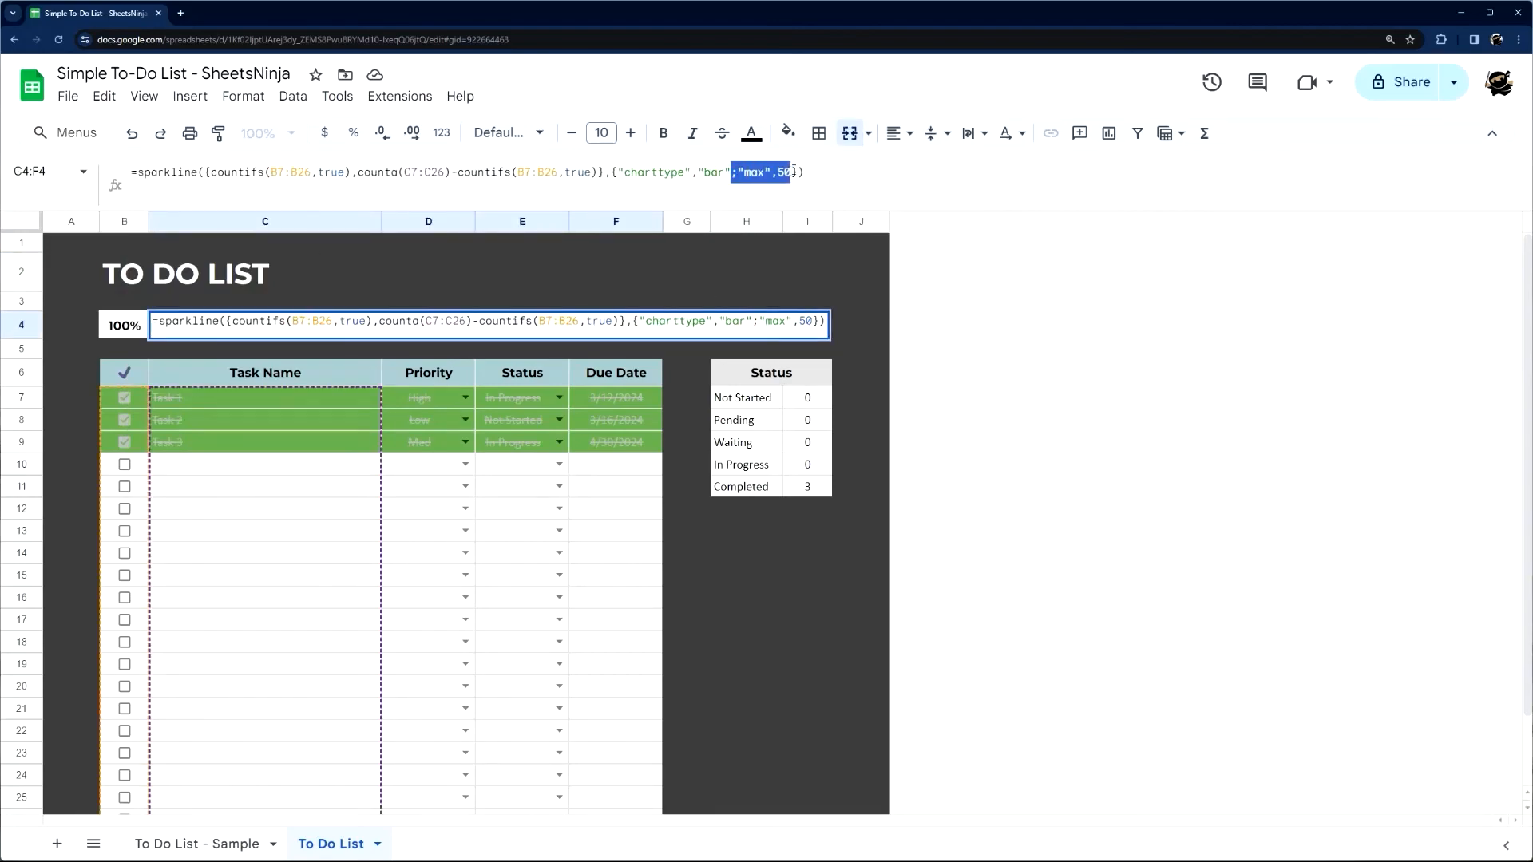
{"action": "key", "text": "BackSpace"}
{"action": "key", "text": "Return"}
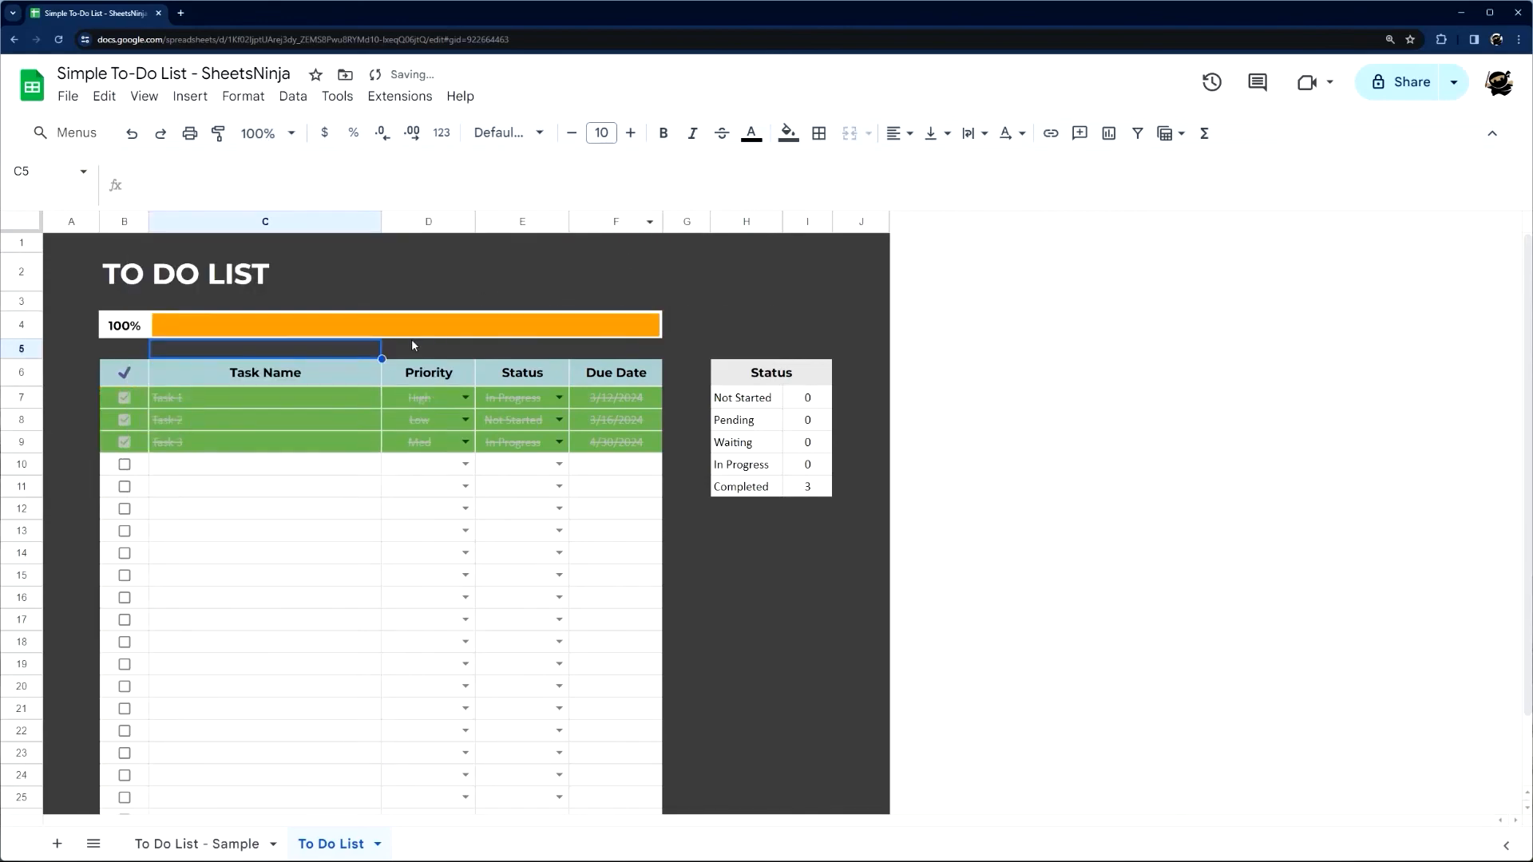
Copy the "color1","#6aa84f";"color2","#3d85c6" options from the C4 sparkline formula on the To Do List - Sample sheet and view the fill color palette
{"action": "left_click_drag", "start_coordinate": [147, 328], "coordinate": [208, 324]}
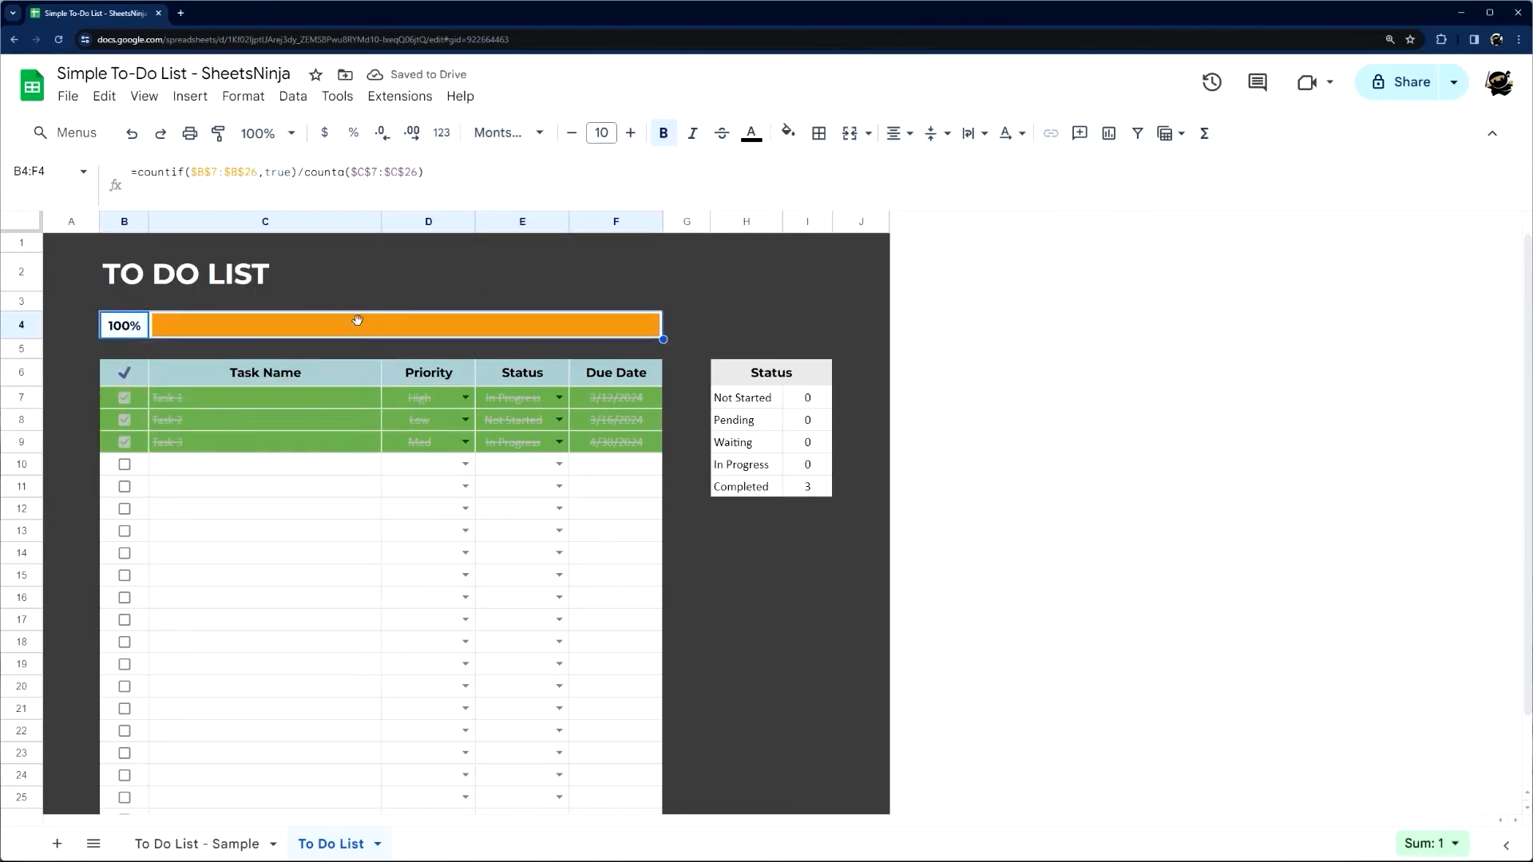
{"action": "left_click", "coordinate": [240, 843]}
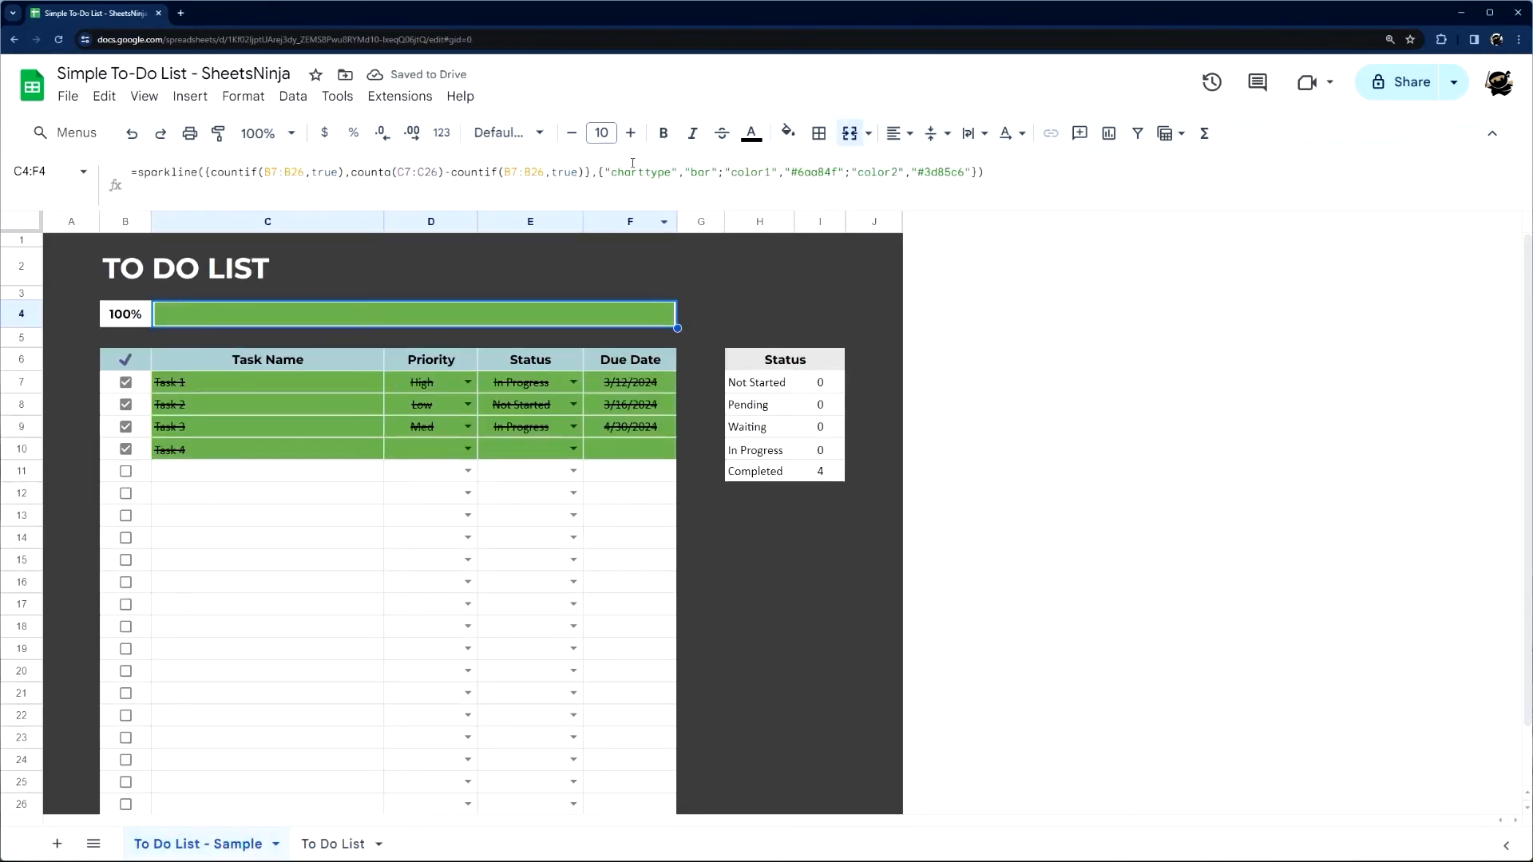
{"action": "left_click", "coordinate": [727, 170]}
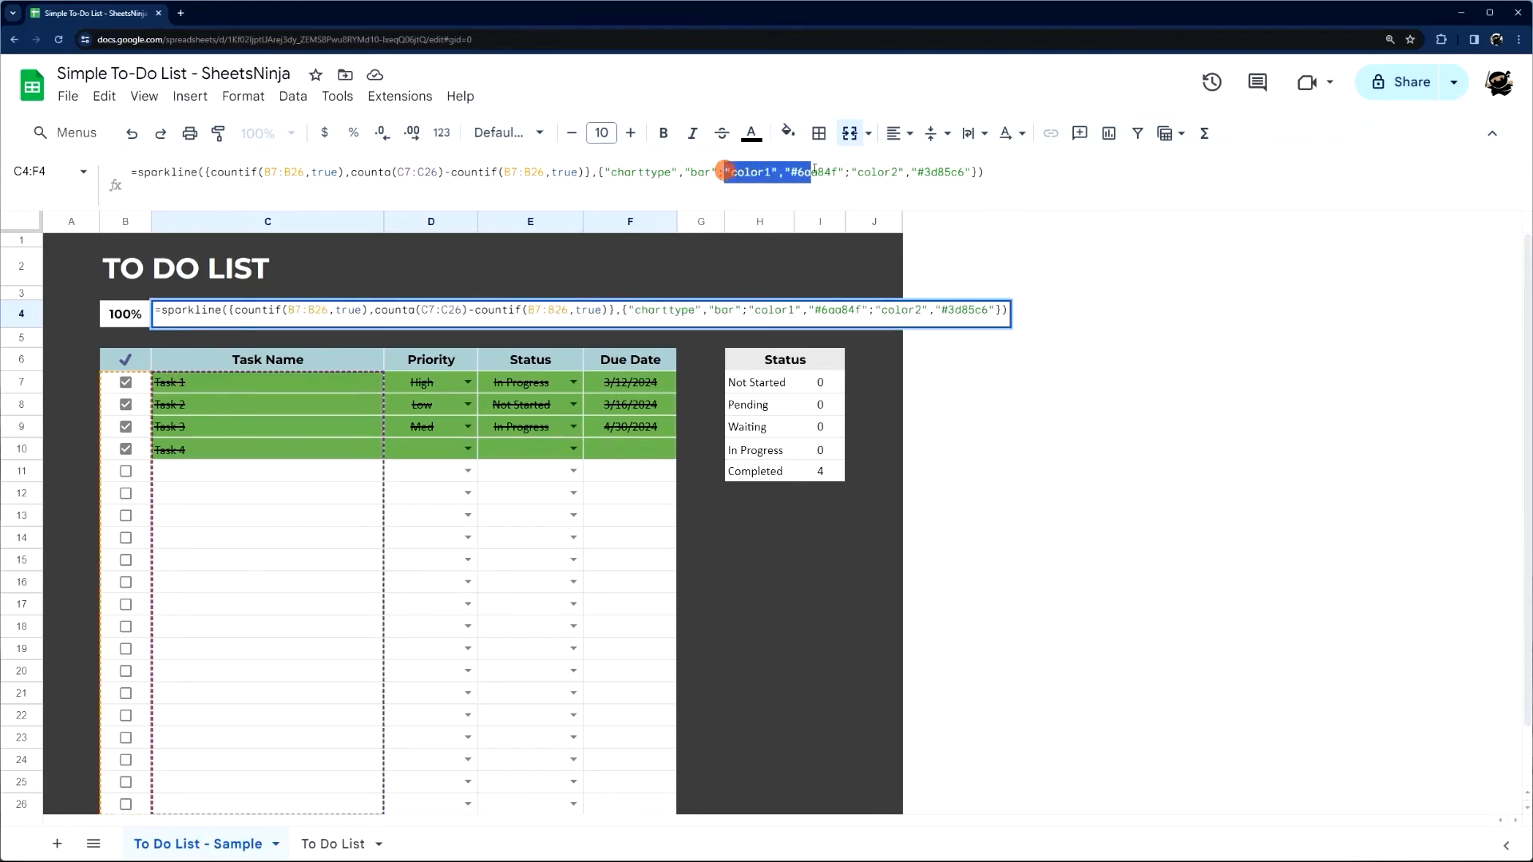
{"action": "left_click_drag", "start_coordinate": [724, 172], "coordinate": [971, 172]}
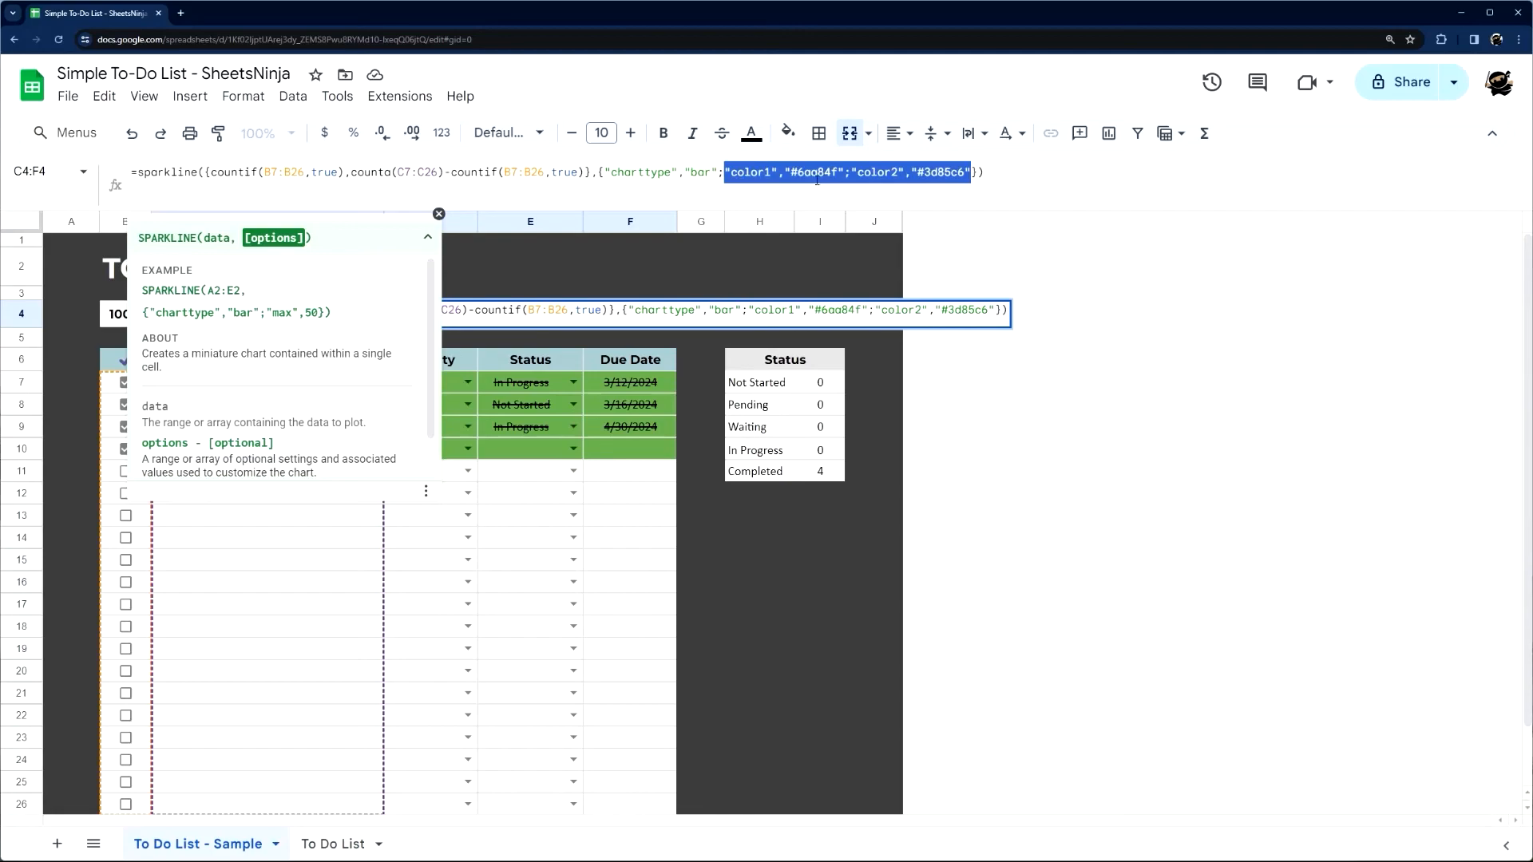
{"action": "key", "text": "Escape"}
{"action": "left_click", "coordinate": [788, 133]}
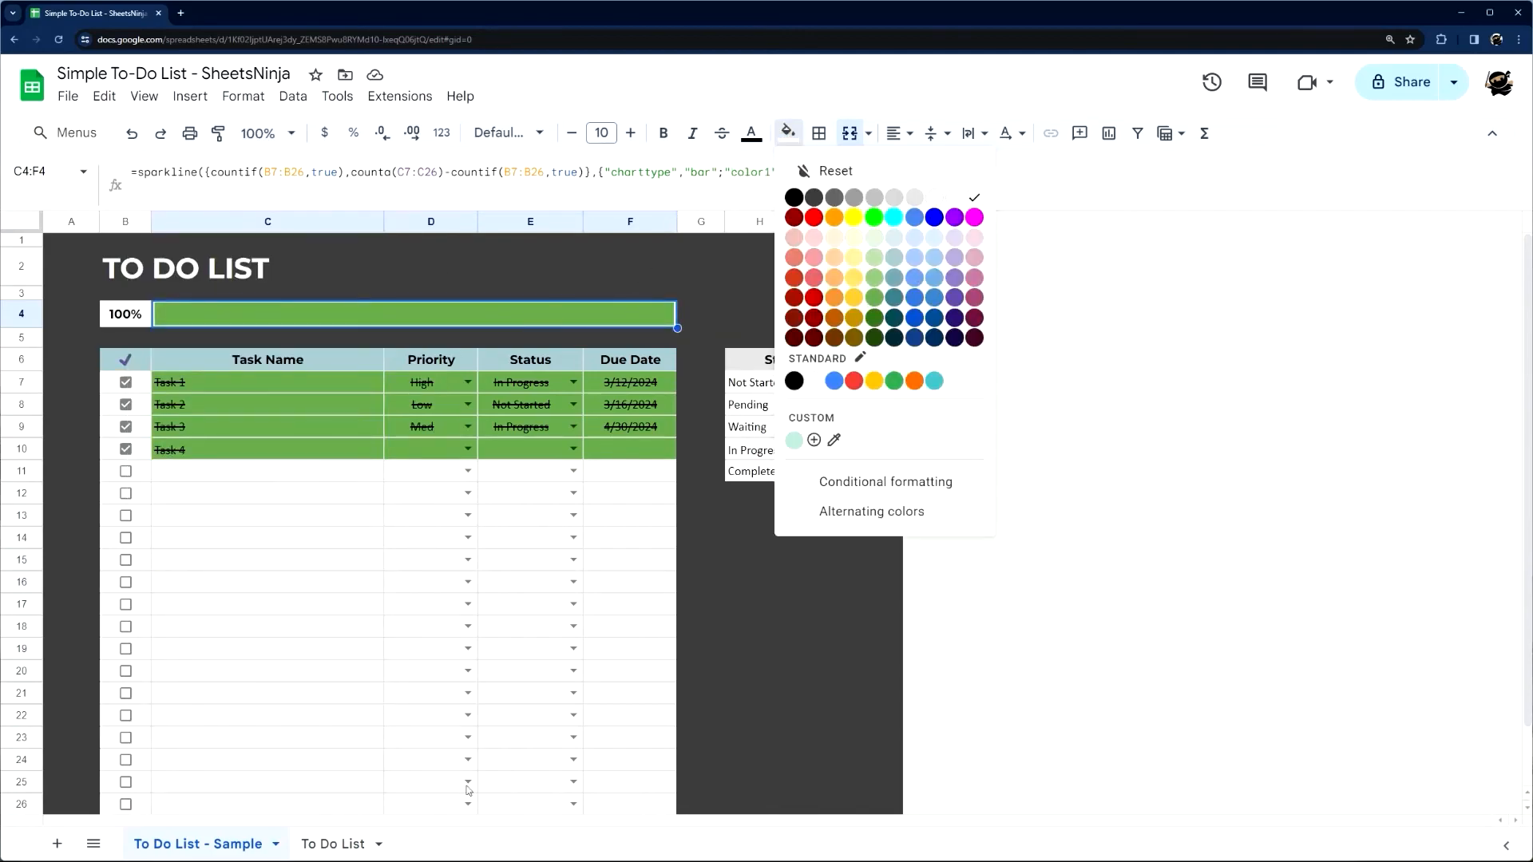
On the To Do List sheet, add a comma and the options "color1","#6aa84f";"color2","#3d85c6" after "bar" in the C4 sparkline formula
{"action": "left_click", "coordinate": [349, 839]}
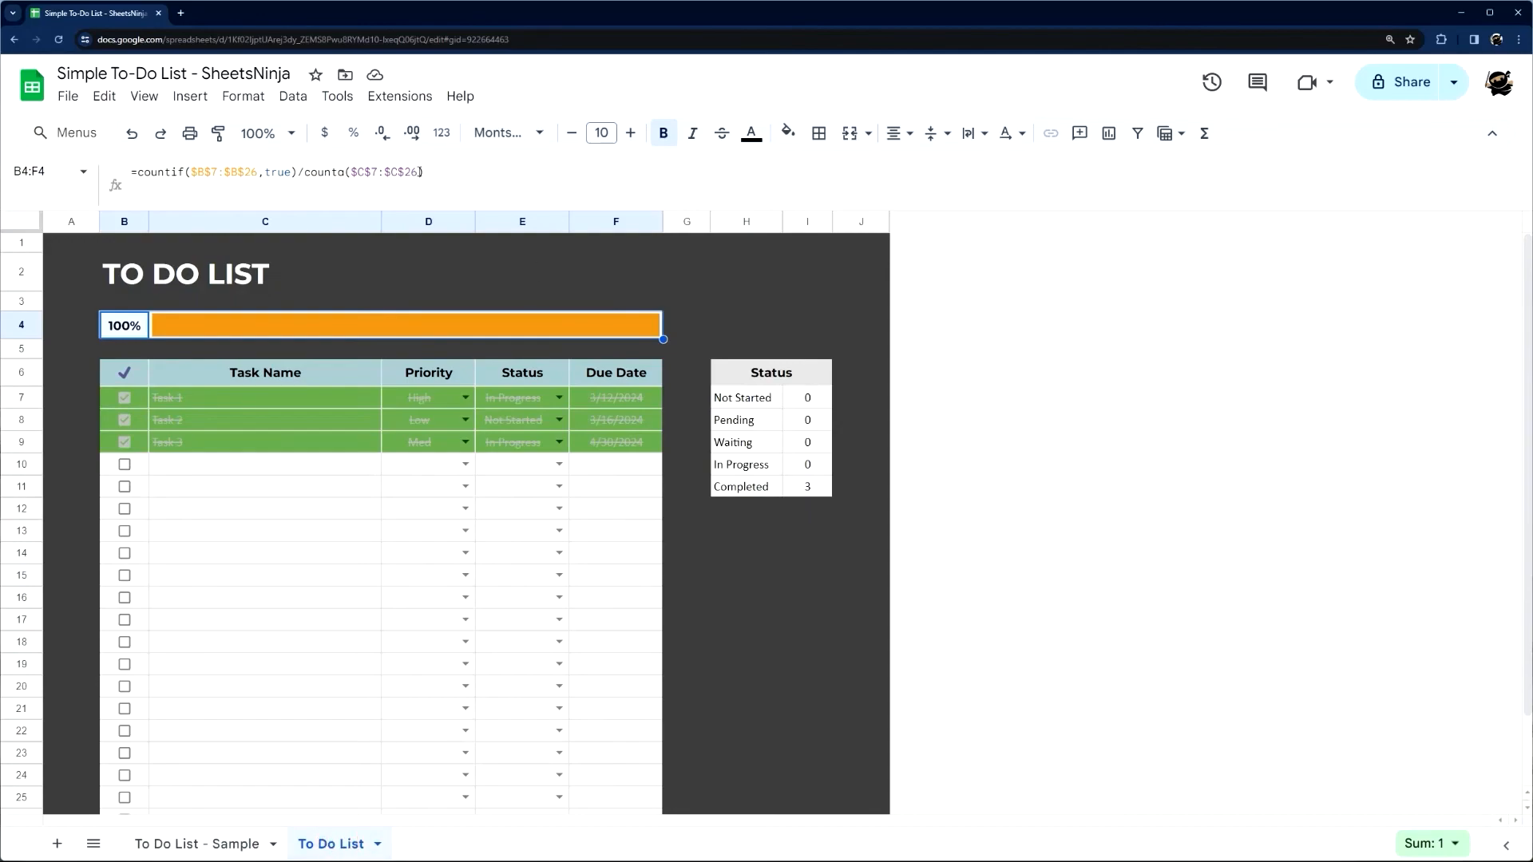
{"action": "left_click", "coordinate": [226, 323]}
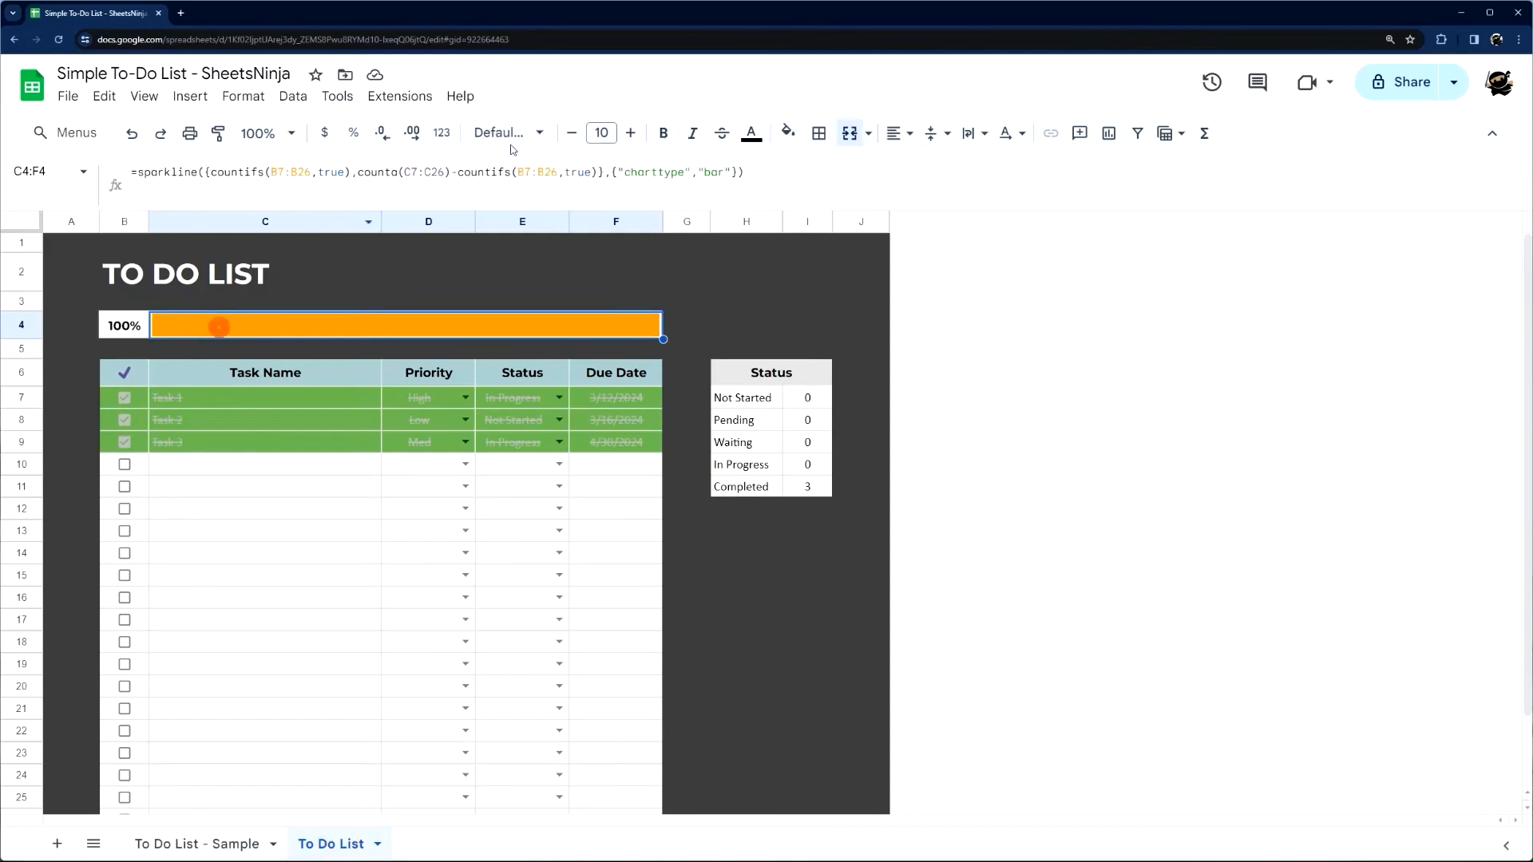
{"action": "left_click", "coordinate": [736, 172]}
{"action": "type", "text": ",\"color1\",\"#6aa84f\";\"color2\",\"#3d85c6\""}
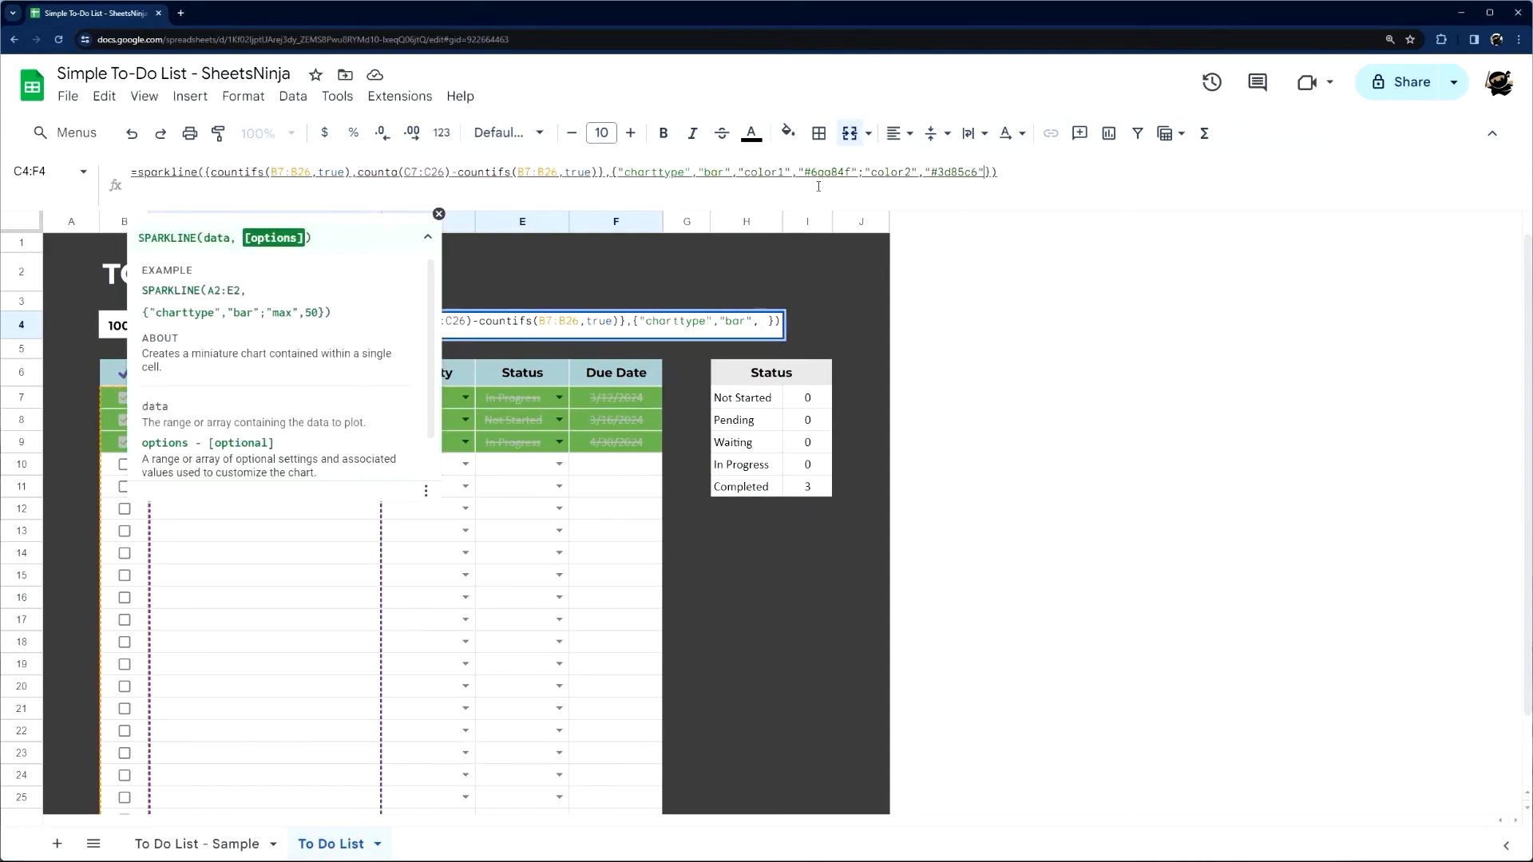
{"action": "left_click", "coordinate": [757, 169]}
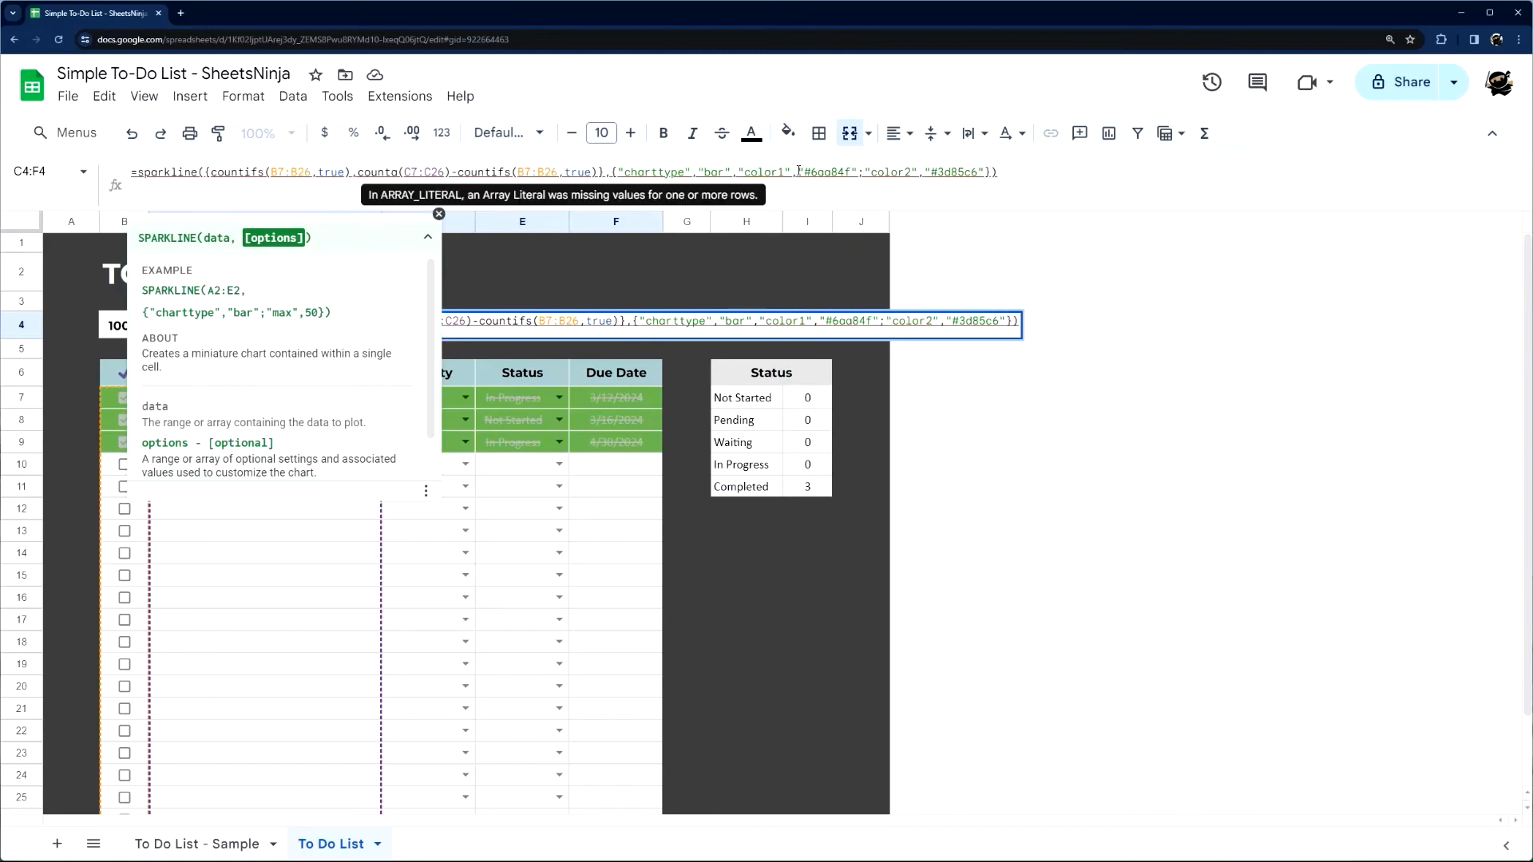
{"action": "key", "text": "Return"}
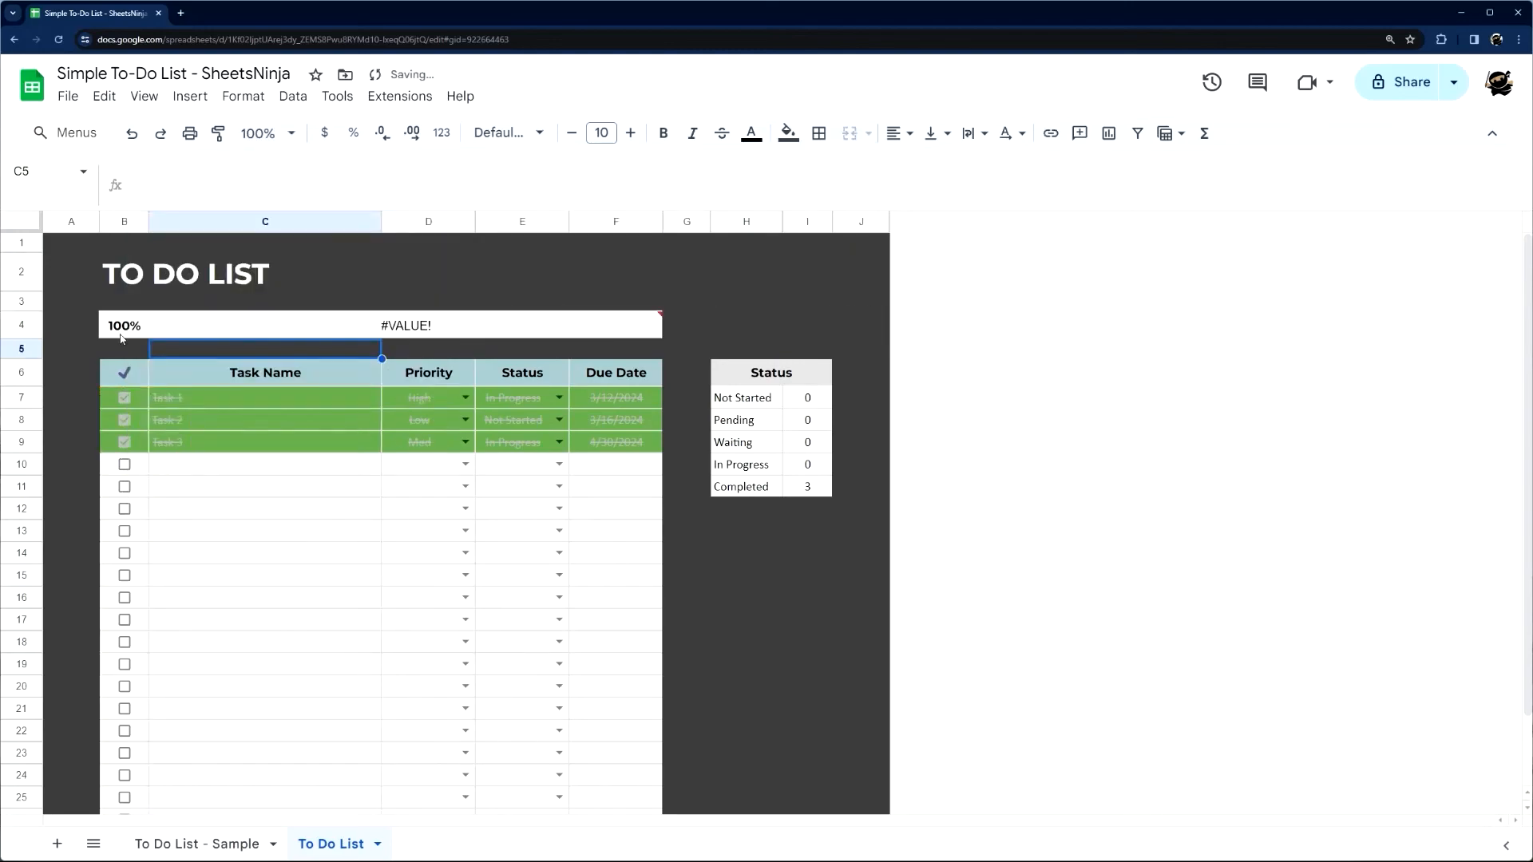
Replace the comma before "color1" with a semicolon in the C4 sparkline formula
{"action": "left_click", "coordinate": [398, 325]}
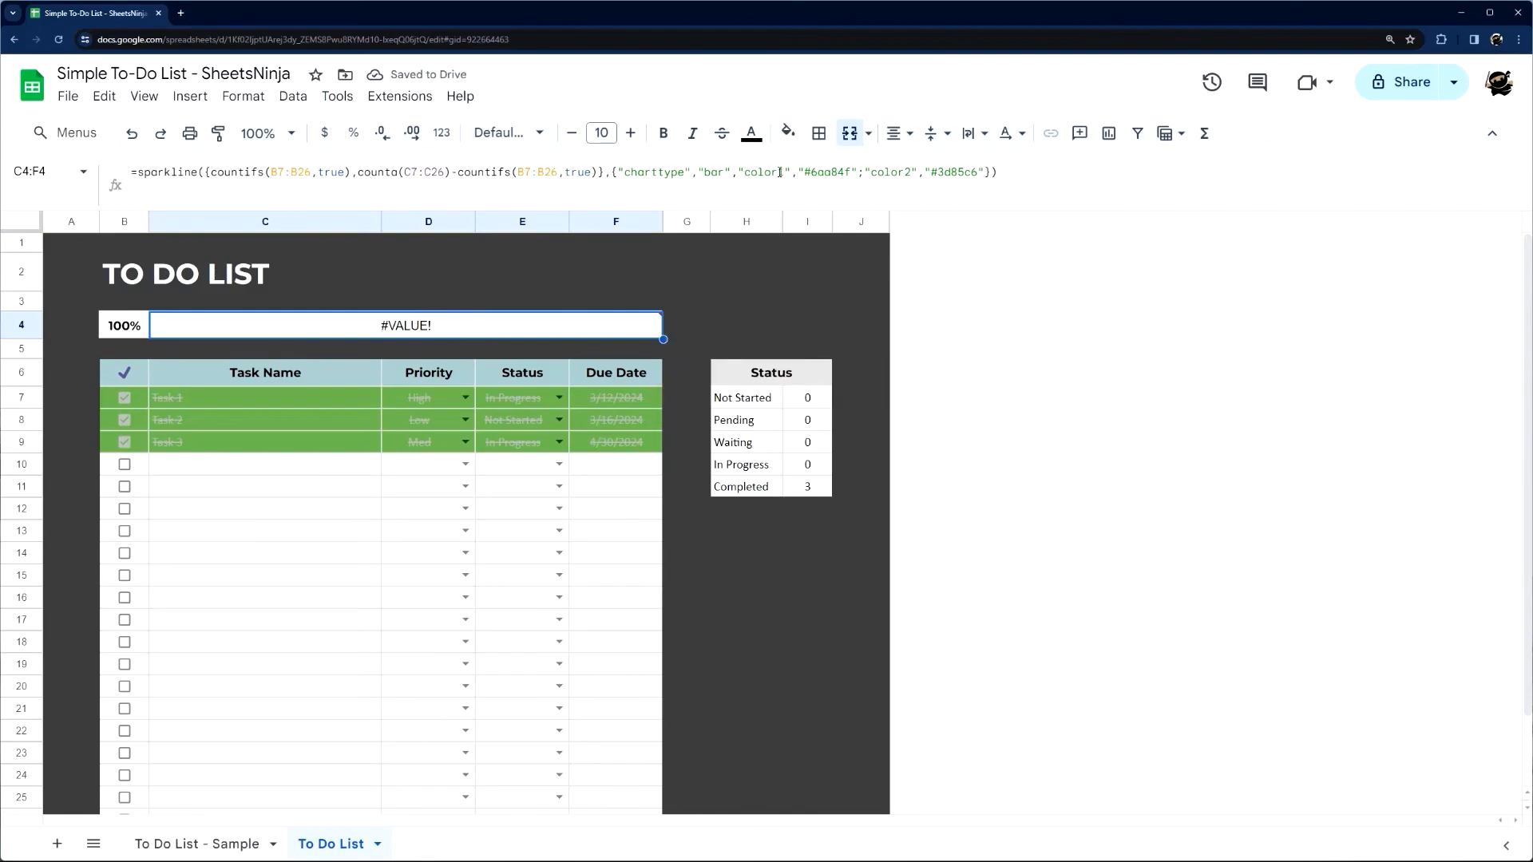
{"action": "left_click", "coordinate": [739, 173]}
{"action": "key", "text": "BackSpace"}
{"action": "type", "text": ";"}
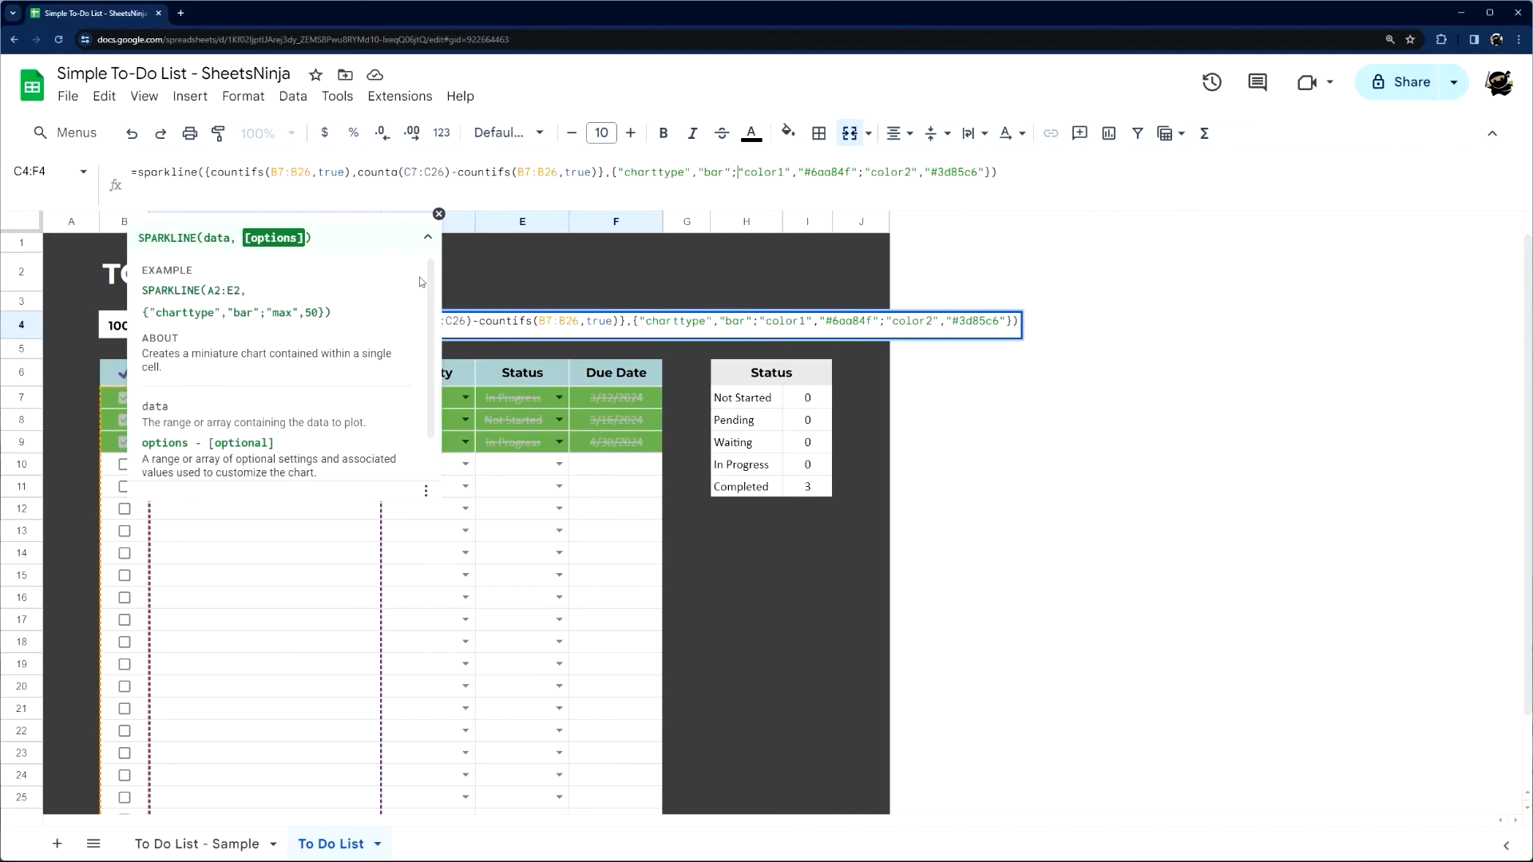
Examine the charttype, color1 and color2 option pairs and their separators in the C4 formula against the SPARKLINE help example
{"action": "left_click_drag", "start_coordinate": [147, 315], "coordinate": [260, 315]}
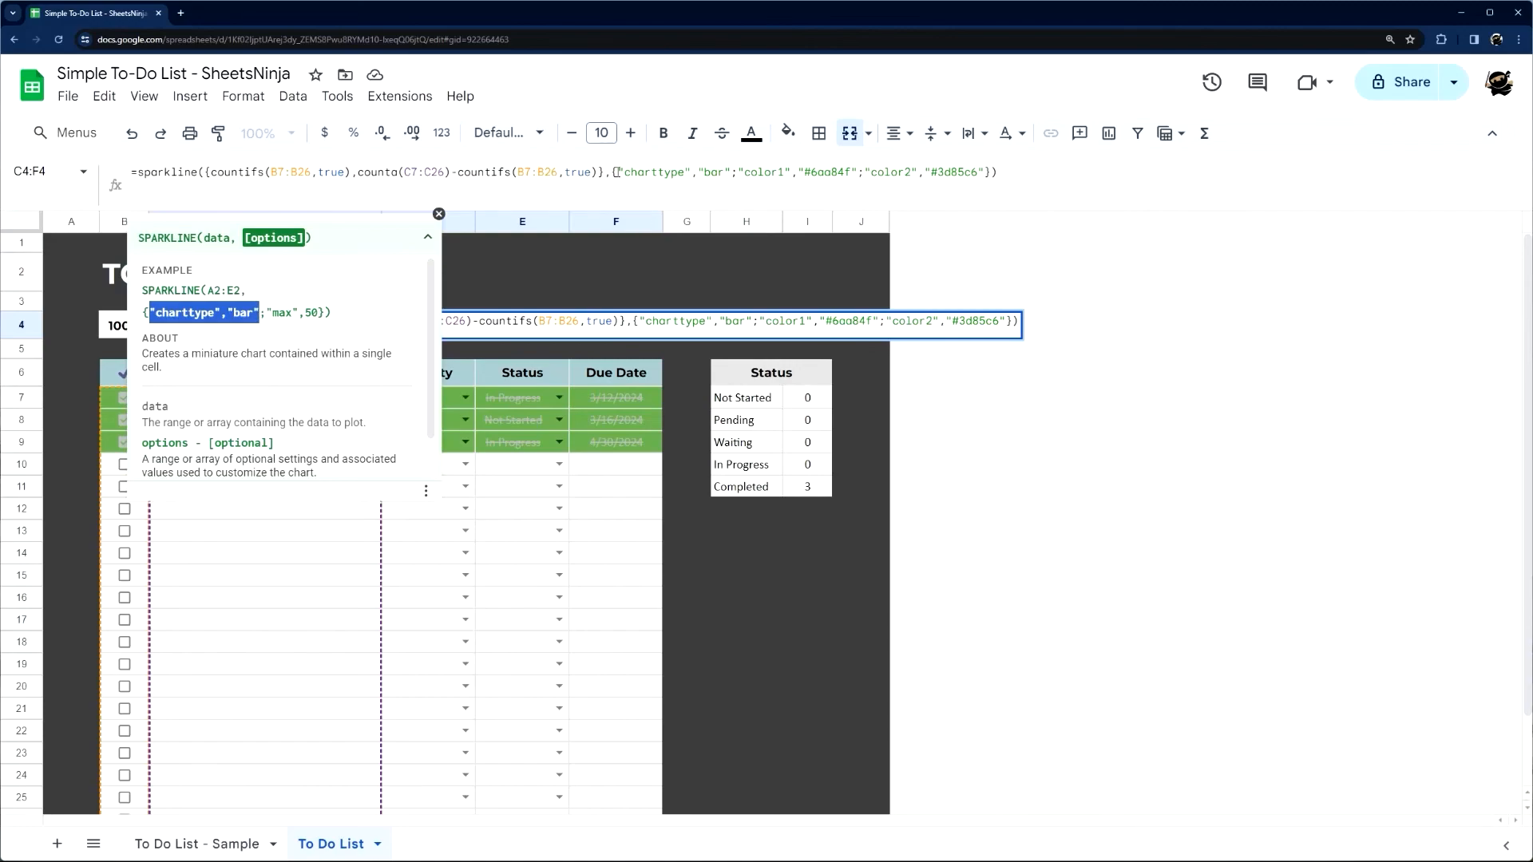
{"action": "scroll", "coordinate": [312, 386], "scroll_direction": "down", "scroll_amount": 1}
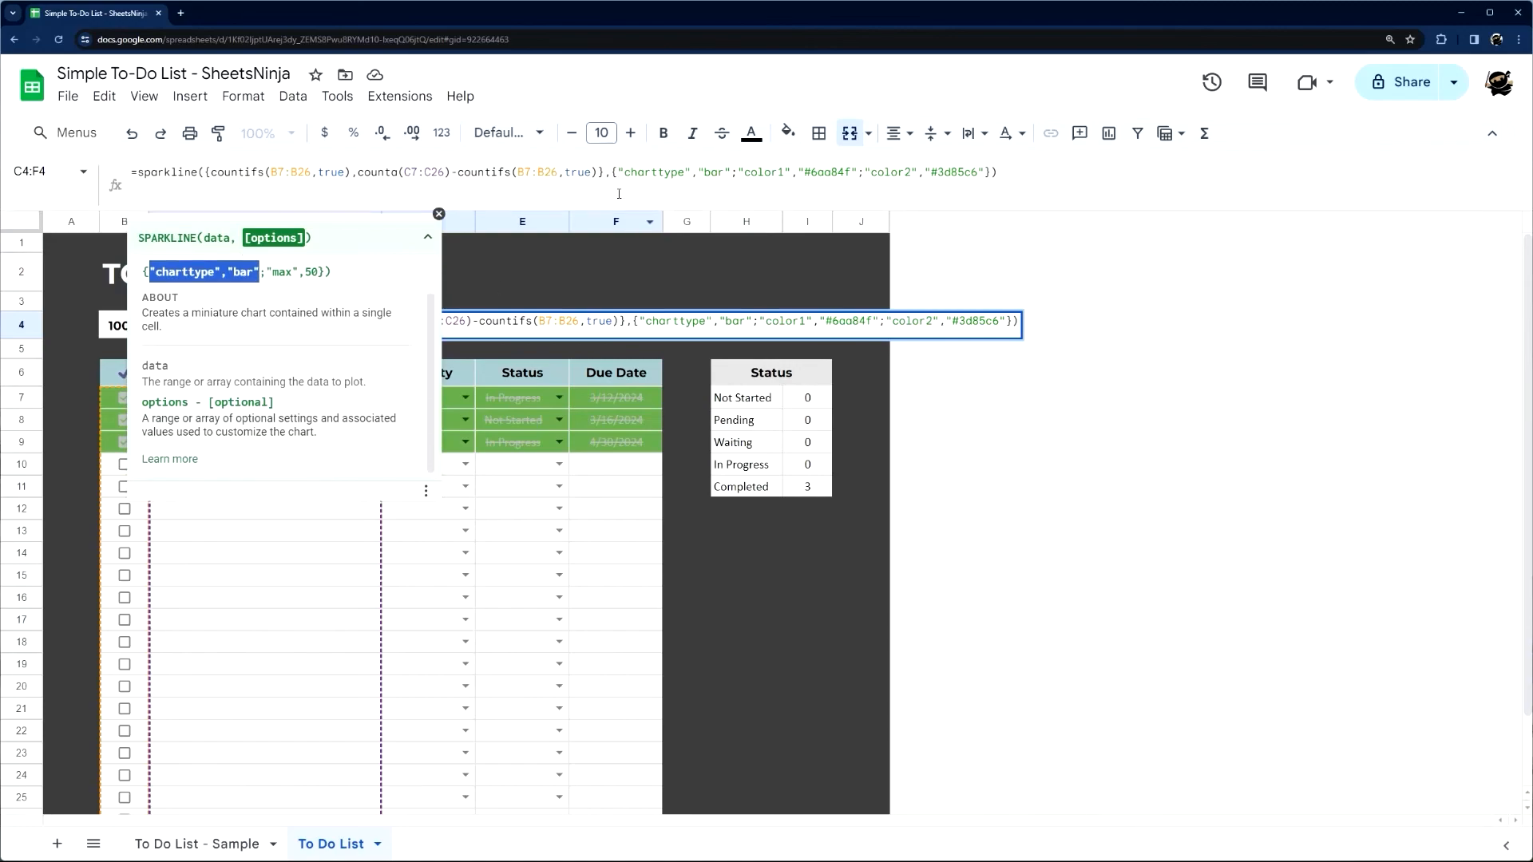
{"action": "double_click", "coordinate": [622, 169]}
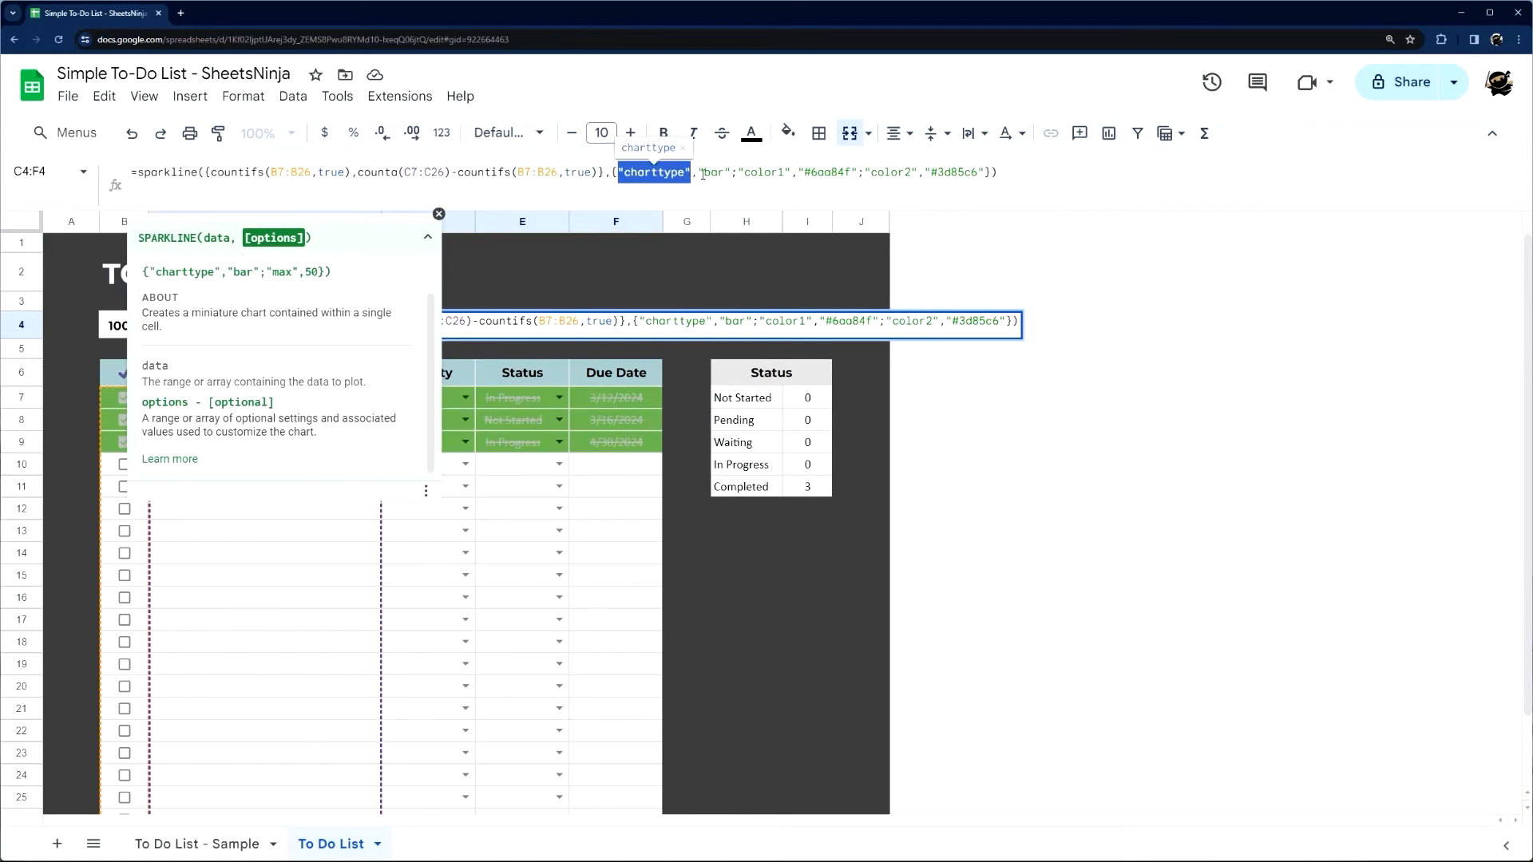
{"action": "double_click", "coordinate": [696, 173]}
{"action": "double_click", "coordinate": [717, 172]}
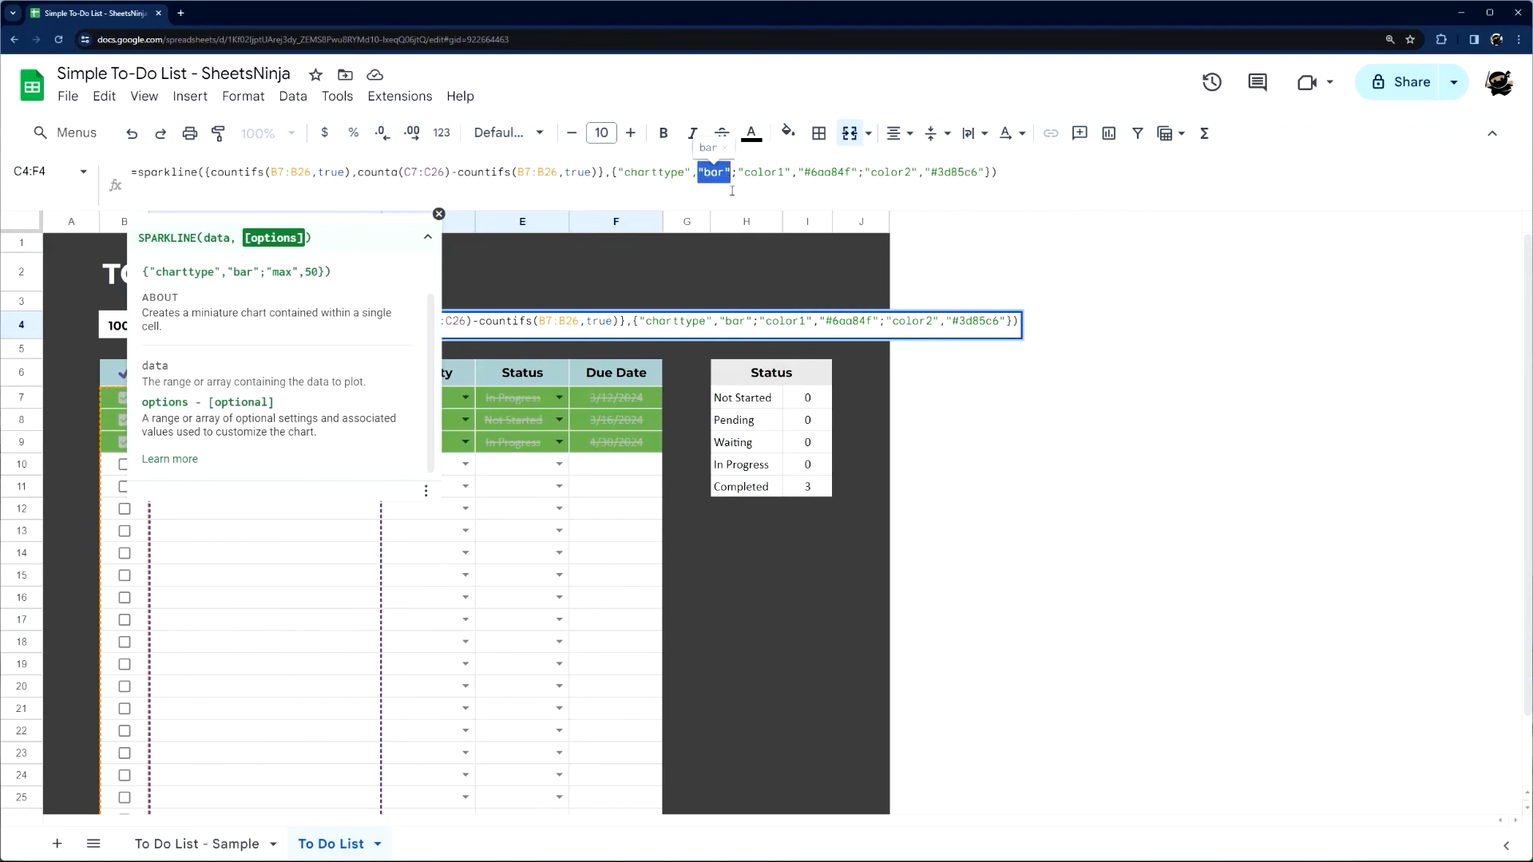
{"action": "double_click", "coordinate": [734, 172]}
{"action": "double_click", "coordinate": [742, 172]}
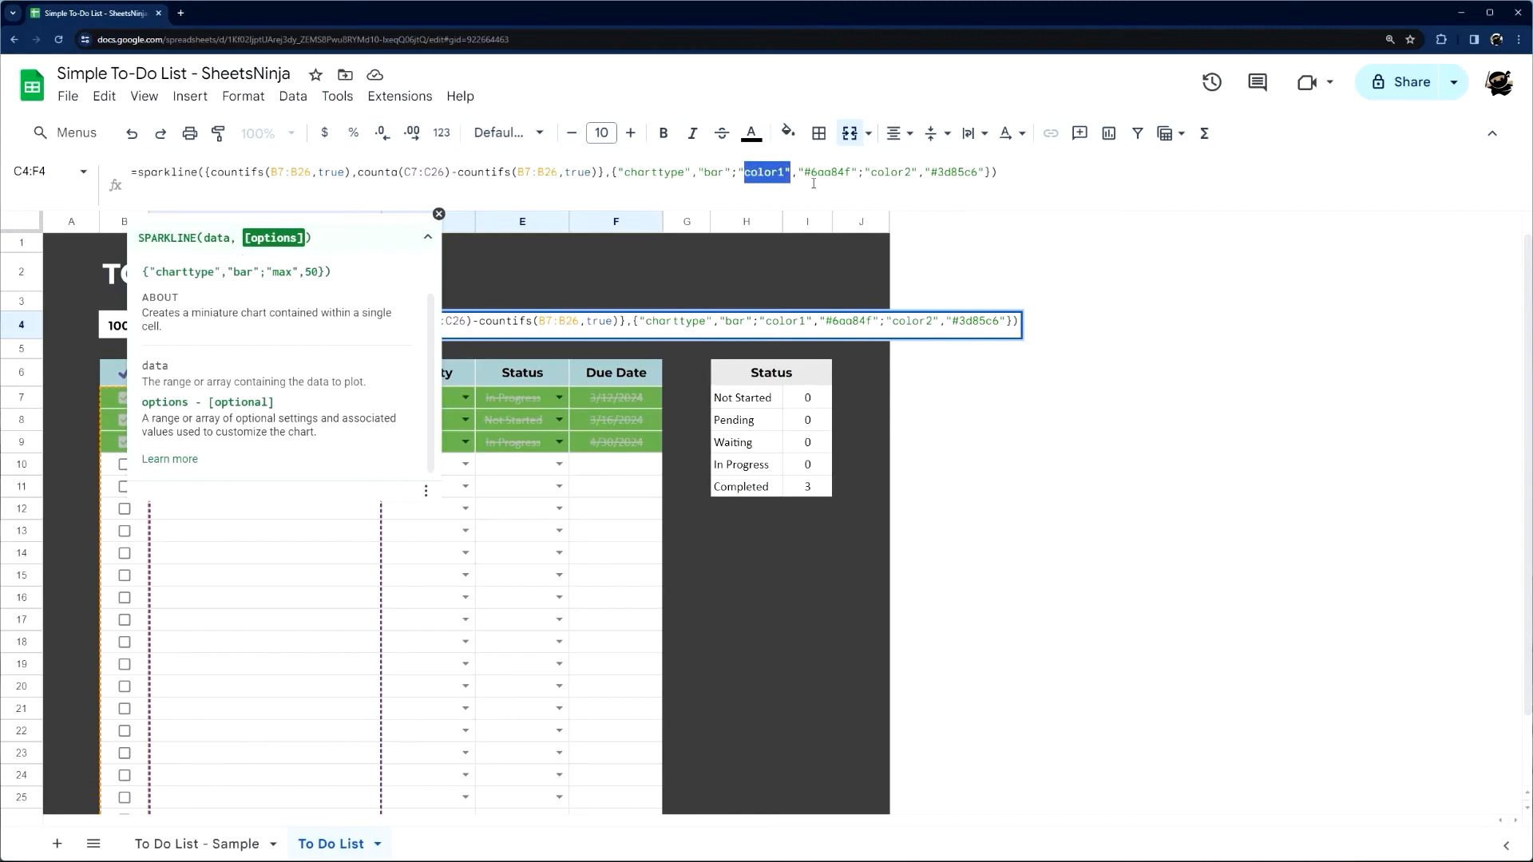
{"action": "double_click", "coordinate": [796, 172]}
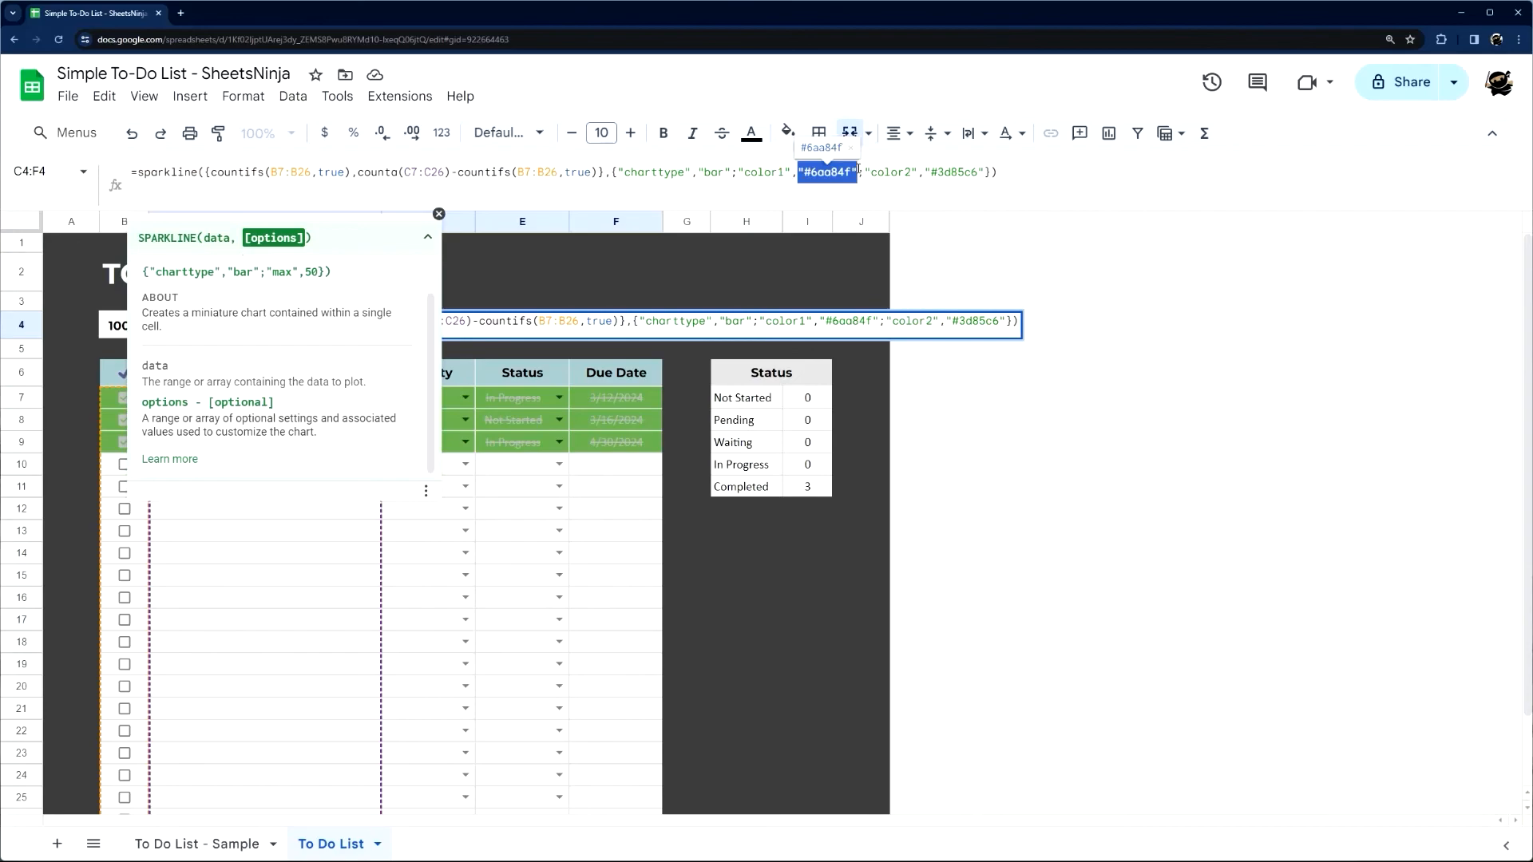
{"action": "left_click", "coordinate": [860, 171]}
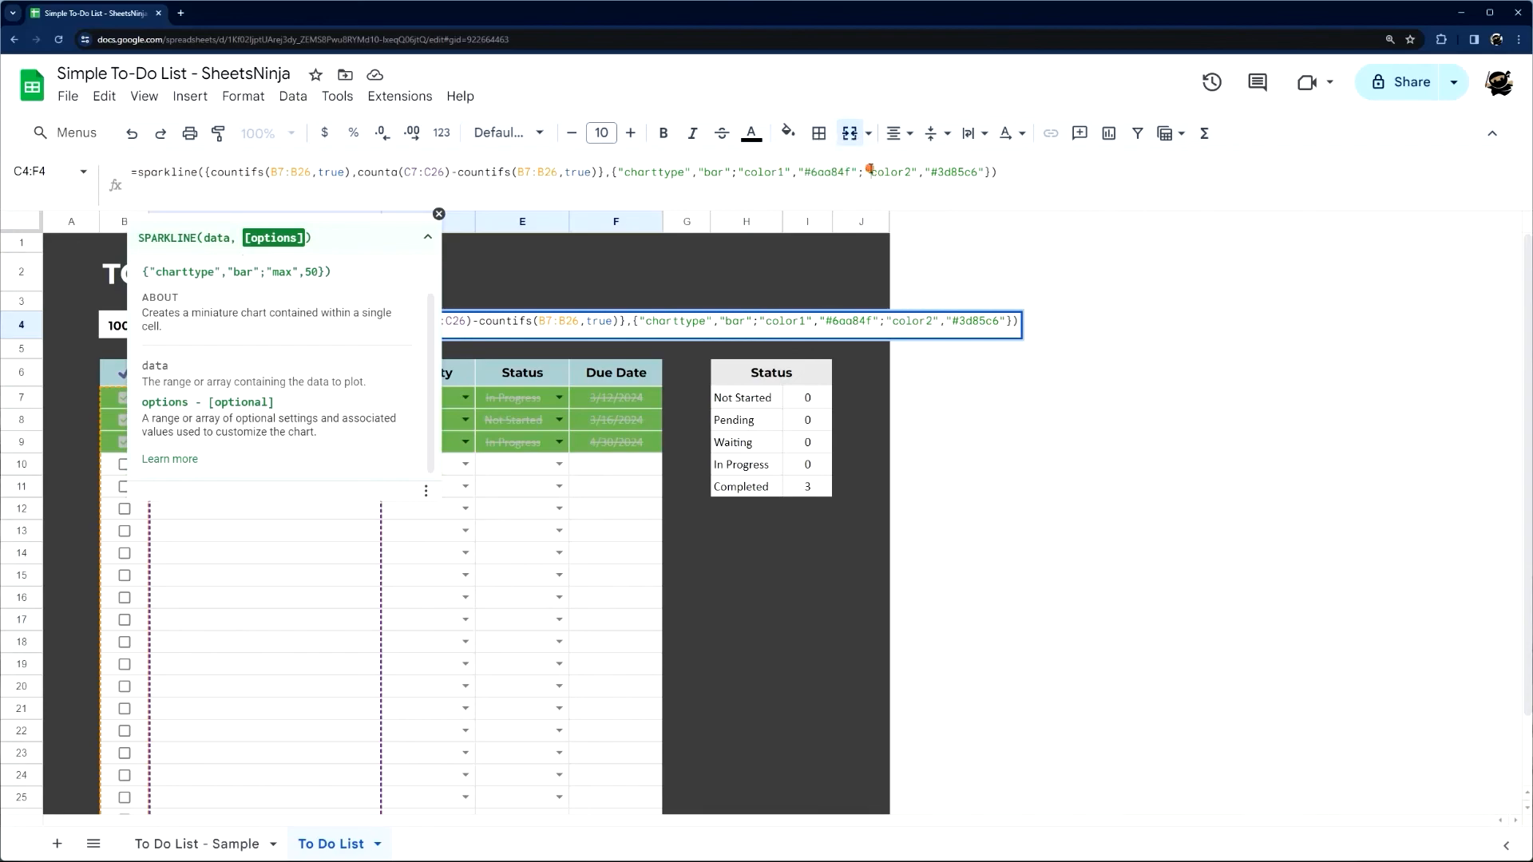
{"action": "left_click_drag", "start_coordinate": [865, 171], "coordinate": [985, 171]}
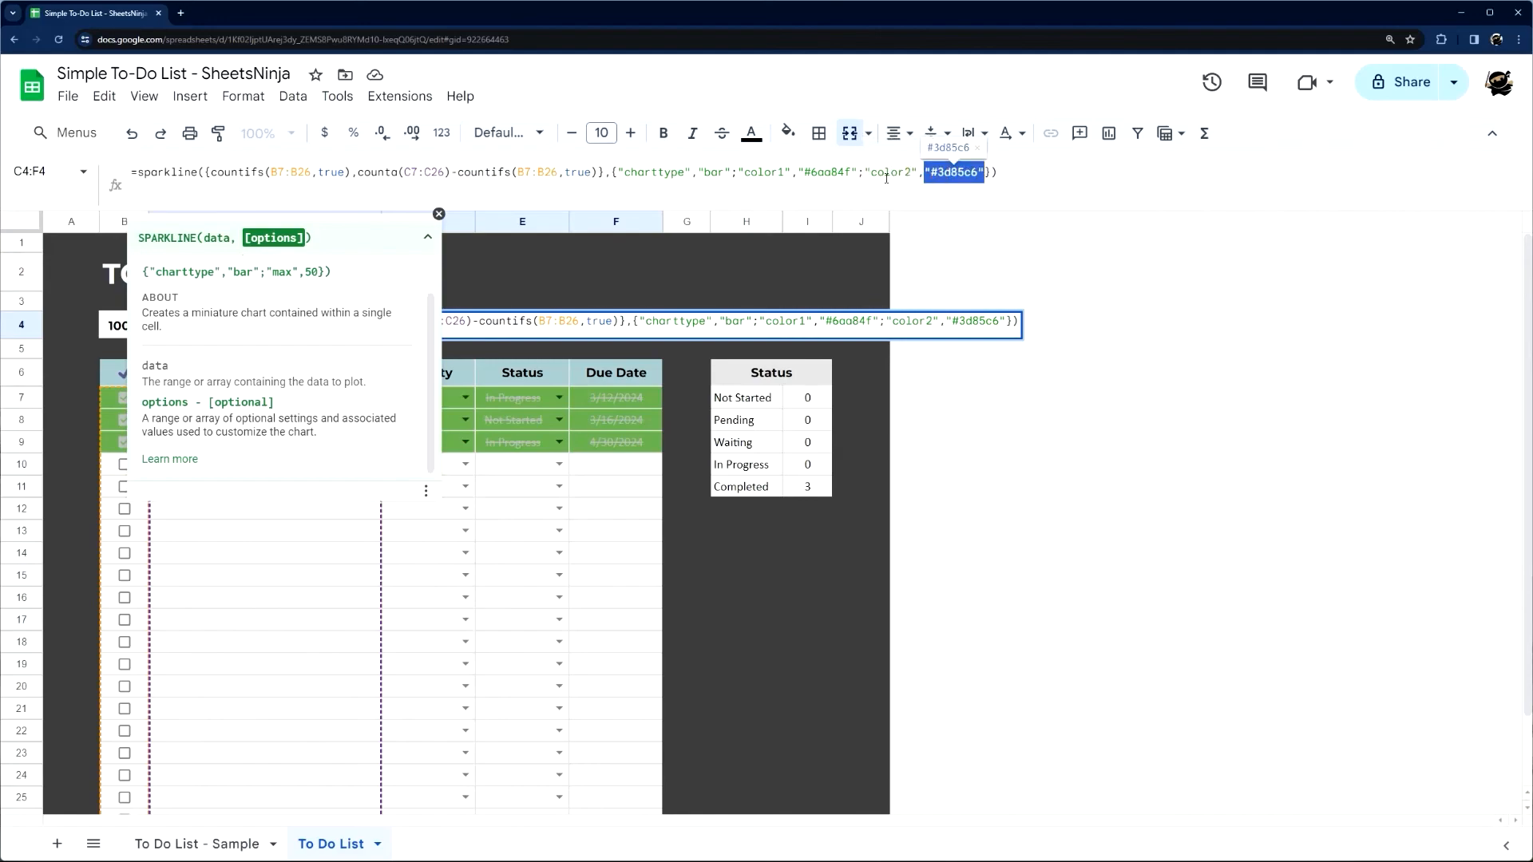
{"action": "double_click", "coordinate": [735, 171]}
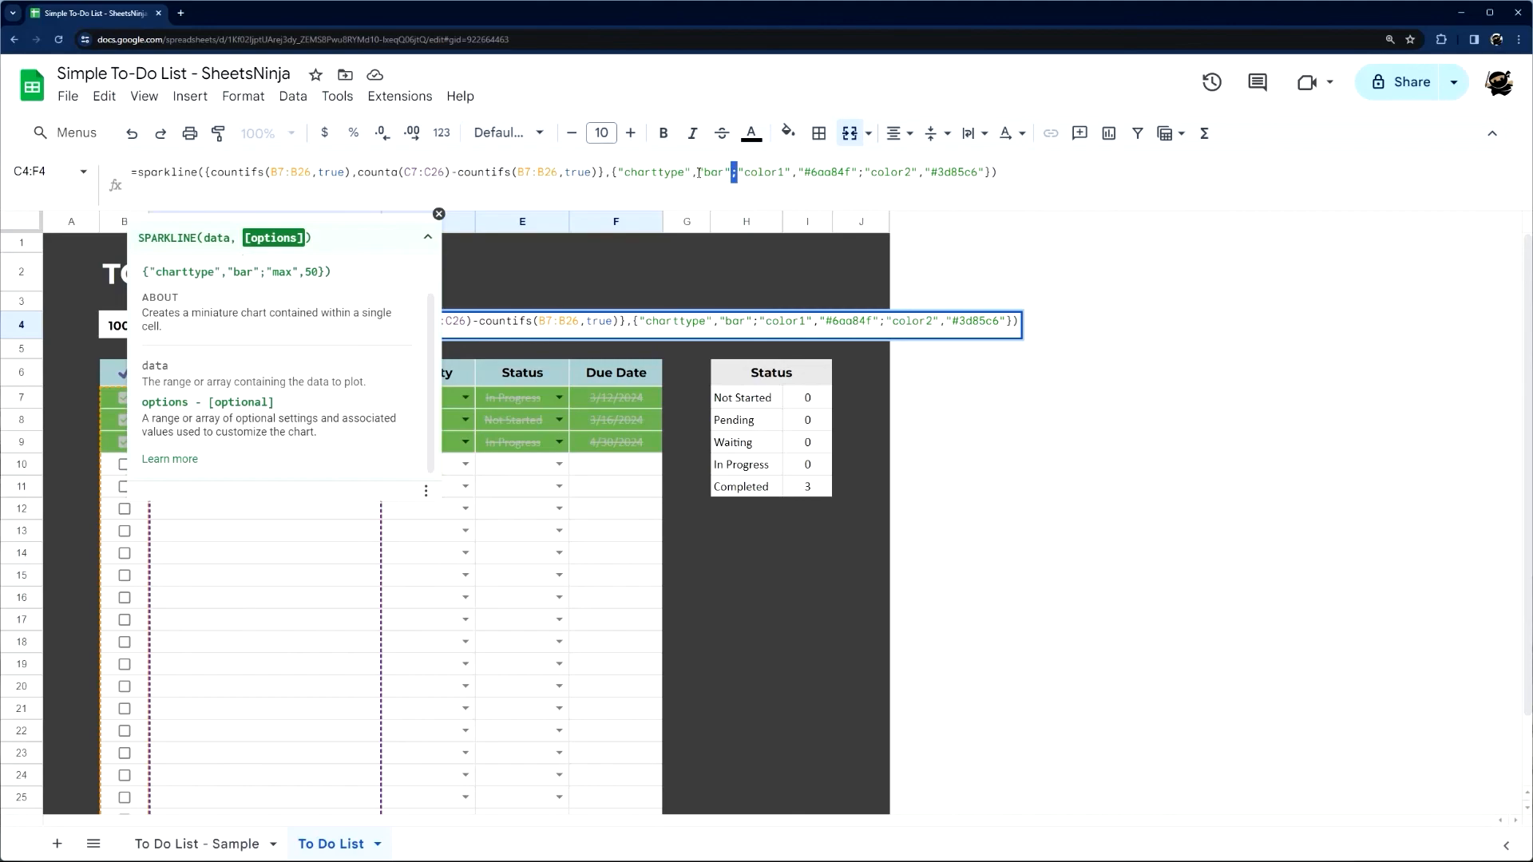
{"action": "mouse_move", "coordinate": [624, 173]}
{"action": "left_mouse_down"}
{"action": "mouse_move", "coordinate": [731, 171]}
{"action": "mouse_move", "coordinate": [617, 172]}
{"action": "left_mouse_up"}
Commit the C4 sparkline formula and clear the completion checkmarks of Task 3, Task 2 and Task 1 to check the bar's colors
{"action": "left_click", "coordinate": [982, 170]}
{"action": "left_click", "coordinate": [1015, 173]}
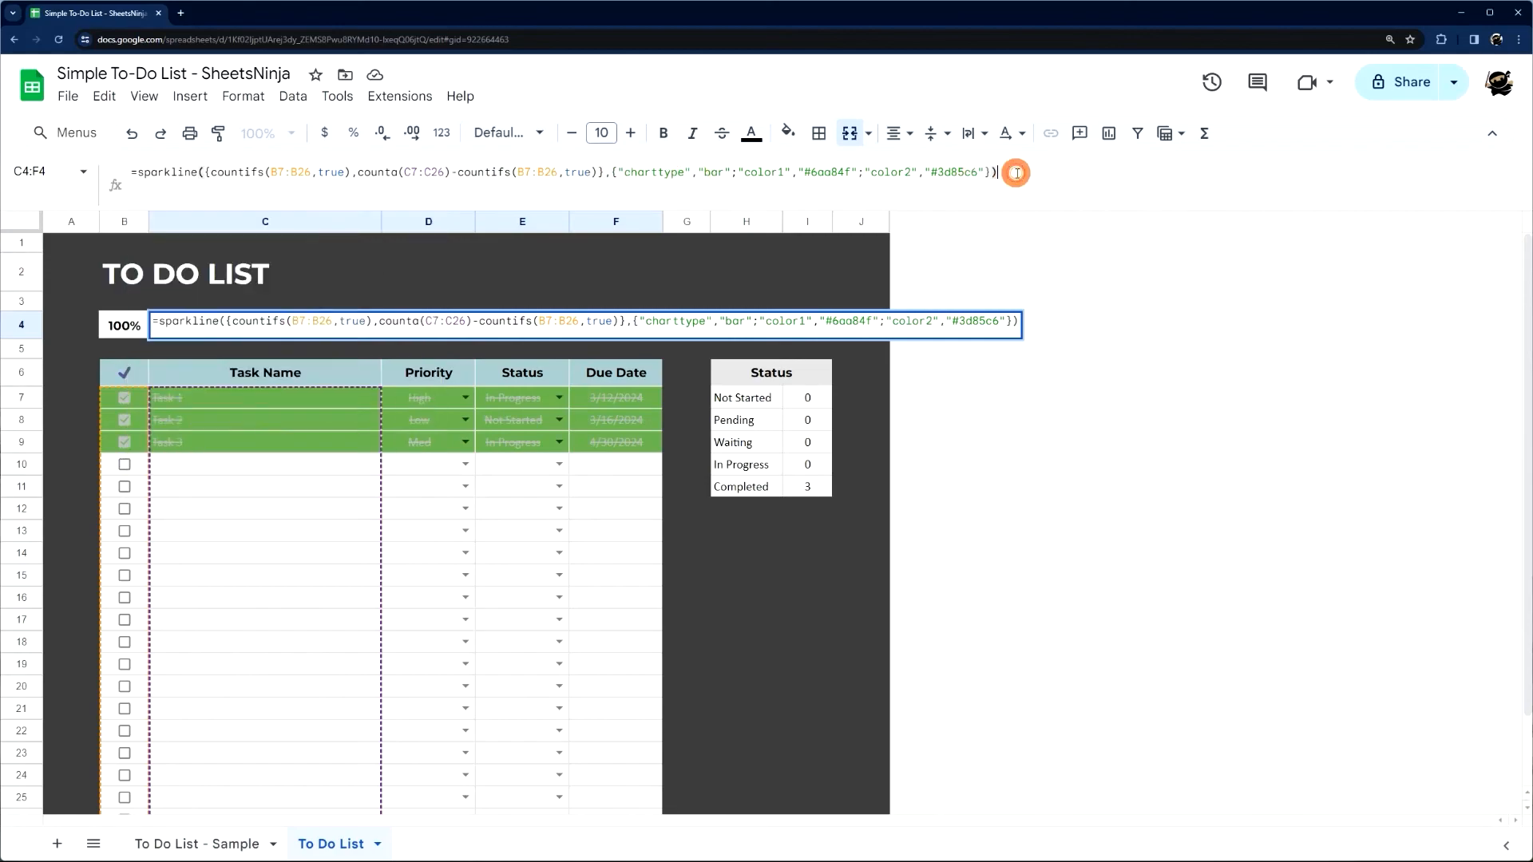
{"action": "key", "text": "Return"}
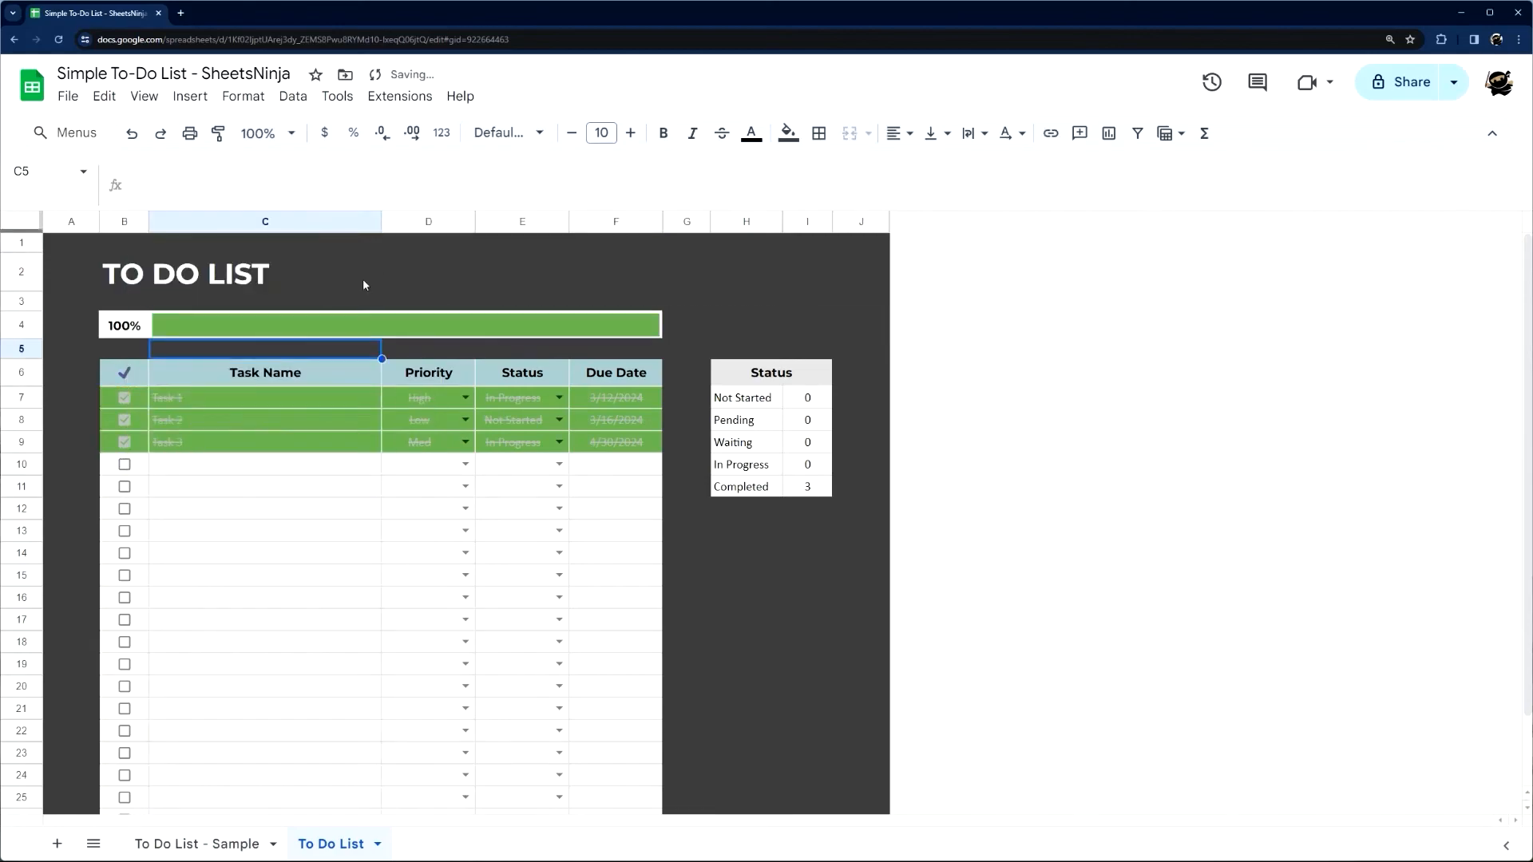
{"action": "left_click", "coordinate": [125, 440]}
{"action": "left_click", "coordinate": [125, 420]}
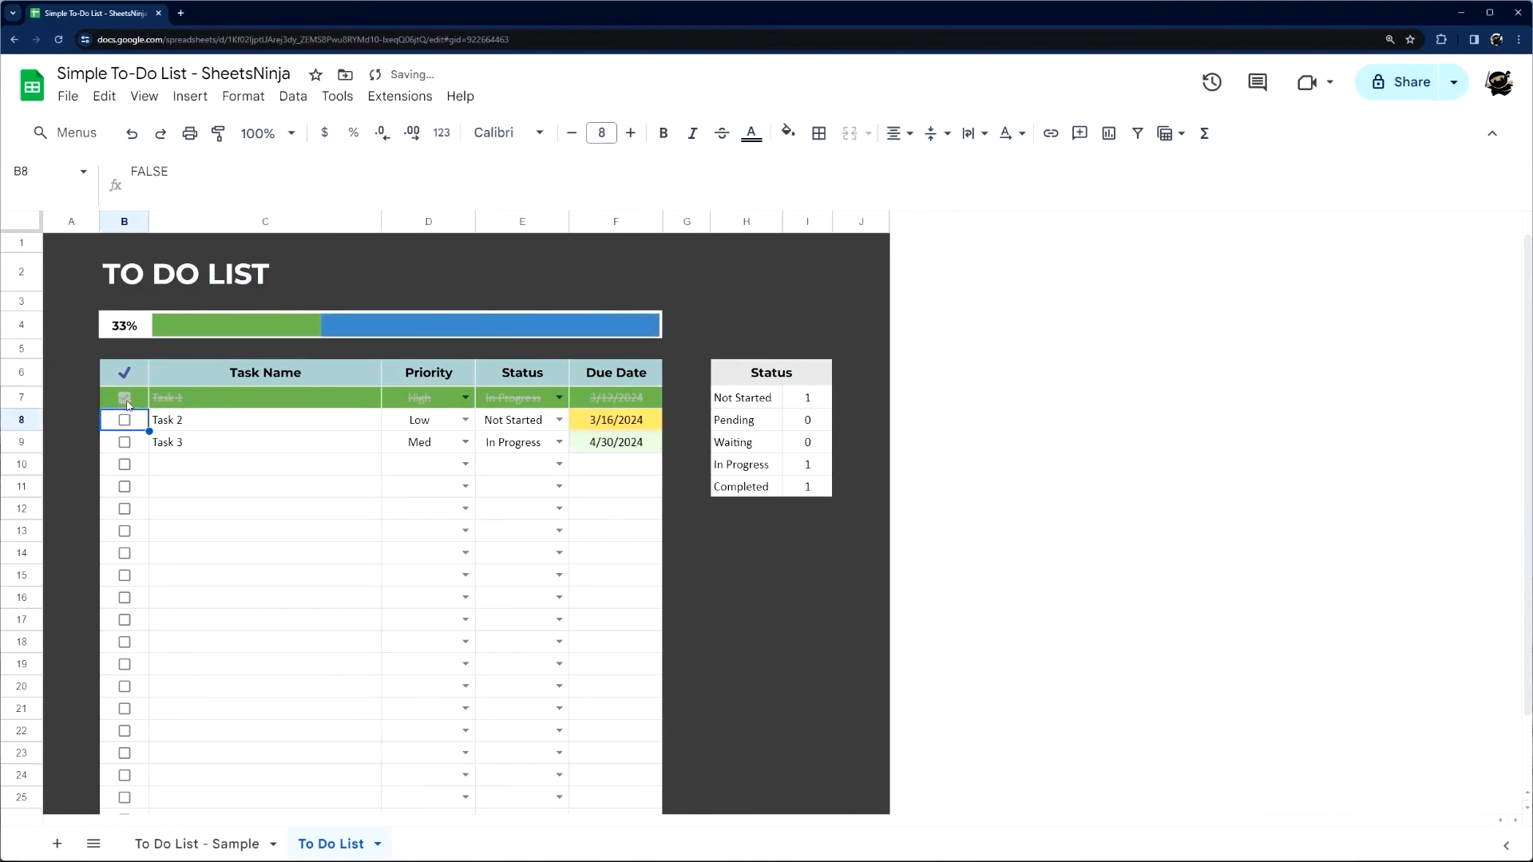
{"action": "left_click", "coordinate": [126, 398]}
{"action": "left_click", "coordinate": [322, 321]}
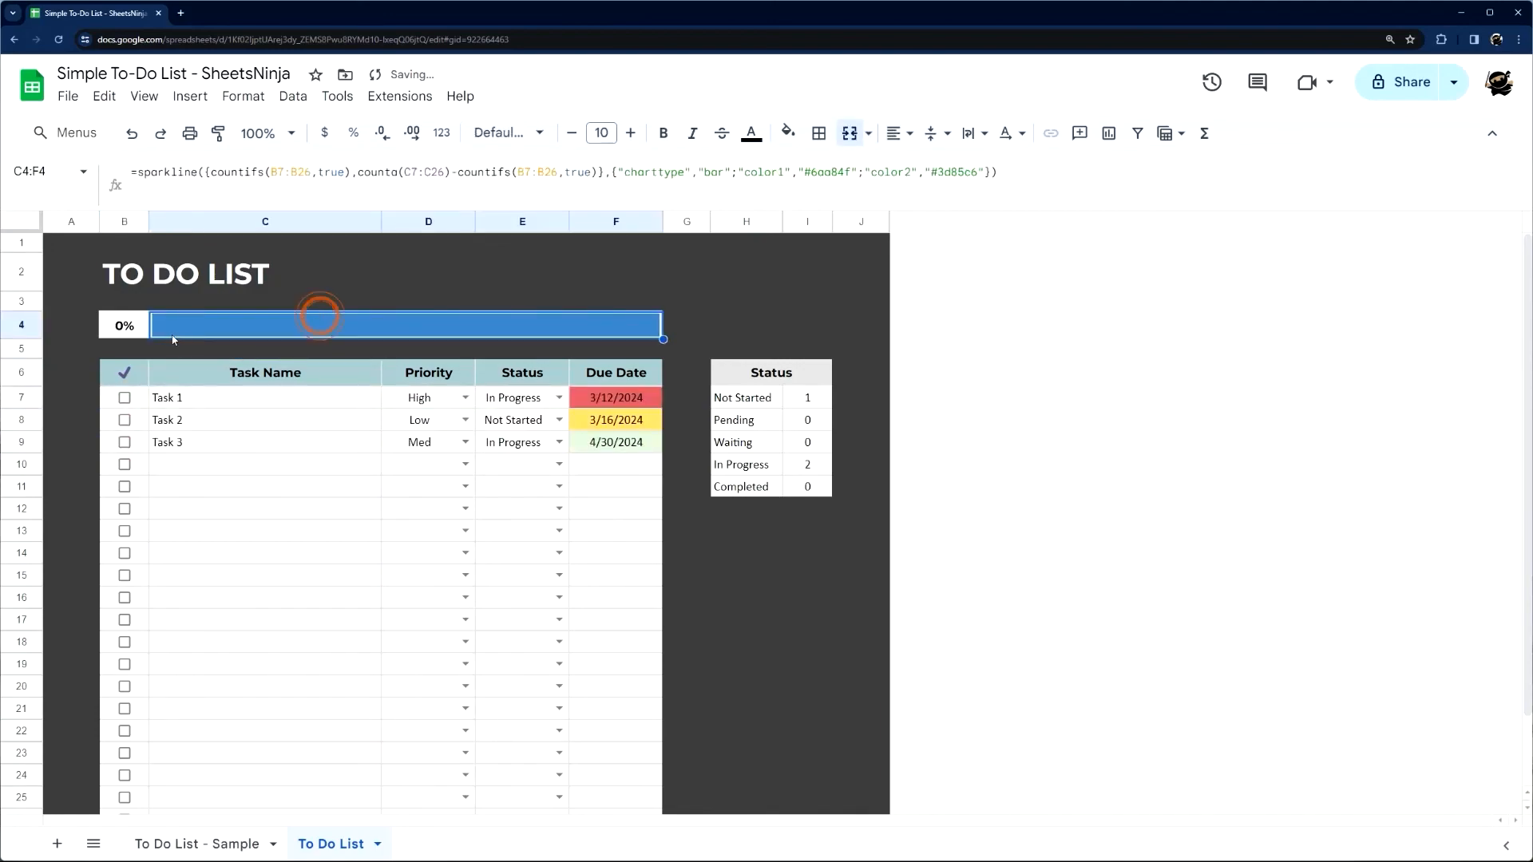
{"action": "left_click", "coordinate": [428, 283]}
Apply a dark gray outer border around the progress row B4:F4
{"action": "left_click", "coordinate": [135, 325]}
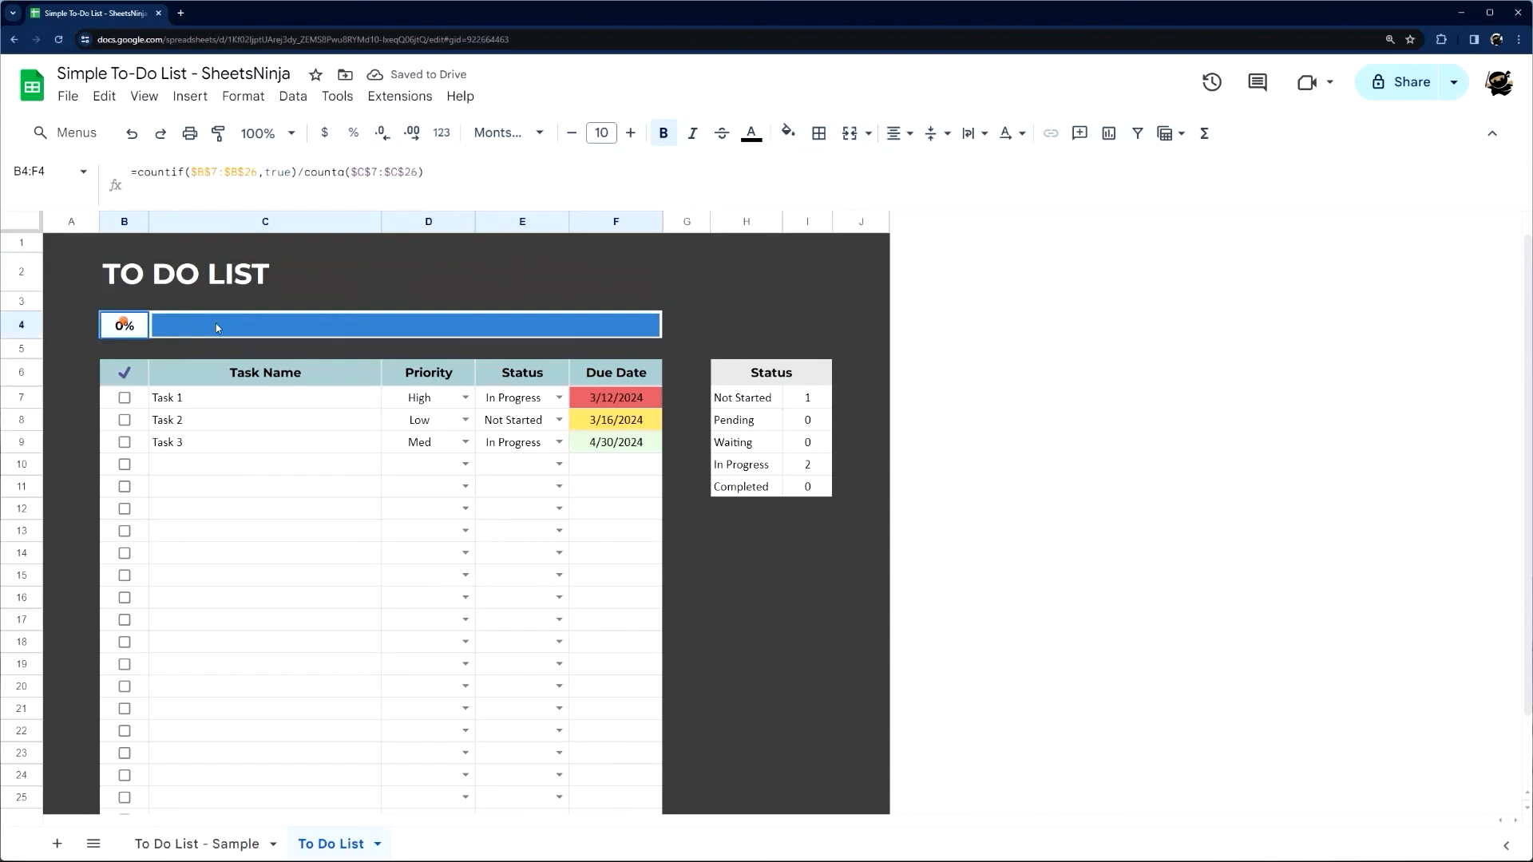
{"action": "left_click", "coordinate": [818, 132]}
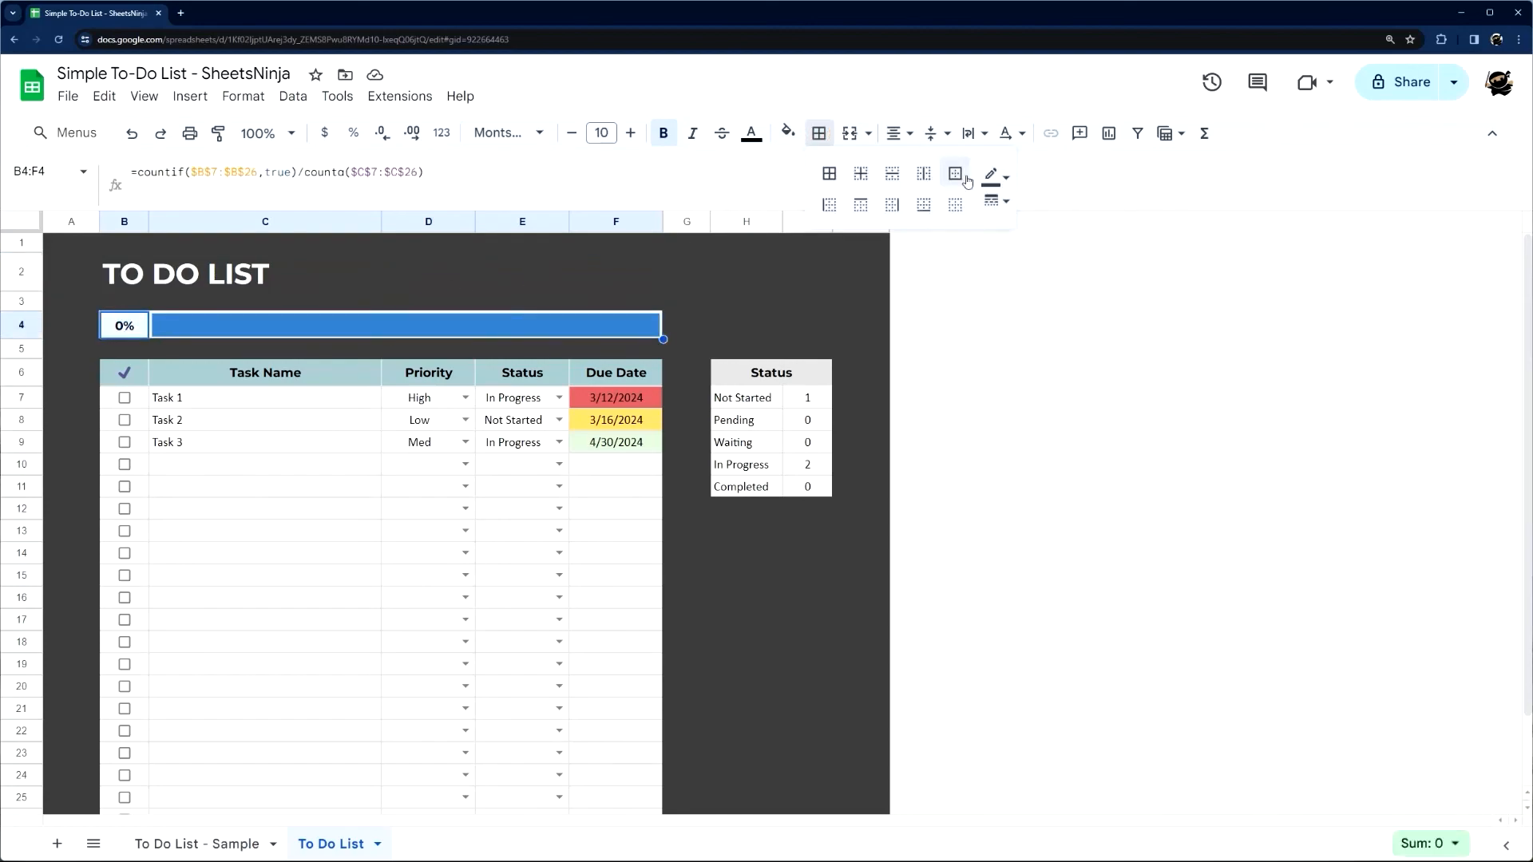
{"action": "left_click", "coordinate": [996, 175]}
{"action": "left_click", "coordinate": [1021, 238]}
{"action": "left_click", "coordinate": [994, 177]}
{"action": "left_click", "coordinate": [1021, 238]}
{"action": "left_click", "coordinate": [957, 175]}
{"action": "left_click", "coordinate": [774, 271]}
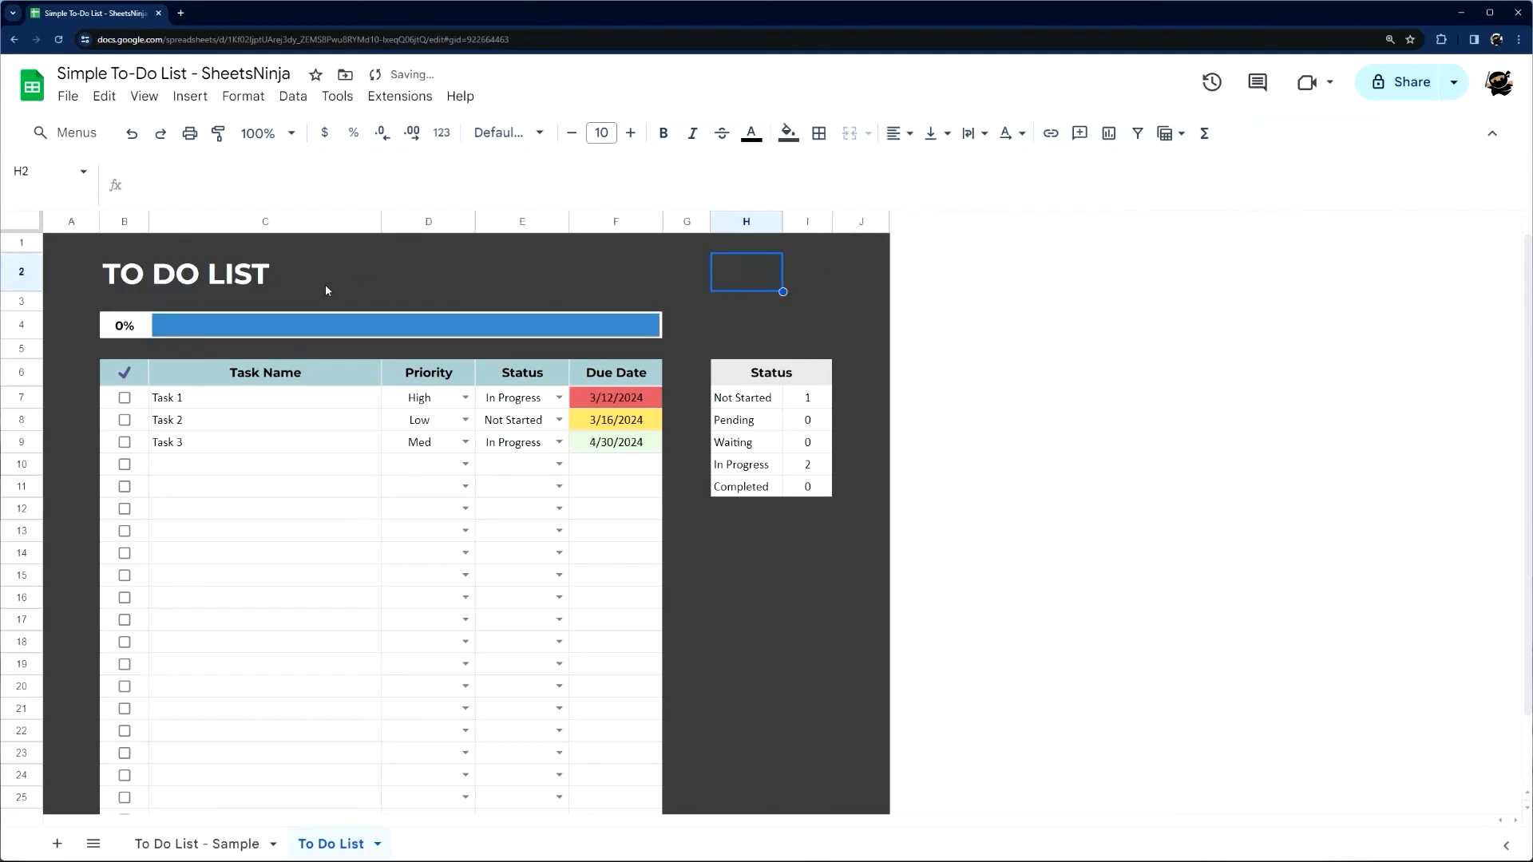
{"action": "left_click_drag", "start_coordinate": [128, 328], "coordinate": [575, 335]}
{"action": "left_click", "coordinate": [723, 328]}
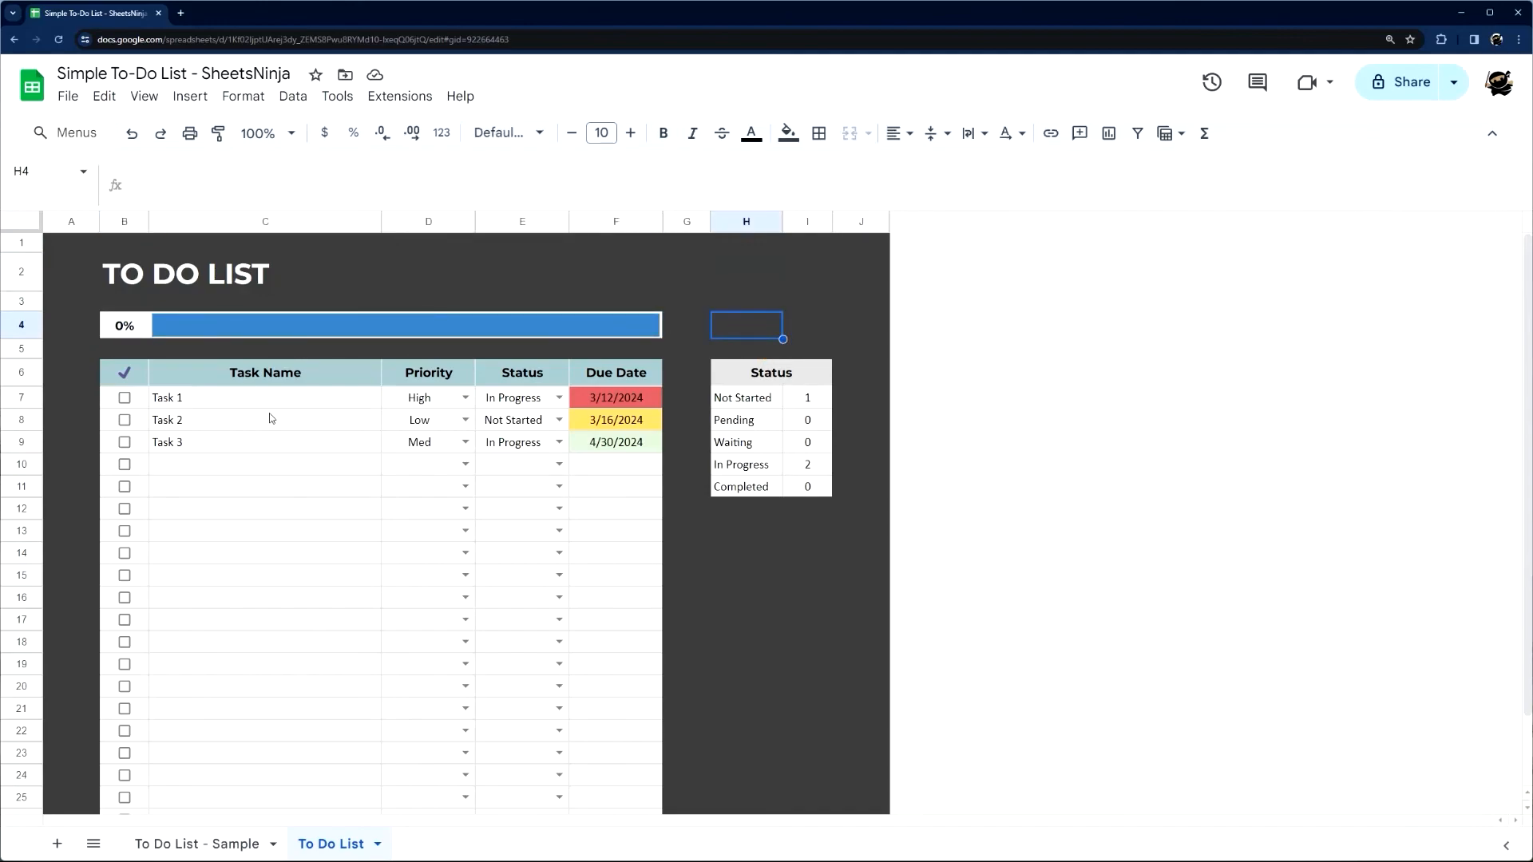
Test the progress bar by marking Task 1, Task 2 and Task 3 as complete, and clear all three checkmarks again
{"action": "left_click", "coordinate": [125, 398]}
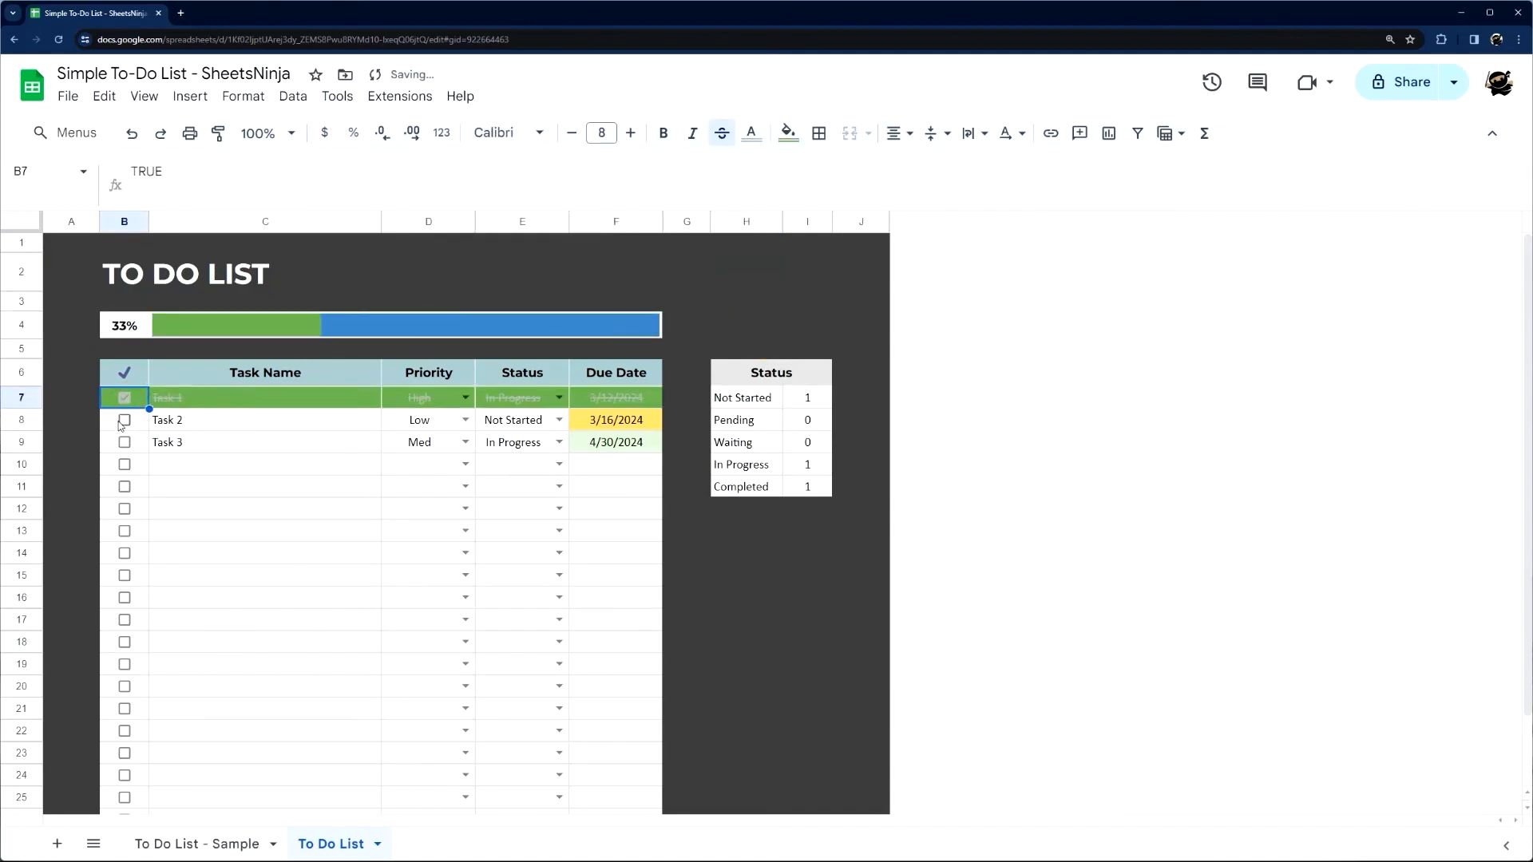
{"action": "left_click", "coordinate": [125, 420]}
{"action": "left_click", "coordinate": [125, 442]}
{"action": "left_click", "coordinate": [125, 442]}
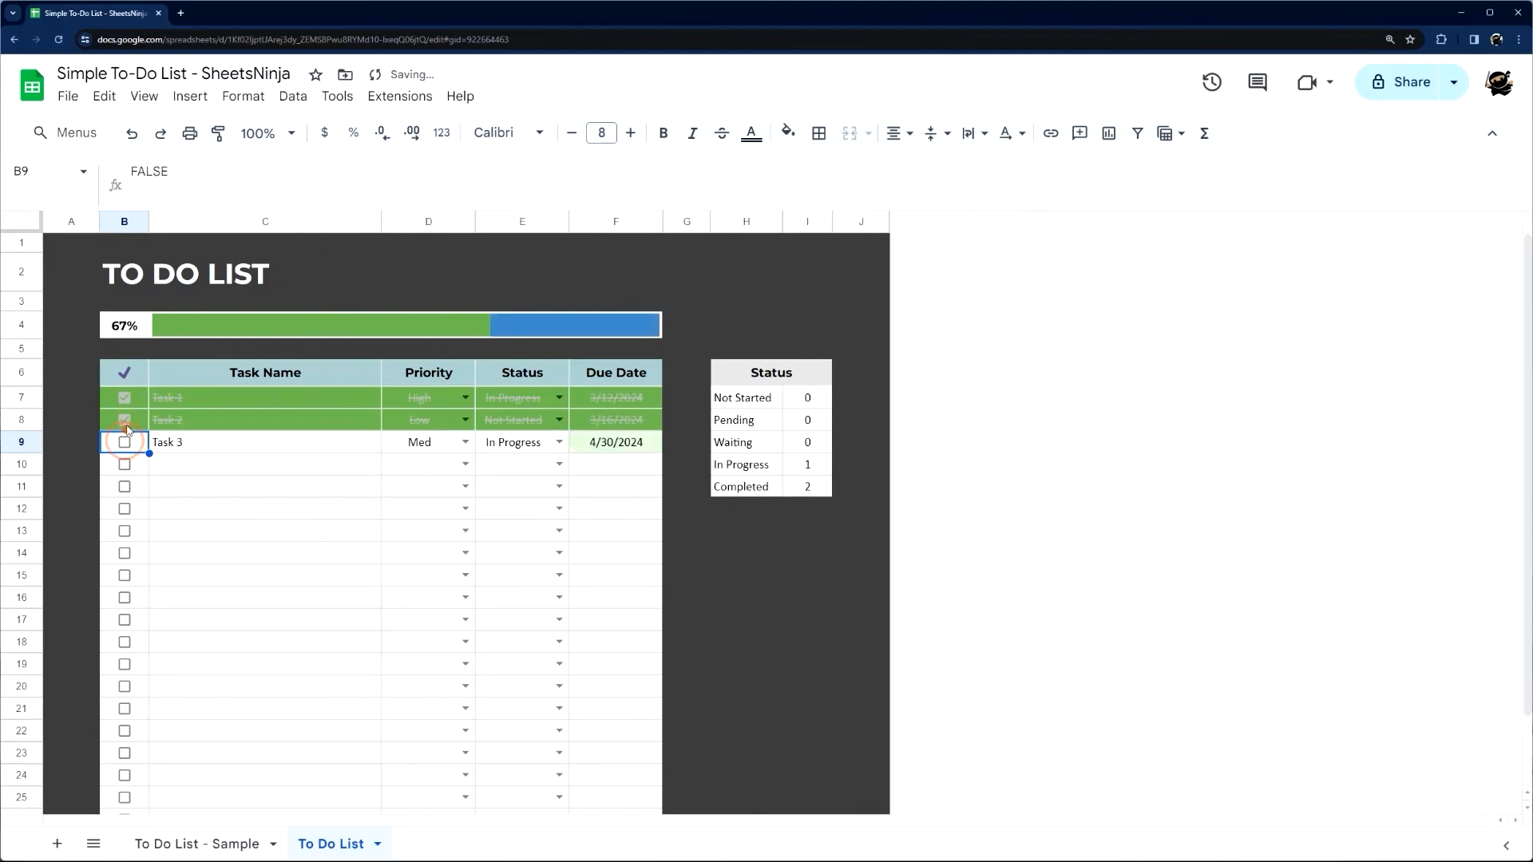
{"action": "left_click", "coordinate": [124, 420]}
{"action": "left_click", "coordinate": [124, 398]}
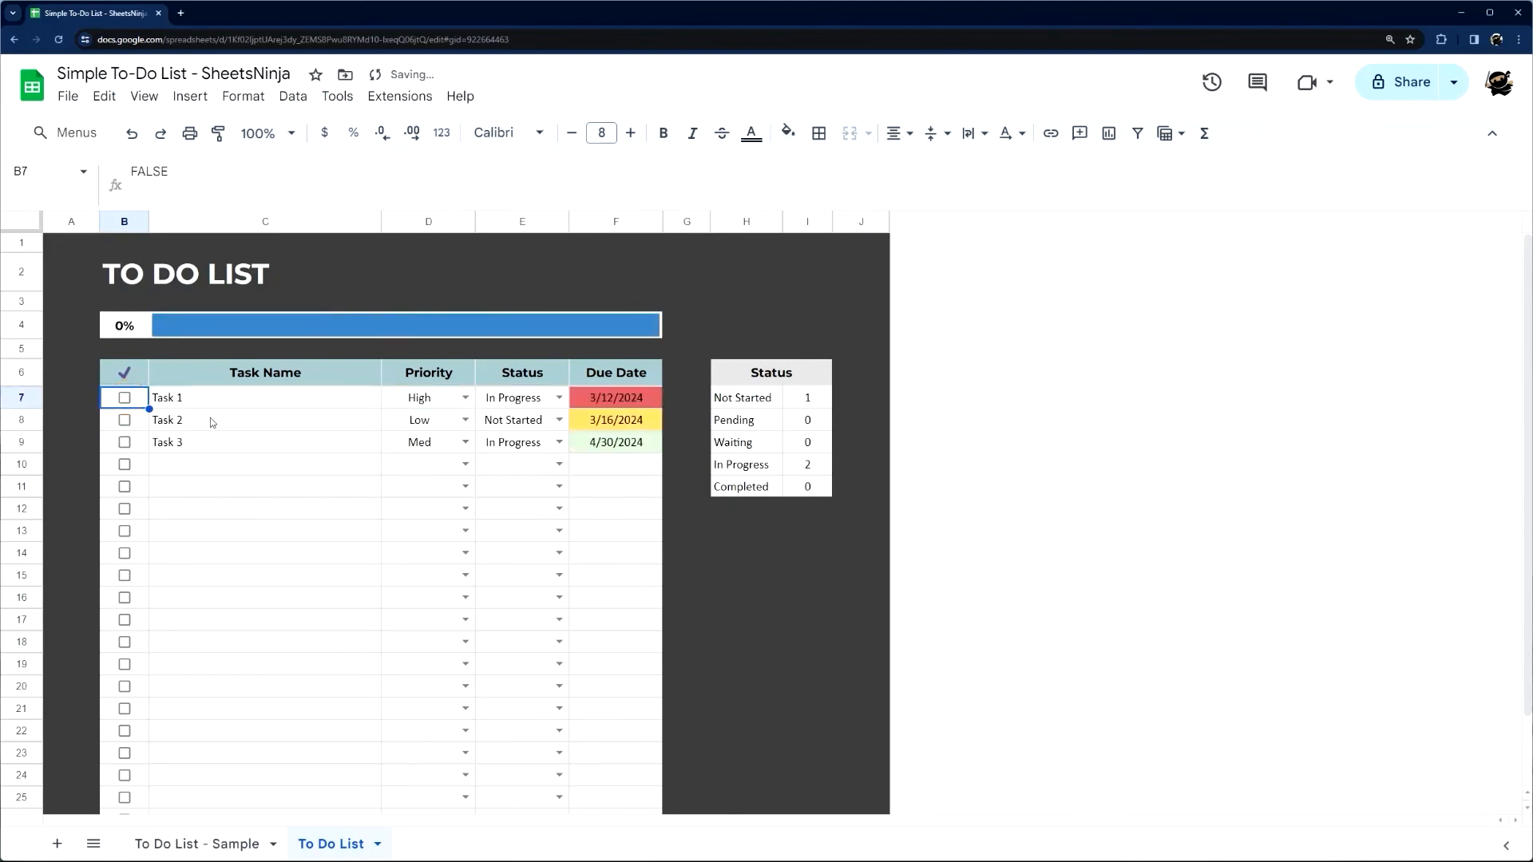
Mark Task 1, Task 2 and Task 3 complete once more to check the bar and status counts, and uncheck all three
{"action": "left_click", "coordinate": [124, 398]}
{"action": "left_click", "coordinate": [124, 420]}
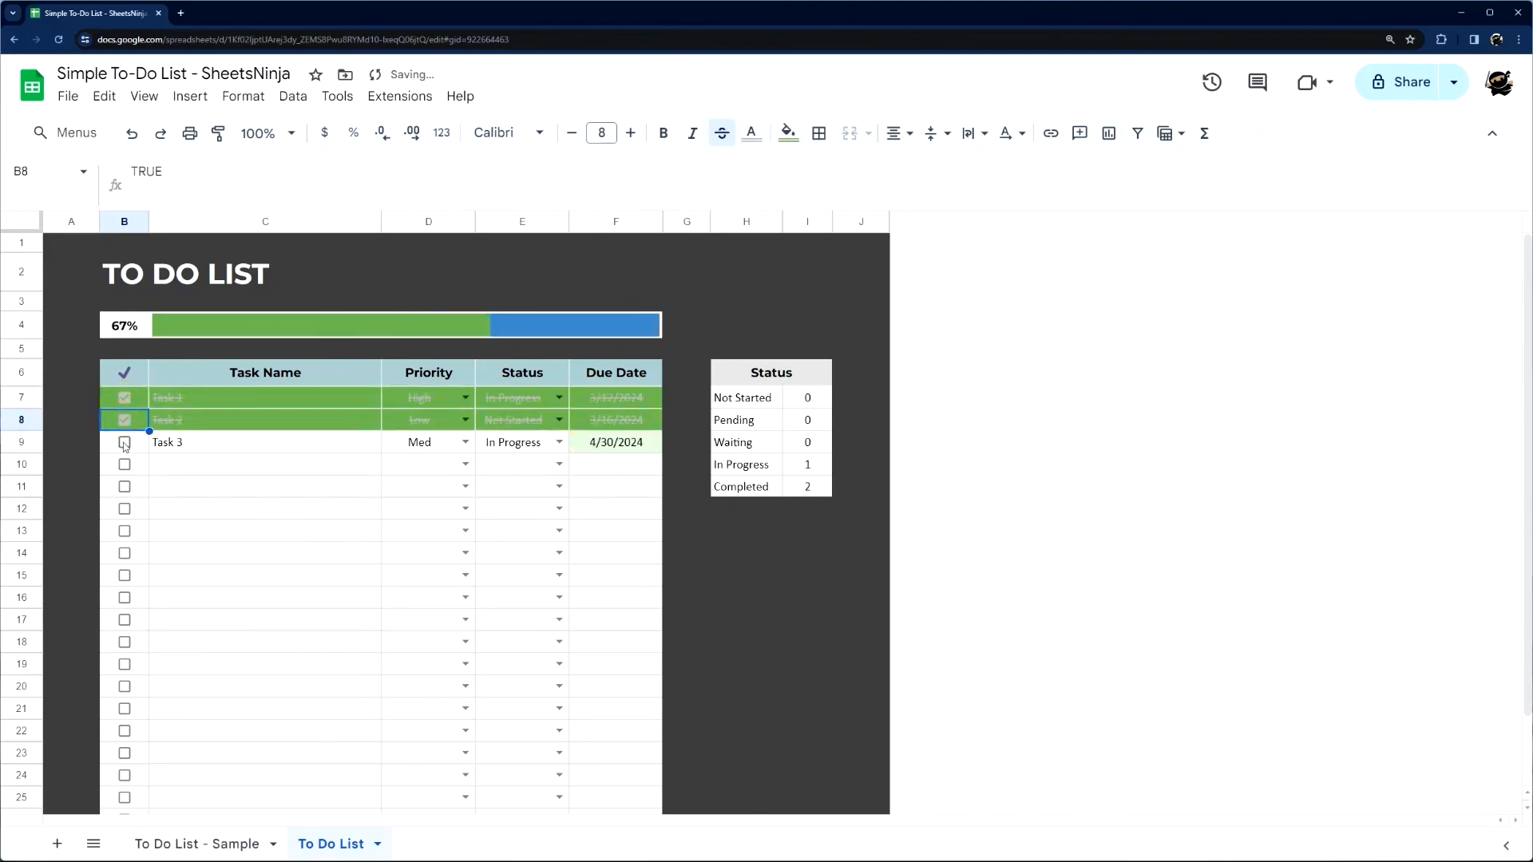
{"action": "left_click", "coordinate": [125, 442]}
{"action": "scroll", "coordinate": [240, 479], "scroll_direction": "down", "scroll_amount": 2}
{"action": "scroll", "coordinate": [264, 509], "scroll_direction": "up", "scroll_amount": 2}
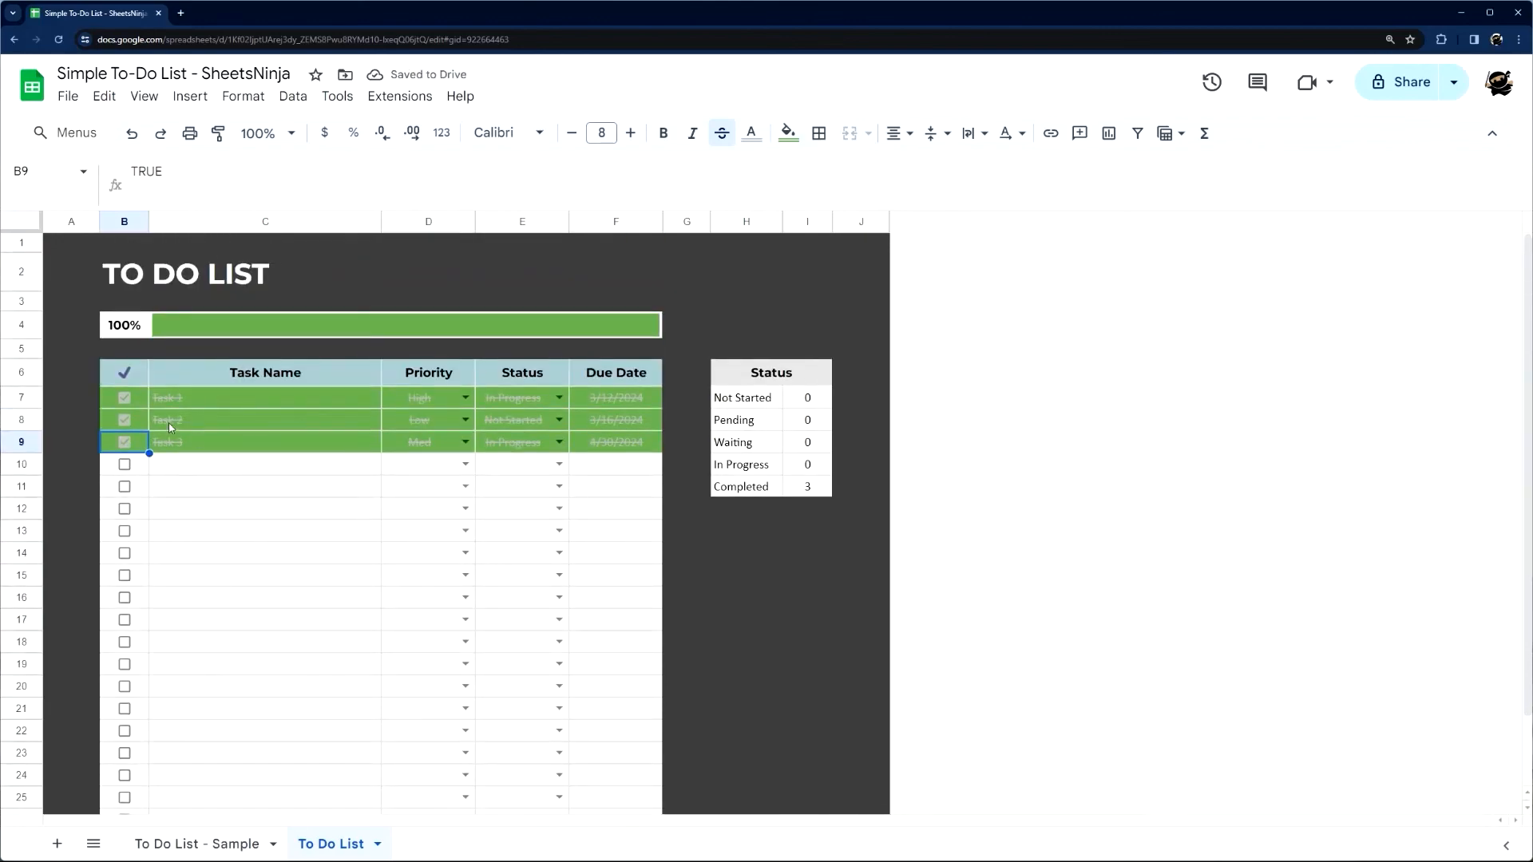
{"action": "left_click", "coordinate": [127, 443]}
{"action": "left_click", "coordinate": [125, 420]}
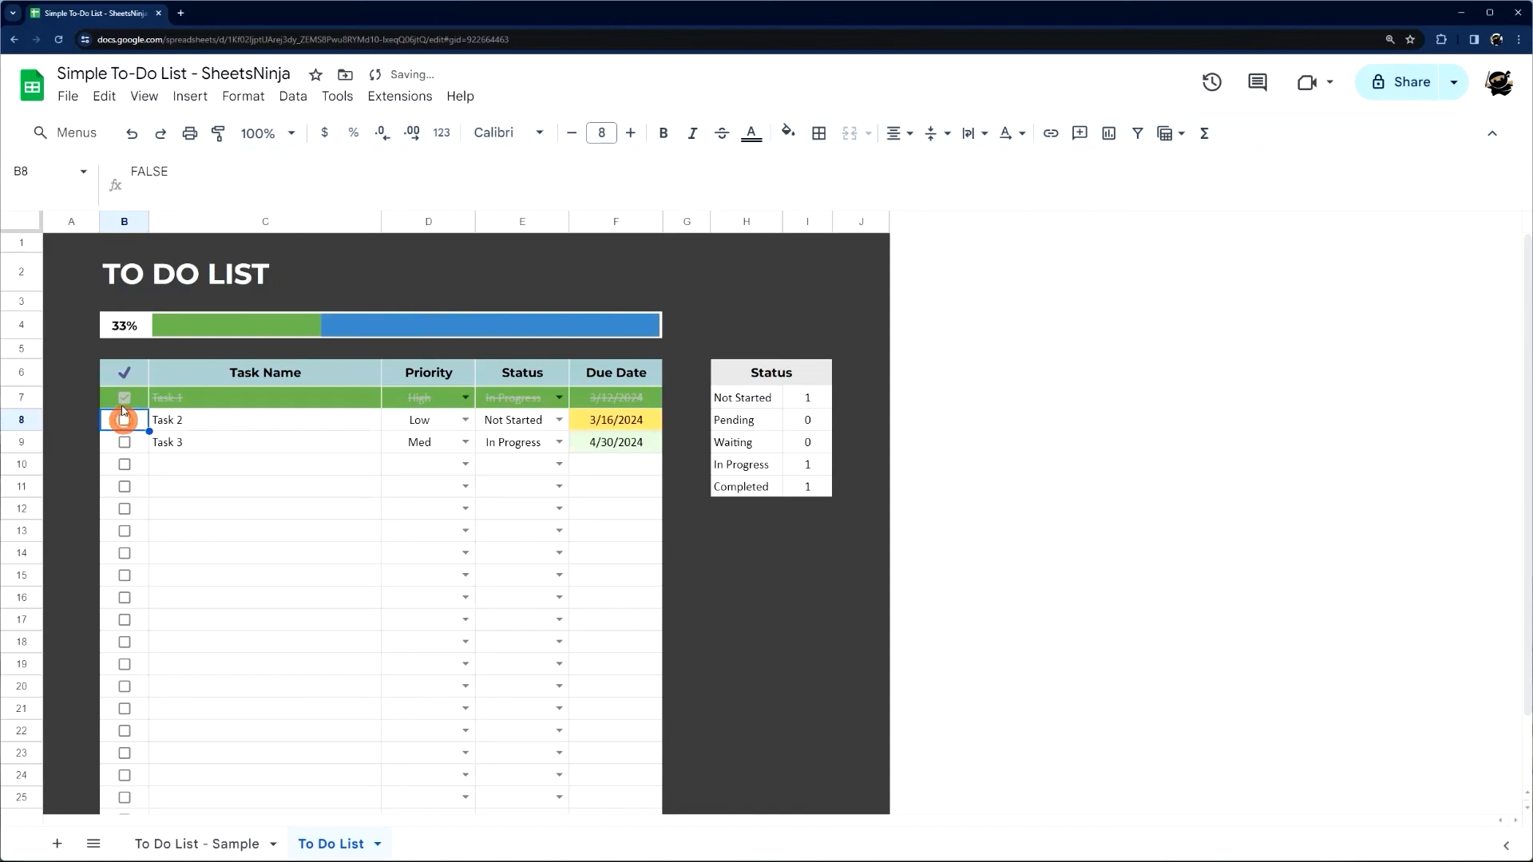
{"action": "left_click", "coordinate": [125, 398]}
Rename the To Do List sheet as 3/12/24
{"action": "right_click", "coordinate": [332, 843]}
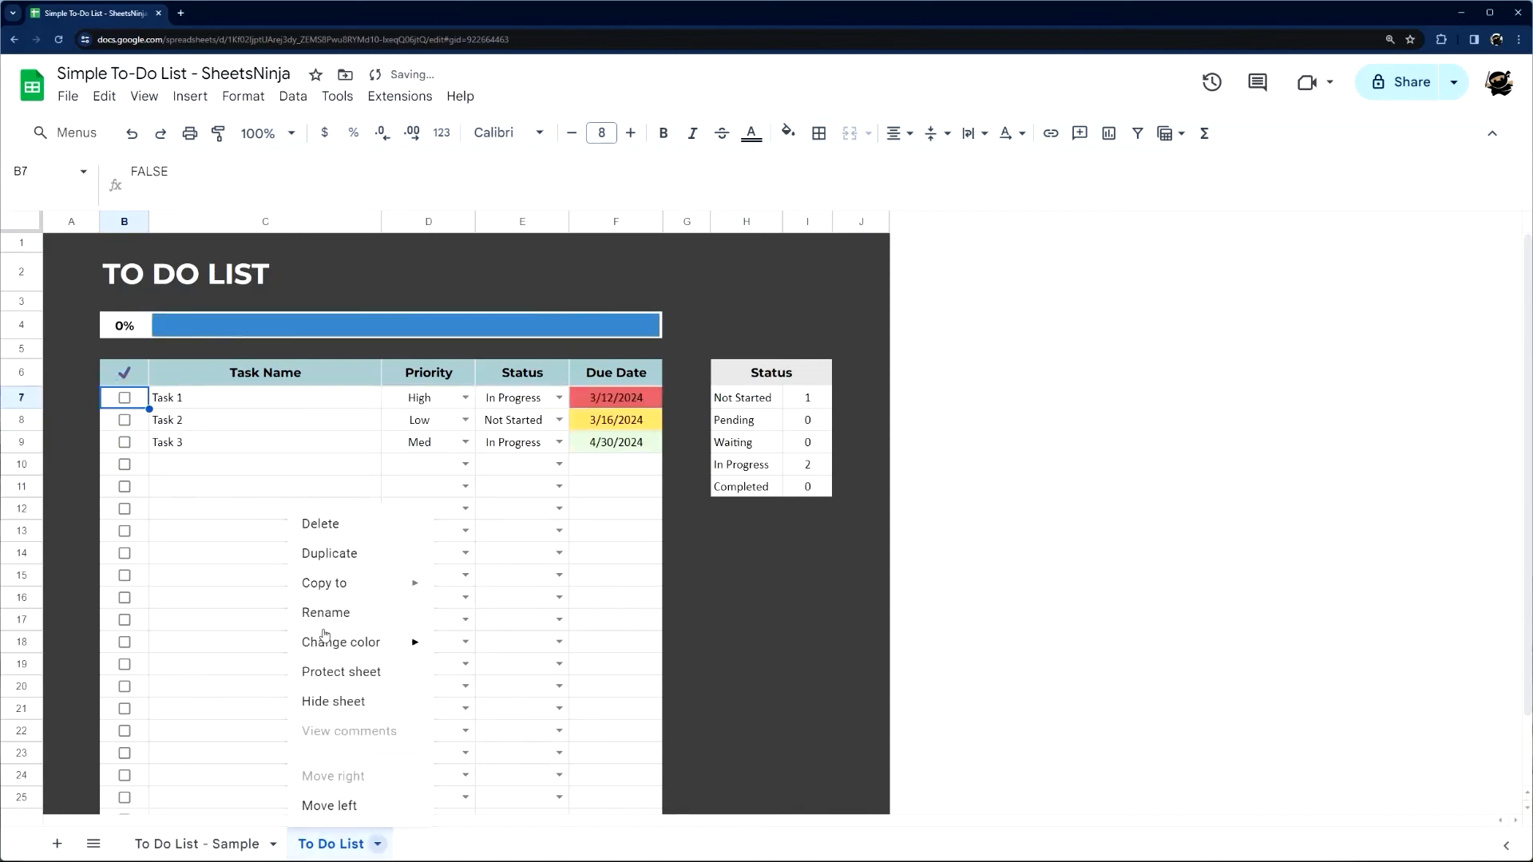
{"action": "left_click", "coordinate": [327, 614]}
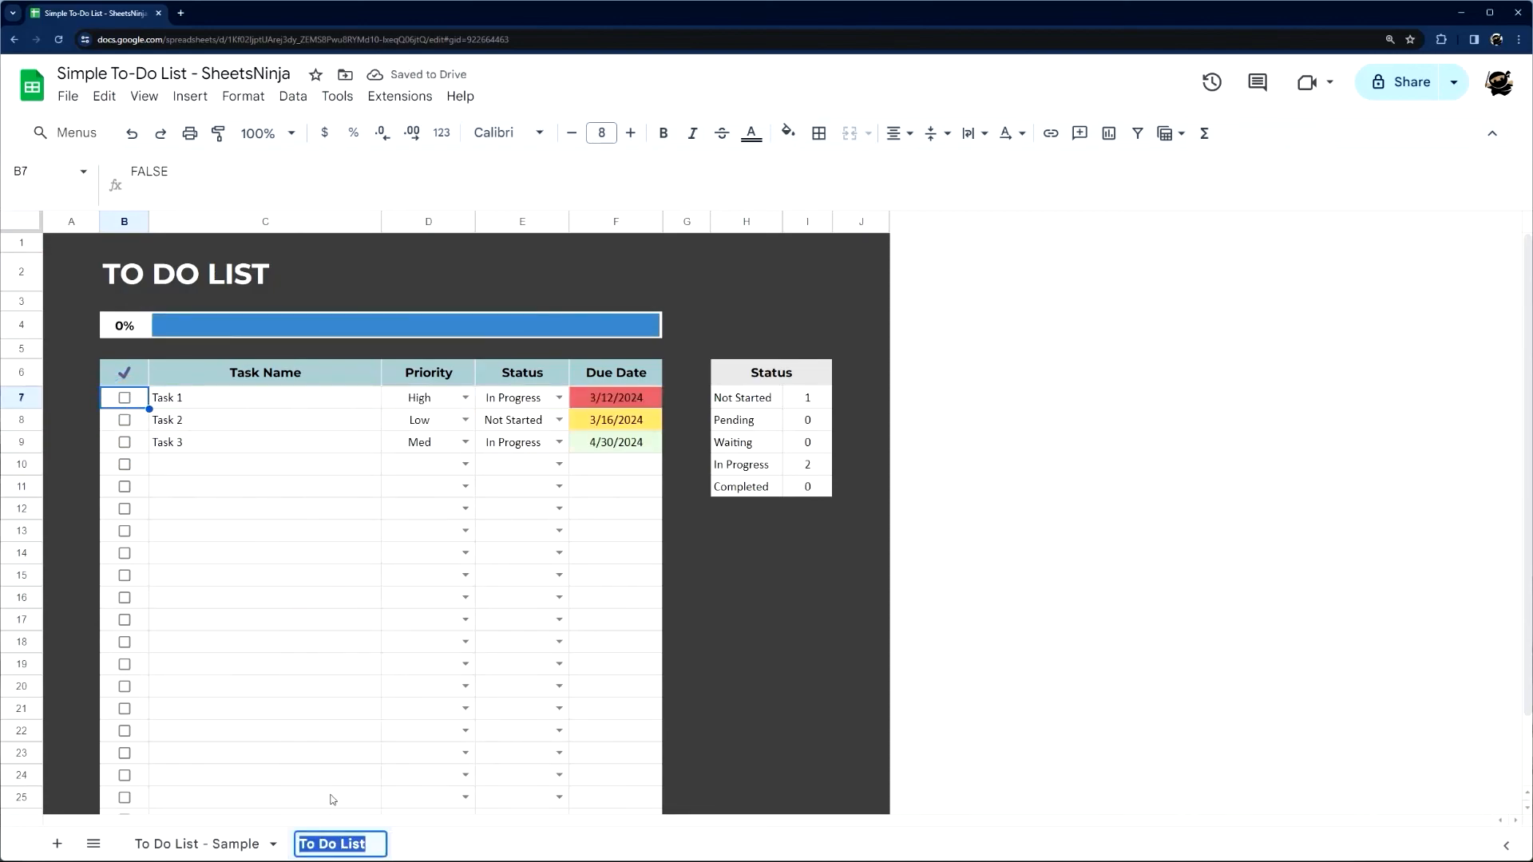
{"action": "type", "text": "Tod"}
{"action": "key", "text": "BackSpace"}
{"action": "key", "text": "BackSpace"}
{"action": "key", "text": "BackSpace"}
{"action": "type", "text": "3/12/24"}
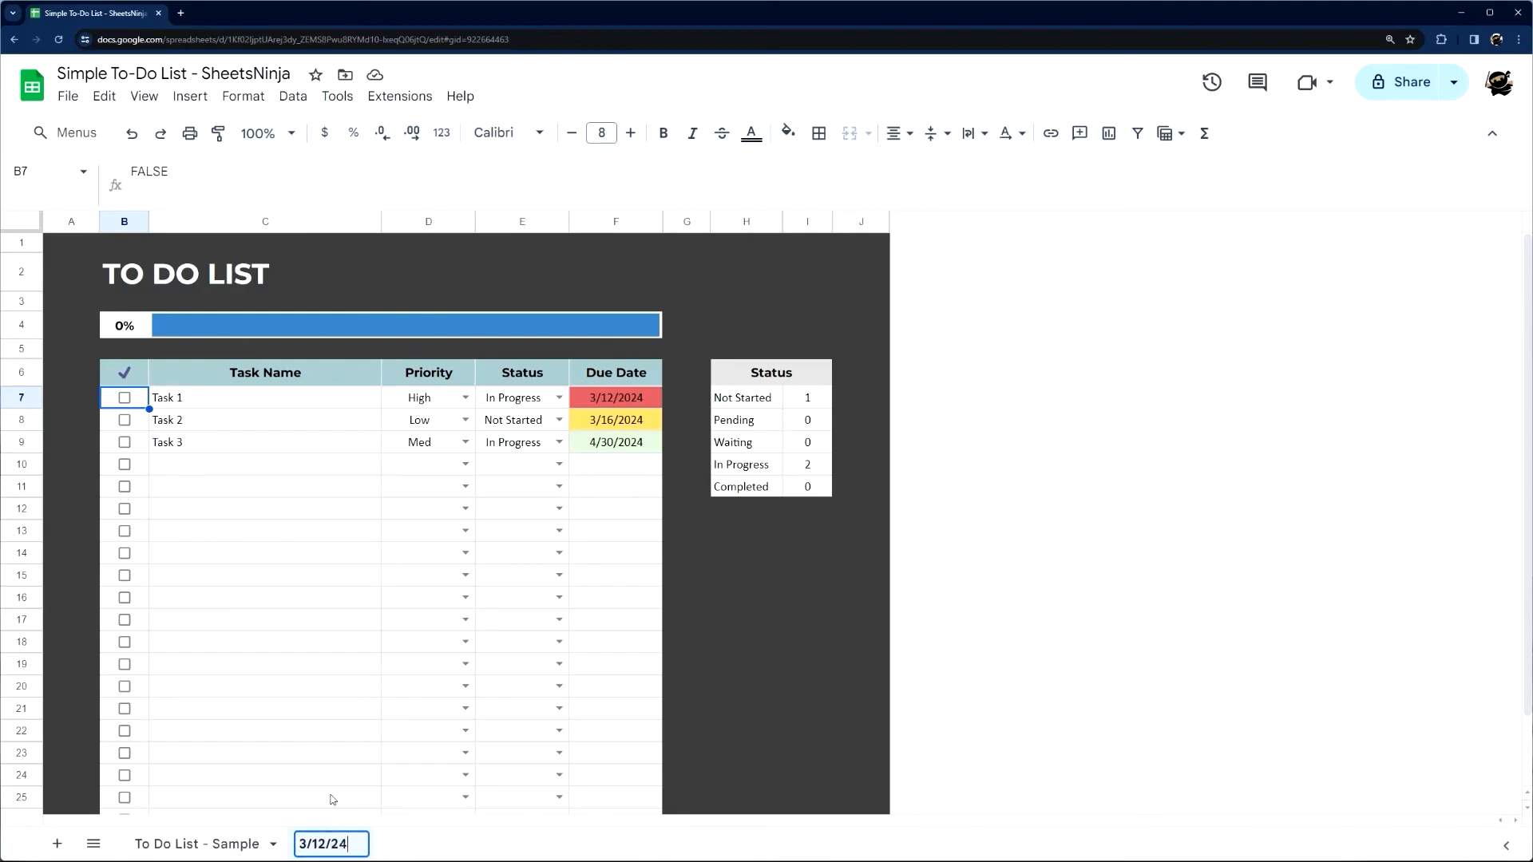
{"action": "key", "text": "Return"}
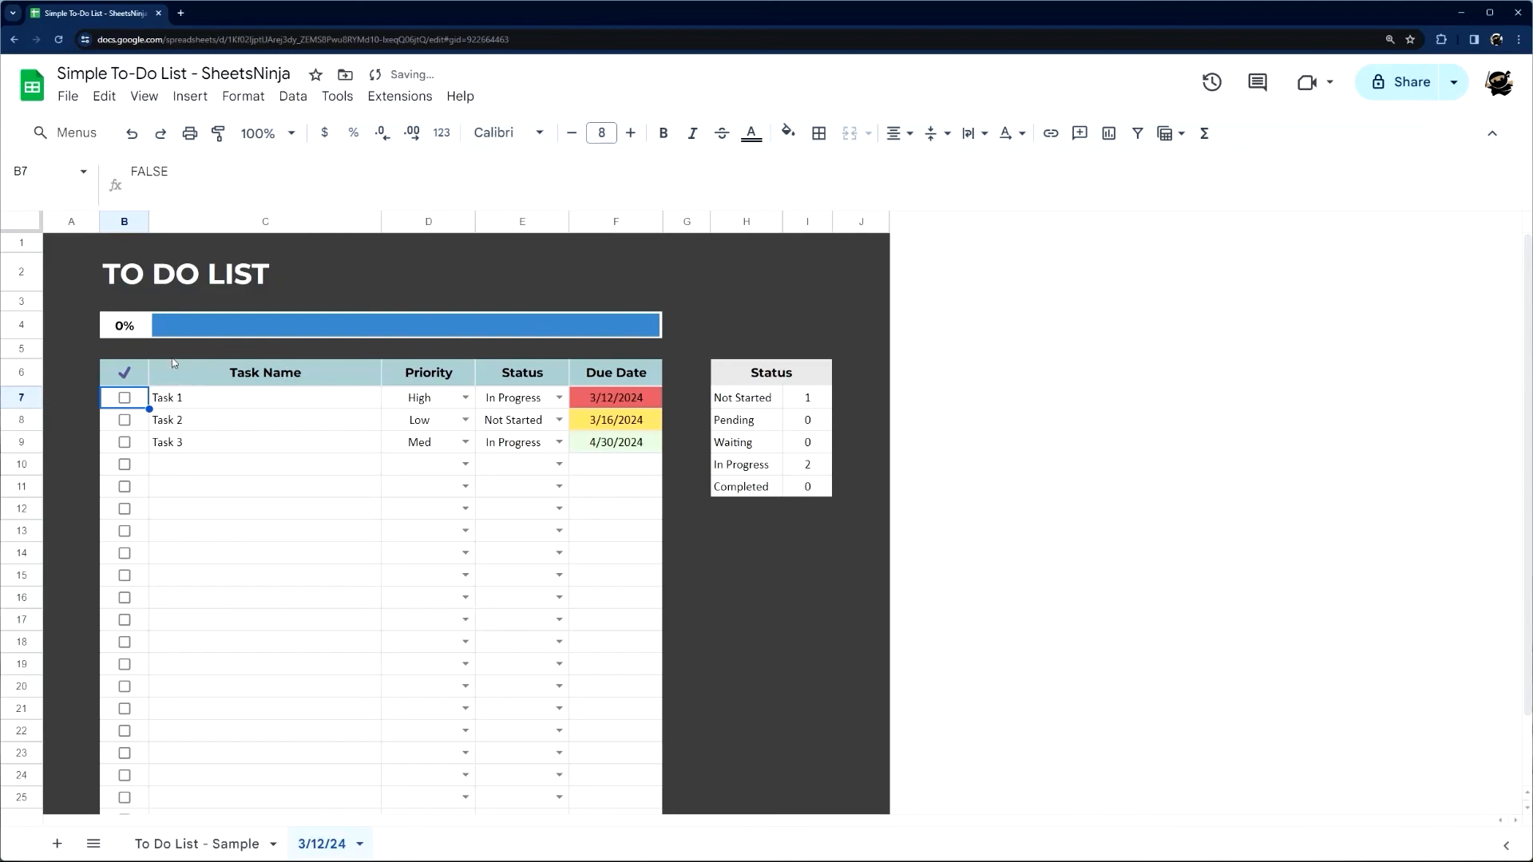
Mark Task 1 and Task 2 as complete on the 3/12/24 sheet, and clear both checkmarks again
{"action": "left_click", "coordinate": [127, 399]}
{"action": "left_click", "coordinate": [125, 420]}
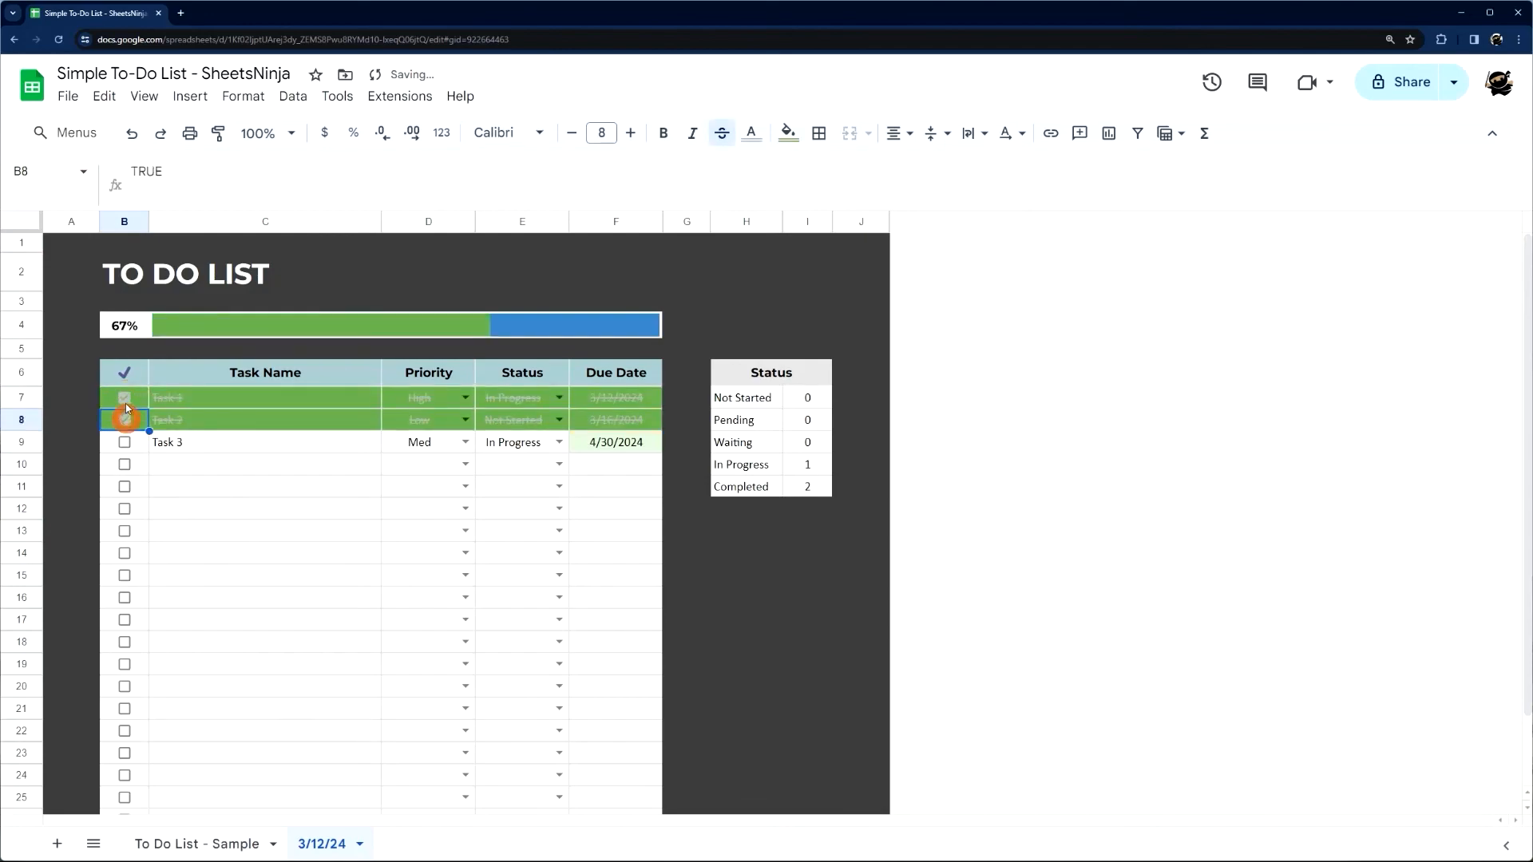
{"action": "left_click", "coordinate": [124, 400]}
{"action": "left_click", "coordinate": [123, 420]}
Duplicate the 3/12/24 sheet and rename the copy as Mon 3/13
{"action": "left_click", "coordinate": [359, 844]}
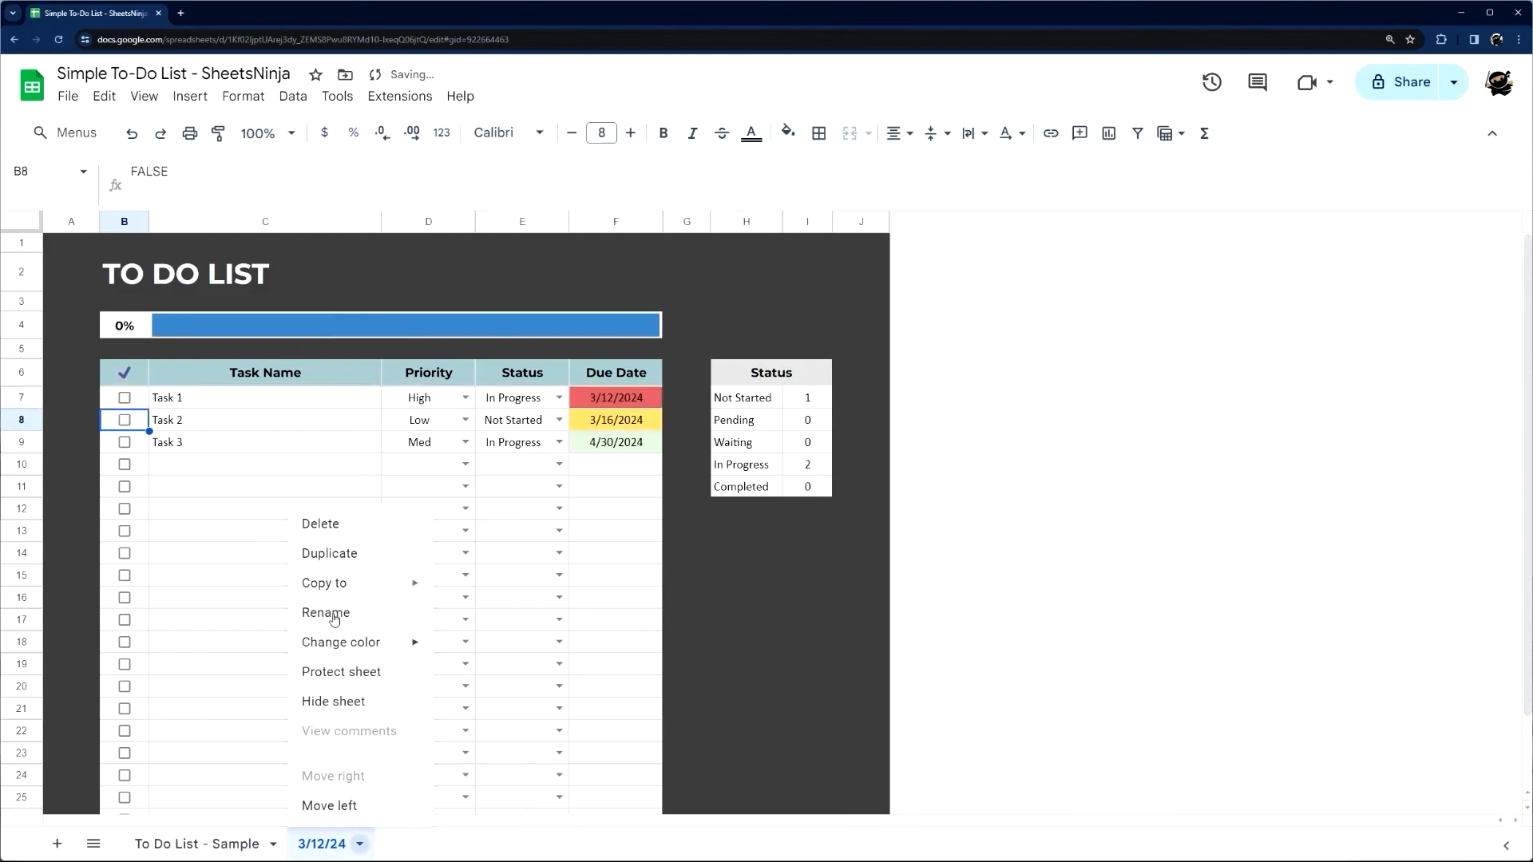
{"action": "left_click", "coordinate": [327, 554]}
{"action": "right_click", "coordinate": [436, 844]}
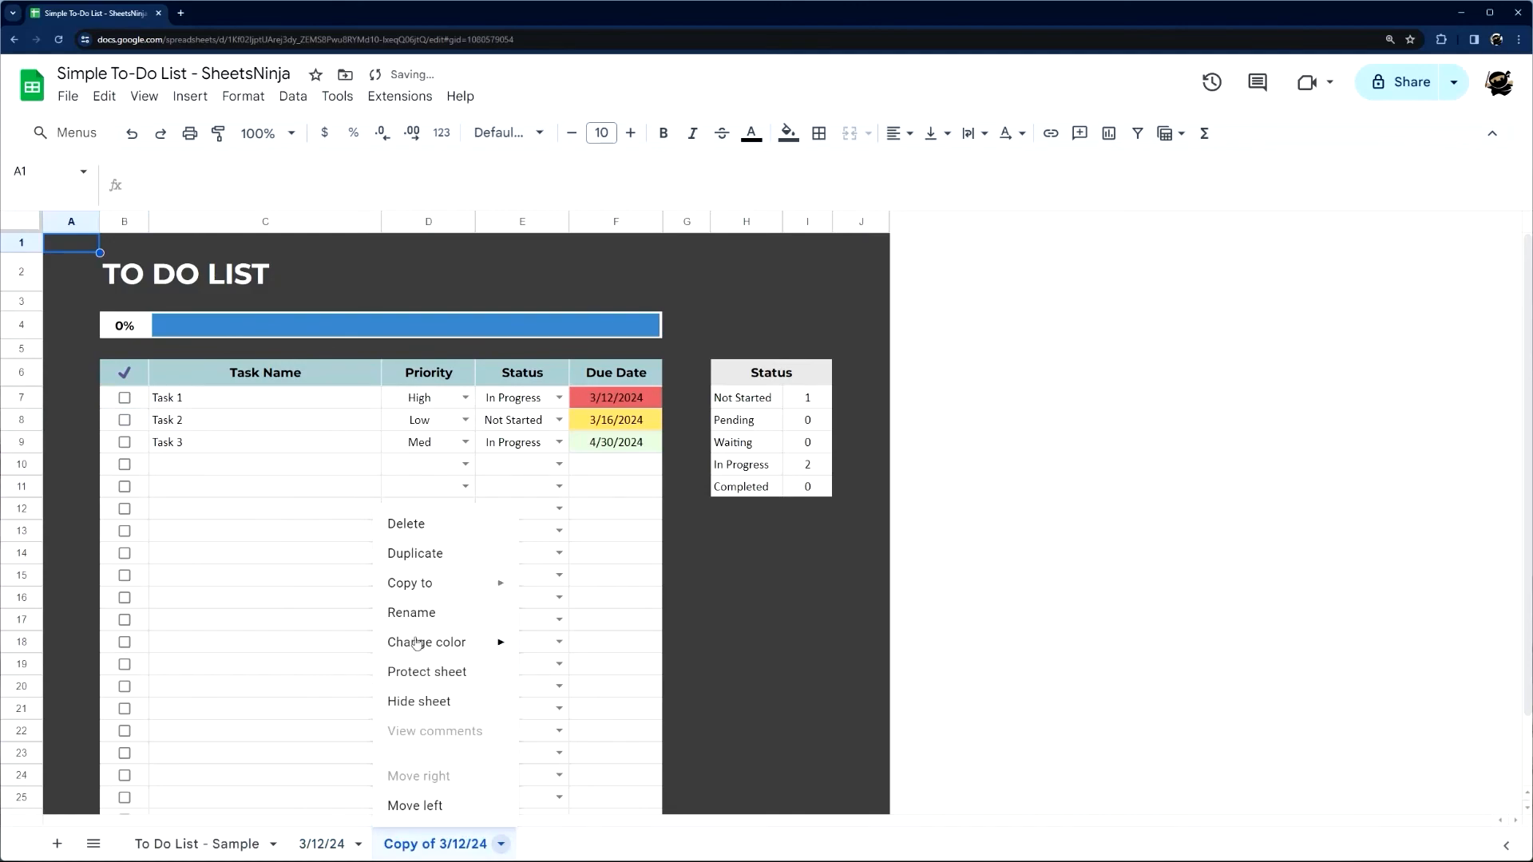
{"action": "left_click", "coordinate": [416, 615]}
{"action": "type", "text": "3/13/2"}
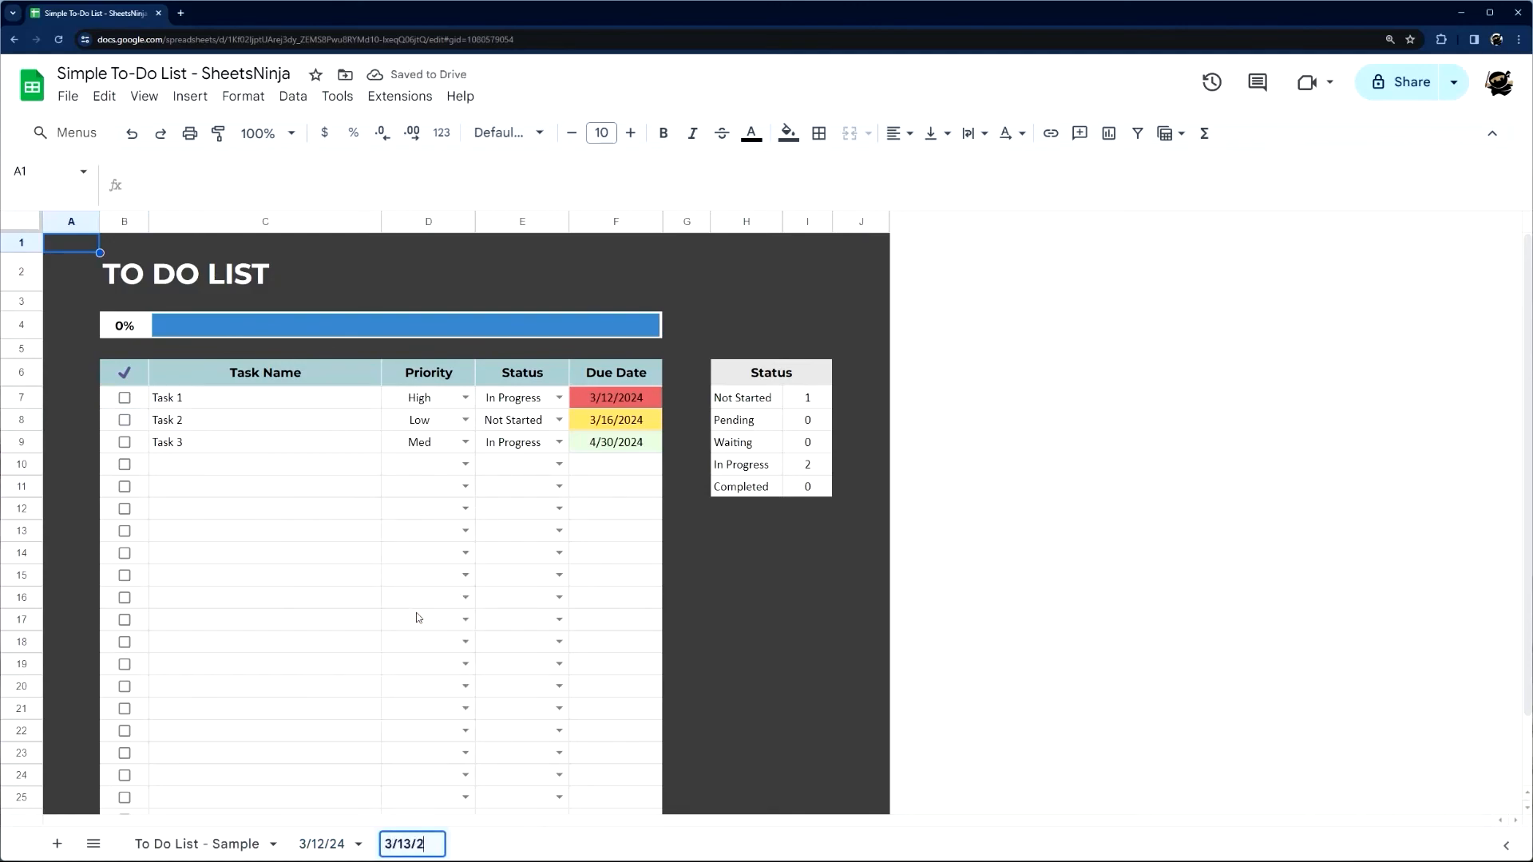
{"action": "type", "text": "34"}
{"action": "key", "text": "BackSpace"}
{"action": "key", "text": "BackSpace"}
{"action": "type", "text": "4"}
{"action": "key", "text": "Return"}
{"action": "type", "text": "Mo"}
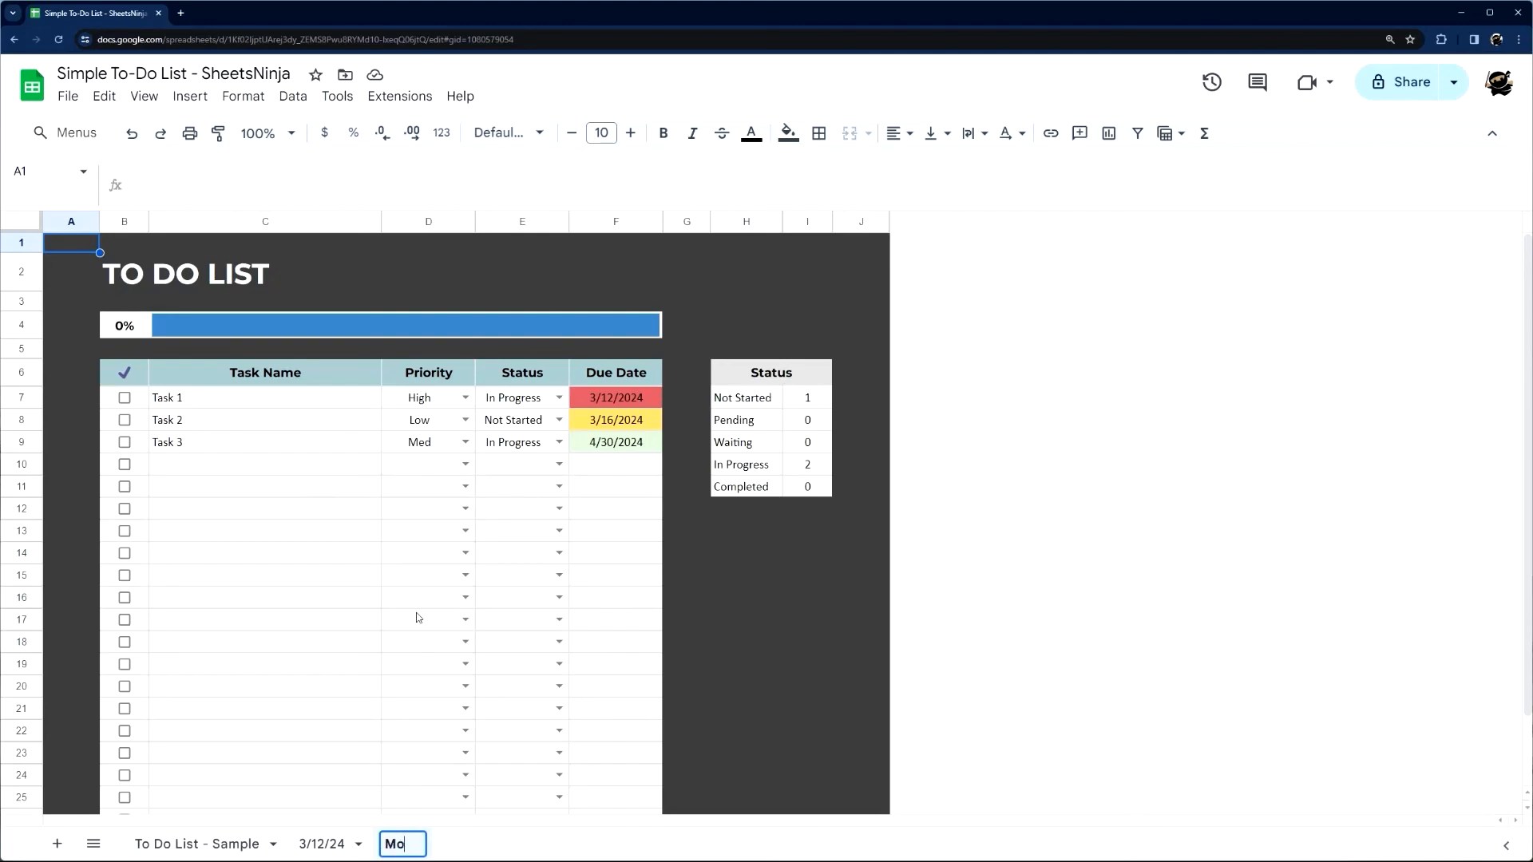
{"action": "type", "text": "n 3/13"}
{"action": "key", "text": "Return"}
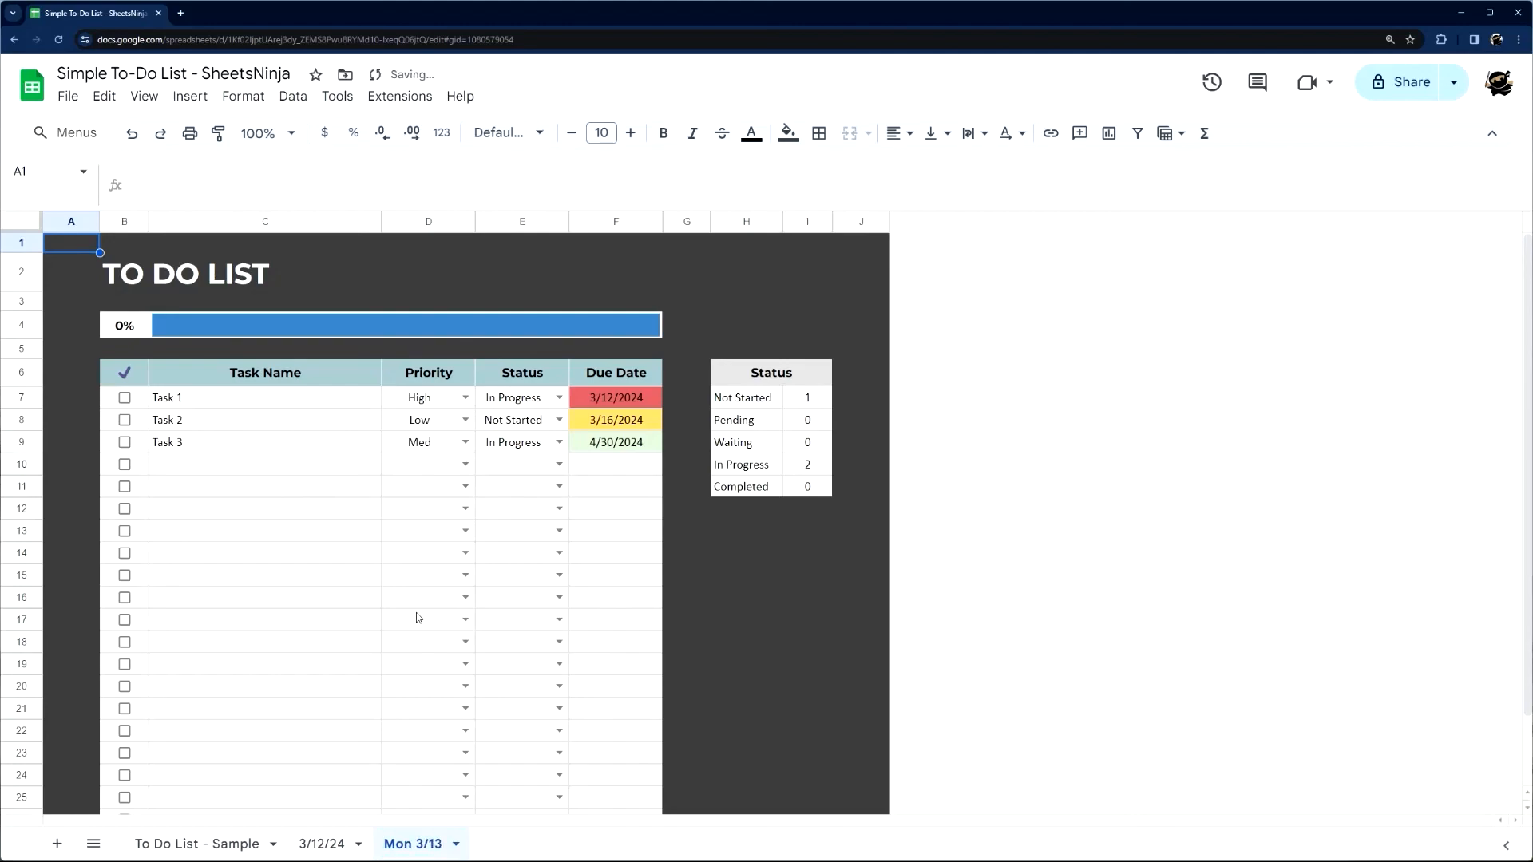
Correct the weekday in the Mon 3/13 sheet's name so that it reads Wed 3/13
{"action": "left_click", "coordinate": [322, 844]}
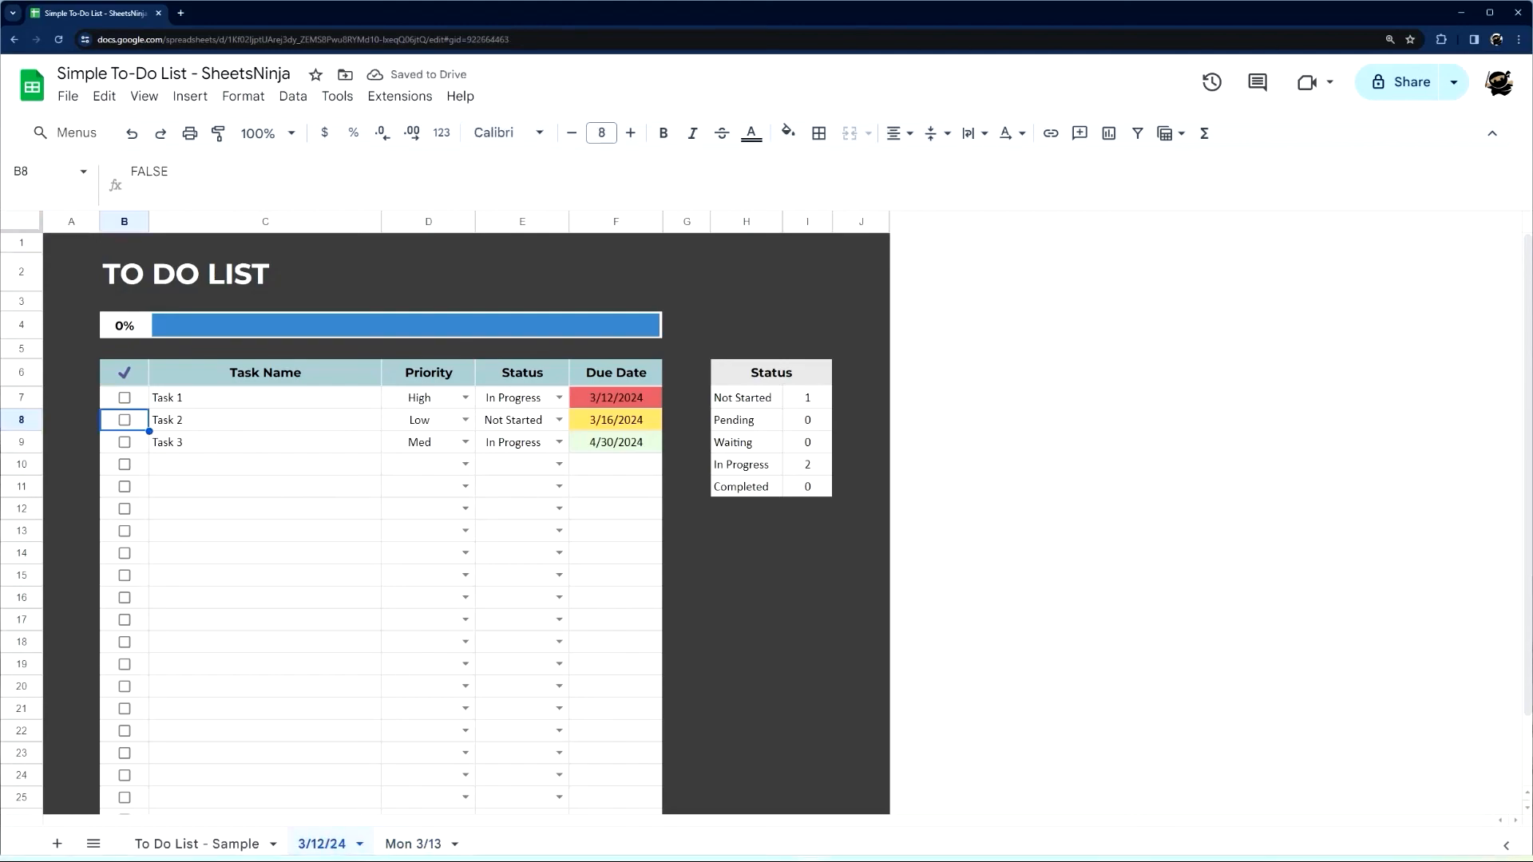
{"action": "right_click", "coordinate": [422, 842]}
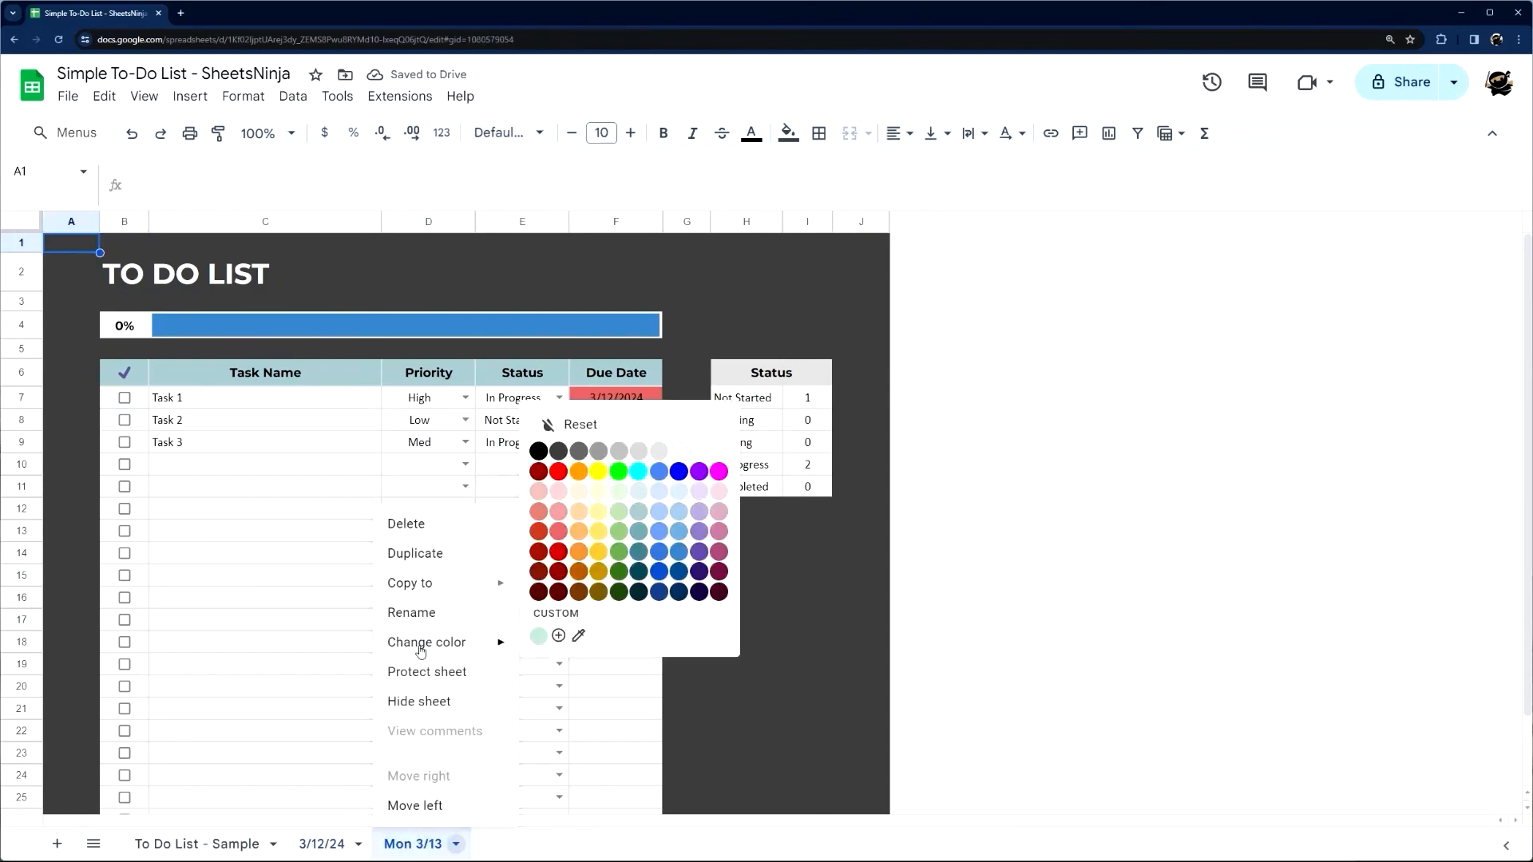
{"action": "left_click", "coordinate": [411, 613]}
{"action": "key", "text": "Home"}
{"action": "type", "text": "Wed"}
{"action": "key", "text": "Delete"}
{"action": "key", "text": "Delete"}
{"action": "key", "text": "Delete"}
{"action": "key", "text": "Return"}
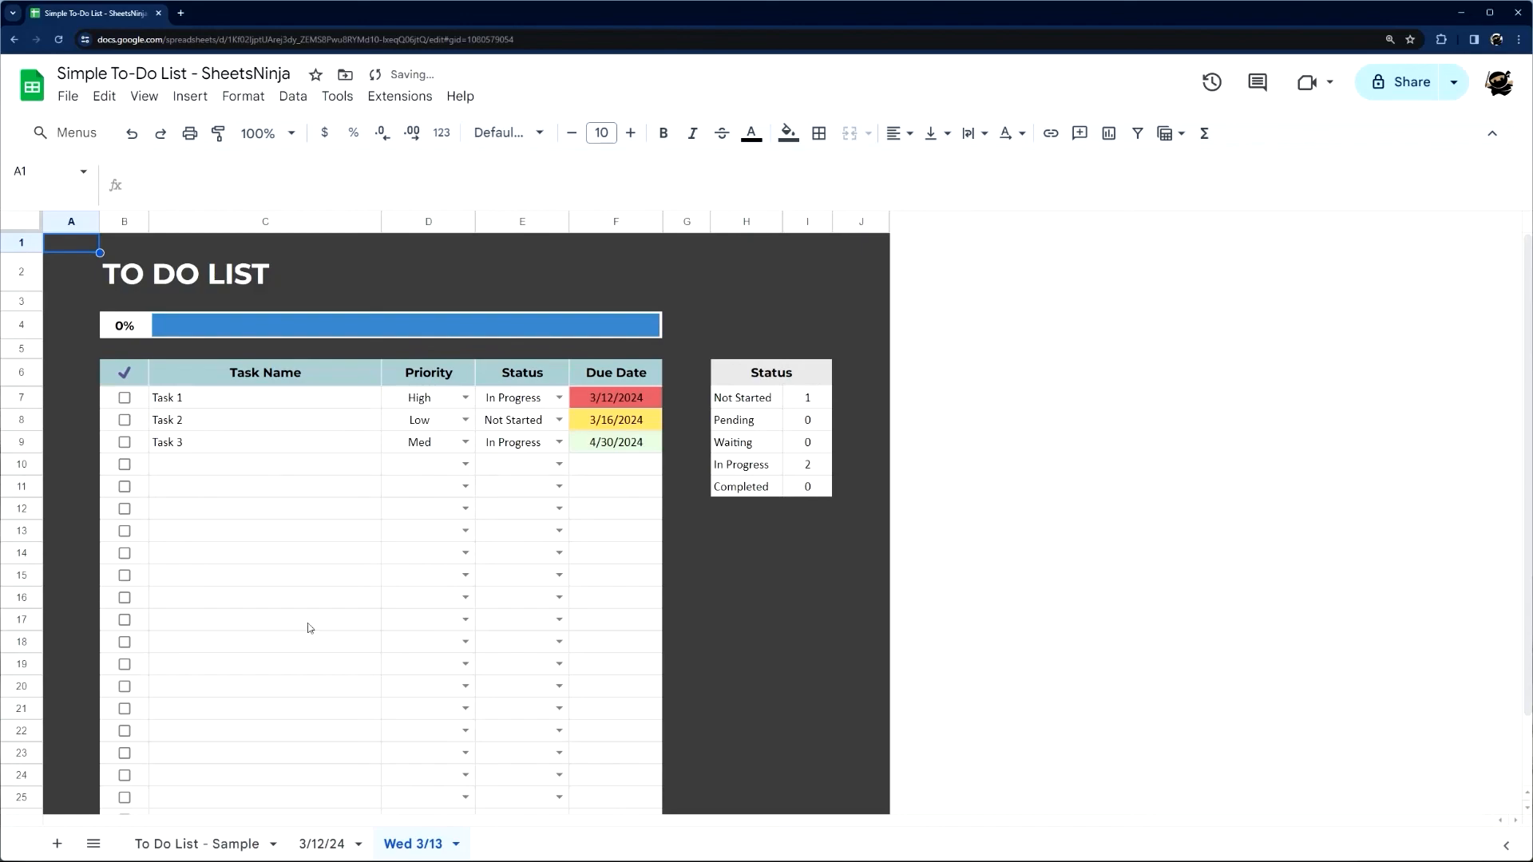
Mark Task 1, Task 2 and Task 3 as complete on the 3/12/24 sheet
{"action": "left_click", "coordinate": [336, 840]}
{"action": "left_click", "coordinate": [123, 397]}
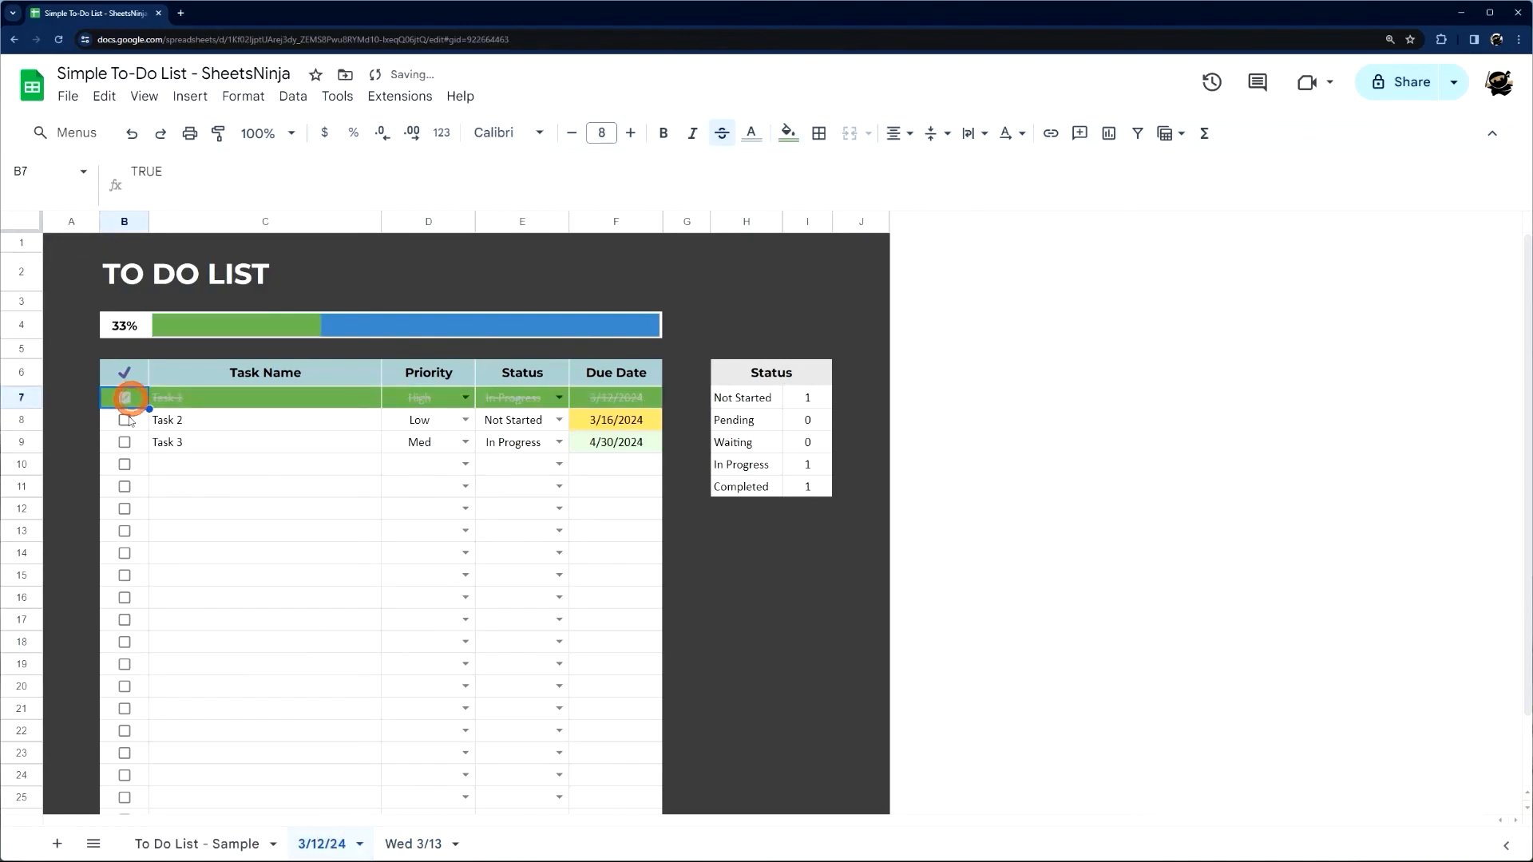
{"action": "left_click", "coordinate": [123, 419]}
{"action": "left_click", "coordinate": [124, 441]}
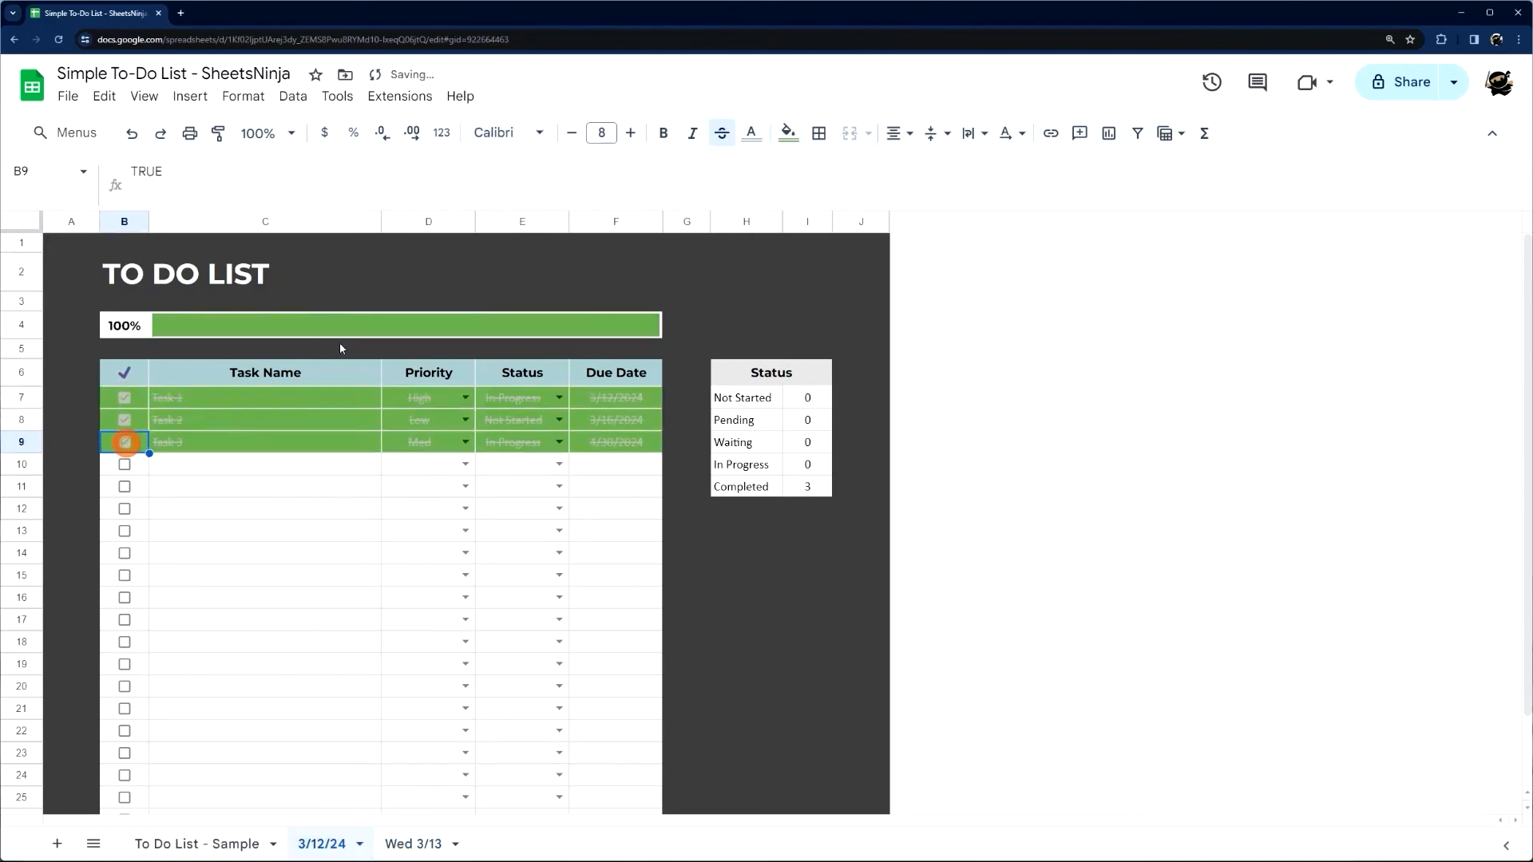
Add Task 4 as a new task name in C10 of the Wed 3/13 sheet
{"action": "left_click", "coordinate": [413, 844]}
{"action": "left_click", "coordinate": [186, 461]}
{"action": "type", "text": "Tas"}
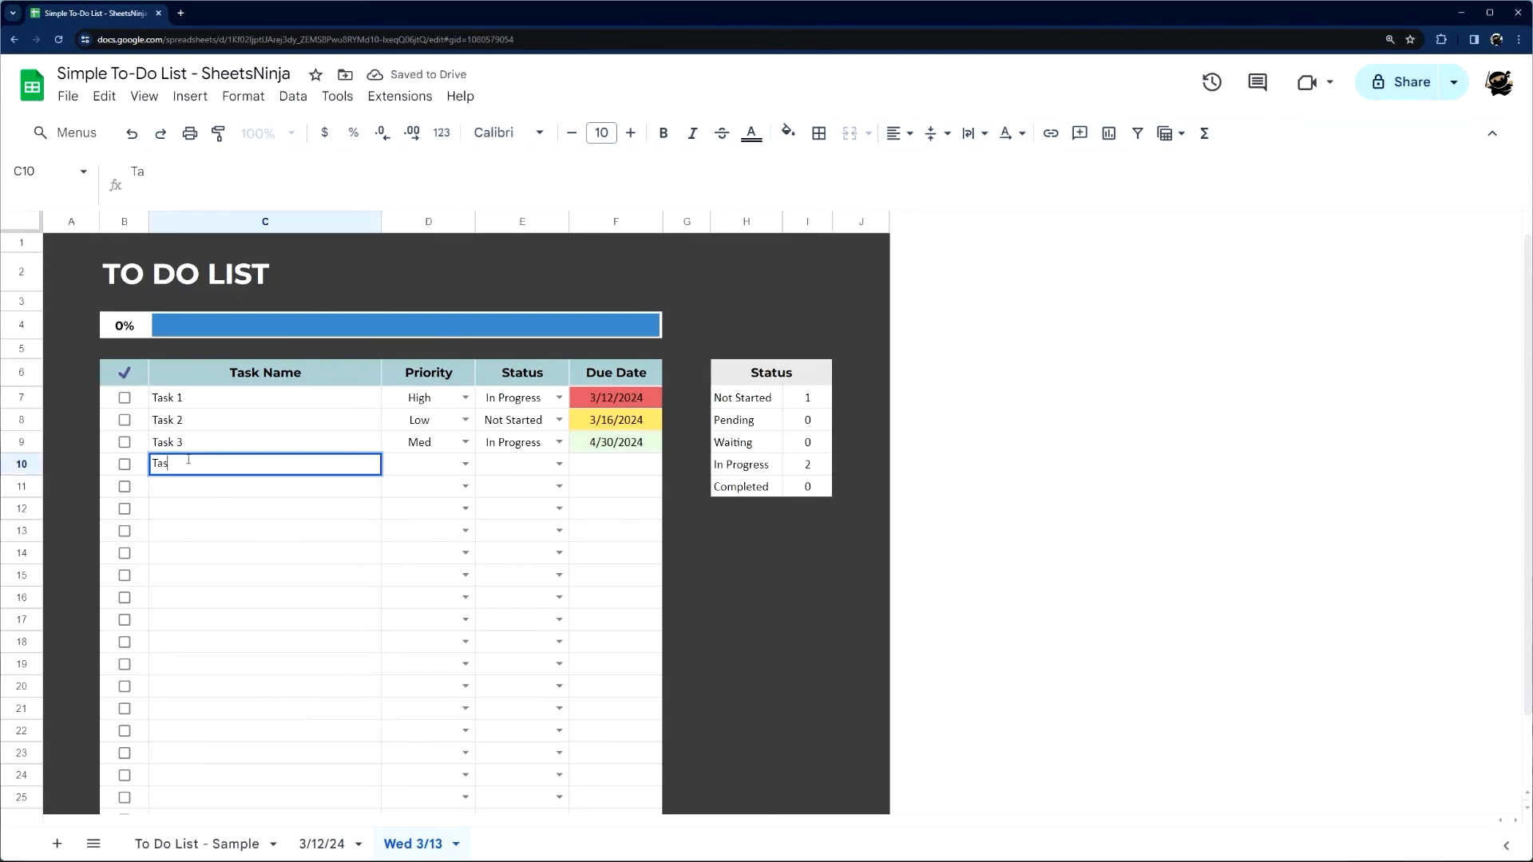
{"action": "type", "text": "k 4"}
{"action": "key", "text": "Return"}
{"action": "key", "text": "Up"}
{"action": "type", "text": "Task 4"}
{"action": "key", "text": "Return"}
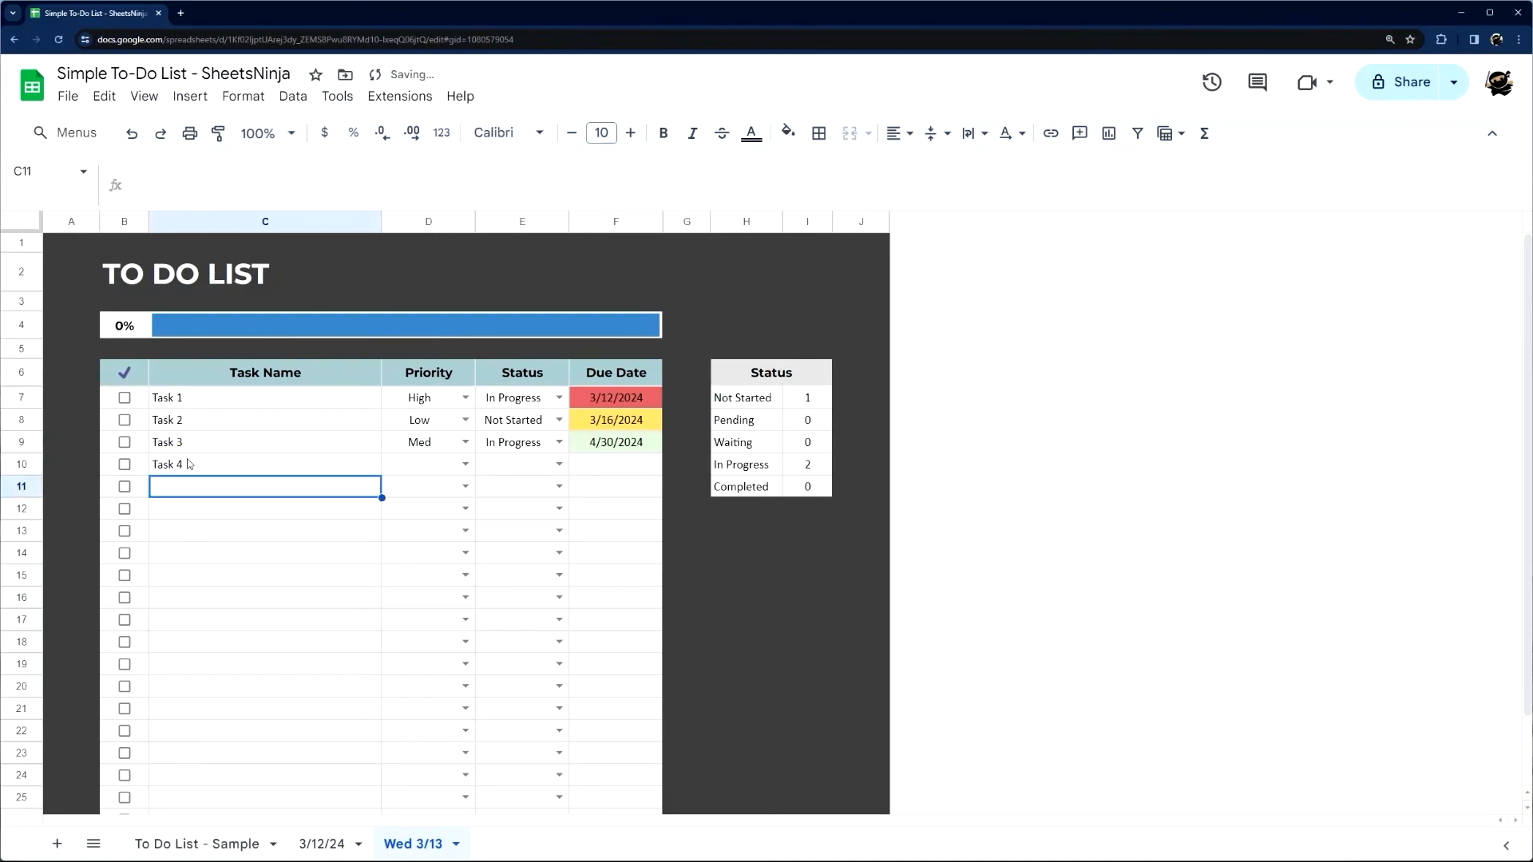
Compare the 3/12/24 and Wed 3/13 sheets, and duplicate the Wed 3/13 sheet
{"action": "left_click", "coordinate": [322, 844]}
{"action": "left_click", "coordinate": [412, 844]}
{"action": "right_click", "coordinate": [414, 842]}
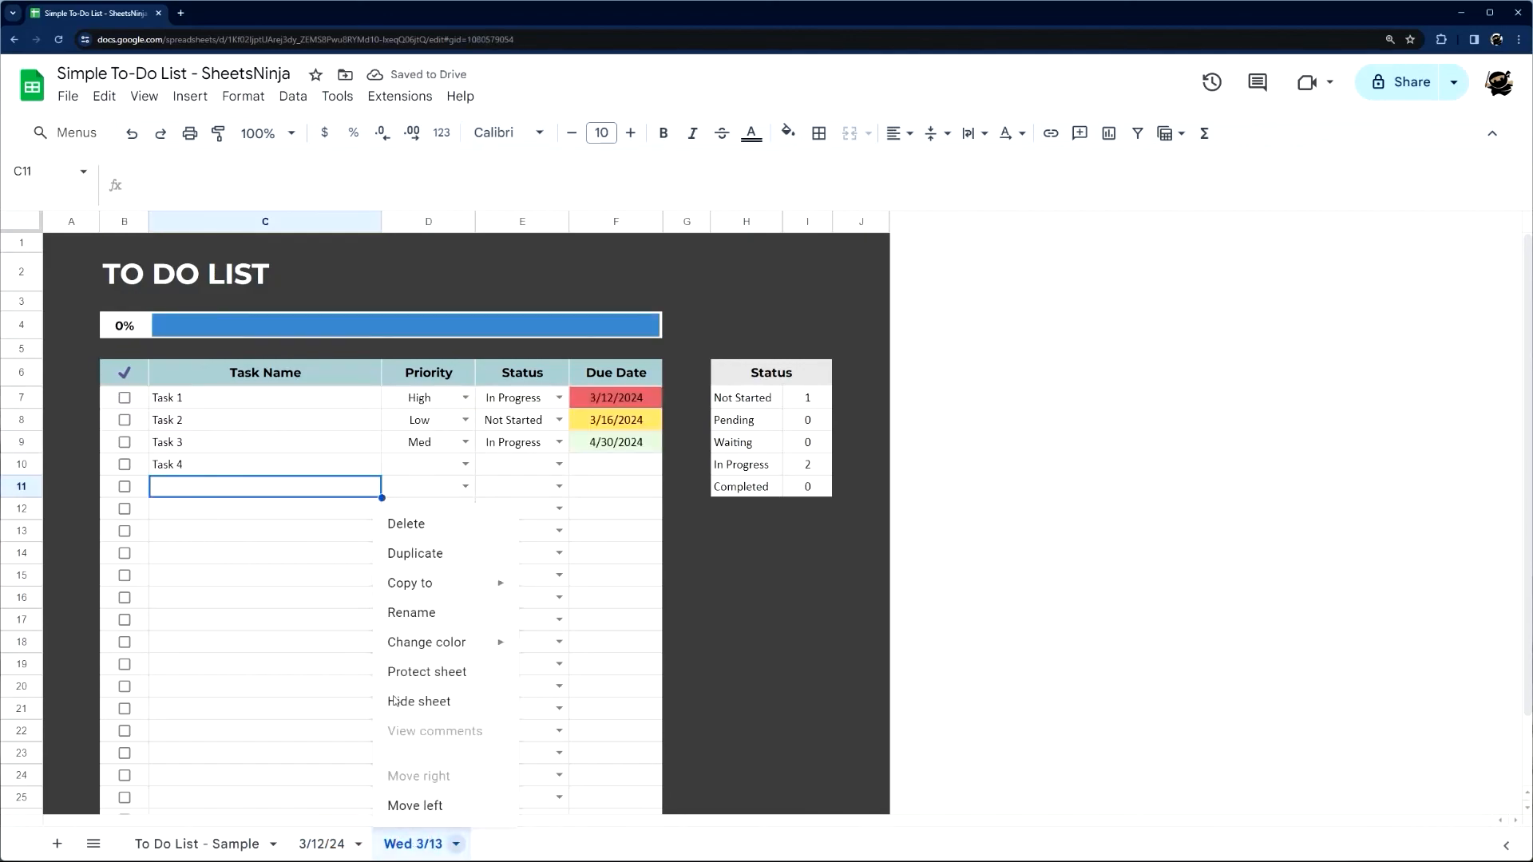
{"action": "left_click", "coordinate": [451, 557]}
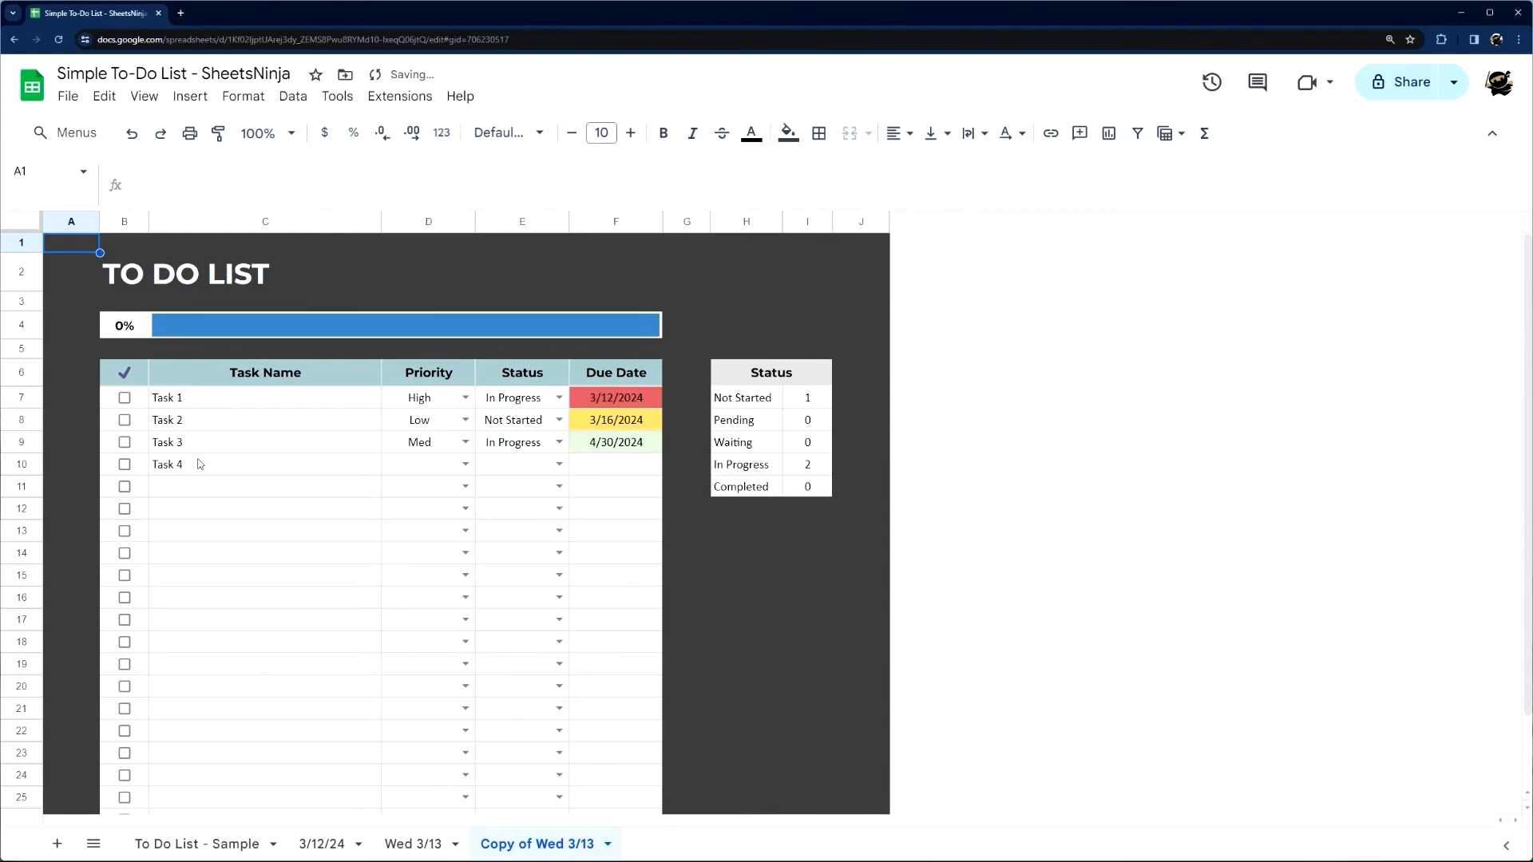
Delete the duplicated copy of Wed 3/13 and the Wed 3/13 sheet itself
{"action": "right_click", "coordinate": [513, 850]}
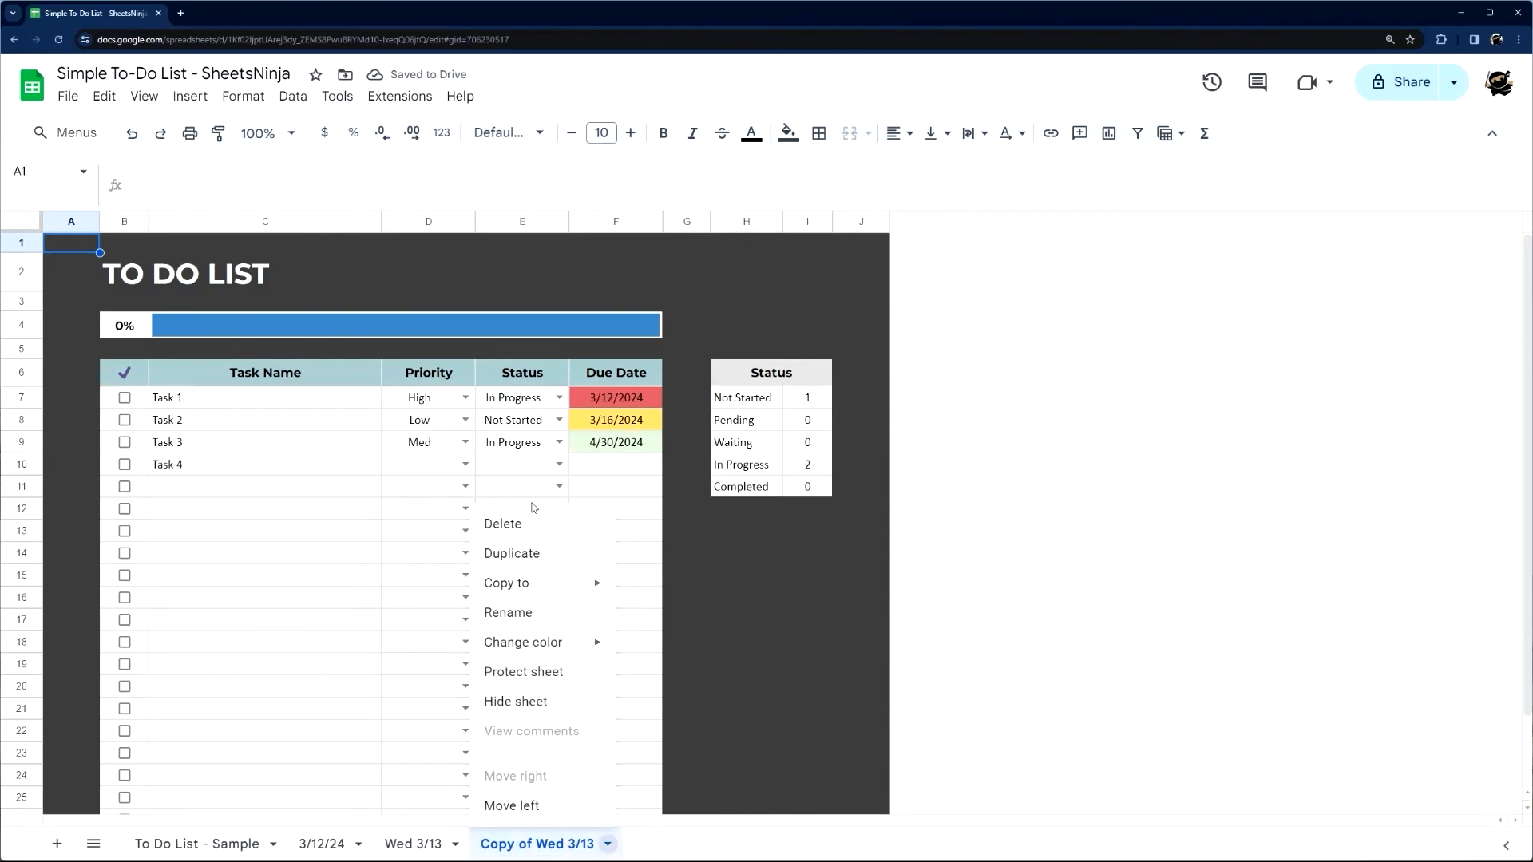
{"action": "left_click", "coordinate": [519, 525]}
{"action": "left_click", "coordinate": [966, 500]}
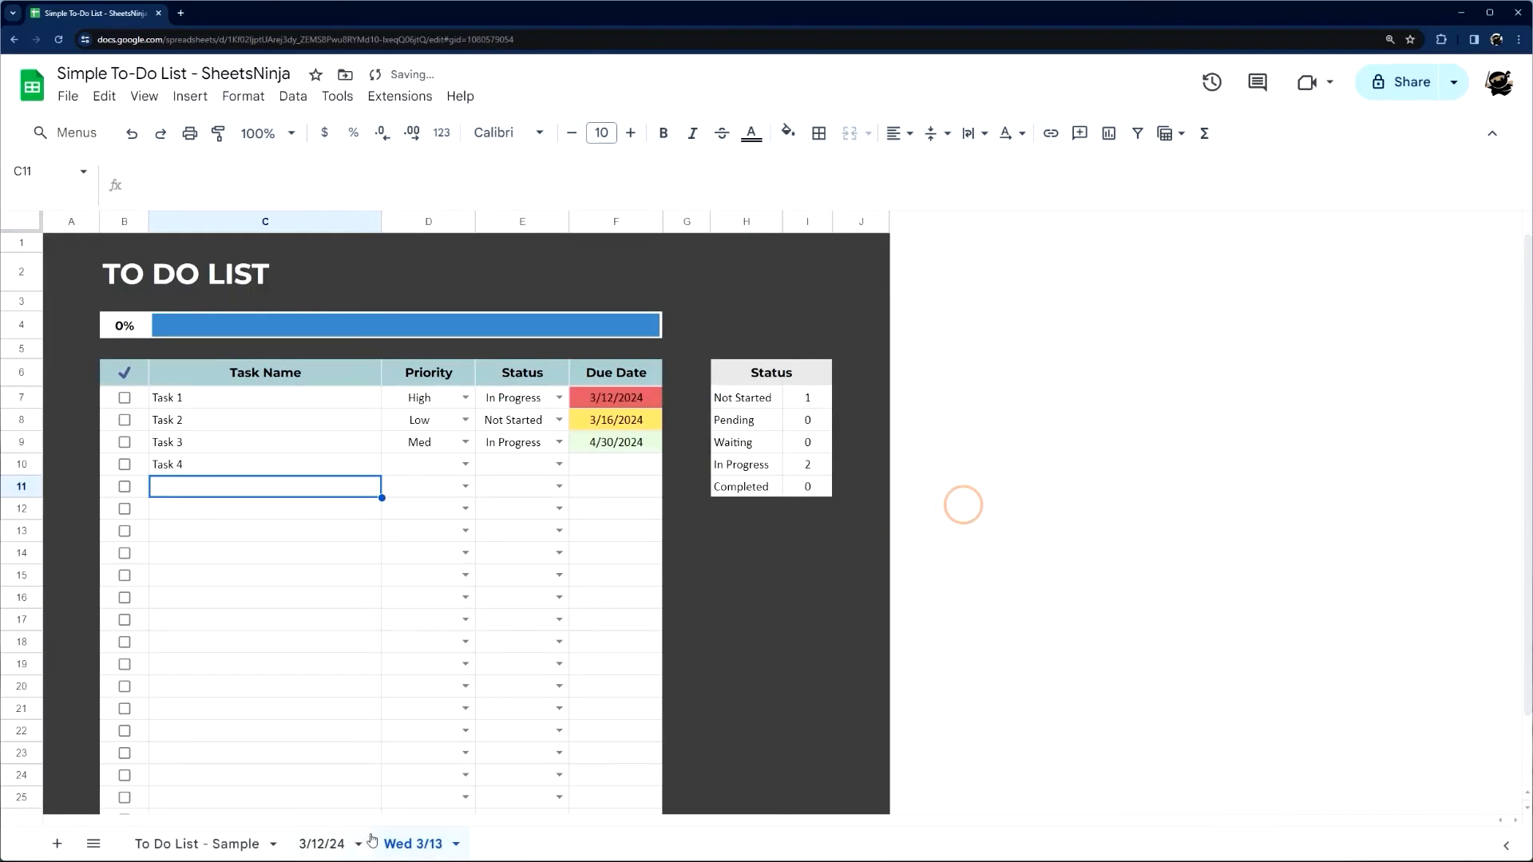
{"action": "left_click", "coordinate": [406, 524]}
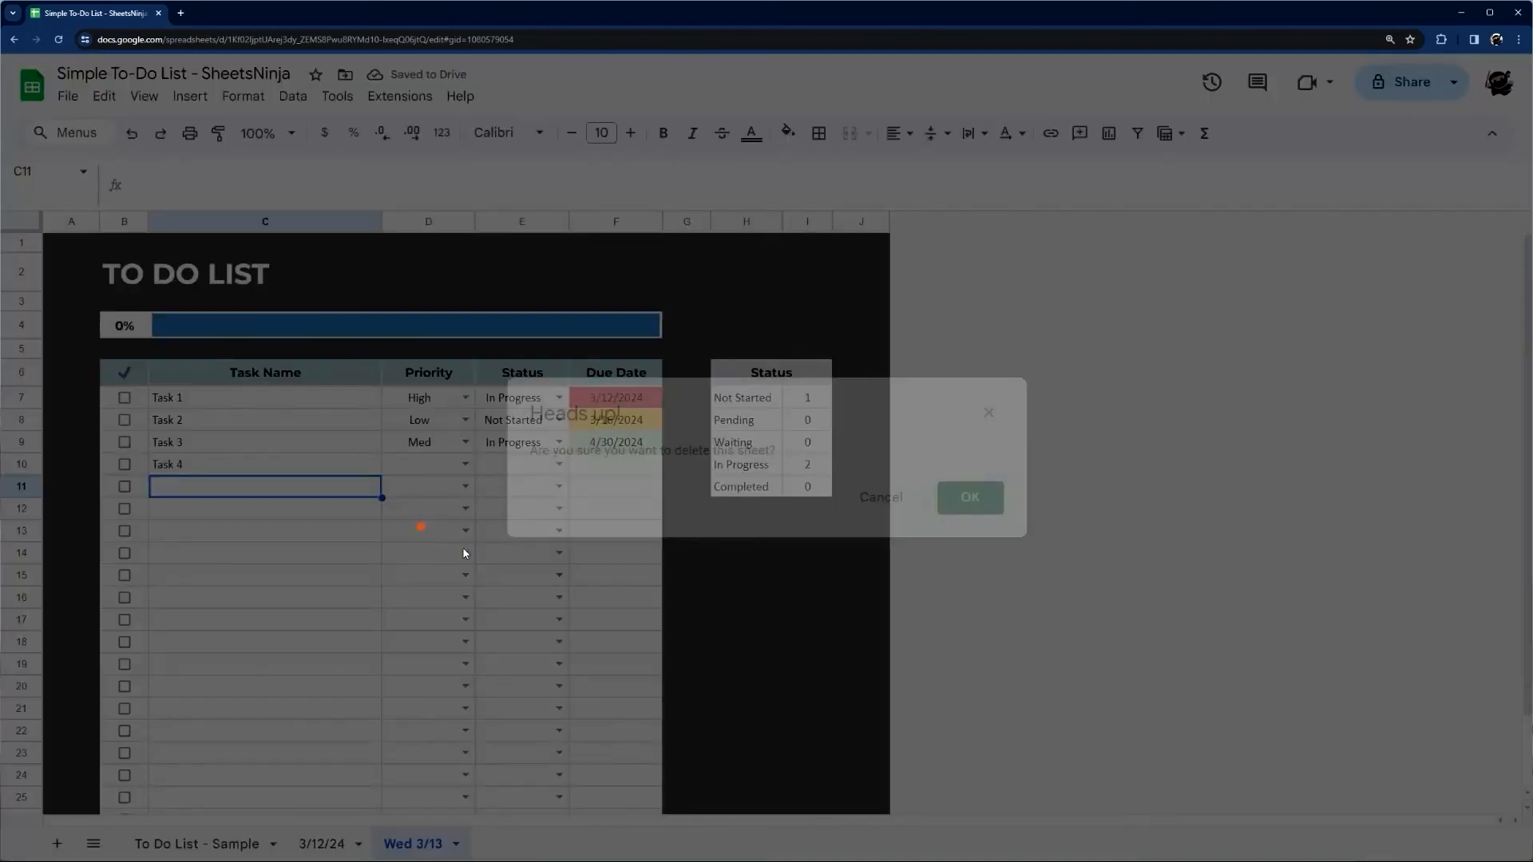
{"action": "left_click", "coordinate": [986, 501]}
Rename the 3/12/24 sheet as To Do List
{"action": "right_click", "coordinate": [321, 844]}
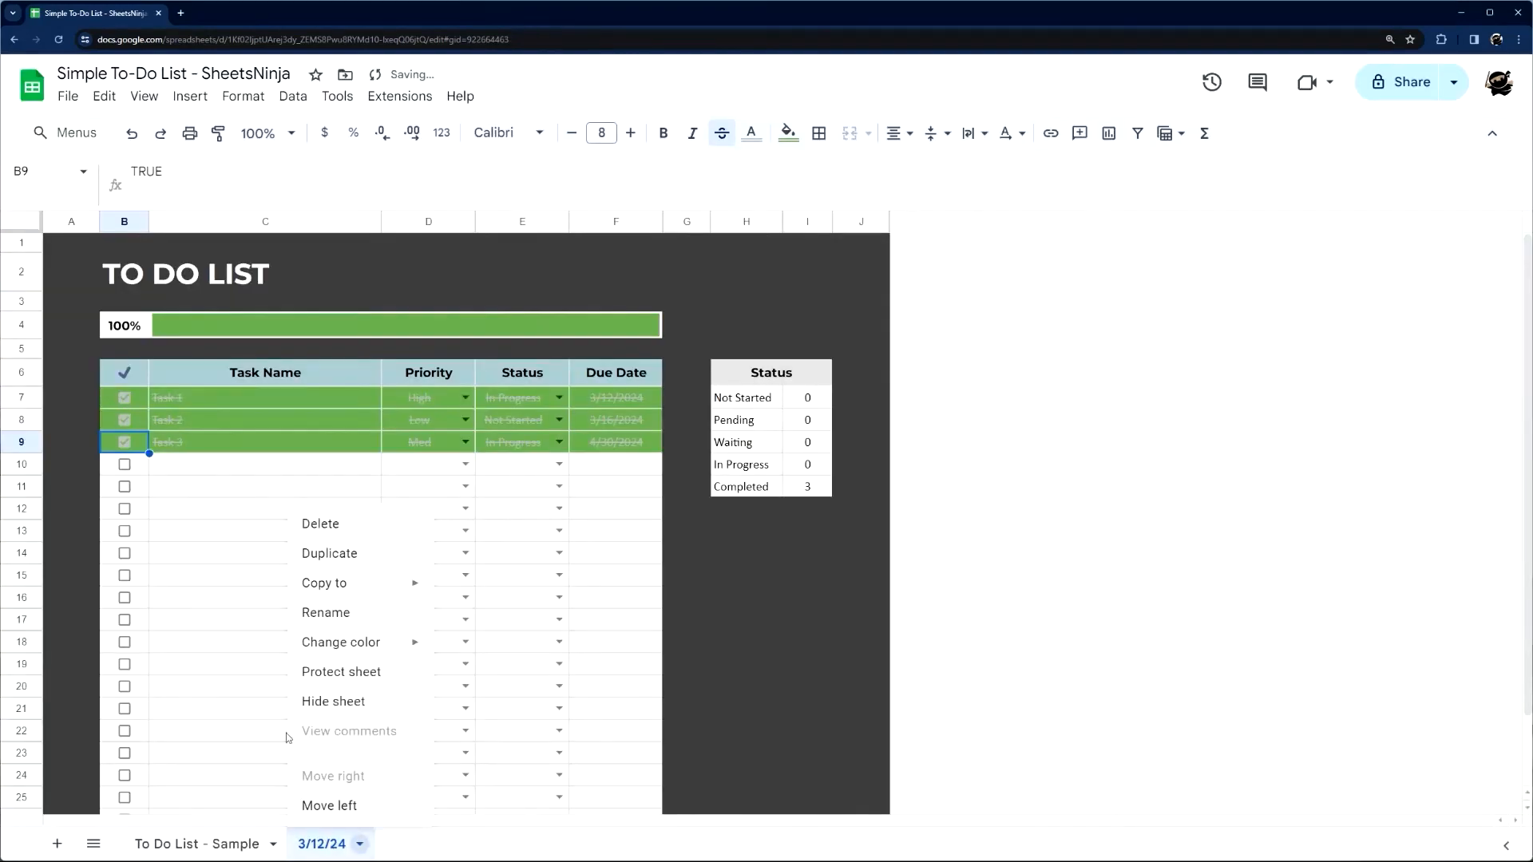
{"action": "left_click", "coordinate": [326, 613]}
{"action": "type", "text": "To Do List"}
{"action": "key", "text": "Return"}
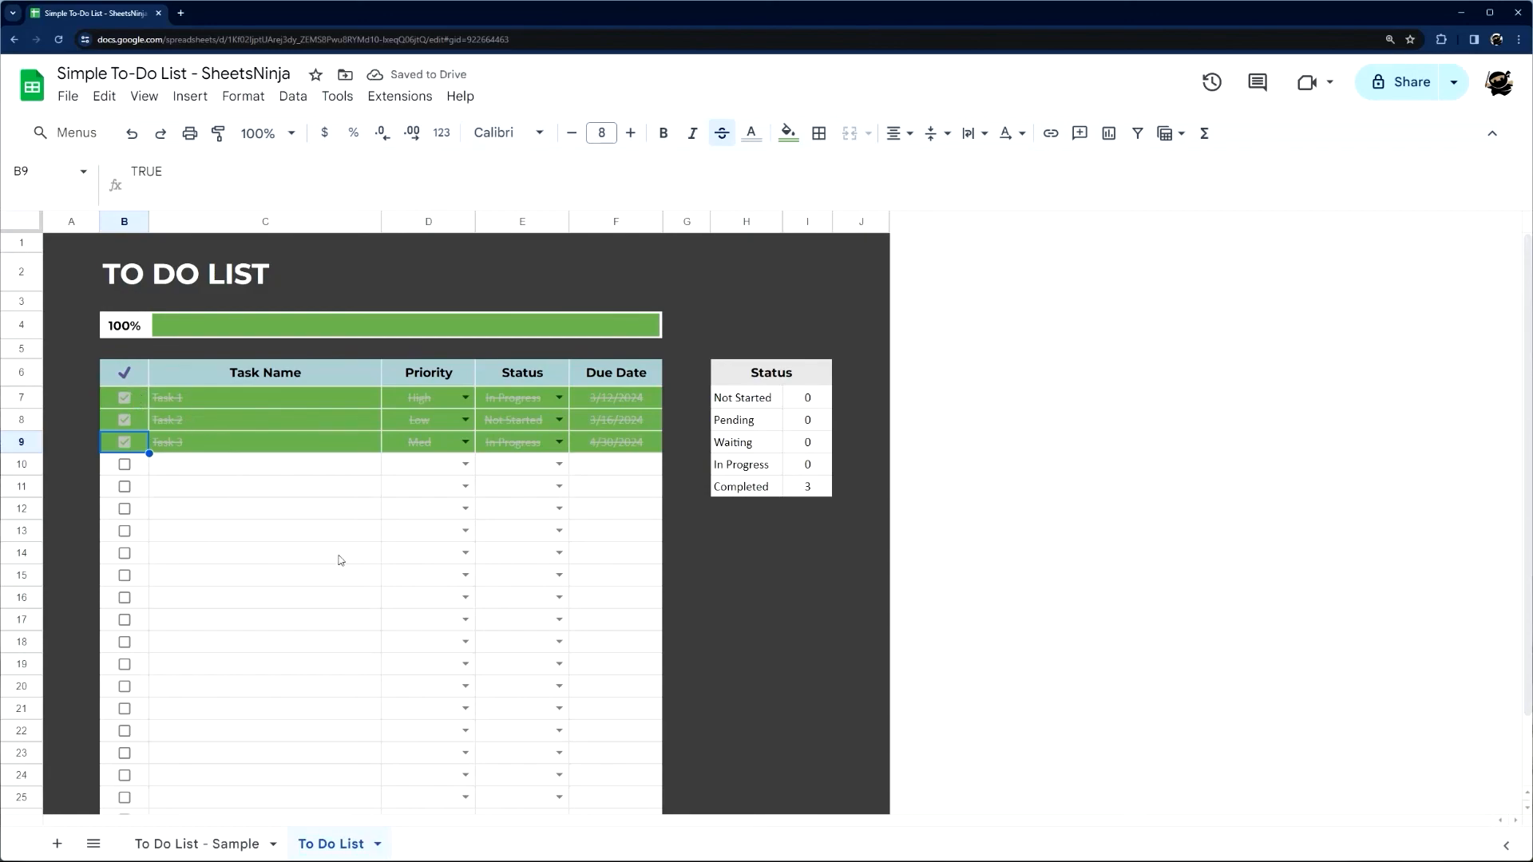
Check the completion boxes of empty rows 10 to 15, and uncheck rows 15 and 14 again
{"action": "left_click", "coordinate": [125, 465]}
{"action": "left_click", "coordinate": [124, 487]}
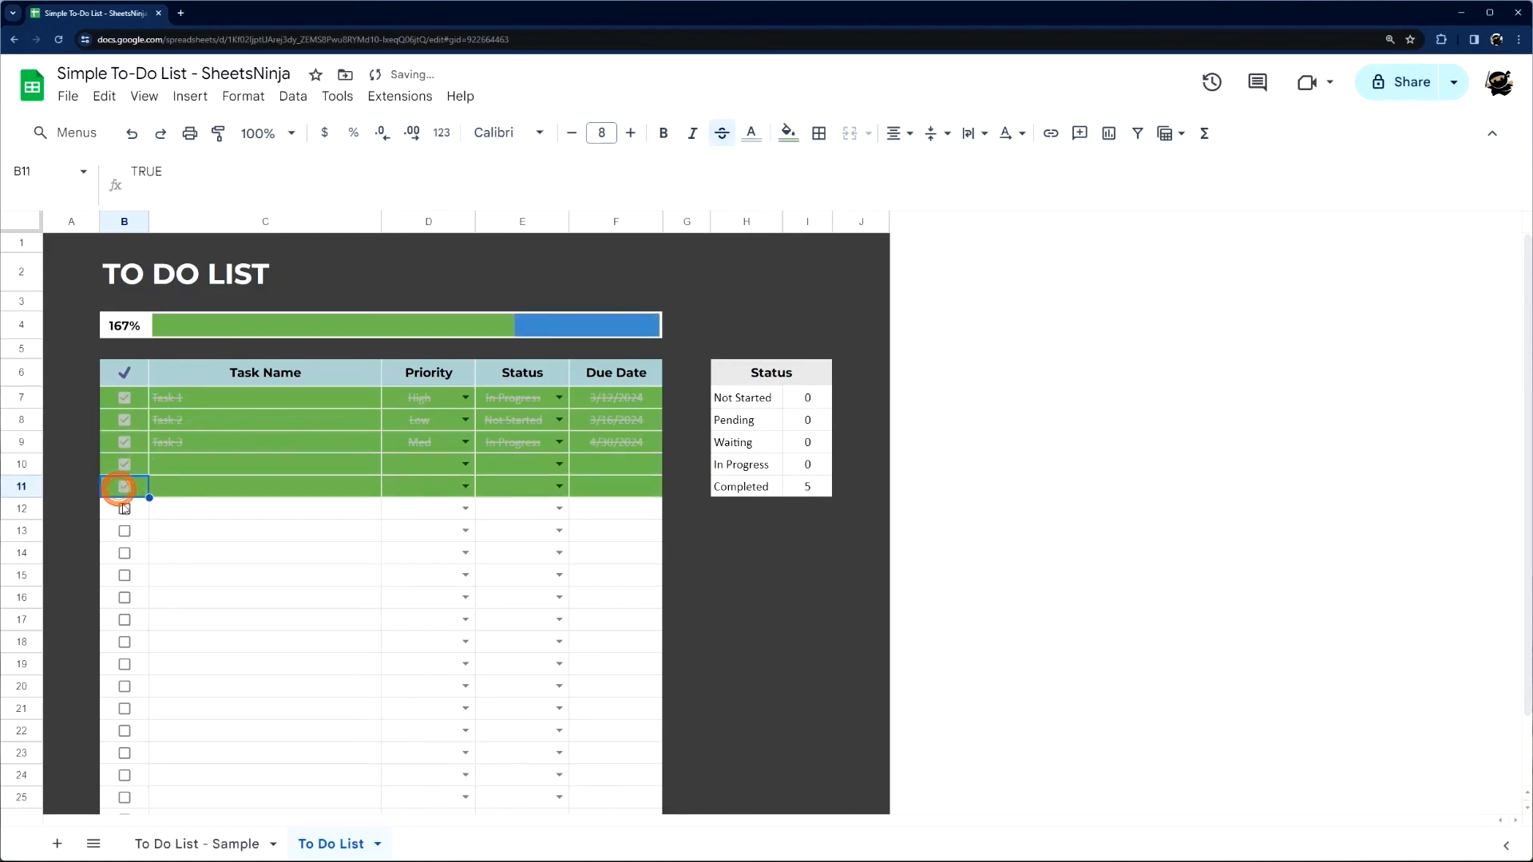
{"action": "left_click", "coordinate": [124, 509]}
{"action": "left_click", "coordinate": [124, 531]}
{"action": "left_click", "coordinate": [124, 553]}
{"action": "left_click", "coordinate": [125, 576]}
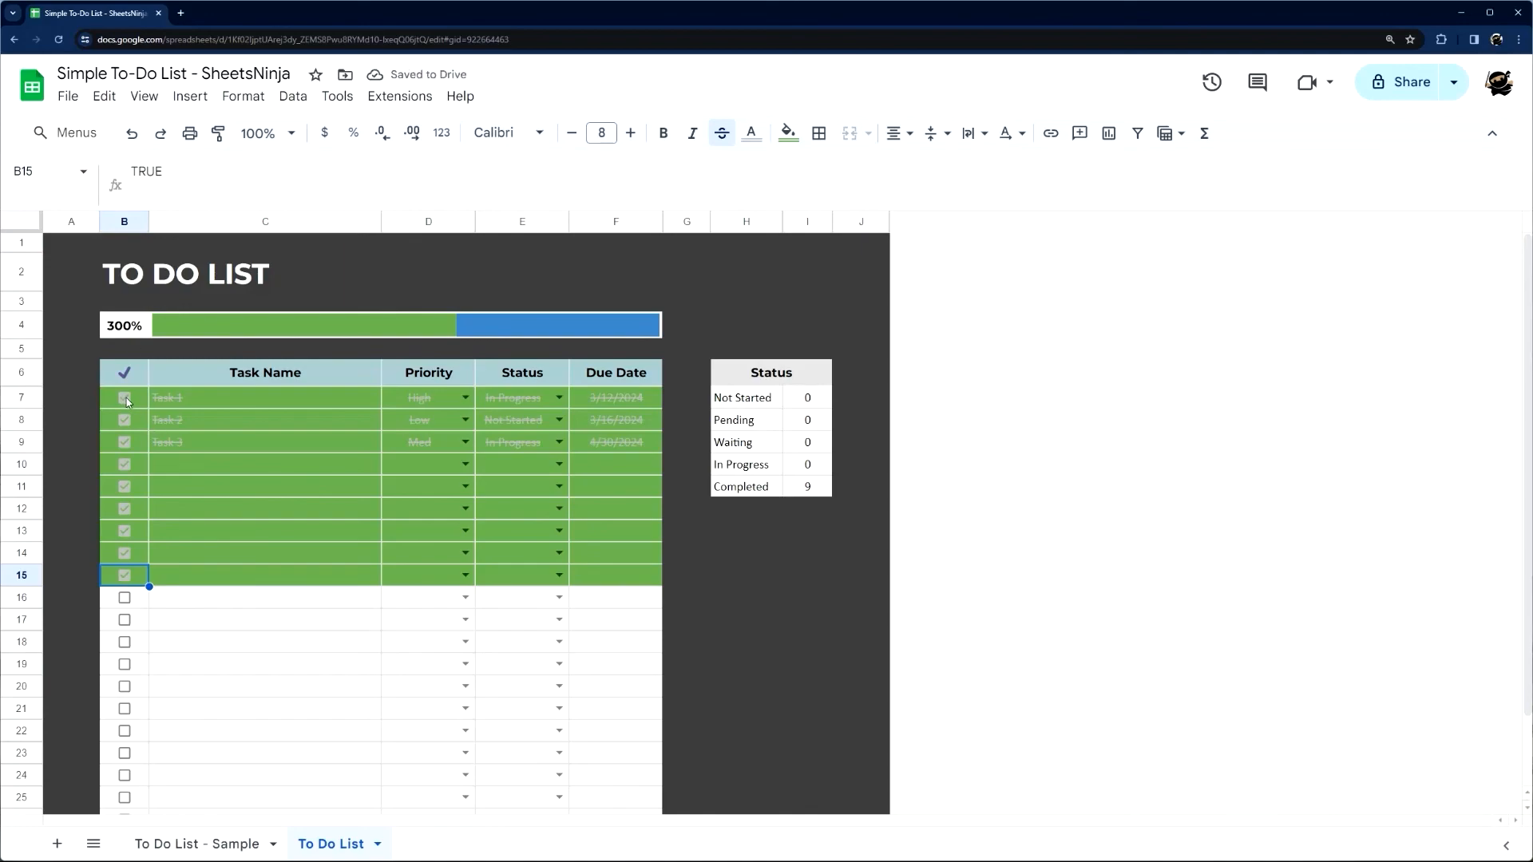
{"action": "left_click", "coordinate": [125, 576]}
{"action": "left_click", "coordinate": [124, 554]}
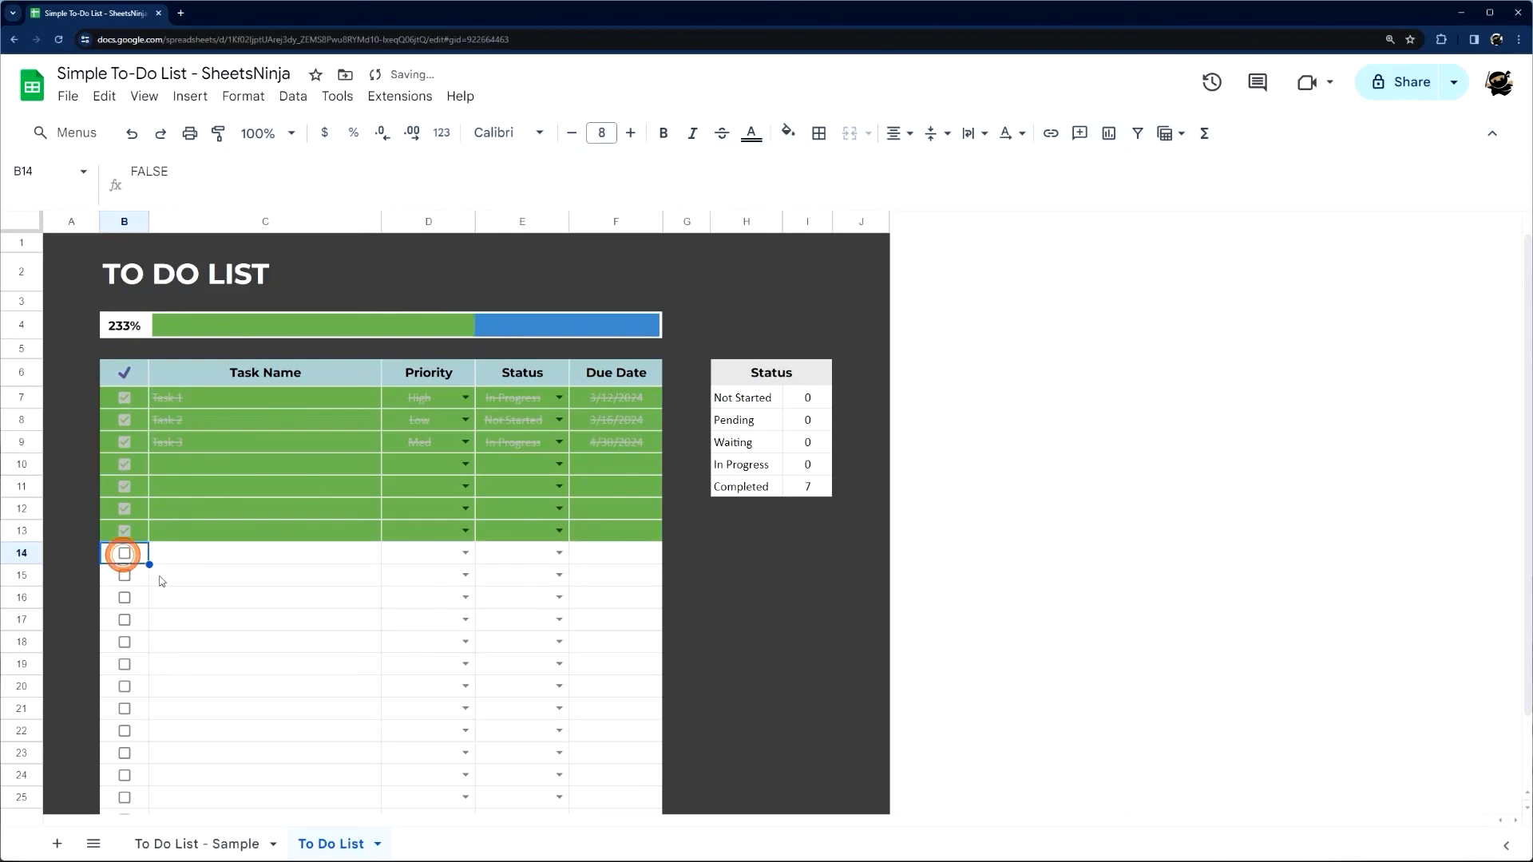
Toggle all of column B's checkboxes on together and off again to reset every task
{"action": "left_click", "coordinate": [124, 226]}
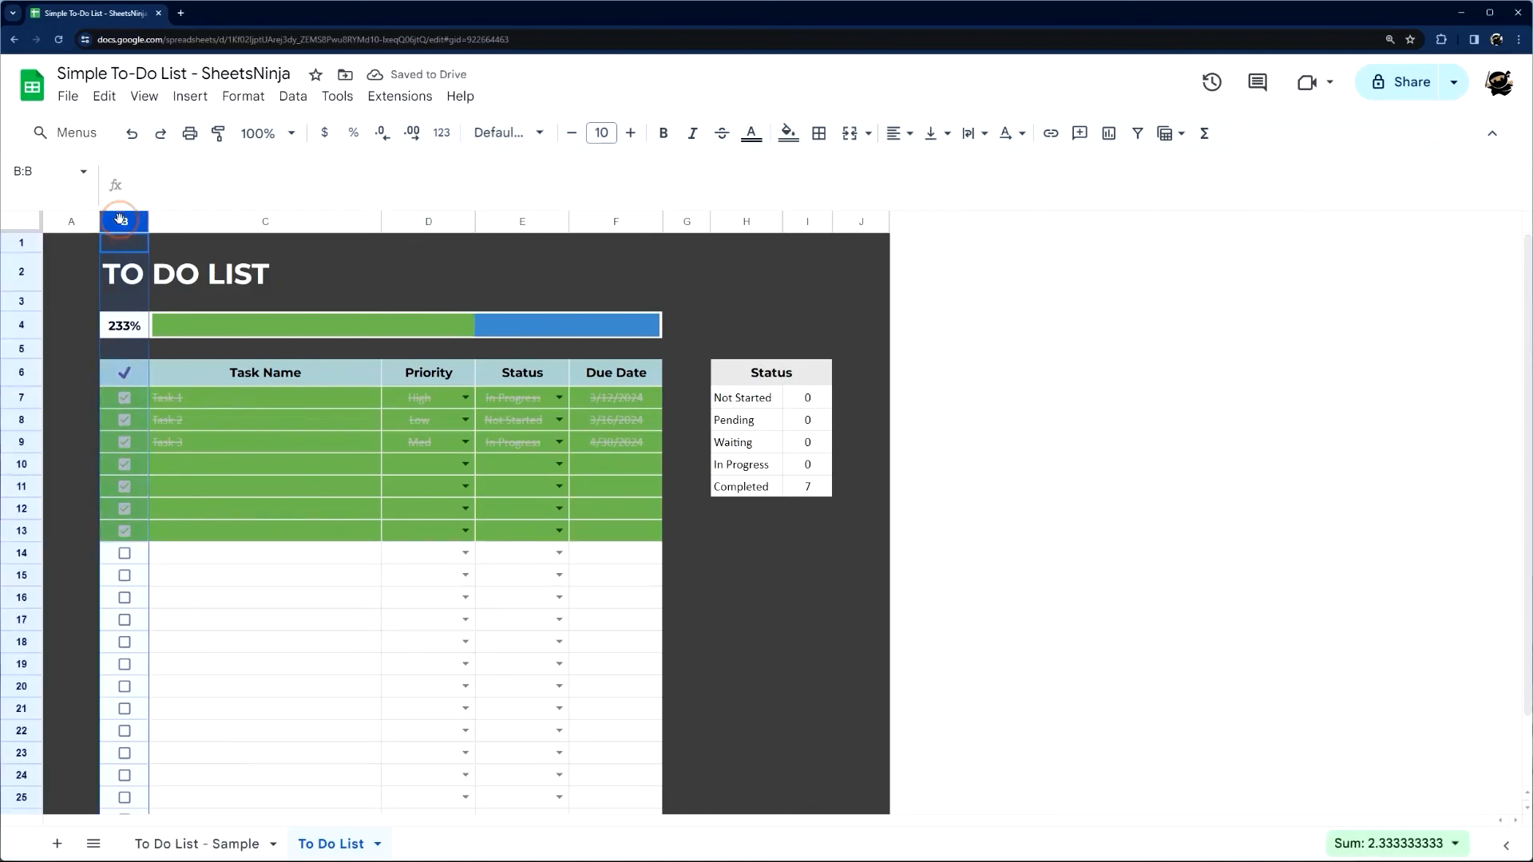
{"action": "key", "text": "space"}
{"action": "scroll", "coordinate": [218, 607], "scroll_direction": "down", "scroll_amount": 1}
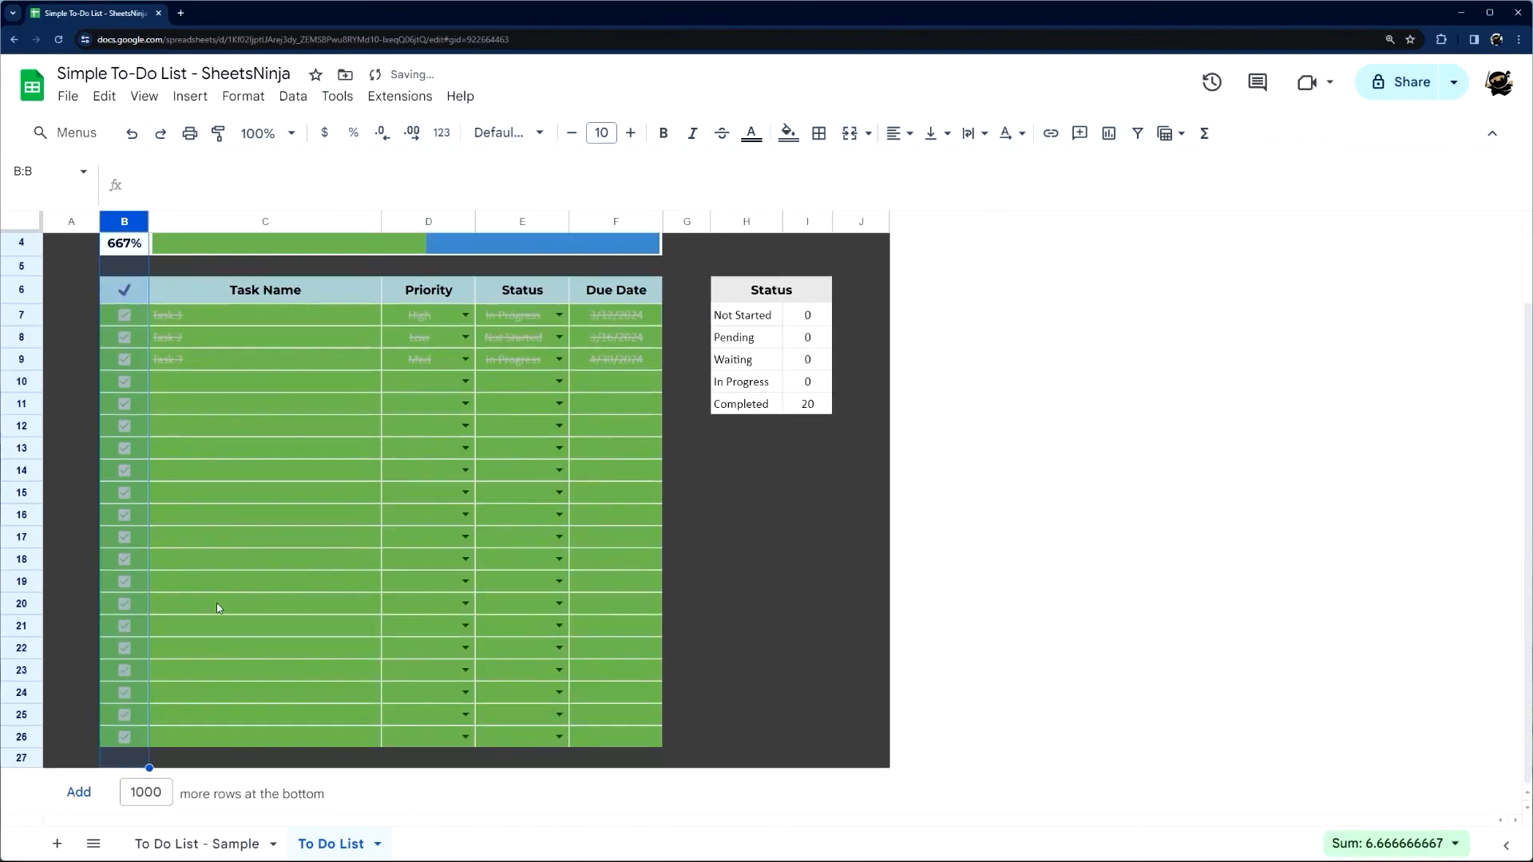
{"action": "key", "text": "space"}
{"action": "scroll", "coordinate": [232, 540], "scroll_direction": "up", "scroll_amount": 1}
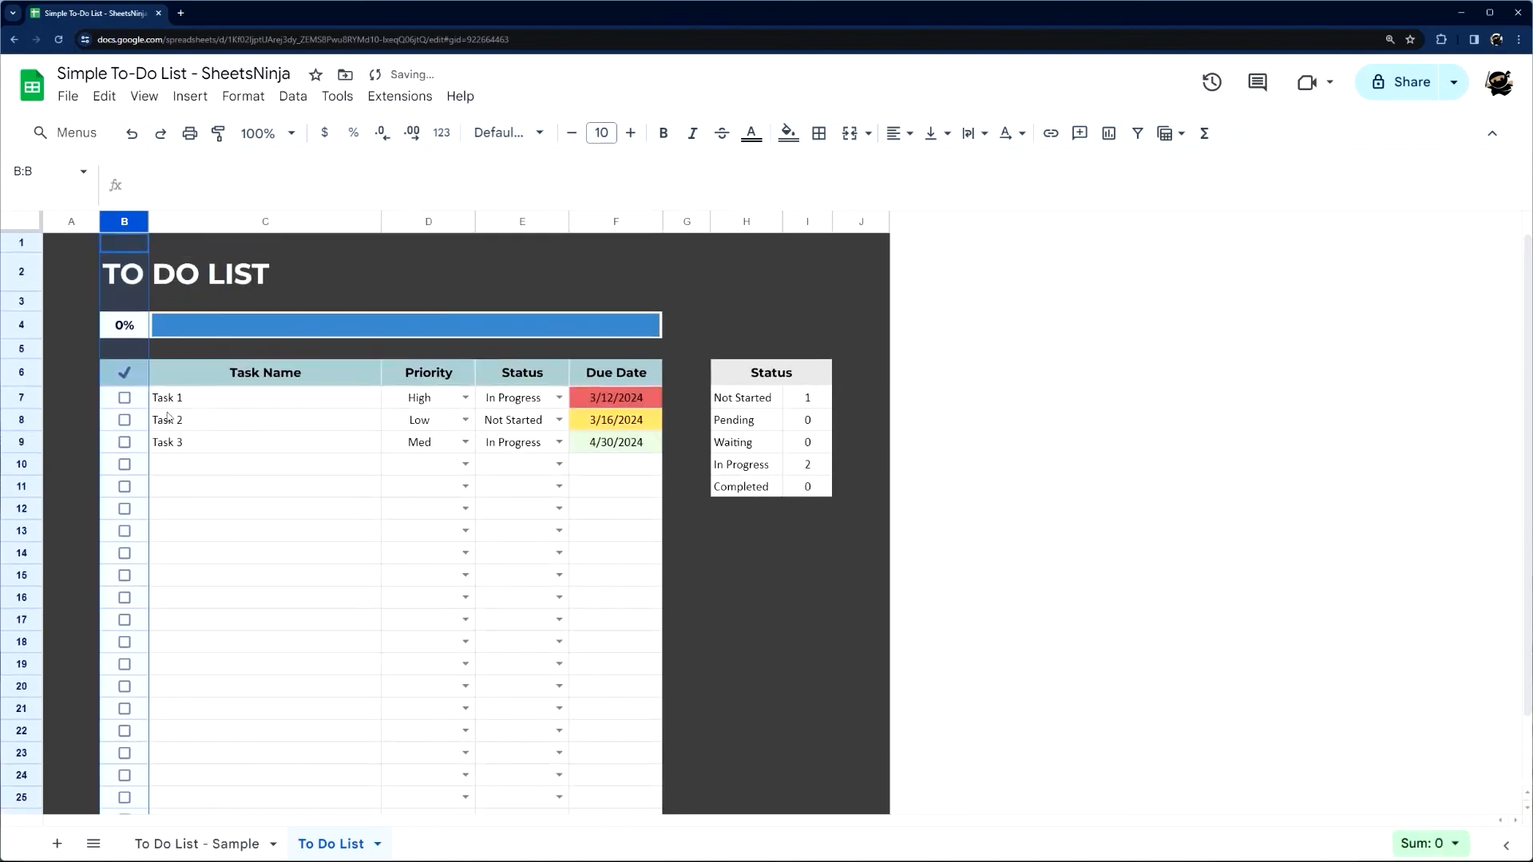
Select only the checkbox range B7:B26 and toggle all its boxes on and off again
{"action": "left_click", "coordinate": [196, 399]}
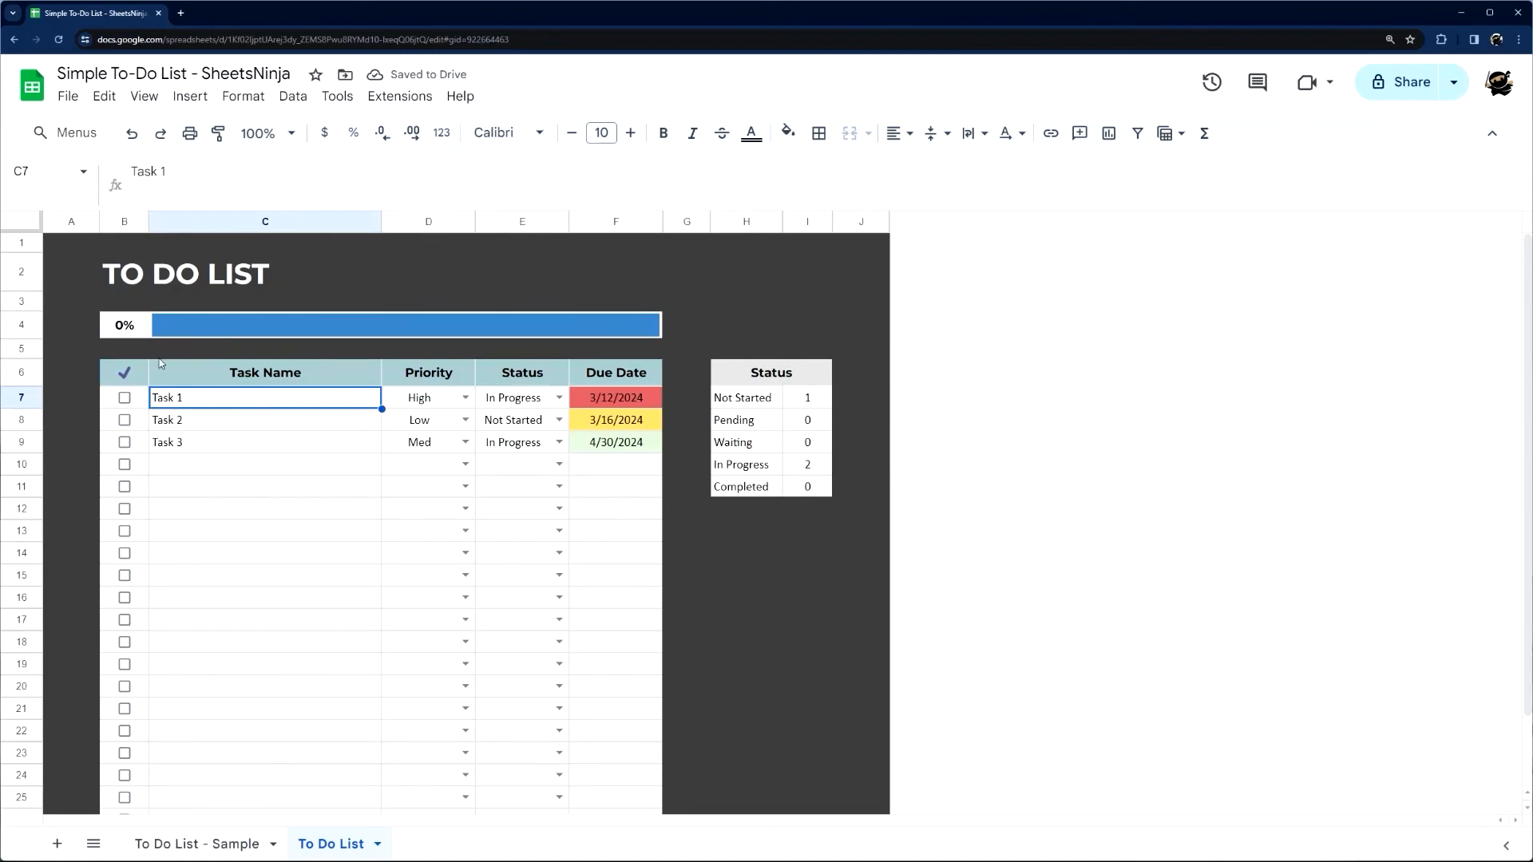
{"action": "left_click_drag", "start_coordinate": [142, 397], "coordinate": [170, 727]}
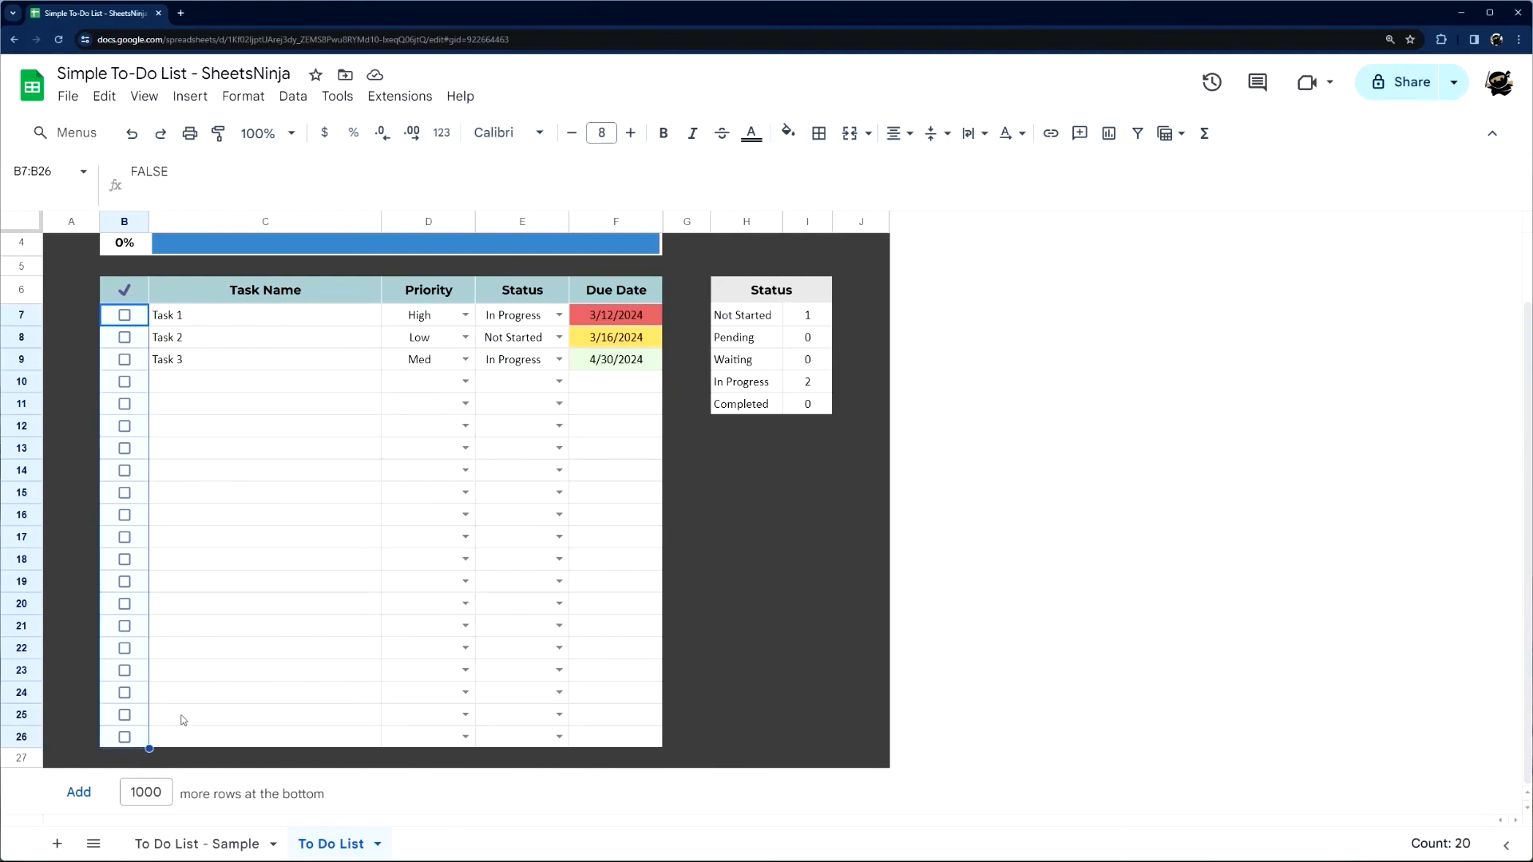
{"action": "key", "text": "space"}
{"action": "key", "text": "space"}
{"action": "left_click", "coordinate": [199, 383]}
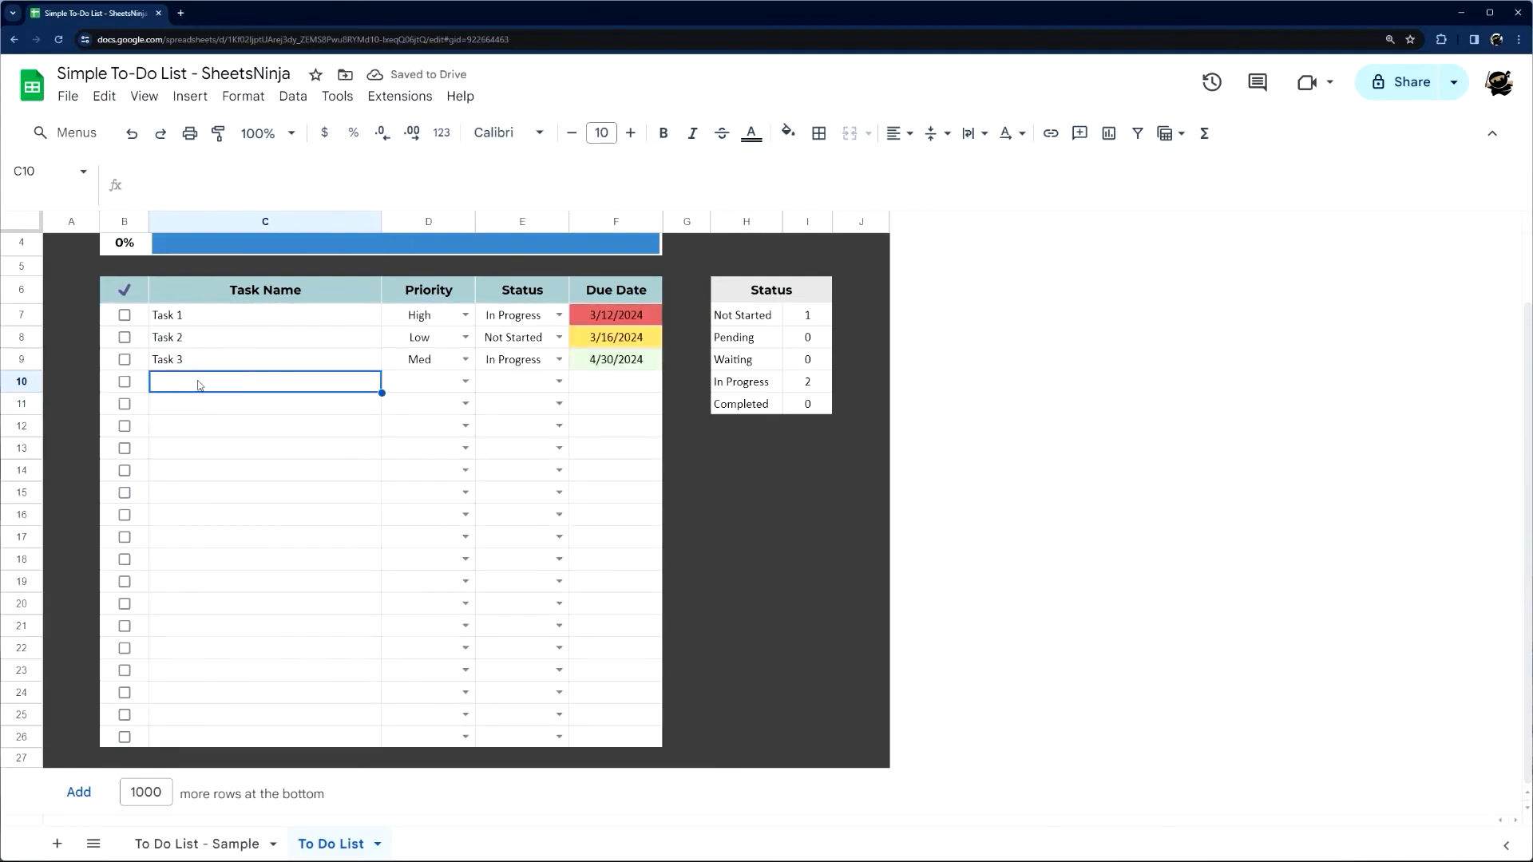
Shrink the formula bar to a single line and compare the To Do List sheet with To Do List - Sample
{"action": "scroll", "coordinate": [230, 405], "scroll_direction": "up", "scroll_amount": 2}
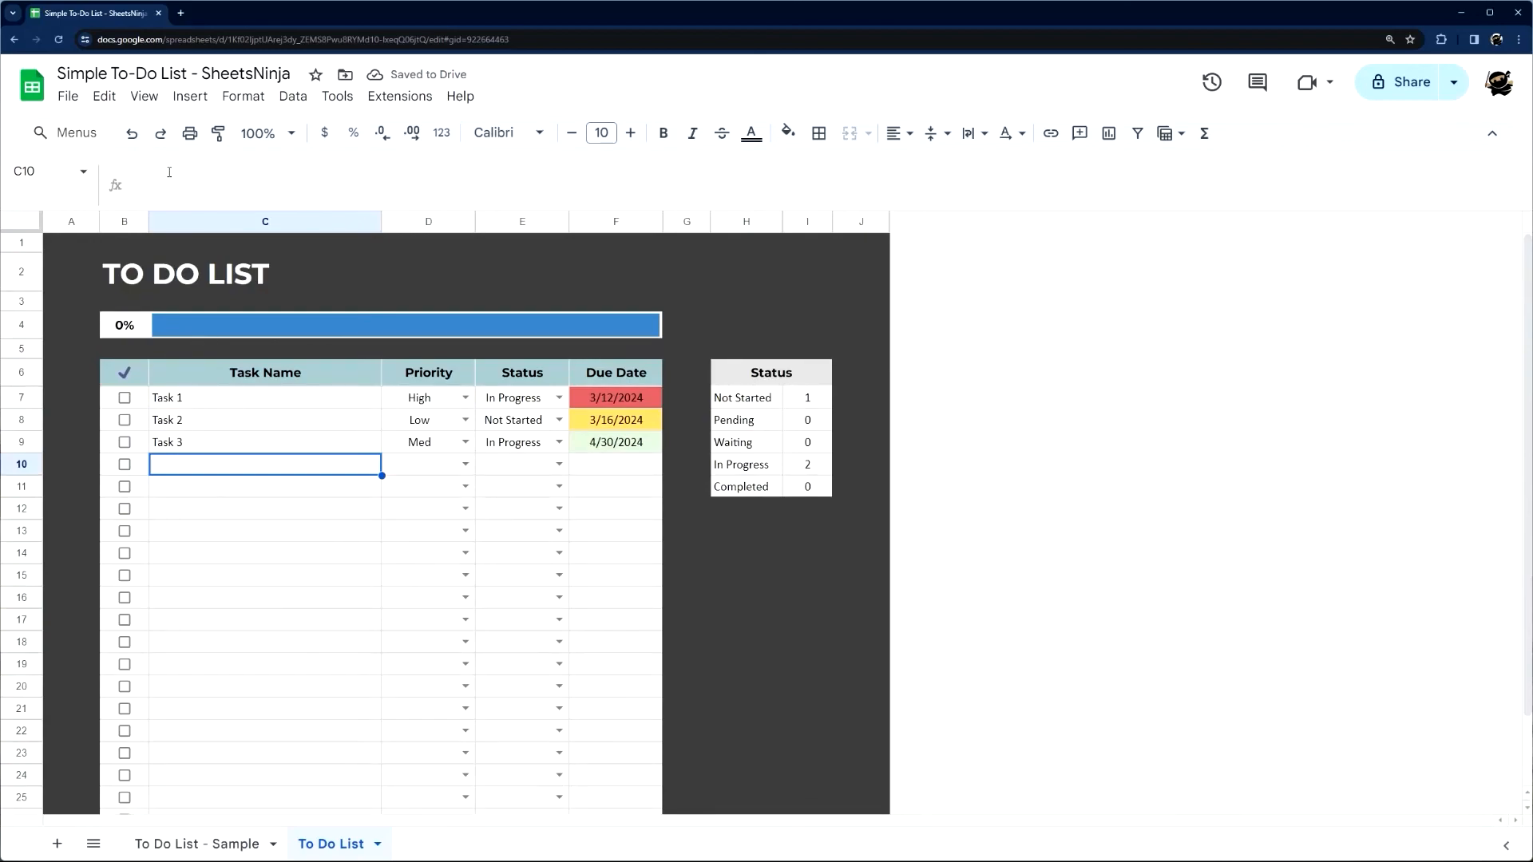
{"action": "left_click_drag", "start_coordinate": [174, 209], "coordinate": [175, 162]}
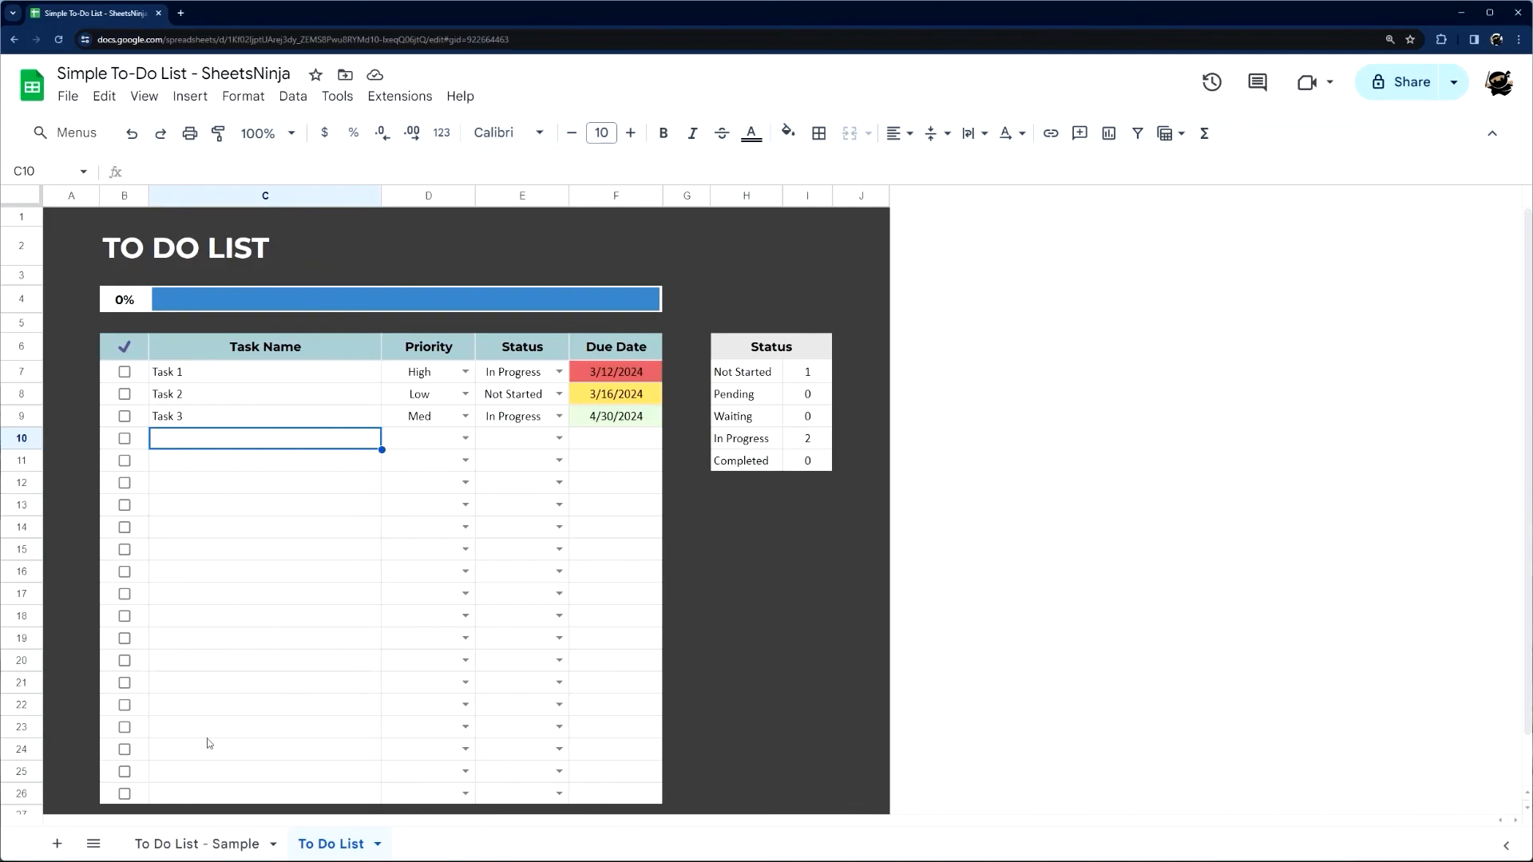
{"action": "left_click", "coordinate": [191, 846]}
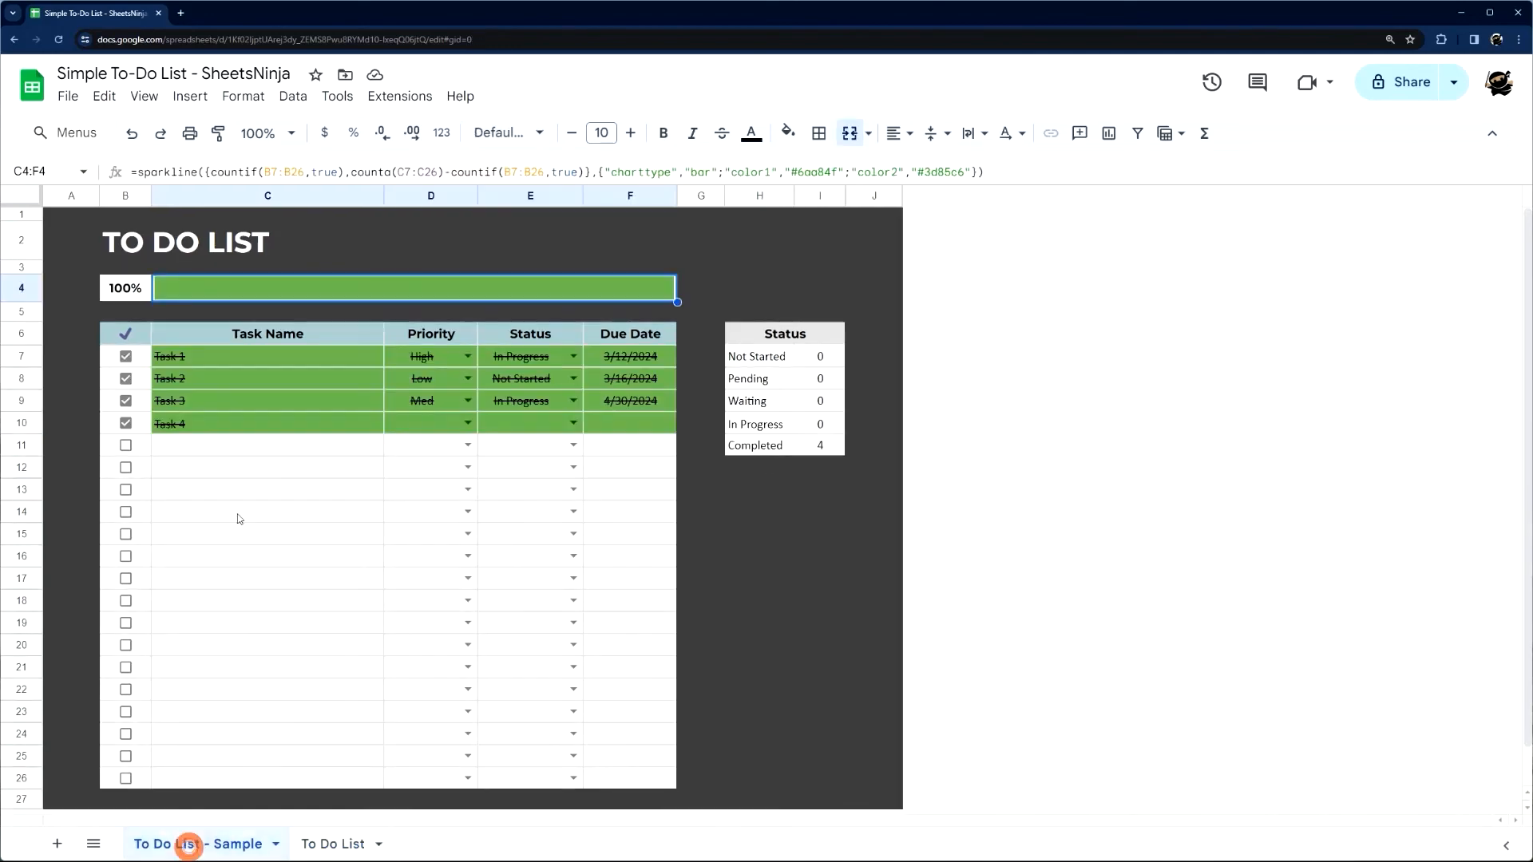
{"action": "left_click", "coordinate": [312, 840]}
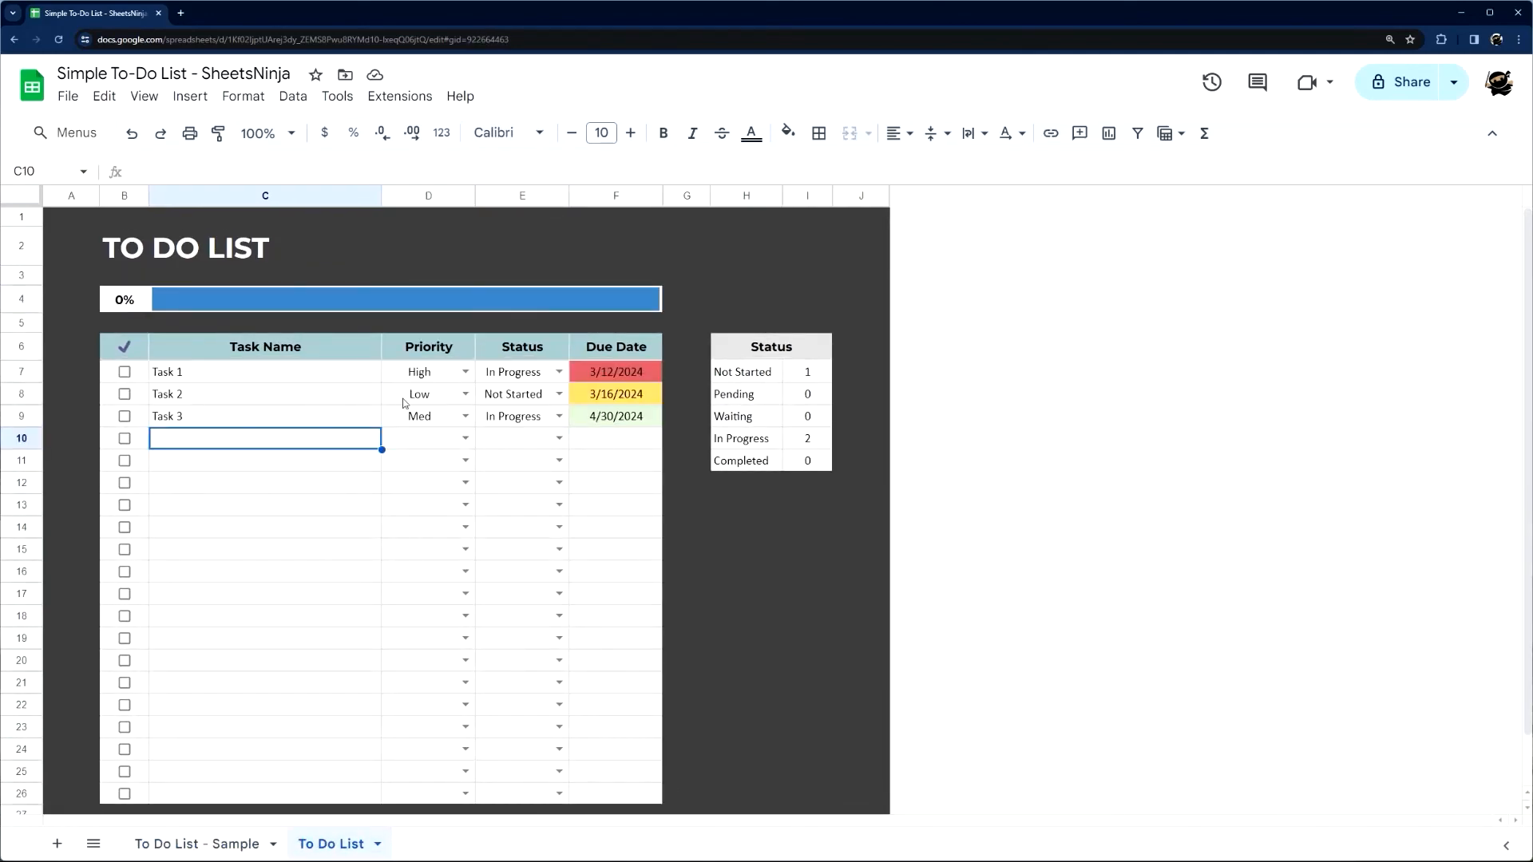